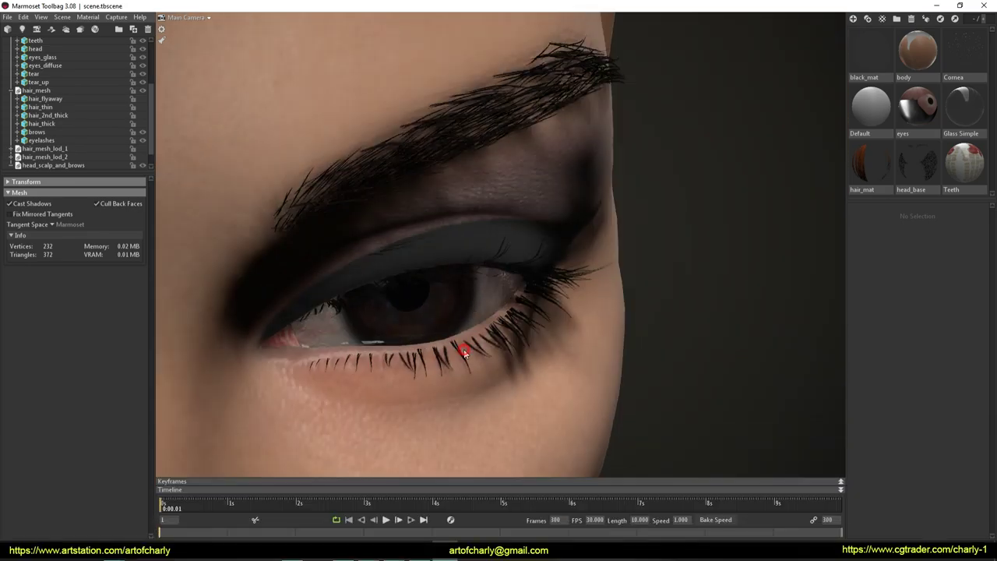
Step: Select the eyelashes in the Marmoset eye render, then scroll the reference article to the eye photo
click(490, 307)
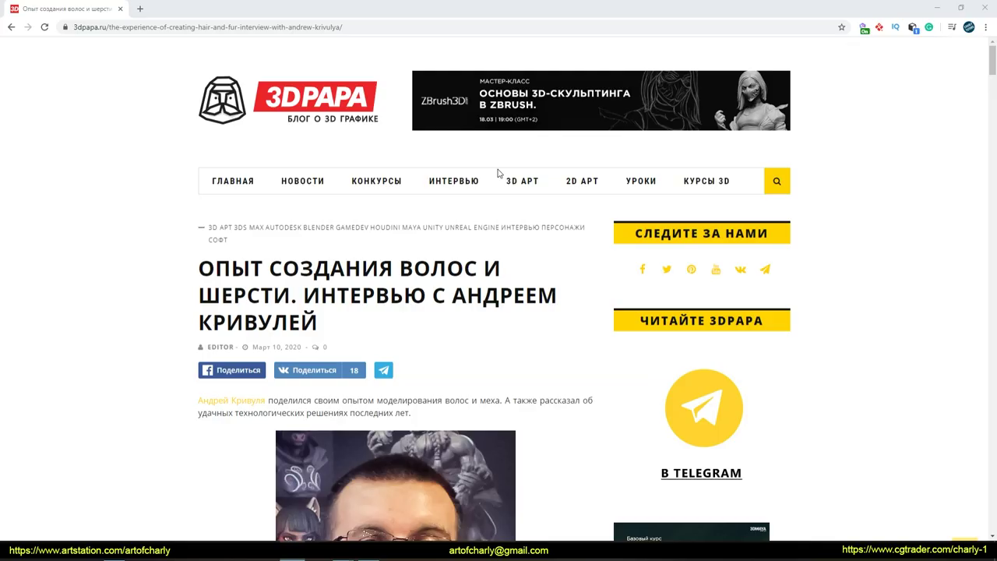
scroll(489, 188, down, 1)
scroll(489, 188, down, 3)
scroll(489, 188, down, 2)
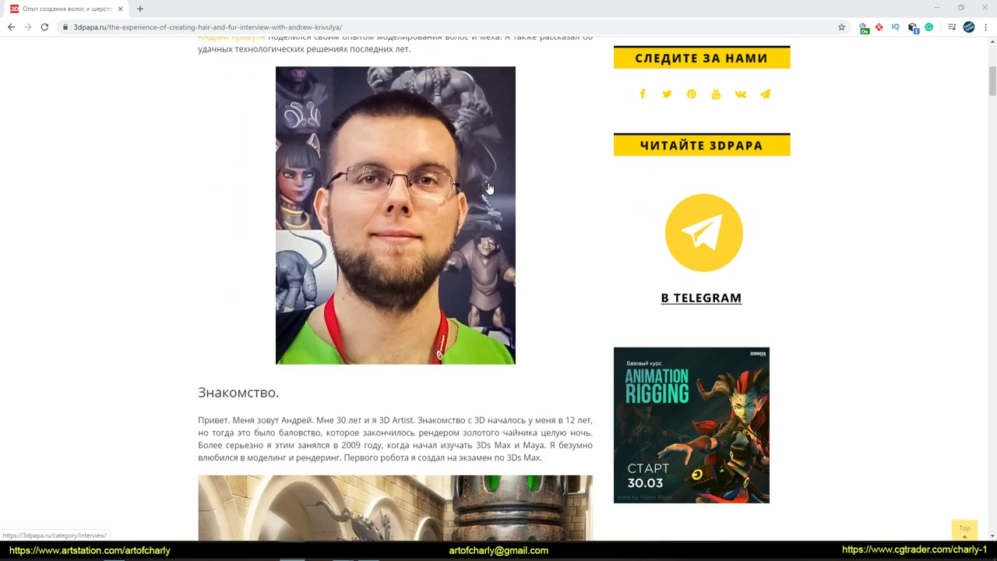
scroll(490, 189, down, 2)
scroll(491, 189, down, 2)
scroll(492, 190, down, 5)
scroll(493, 190, down, 5)
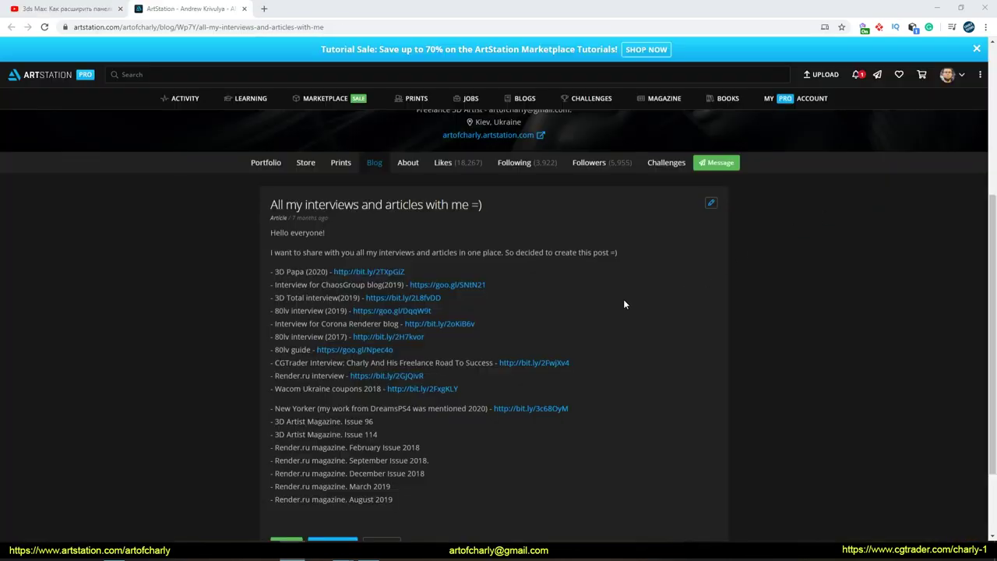
scroll(623, 299, up, 4)
scroll(619, 300, down, 4)
scroll(620, 302, down, 1)
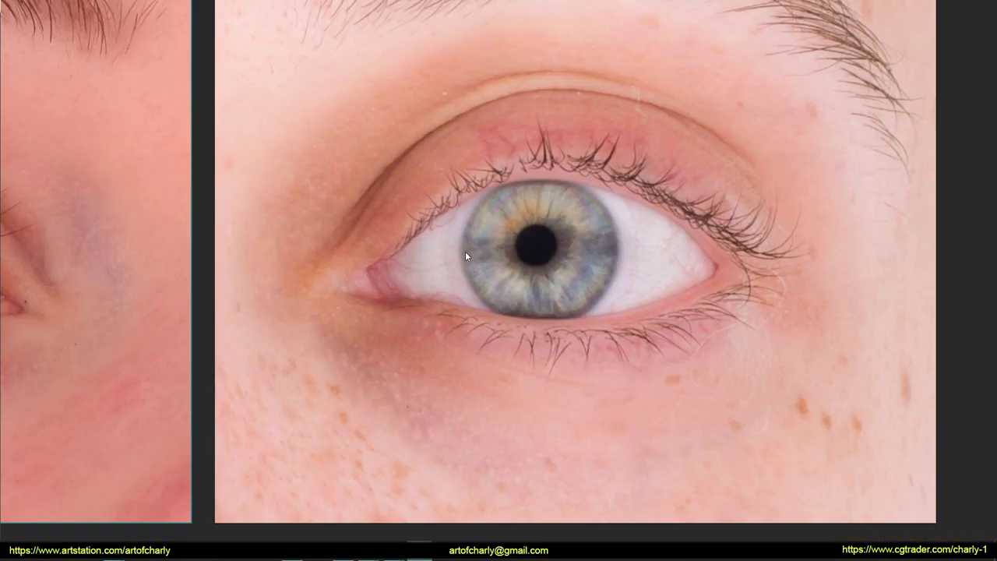
Step: Open the Mesh Reduce options and highlight the forum comment text
click(181, 17)
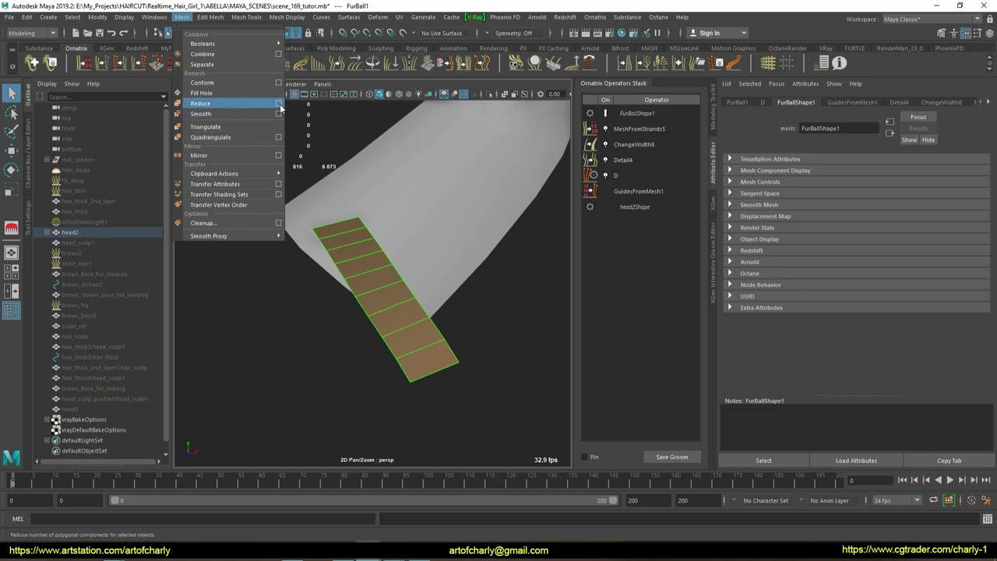
click(279, 103)
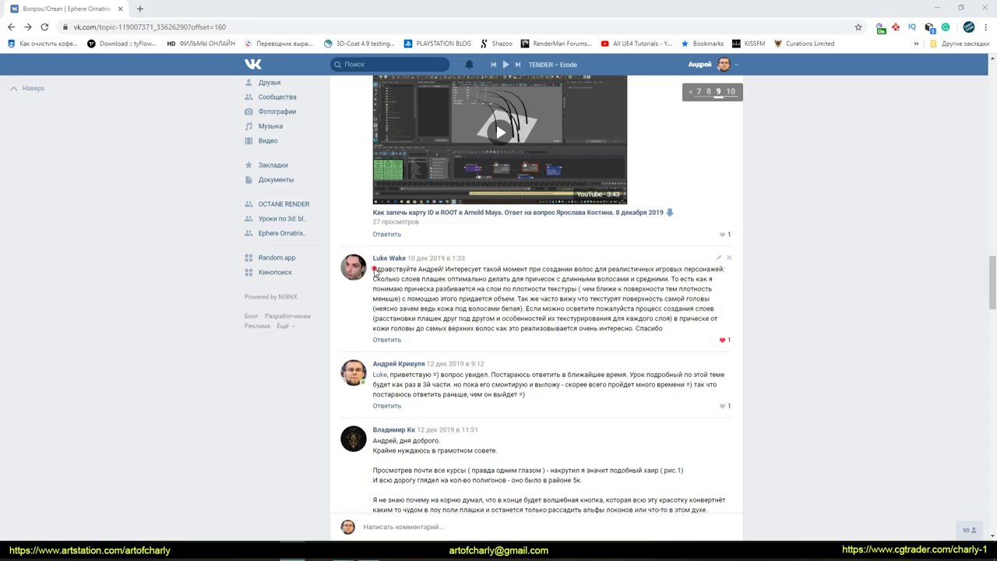
mouse_move(373, 268)
mouse_down()
mouse_move(654, 319)
mouse_move(662, 335)
mouse_up()
click(763, 336)
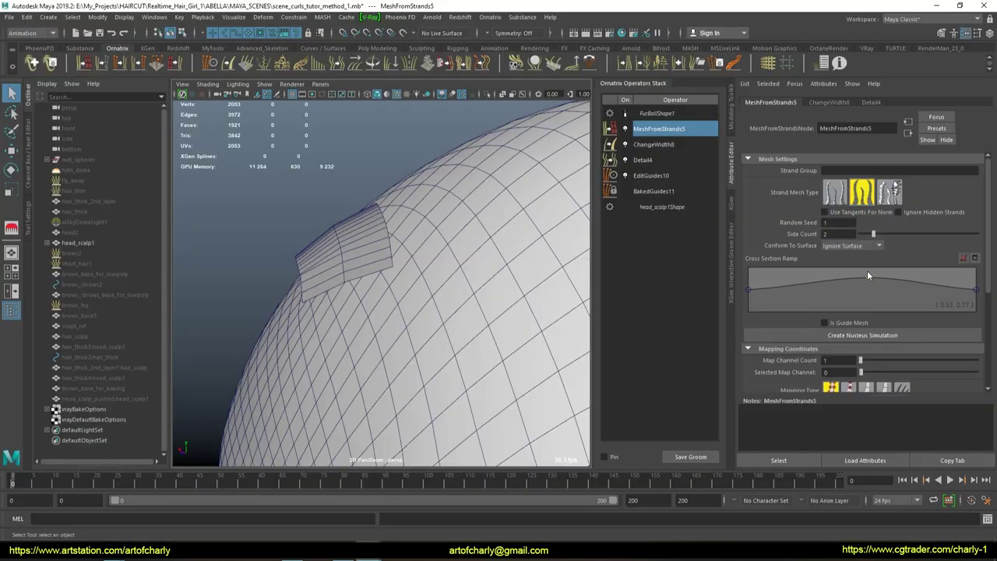
Step: Adjust the strand cross-section ramp, orbit round the head to the eye, and select the eyelashes
drag(867, 270, 871, 259)
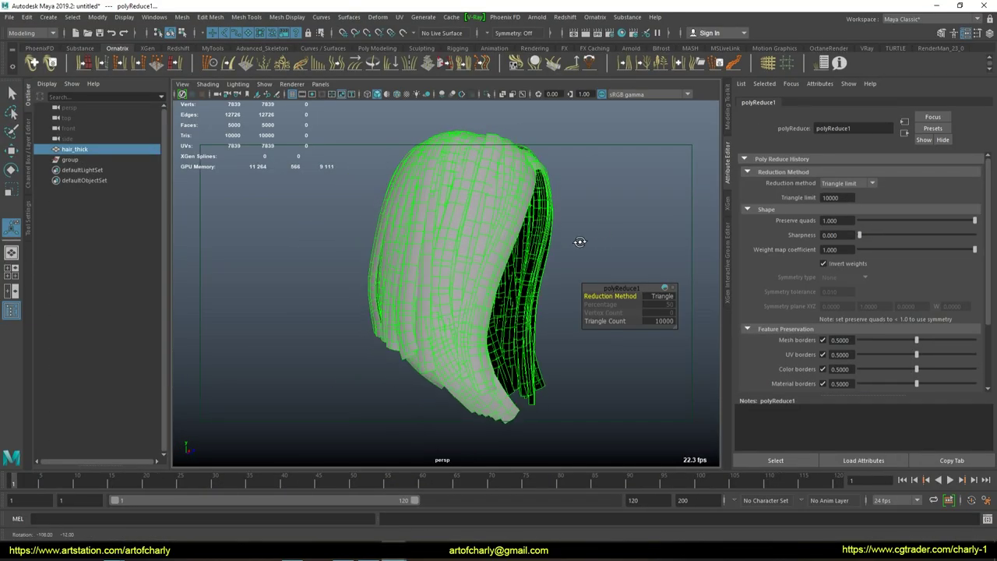
mouse_move(579, 241)
alt+mouse_down()
mouse_move(467, 252)
mouse_move(493, 295)
mouse_move(356, 306)
mouse_move(464, 336)
mouse_move(447, 261)
mouse_move(491, 214)
mouse_move(488, 337)
alt+mouse_up()
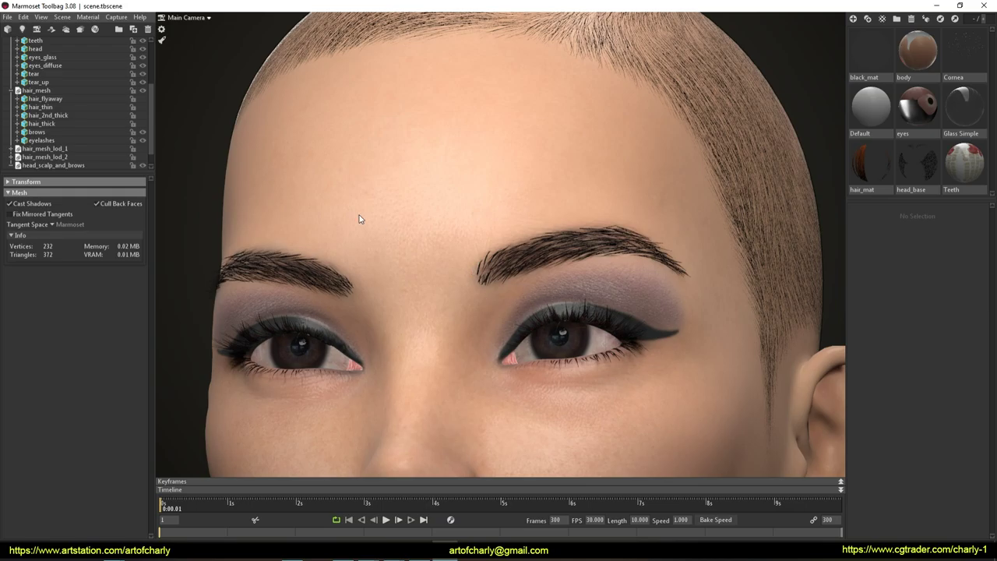
mouse_move(359, 218)
mouse_down()
mouse_move(456, 362)
mouse_move(435, 331)
mouse_move(377, 332)
mouse_move(443, 315)
mouse_move(443, 249)
mouse_move(473, 204)
mouse_move(467, 192)
mouse_move(418, 165)
mouse_move(406, 205)
mouse_move(427, 278)
mouse_move(483, 260)
mouse_move(475, 312)
mouse_up()
click(500, 324)
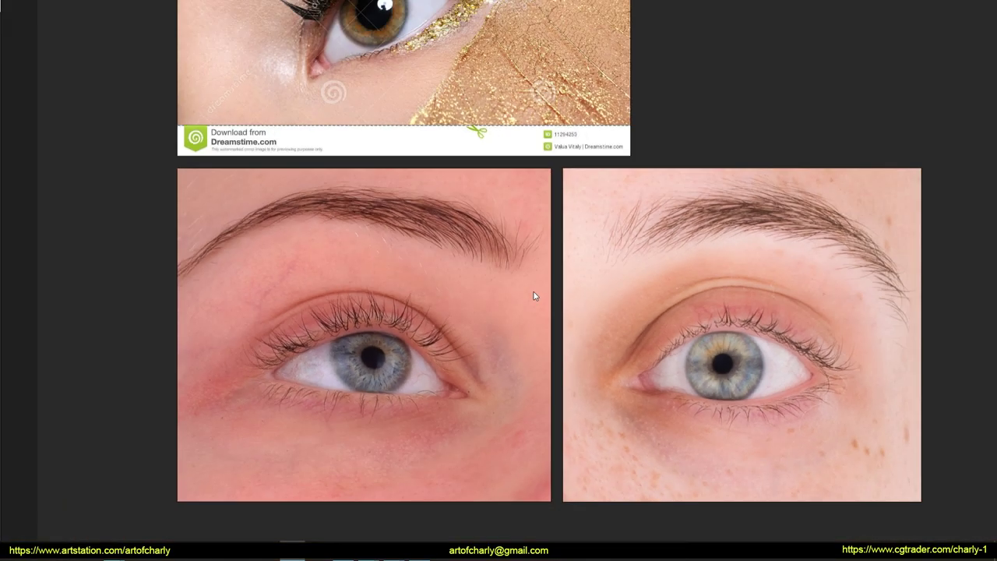
Step: Zoom into the blue-eye reference, mark its lower lashes with red strokes, then clear them
click(450, 249)
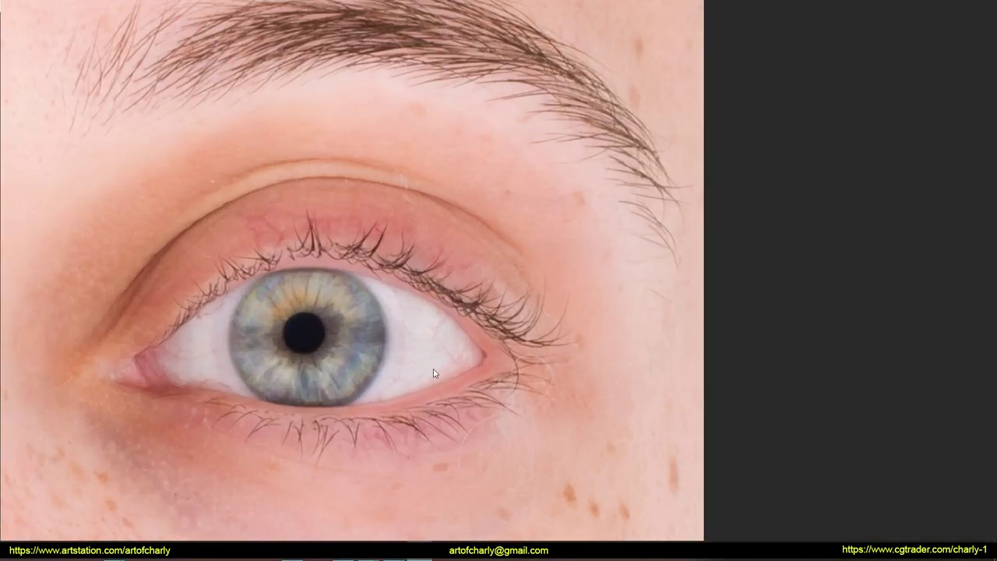
click(295, 345)
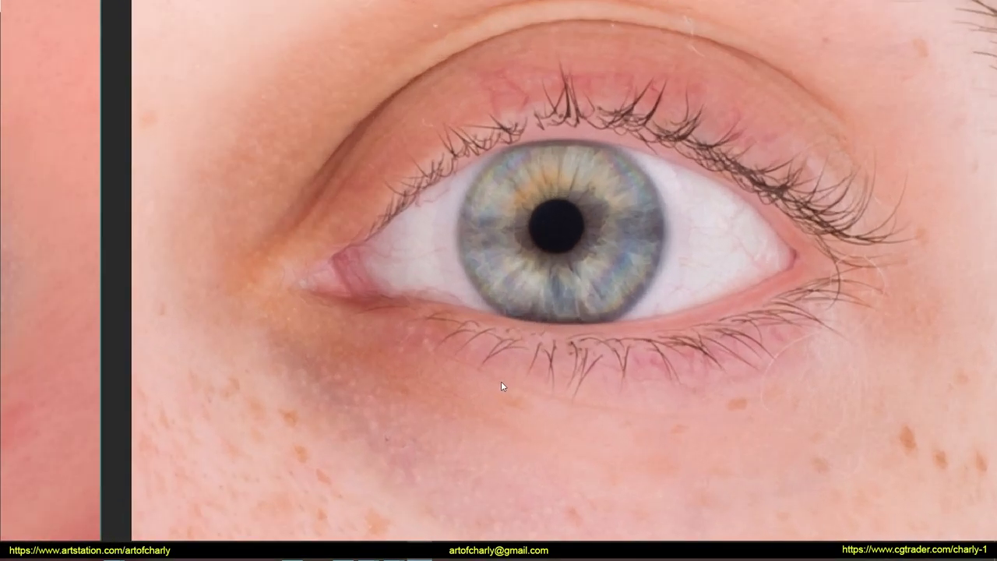
drag(506, 329, 510, 330)
mouse_move(368, 478)
mouse_down()
mouse_move(389, 421)
mouse_move(385, 467)
mouse_move(390, 422)
mouse_up()
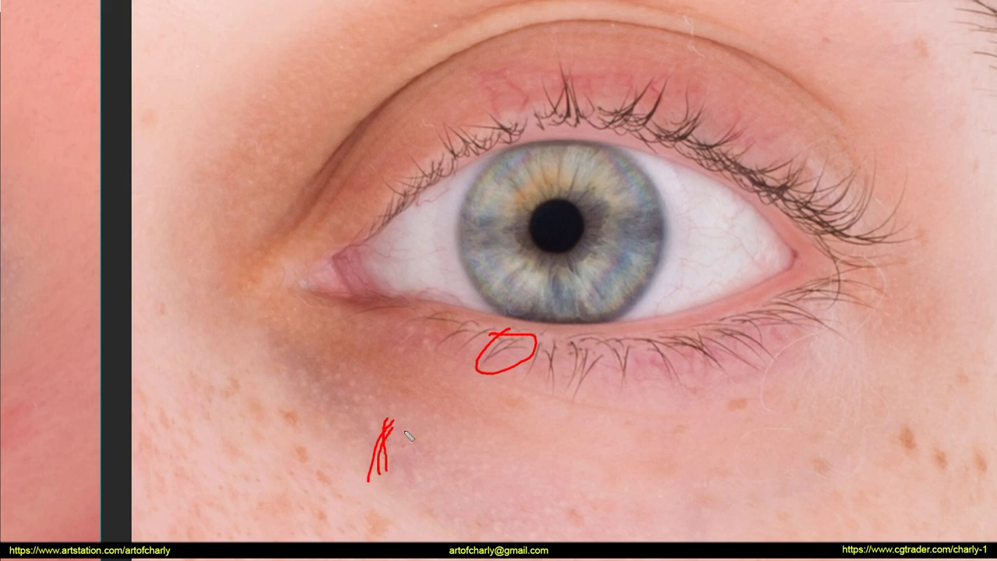
drag(545, 340, 553, 342)
drag(417, 471, 436, 403)
drag(576, 344, 607, 360)
mouse_move(492, 477)
mouse_down()
mouse_move(505, 428)
mouse_move(507, 475)
mouse_up()
key(Escape)
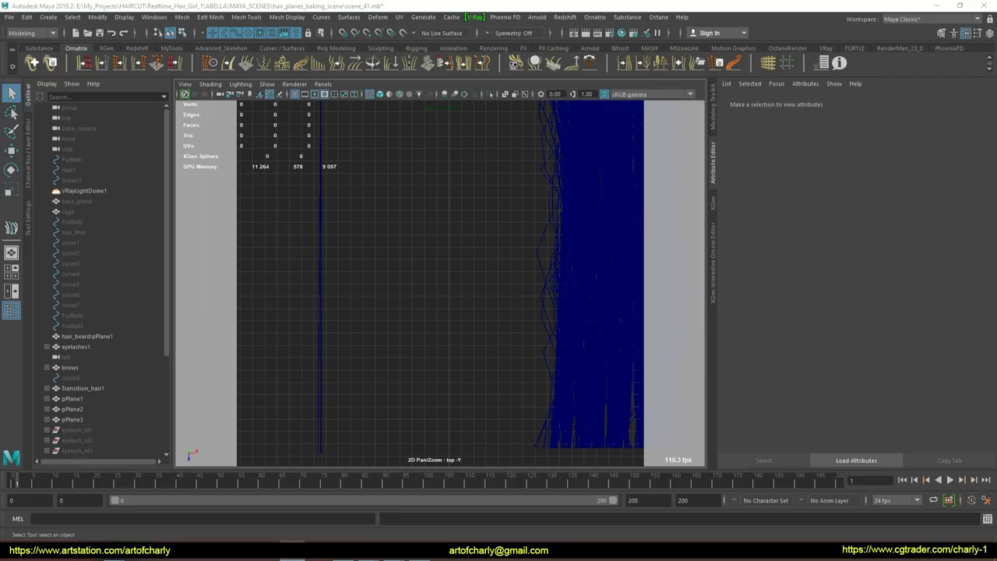
Step: Zoom into the top view, switch the hair to shaded display with 5, and select an eyelash strand
alt+drag(445, 262, 415, 285)
scroll(393, 323, up, 3)
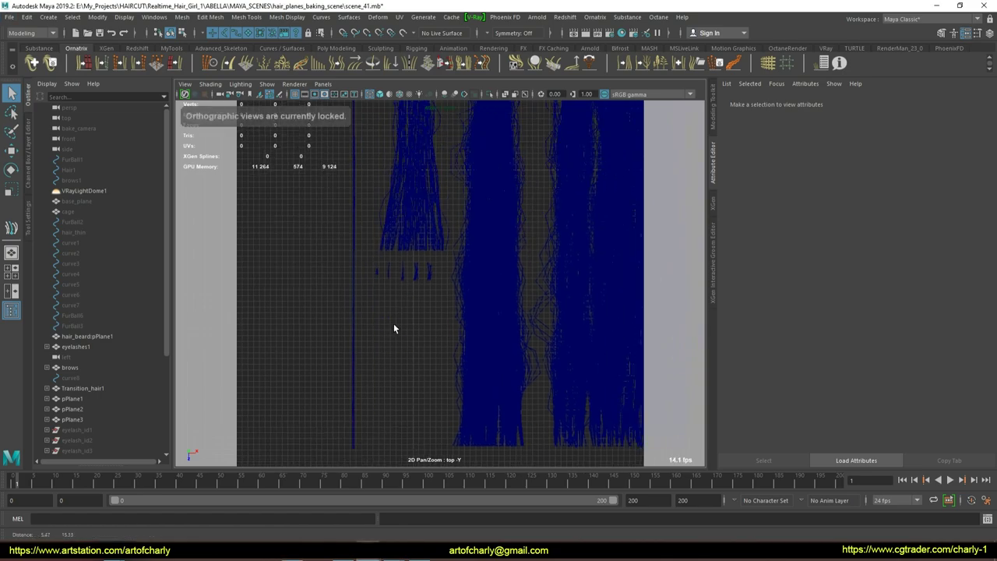
scroll(399, 303, up, 3)
scroll(468, 306, up, 2)
key(5)
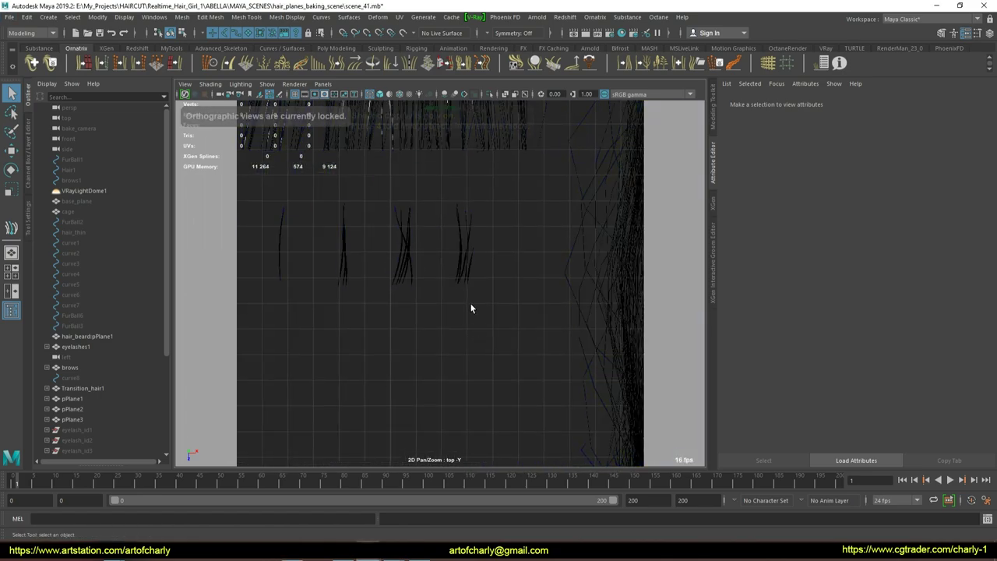
scroll(371, 345, up, 2)
scroll(444, 327, up, 2)
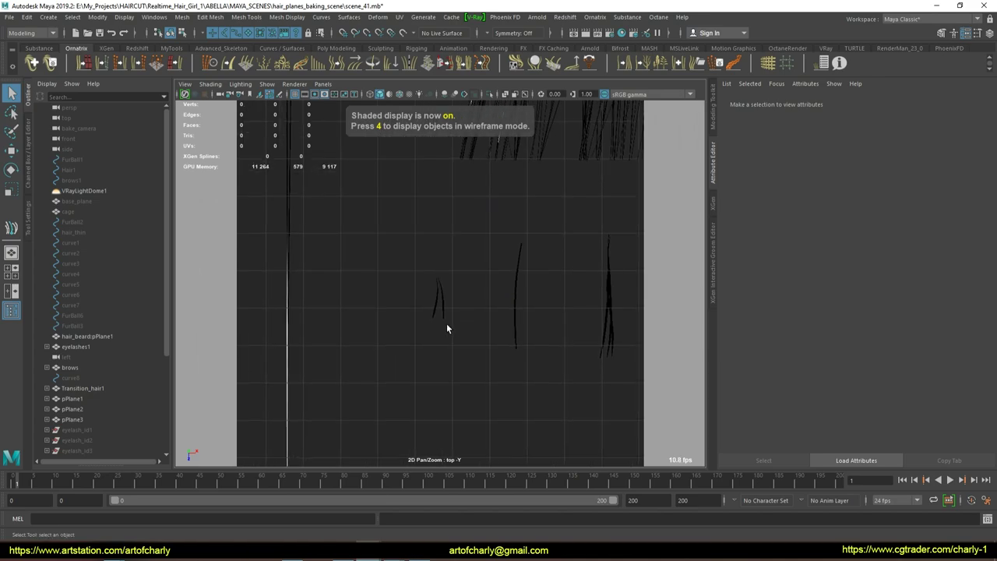
click(441, 322)
mouse_move(442, 322)
alt+middle_down()
mouse_move(280, 345)
mouse_move(574, 323)
mouse_move(381, 323)
alt+middle_up()
Step: Select the hair strands on pPlane1, pPlane2 and the next plane in turn
drag(455, 175, 529, 421)
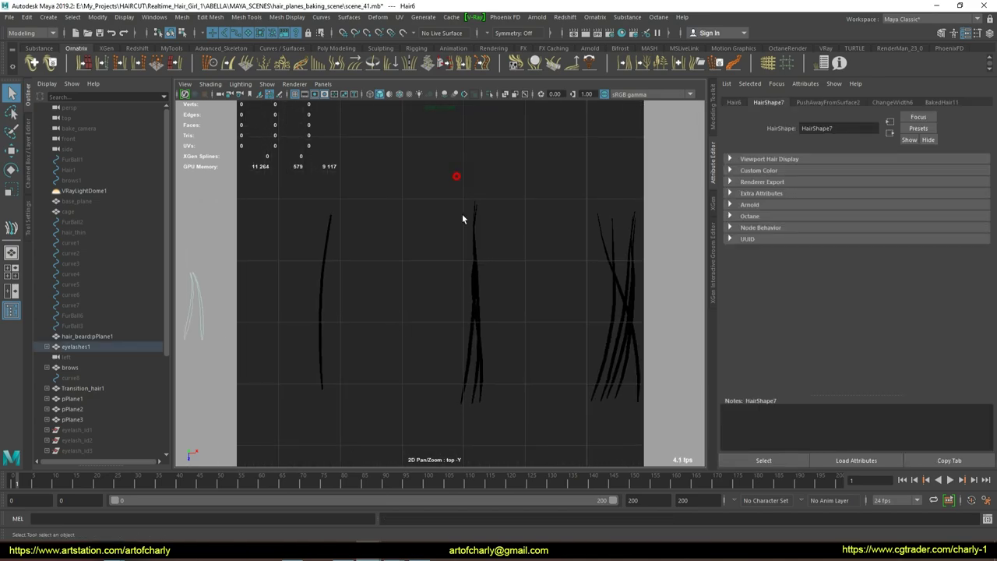
alt+middle_drag(502, 345, 338, 335)
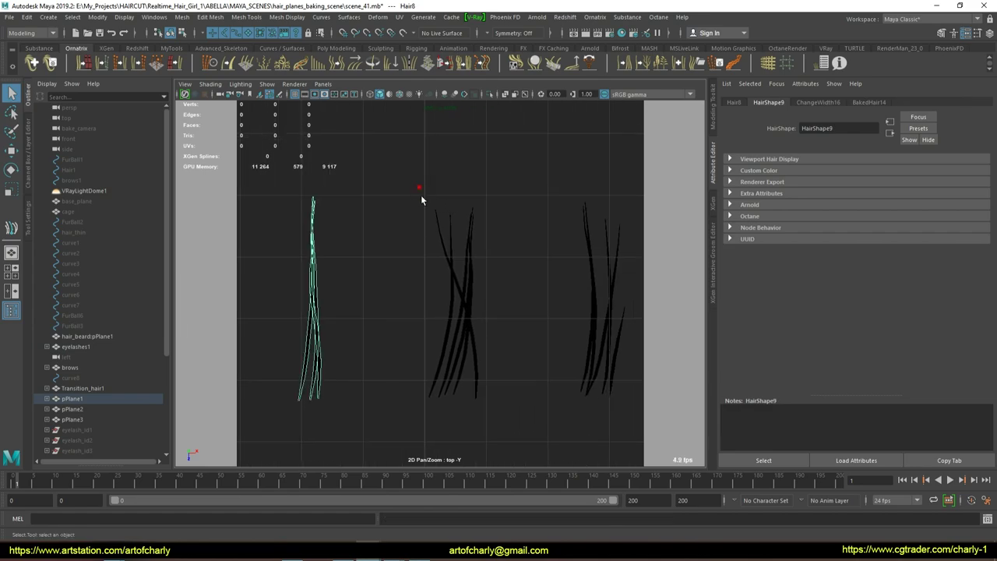
drag(419, 185, 529, 418)
alt+middle_drag(502, 300, 375, 311)
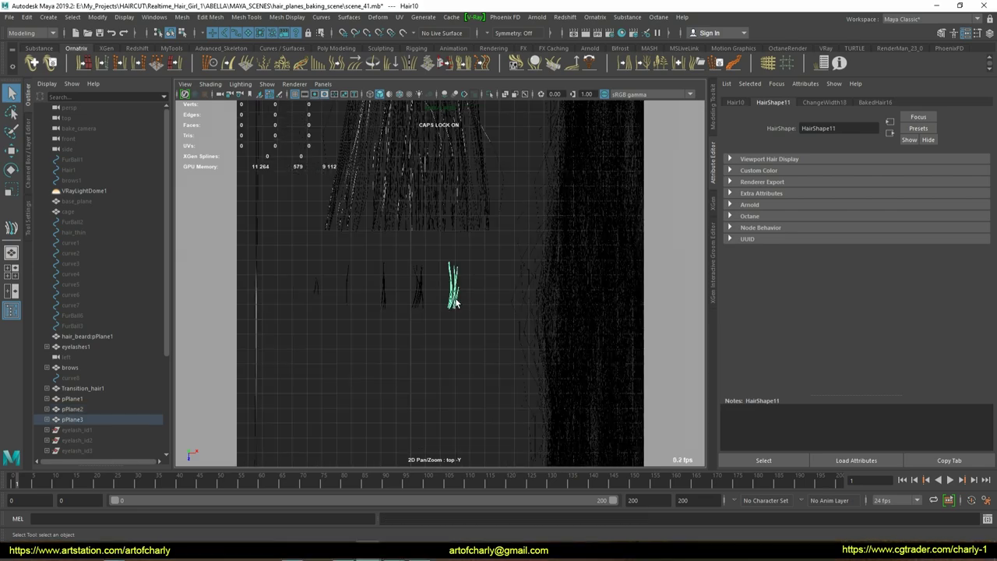
Step: Circle a strand and the single hair curve's tip in red, clear the marks, and deselect
drag(446, 181, 456, 187)
key(Escape)
drag(446, 247, 434, 273)
mouse_move(453, 191)
mouse_down()
mouse_move(430, 226)
mouse_move(449, 334)
mouse_up()
key(Escape)
click(465, 341)
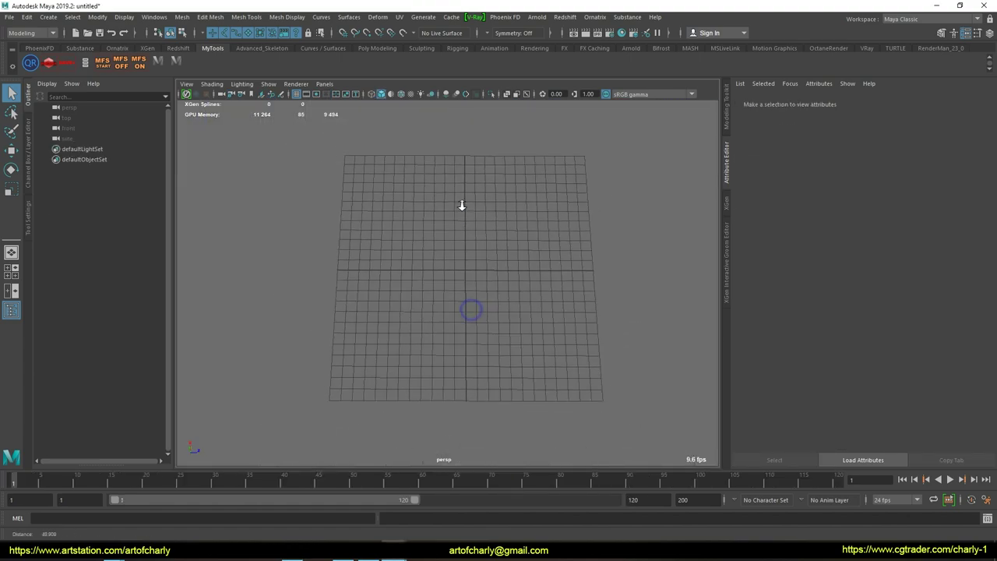
Step: Zoom in and back out on the hair strands in the perspective view
mouse_move(462, 204)
alt+right_down()
mouse_move(486, 272)
mouse_move(445, 189)
alt+right_up()
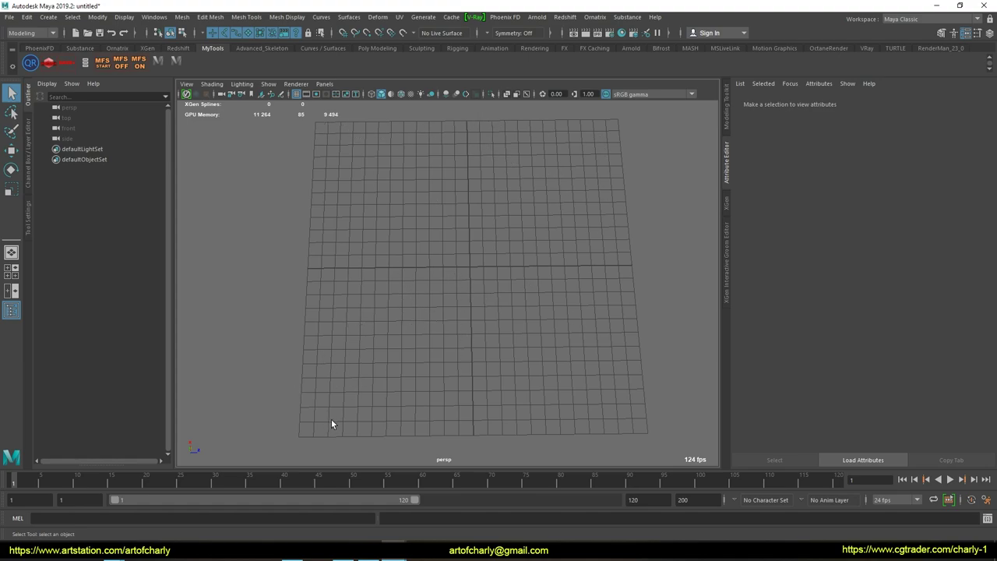
alt+drag(498, 285, 499, 283)
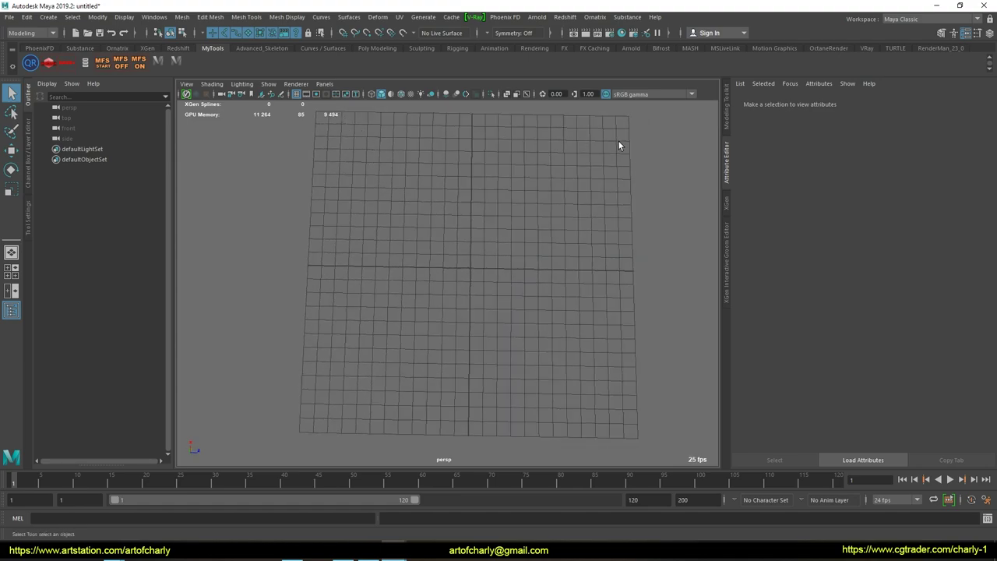
mouse_move(354, 404)
alt+mouse_down()
mouse_move(376, 306)
mouse_move(471, 268)
alt+mouse_up()
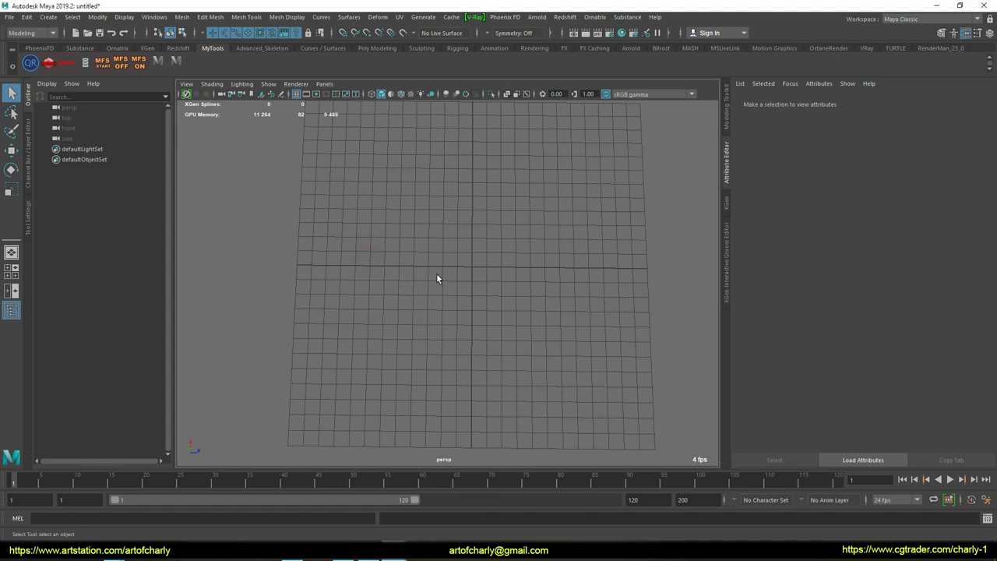
key(space)
click(294, 230)
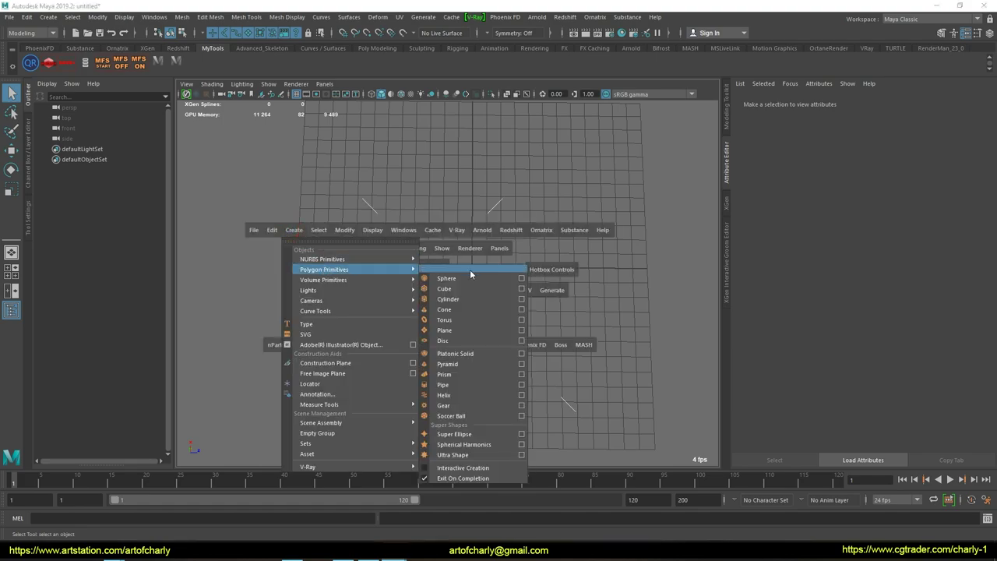
Step: Create a polygon plane 6.567 by 5.337 with width and height subdivisions set to 1
click(476, 330)
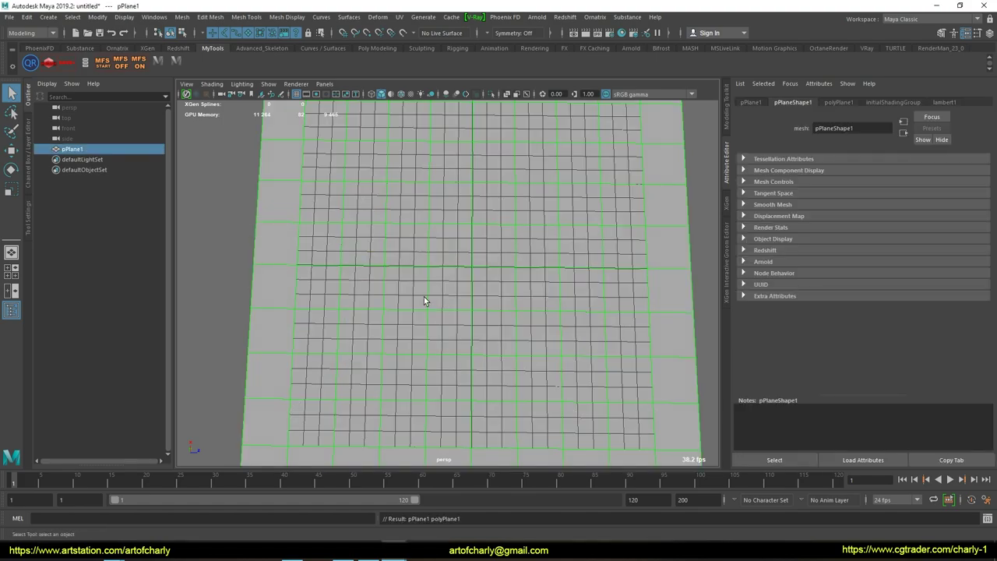
click(379, 241)
click(839, 102)
mouse_move(895, 182)
mouse_down()
mouse_move(861, 181)
mouse_move(863, 170)
mouse_up()
key(w)
drag(471, 267, 456, 264)
drag(878, 194, 855, 194)
drag(878, 206, 855, 206)
middle_drag(478, 283, 456, 262)
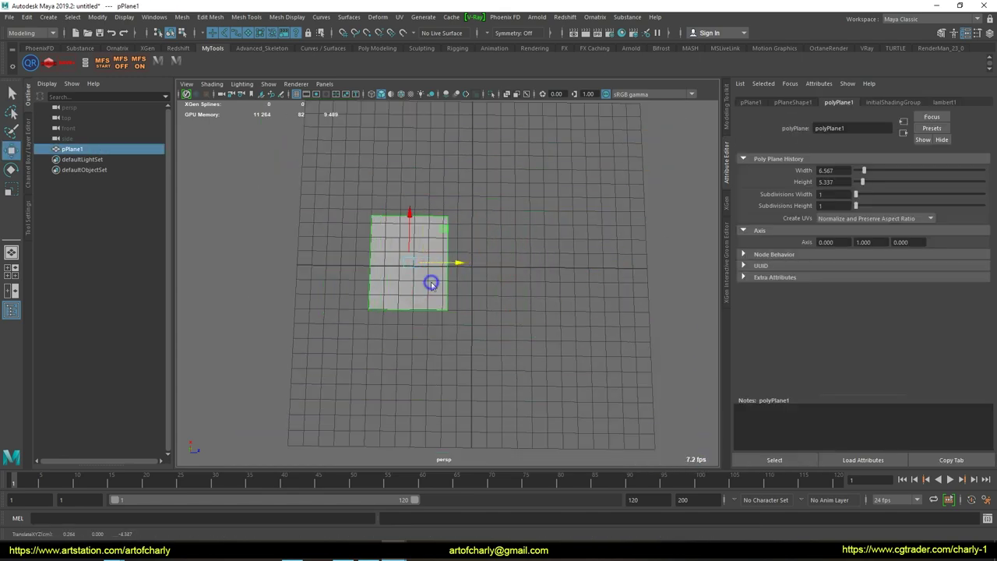
Step: Drag the plane's vertices to reshape it into a wide rectangle
key(F9)
drag(467, 267, 556, 244)
middle_drag(556, 244, 381, 331)
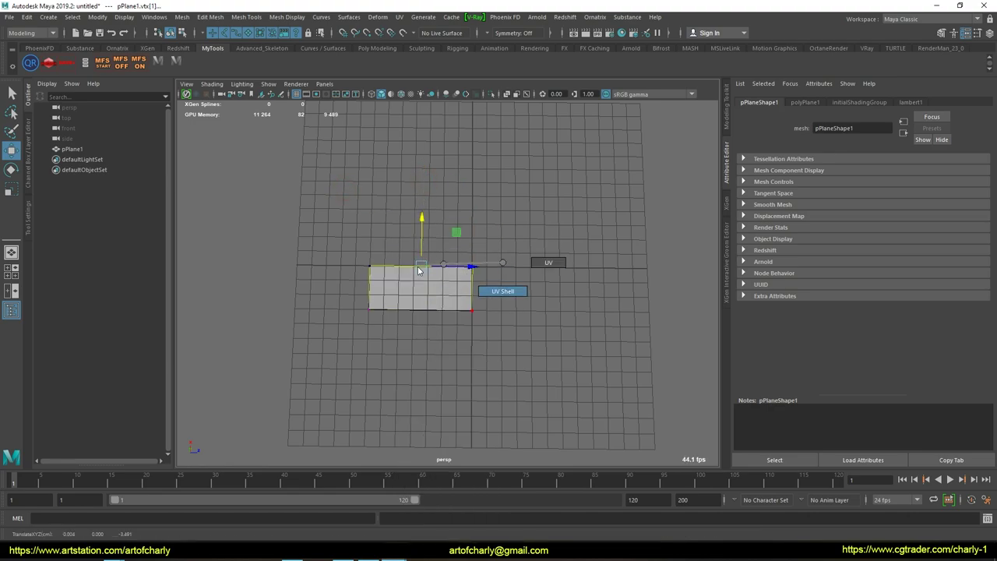
right_drag(381, 331, 475, 251)
mouse_move(467, 313)
alt+mouse_down()
mouse_move(429, 285)
mouse_move(400, 231)
alt+mouse_up()
Step: Hide the scene grid from the Display menu and reselect the plane
key(space)
click(434, 147)
click(433, 173)
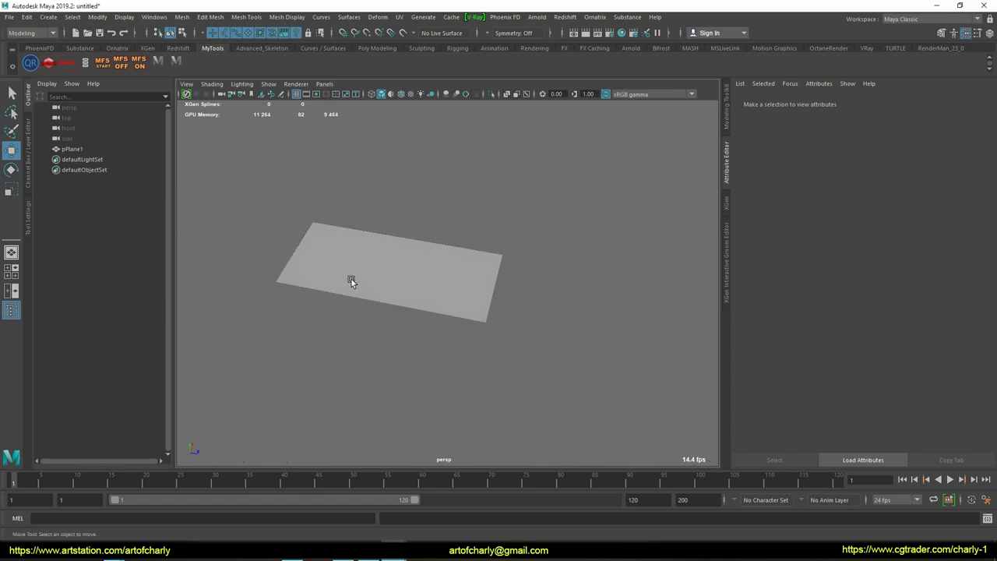
alt+drag(350, 280, 339, 307)
click(438, 330)
scroll(553, 214, up, 3)
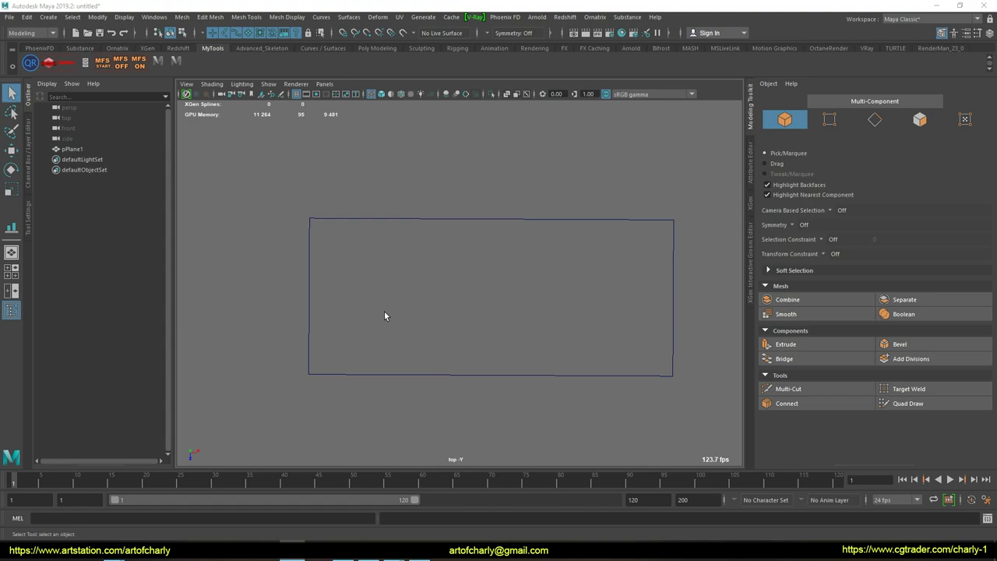
Step: Switch the viewport from top to perspective and marquee-select pPlane1
drag(356, 226, 423, 400)
drag(418, 239, 489, 339)
click(516, 226)
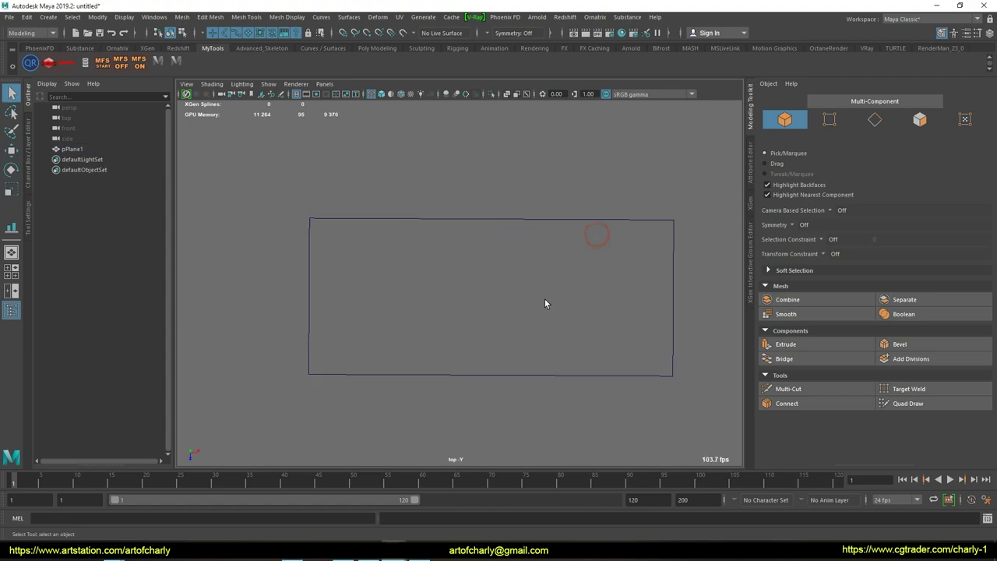
drag(523, 140, 614, 421)
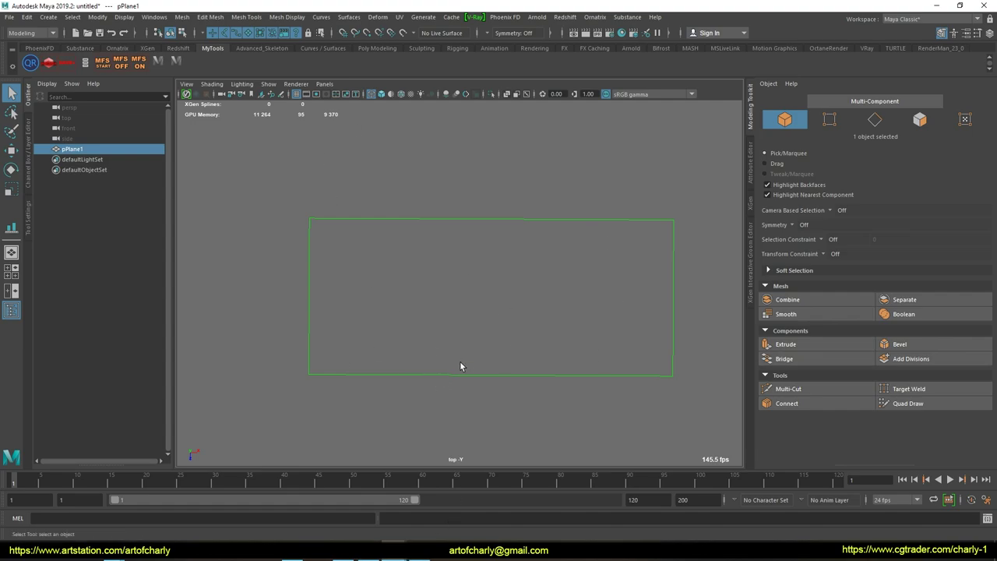
alt+drag(450, 284, 416, 143)
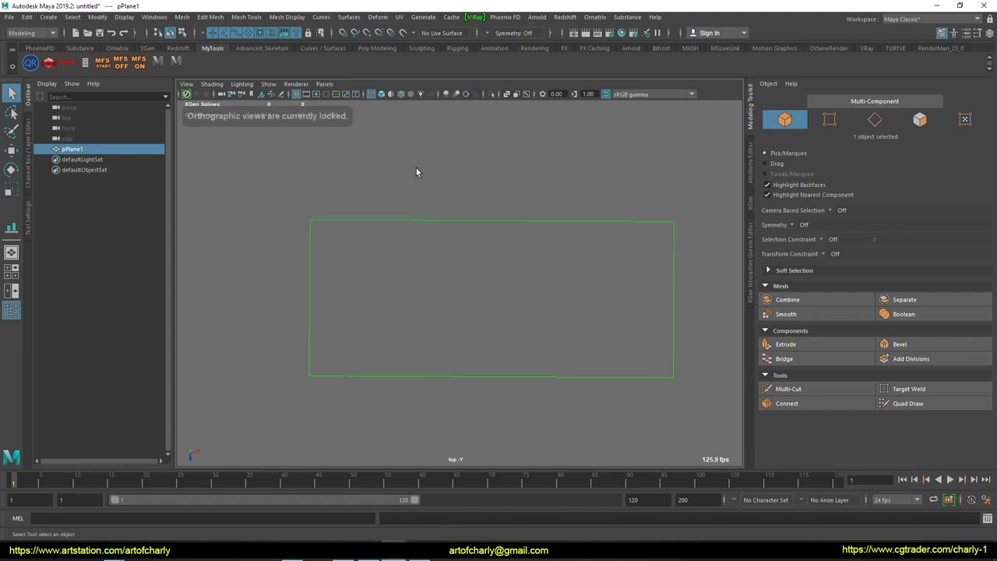
key(space)
click(331, 243)
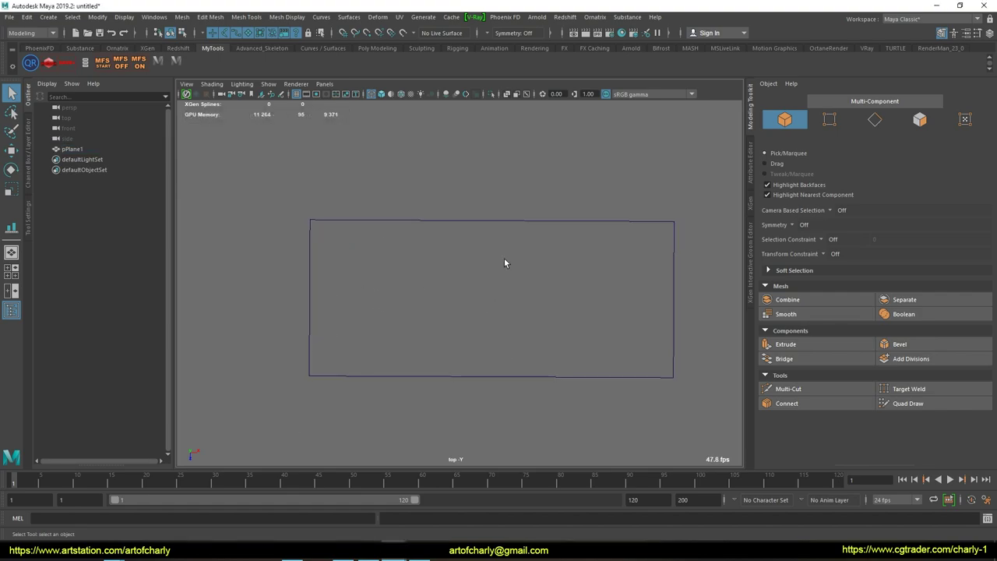
click(629, 222)
click(372, 288)
drag(303, 209, 631, 352)
click(422, 16)
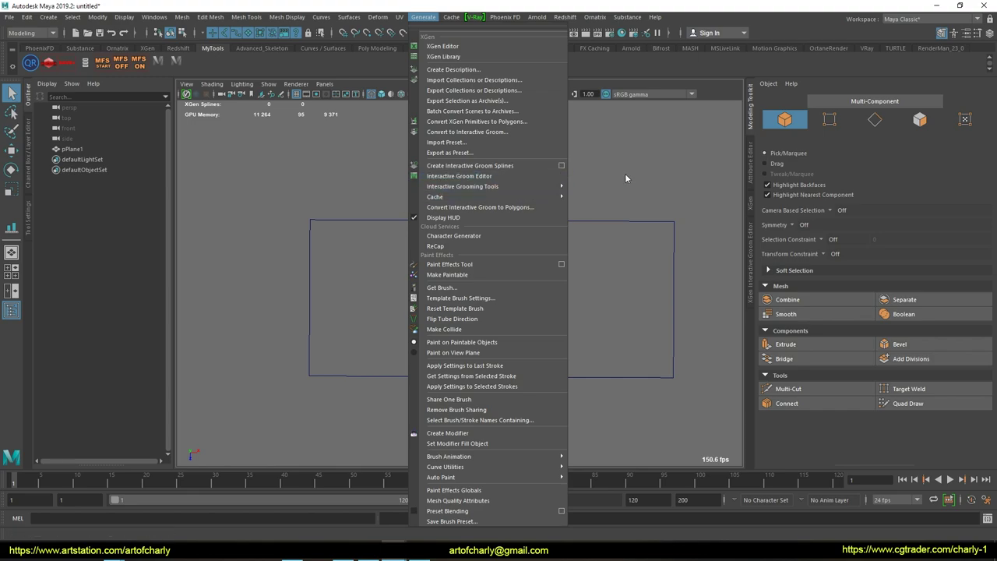
Step: Apply the Ornatrix plane groom to pPlane1 from the Ornatrix shelf
click(117, 48)
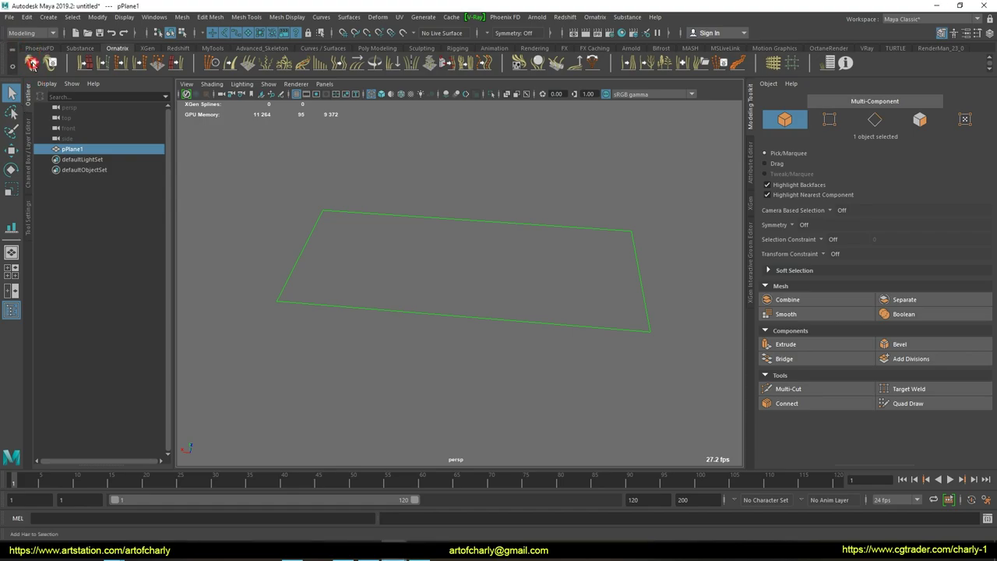
click(31, 64)
double_click(435, 223)
mouse_move(413, 220)
alt+mouse_down()
mouse_move(378, 256)
mouse_move(436, 257)
alt+mouse_up()
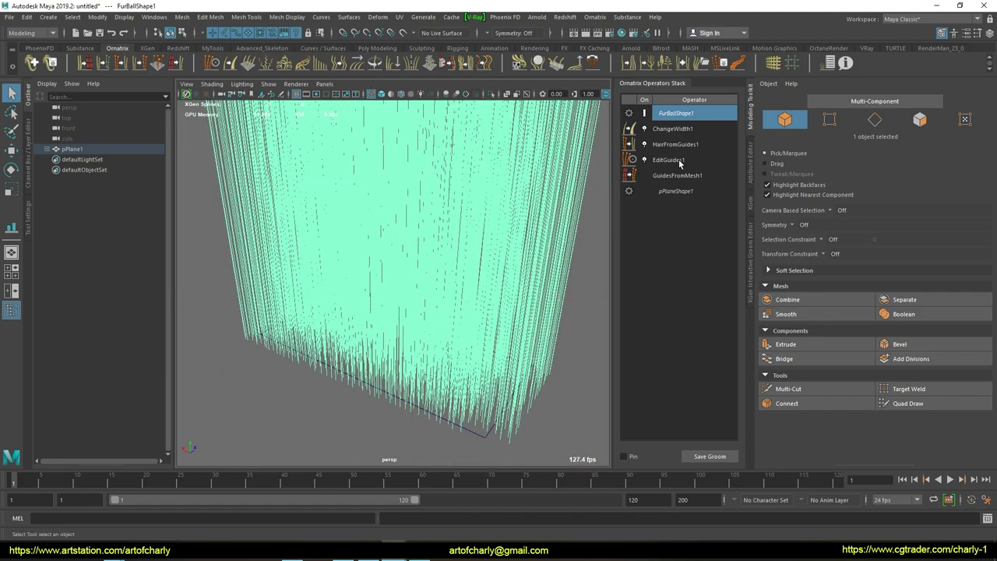
Step: Delete ChangeWidth1 and HairFromGuides1 from the Operators Stack and select EditGuides1
click(673, 128)
shift+click(688, 145)
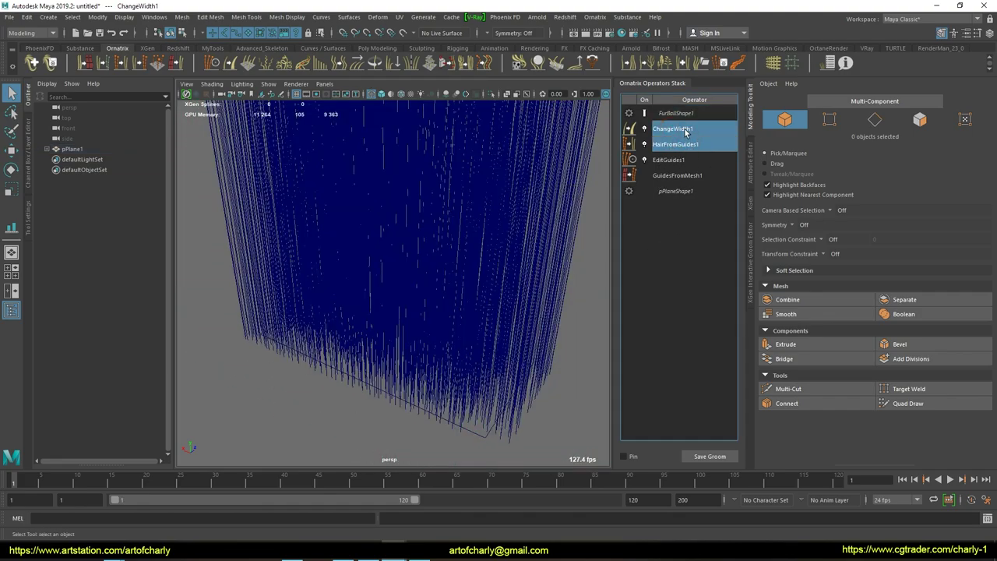
right_click(688, 145)
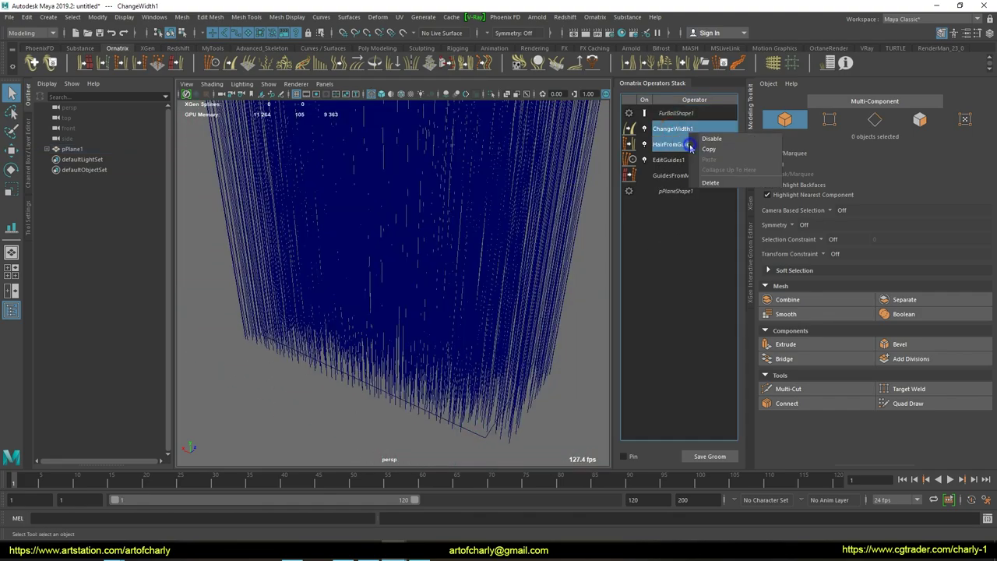
click(710, 182)
mouse_move(474, 255)
alt+mouse_down()
mouse_move(429, 291)
mouse_move(694, 178)
alt+mouse_up()
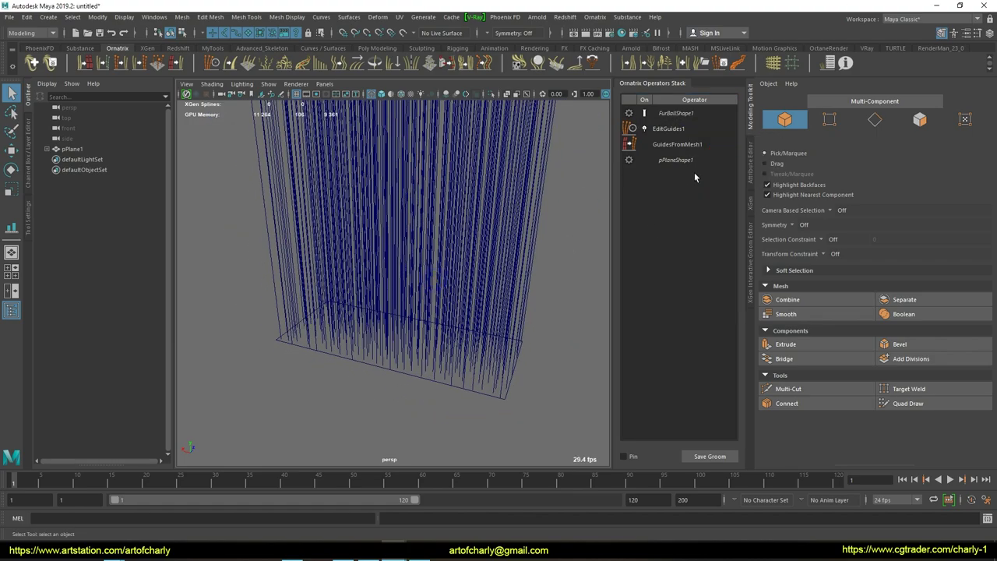
click(666, 129)
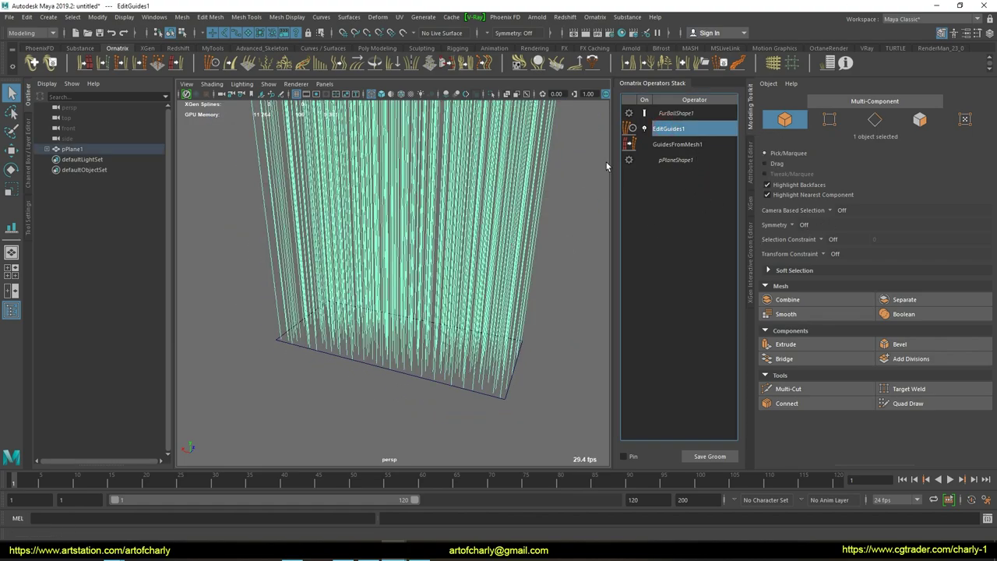
click(750, 165)
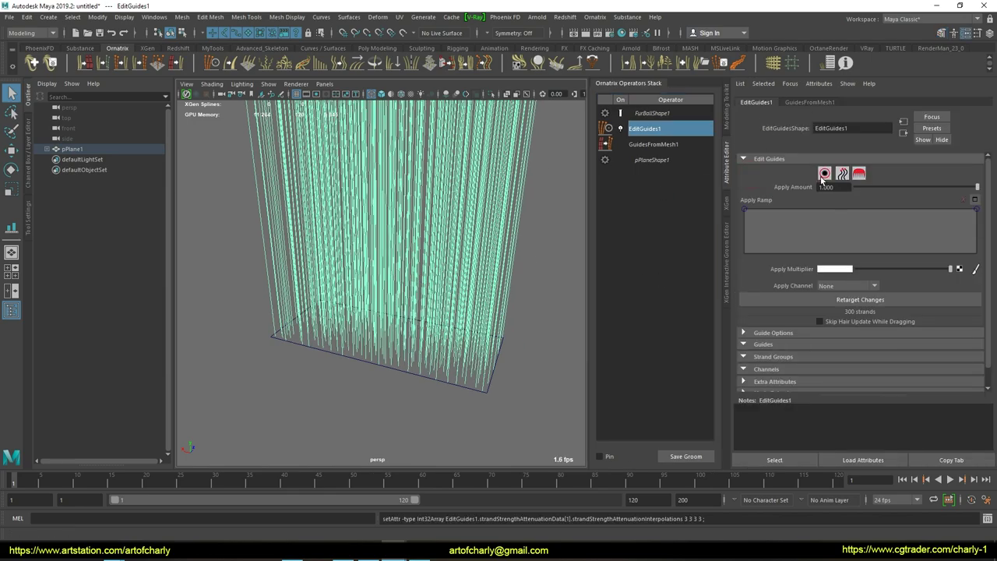
Step: In EditGuides1 strand edit mode, select all guides and delete them, leaving one strand
drag(810, 159, 824, 176)
click(824, 173)
click(390, 221)
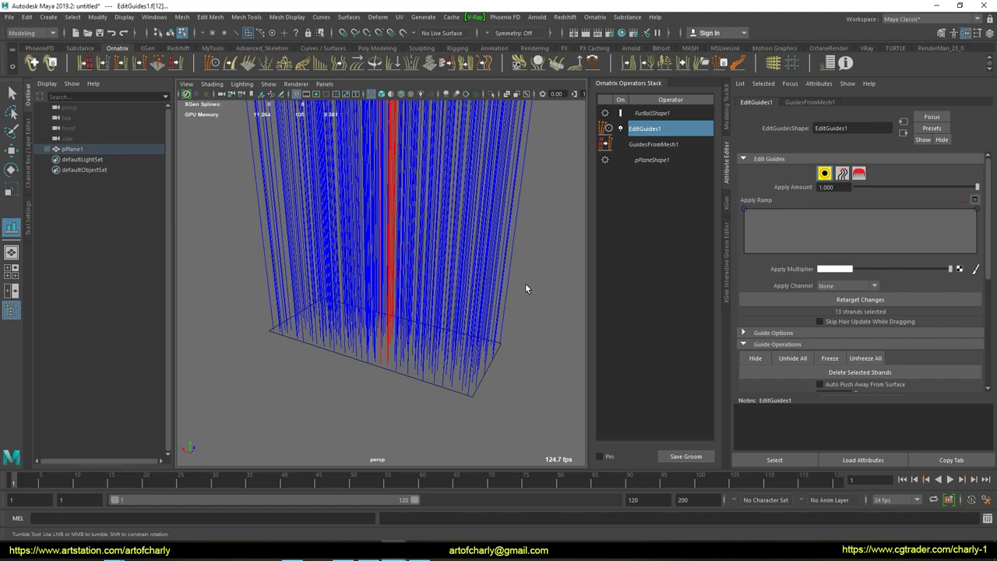
click(506, 287)
mouse_move(507, 287)
alt+mouse_down()
mouse_move(520, 256)
mouse_move(479, 279)
mouse_move(500, 295)
alt+mouse_up()
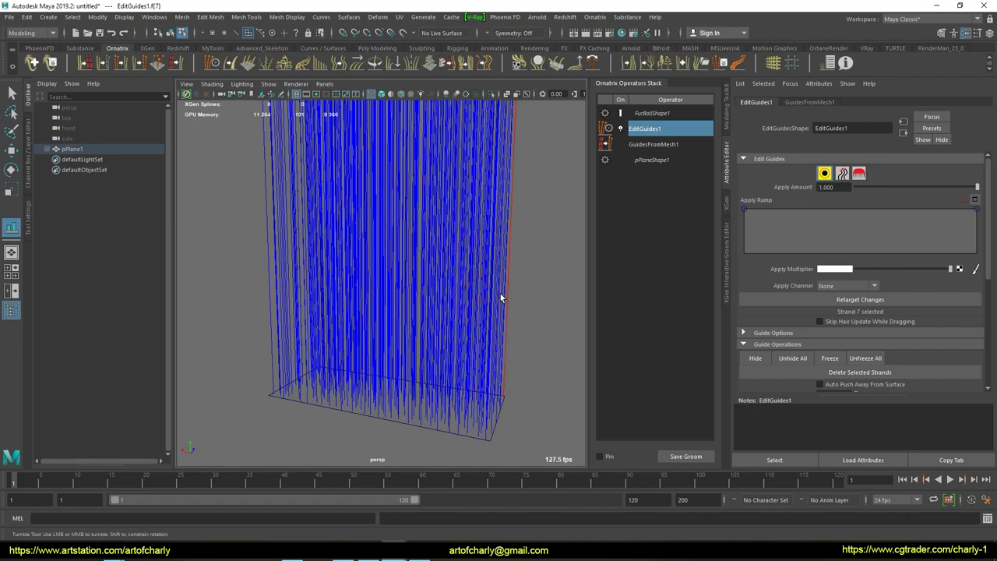
key(ctrl+a)
alt+middle_drag(534, 276, 489, 273)
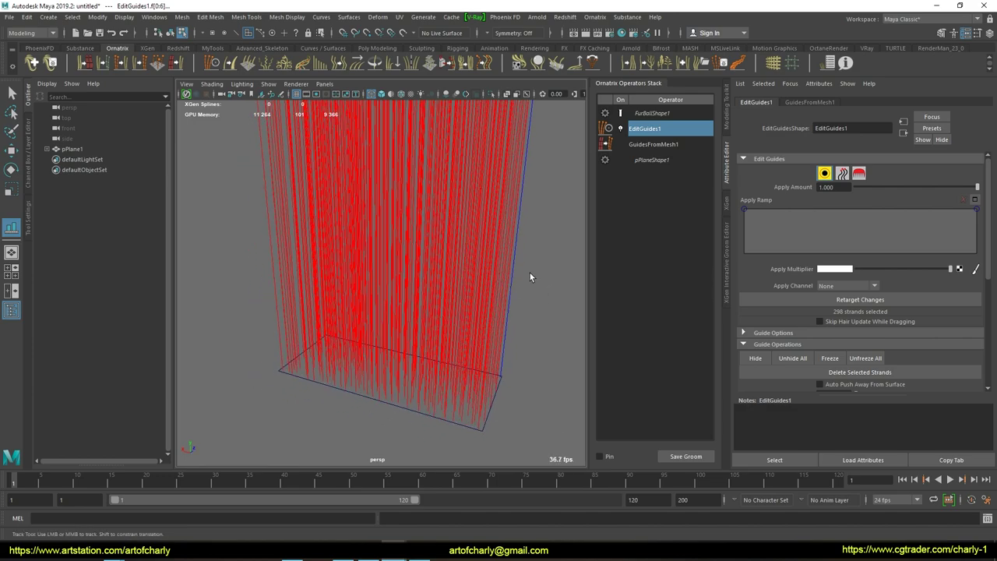
click(871, 377)
Step: Orbit over the emptied plane and switch the viewport to the top view
mouse_move(362, 245)
alt+mouse_down()
mouse_move(418, 278)
mouse_move(431, 315)
mouse_move(382, 261)
mouse_move(518, 364)
mouse_move(489, 323)
mouse_move(434, 297)
mouse_move(449, 327)
alt+mouse_up()
alt+right_drag(459, 304, 487, 364)
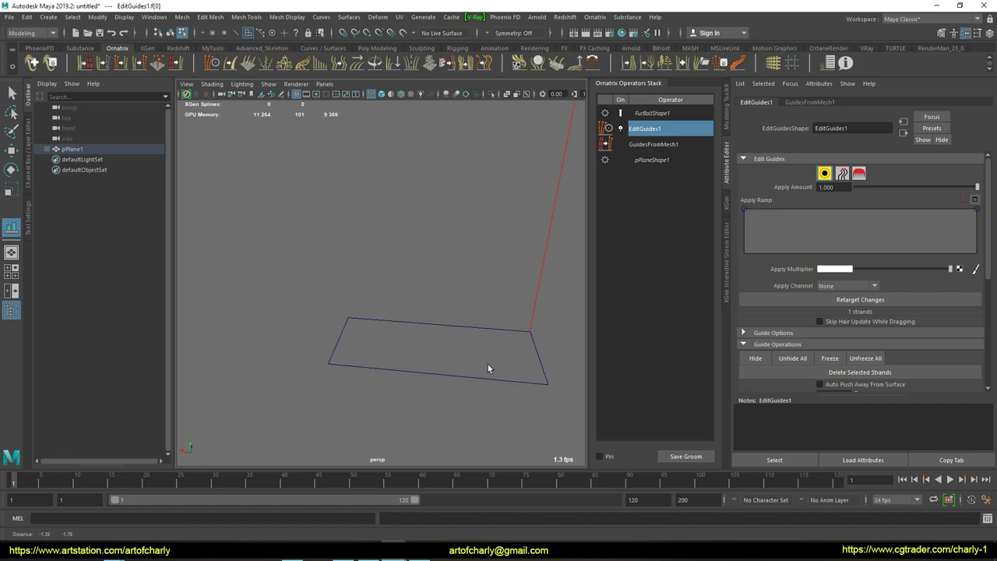
key(space)
drag(423, 324, 383, 387)
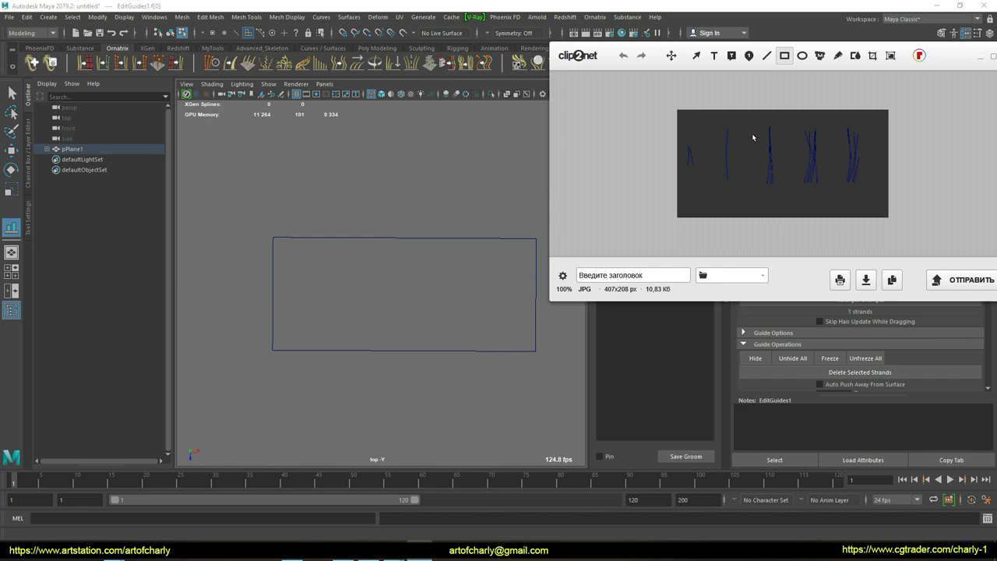
click(363, 238)
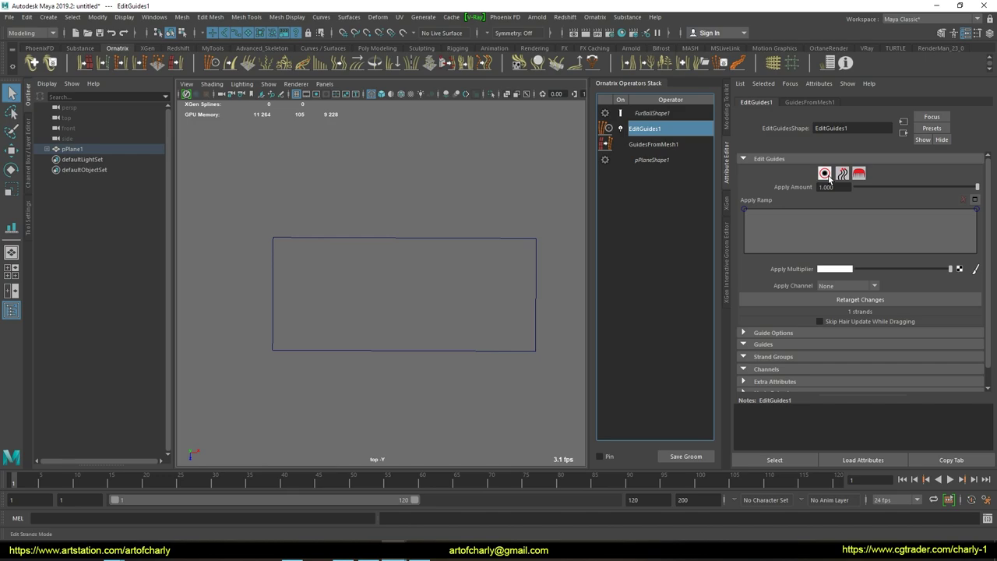
Step: Enable strand editing, activate the Draw Strand Tool and raise Point Count to 30
click(828, 177)
scroll(764, 287, down, 5)
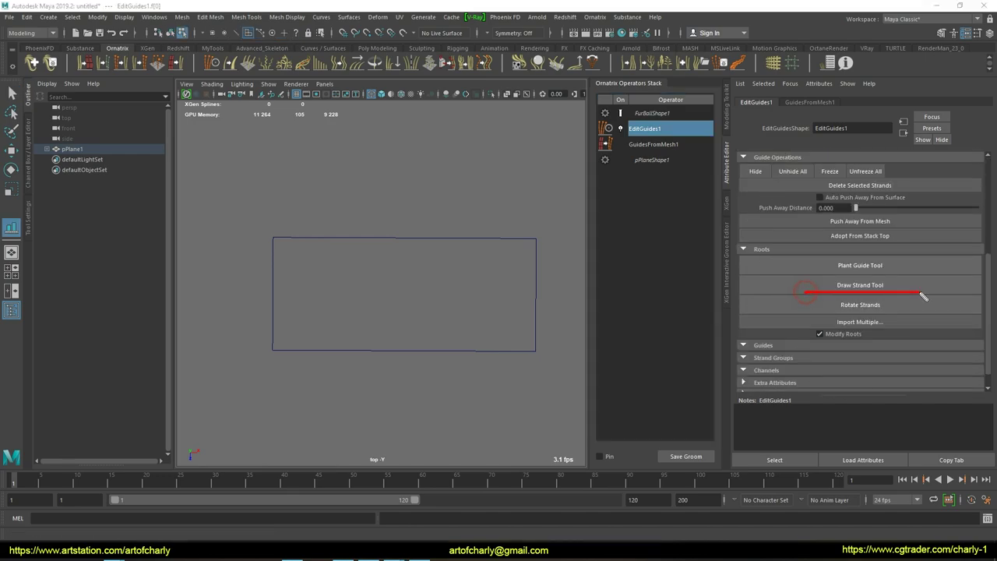
click(854, 285)
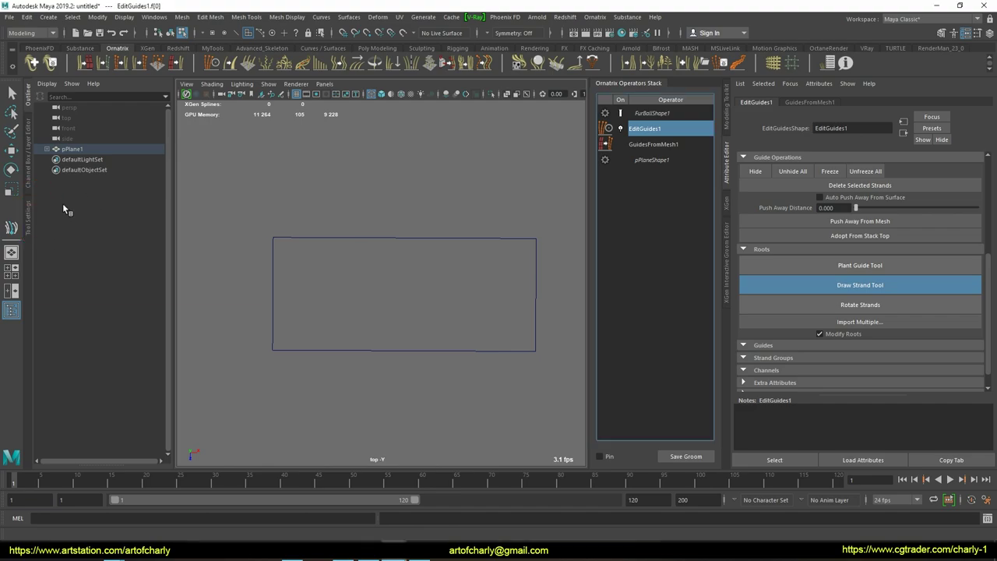
click(29, 221)
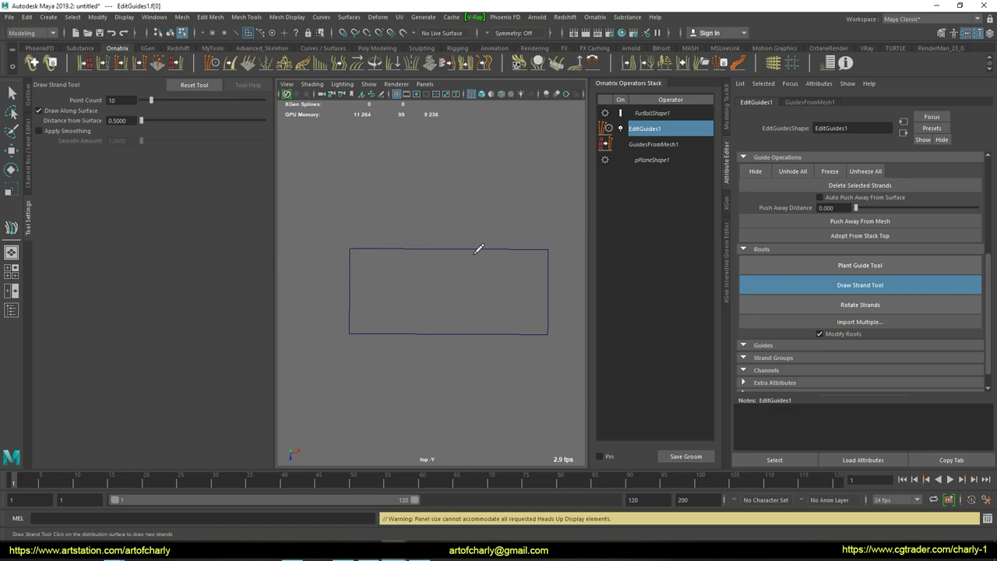
drag(151, 100, 176, 100)
Step: Draw and undo several test strands while adjusting the Point Count value of 30
drag(395, 319, 432, 290)
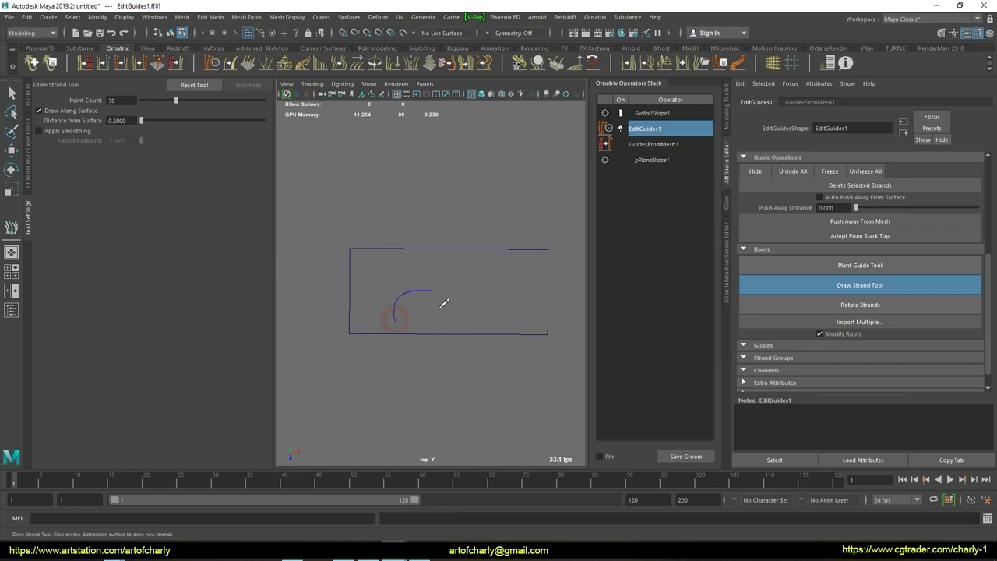
drag(509, 292, 498, 287)
key(ctrl+z)
key(ctrl+z)
drag(457, 313, 450, 271)
mouse_move(375, 316)
mouse_down()
mouse_move(409, 272)
mouse_move(402, 293)
mouse_up()
key(ctrl+z)
drag(403, 330, 423, 296)
key(ctrl+z)
click(126, 99)
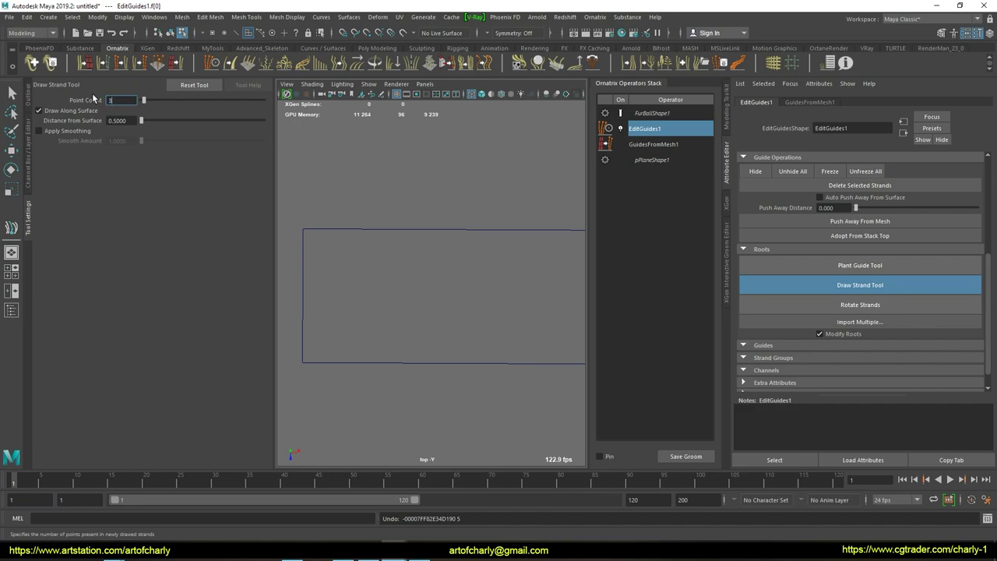
text(0)
drag(433, 337, 423, 230)
key(ctrl+z)
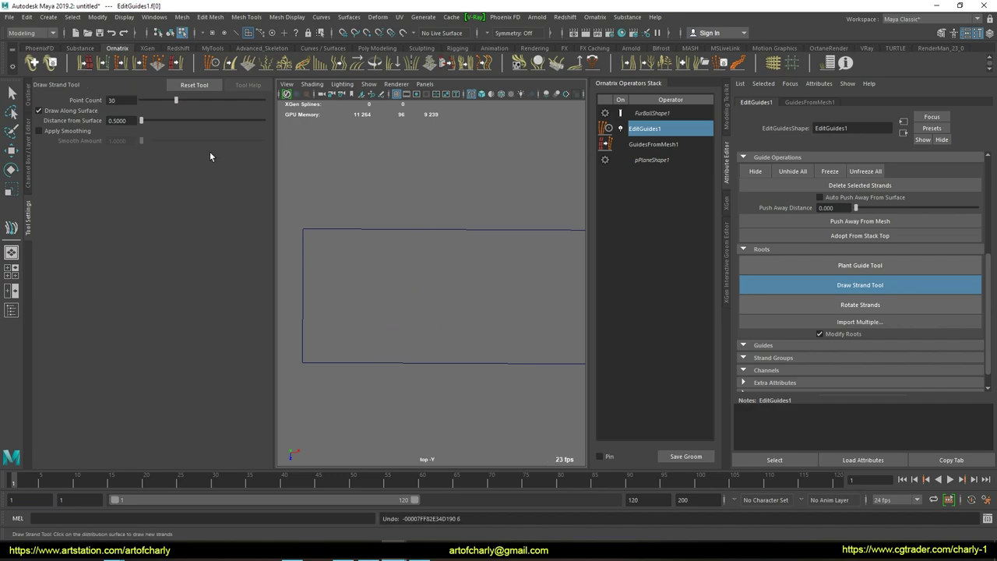
double_click(123, 100)
drag(429, 355, 396, 223)
key(ctrl+z)
click(11, 310)
Step: Draw five strand clumps left to right across the plane, then marquee-select them
drag(259, 327, 259, 281)
drag(298, 335, 304, 250)
drag(352, 334, 355, 250)
drag(405, 327, 425, 249)
drag(493, 319, 497, 253)
key(q)
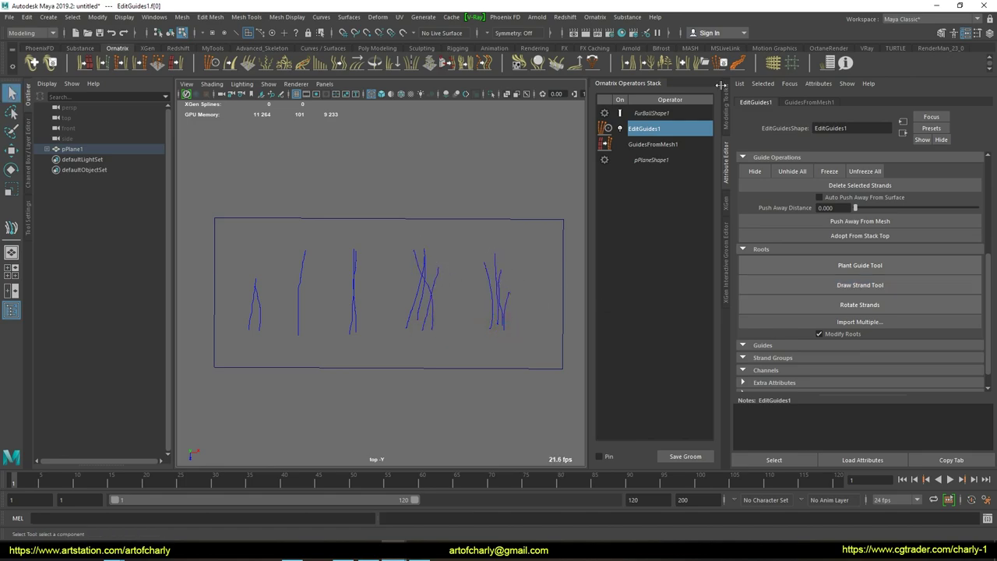
drag(331, 272, 539, 327)
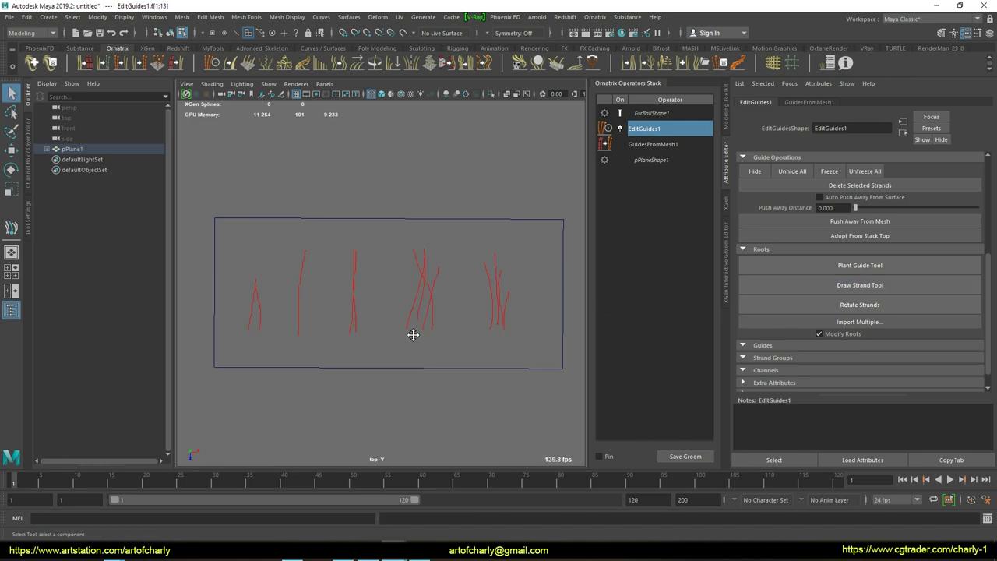
alt+drag(409, 359, 405, 345)
drag(405, 283, 582, 166)
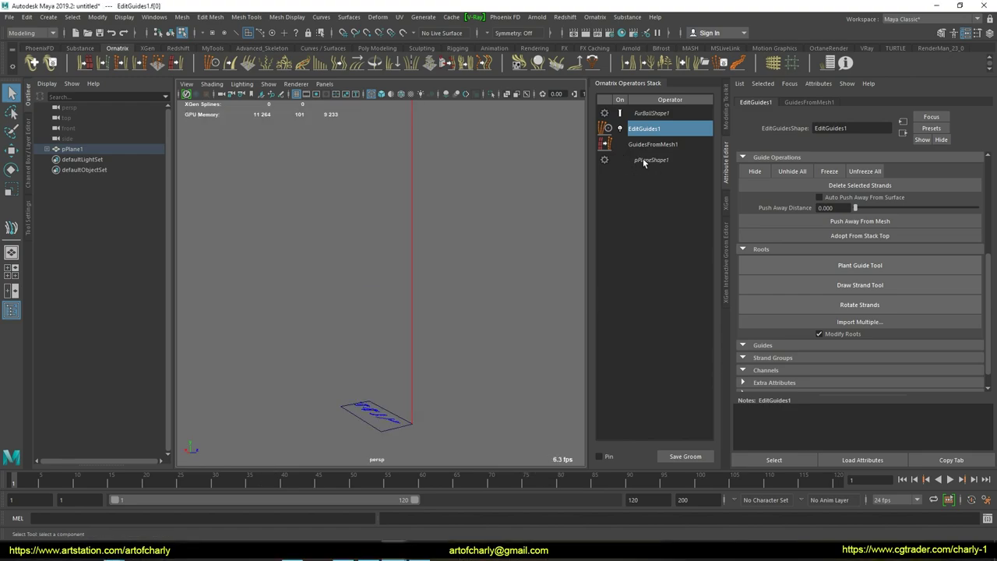
Step: Delete the selected strands, then add a Detail operator after EditGuides1
scroll(857, 265, up, 2)
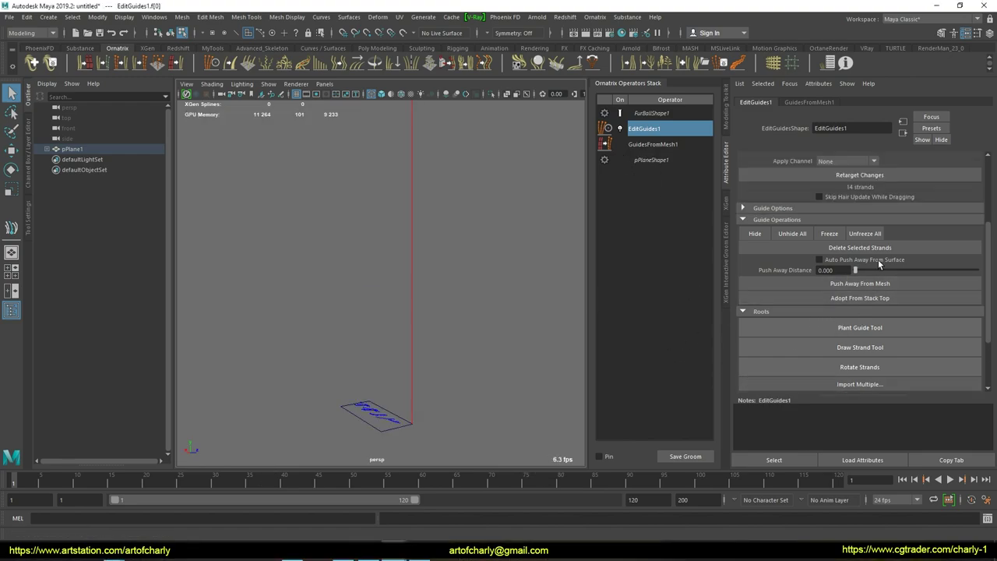
click(878, 247)
alt+drag(472, 361, 369, 400)
alt+right_drag(413, 291, 418, 306)
alt+drag(434, 279, 489, 247)
click(666, 132)
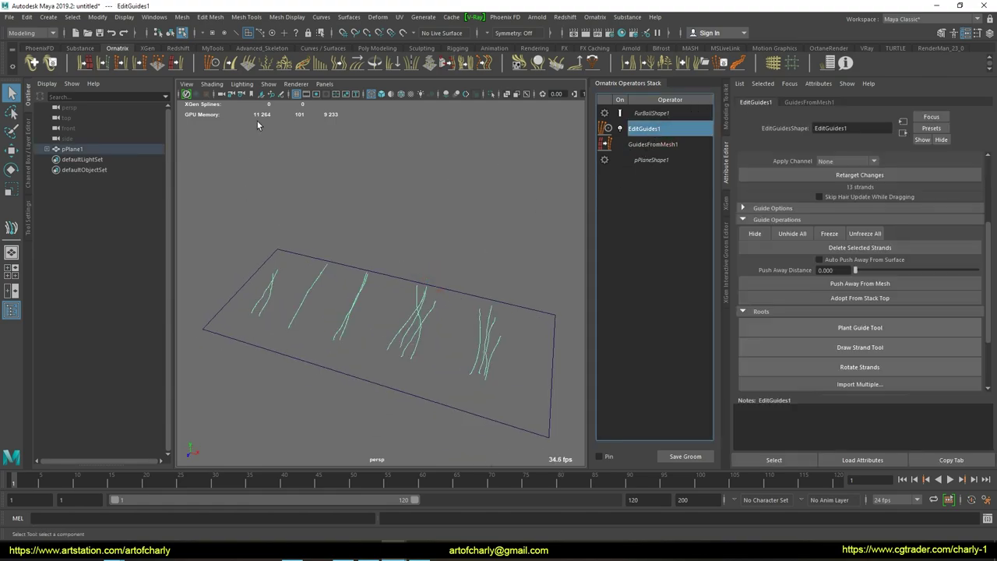
click(347, 61)
Step: Add a second Edit Guides operator above the first guide-editing operator
alt+drag(434, 327, 440, 338)
alt+drag(478, 298, 498, 304)
drag(892, 183, 869, 186)
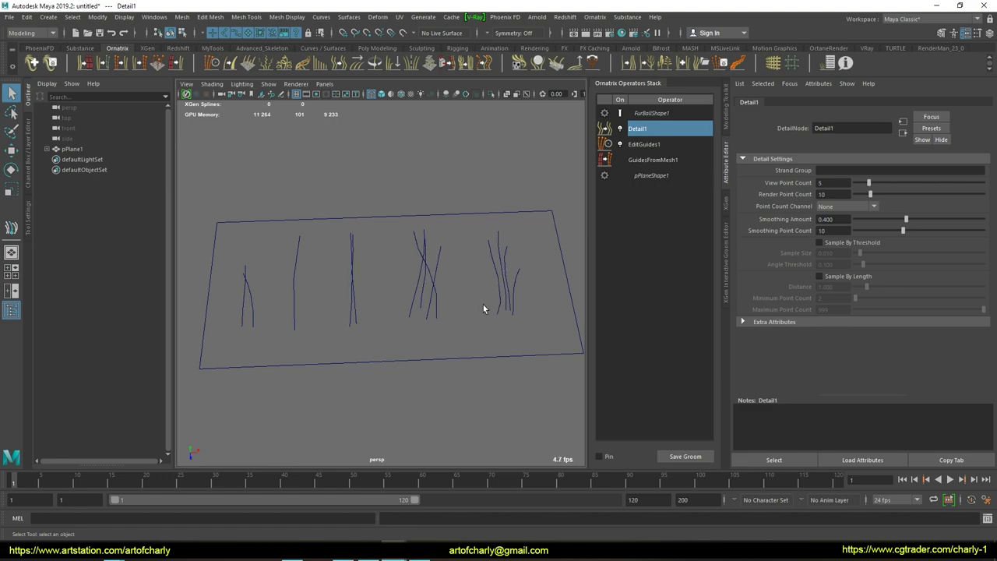
mouse_move(483, 308)
alt+mouse_down()
mouse_move(345, 334)
mouse_move(378, 277)
mouse_move(389, 309)
alt+mouse_up()
alt+right_drag(389, 309, 441, 294)
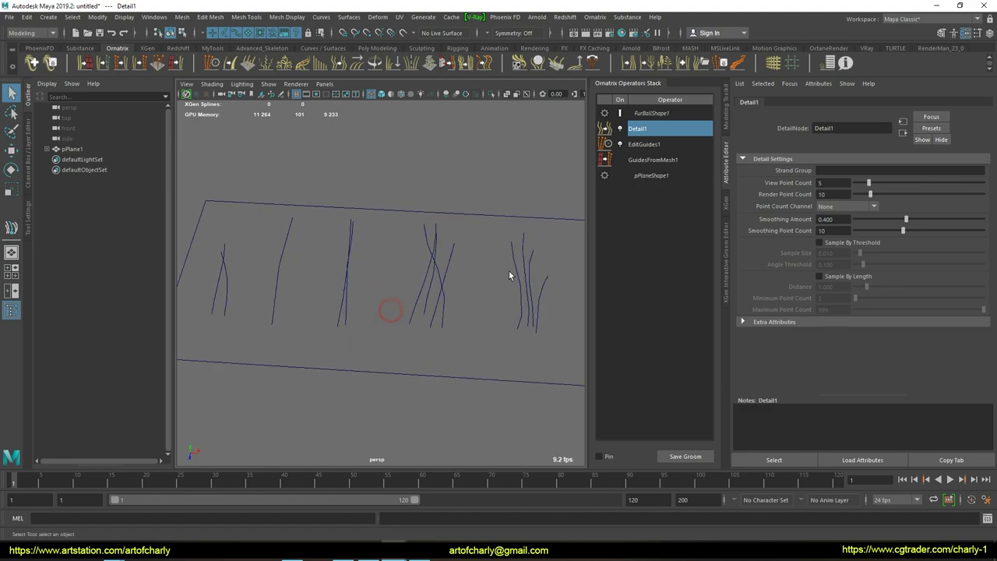
mouse_move(424, 298)
alt+mouse_down()
mouse_move(416, 288)
mouse_move(541, 270)
alt+mouse_up()
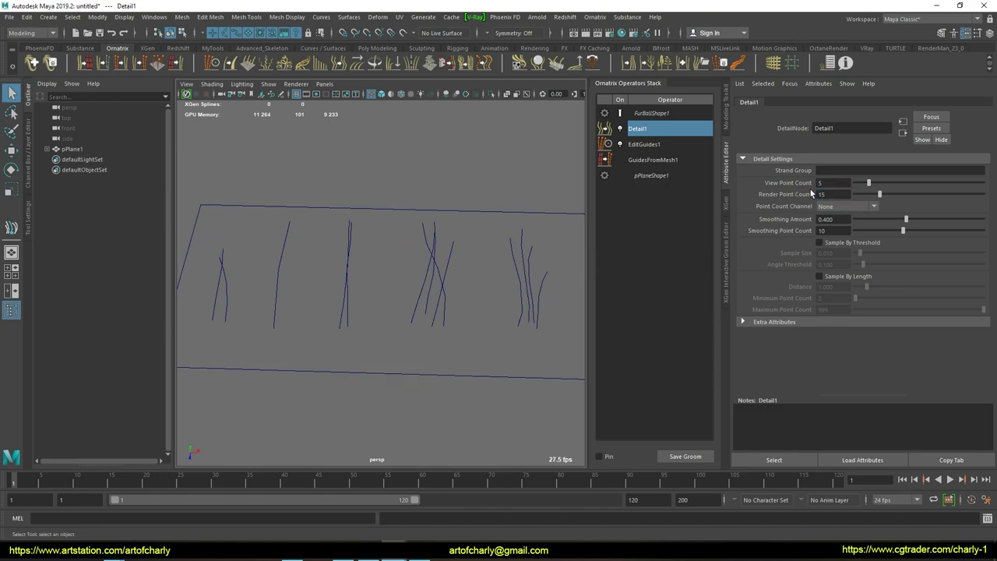
click(644, 144)
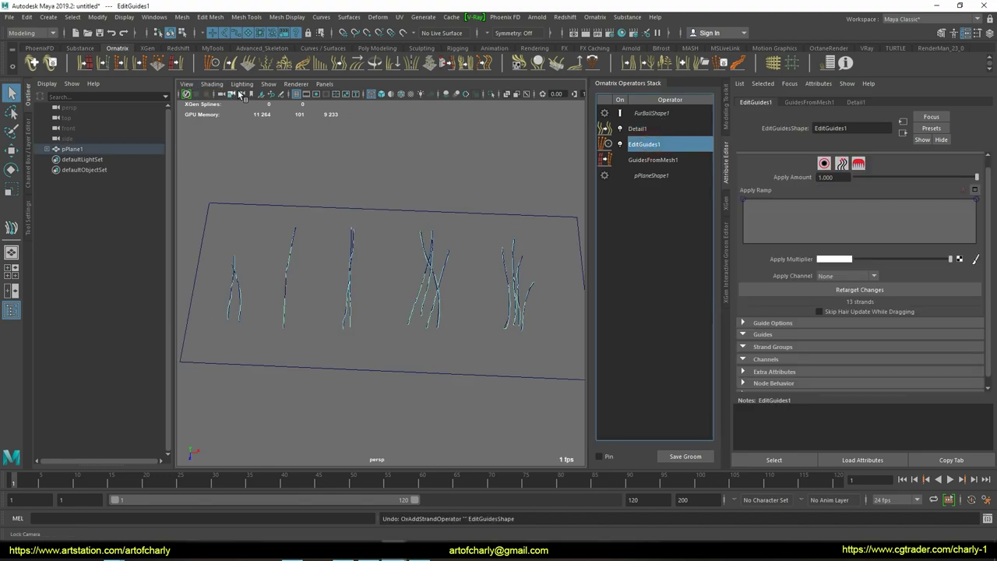
click(215, 65)
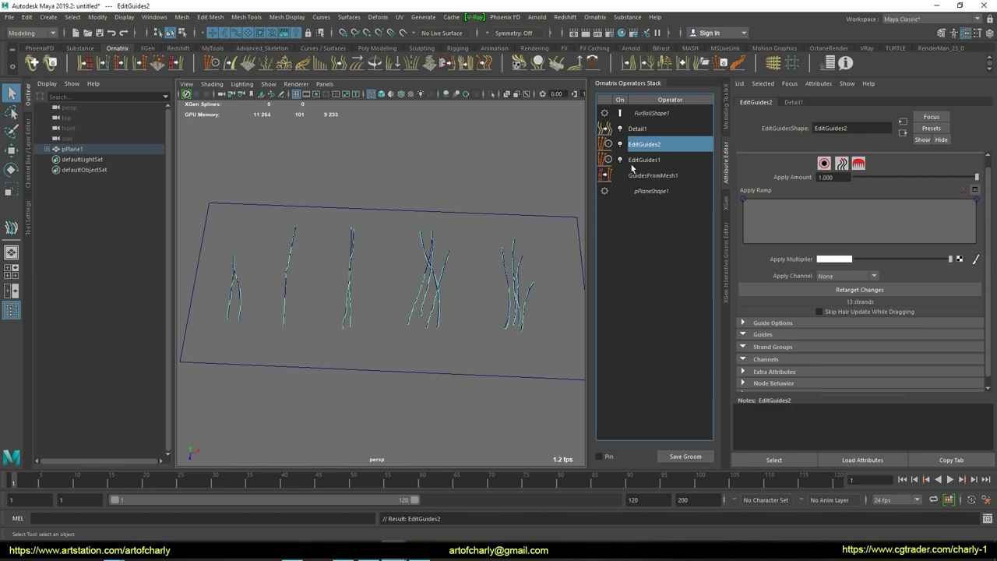
Step: Collapse the stack up to EditGuides2 into a single BakedGuides1 operator
scroll(382, 257, down, 5)
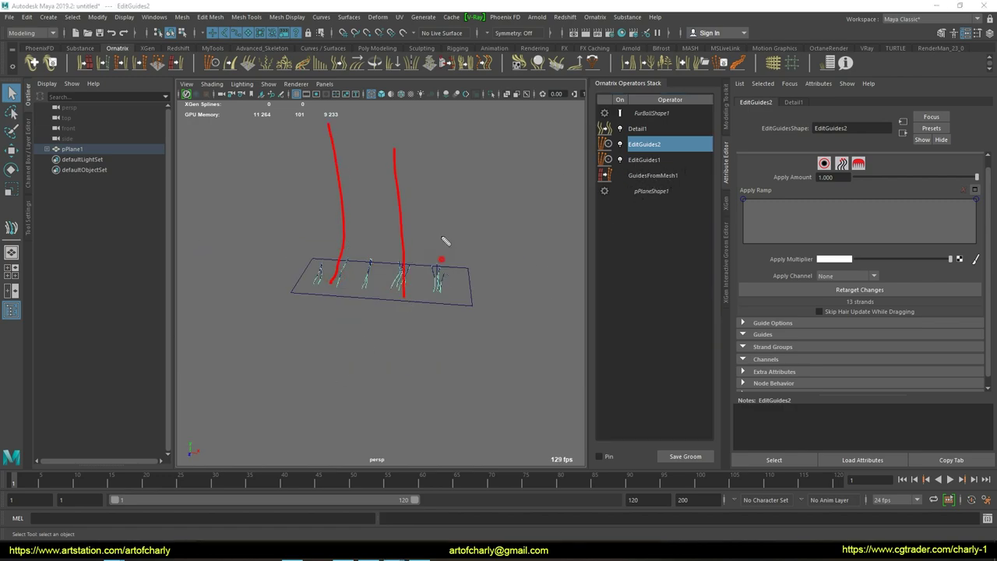
scroll(472, 190, up, 4)
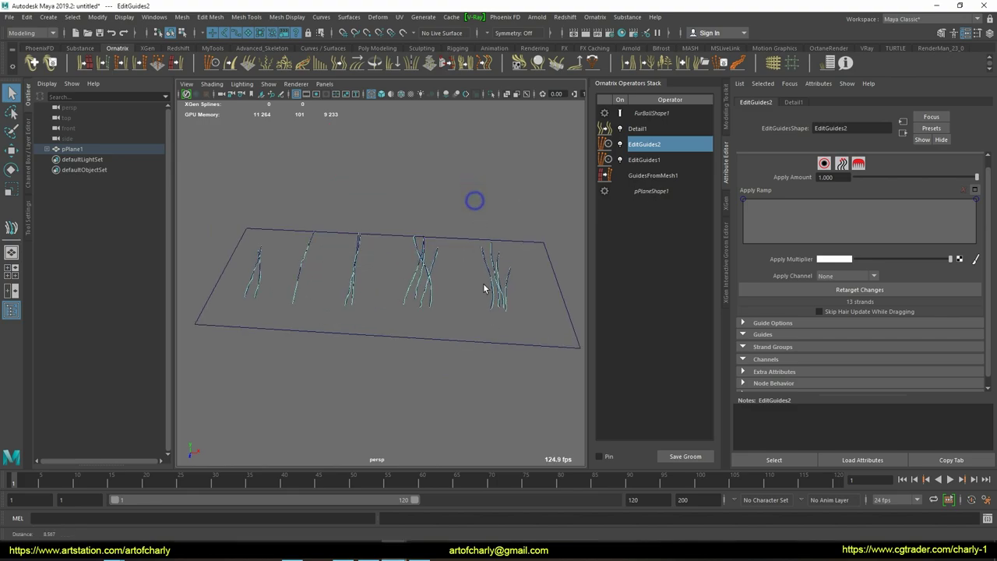
right_click(660, 146)
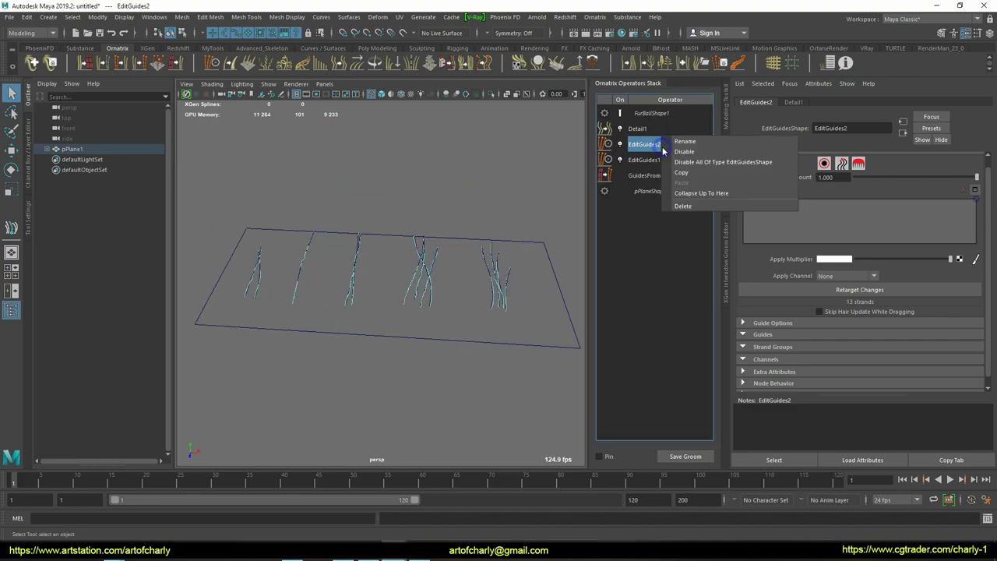
click(698, 194)
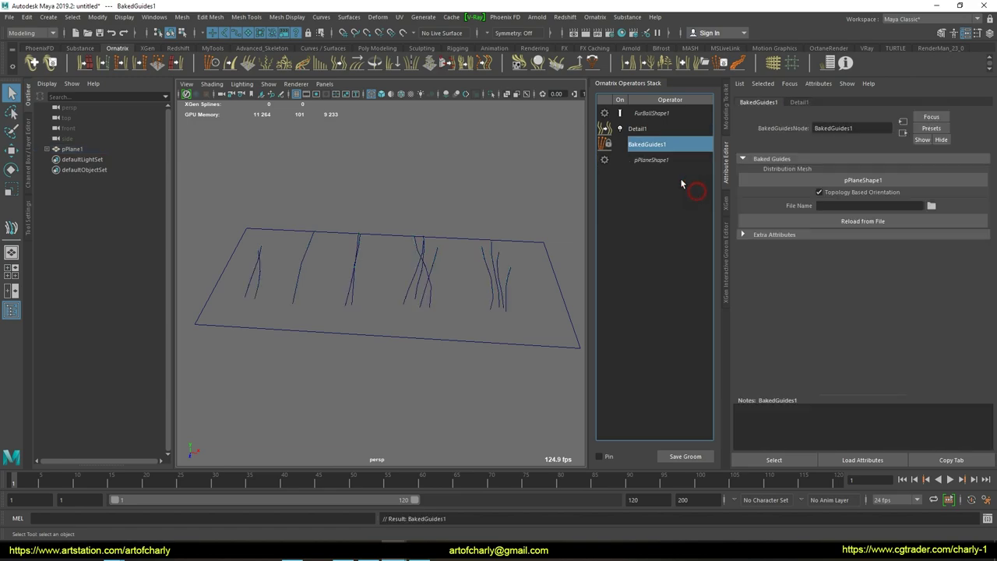
drag(464, 214, 296, 288)
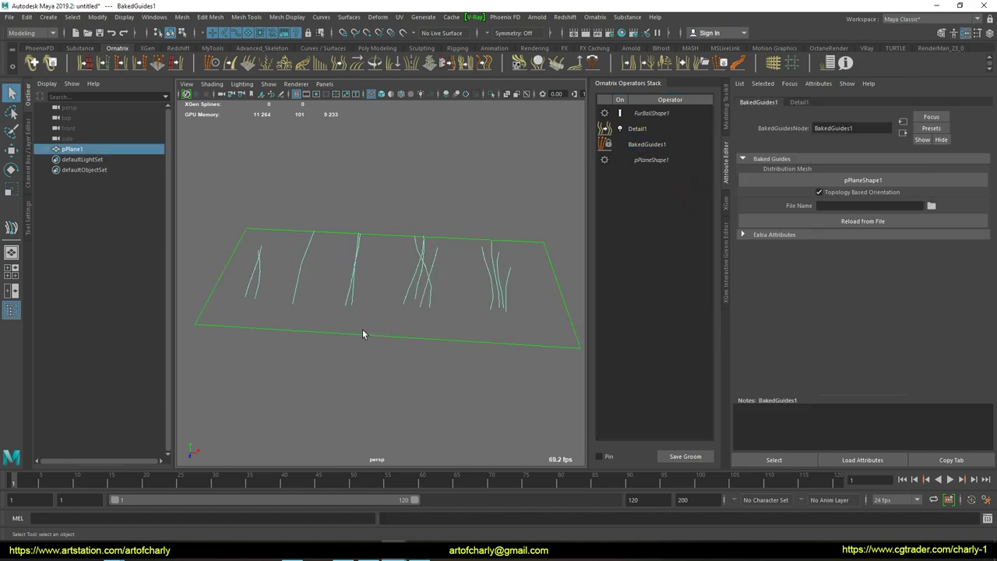
Step: Select Detail1 and add Hair From Guides with Guides As Hair distribution
click(465, 388)
drag(498, 308, 472, 312)
click(411, 363)
alt+drag(469, 225, 445, 356)
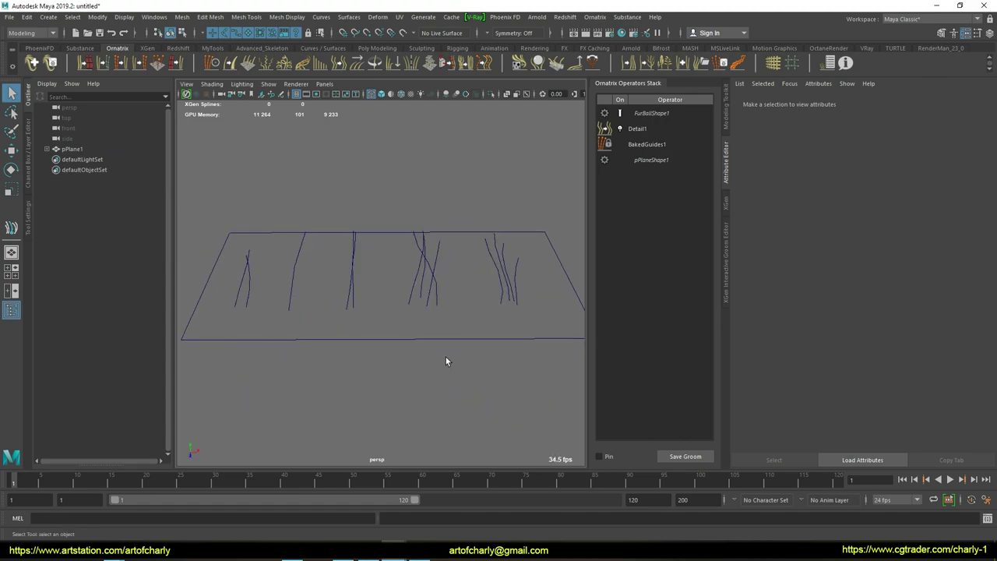
mouse_move(576, 299)
alt+mouse_down()
mouse_move(431, 224)
mouse_move(478, 333)
mouse_move(584, 307)
alt+mouse_up()
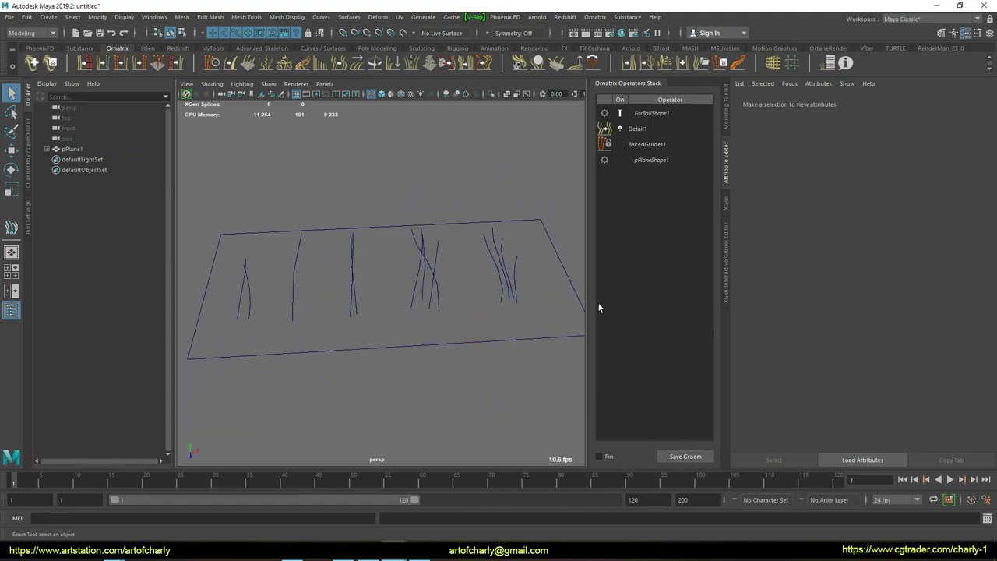
mouse_move(580, 264)
alt+mouse_down()
mouse_move(340, 203)
mouse_move(356, 180)
mouse_move(438, 258)
mouse_move(391, 326)
mouse_move(281, 238)
mouse_move(436, 276)
mouse_move(324, 251)
mouse_move(414, 287)
alt+mouse_up()
mouse_move(381, 333)
alt+mouse_down()
mouse_move(414, 304)
mouse_move(474, 205)
mouse_move(585, 219)
alt+mouse_up()
click(650, 130)
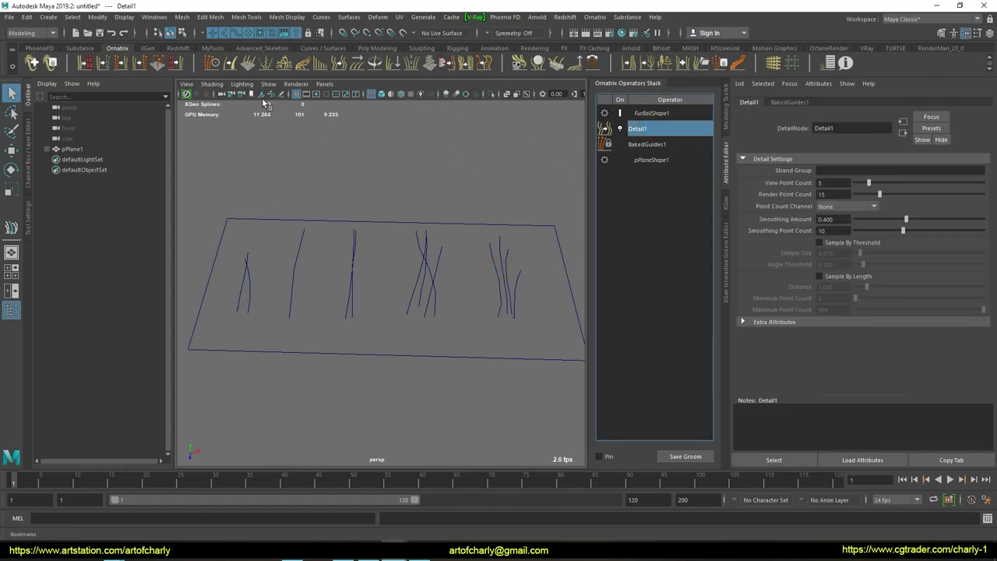
click(124, 68)
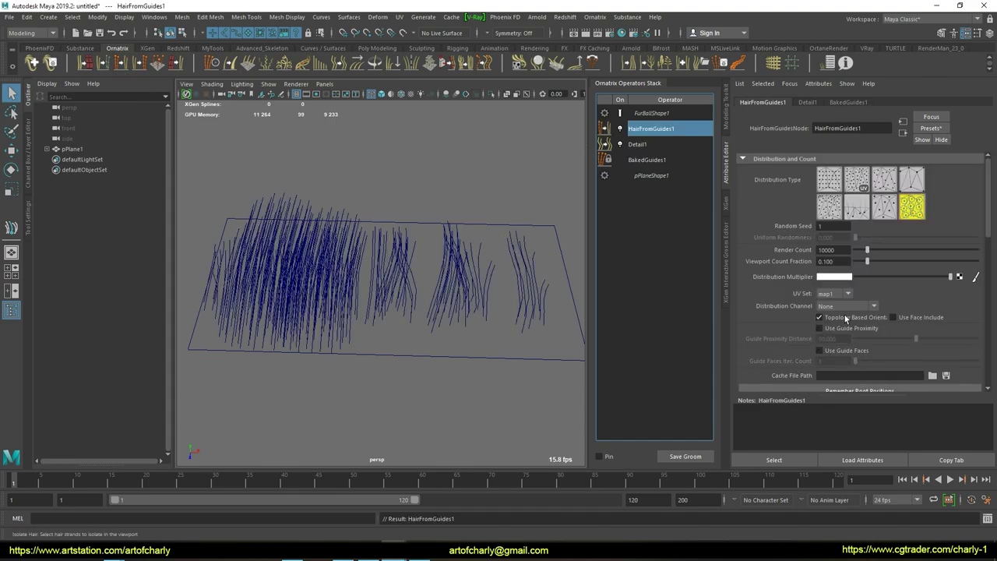
click(856, 206)
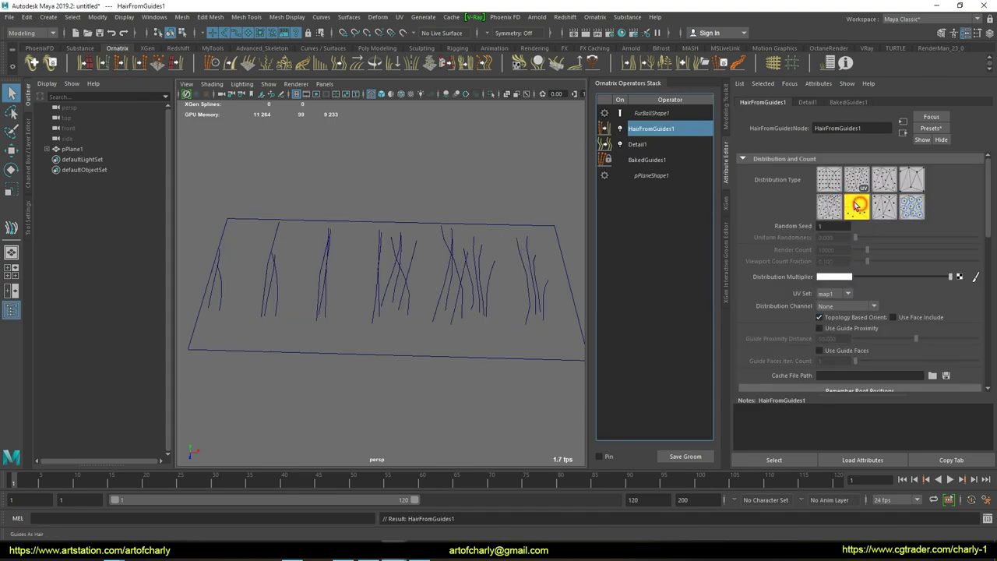
Step: Add Change Width, delete the middle ramp point, and enter 0.06 for Width so strands taper
alt+drag(416, 257, 440, 251)
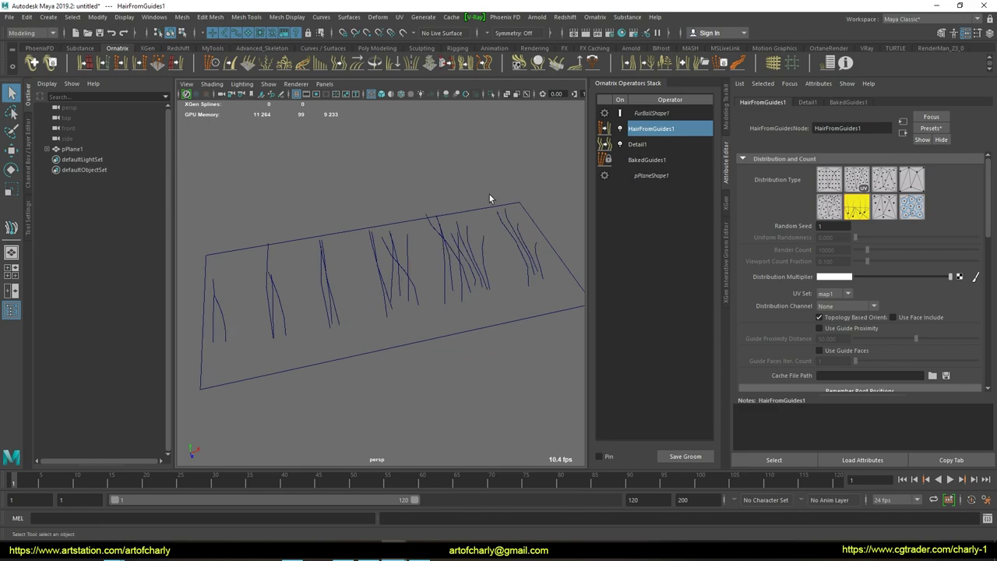
key(5)
alt+drag(500, 263, 467, 257)
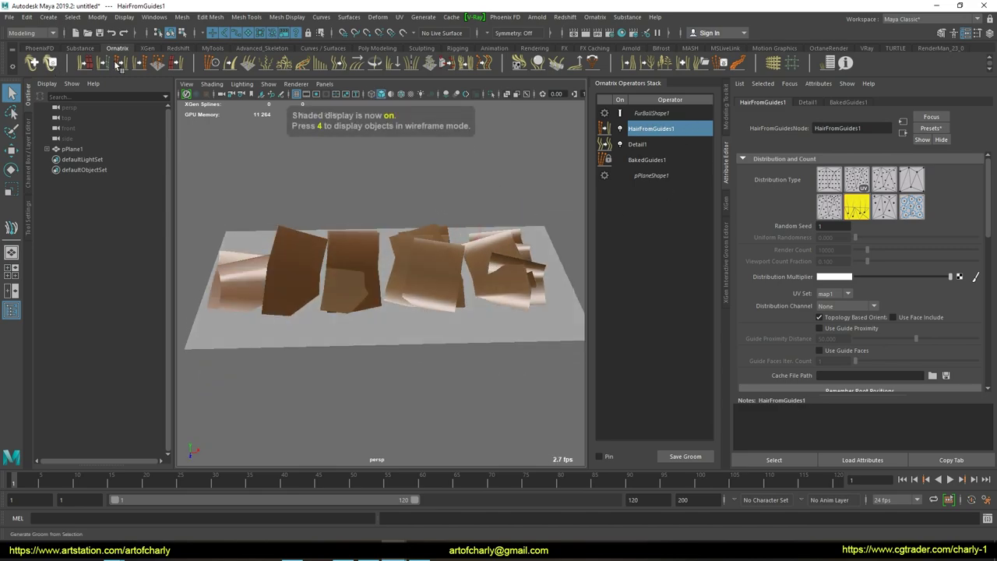
click(227, 67)
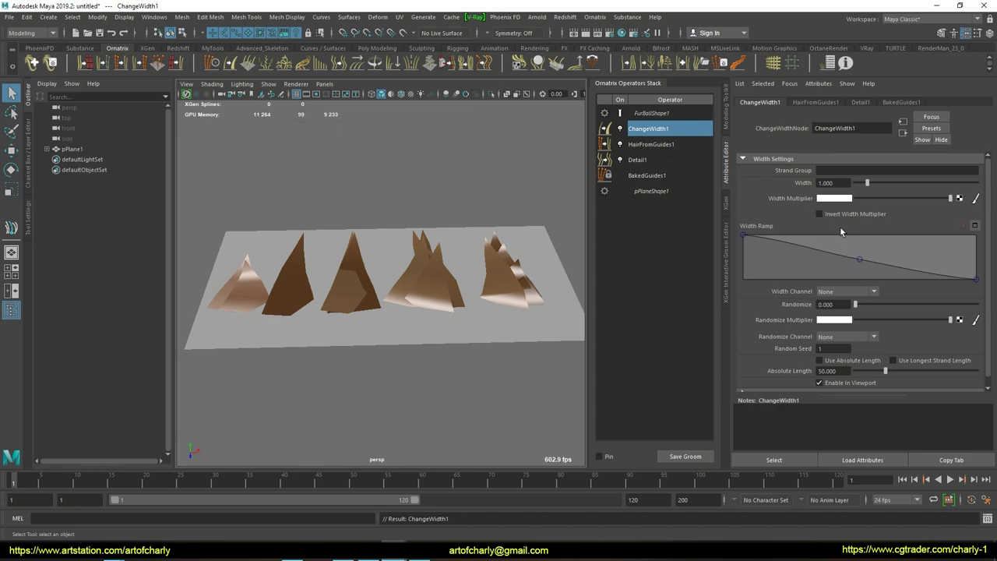
right_click(865, 240)
click(890, 256)
double_click(824, 183)
text(0.06)
key(Return)
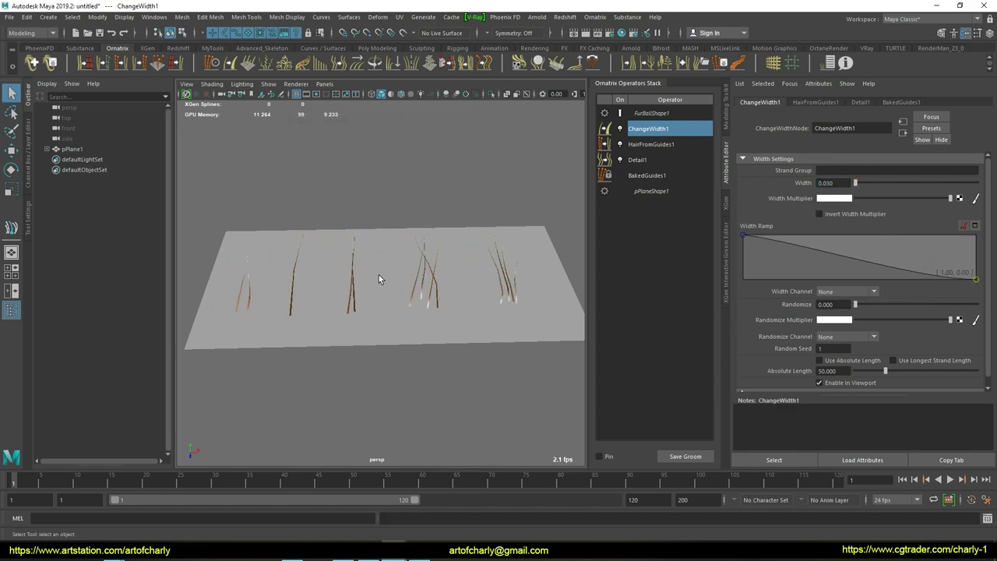
alt+drag(379, 274, 356, 289)
mouse_move(356, 289)
alt+right_down()
mouse_move(423, 358)
mouse_move(433, 296)
mouse_move(345, 245)
alt+right_up()
mouse_move(345, 245)
alt+mouse_down()
mouse_move(366, 249)
mouse_move(350, 257)
alt+mouse_up()
alt+right_drag(350, 257, 384, 362)
mouse_move(384, 362)
alt+mouse_down()
mouse_move(269, 329)
mouse_move(429, 305)
mouse_move(492, 309)
alt+mouse_up()
alt+right_drag(491, 309, 361, 246)
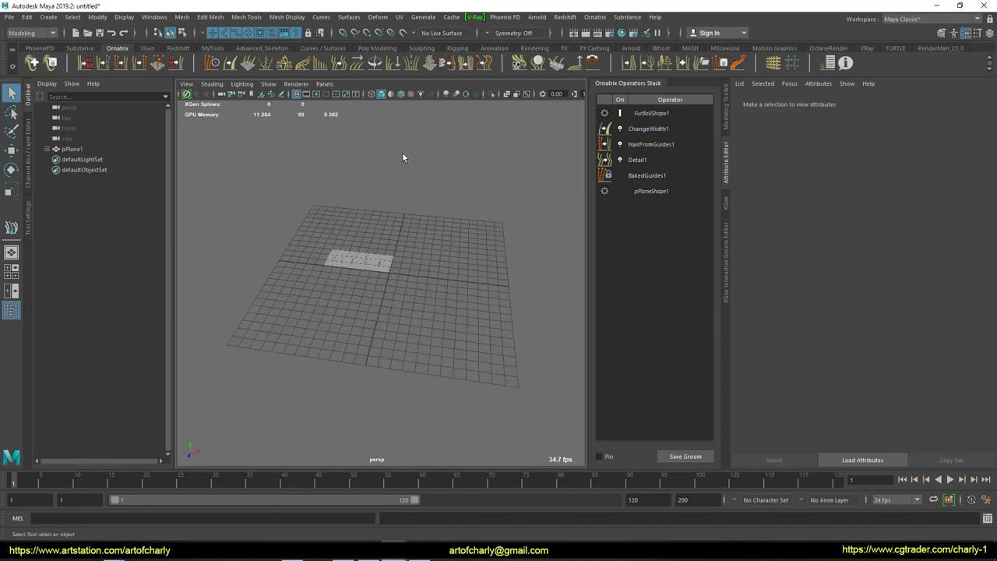
Step: Create a polygon plane from the hotbox with Subdivisions Width and Height set to 1
key(space)
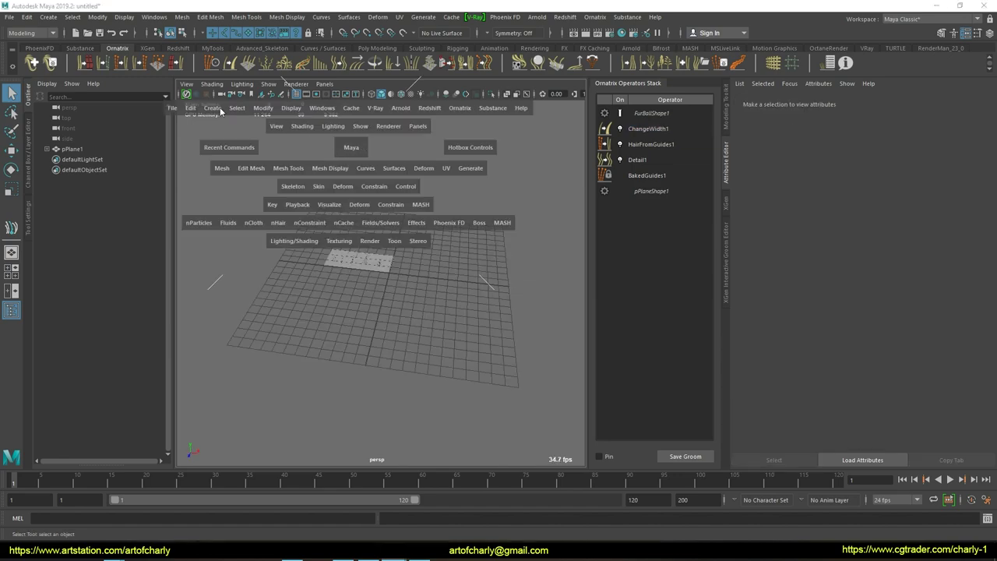
click(220, 113)
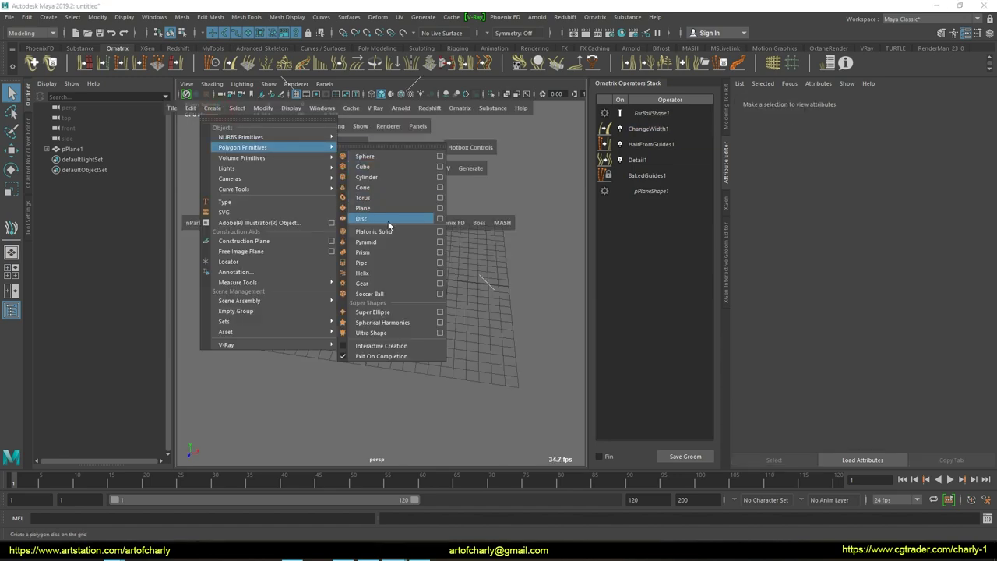
click(363, 208)
drag(865, 194, 855, 205)
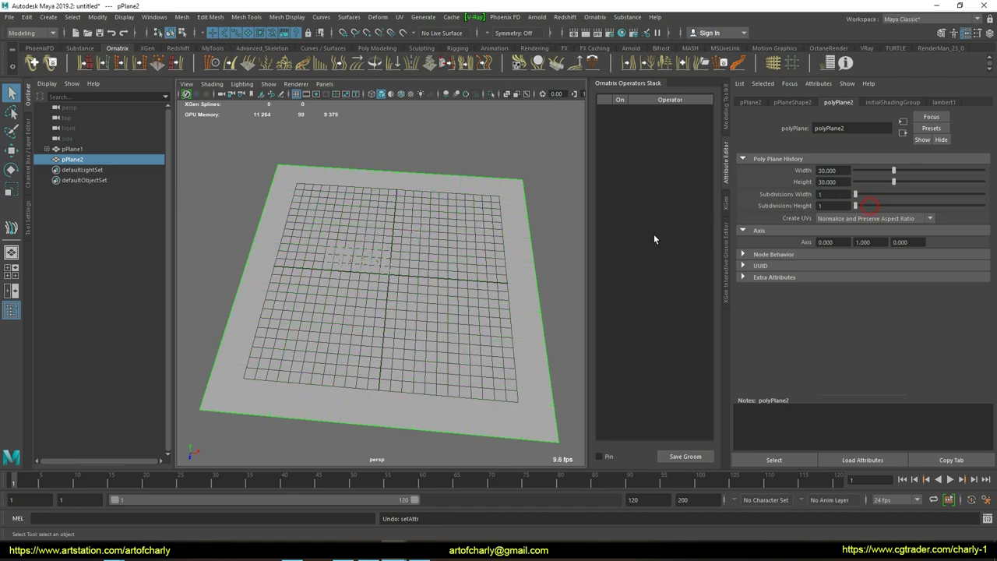
alt+drag(445, 216, 464, 394)
click(489, 153)
Step: In vertex mode, move the plane's corner vertices along Z and pull the right edge inward
click(503, 226)
alt+drag(354, 192, 396, 190)
right_click(397, 189)
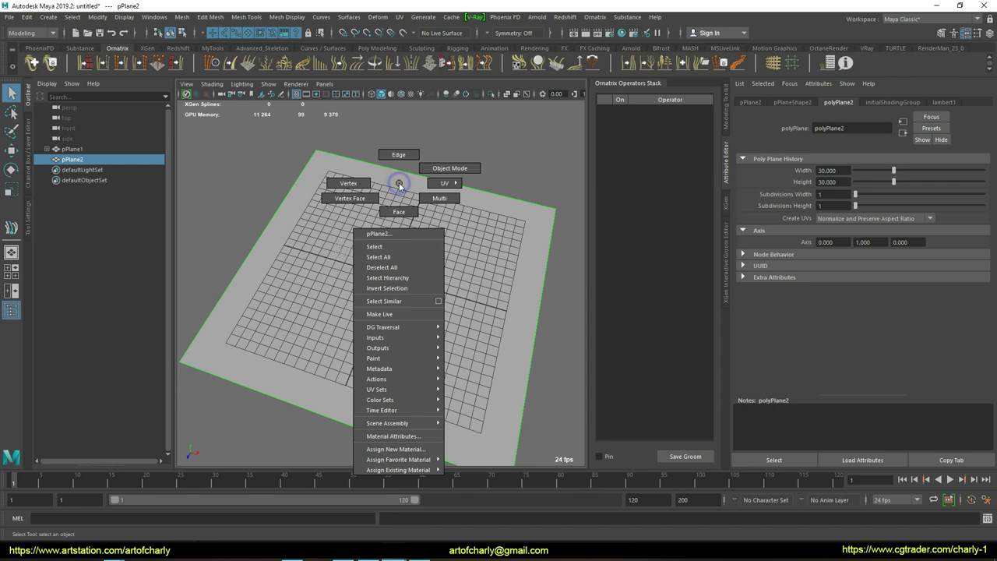
click(291, 129)
mouse_move(291, 129)
mouse_down()
mouse_move(579, 222)
mouse_move(340, 219)
mouse_up()
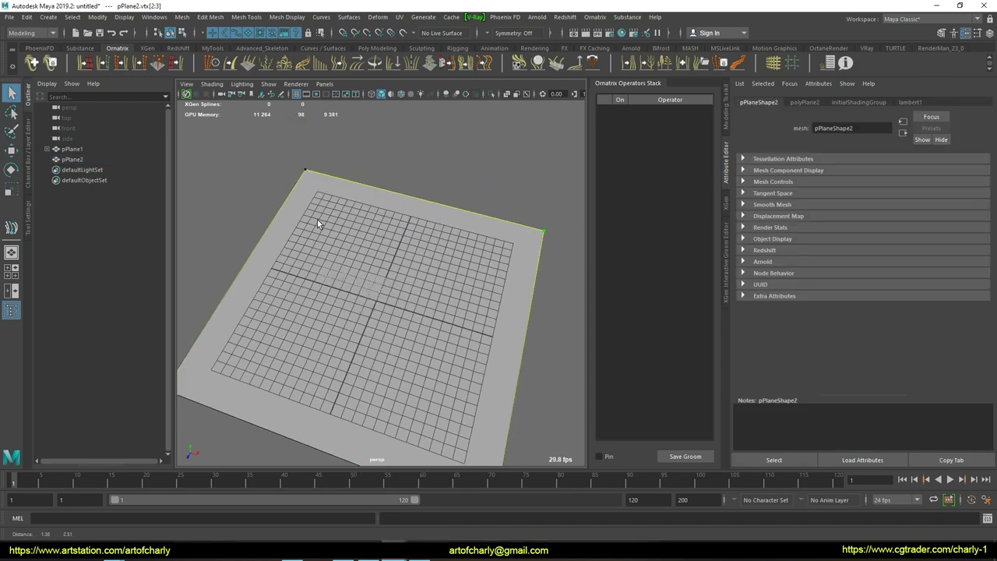
key(w)
mouse_move(427, 241)
mouse_down()
mouse_move(409, 253)
mouse_move(226, 199)
mouse_move(498, 448)
mouse_up()
mouse_move(345, 345)
mouse_down()
mouse_move(341, 335)
mouse_move(460, 178)
mouse_move(557, 346)
mouse_up()
drag(522, 249, 512, 251)
drag(205, 188, 235, 214)
key(ctrl+z)
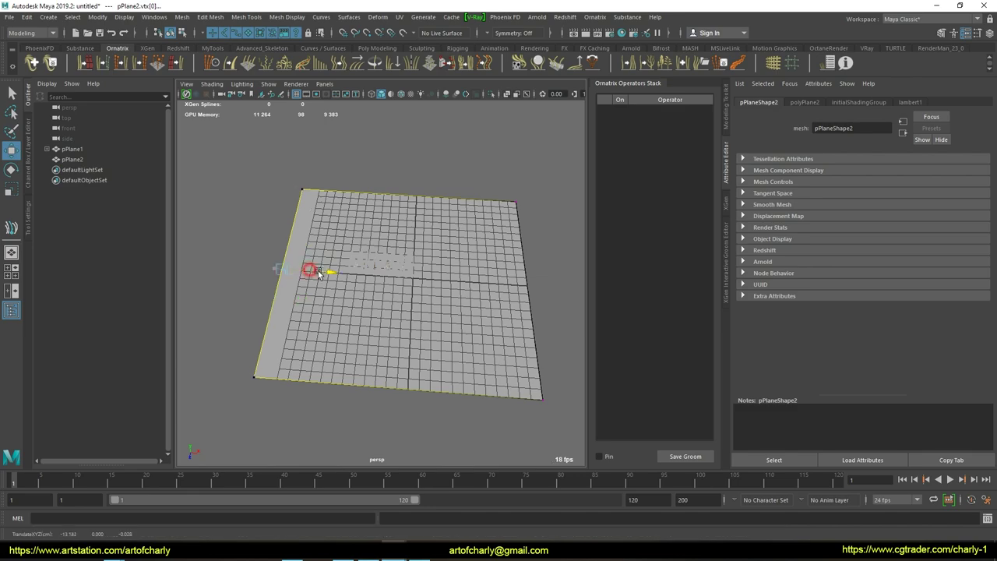
Step: Check the reshaped plane against the hair strands in the top view, then return to perspective
key(q)
key(space)
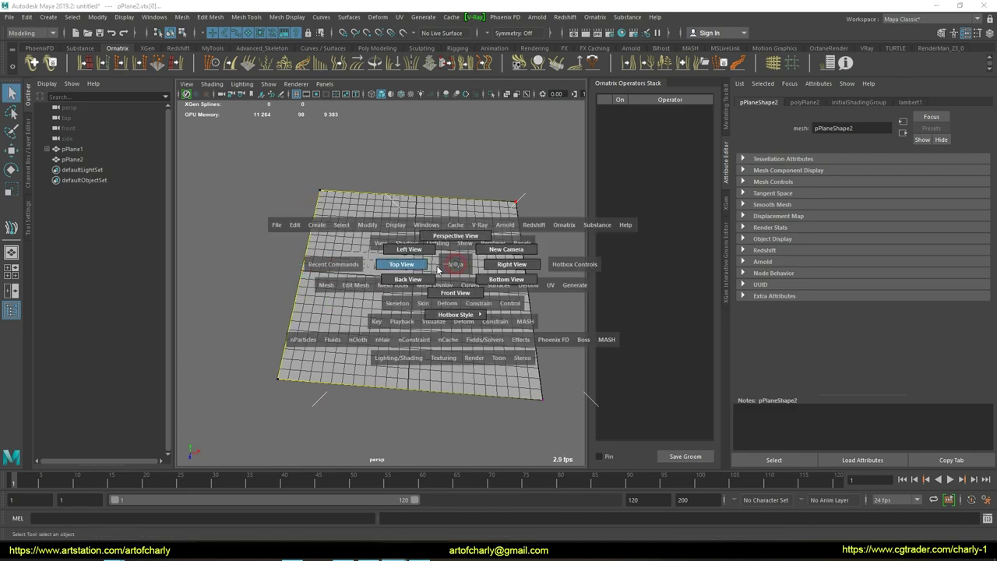
drag(456, 267, 432, 261)
scroll(415, 308, up, 3)
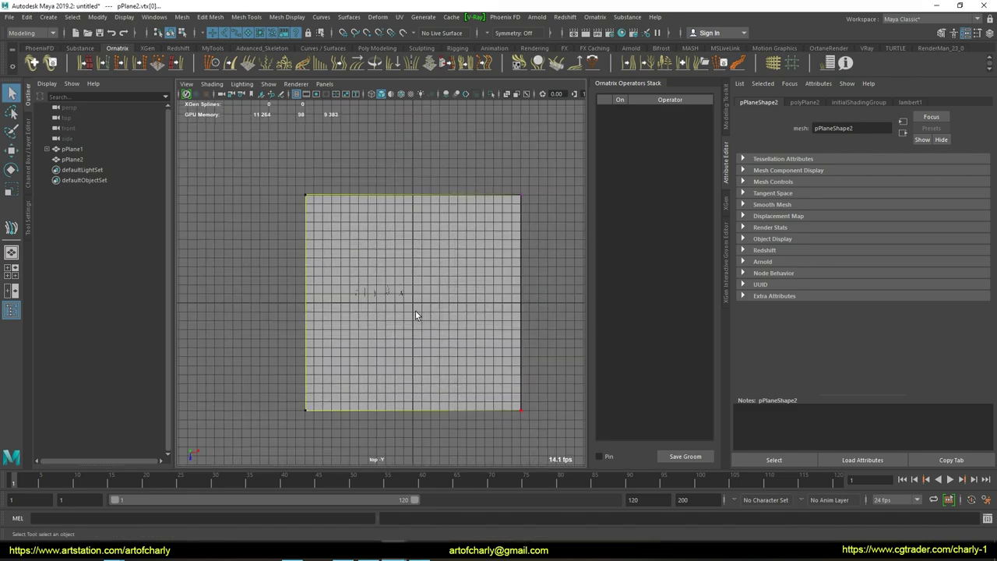
scroll(413, 300, down, 1)
scroll(414, 305, down, 2)
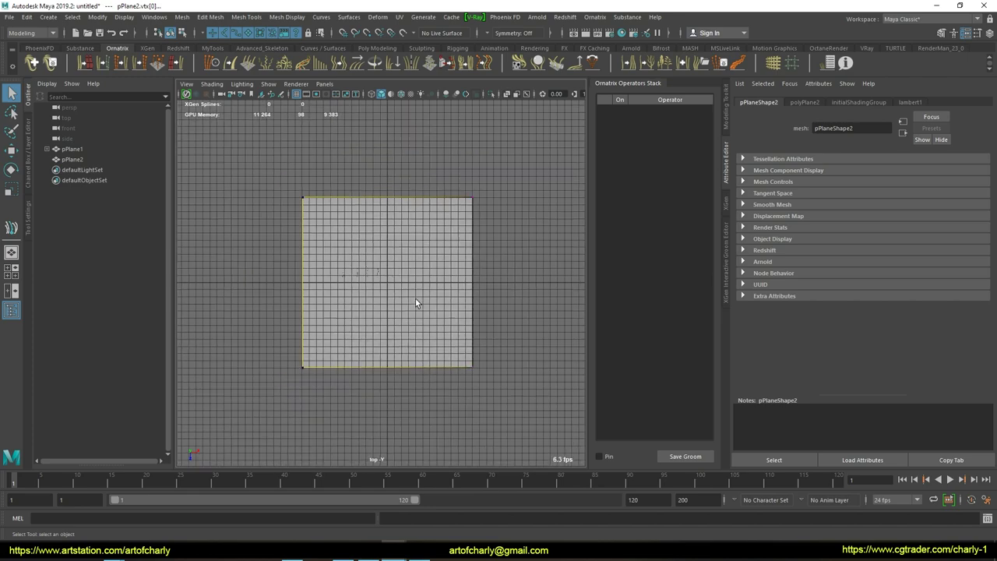
scroll(459, 293, up, 3)
click(525, 272)
key(space)
drag(527, 269, 526, 246)
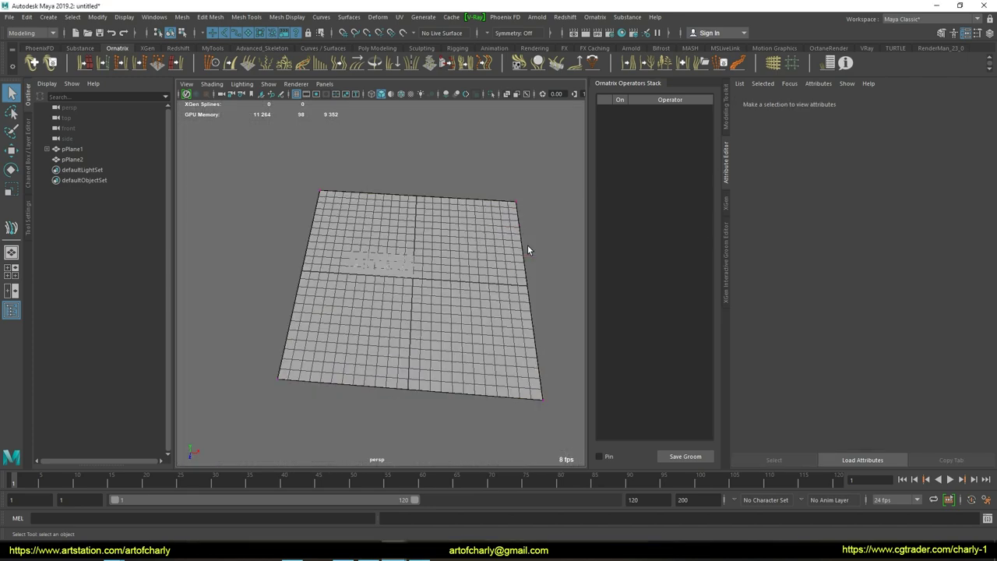
Step: Recheck the plane's coverage from a near top-down angle and the top view, selecting a corner vertex
alt+drag(447, 262, 422, 223)
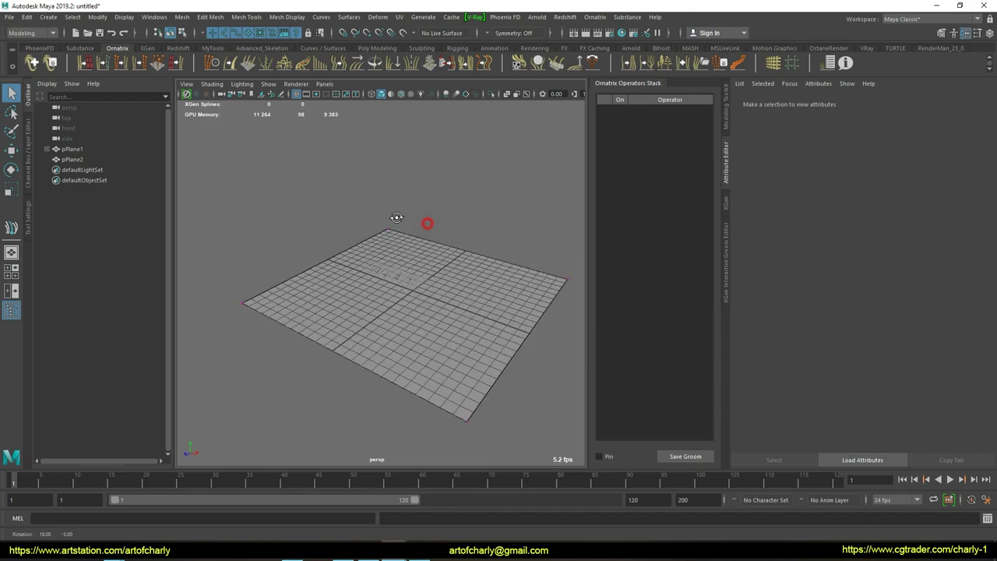
mouse_move(473, 190)
alt+mouse_down()
mouse_move(379, 296)
mouse_move(404, 306)
mouse_move(374, 227)
alt+mouse_up()
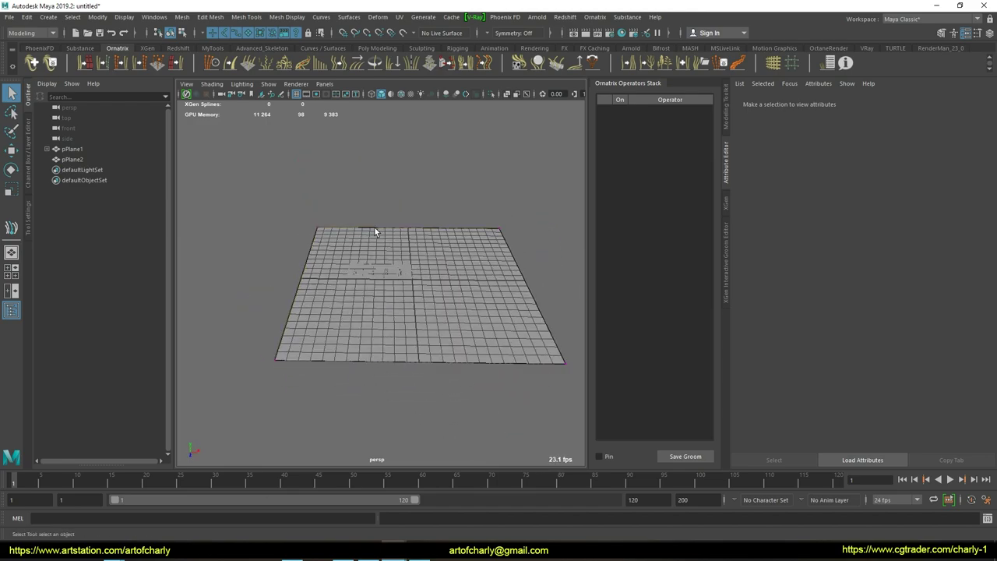
scroll(400, 322, up, 3)
key(space)
drag(445, 296, 437, 255)
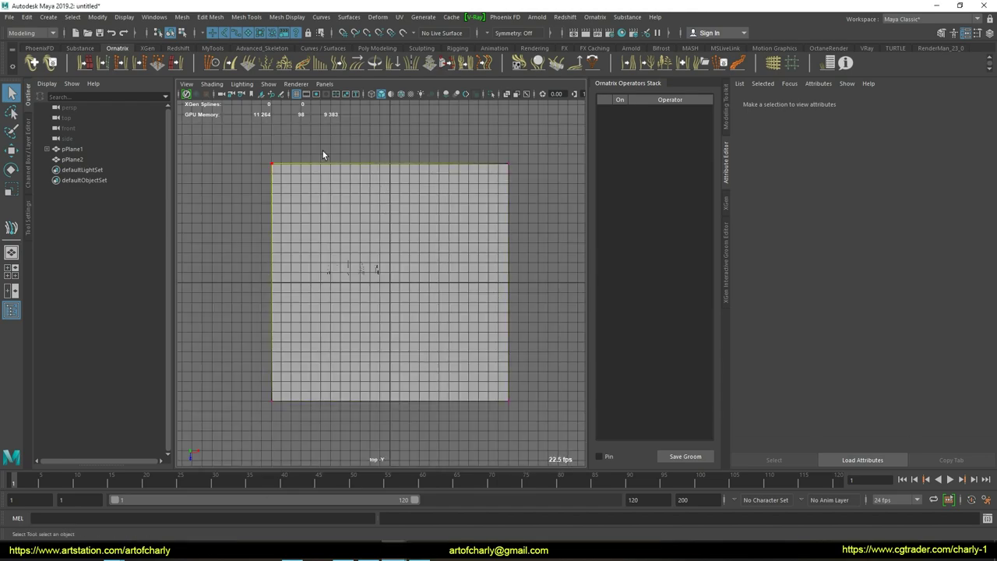
click(437, 288)
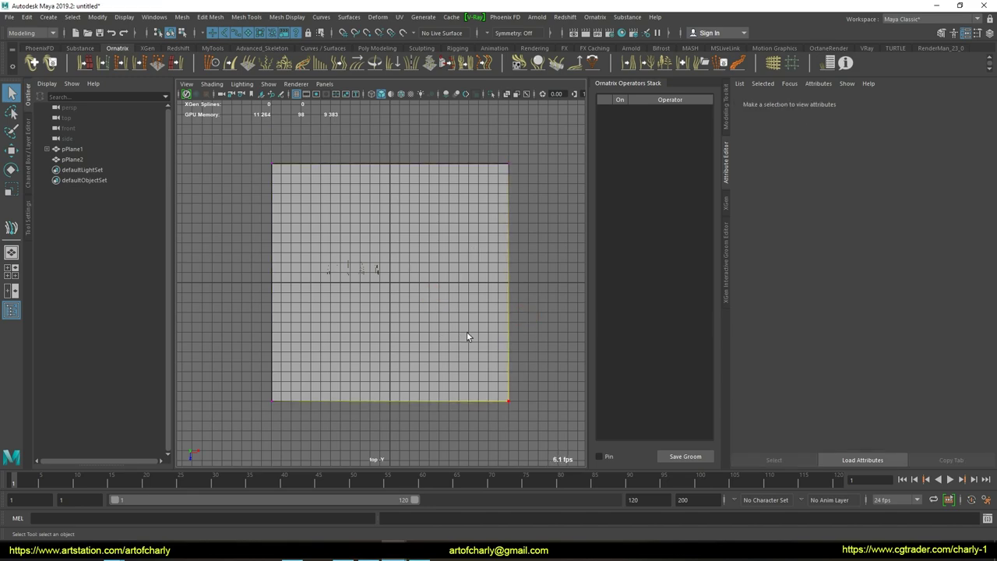
key(space)
drag(416, 268, 30, 136)
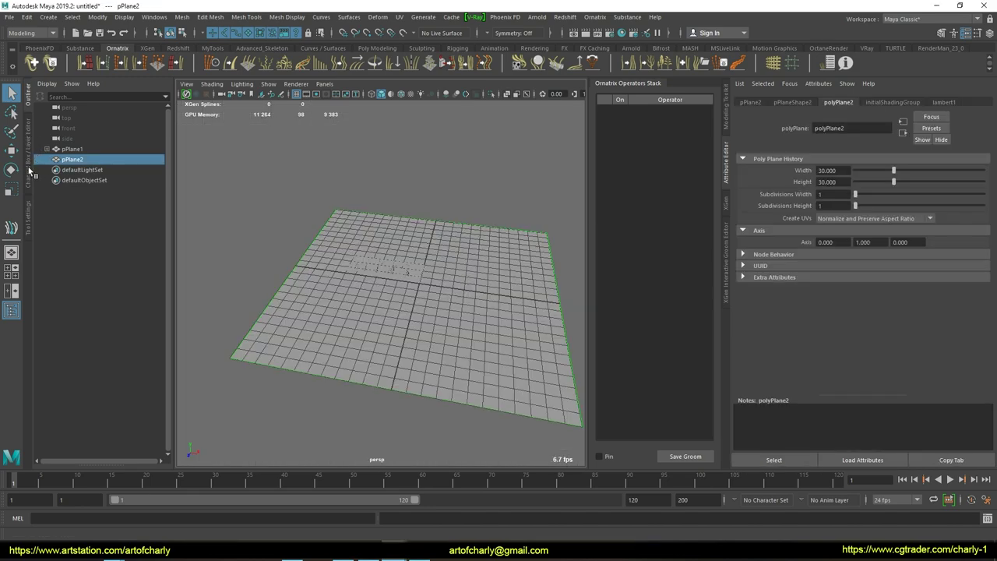
Step: Create layer1, add pPlane2 to it, and set the layer to reference (R)
click(31, 171)
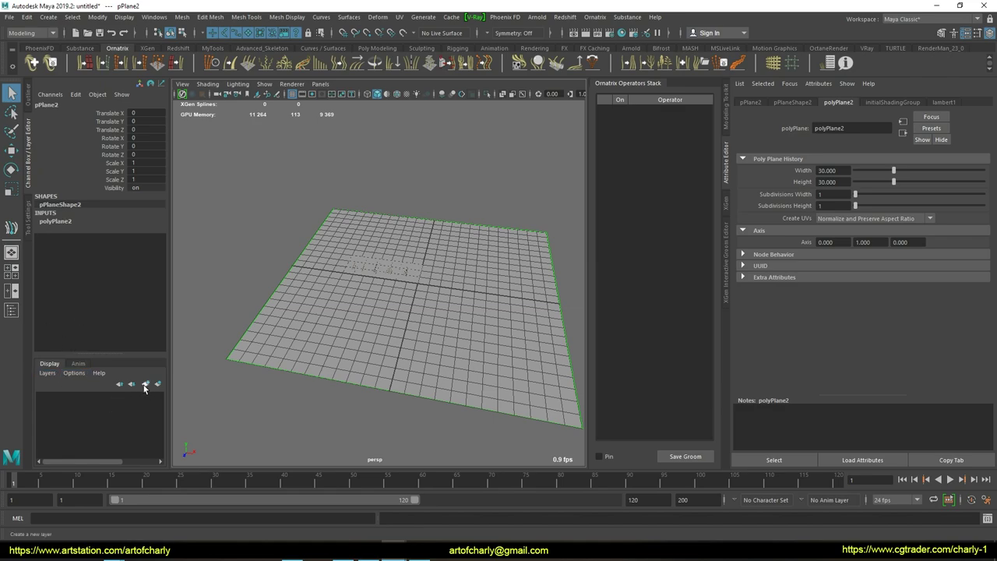
click(91, 399)
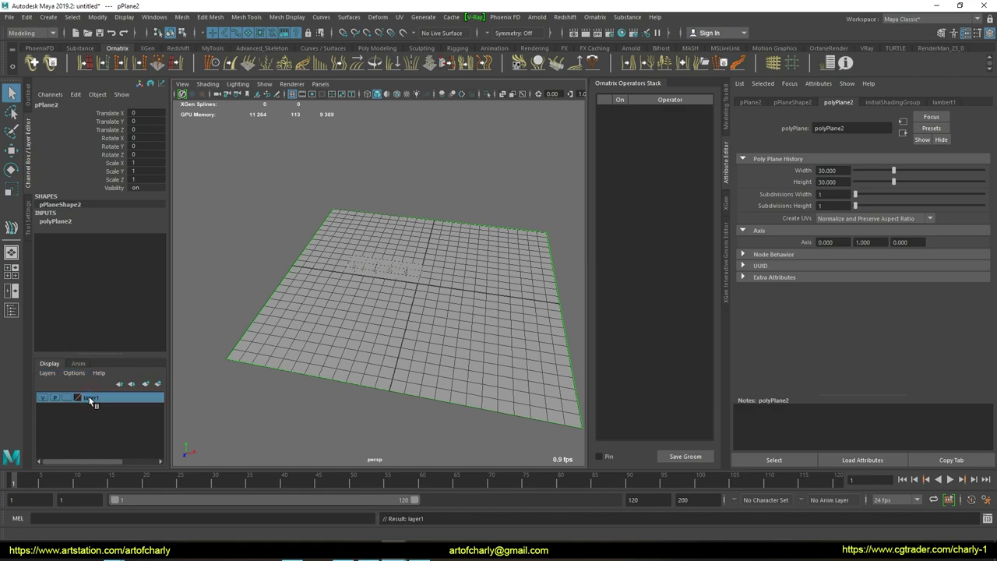
right_click(91, 399)
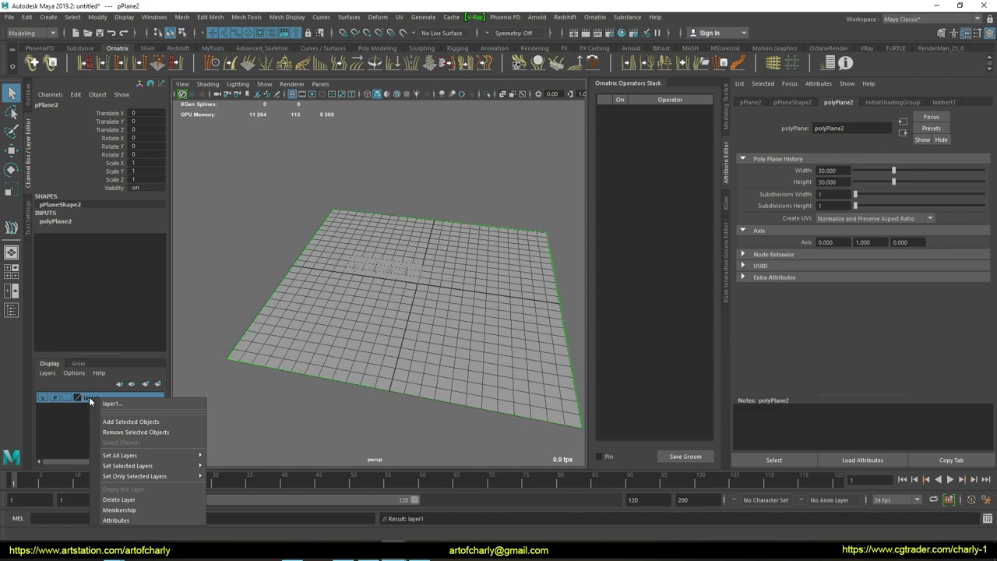
click(179, 422)
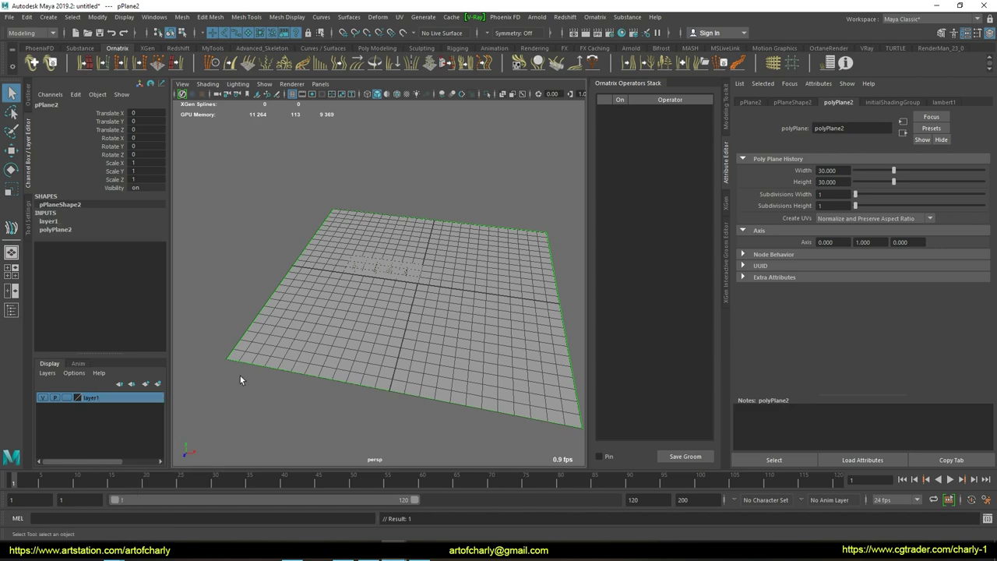
click(44, 399)
click(43, 399)
click(43, 398)
click(44, 398)
click(65, 398)
click(470, 413)
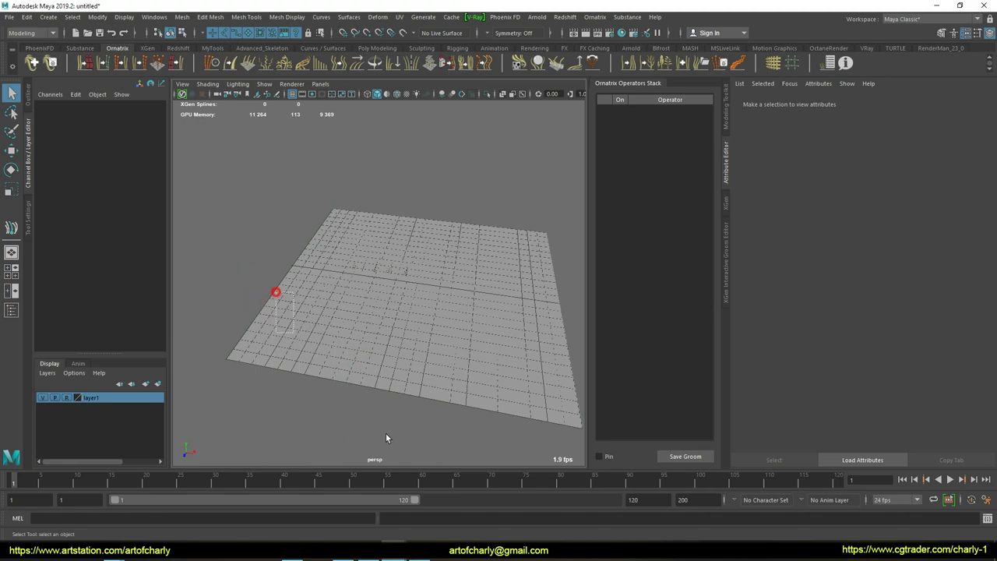
Step: Switch the viewport to wireframe and hide the grid
key(4)
alt+drag(468, 406, 377, 349)
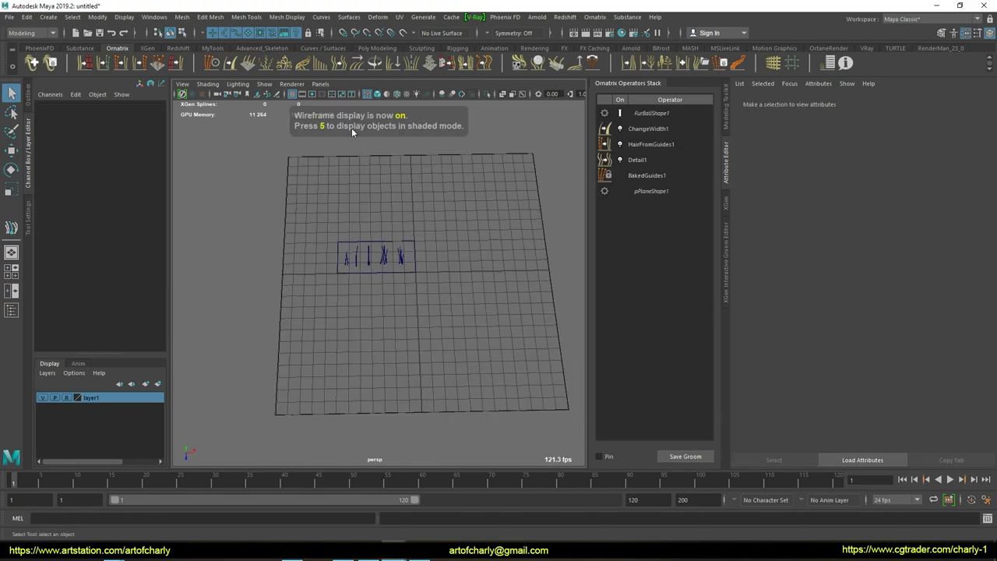
alt+drag(465, 307, 458, 298)
key(space)
click(393, 176)
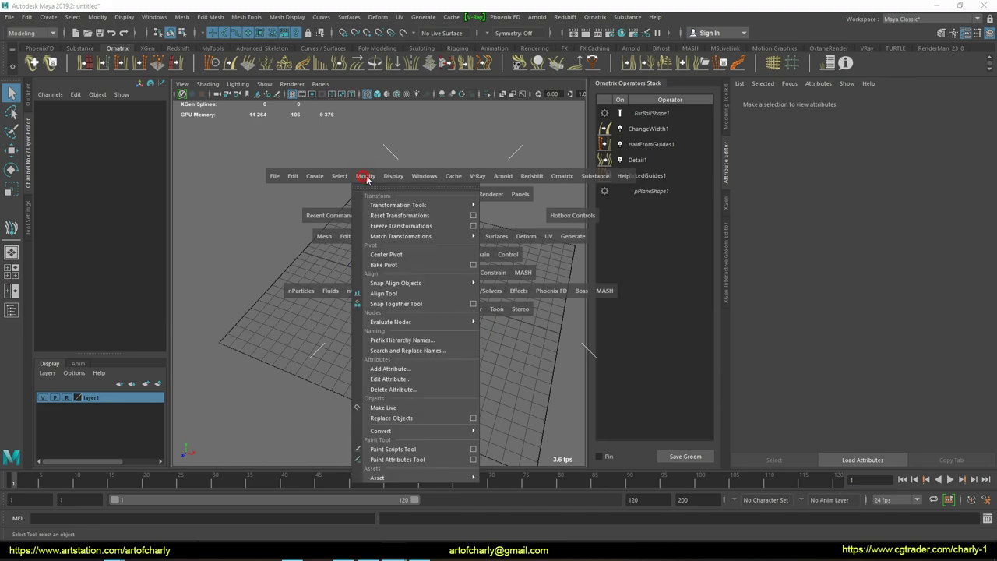
click(402, 177)
click(420, 205)
Step: Switch to the top orthographic view looking down on the plane groom
mouse_move(329, 335)
alt+mouse_down()
mouse_move(401, 336)
mouse_move(394, 290)
alt+mouse_up()
key(space)
click(369, 309)
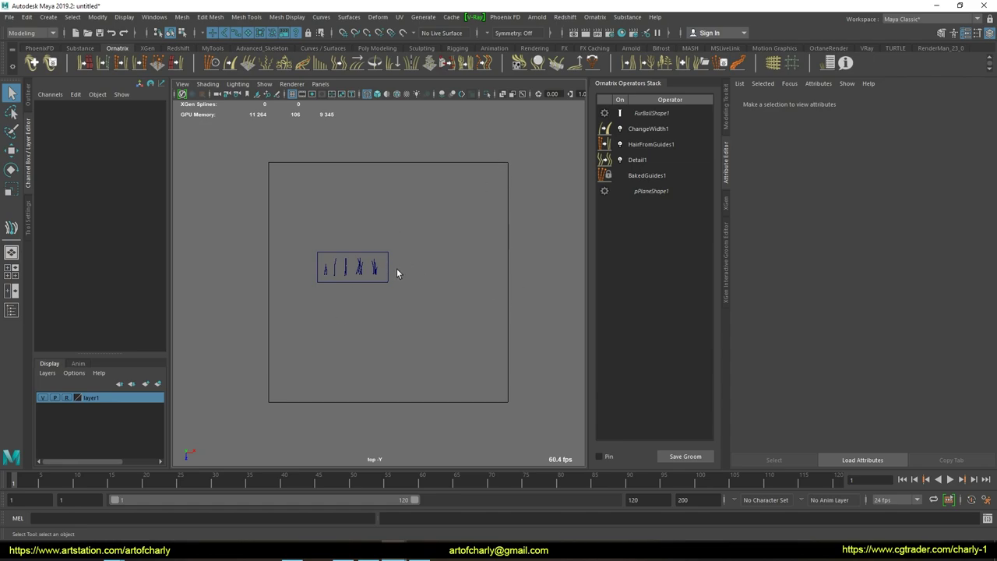
scroll(434, 264, up, 2)
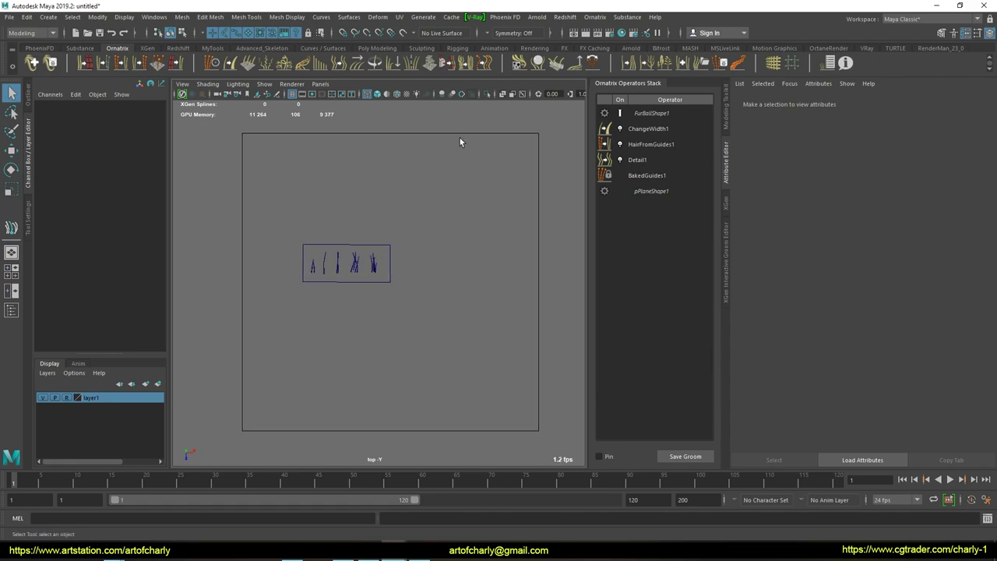
drag(515, 360, 514, 317)
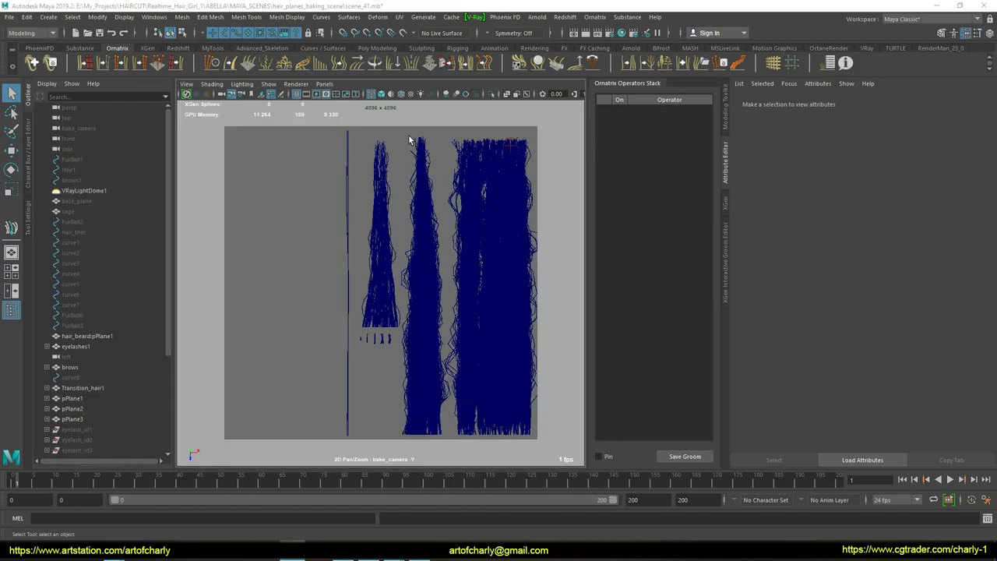
Step: Keep Viewport 2.0 as the renderer, marquee-select the small hair clumps, then clear the selection
click(296, 83)
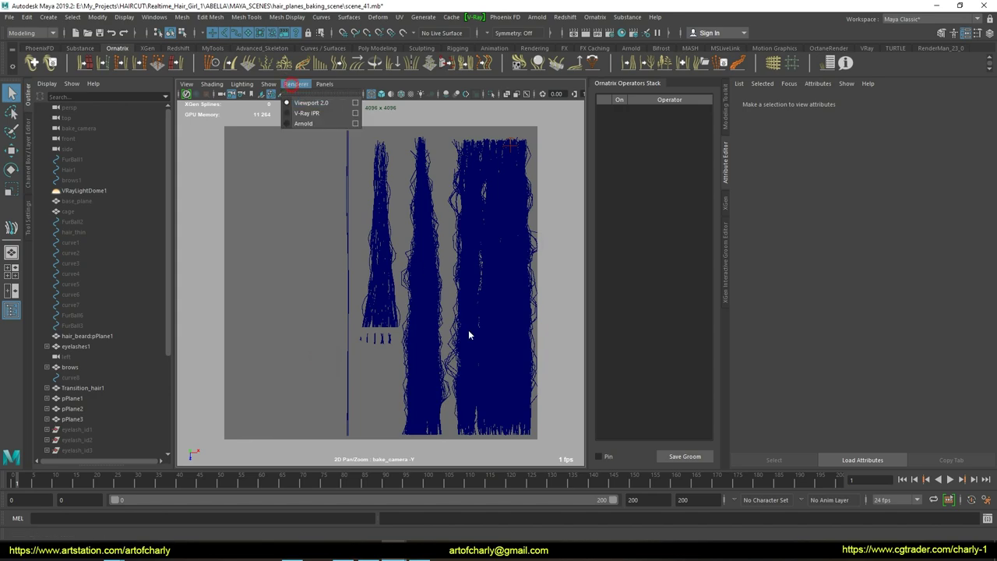
click(387, 383)
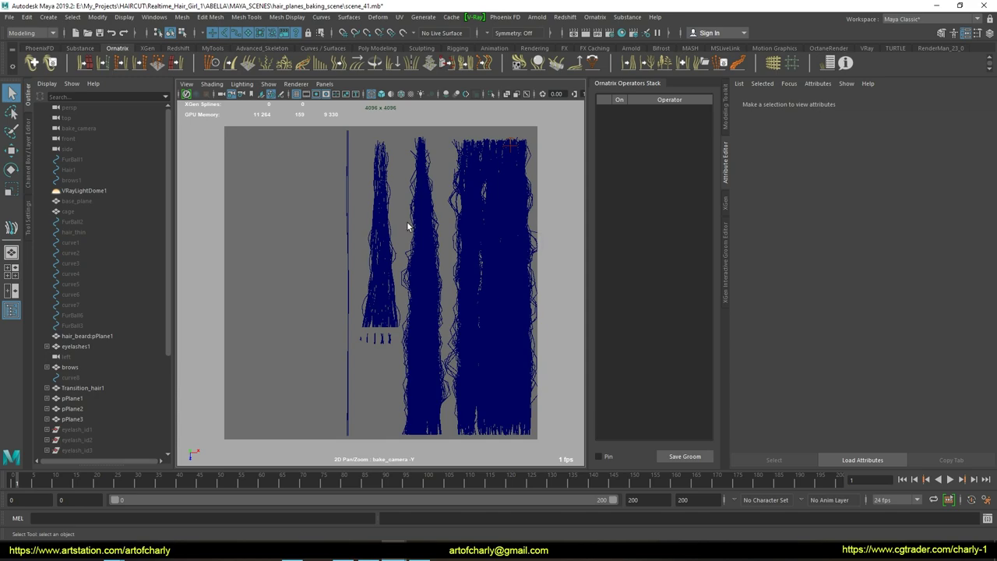
click(347, 215)
drag(391, 343, 368, 358)
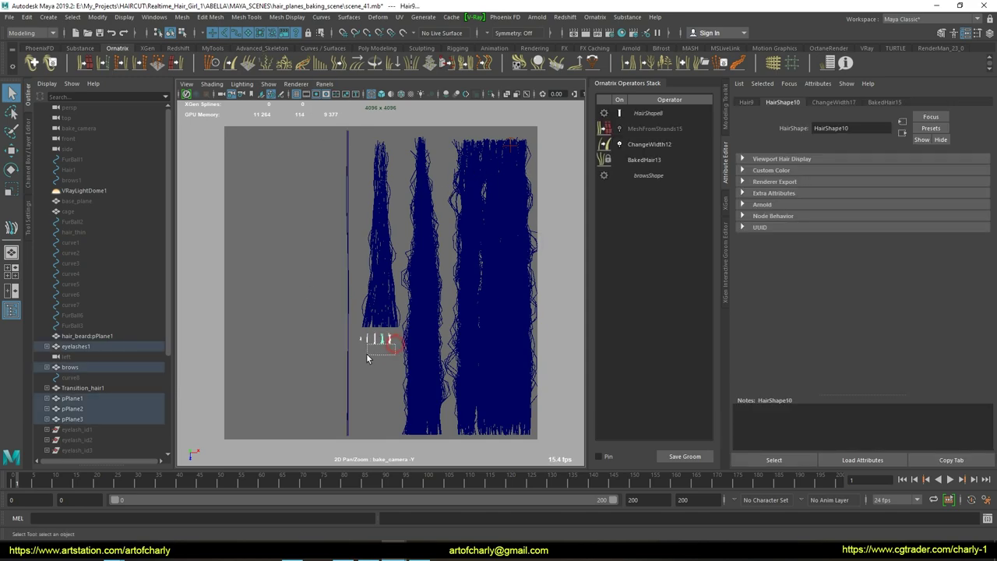
click(369, 364)
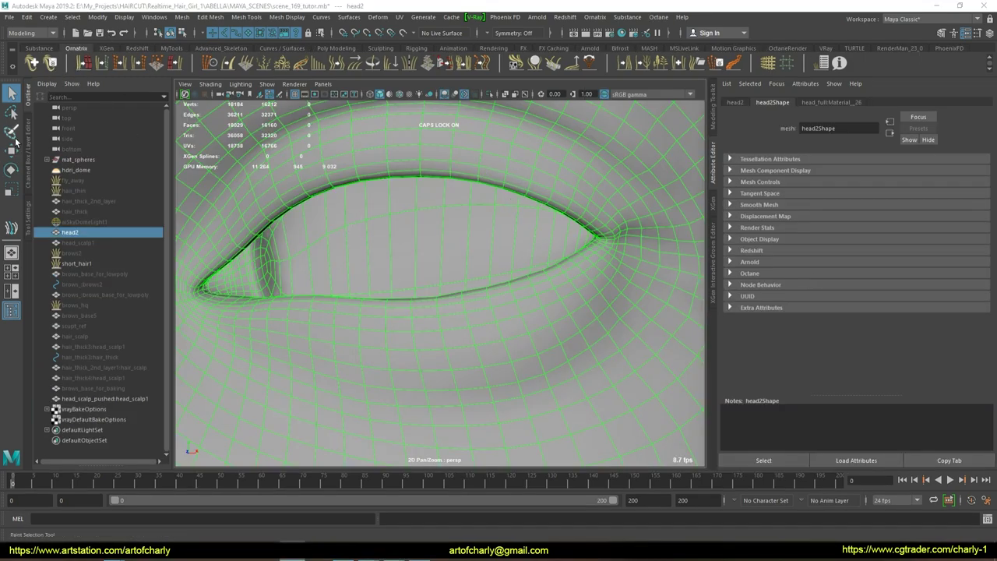
Step: Paint-select a strip of faces along the upper eyelid of the head mesh
click(12, 130)
right_drag(454, 158, 444, 158)
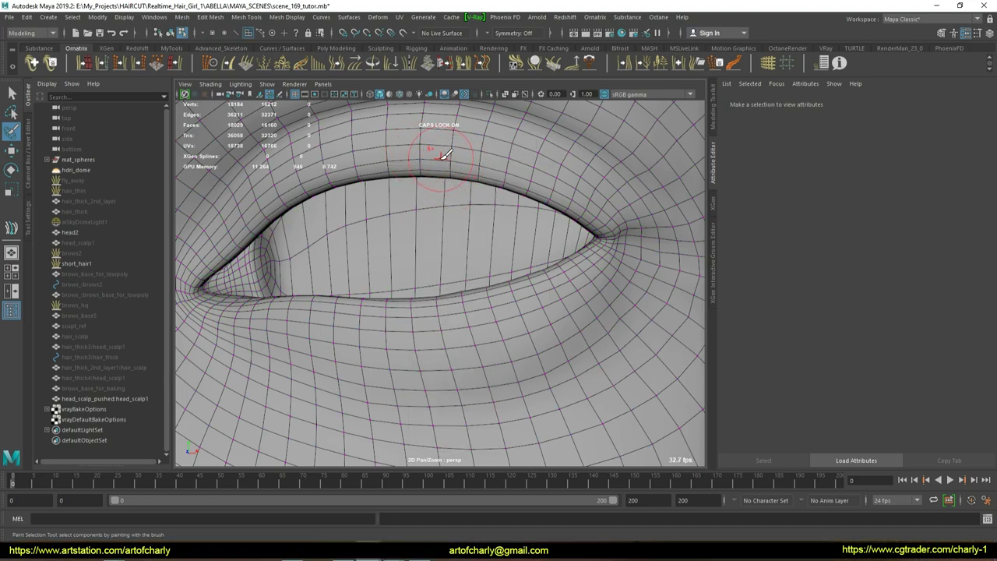
mouse_move(449, 162)
mouse_down()
mouse_move(549, 187)
mouse_move(485, 249)
mouse_move(527, 281)
mouse_up()
mouse_move(433, 309)
alt+mouse_down()
mouse_move(434, 296)
mouse_move(603, 228)
mouse_move(529, 263)
mouse_move(507, 229)
alt+mouse_up()
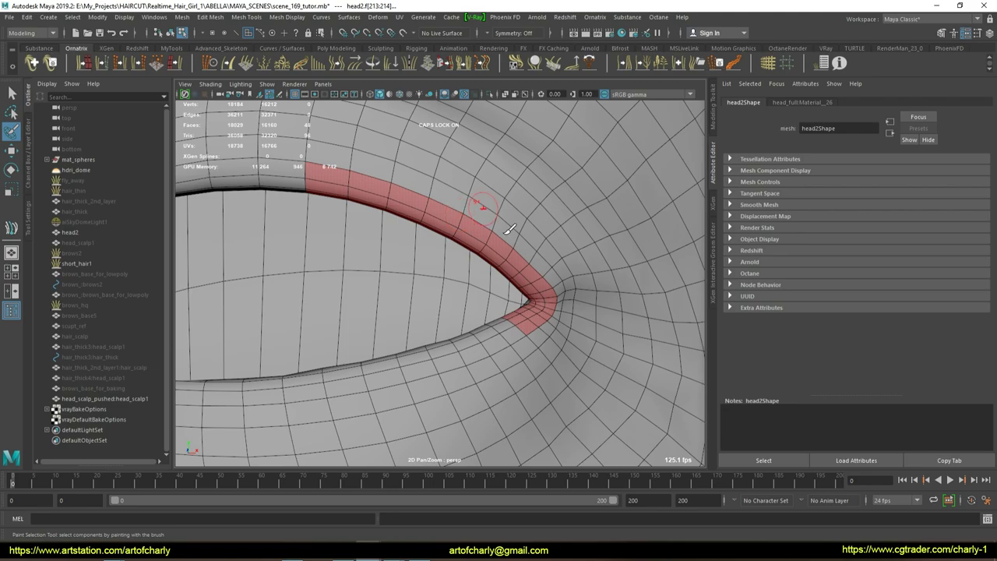
Step: Duplicate the head, invert the face selection, and delete everything except the eyelid strip
key(ctrl+d)
key(q)
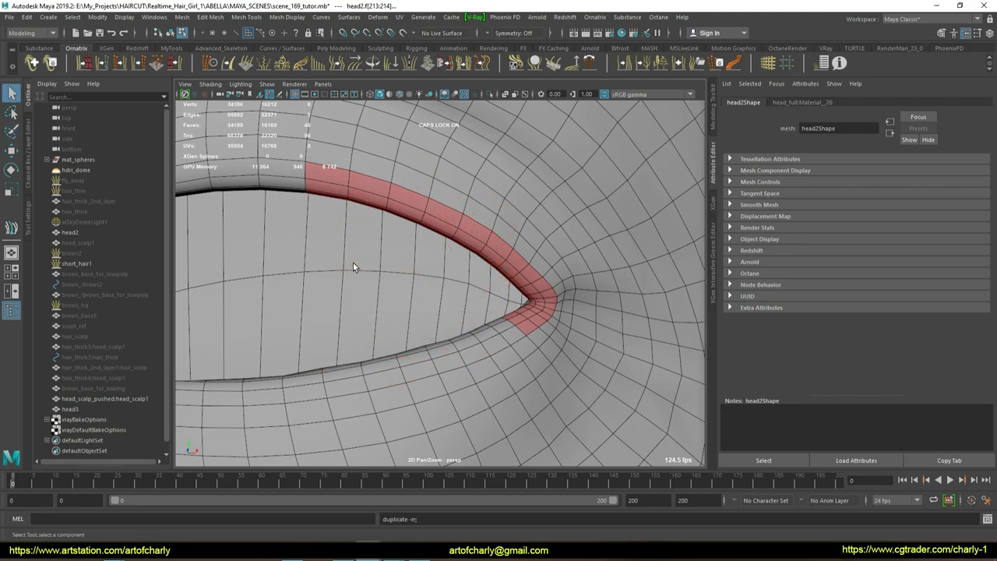
key(ctrl+shift+i)
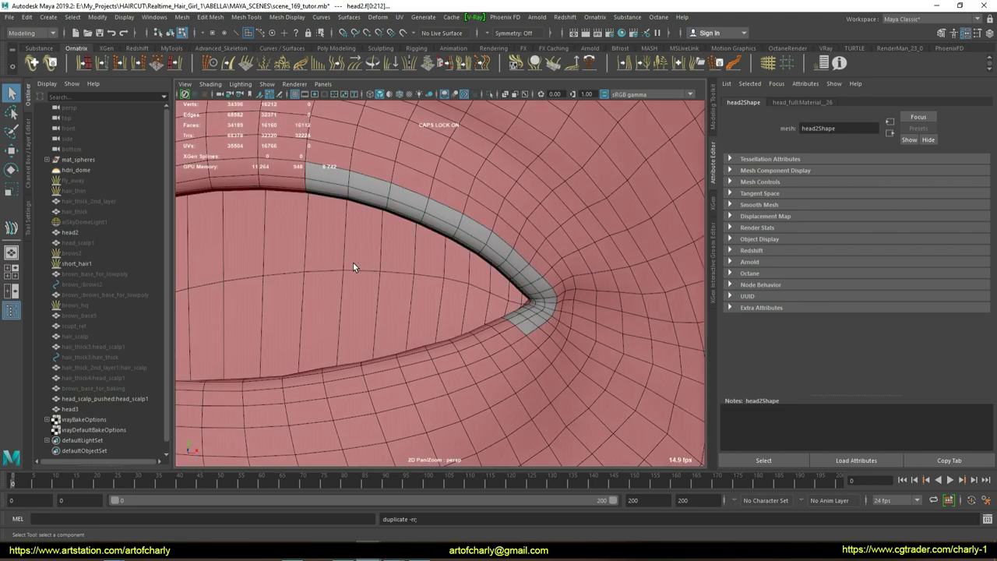
key(Delete)
right_drag(441, 226, 458, 219)
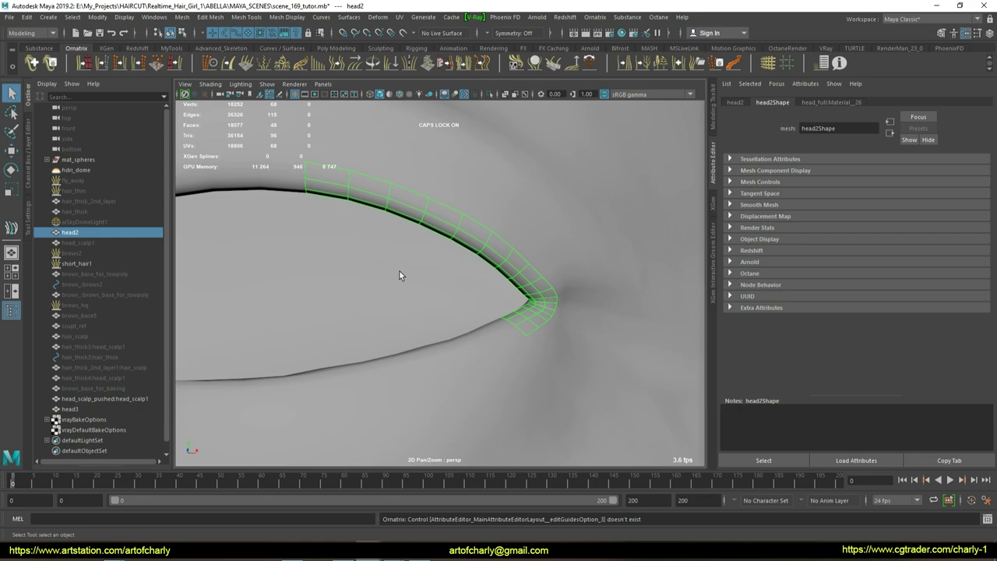
middle_drag(431, 252, 431, 253)
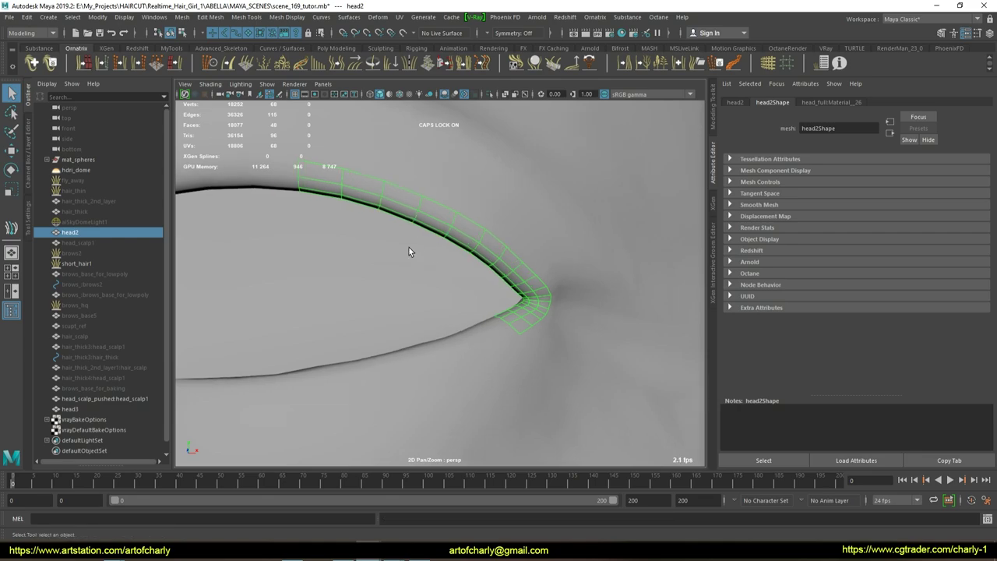
Step: Isolate and frame the eyelid strip, then add an Ornatrix Fur Ball groom to it
key(alt+h)
middle_drag(479, 198, 427, 219)
click(536, 281)
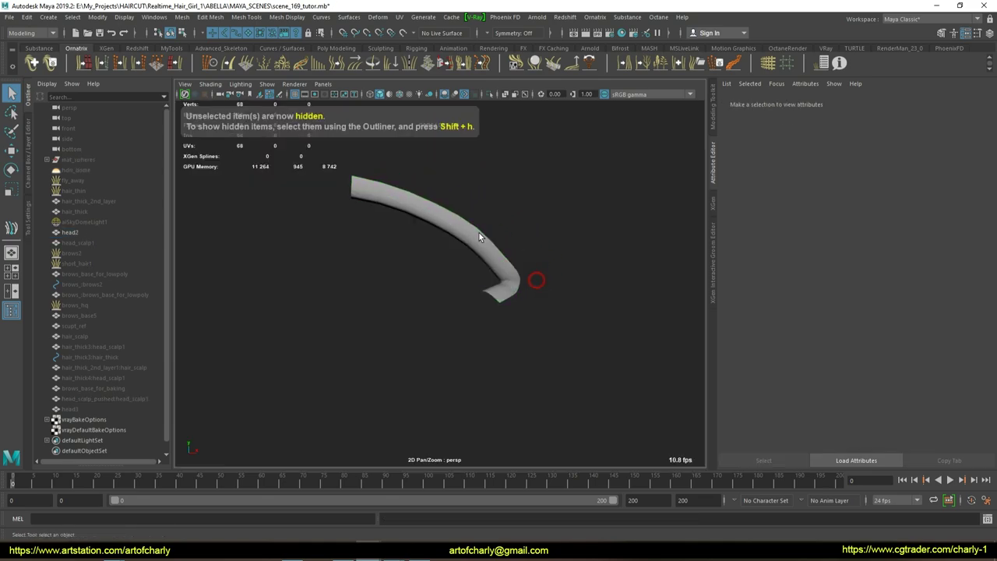
click(472, 257)
key(f)
mouse_move(449, 258)
alt+mouse_down()
mouse_move(361, 283)
mouse_move(456, 278)
mouse_move(358, 272)
mouse_move(419, 260)
alt+mouse_up()
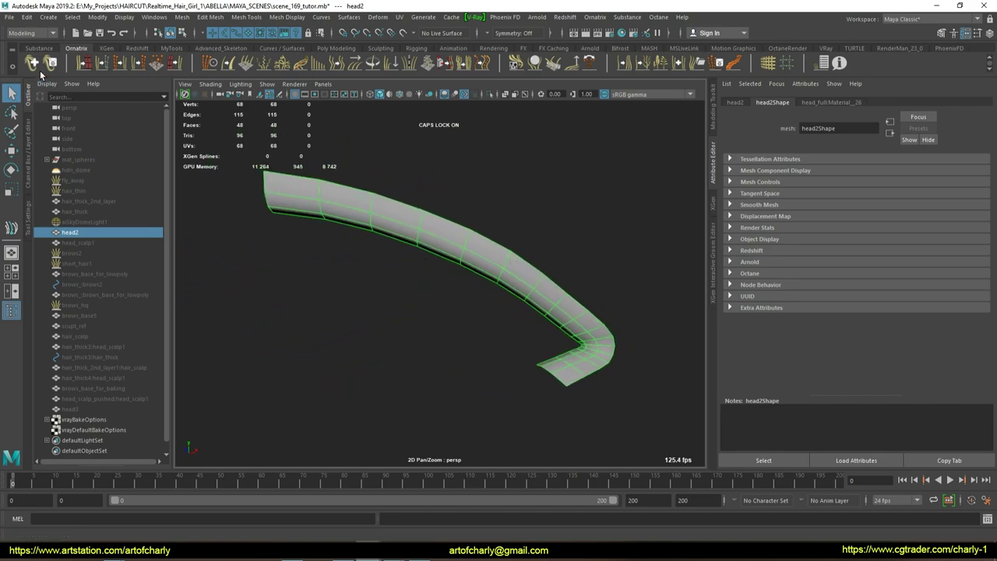
click(33, 63)
double_click(435, 224)
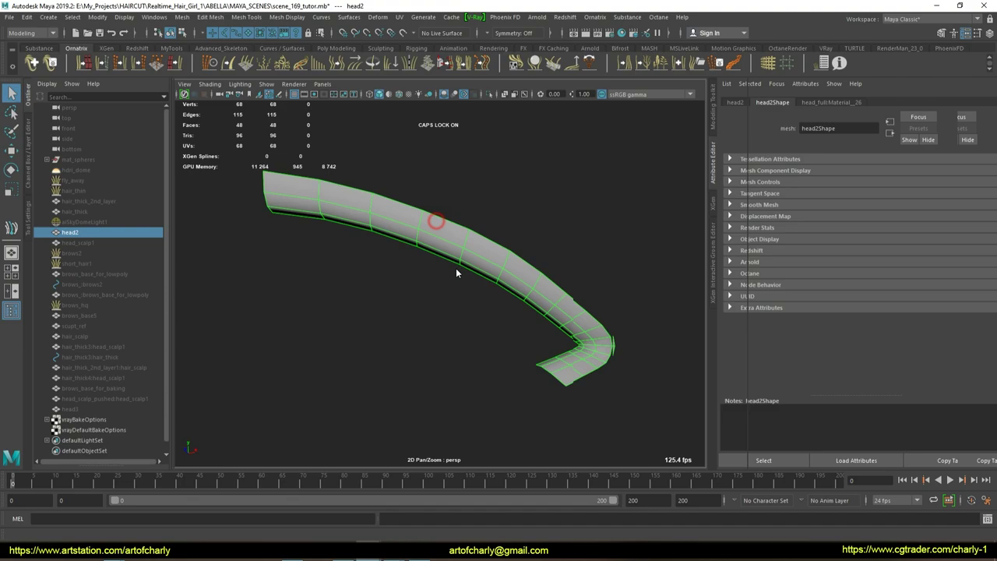
Step: Strip the groom down to guides only, with guide length 0.194 and a root count of 10
right_click(639, 131)
click(682, 165)
click(635, 144)
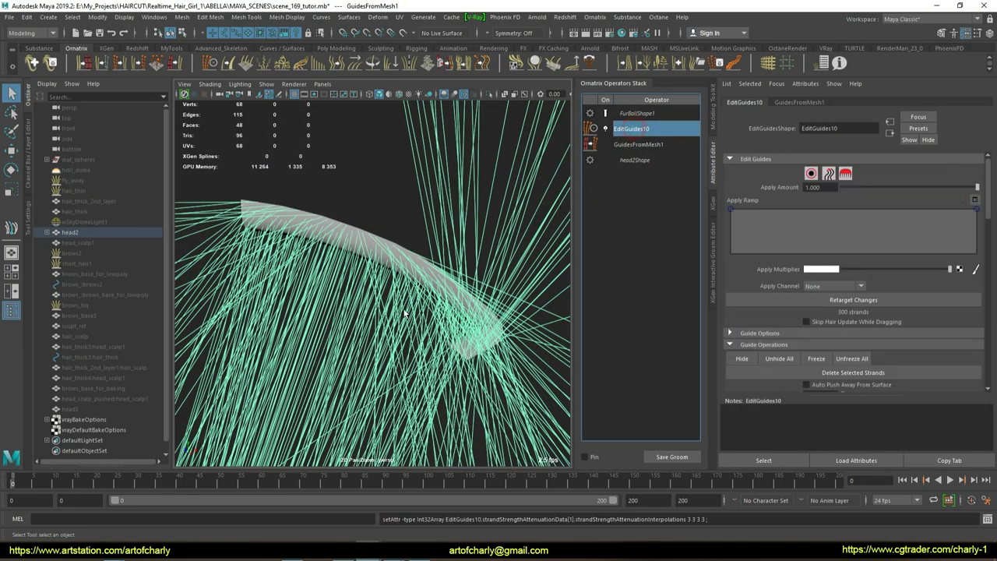
scroll(851, 316, down, 2)
mouse_move(851, 316)
mouse_down()
mouse_move(902, 314)
mouse_move(841, 318)
mouse_up()
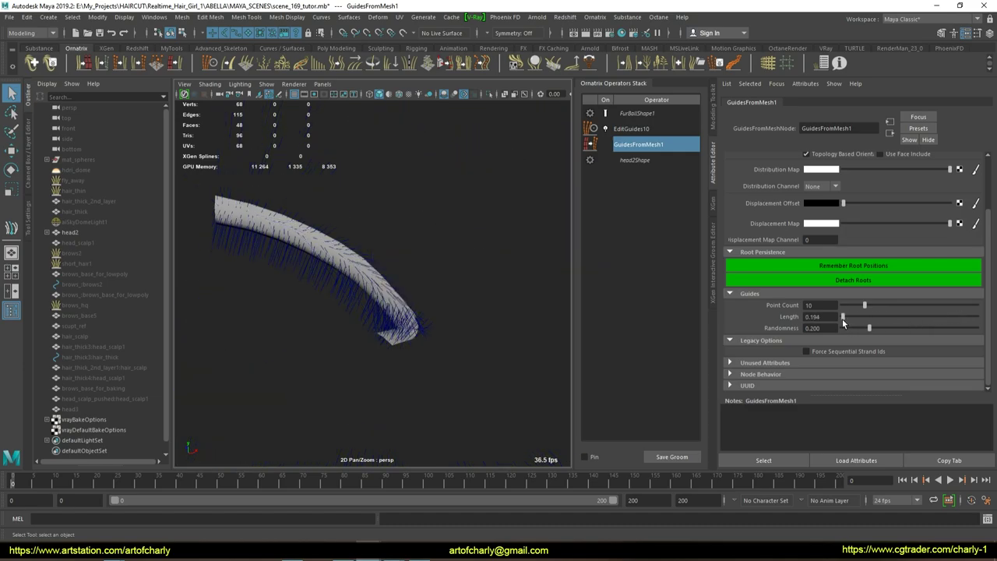
mouse_move(374, 239)
alt+mouse_down()
mouse_move(330, 270)
mouse_move(366, 257)
alt+mouse_up()
scroll(822, 254, up, 2)
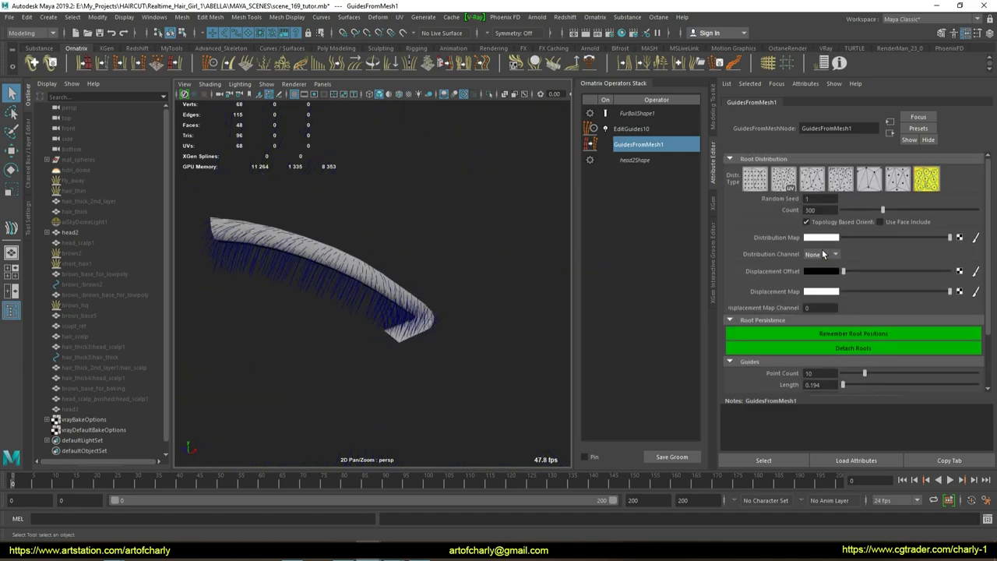
text(10)
key(Return)
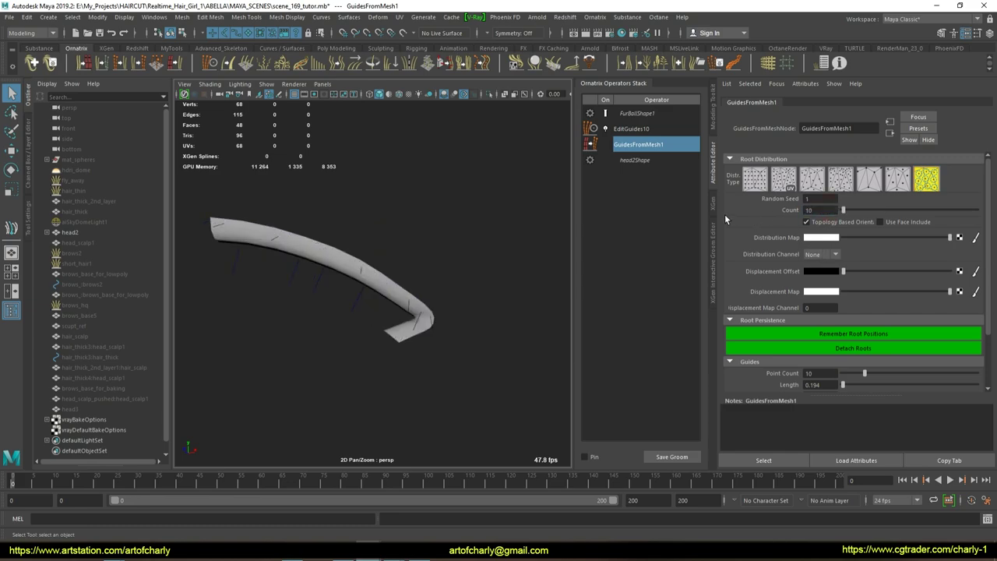
Step: In guide editing, keep one guide strand on the strip and delete all the others
mouse_move(334, 285)
alt+mouse_down()
mouse_move(338, 241)
mouse_move(384, 325)
alt+mouse_up()
click(629, 131)
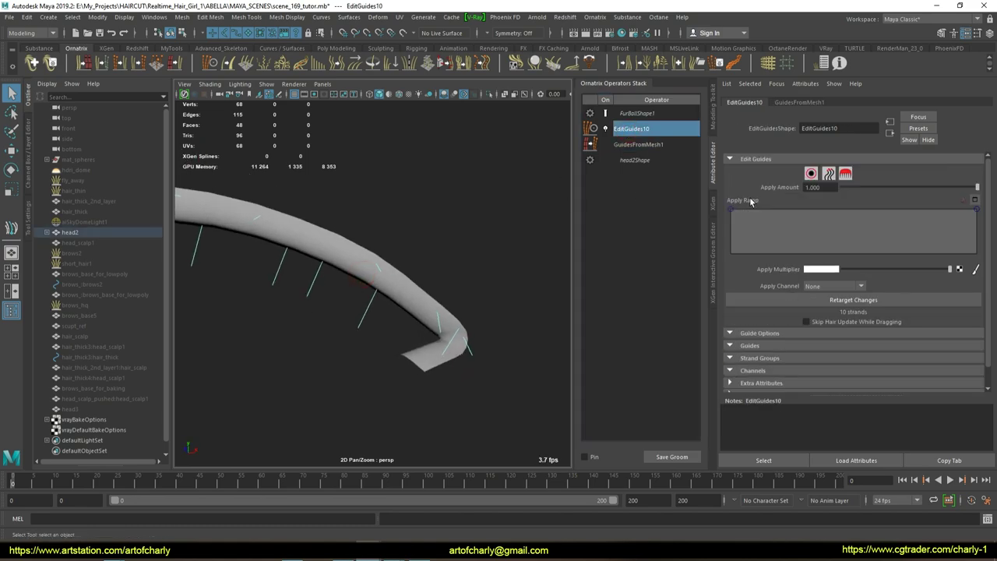
click(810, 173)
mouse_move(356, 249)
alt+mouse_down()
mouse_move(394, 256)
mouse_move(403, 345)
mouse_move(332, 326)
alt+mouse_up()
key(ctrl+i)
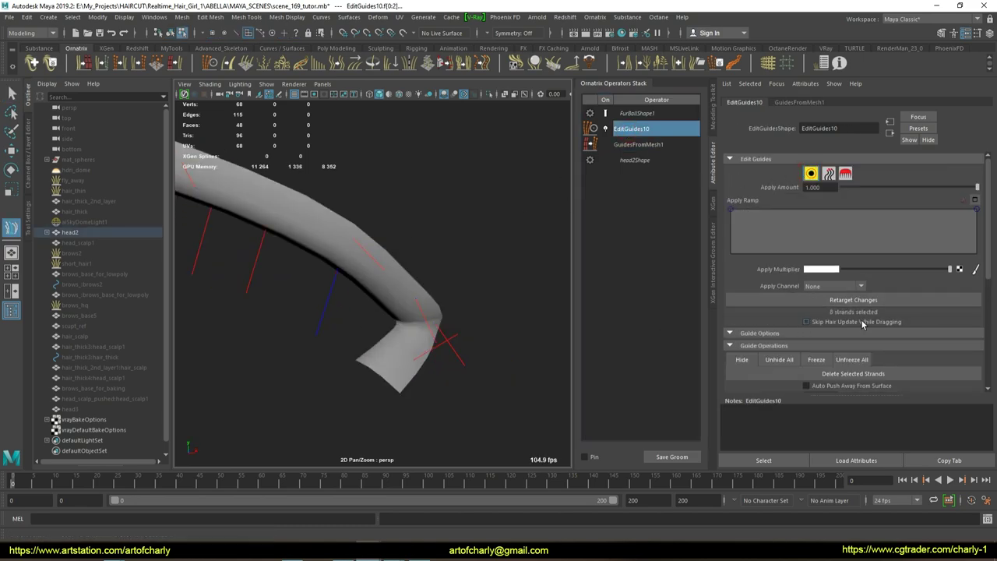
scroll(856, 307, down, 3)
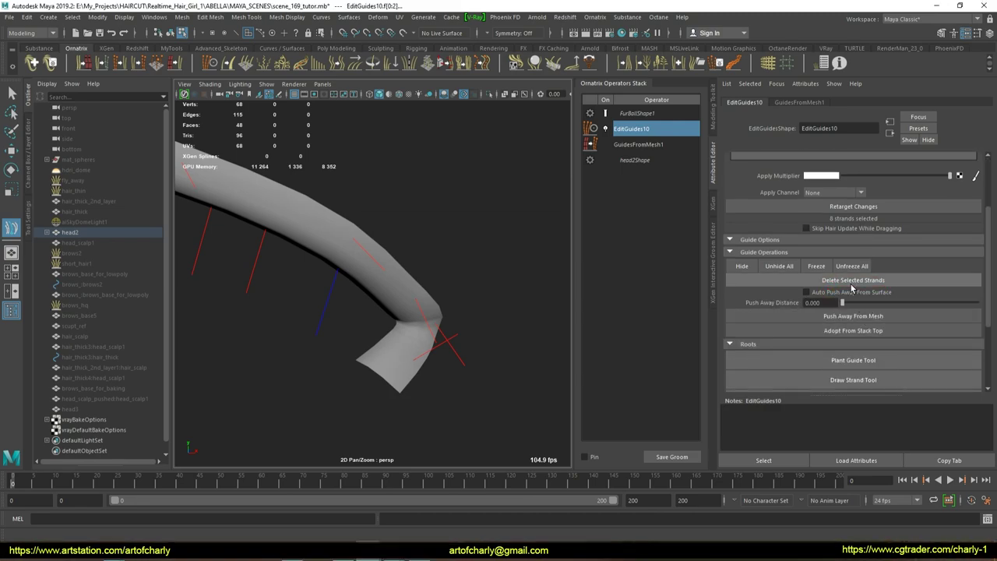
click(854, 281)
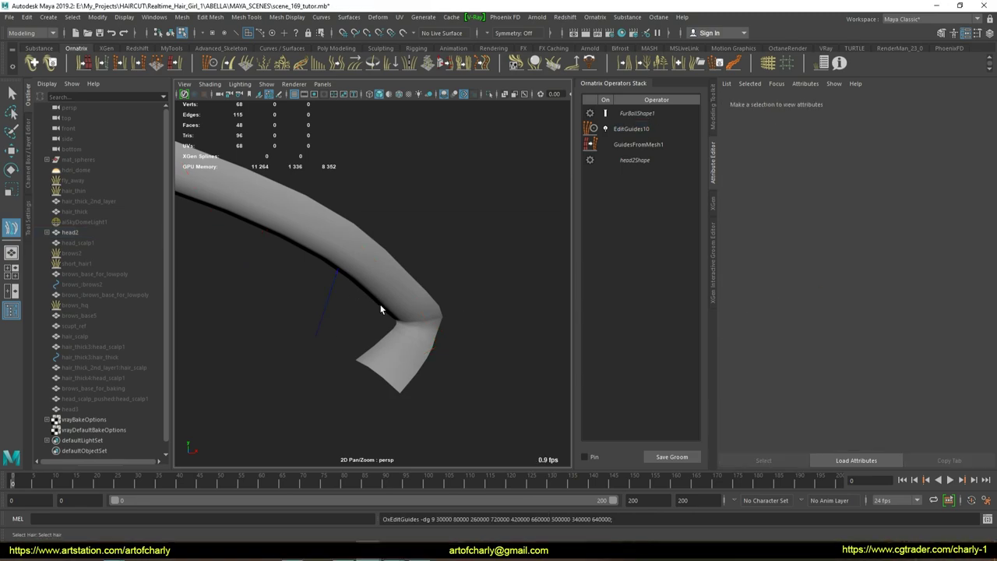
click(376, 305)
key(Escape)
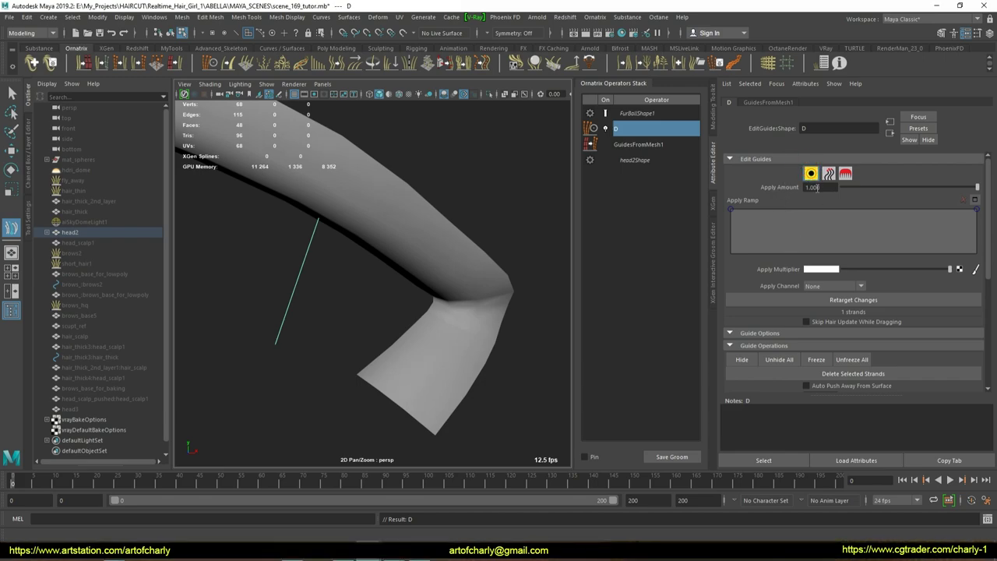
Step: Bend the remaining guide into a new direction with the Move brush, then build mesh strips from it
scroll(799, 283, down, 3)
scroll(800, 283, down, 2)
click(853, 267)
alt+middle_drag(368, 372, 363, 328)
mouse_move(363, 329)
alt+mouse_down()
mouse_move(416, 321)
mouse_move(389, 296)
mouse_move(501, 232)
alt+mouse_up()
key(q)
scroll(852, 218, up, 3)
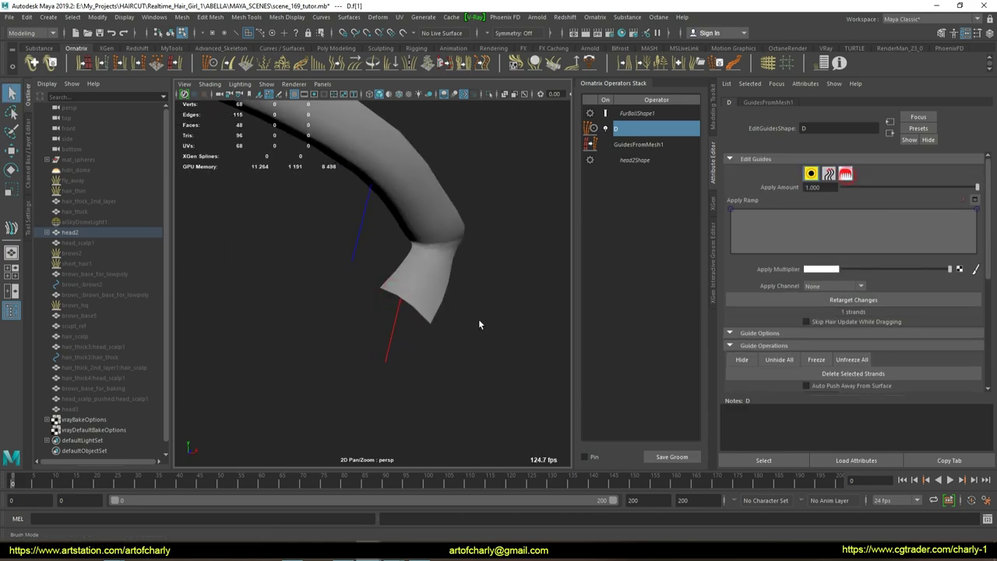
key(b)
alt+drag(559, 300, 467, 305)
mouse_move(428, 374)
alt+mouse_down()
mouse_move(437, 337)
mouse_move(367, 374)
mouse_move(397, 374)
mouse_move(313, 386)
mouse_move(446, 365)
mouse_move(406, 312)
mouse_move(458, 316)
alt+mouse_up()
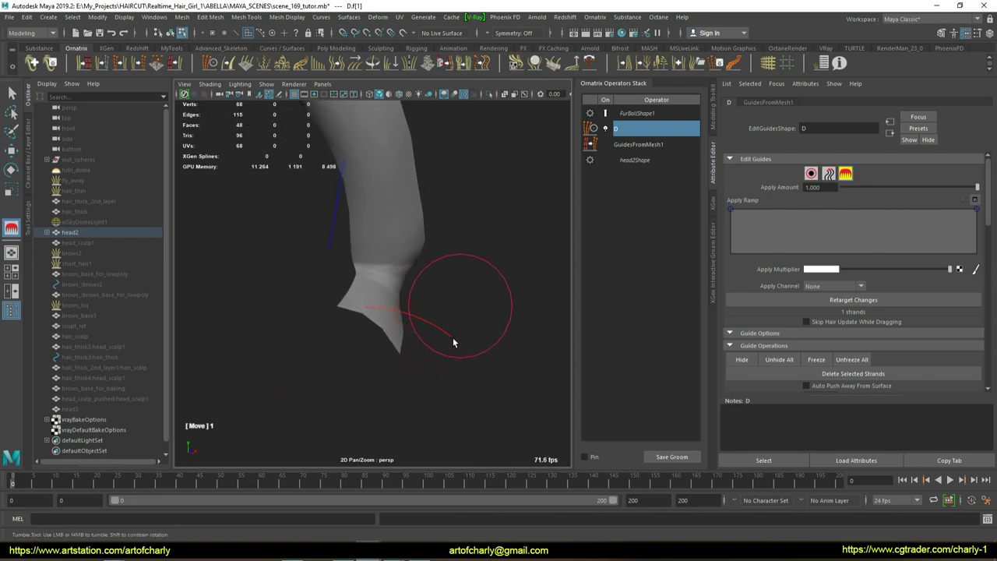
mouse_move(457, 351)
alt+mouse_down()
mouse_move(400, 311)
mouse_move(418, 280)
mouse_move(396, 324)
mouse_move(345, 234)
mouse_move(358, 216)
mouse_move(152, 92)
alt+mouse_up()
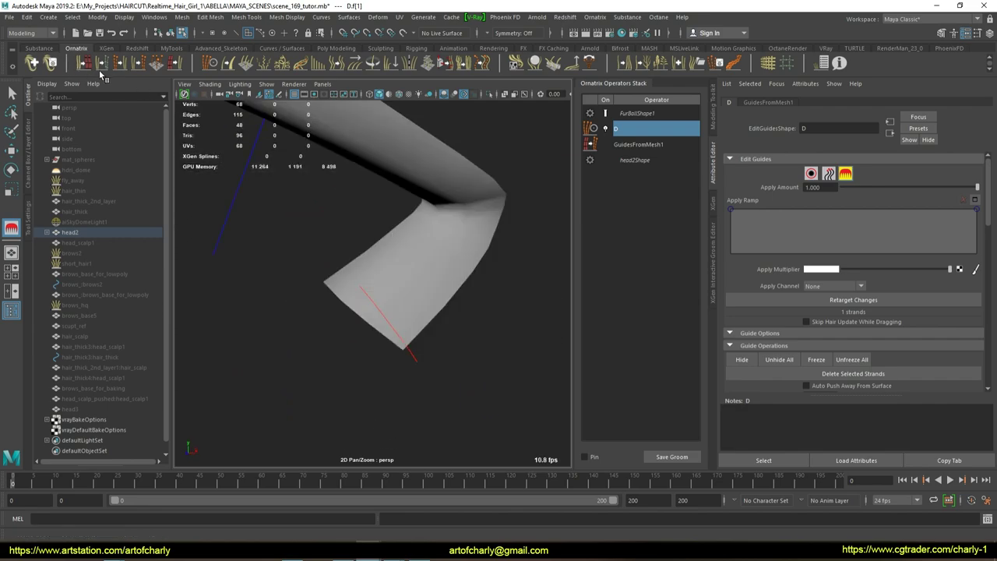
click(99, 67)
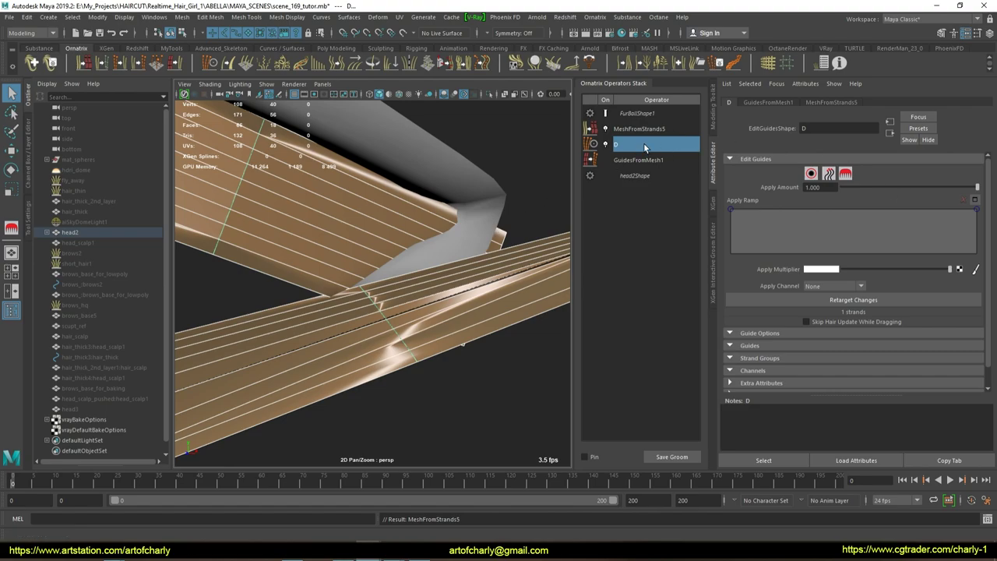
Step: Add a Change Width operator, flatten its Width Ramp to remove the taper, and set Width to 0.039
click(638, 129)
click(638, 144)
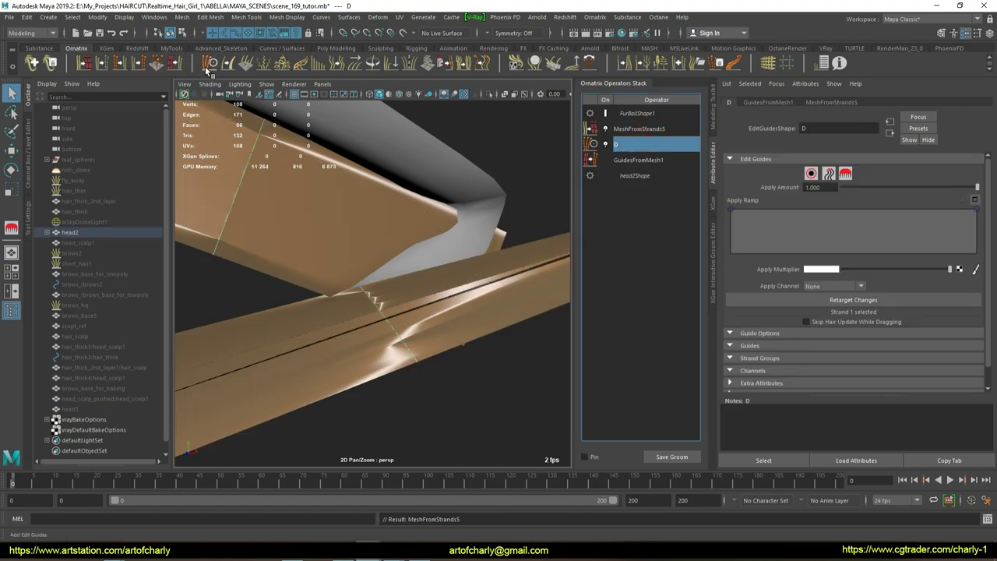
click(233, 67)
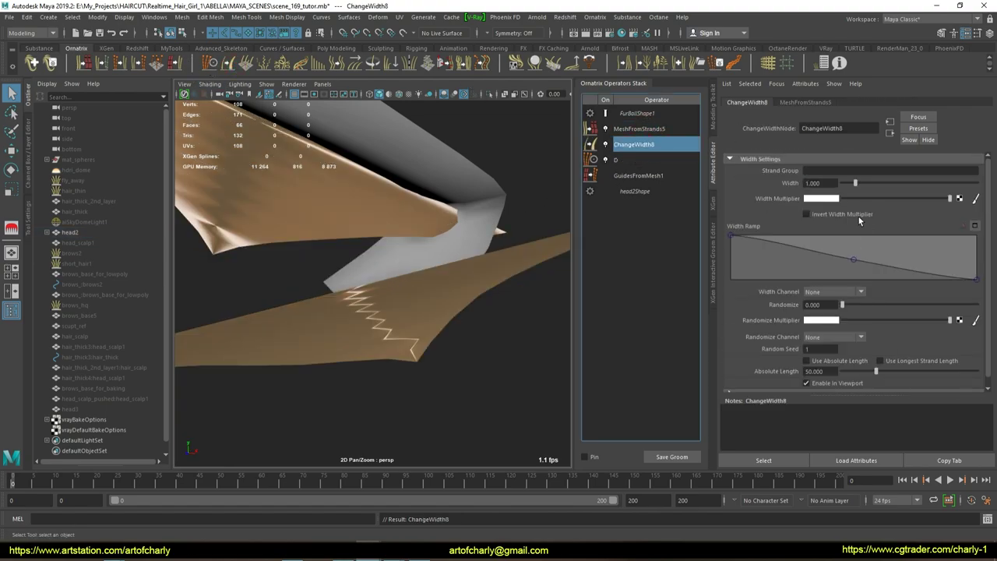
drag(855, 262, 872, 236)
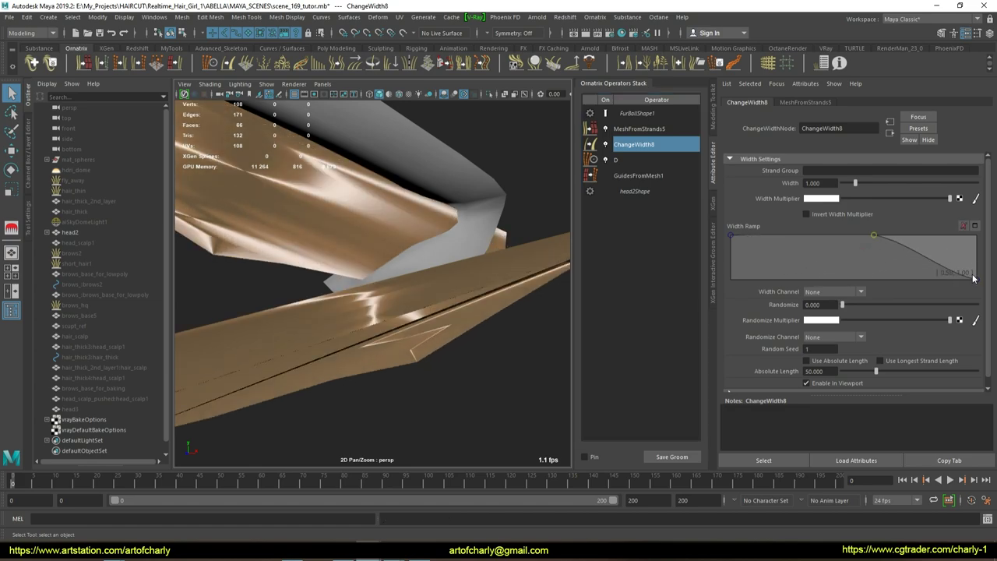
drag(974, 278, 975, 235)
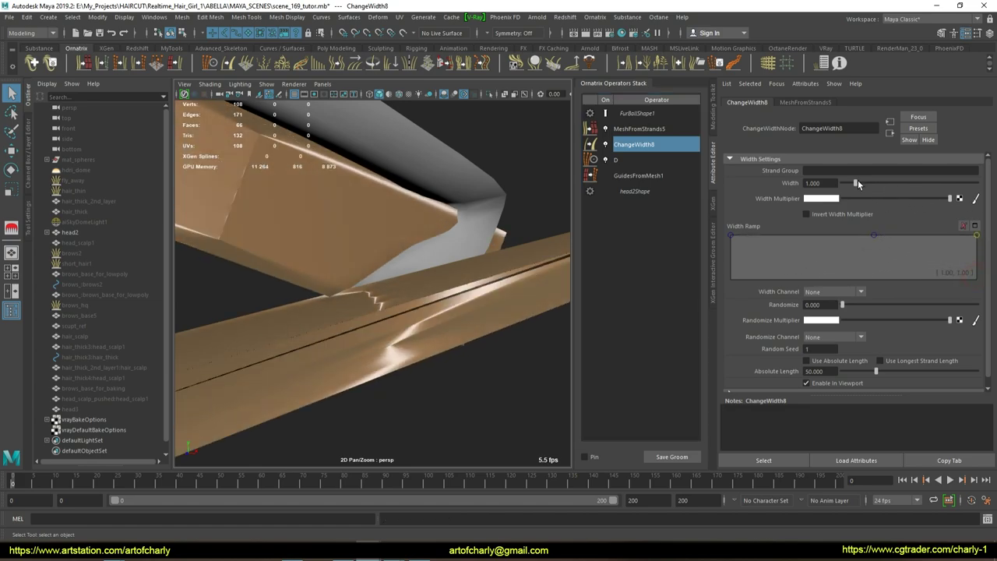
drag(857, 180, 842, 181)
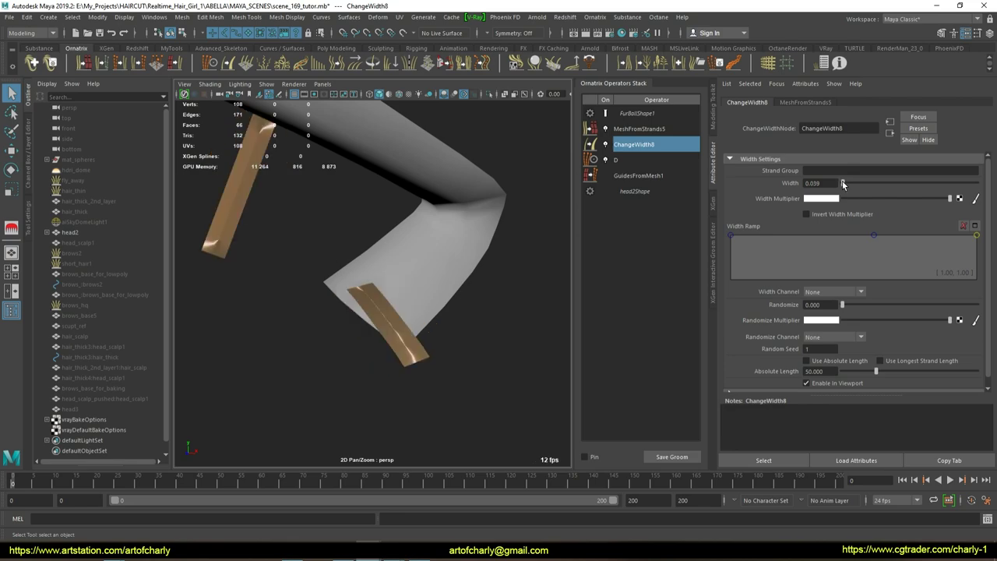
Step: Review the MeshFromStrands5 settings and select the brown strip mesh
click(648, 129)
scroll(817, 301, down, 3)
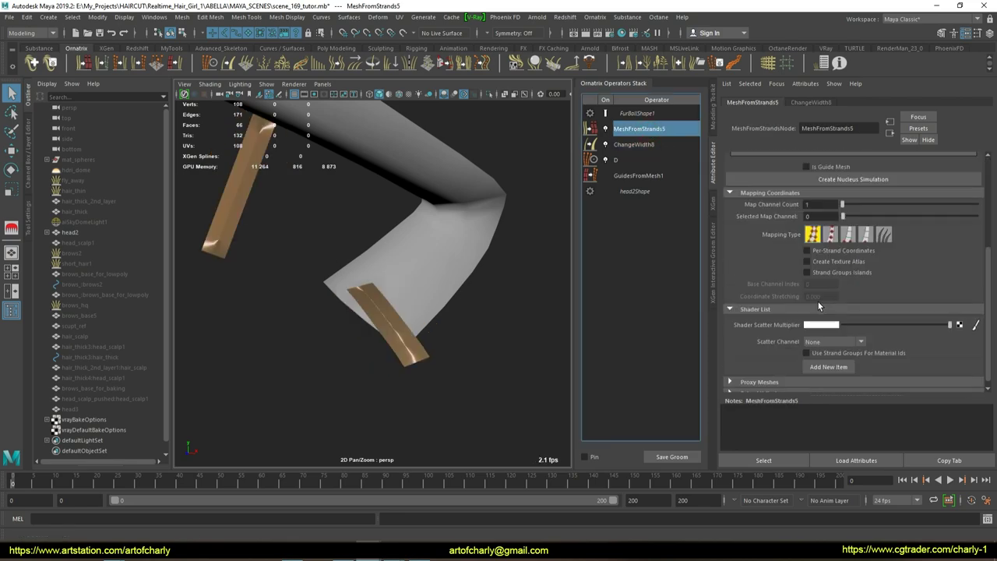
mouse_move(403, 305)
alt+mouse_down()
mouse_move(441, 307)
mouse_move(368, 323)
mouse_move(373, 289)
mouse_move(449, 238)
mouse_move(330, 269)
mouse_move(248, 238)
mouse_move(366, 278)
mouse_move(398, 232)
mouse_move(436, 330)
mouse_move(394, 270)
mouse_move(418, 276)
mouse_move(407, 291)
mouse_move(497, 192)
mouse_move(505, 167)
mouse_move(410, 211)
mouse_move(429, 218)
mouse_move(406, 210)
mouse_move(350, 238)
mouse_move(393, 240)
alt+mouse_up()
click(368, 322)
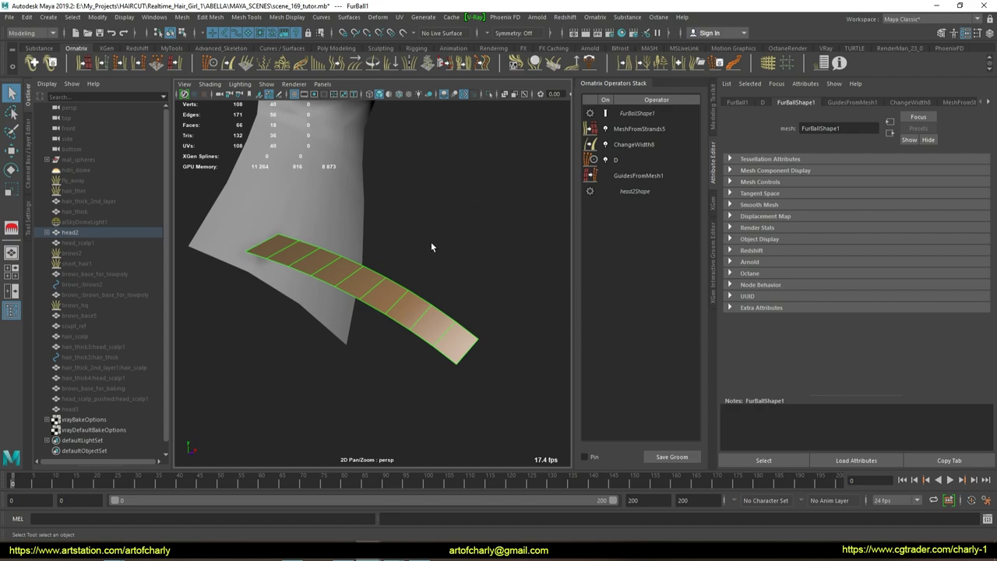
click(633, 129)
Step: Add a Detail operator with View Point Count 11 and select the strip mesh
click(335, 63)
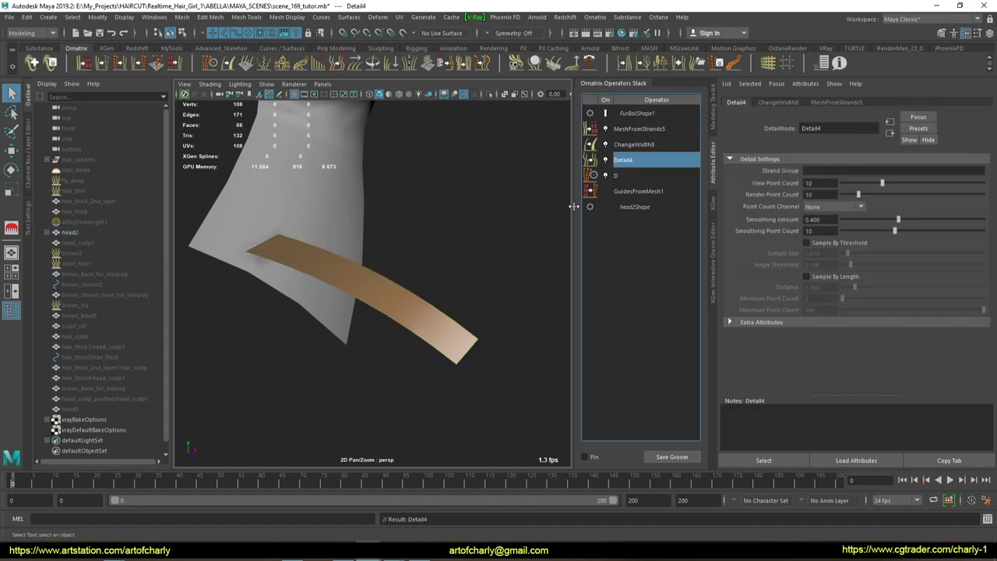
drag(888, 183, 886, 182)
mouse_move(299, 282)
alt+mouse_down()
mouse_move(394, 264)
mouse_move(294, 307)
alt+mouse_up()
click(322, 278)
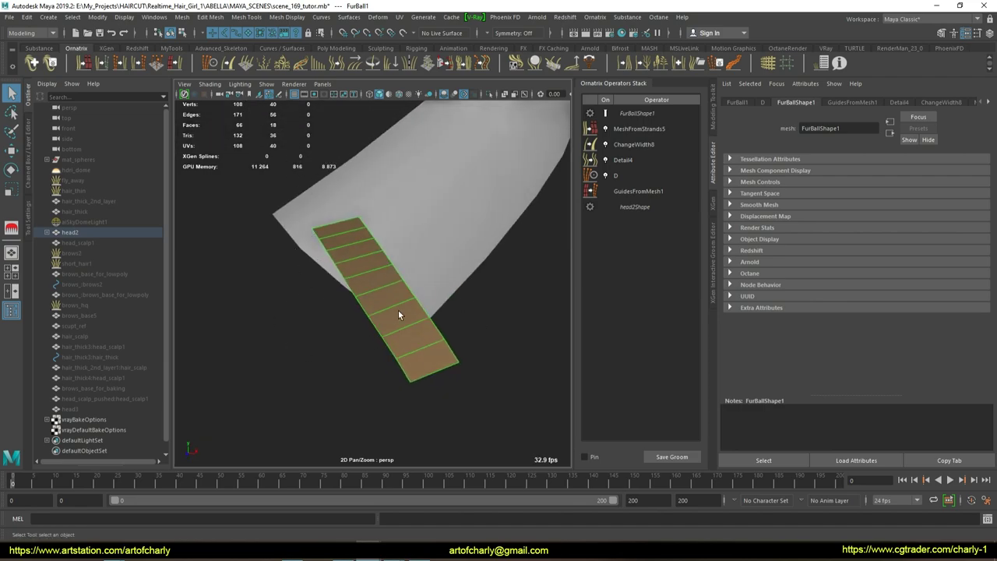
Step: Open the Mesh > Reduce options for the strip and close them without reducing
click(182, 16)
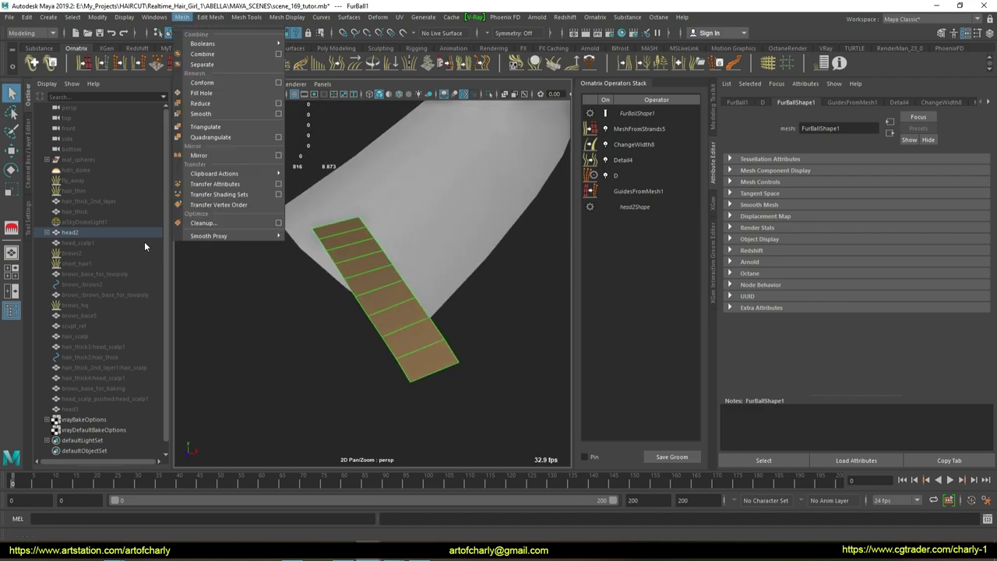
click(281, 105)
drag(436, 130, 595, 165)
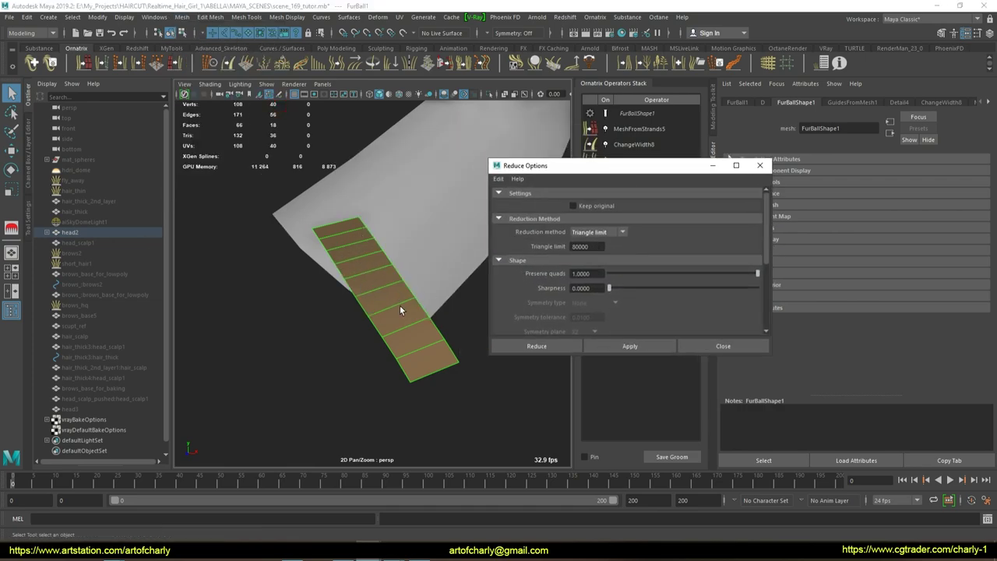
click(760, 166)
mouse_move(407, 312)
alt+mouse_down()
mouse_move(356, 263)
mouse_move(407, 245)
alt+mouse_up()
Step: Try Detail4 View Point Counts of 3 and 8, then settle on 7 and select the strip
click(635, 175)
click(658, 159)
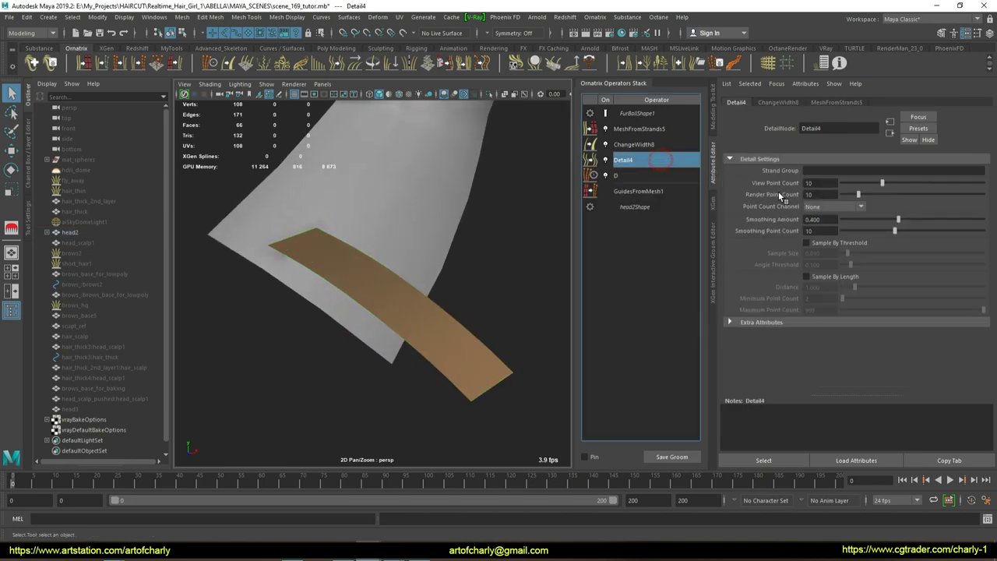
drag(859, 181, 848, 181)
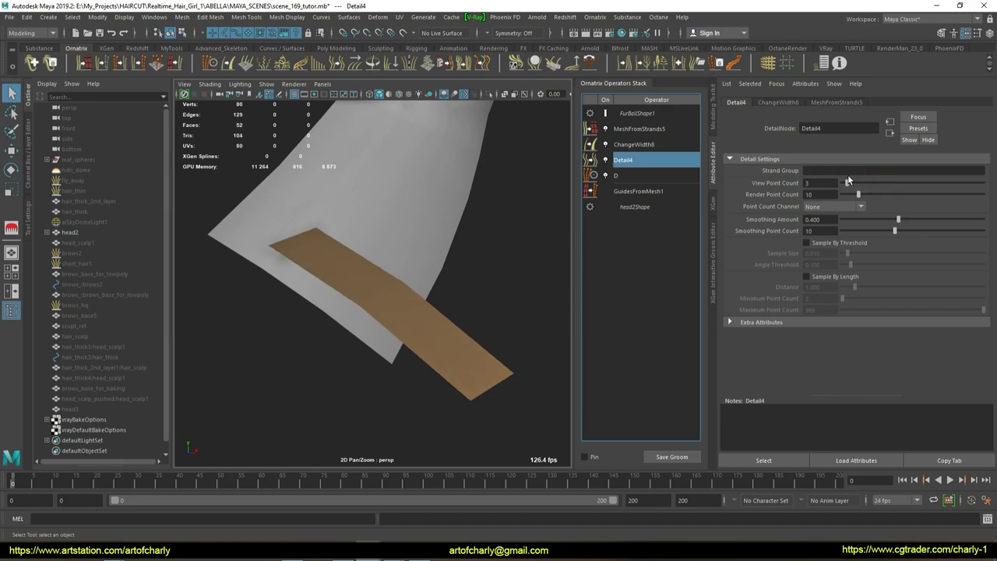
click(380, 282)
drag(848, 183, 870, 182)
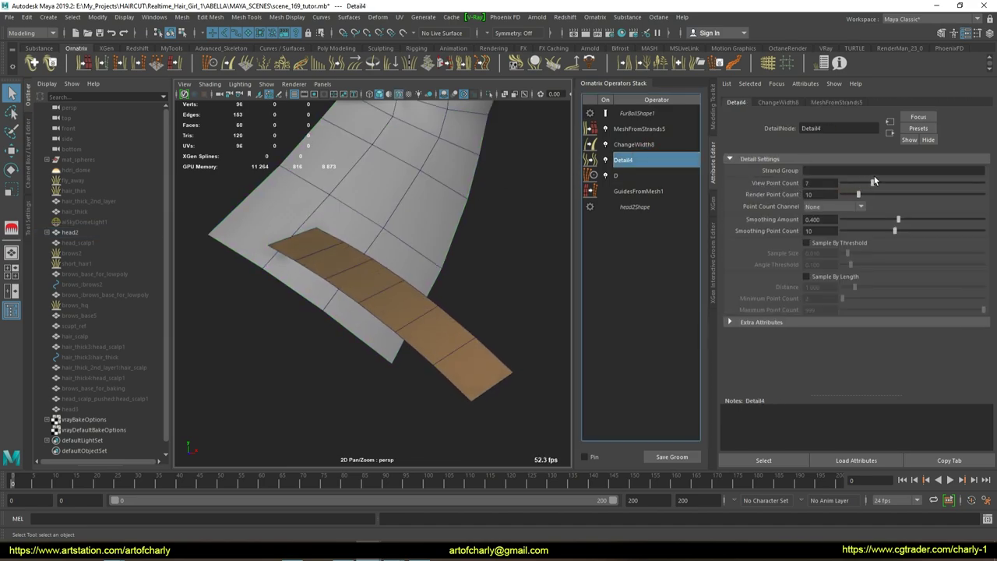
drag(847, 184, 867, 182)
mouse_move(442, 267)
alt+mouse_down()
mouse_move(372, 213)
mouse_move(369, 319)
mouse_move(272, 312)
mouse_move(355, 270)
mouse_move(407, 265)
mouse_move(382, 211)
mouse_move(364, 275)
alt+mouse_up()
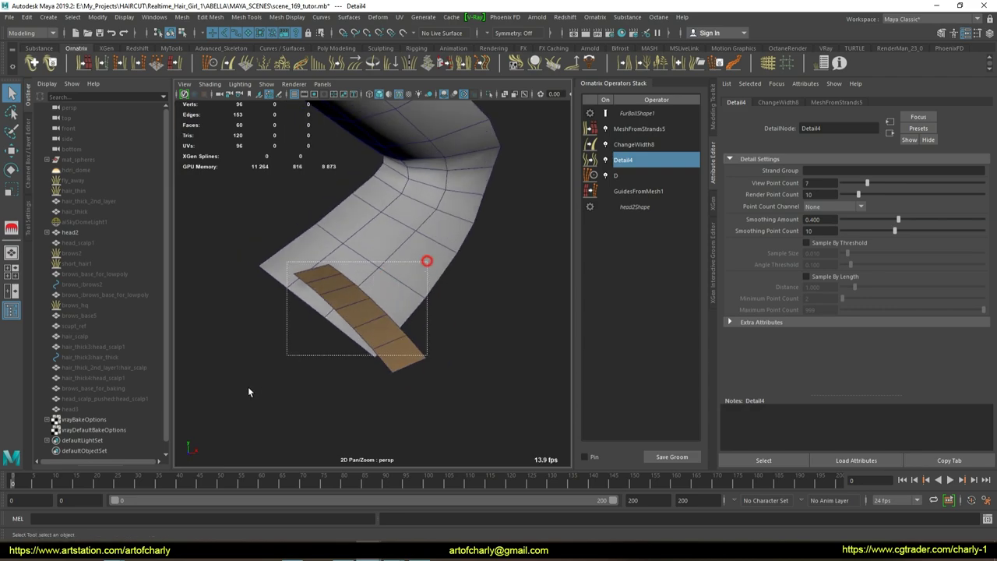
drag(248, 392, 287, 355)
click(460, 356)
Step: Lower Detail4's View Point Count to 4 and check the strip from the side
click(373, 342)
alt+drag(282, 257, 370, 226)
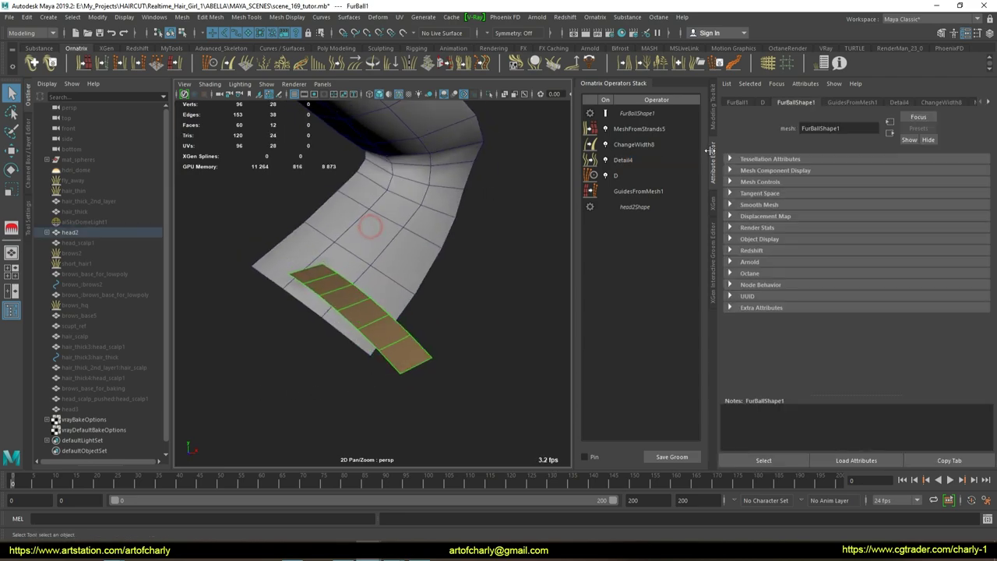
click(639, 161)
drag(869, 189, 856, 190)
mouse_move(325, 302)
alt+mouse_down()
mouse_move(330, 289)
mouse_move(201, 304)
mouse_move(434, 287)
alt+mouse_up()
alt+drag(359, 306, 468, 280)
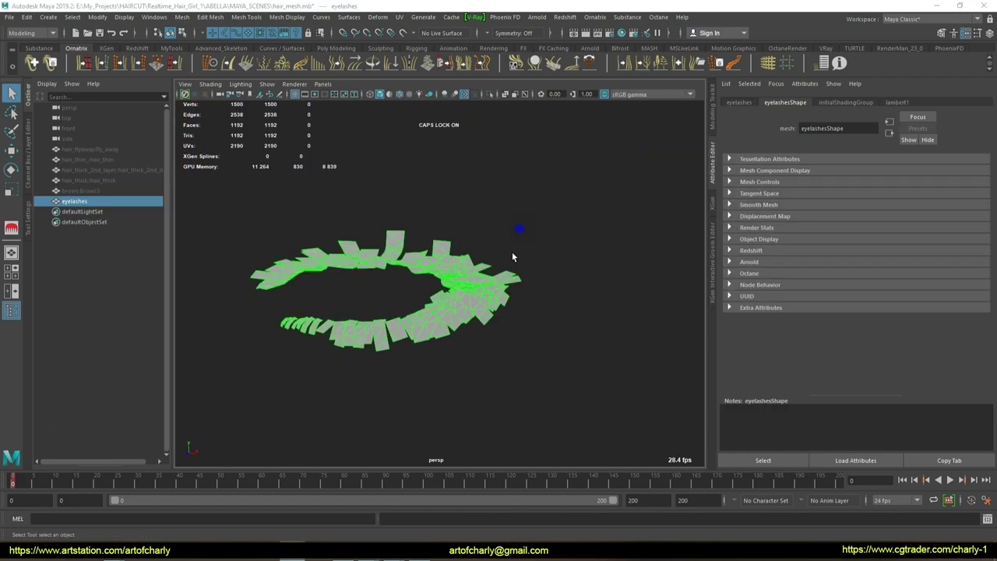
Step: Tumble around the eyelash cards for close views from above, below and the front
mouse_move(512, 252)
alt+mouse_down()
mouse_move(530, 249)
mouse_move(402, 304)
mouse_move(468, 311)
alt+mouse_up()
alt+right_drag(545, 312, 580, 340)
alt+drag(400, 252, 421, 403)
alt+right_drag(456, 324, 436, 342)
mouse_move(471, 319)
alt+mouse_down()
mouse_move(418, 348)
mouse_move(444, 330)
alt+mouse_up()
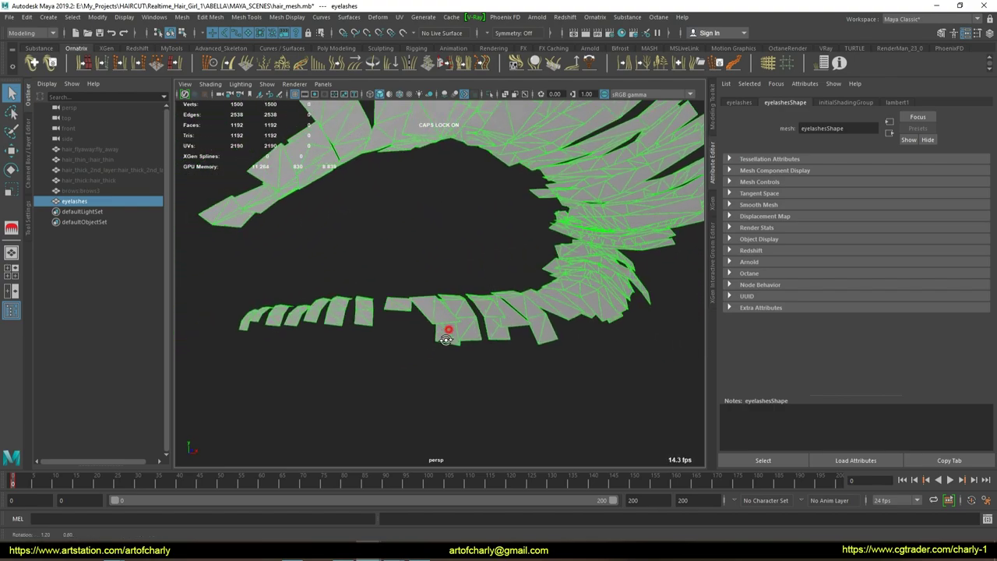
alt+right_drag(444, 329, 396, 301)
alt+drag(395, 301, 424, 363)
mouse_move(481, 382)
alt+mouse_down()
mouse_move(483, 351)
mouse_move(405, 328)
alt+mouse_up()
alt+drag(563, 293, 512, 334)
alt+right_drag(511, 334, 439, 332)
mouse_move(438, 332)
alt+mouse_down()
mouse_move(452, 301)
mouse_move(538, 265)
alt+mouse_up()
alt+right_drag(538, 265, 439, 272)
mouse_move(438, 272)
alt+mouse_down()
mouse_move(459, 254)
mouse_move(305, 445)
alt+mouse_up()
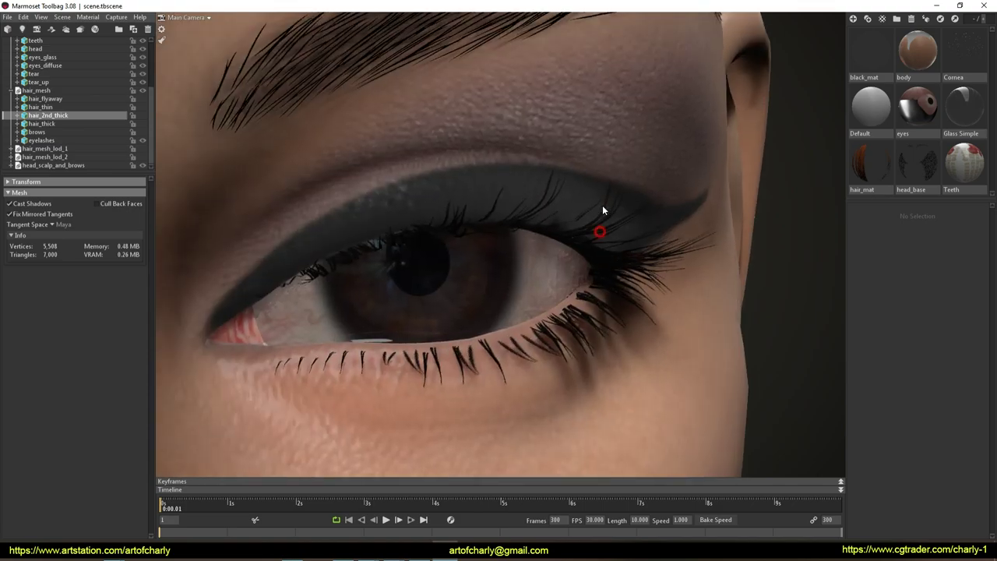
mouse_move(602, 209)
mouse_down()
mouse_move(615, 178)
mouse_move(641, 252)
mouse_move(645, 204)
mouse_move(619, 187)
mouse_move(590, 213)
mouse_move(575, 189)
mouse_move(527, 244)
mouse_move(628, 205)
mouse_move(392, 270)
mouse_move(505, 224)
mouse_move(676, 282)
mouse_move(552, 328)
mouse_move(533, 239)
mouse_move(515, 280)
mouse_up()
mouse_move(515, 280)
right_down()
mouse_move(522, 260)
mouse_move(525, 333)
mouse_move(594, 321)
mouse_move(512, 265)
mouse_move(556, 245)
right_up()
mouse_move(556, 246)
mouse_down()
mouse_move(485, 226)
mouse_move(592, 241)
mouse_move(494, 244)
mouse_up()
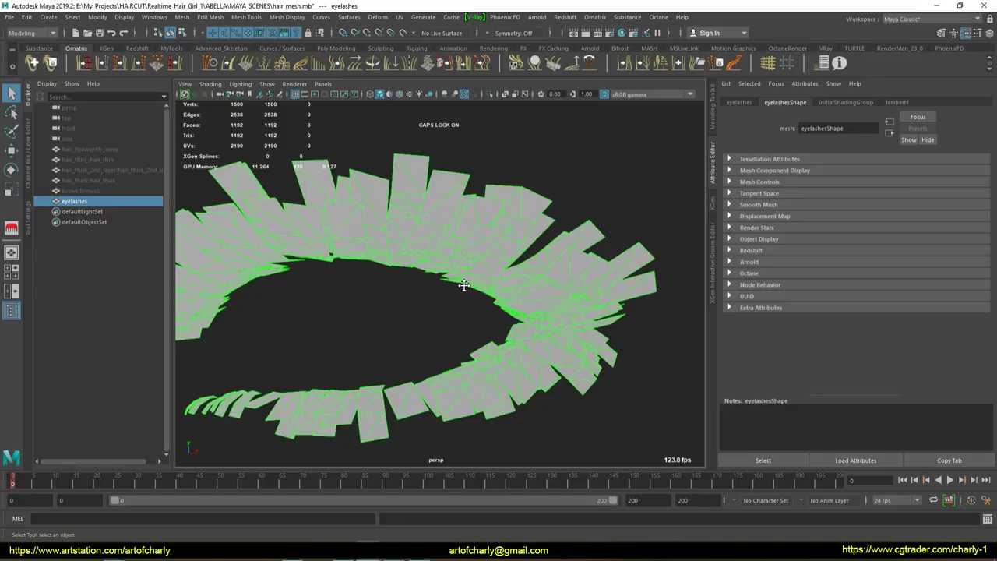
Step: Orbit and zoom out to see the whole eyelash ring, then deselect the eyelashes mesh
mouse_move(464, 285)
alt+mouse_down()
mouse_move(462, 274)
mouse_move(473, 303)
alt+mouse_up()
mouse_move(473, 302)
alt+right_down()
mouse_move(462, 311)
mouse_move(438, 295)
mouse_move(434, 345)
alt+right_up()
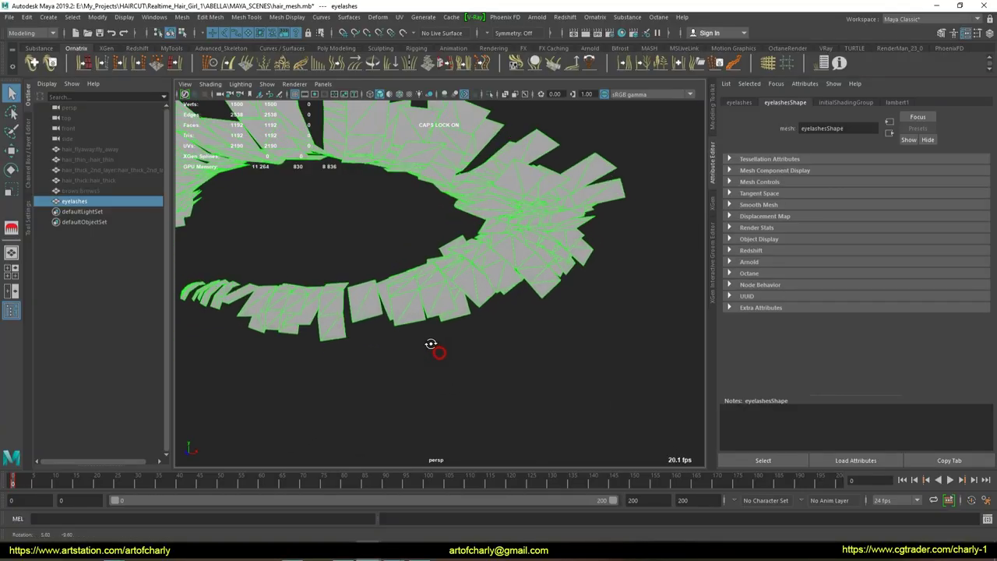
mouse_move(434, 345)
alt+mouse_down()
mouse_move(416, 341)
mouse_move(424, 311)
mouse_move(511, 309)
mouse_move(441, 361)
alt+mouse_up()
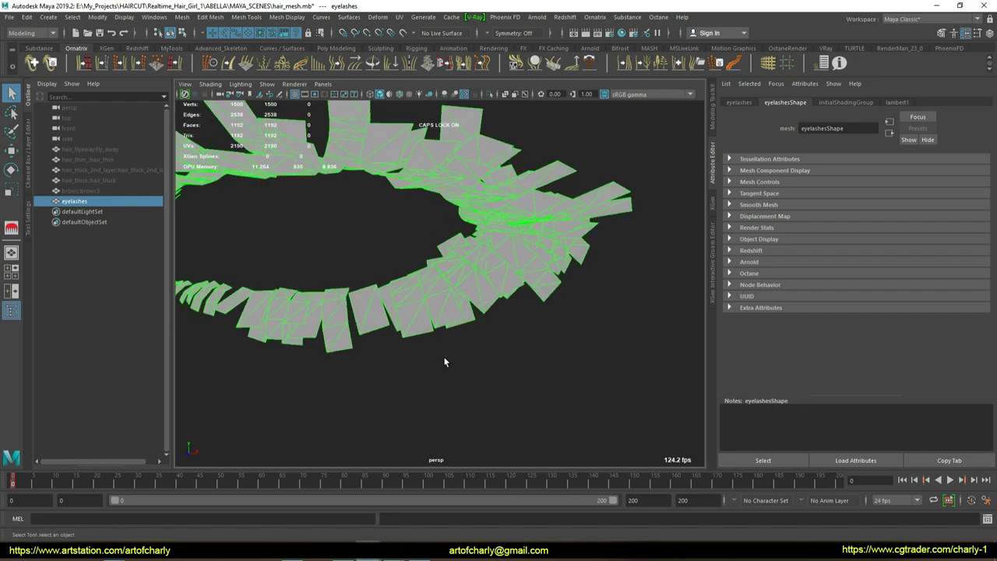
scroll(387, 265, down, 3)
alt+drag(387, 264, 412, 278)
click(467, 322)
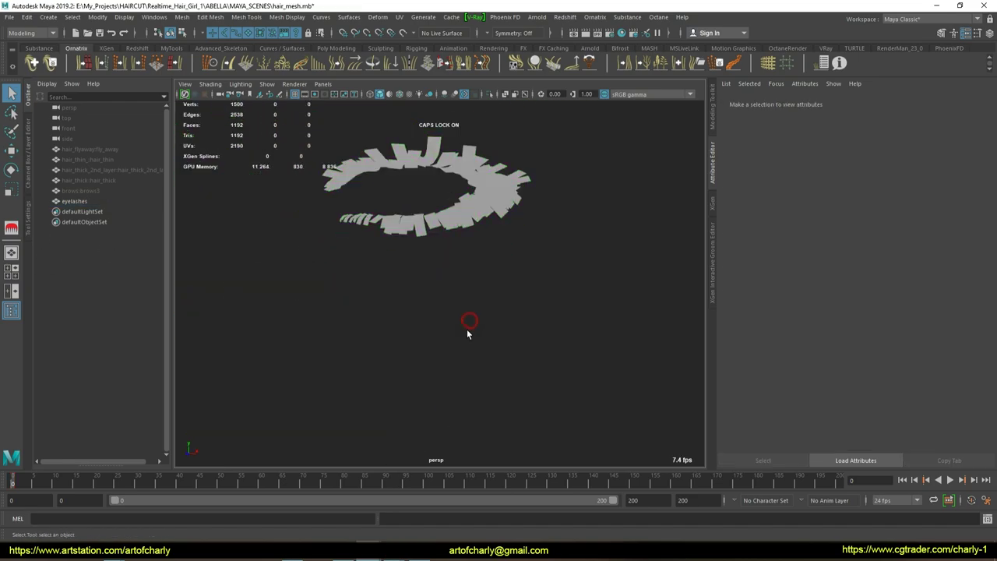
Step: Create a polygon plane, pPlane1, from the hotbox and frame the view on it
key(space)
click(312, 295)
mouse_move(342, 331)
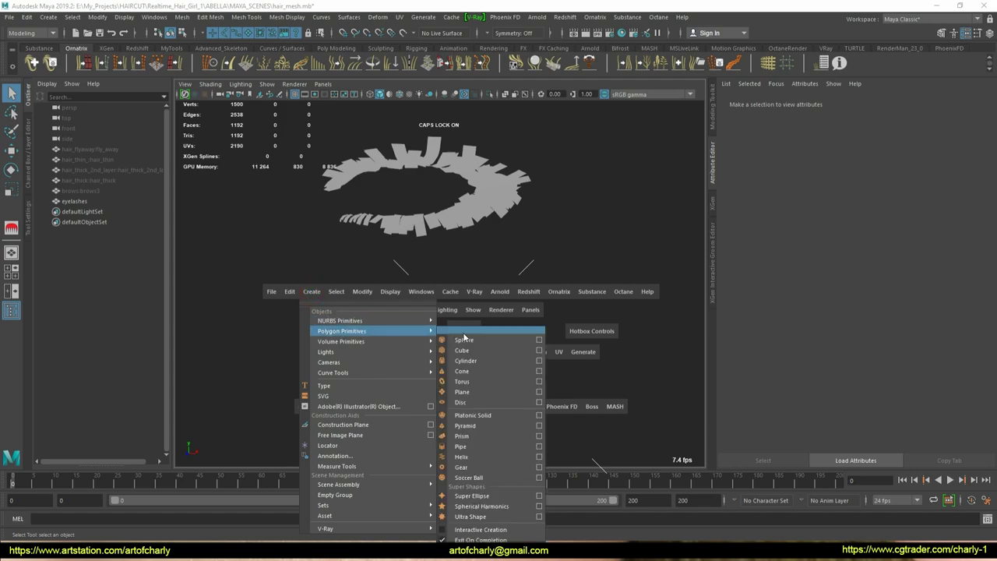
click(485, 393)
key(f)
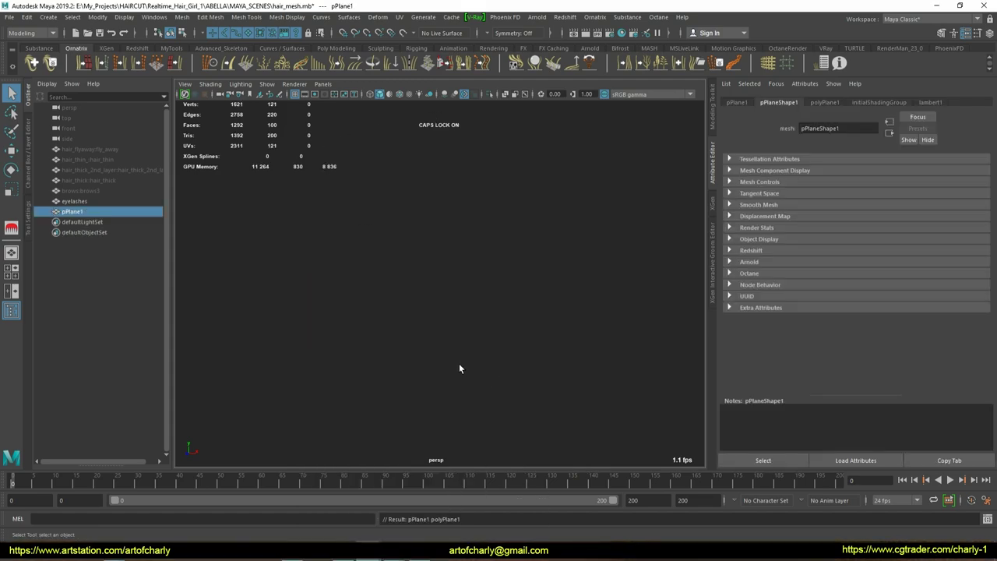
mouse_move(461, 327)
alt+mouse_down()
mouse_move(410, 310)
mouse_move(347, 335)
alt+mouse_up()
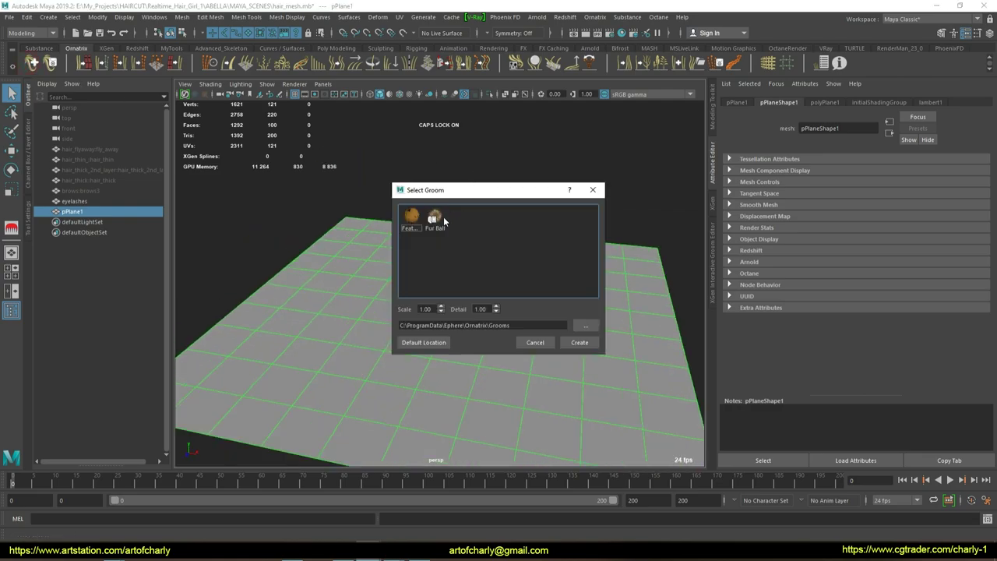
Step: Apply the Fur Ball groom to the plane and remove its hair and width operators, keeping guides
double_click(407, 220)
click(640, 146)
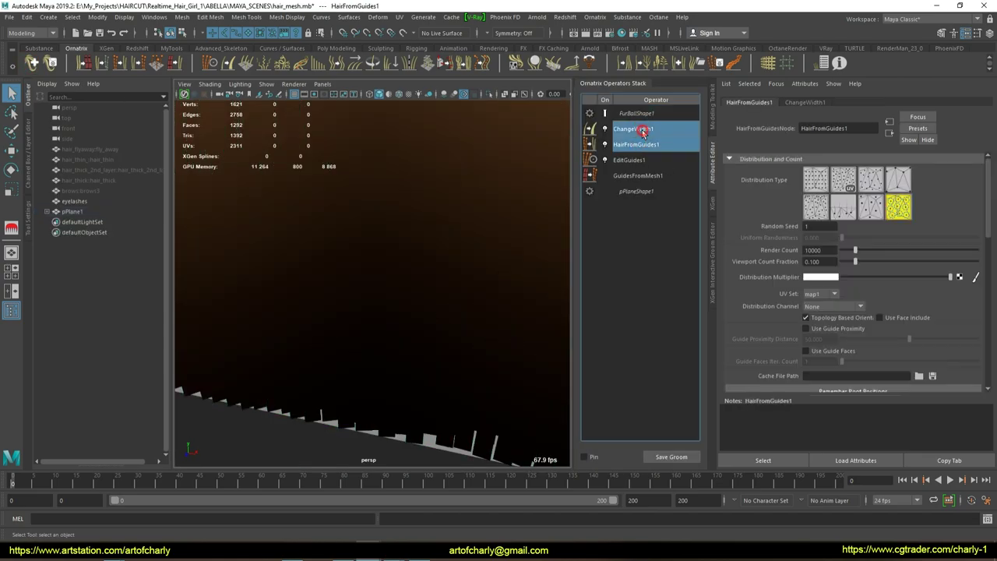
right_click(643, 144)
click(659, 162)
Step: Keep a single guide strand and delete all the other guides
click(632, 129)
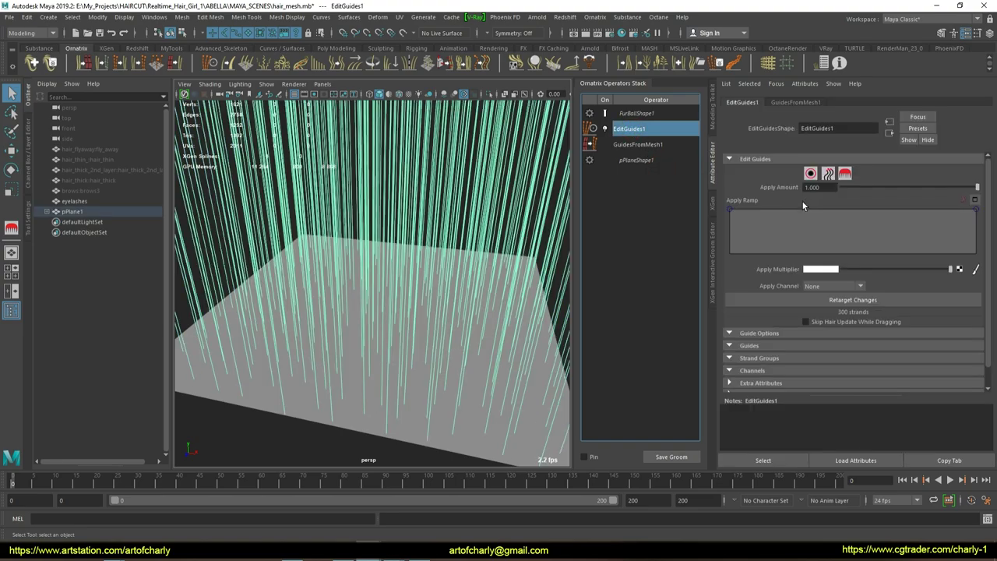
click(810, 173)
click(555, 309)
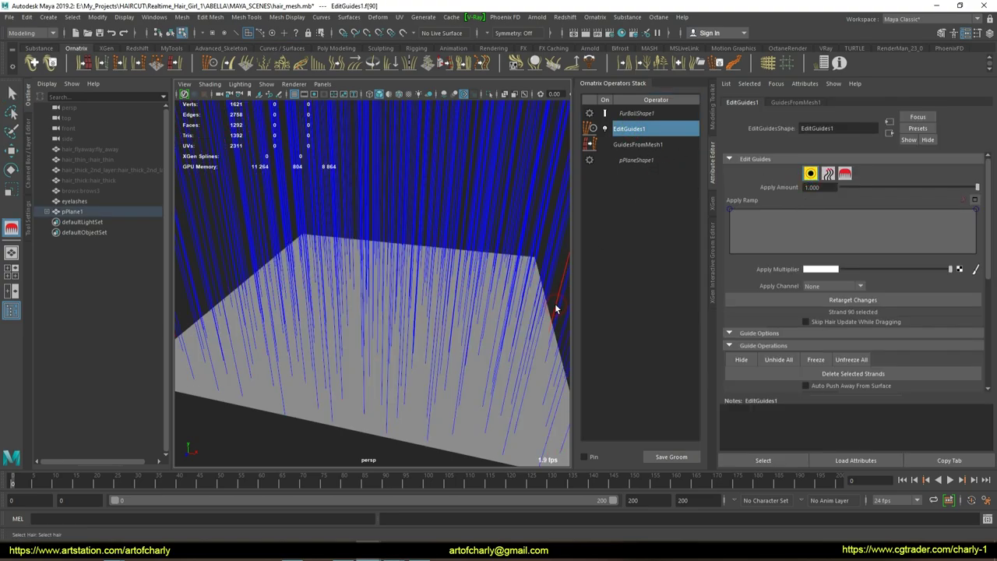
key(ctrl+shift+i)
click(878, 372)
alt+drag(413, 307, 416, 290)
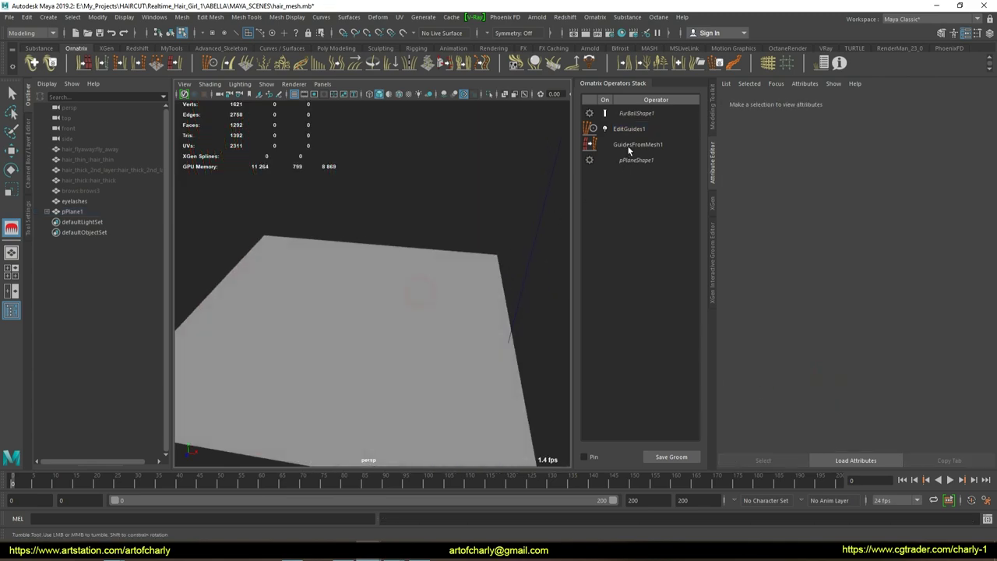
Step: Plant a second guide strand on the plane
click(627, 128)
click(811, 173)
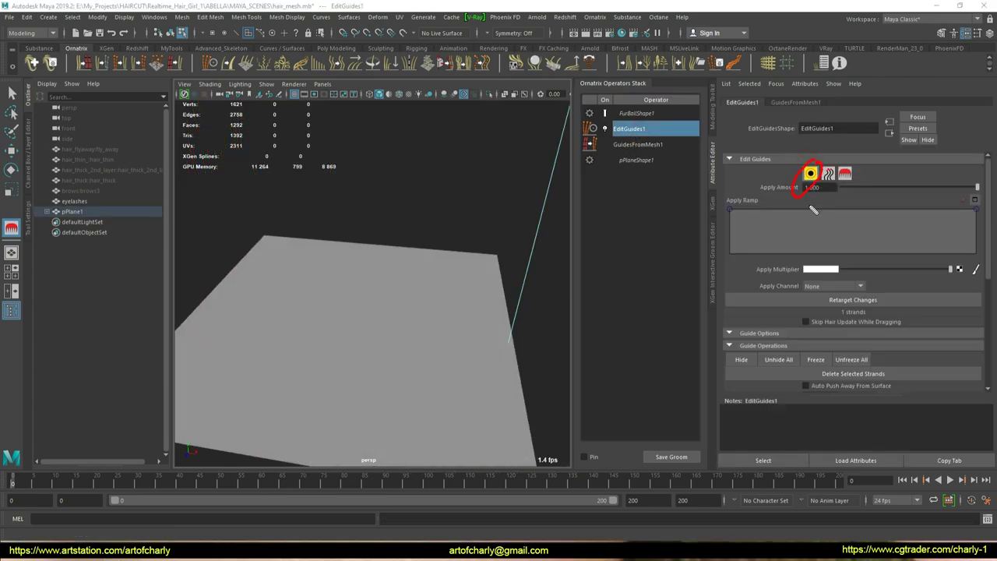
scroll(837, 289, down, 2)
scroll(837, 289, down, 2)
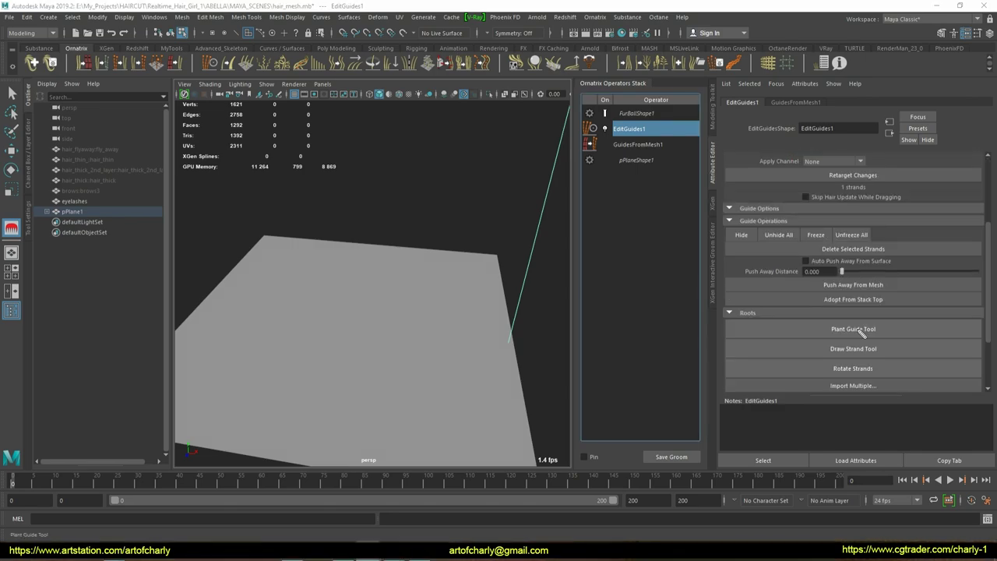
click(854, 331)
alt+drag(329, 285, 389, 274)
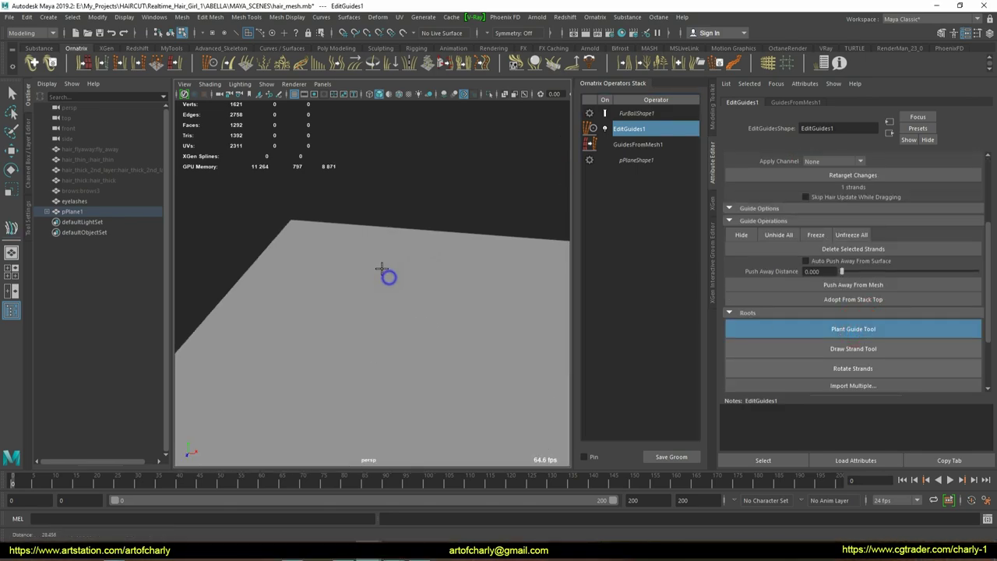
alt+right_drag(393, 285, 392, 337)
alt+drag(391, 336, 411, 278)
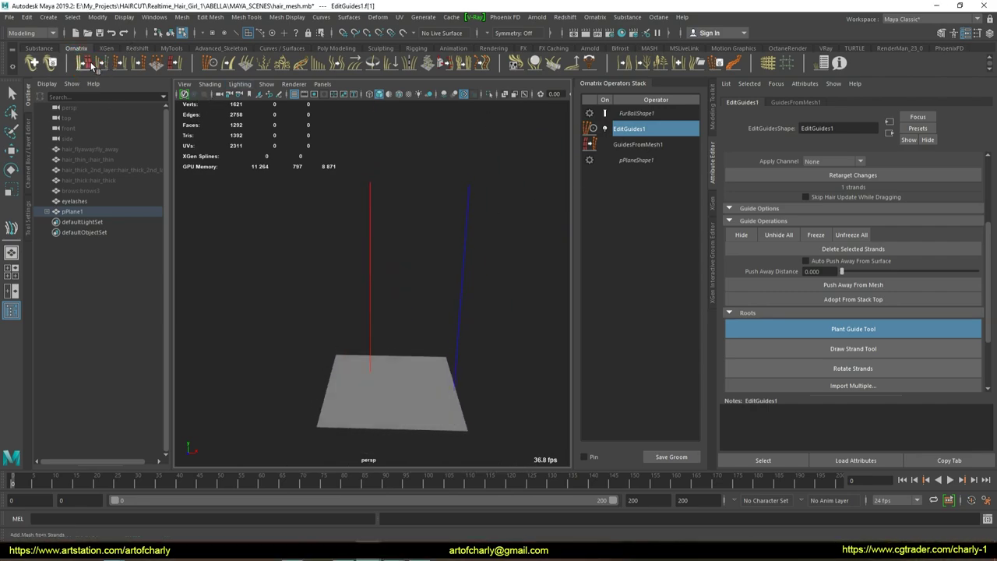
Step: Build flat strip meshes from the two guide strands with Mesh From Strands
alt+drag(414, 272, 425, 271)
scroll(424, 271, up, 2)
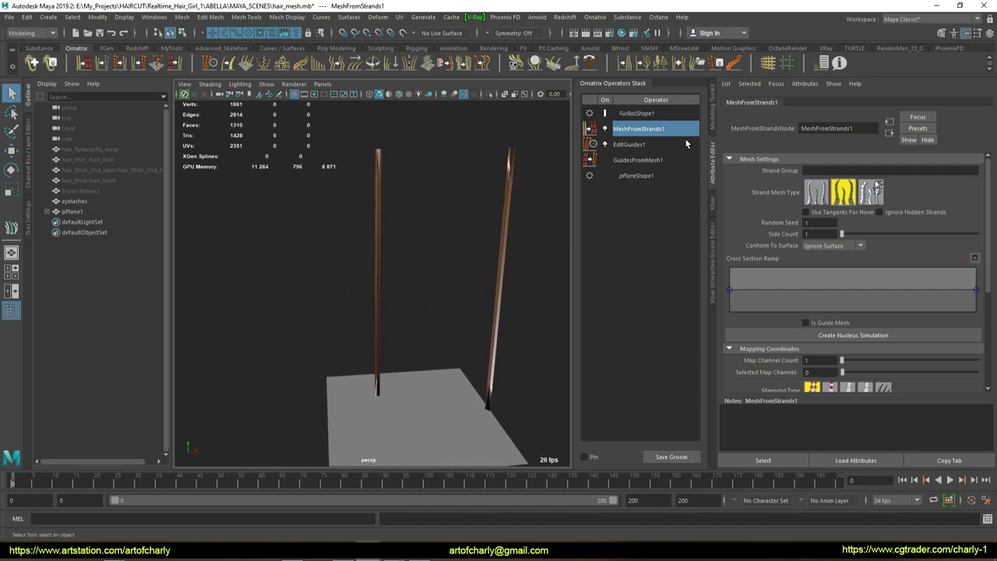
scroll(838, 312, down, 2)
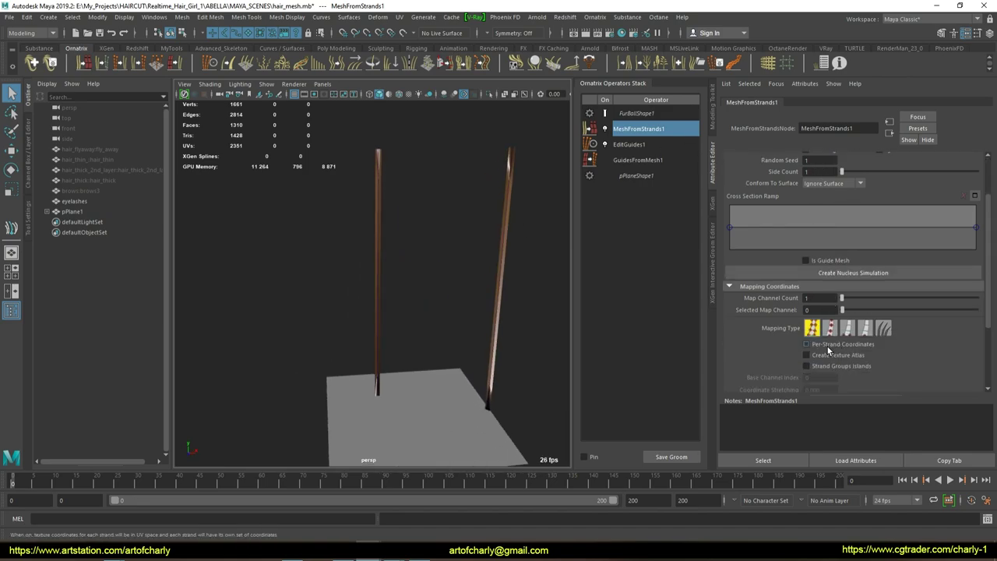
mouse_move(407, 285)
alt+mouse_down()
mouse_move(352, 301)
mouse_move(378, 294)
alt+mouse_up()
Step: Add a Detail operator and lower its View Point Count to 8
alt+right_drag(378, 294, 431, 242)
click(628, 144)
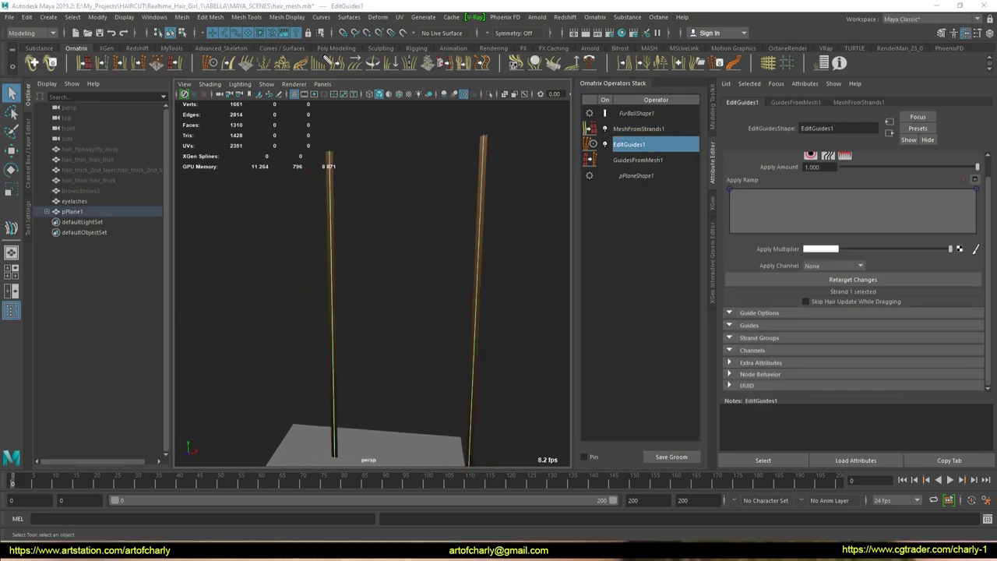
click(336, 63)
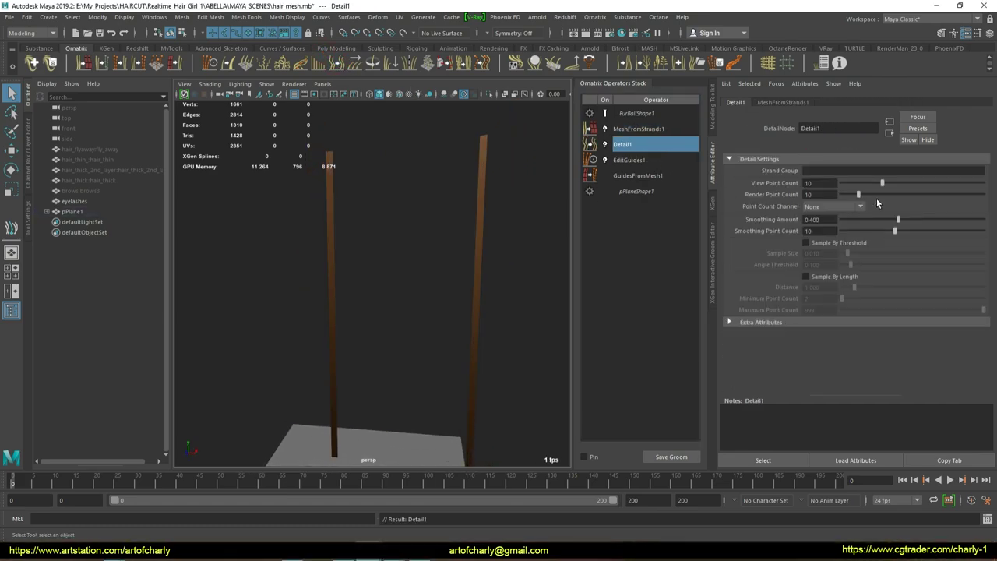
drag(881, 181, 867, 182)
Step: Bend one guide's tip flat with the brush, then cut it down to a short stub
click(628, 159)
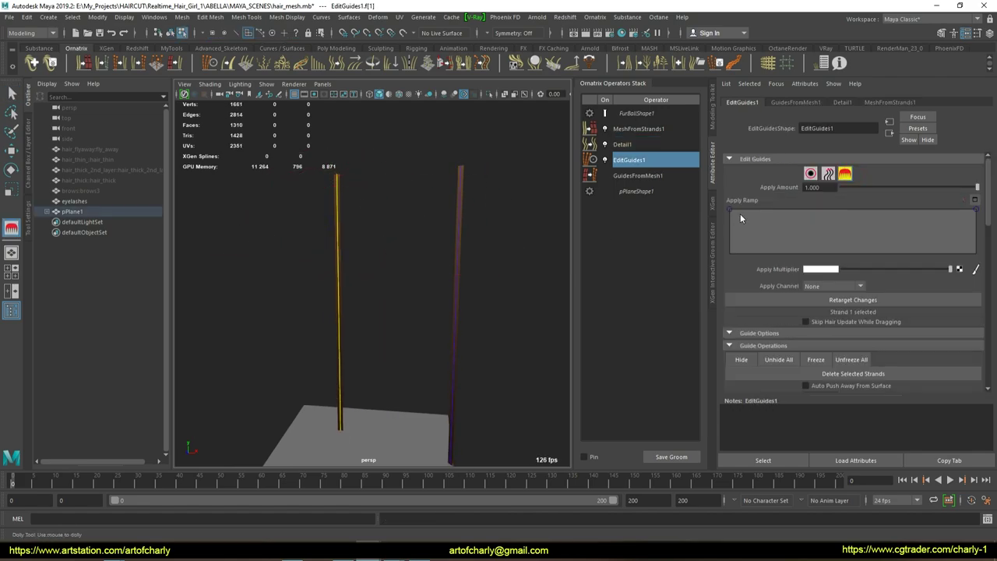
scroll(740, 213, down, 2)
scroll(763, 249, down, 3)
click(752, 310)
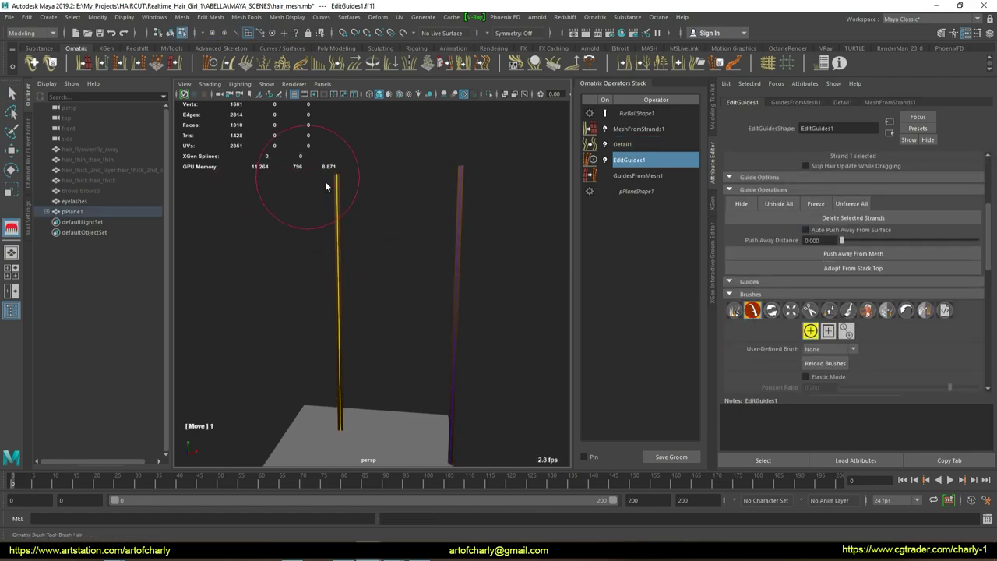
mouse_move(327, 186)
mouse_down()
mouse_move(217, 201)
mouse_move(261, 196)
mouse_move(345, 262)
mouse_up()
alt+middle_drag(345, 262, 368, 248)
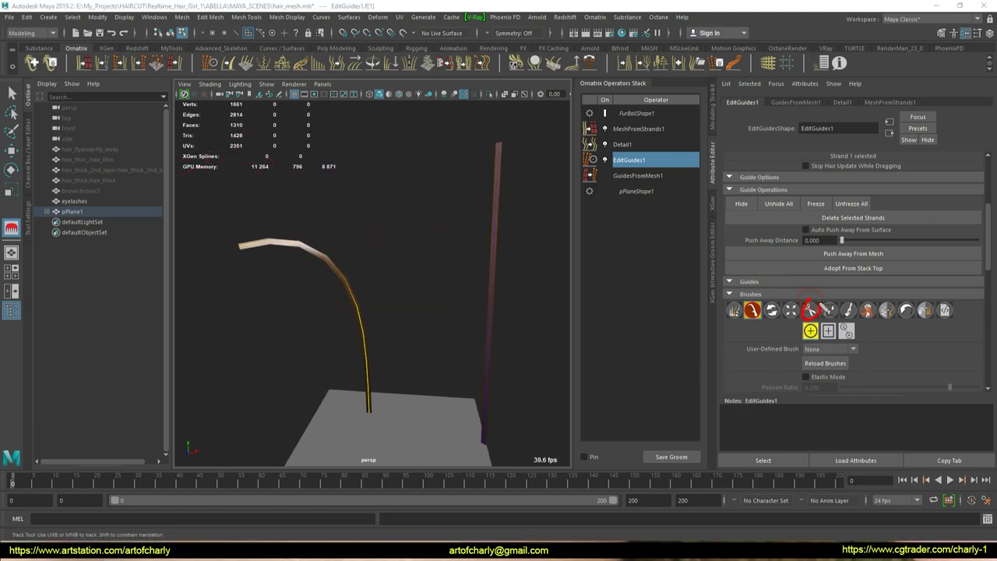
click(810, 310)
mouse_move(281, 246)
mouse_down()
mouse_move(330, 249)
mouse_move(318, 283)
mouse_move(428, 272)
mouse_move(370, 306)
mouse_up()
Step: Add Change Width, flatten the Width Ramp, and widen the strips to 3.861
click(238, 62)
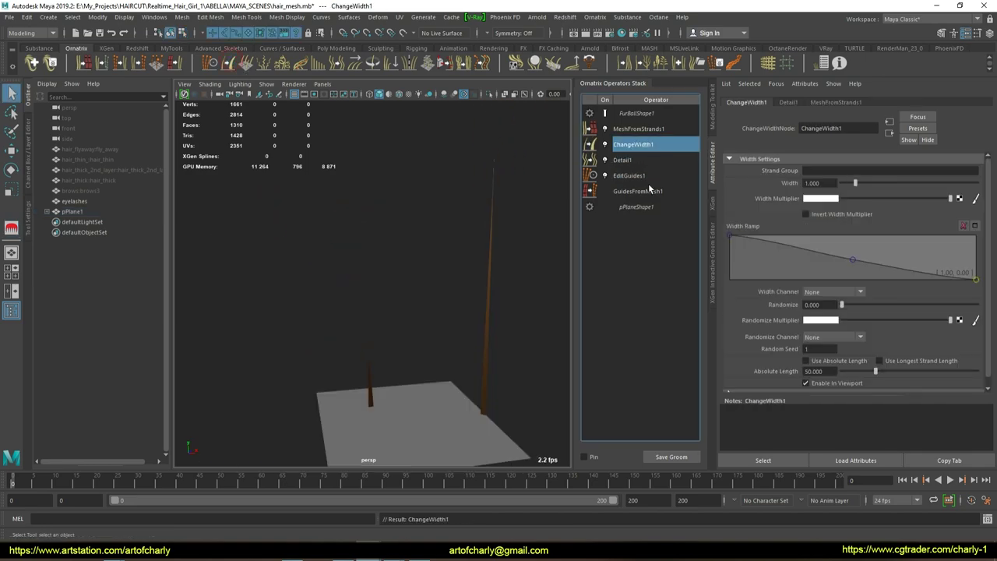
mouse_move(965, 283)
mouse_down()
mouse_move(883, 261)
mouse_move(860, 234)
mouse_up()
drag(855, 183, 893, 183)
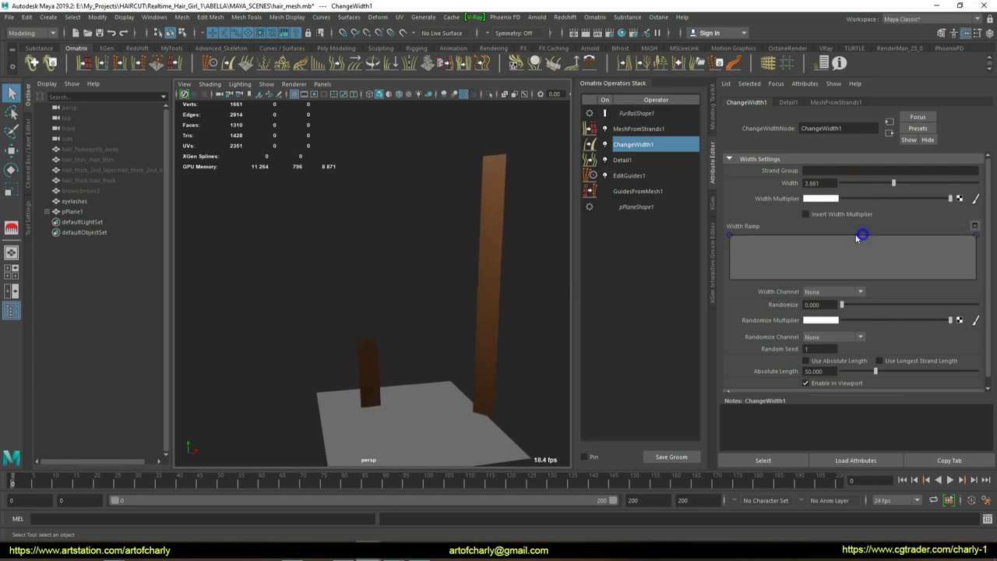
alt+middle_drag(405, 257, 369, 228)
alt+drag(369, 229, 427, 244)
Step: Select the strip mesh and turn on Wireframe on Shaded
click(458, 259)
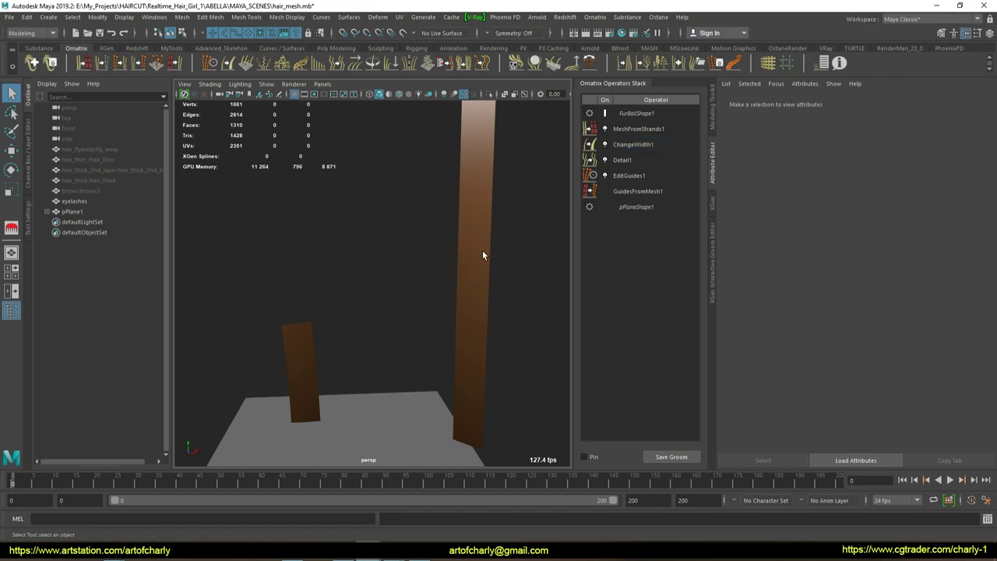
click(482, 255)
click(397, 94)
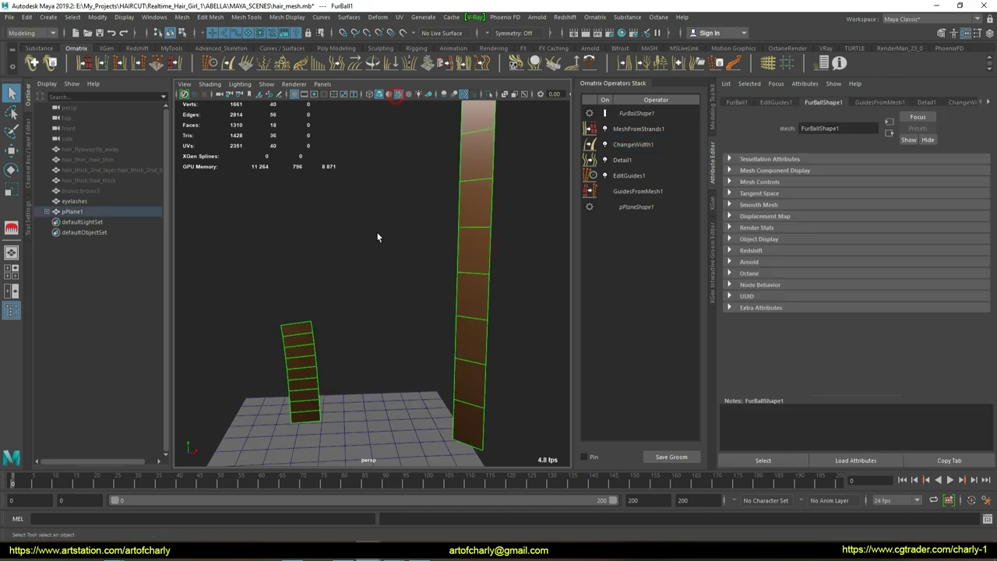
click(400, 244)
mouse_move(401, 245)
alt+mouse_down()
mouse_move(409, 232)
mouse_move(392, 240)
mouse_move(460, 241)
alt+mouse_up()
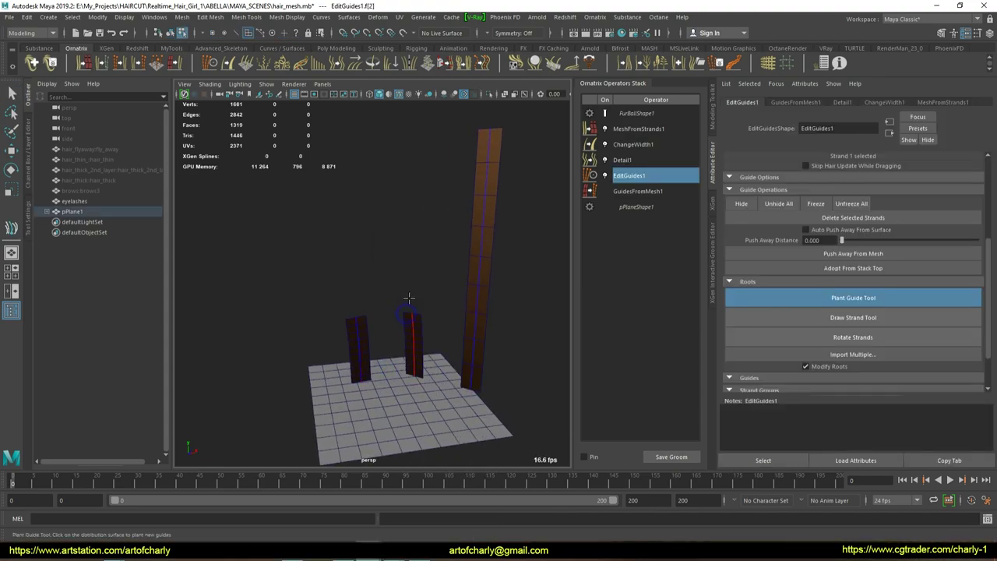
Step: Lengthen the newly planted middle strand with the Grow/Shrink brush until it is the tallest card
click(853, 298)
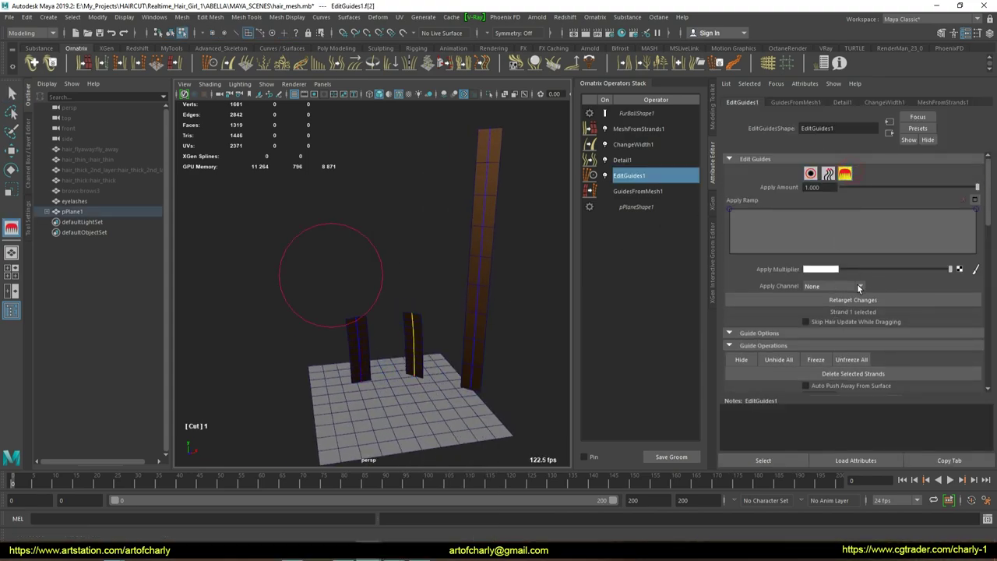
click(829, 341)
alt+drag(401, 307, 397, 321)
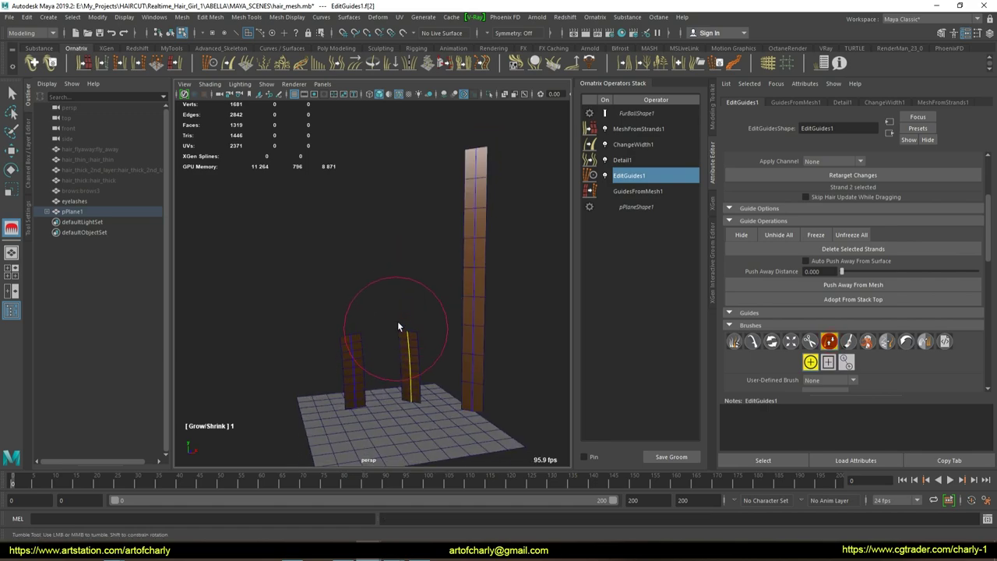
scroll(803, 310, down, 5)
mouse_move(391, 312)
mouse_down()
mouse_move(416, 260)
mouse_move(418, 445)
mouse_move(429, 313)
mouse_move(454, 278)
mouse_move(447, 231)
mouse_move(382, 174)
mouse_move(377, 184)
mouse_up()
Step: Exit the brush with Q and reselect the hair strips object
key(q)
click(487, 201)
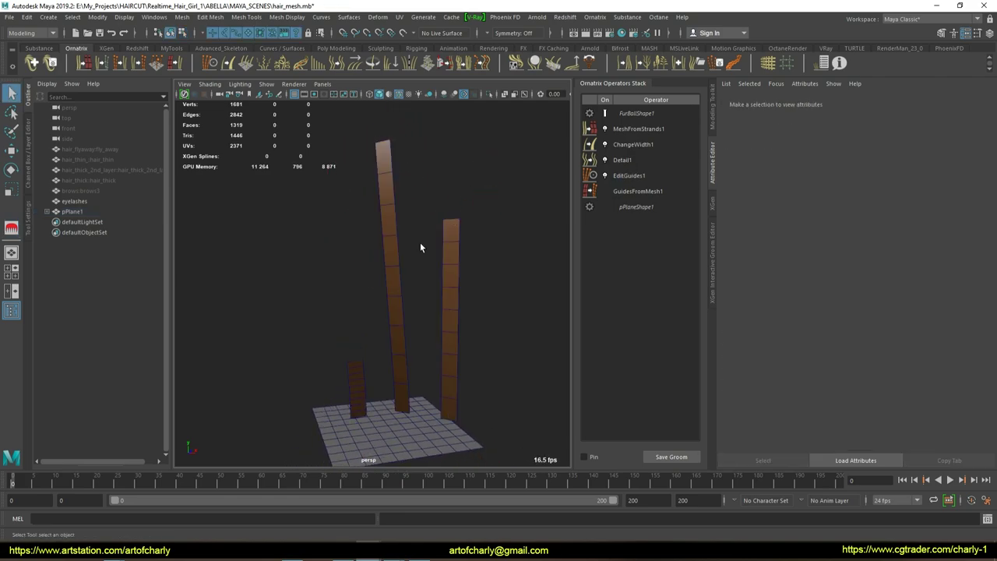
drag(421, 247, 529, 227)
Step: In EditGuides1, show strand-group colours and assign the middle guide strand to group 3
click(623, 176)
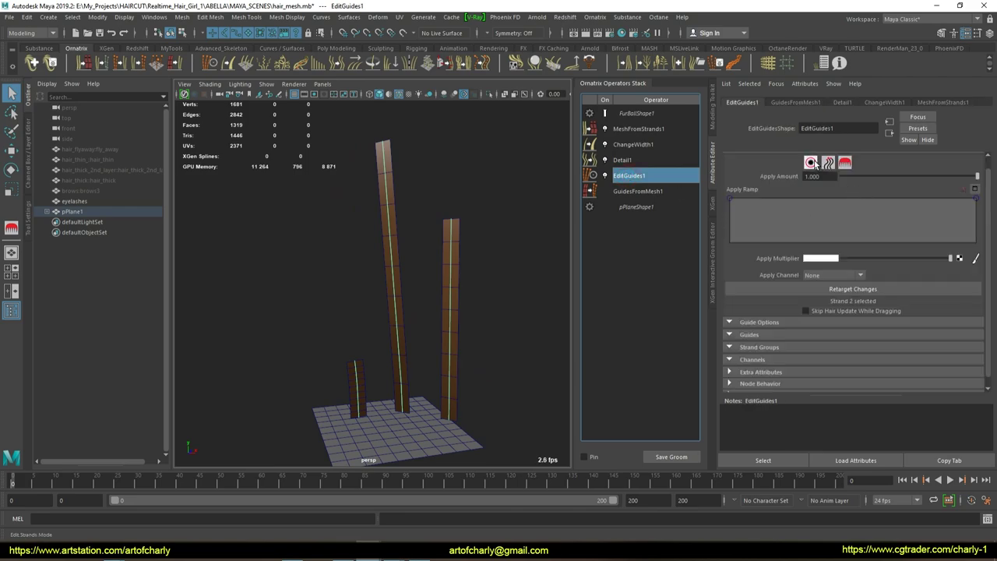
drag(430, 203, 491, 320)
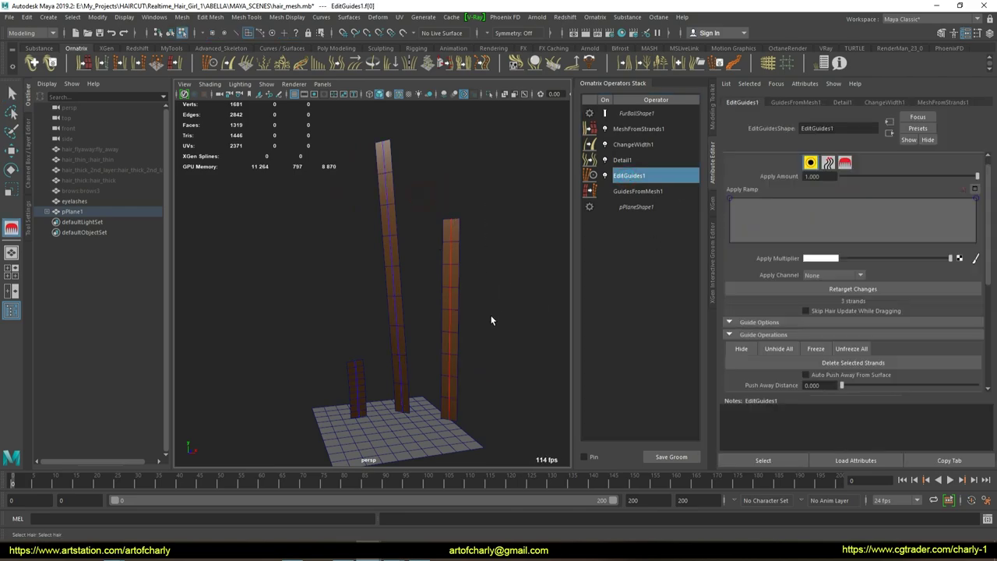
scroll(852, 319, down, 5)
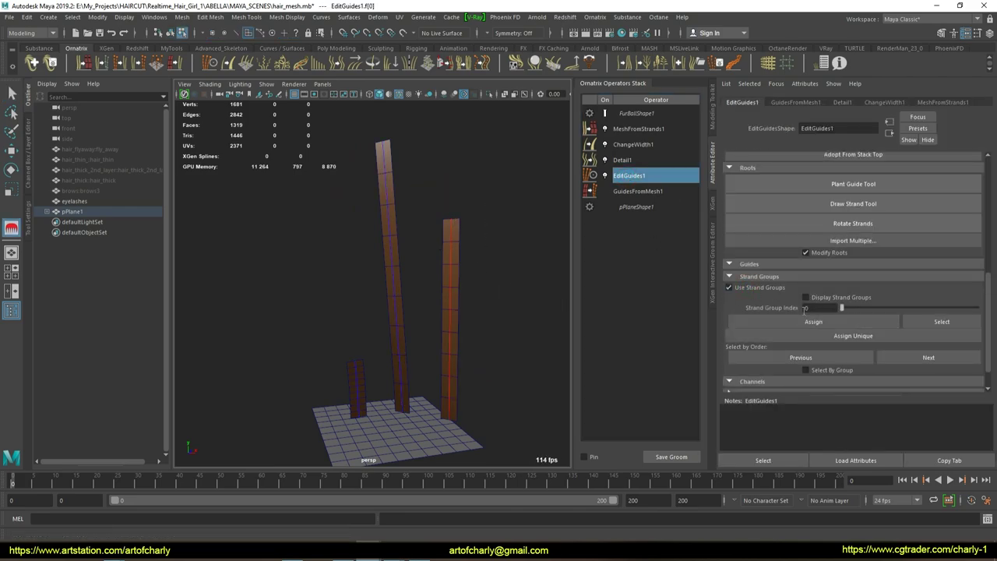
click(819, 298)
text(2)
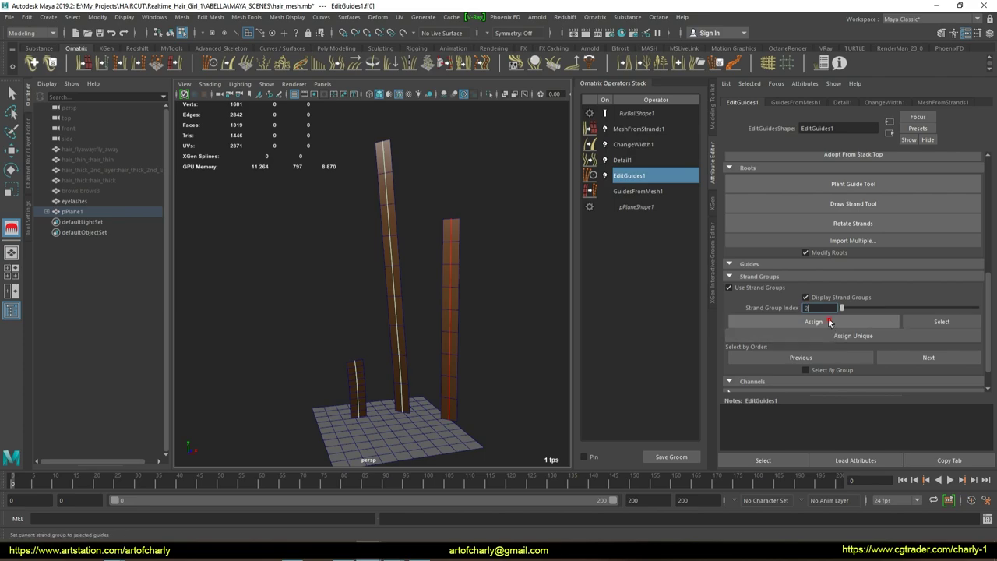
drag(352, 167, 418, 212)
click(826, 324)
text(3)
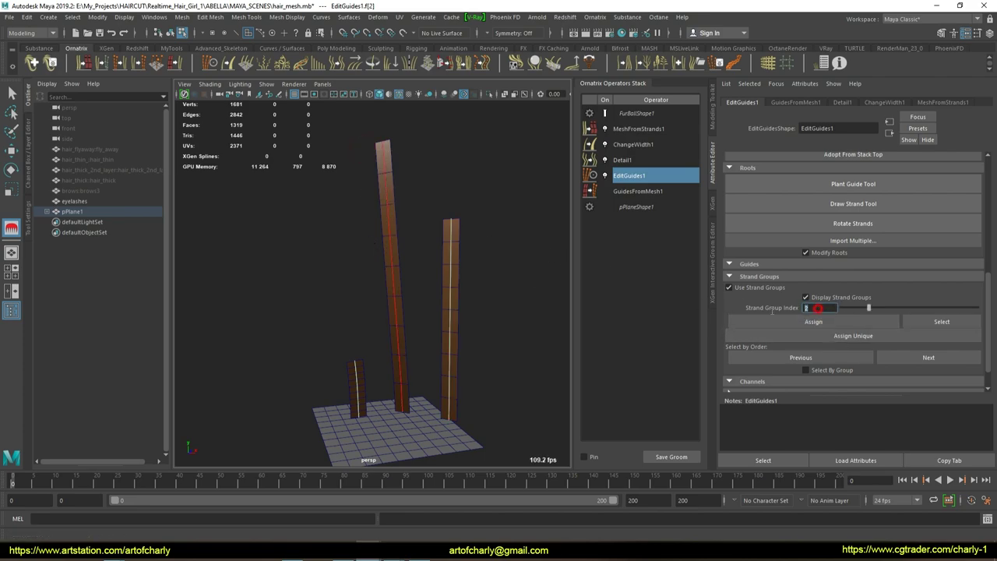
click(824, 324)
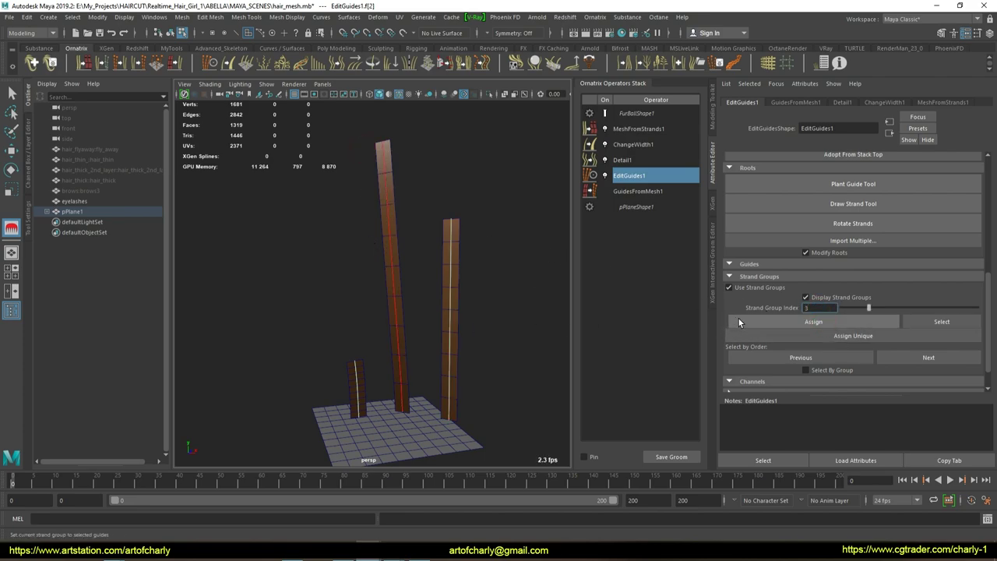
click(837, 323)
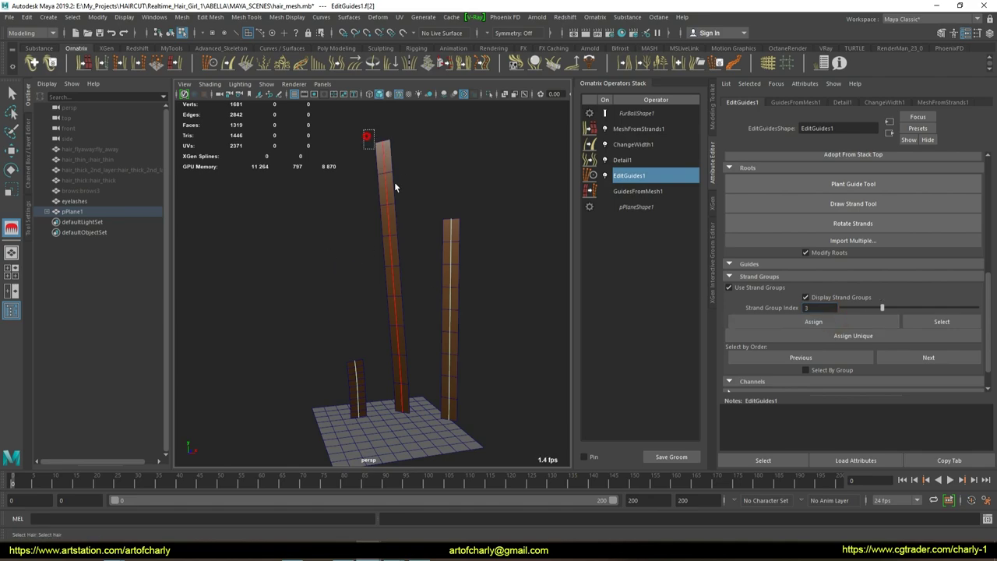
Step: Assign another guide strand to strand group 2, then clear the scene selection
click(483, 232)
click(460, 265)
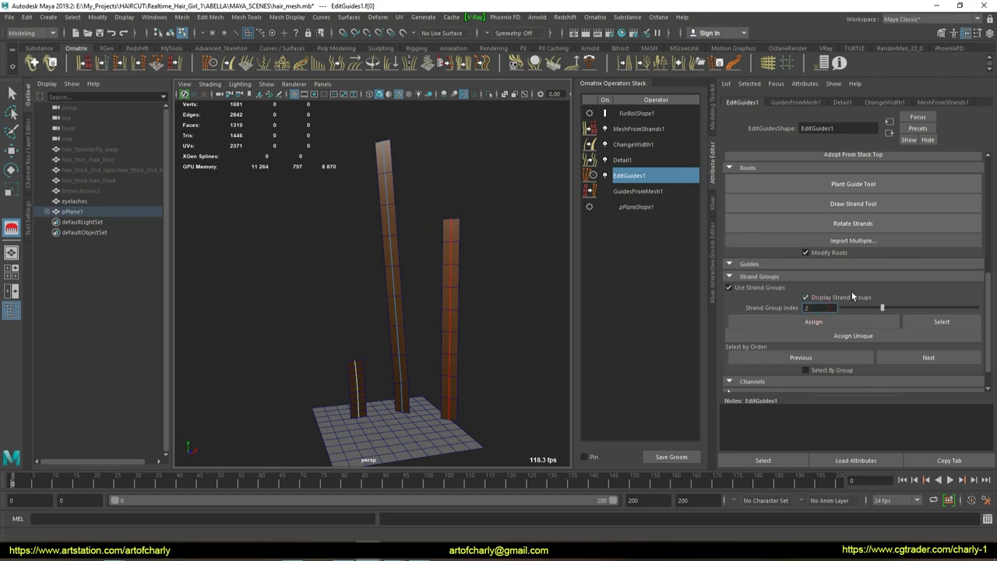
key(Return)
click(825, 329)
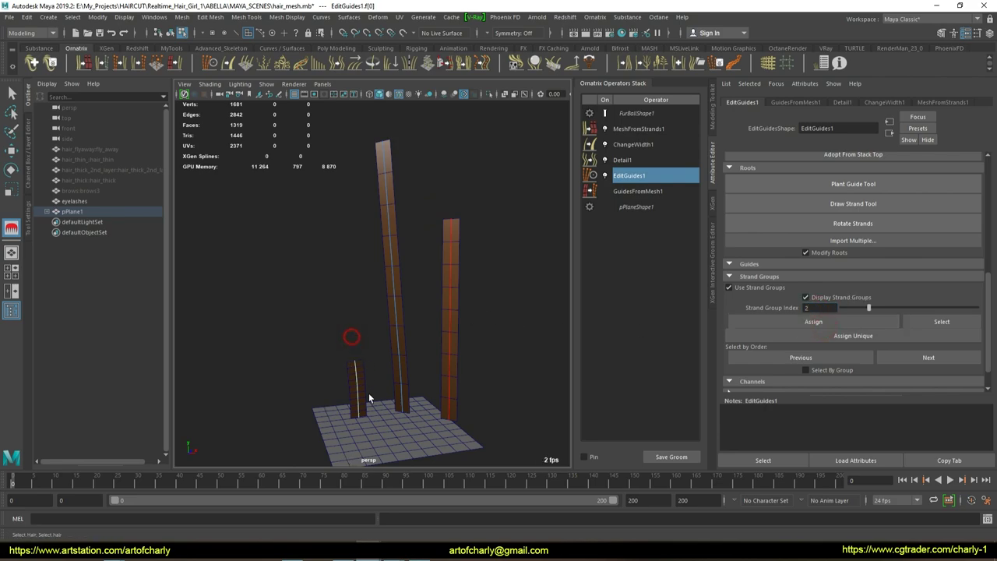
text(4)
key(Return)
click(816, 325)
click(500, 344)
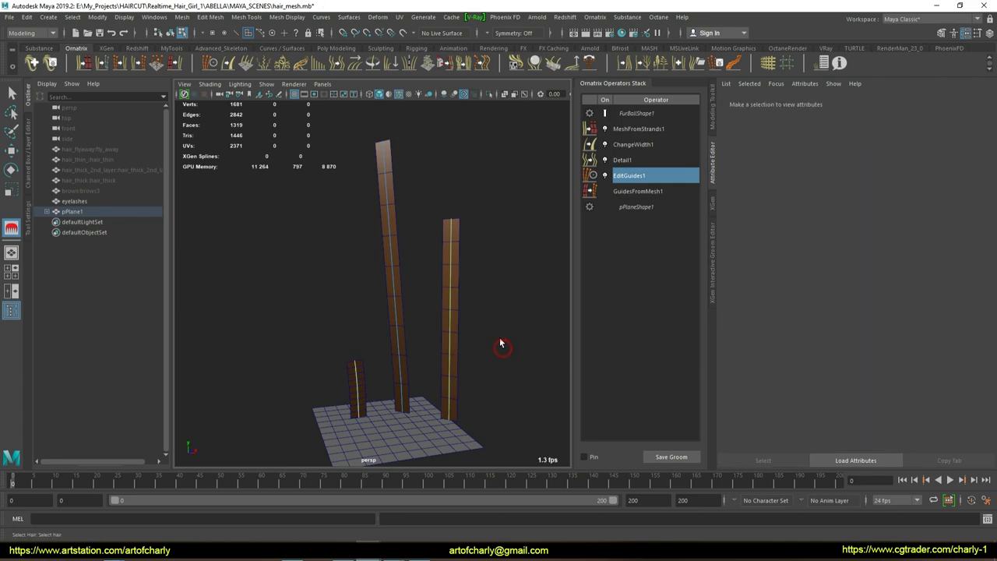
click(622, 159)
Step: Set Detail1 to strand group 2 and lower its View Point Count
click(817, 170)
text(2)
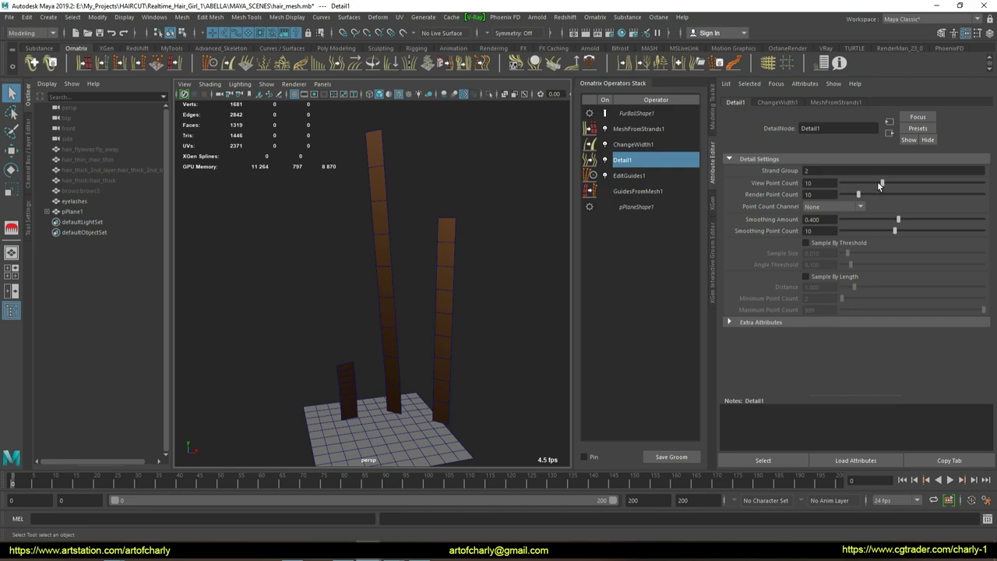
drag(878, 182, 867, 182)
drag(423, 204, 478, 400)
Step: Add Detail2 for strand group 3 and adjust its View Point Count
click(340, 66)
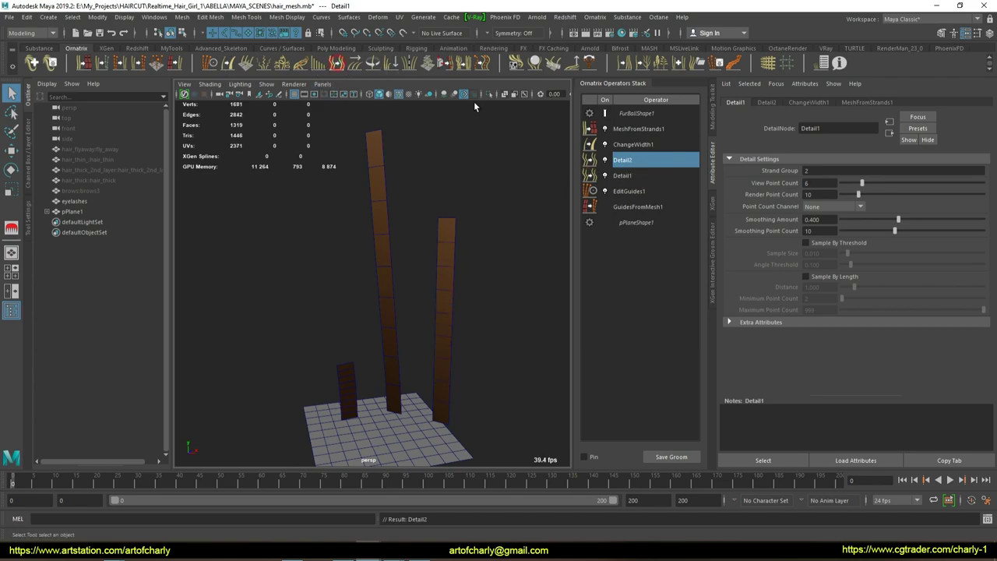
text(3)
key(Return)
drag(892, 182, 887, 181)
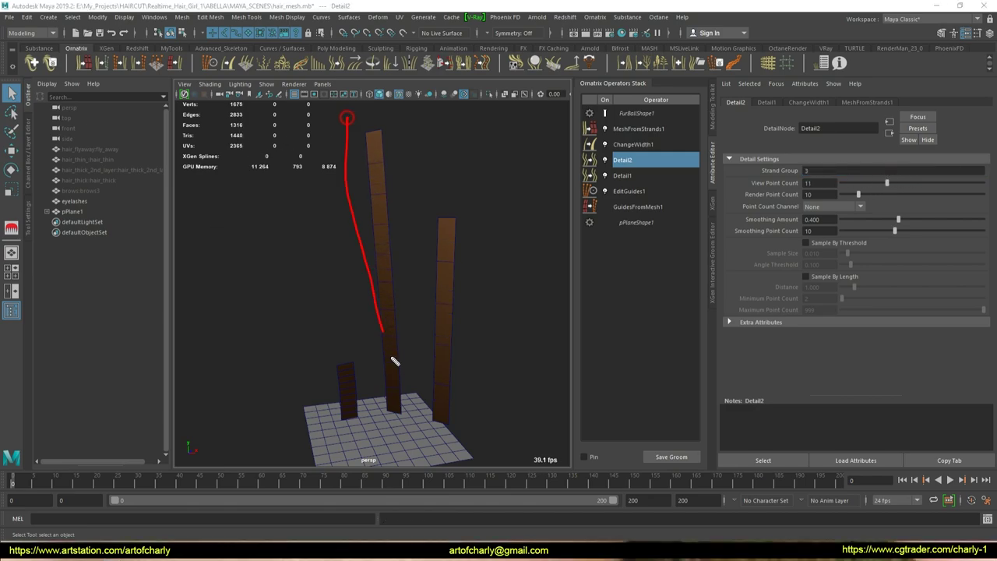
alt+drag(402, 286, 420, 291)
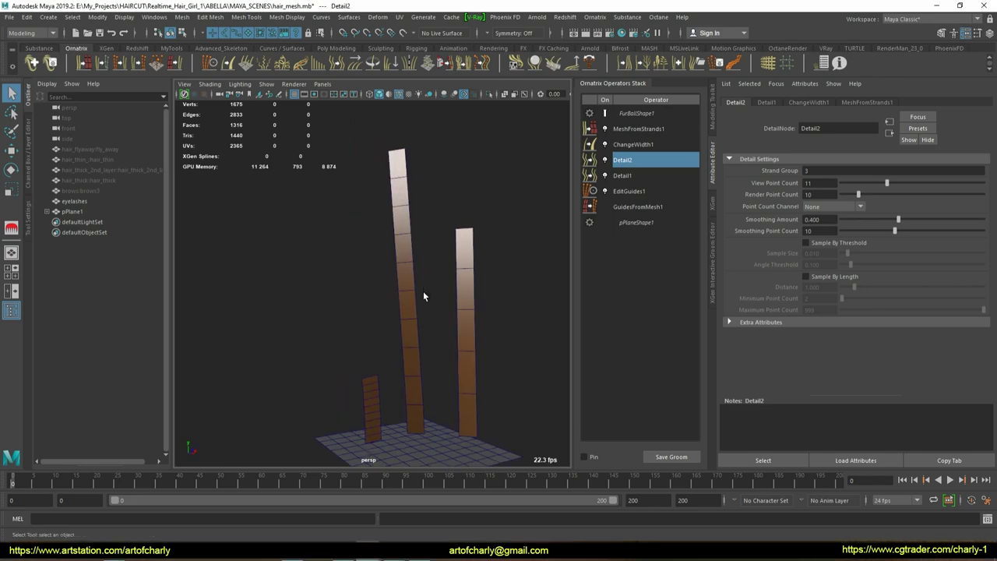
alt+right_drag(420, 292, 413, 271)
alt+middle_drag(413, 271, 405, 264)
Step: Add Detail3 for strand group 4 and reduce its View Point Count to 2
click(340, 64)
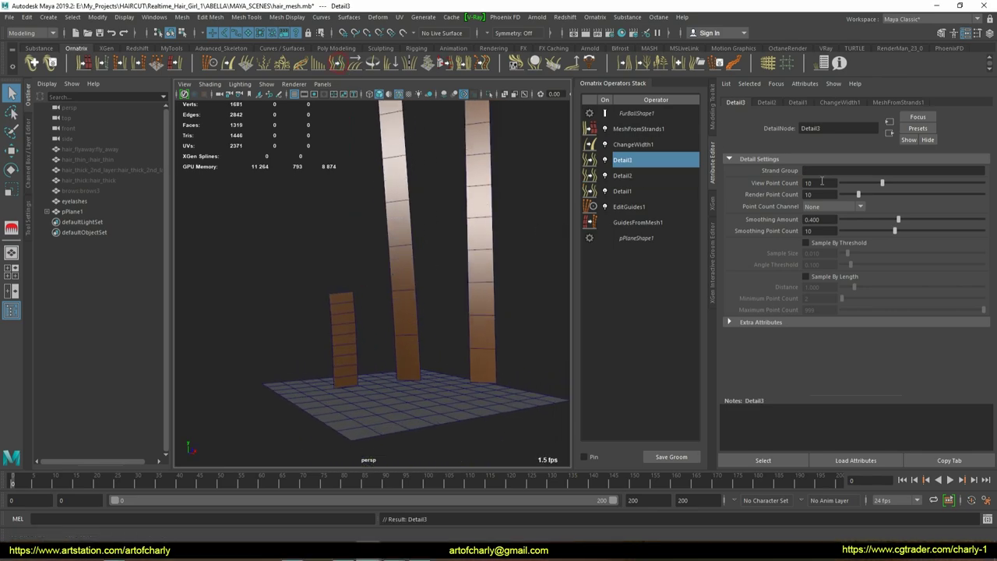
text(4)
key(Return)
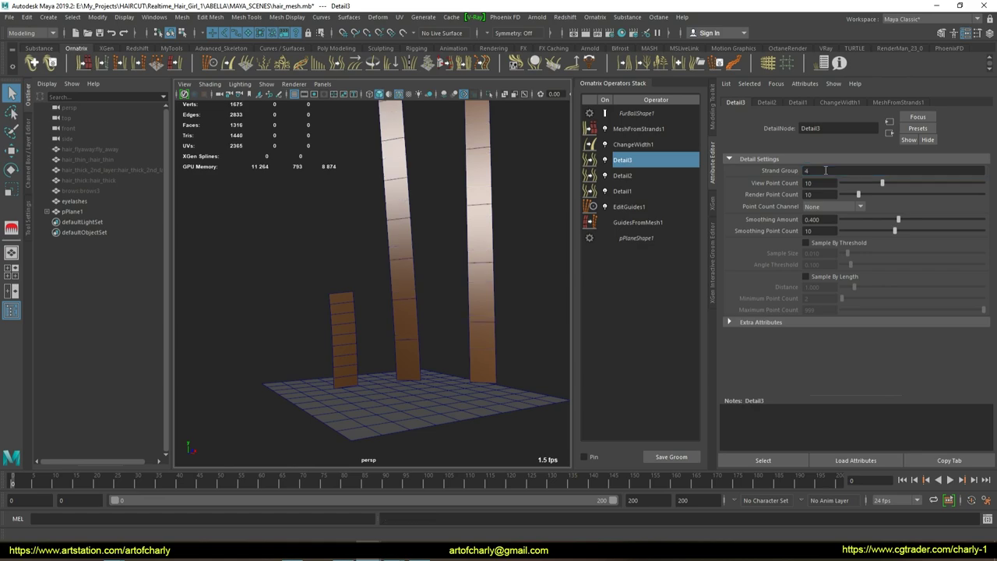
drag(857, 185, 868, 181)
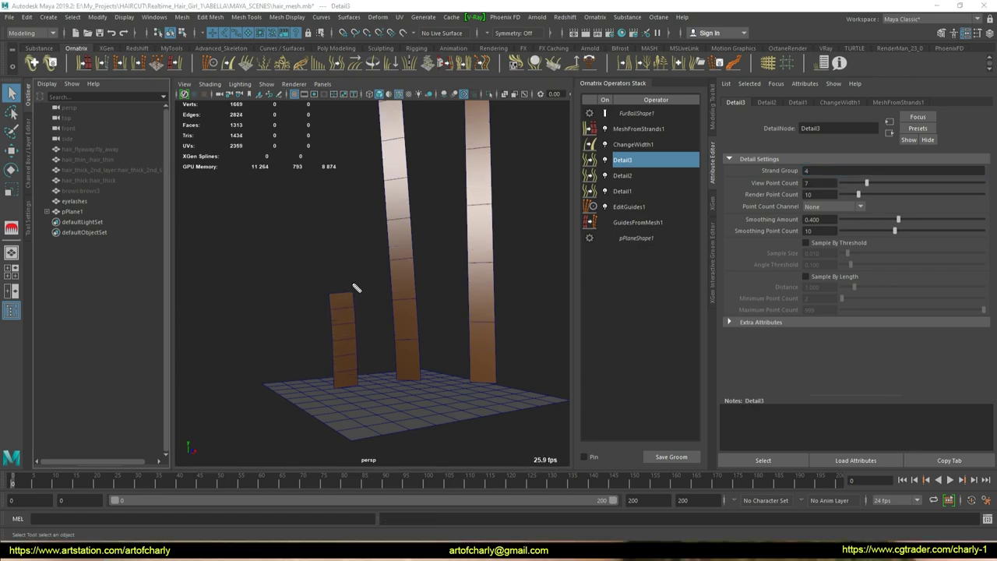
alt+drag(363, 289, 377, 290)
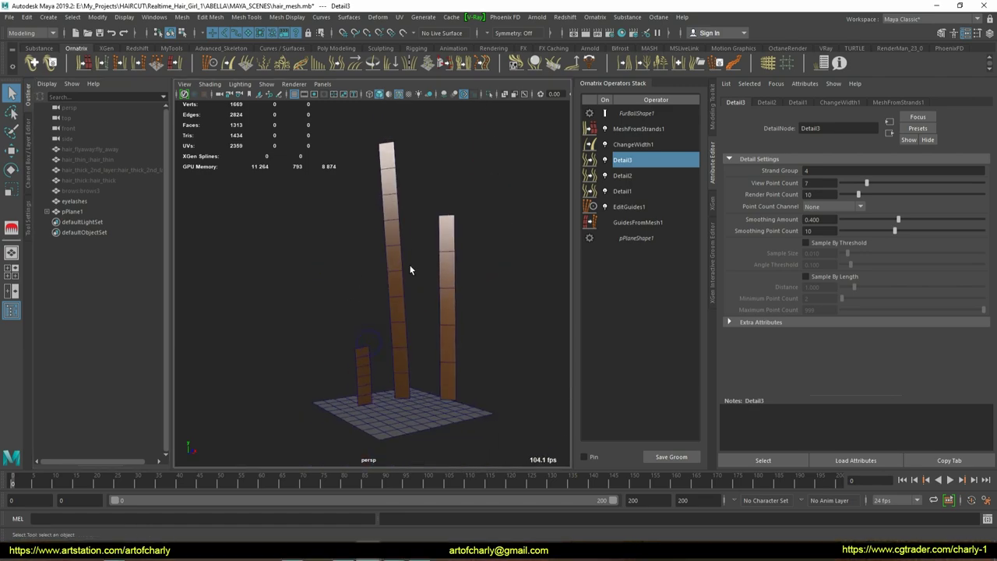
mouse_move(378, 290)
alt+right_down()
mouse_move(387, 327)
mouse_move(360, 293)
mouse_move(388, 324)
mouse_move(392, 352)
alt+right_up()
mouse_move(367, 320)
alt+mouse_down()
mouse_move(445, 316)
mouse_move(352, 316)
alt+mouse_up()
drag(865, 183, 861, 184)
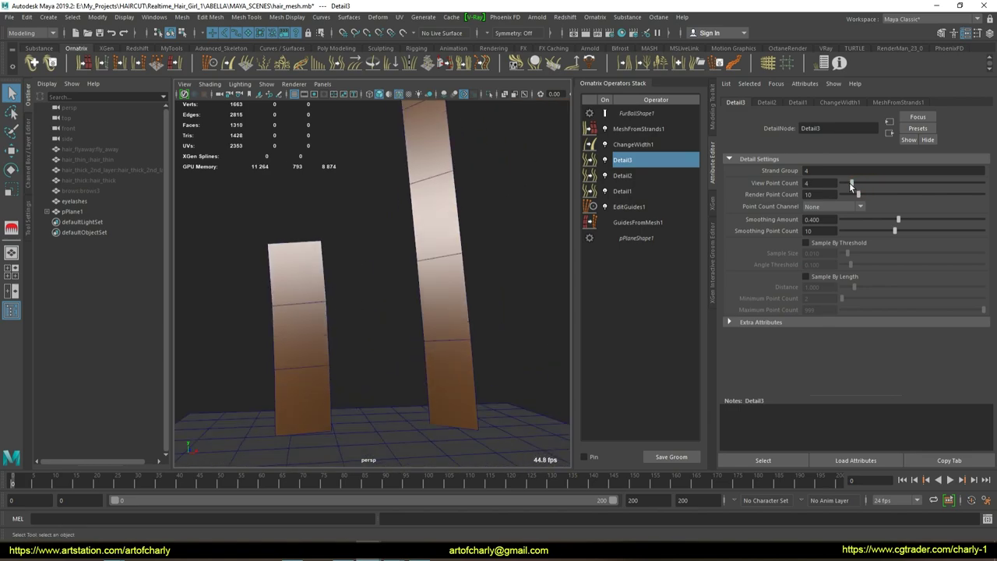
alt+drag(367, 258, 345, 252)
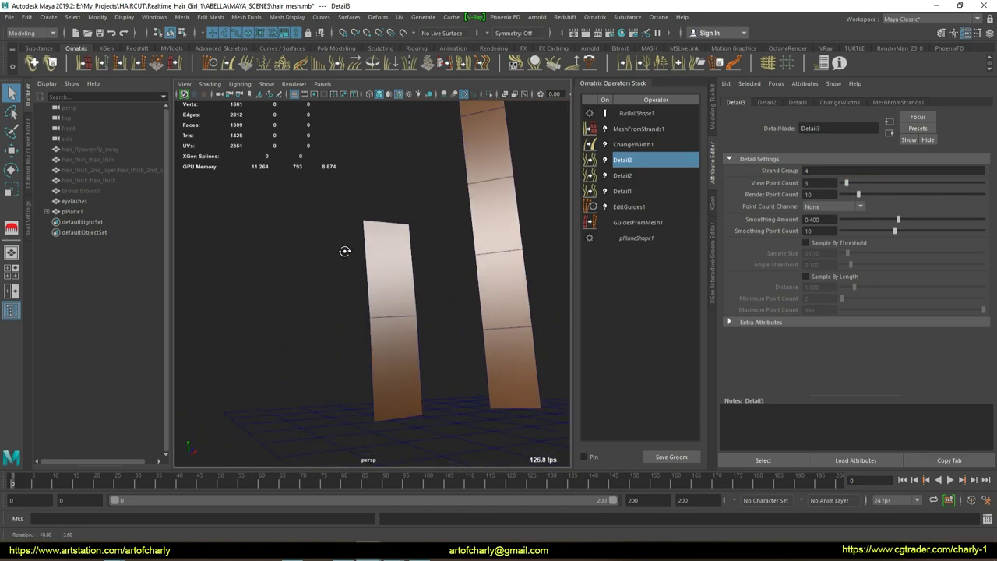
drag(846, 182, 841, 183)
mouse_move(407, 316)
alt+mouse_down()
mouse_move(376, 336)
mouse_move(383, 294)
mouse_move(397, 323)
alt+mouse_up()
click(74, 201)
key(f)
mouse_move(356, 261)
alt+right_down()
mouse_move(415, 362)
mouse_move(422, 345)
alt+right_up()
mouse_move(422, 345)
alt+mouse_down()
mouse_move(369, 363)
mouse_move(378, 271)
mouse_move(385, 291)
alt+mouse_up()
alt+right_drag(385, 291, 387, 316)
drag(366, 303, 434, 308)
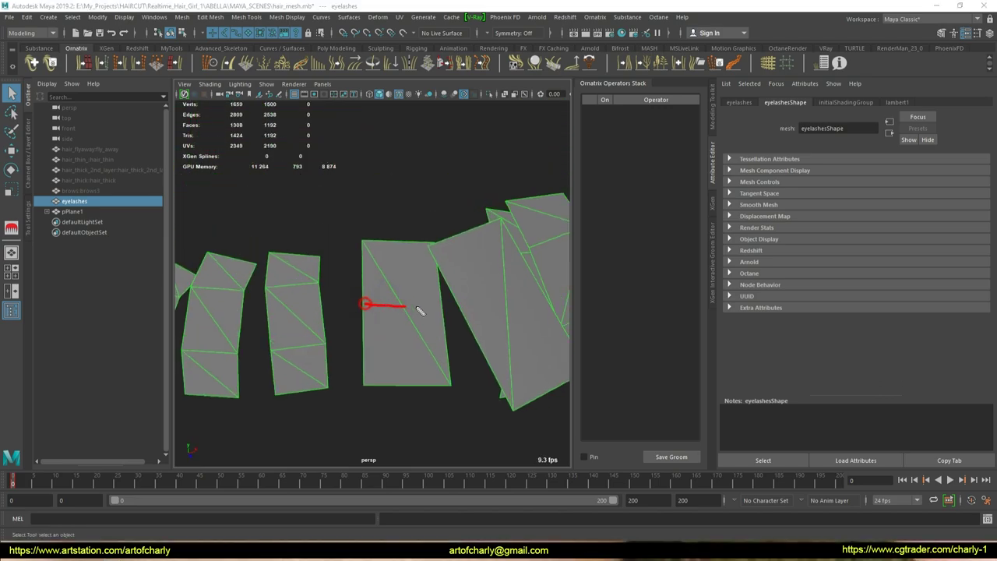
mouse_move(367, 248)
mouse_down()
mouse_move(445, 378)
mouse_move(378, 251)
mouse_move(433, 434)
mouse_move(452, 389)
mouse_up()
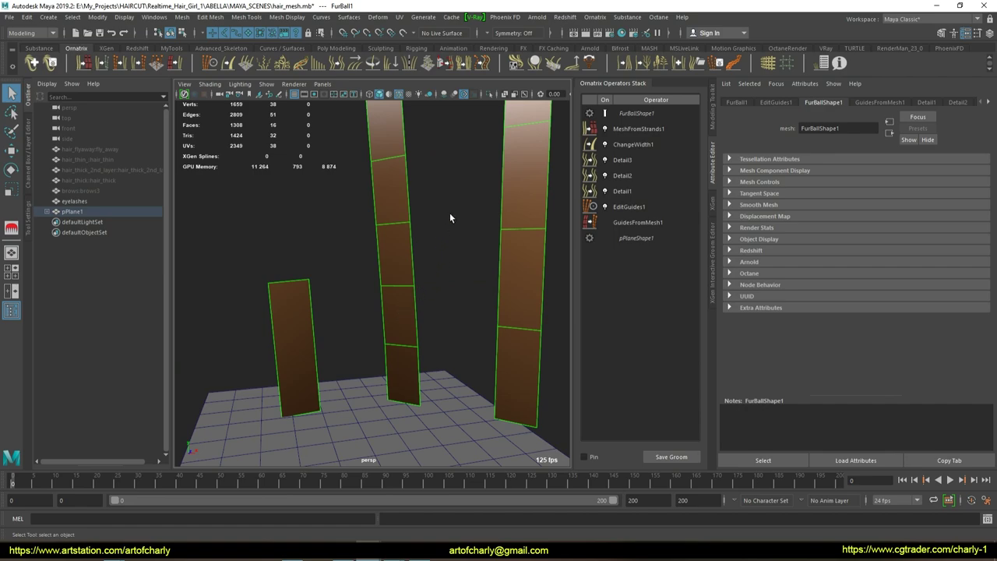
alt+drag(450, 218, 439, 299)
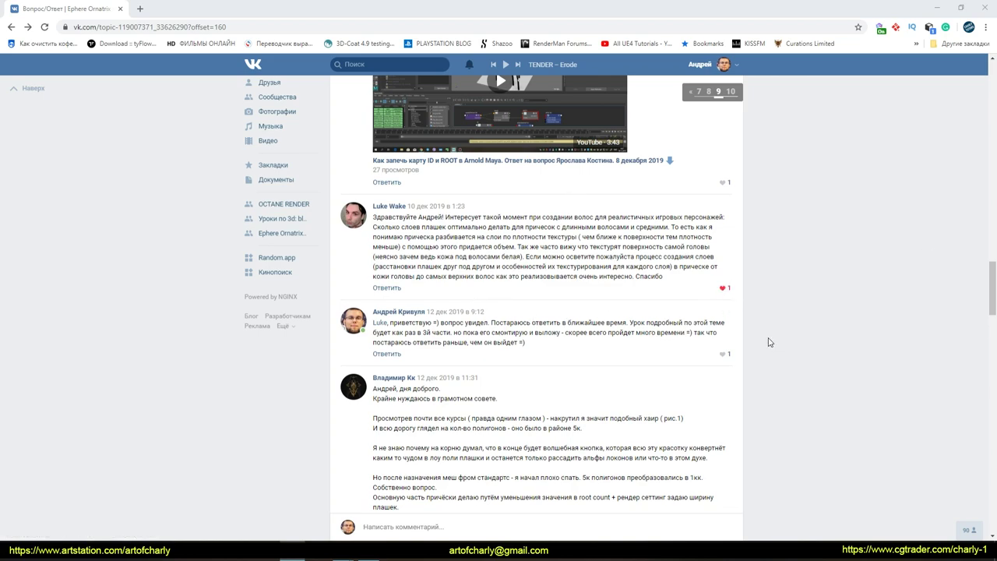
Step: Scroll the VK thread to the hair-card layering question and highlight its full text
scroll(356, 206, down, 2)
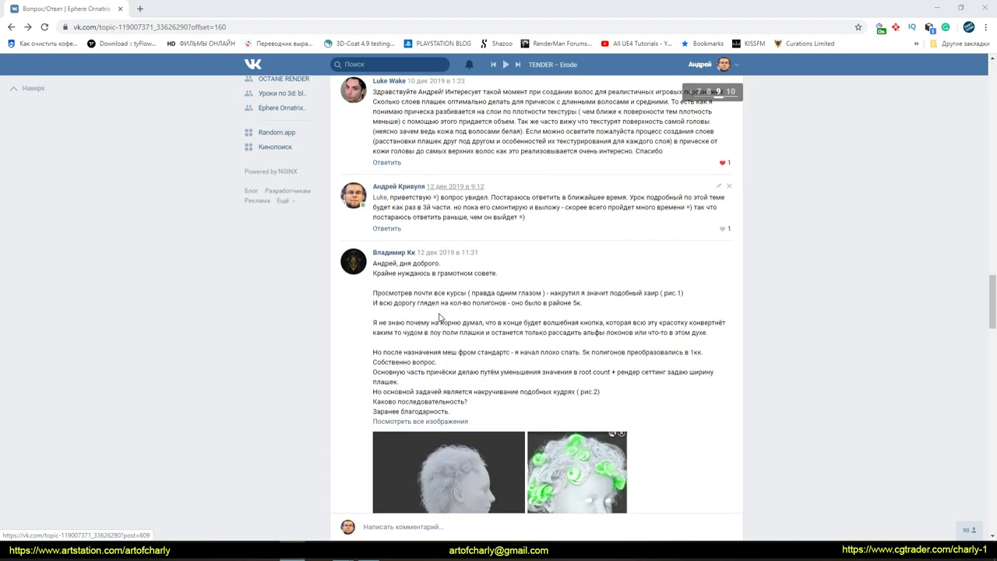
drag(372, 215, 430, 228)
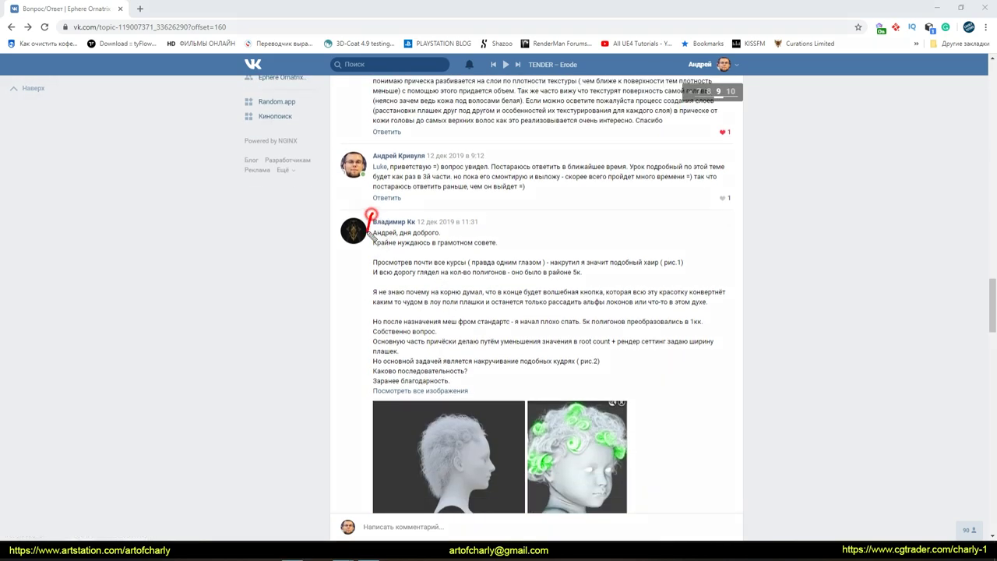
key(Escape)
scroll(521, 312, down, 2)
scroll(436, 296, up, 2)
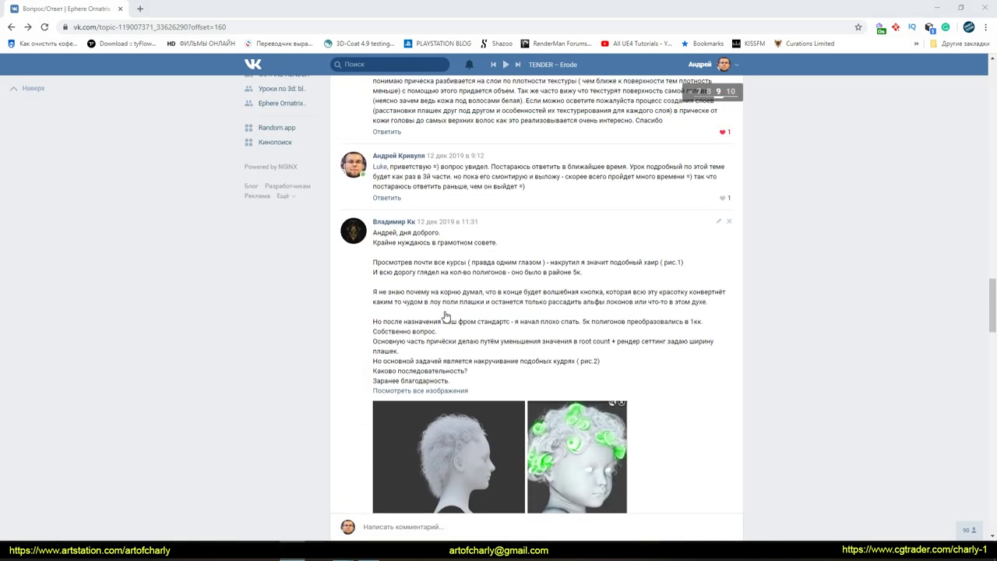
scroll(490, 319, up, 1)
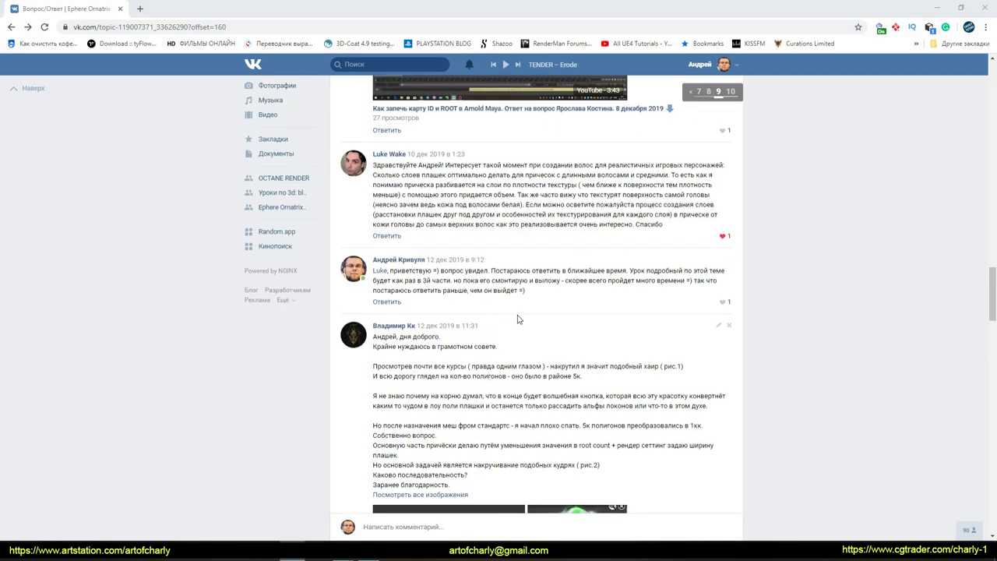
scroll(518, 319, up, 2)
scroll(578, 324, down, 2)
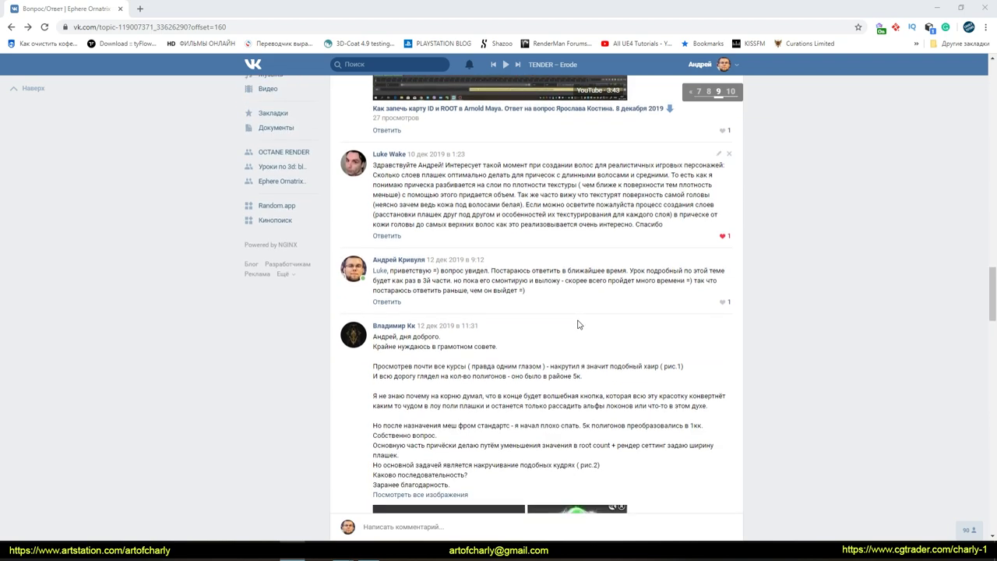
scroll(578, 324, up, 1)
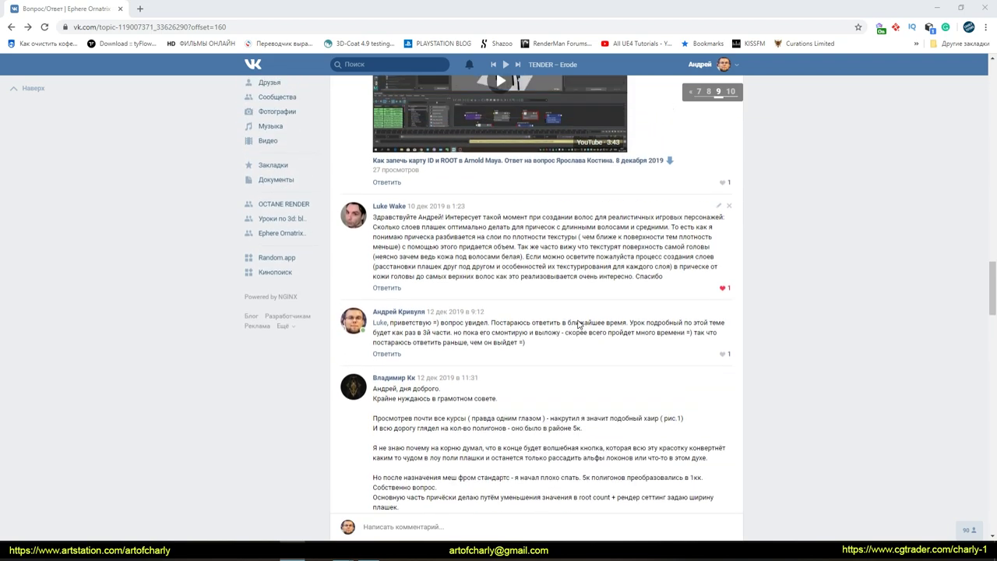
scroll(578, 324, down, 1)
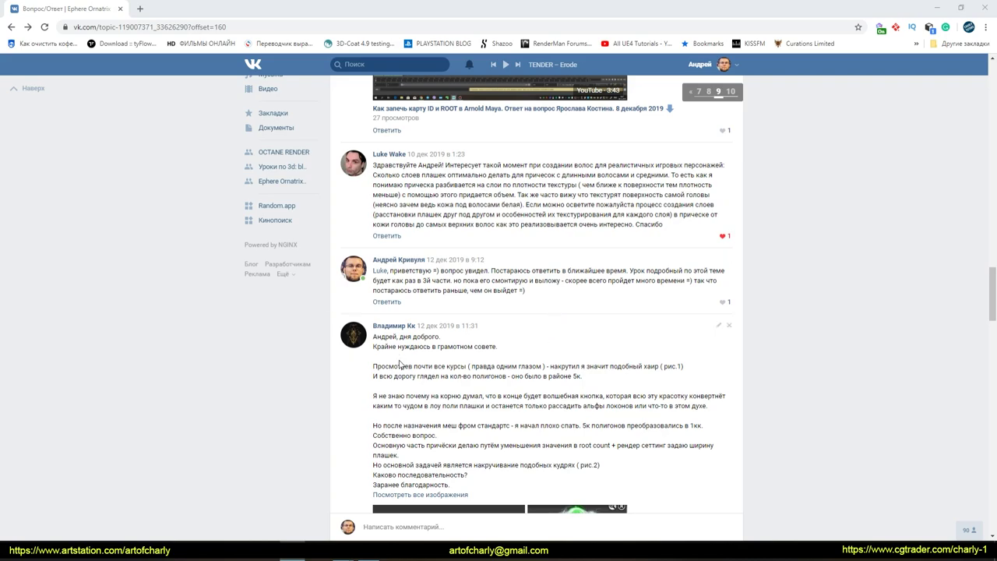
scroll(400, 364, down, 8)
scroll(526, 371, up, 4)
scroll(526, 371, up, 6)
mouse_move(545, 195)
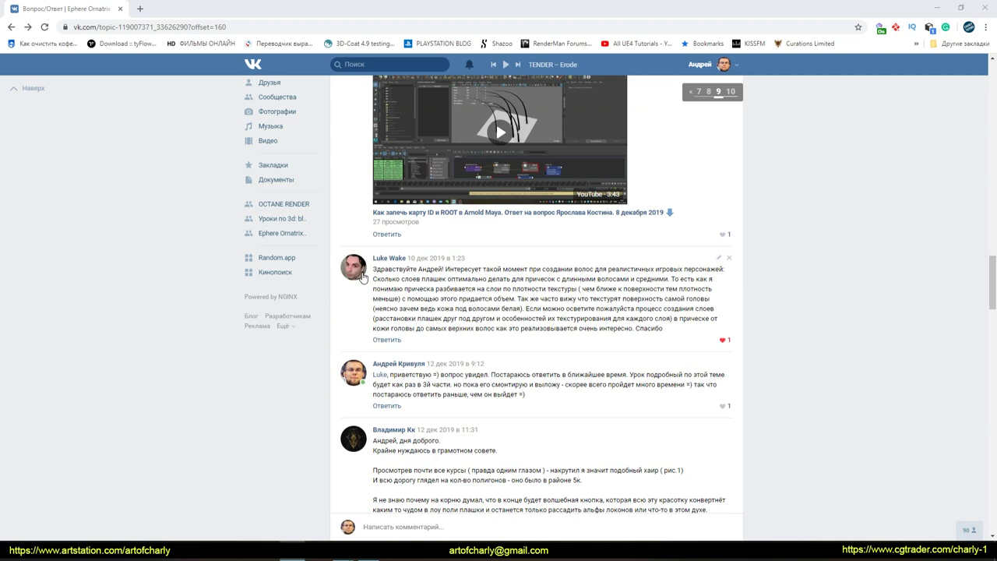
mouse_move(545, 296)
drag(375, 272, 662, 335)
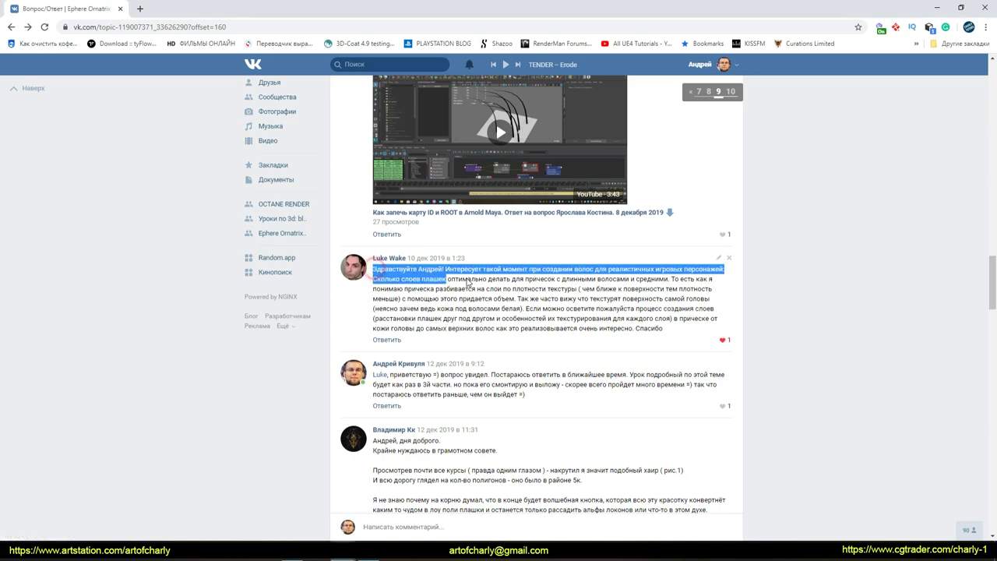
click(664, 332)
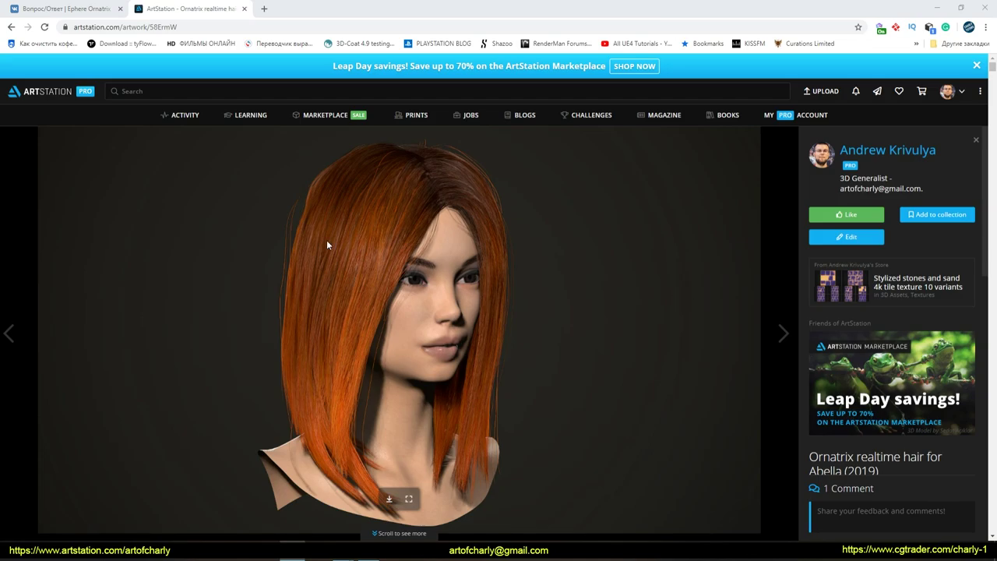
Step: Sketch red marks over the cap, thick, thick 2, thin and fly away examples, then clear them
scroll(336, 264, down, 7)
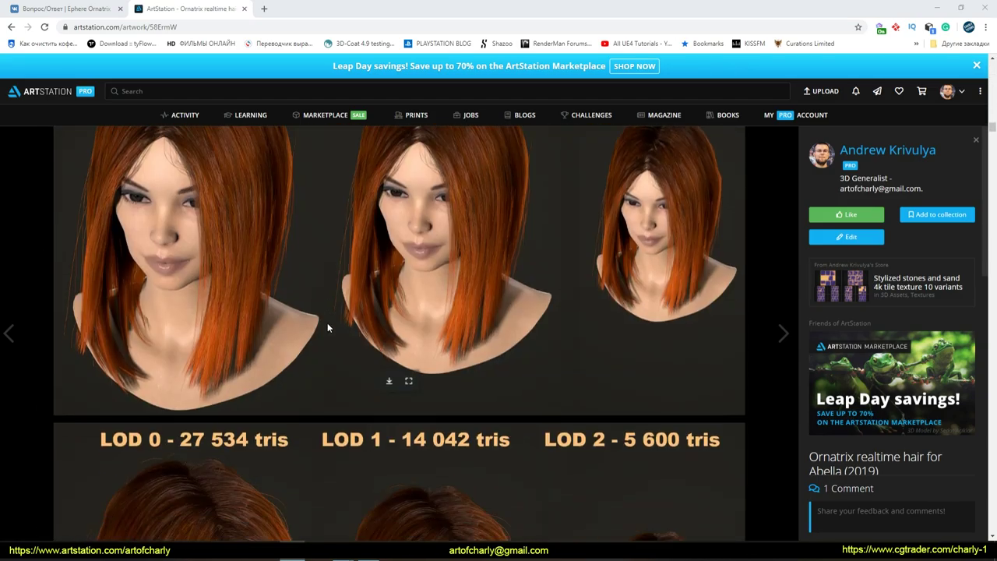
scroll(327, 327, down, 1)
scroll(303, 342, down, 5)
scroll(322, 345, down, 3)
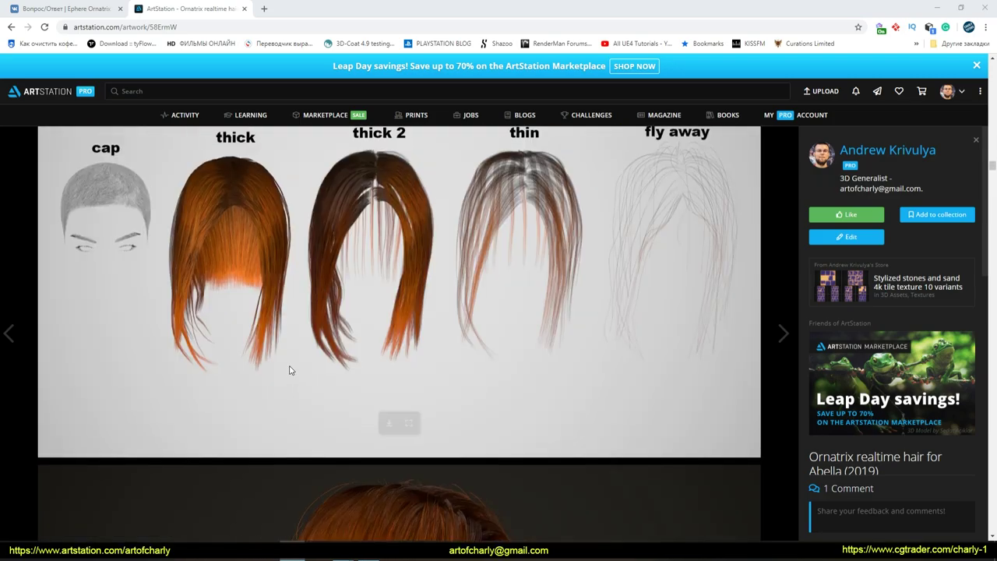
scroll(288, 369, up, 1)
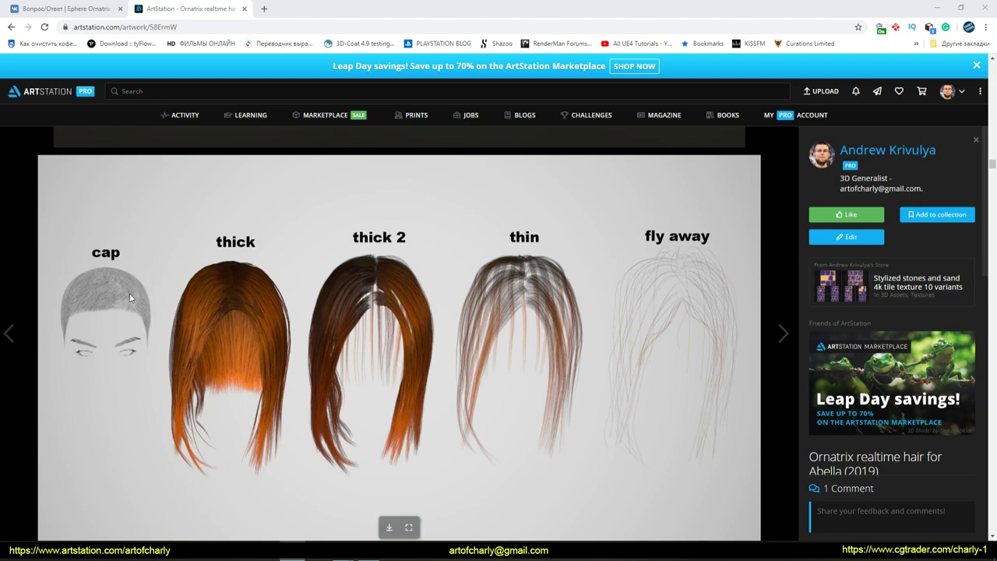
drag(70, 245, 87, 254)
drag(235, 271, 235, 308)
drag(380, 259, 387, 296)
drag(530, 251, 533, 273)
drag(676, 253, 672, 277)
mouse_move(410, 250)
mouse_down()
mouse_move(331, 353)
mouse_move(355, 435)
mouse_up()
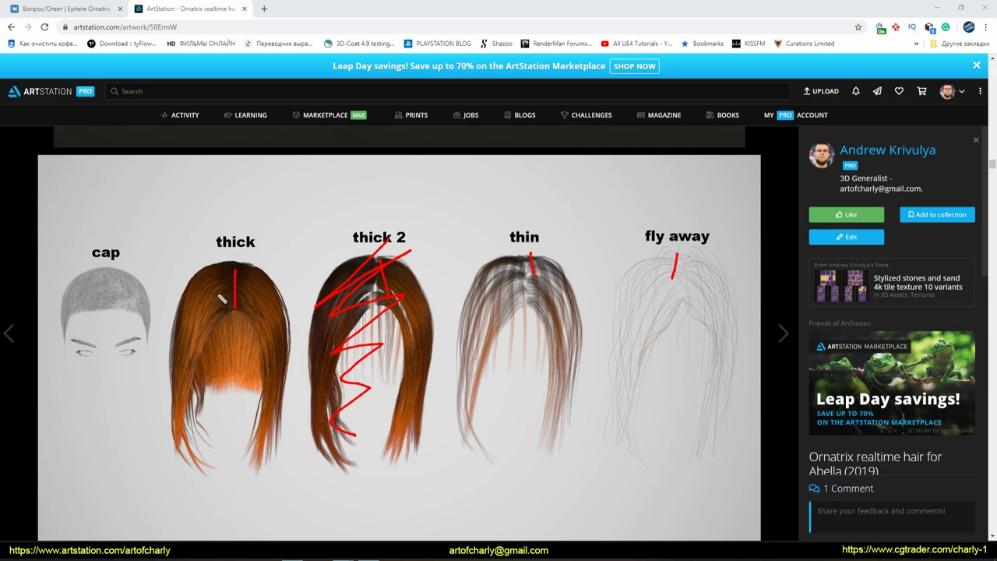
key(Escape)
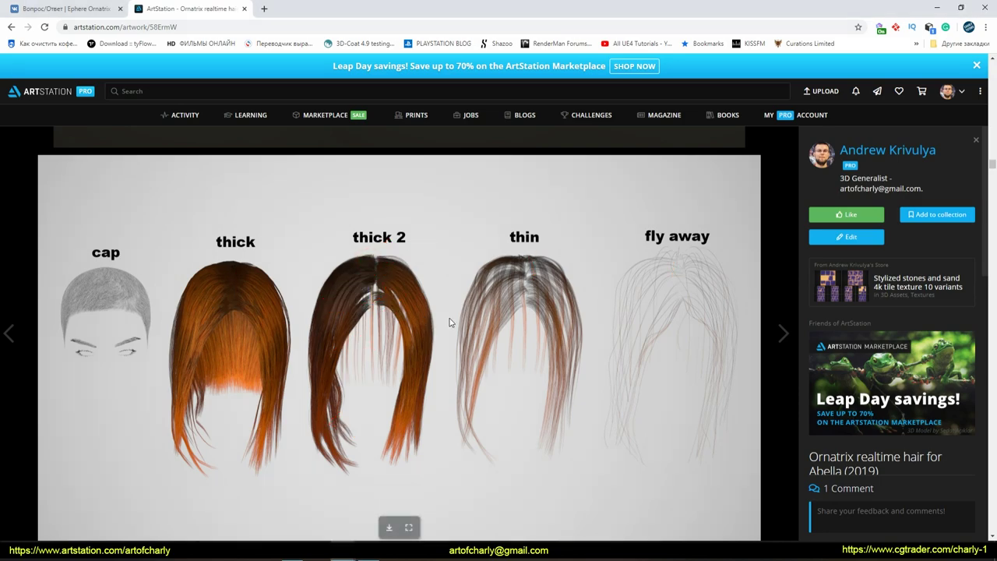
Step: Scroll further down the ArtStation hair-layer artwork page
scroll(449, 322, down, 10)
scroll(457, 354, up, 2)
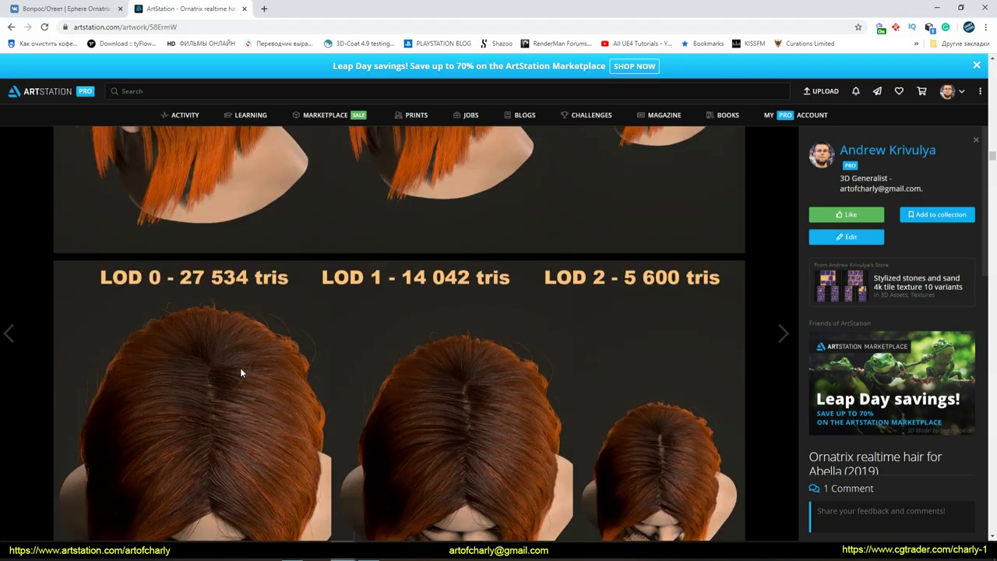
scroll(312, 327, down, 2)
scroll(591, 265, down, 1)
scroll(545, 280, down, 3)
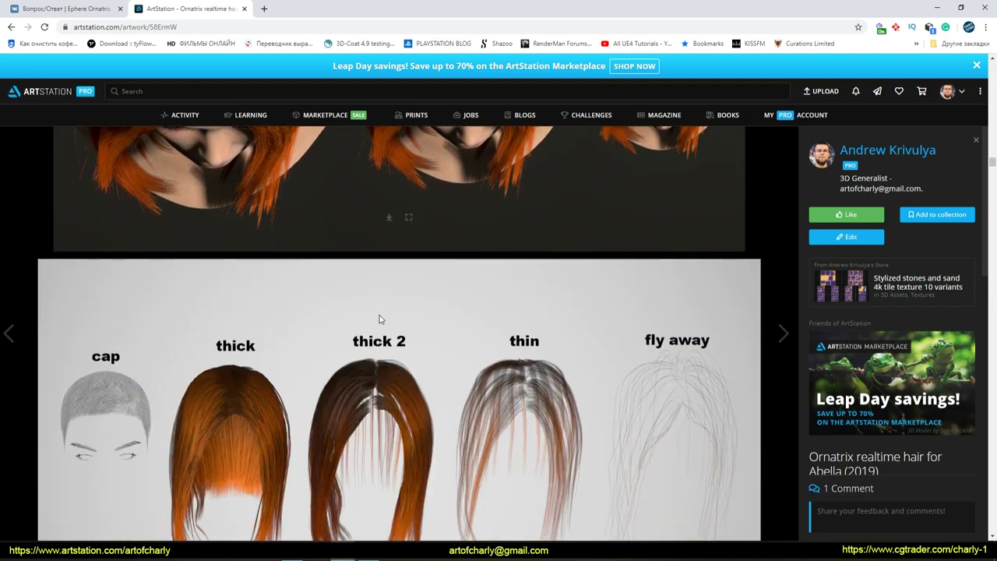
scroll(380, 318, down, 2)
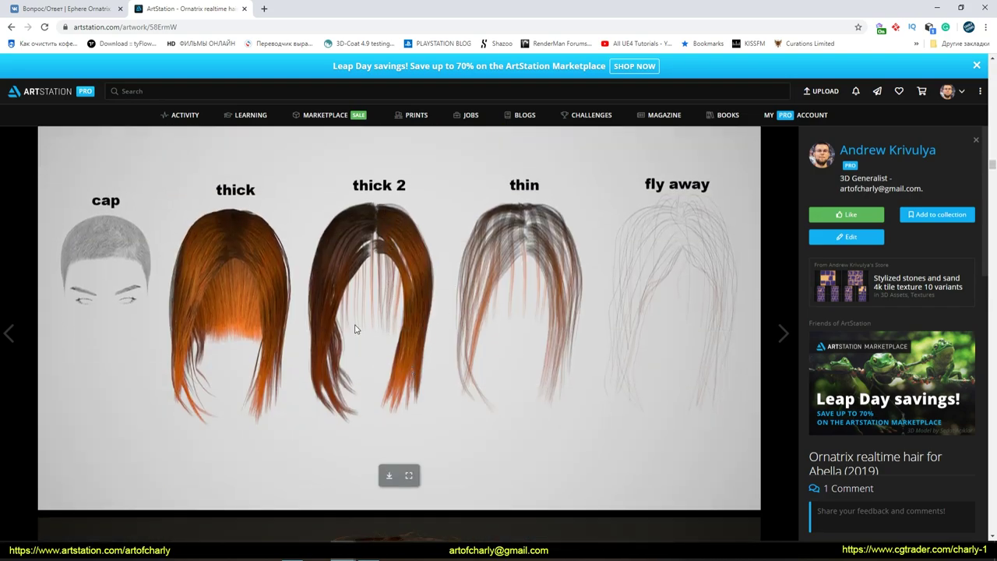
Step: Annotate the upper thick, thick 2 and fly away hair layers in red, then clear it
click(73, 8)
mouse_move(514, 292)
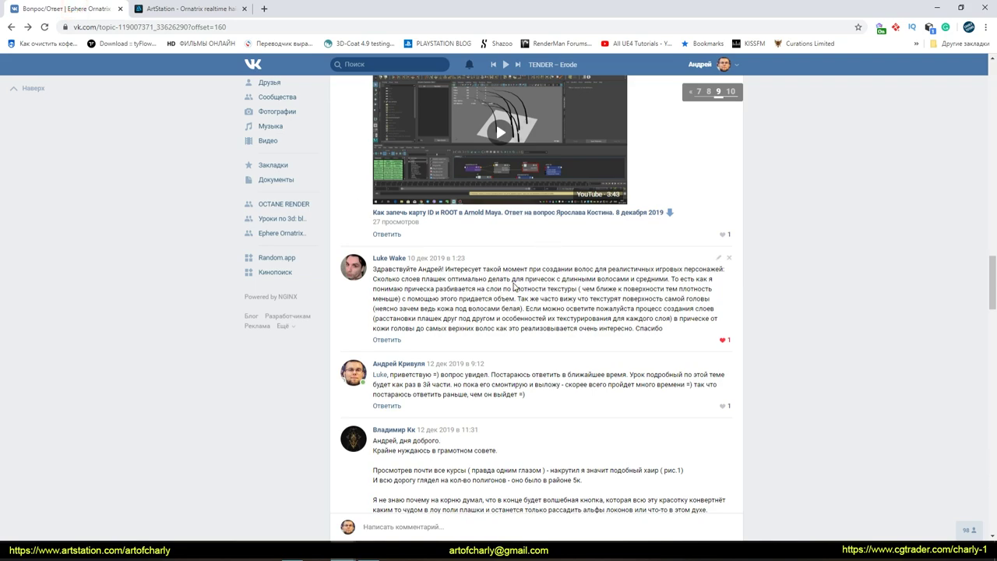
key(ctrl+Tab)
mouse_move(348, 197)
mouse_down()
mouse_move(366, 287)
mouse_move(418, 185)
mouse_up()
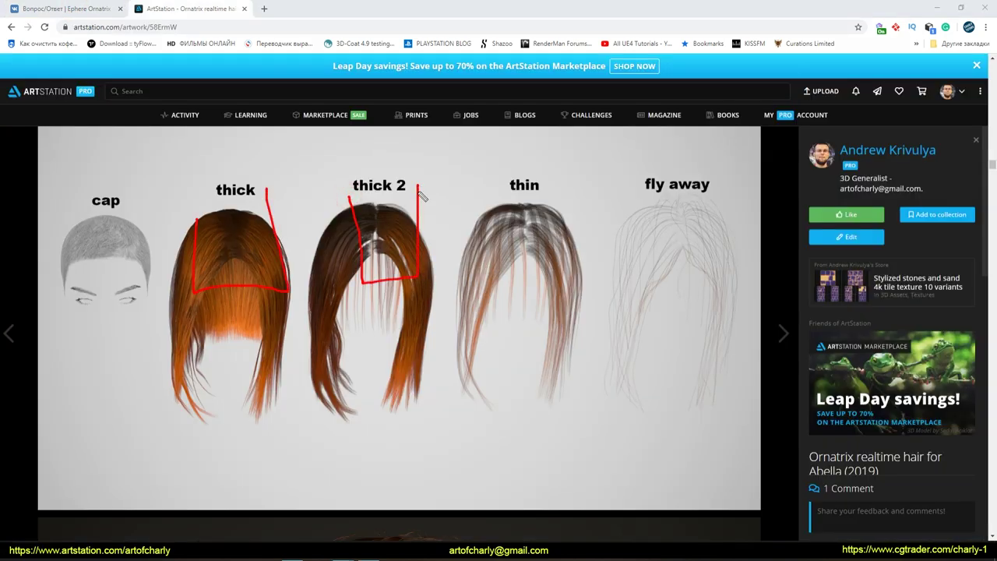
drag(504, 195, 543, 249)
drag(660, 201, 675, 263)
mouse_move(715, 225)
mouse_down()
mouse_move(628, 228)
mouse_move(736, 188)
mouse_move(767, 210)
mouse_up()
key(Escape)
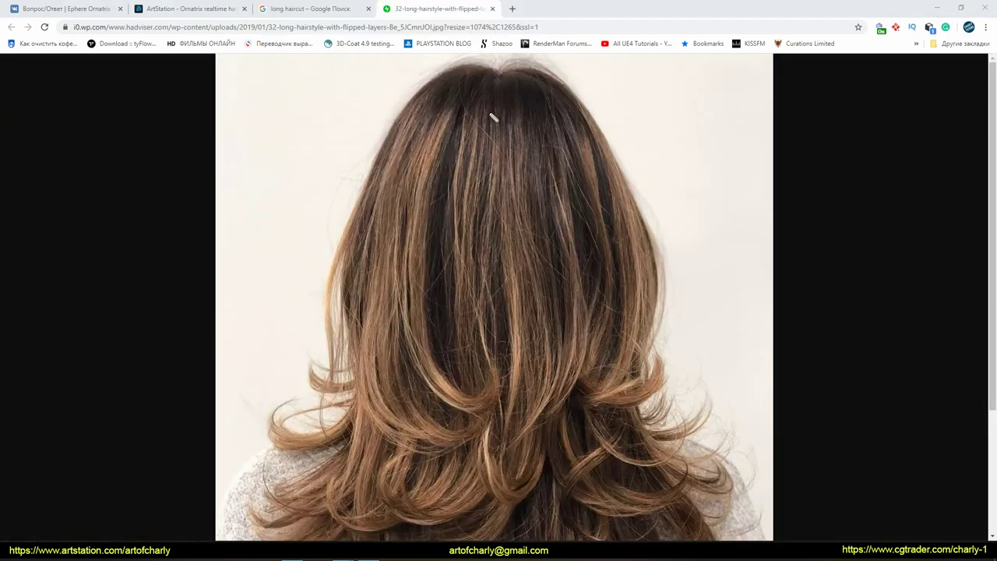
Step: Mark the parting and trace lock directions over the long-hair reference photo
mouse_move(460, 81)
mouse_down()
mouse_move(505, 152)
mouse_move(507, 234)
mouse_up()
drag(401, 271, 475, 294)
drag(451, 240, 403, 310)
drag(366, 145, 325, 239)
drag(580, 109, 624, 190)
drag(511, 67, 565, 97)
drag(640, 201, 662, 302)
drag(679, 361, 679, 385)
drag(705, 407, 738, 445)
drag(407, 339, 471, 419)
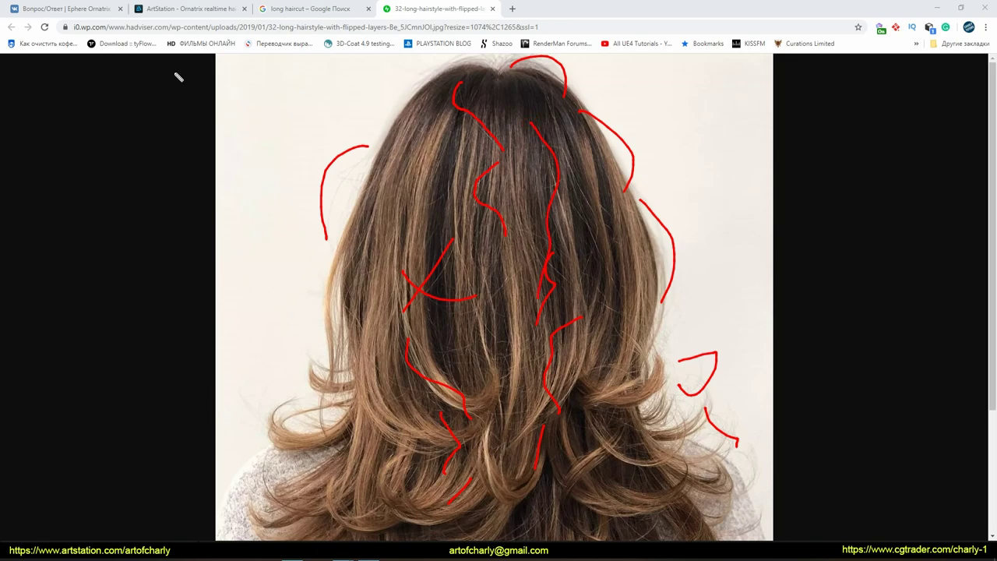
Step: Box the cap layer and sketch strand lines over the thick, thick 2 and thin hair
click(187, 9)
mouse_move(55, 209)
mouse_down()
mouse_move(147, 304)
mouse_move(131, 327)
mouse_up()
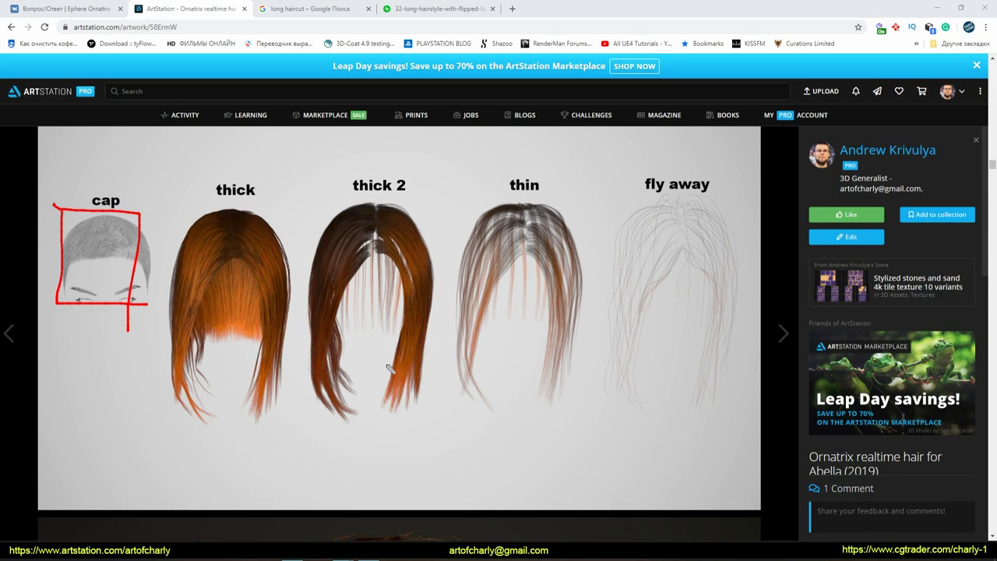
drag(206, 237, 180, 335)
drag(231, 253, 244, 283)
drag(258, 243, 270, 284)
drag(341, 211, 320, 261)
drag(382, 208, 409, 234)
drag(403, 269, 414, 342)
drag(485, 210, 484, 243)
drag(514, 222, 566, 277)
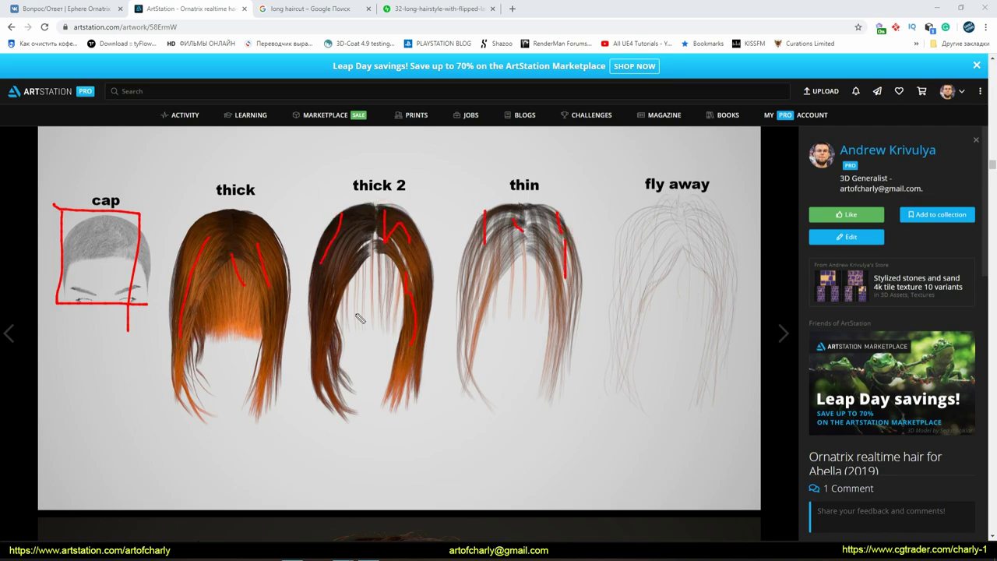
mouse_move(101, 218)
mouse_down()
mouse_move(117, 218)
mouse_move(170, 310)
mouse_up()
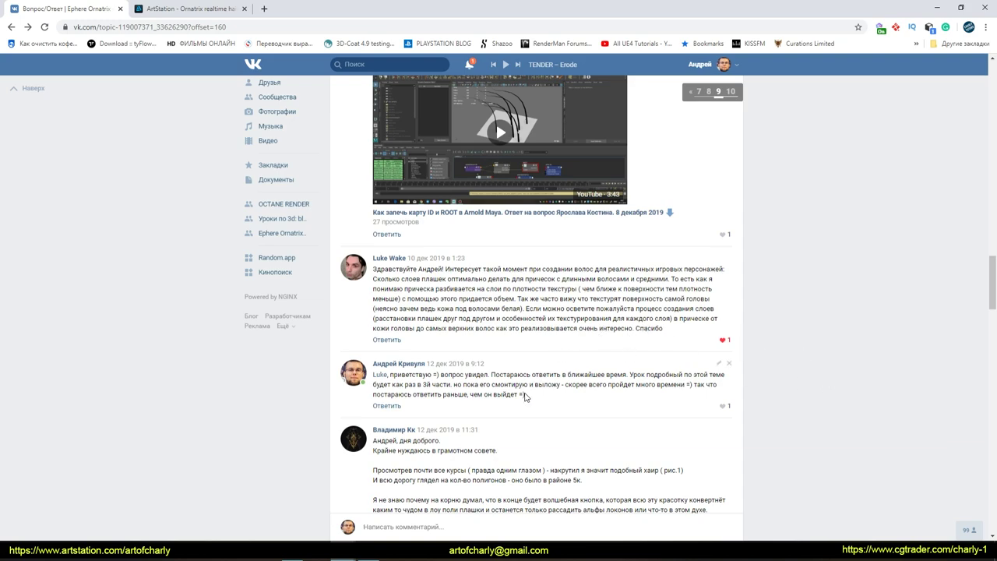
Step: Scroll to the curly-hair comment and enlarge its first attached image twice
scroll(436, 339, down, 1)
scroll(451, 335, down, 2)
scroll(467, 331, down, 1)
scroll(431, 373, up, 1)
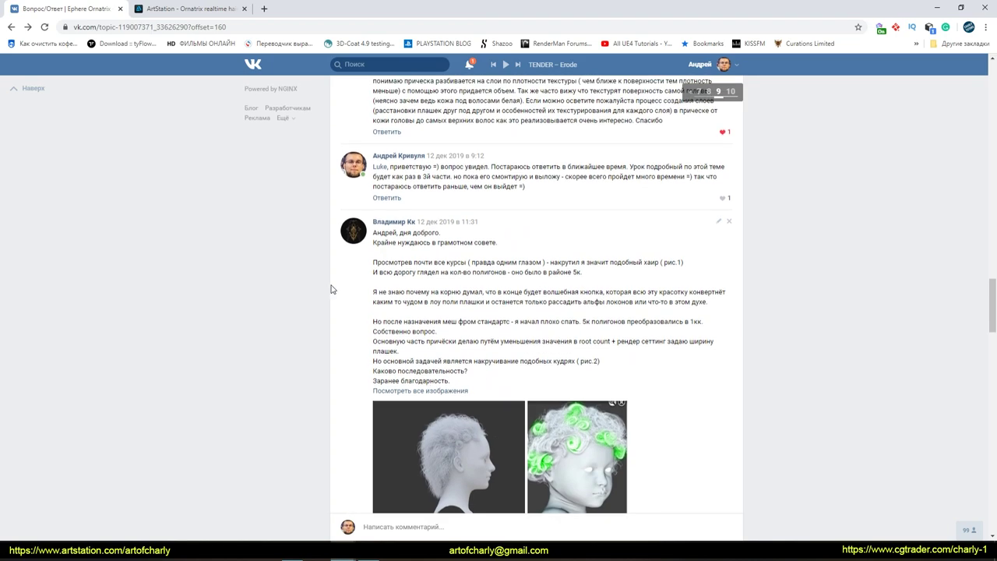
scroll(420, 328, up, 2)
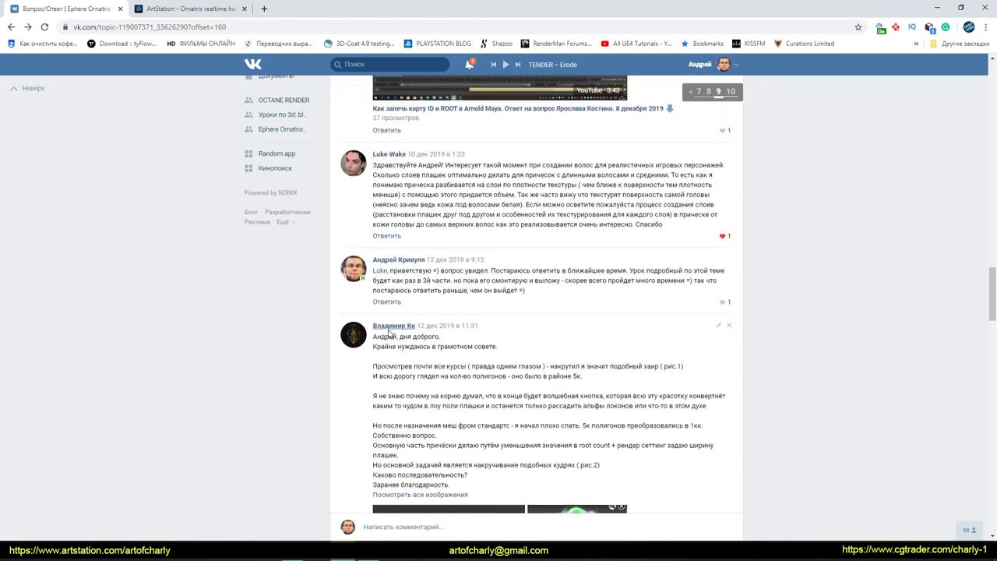
scroll(467, 242, down, 3)
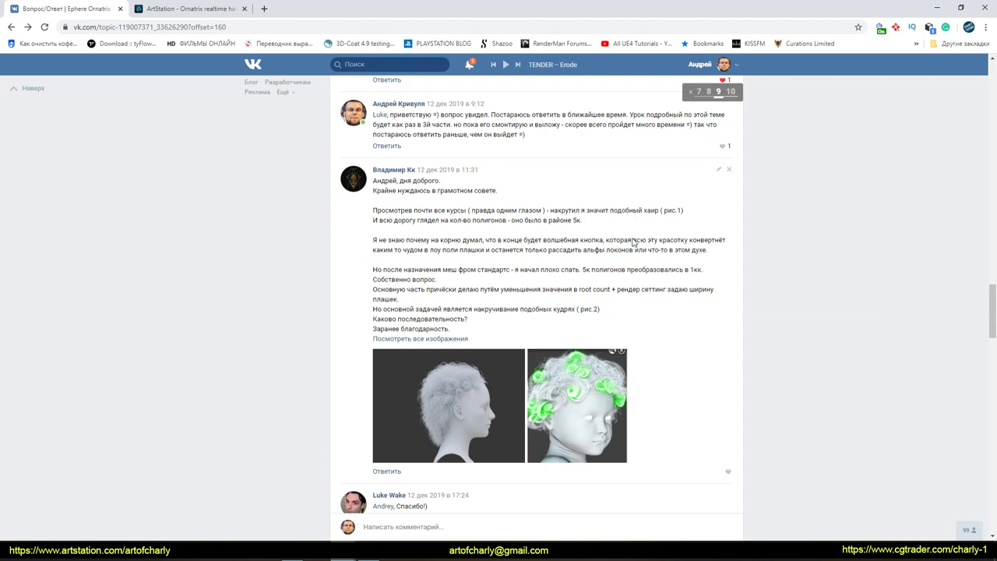
click(483, 390)
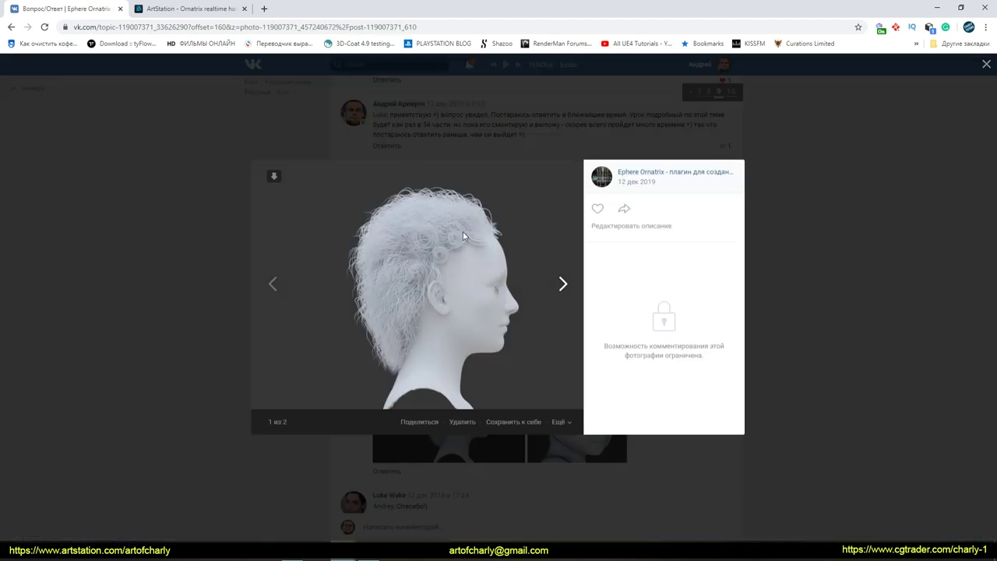
click(806, 272)
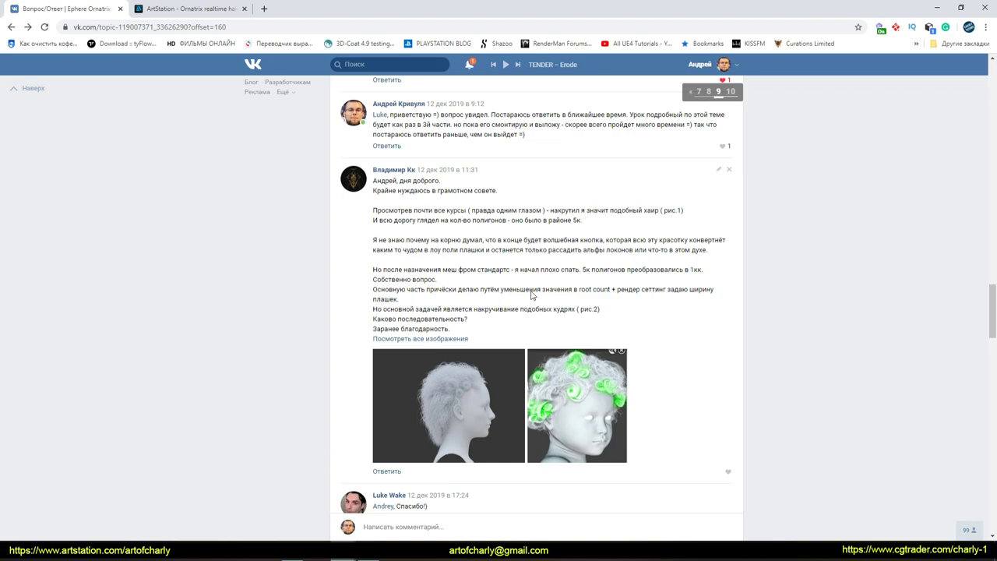
click(462, 389)
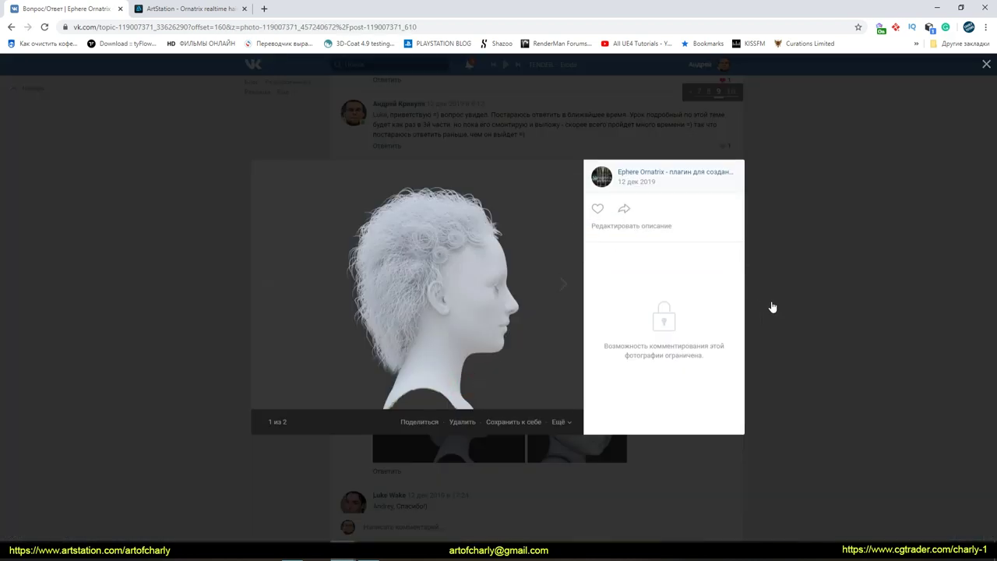
click(808, 315)
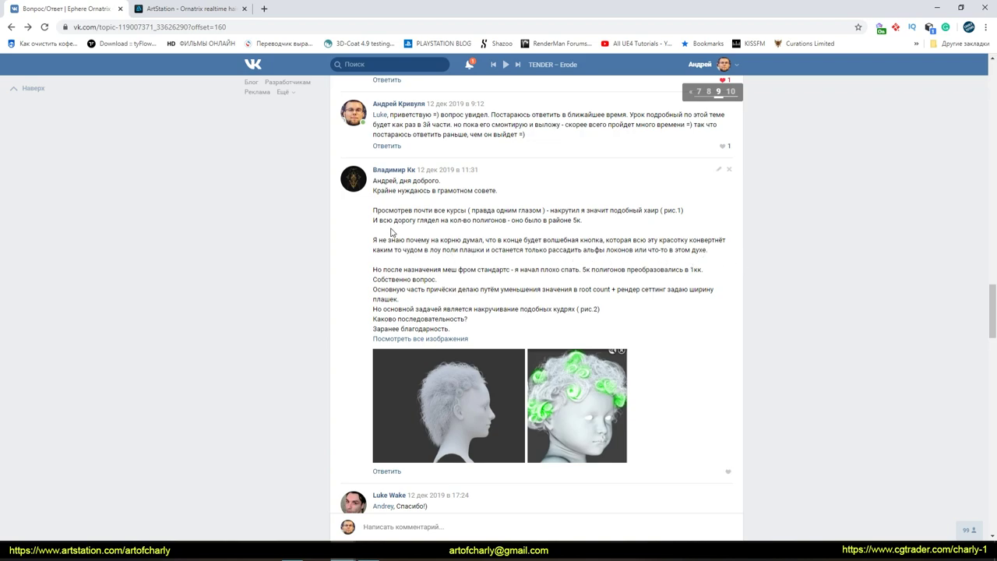
Step: Highlight the paragraph about converting to low-poly cards and re-inspect the first image
drag(374, 243, 722, 257)
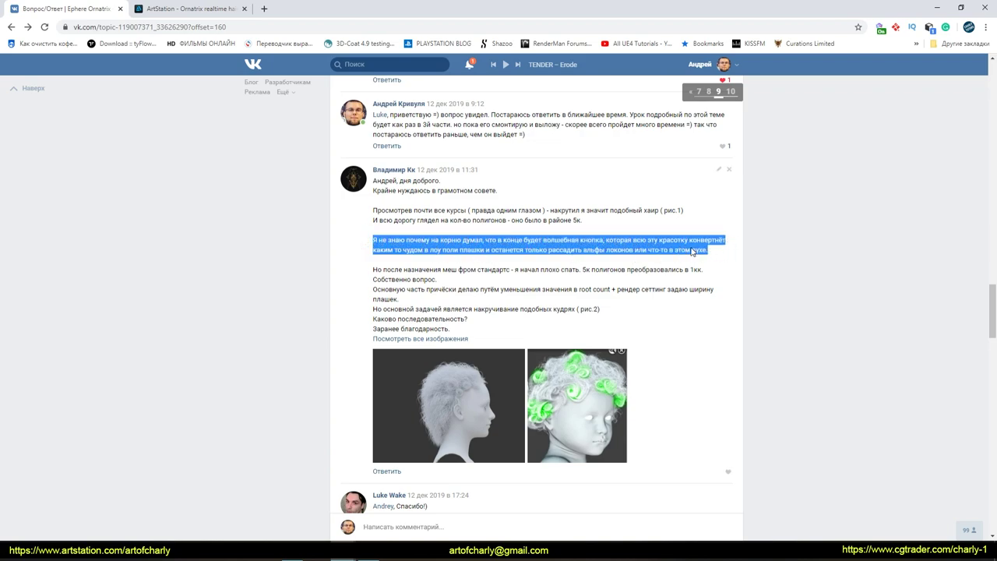
click(468, 380)
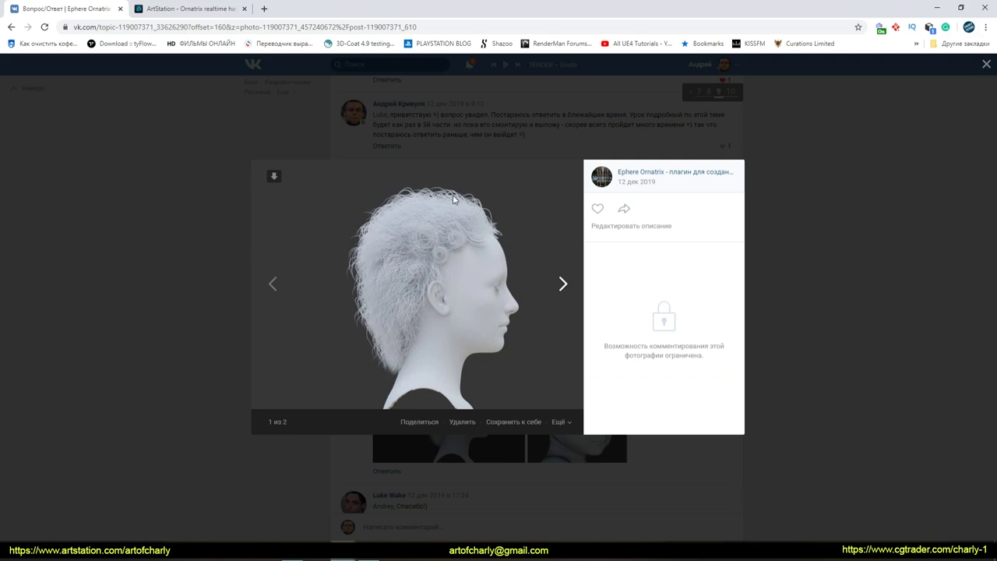
key(Escape)
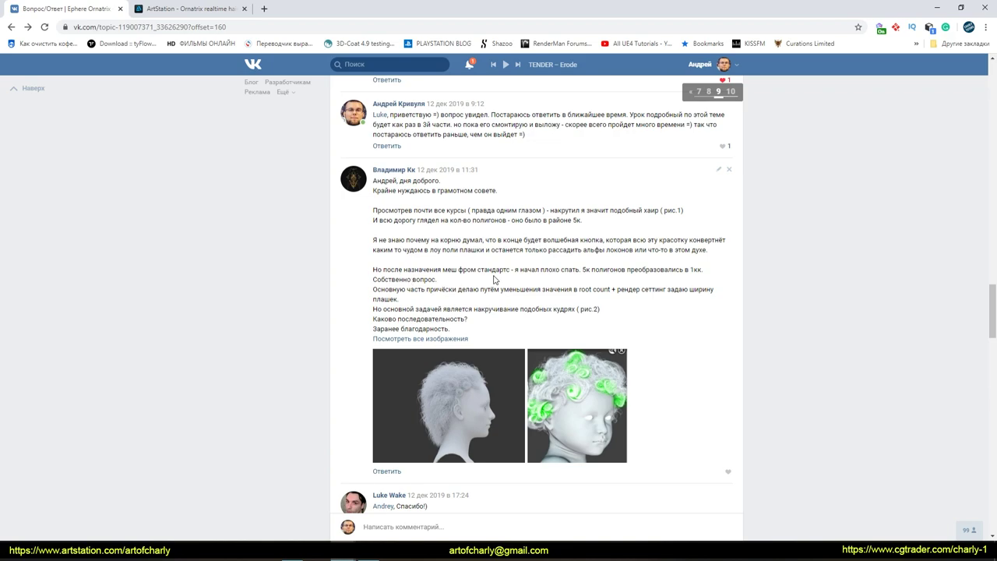
click(506, 397)
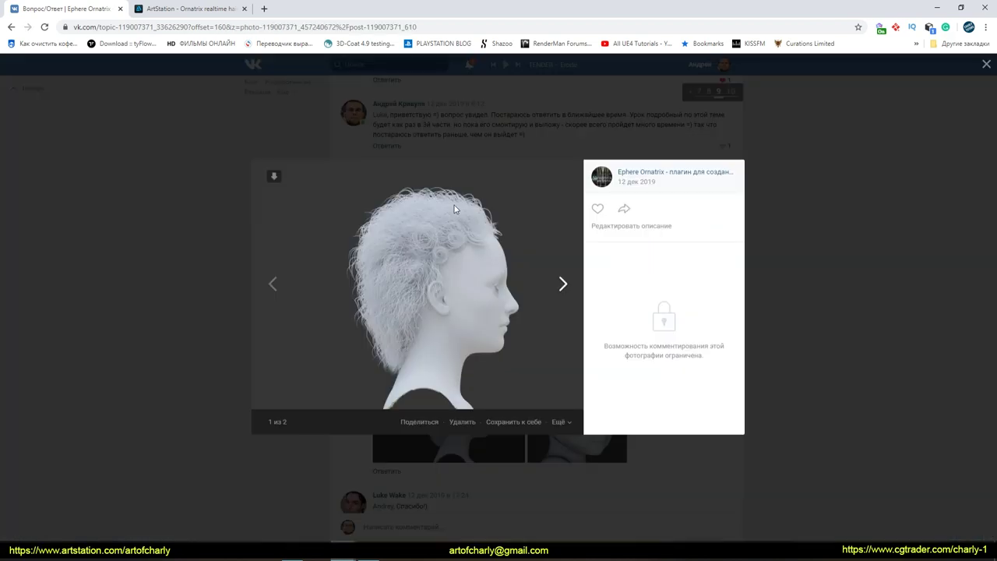
click(833, 267)
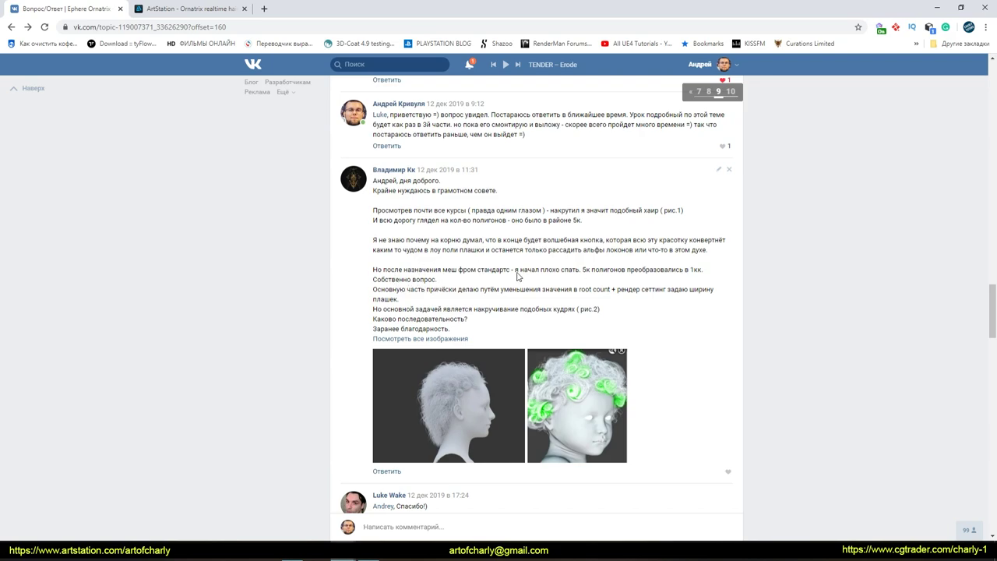
key(ctrl+Tab)
Step: Draw a red arrow across the hair layers from thick to fly away
drag(71, 331, 167, 406)
mouse_move(201, 315)
mouse_down()
mouse_move(337, 403)
mouse_move(342, 334)
mouse_move(435, 376)
mouse_up()
key(Escape)
mouse_move(226, 351)
mouse_down()
mouse_move(677, 351)
mouse_move(637, 387)
mouse_up()
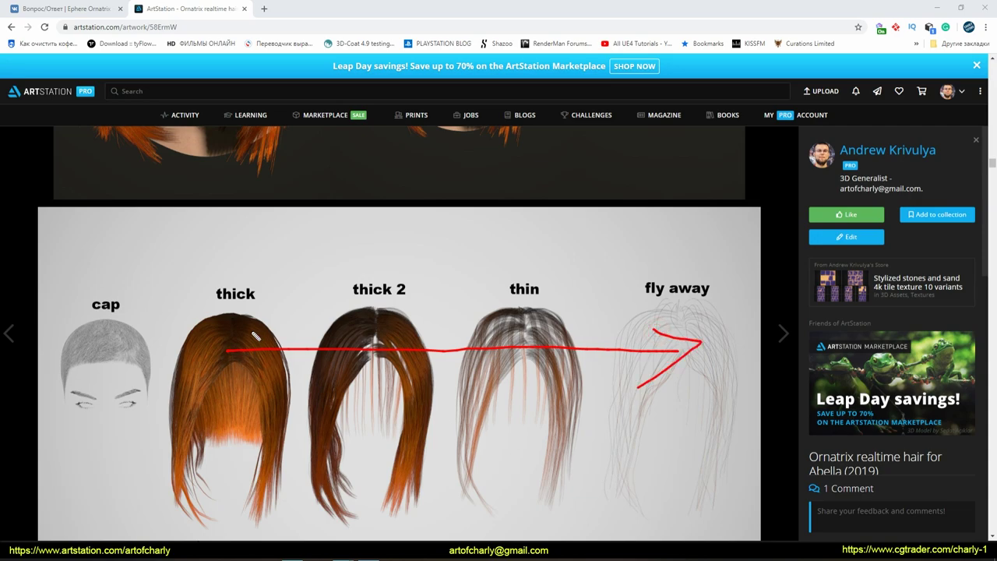
Step: Trace S-shaped curls over the green-highlighted curly-hair image, clearing each sketch
key(ctrl+Tab)
mouse_move(431, 184)
mouse_down()
mouse_move(402, 212)
mouse_move(418, 223)
mouse_up()
mouse_move(418, 154)
mouse_down()
mouse_move(455, 145)
mouse_move(433, 183)
mouse_up()
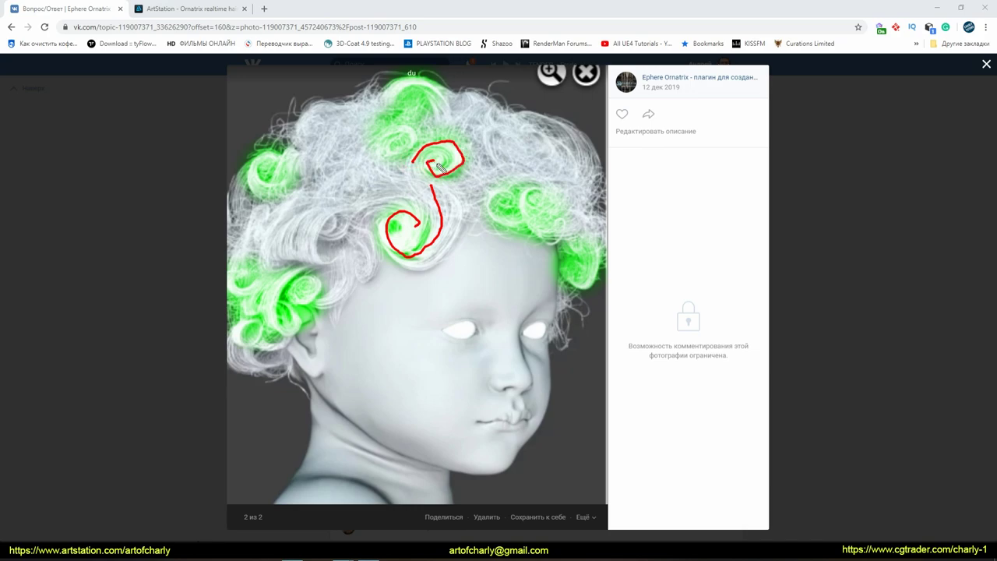
key(Escape)
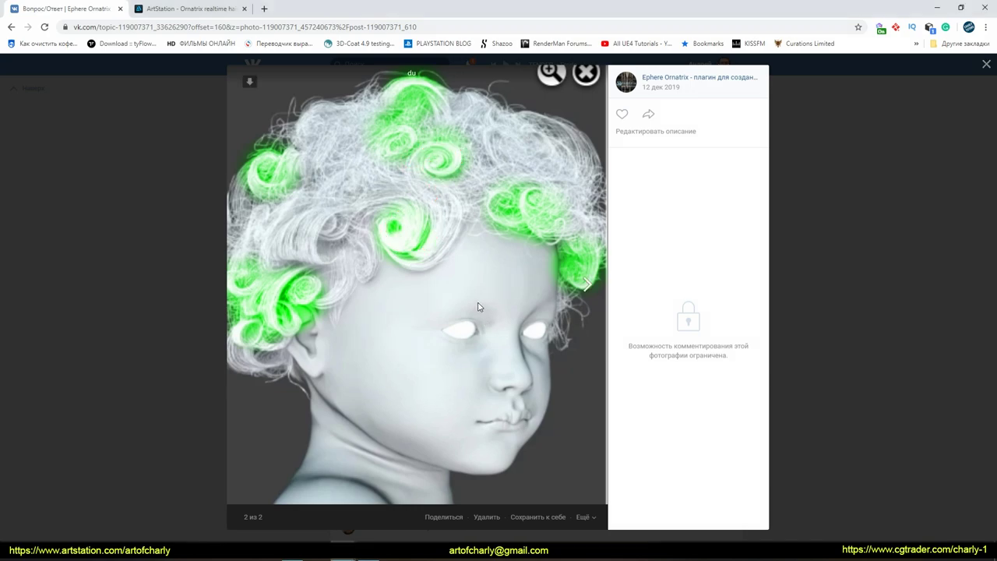
drag(303, 266, 290, 311)
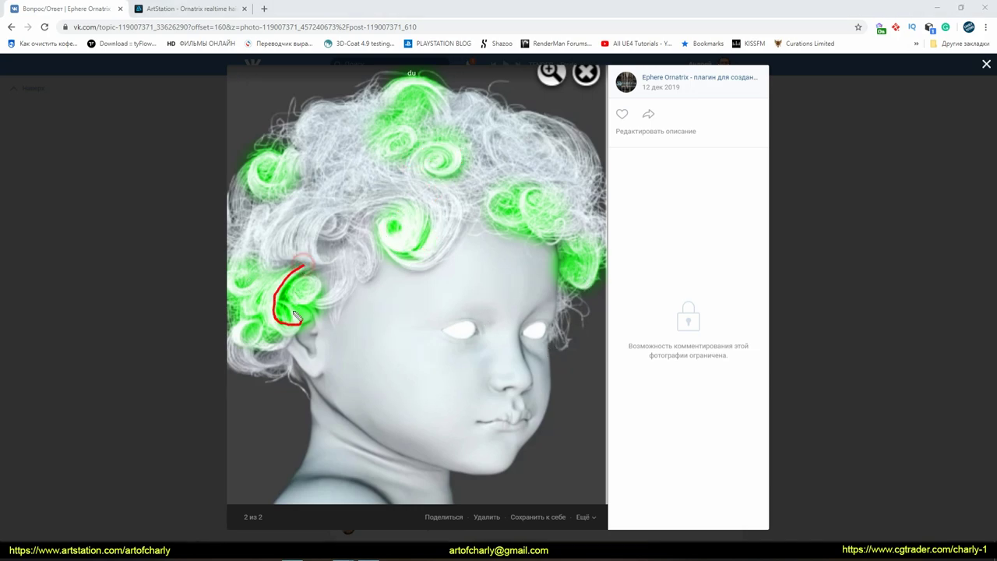
key(Escape)
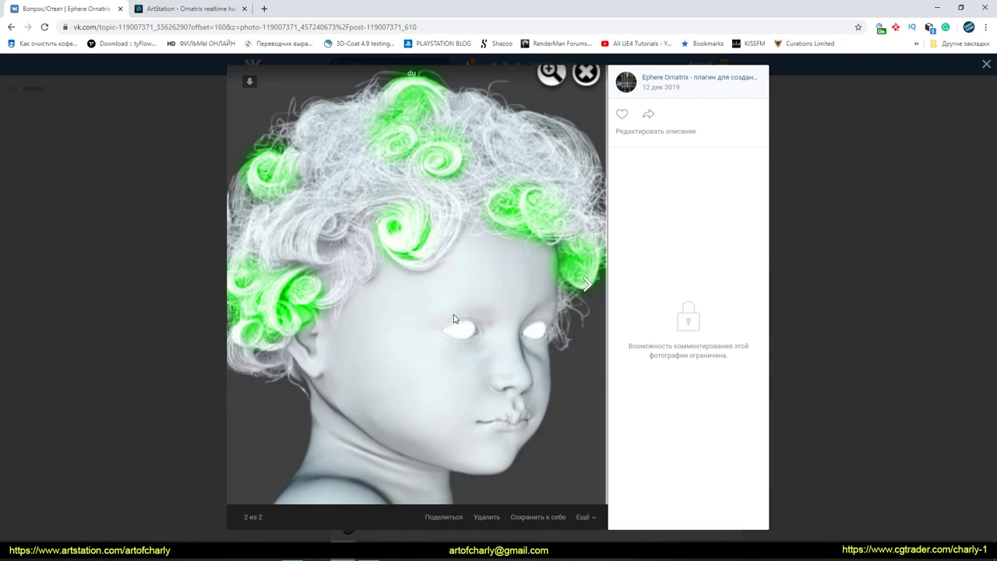
Step: Circle a green-highlighted curl on the reference photo, then close the photo viewer
drag(424, 194, 437, 162)
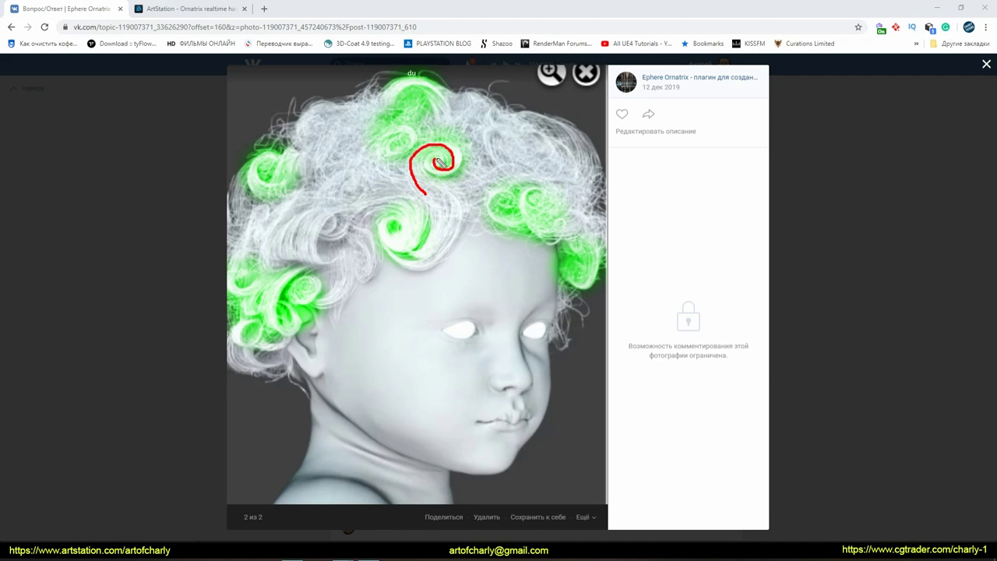
mouse_move(441, 163)
mouse_down()
mouse_move(418, 133)
mouse_move(433, 203)
mouse_up()
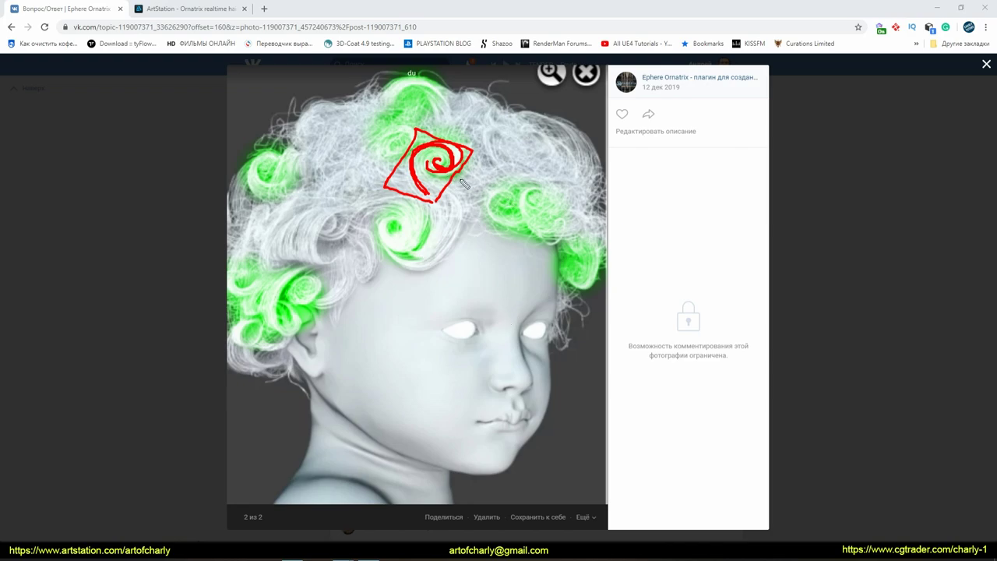
click(222, 211)
scroll(498, 312, up, 5)
scroll(530, 254, up, 5)
scroll(529, 254, down, 3)
scroll(506, 265, down, 2)
scroll(441, 282, up, 3)
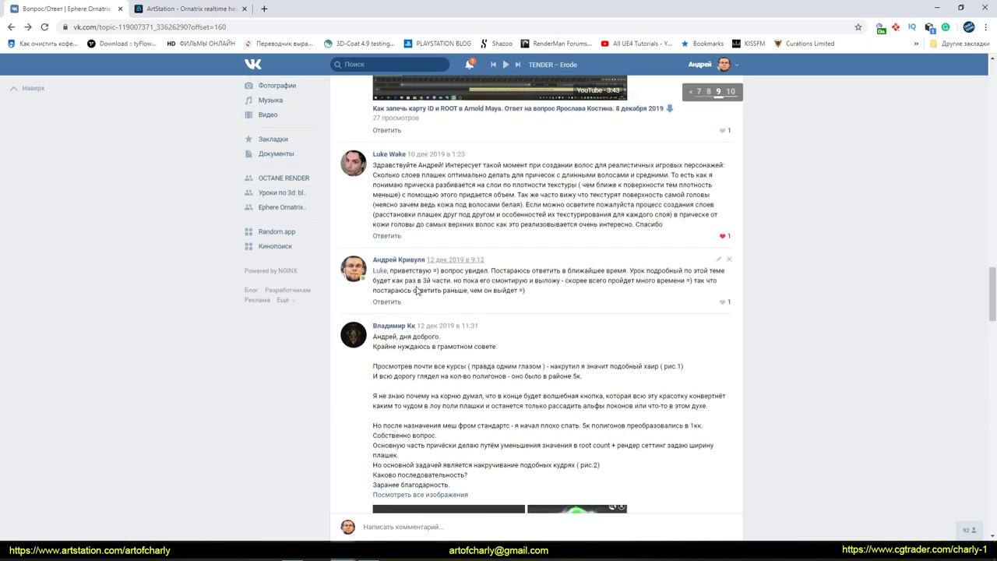
Step: On the ArtStation breakdown, mark the thick, thick 2, thin and fly away hair layers
key(ctrl+Tab)
drag(220, 355, 265, 360)
drag(330, 342, 374, 336)
drag(481, 342, 534, 336)
drag(630, 337, 691, 330)
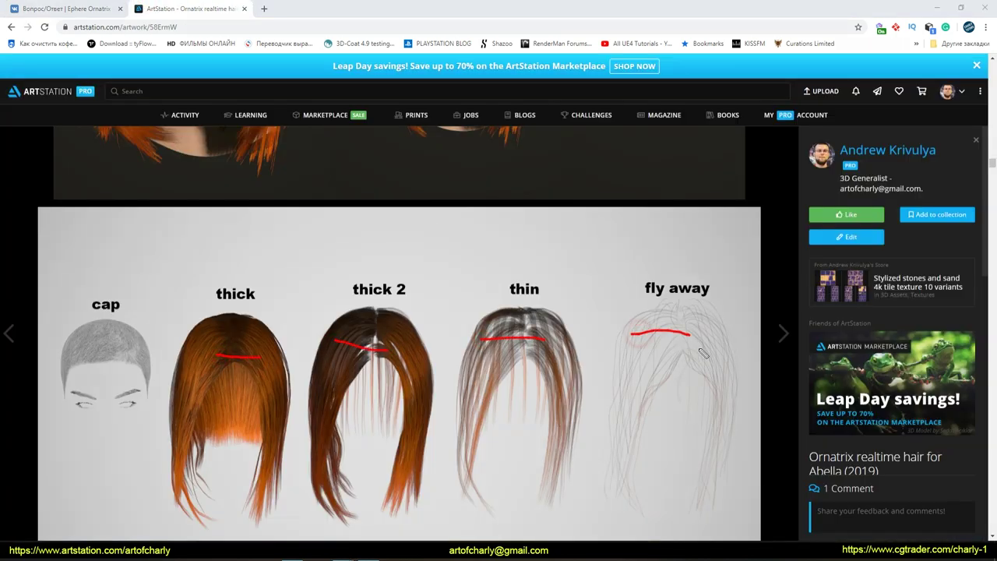
key(alt+Tab)
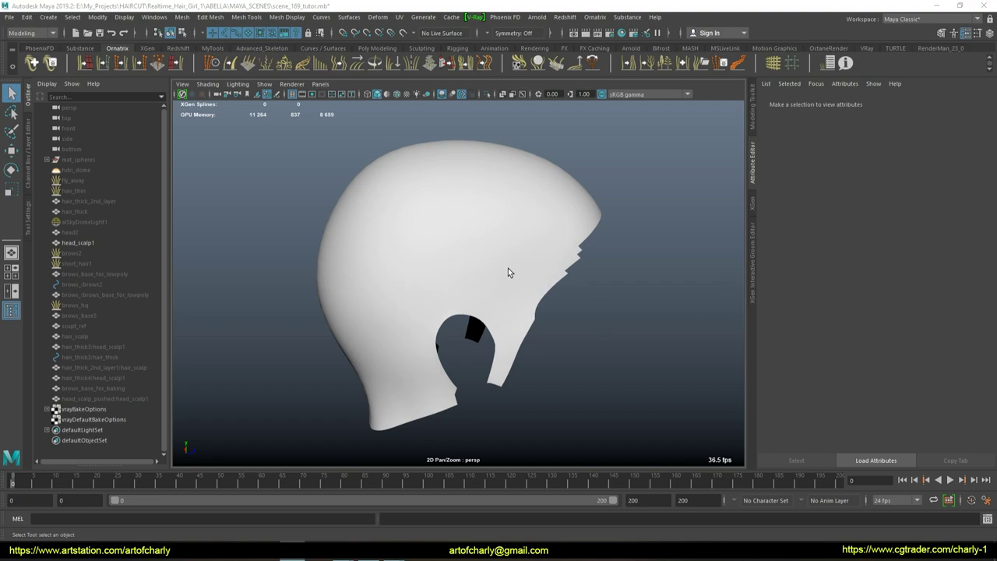
Step: Sketch two hair-card outlines on the head with curls and strokes inside them
drag(430, 210, 444, 274)
mouse_move(433, 211)
mouse_down()
mouse_move(493, 205)
mouse_move(489, 274)
mouse_move(444, 273)
mouse_move(567, 186)
mouse_move(586, 209)
mouse_move(543, 290)
mouse_move(514, 284)
mouse_move(551, 222)
mouse_up()
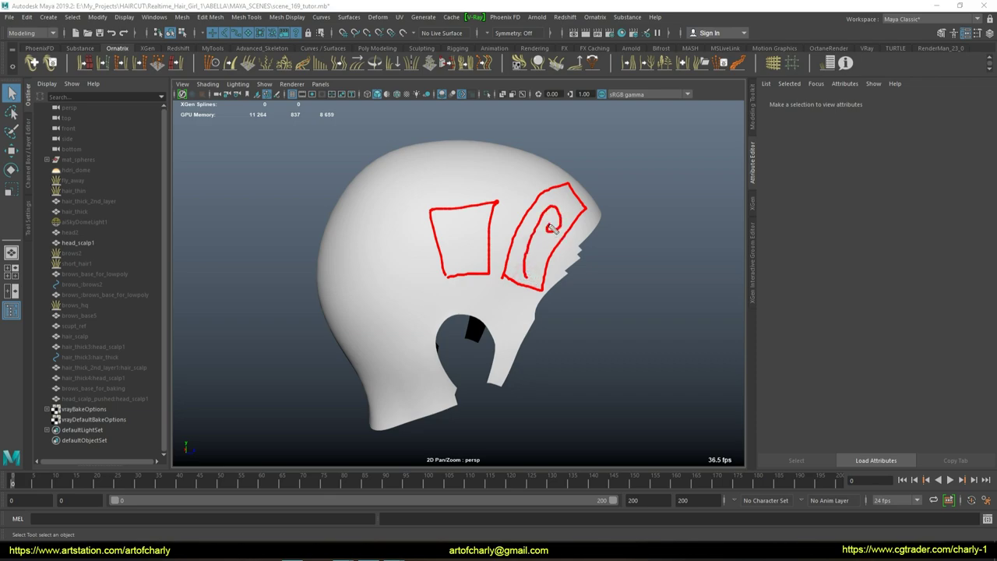
mouse_move(526, 282)
mouse_down()
mouse_move(557, 195)
mouse_move(565, 229)
mouse_up()
mouse_move(461, 262)
mouse_down()
mouse_move(482, 222)
mouse_move(493, 238)
mouse_up()
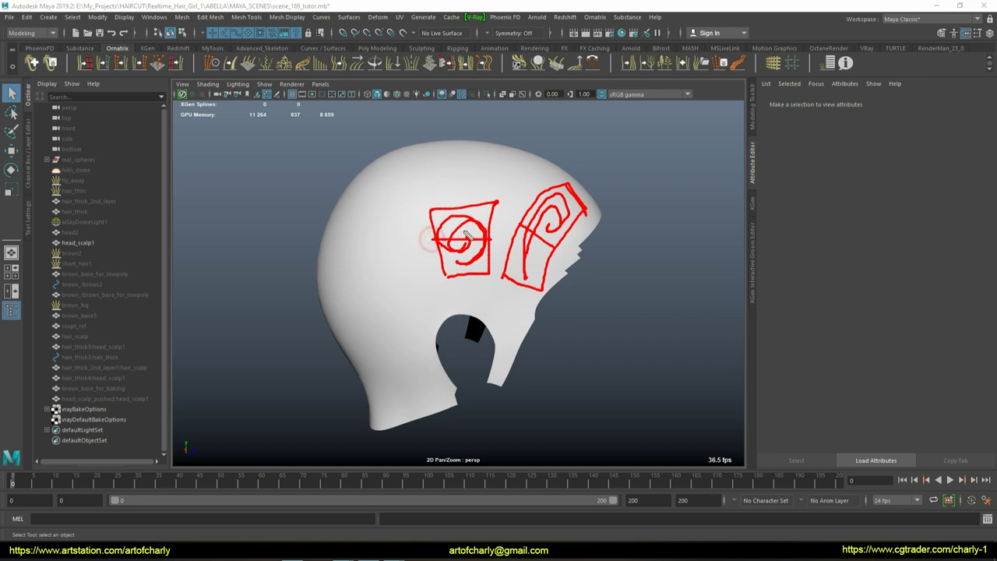
drag(434, 212, 489, 274)
drag(515, 226, 589, 207)
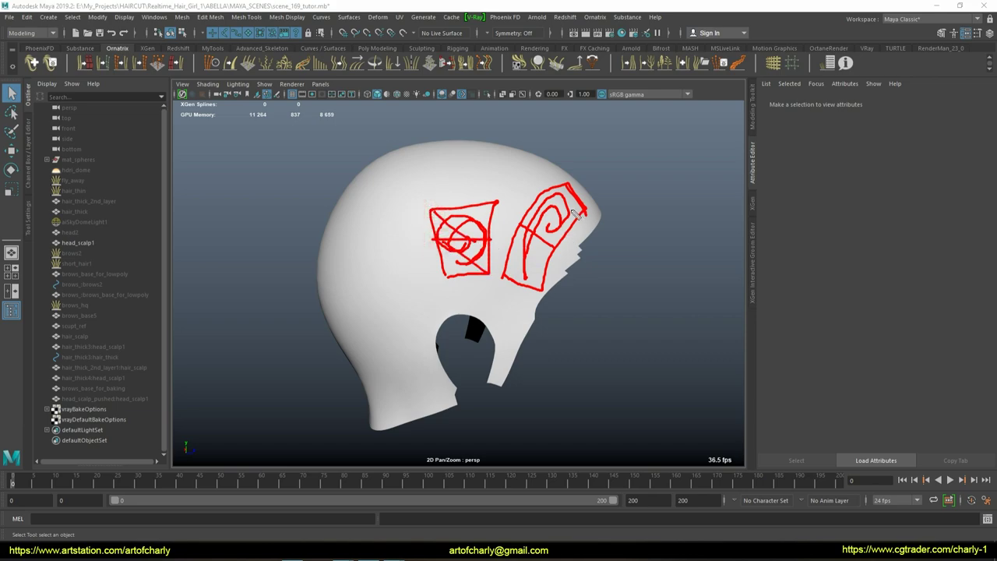
drag(523, 275, 555, 240)
Step: Sketch curly strands rising above the head and along its lower left
mouse_move(531, 159)
mouse_down()
mouse_move(550, 136)
mouse_move(656, 208)
mouse_up()
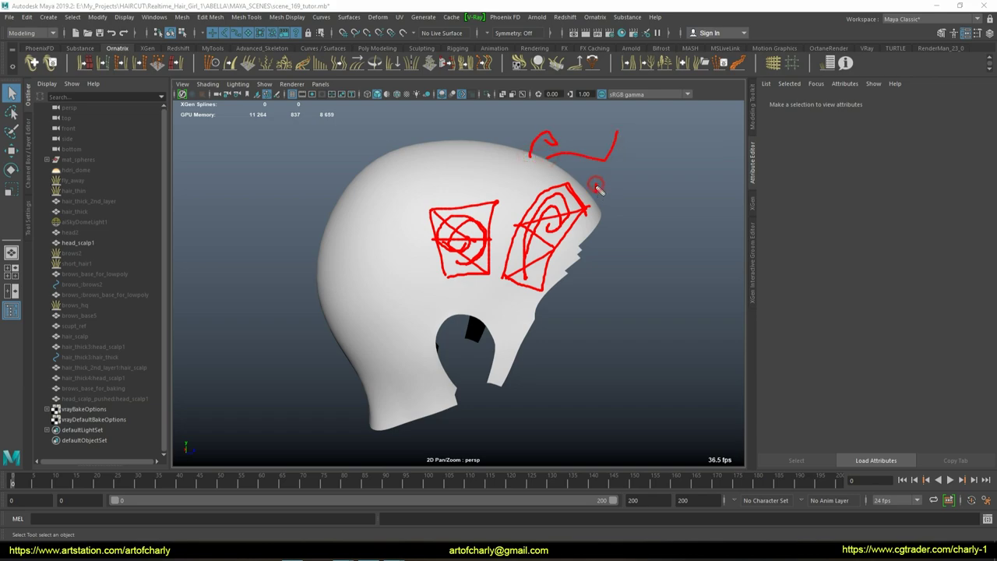
mouse_move(498, 168)
mouse_down()
mouse_move(479, 139)
mouse_move(401, 143)
mouse_move(255, 280)
mouse_up()
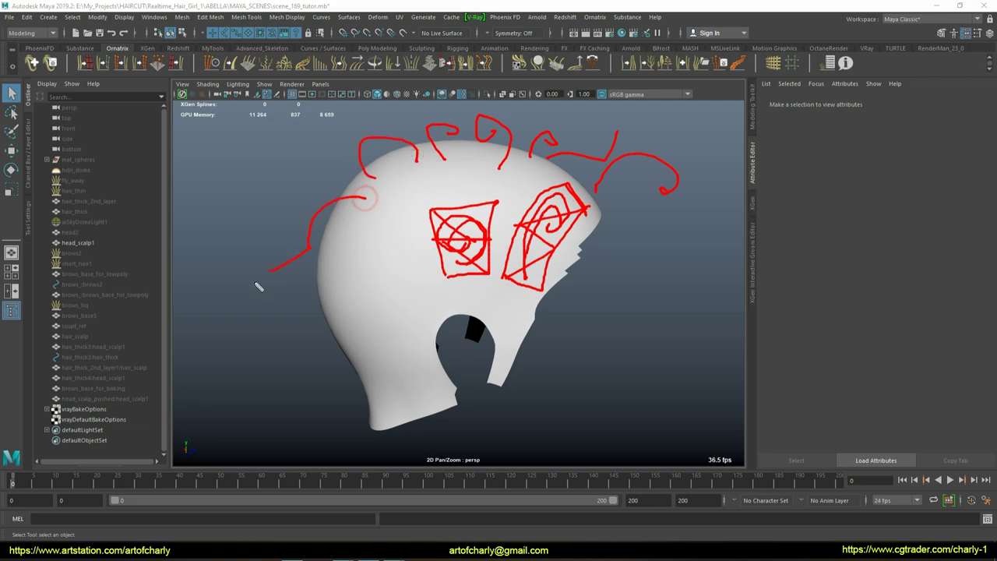
mouse_move(320, 265)
mouse_down()
mouse_move(308, 313)
mouse_move(363, 367)
mouse_up()
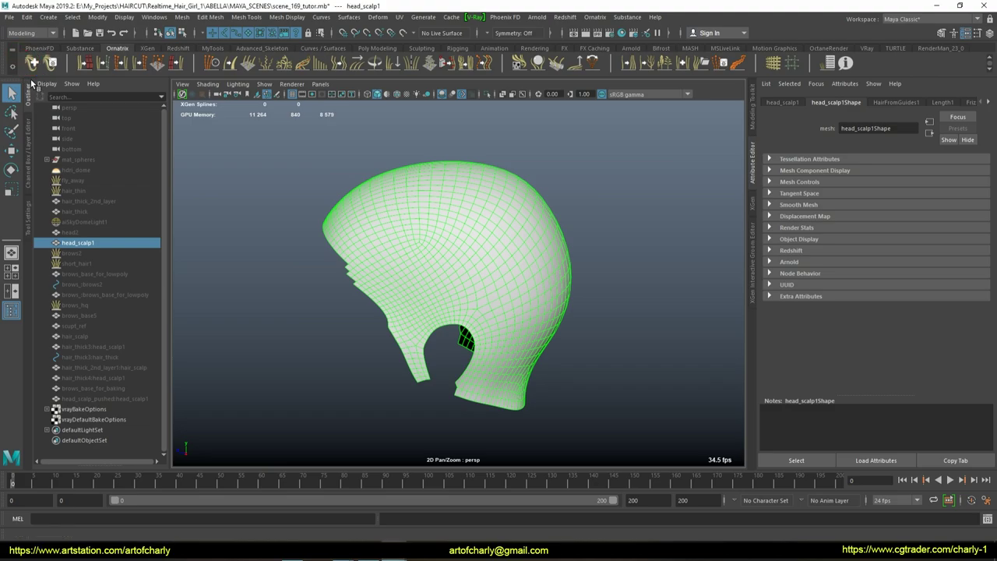
Step: Grow a Fur Ball groom on the scalp and delete its ChangeWidth8 and HairFromGuides3 operators
click(31, 62)
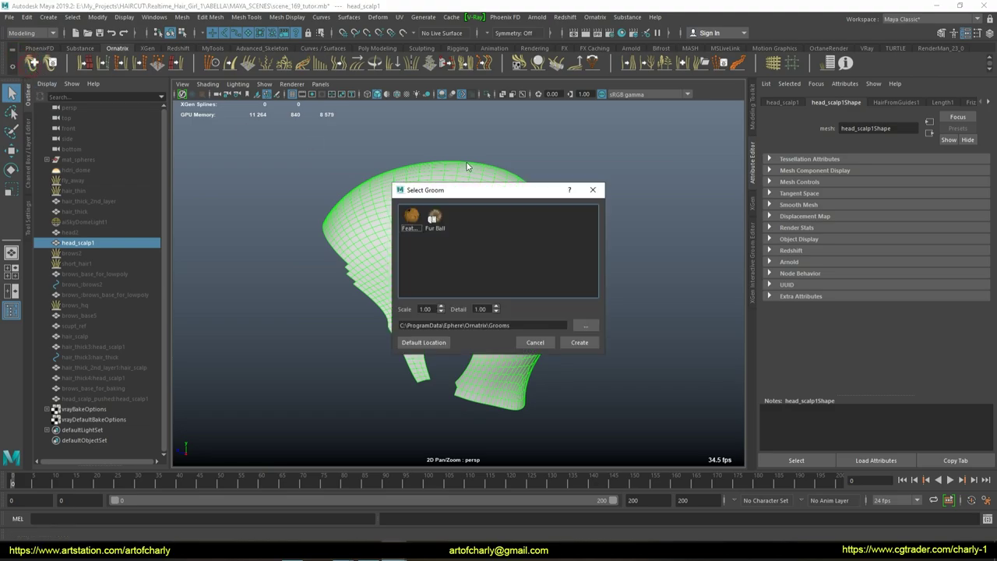
double_click(448, 225)
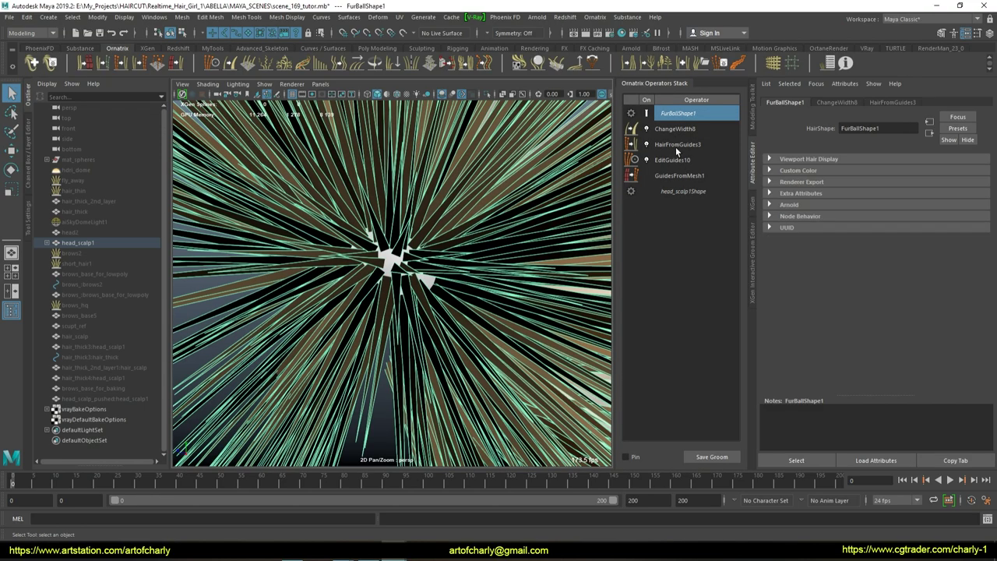
click(674, 128)
shift+click(676, 144)
right_click(681, 144)
click(700, 182)
Step: In EditGuides10, keep one guide and delete the other 298 guide strands
click(671, 128)
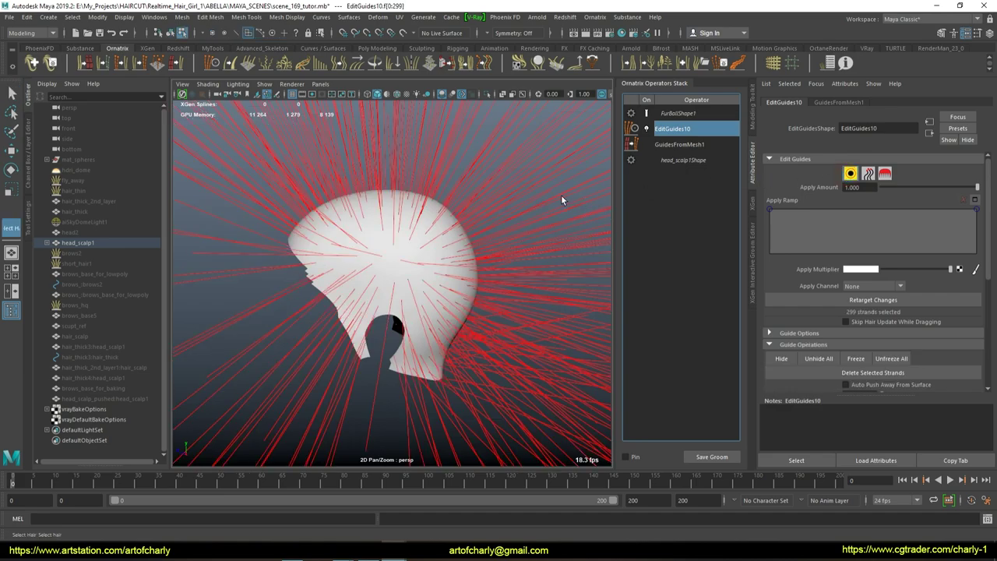
click(539, 188)
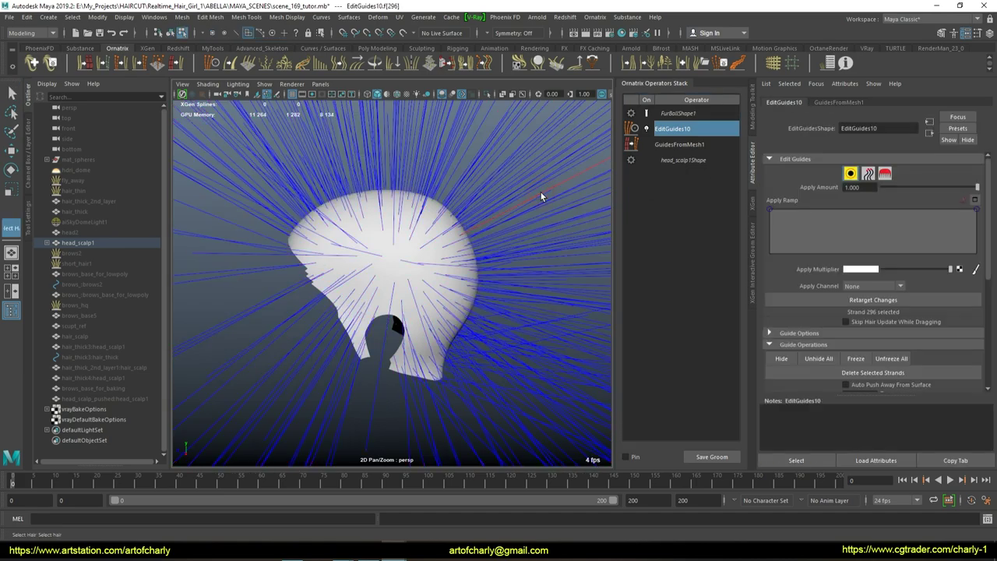
key(ctrl+i)
scroll(829, 280, down, 1)
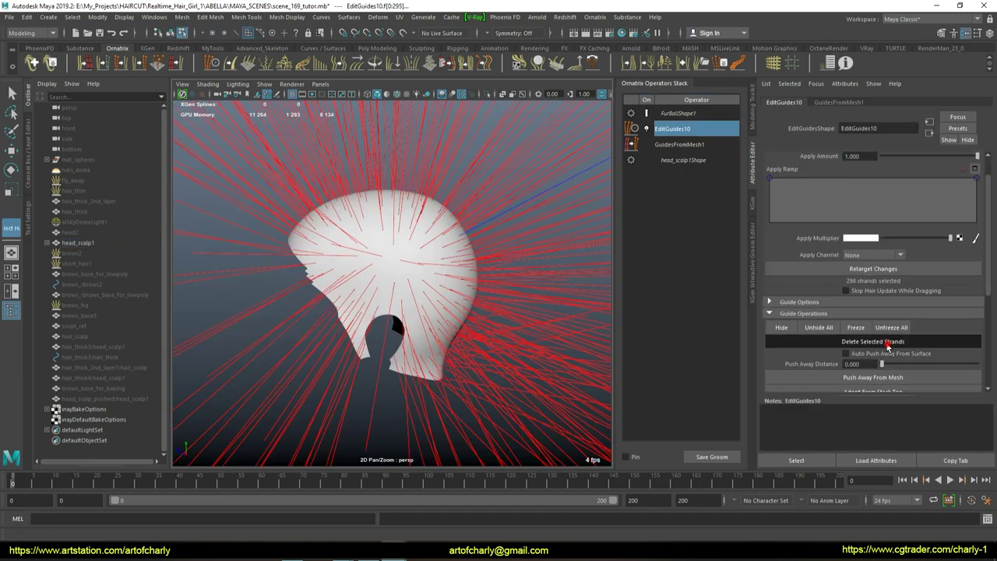
click(888, 350)
Step: Draw four new curved guide strands on the scalp with the strand drawing tool
alt+middle_drag(311, 252, 263, 260)
click(672, 129)
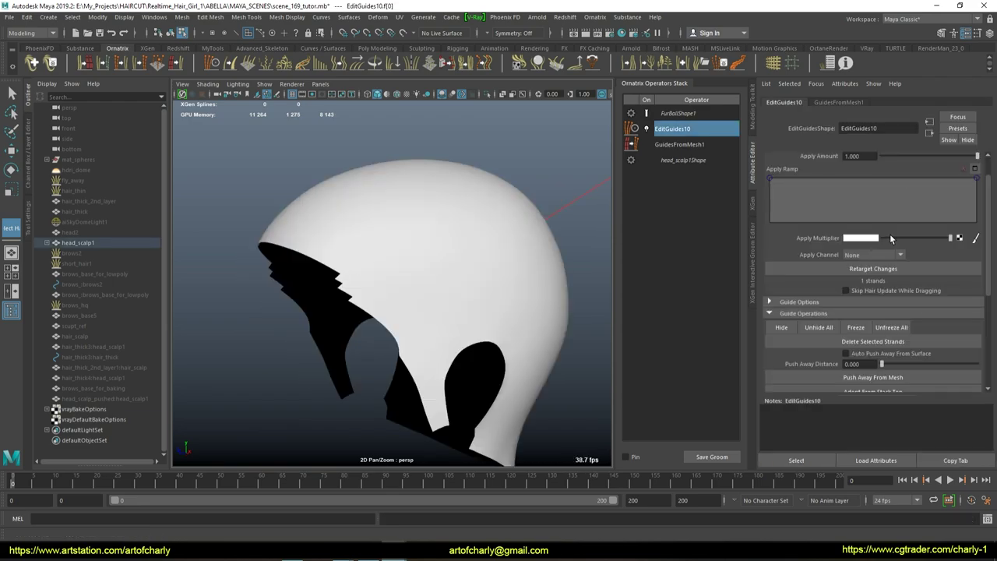
scroll(798, 255, down, 1)
scroll(798, 256, down, 1)
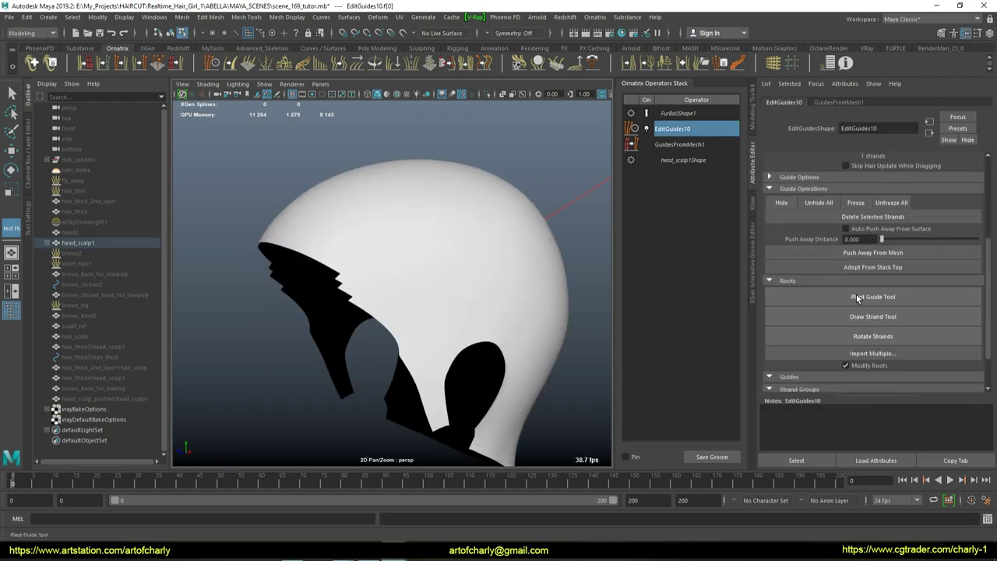
click(862, 321)
mouse_move(431, 221)
alt+mouse_down()
mouse_move(318, 217)
mouse_move(385, 259)
alt+mouse_up()
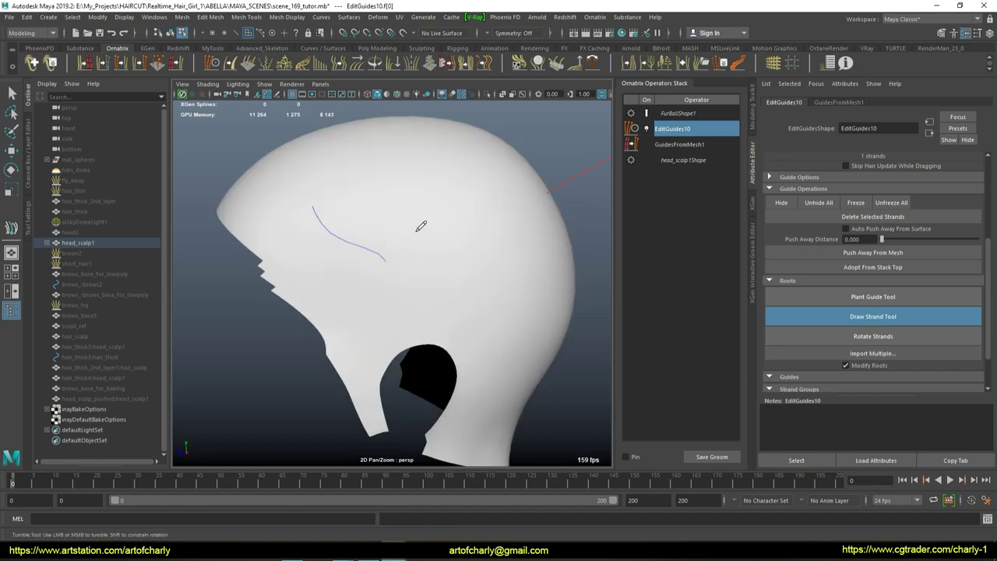
mouse_move(397, 209)
mouse_down()
mouse_move(466, 280)
mouse_move(366, 341)
mouse_up()
mouse_move(499, 279)
alt+mouse_down()
mouse_move(433, 270)
mouse_move(478, 343)
alt+mouse_up()
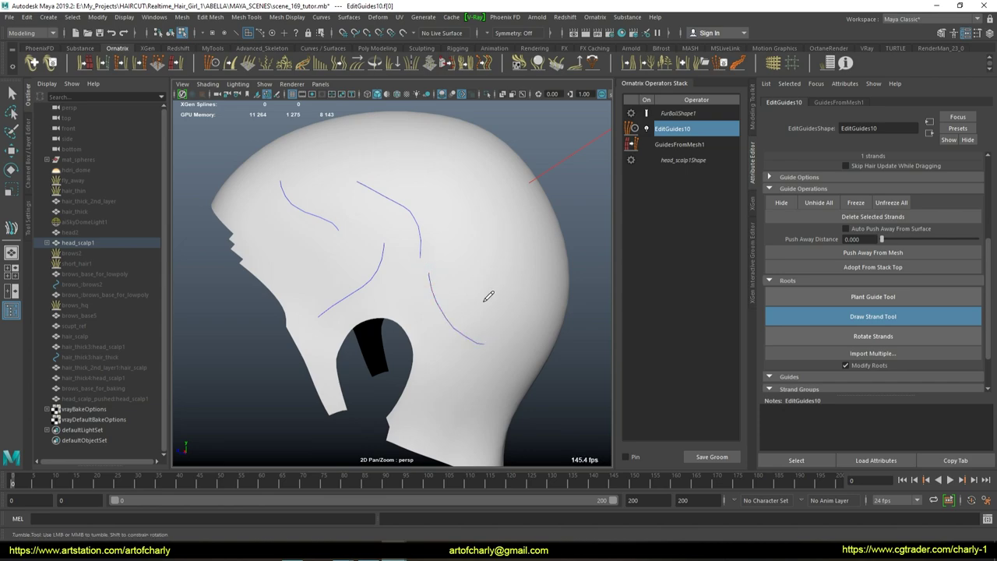
mouse_move(469, 274)
alt+mouse_down()
mouse_move(477, 262)
mouse_move(405, 218)
alt+mouse_up()
key(q)
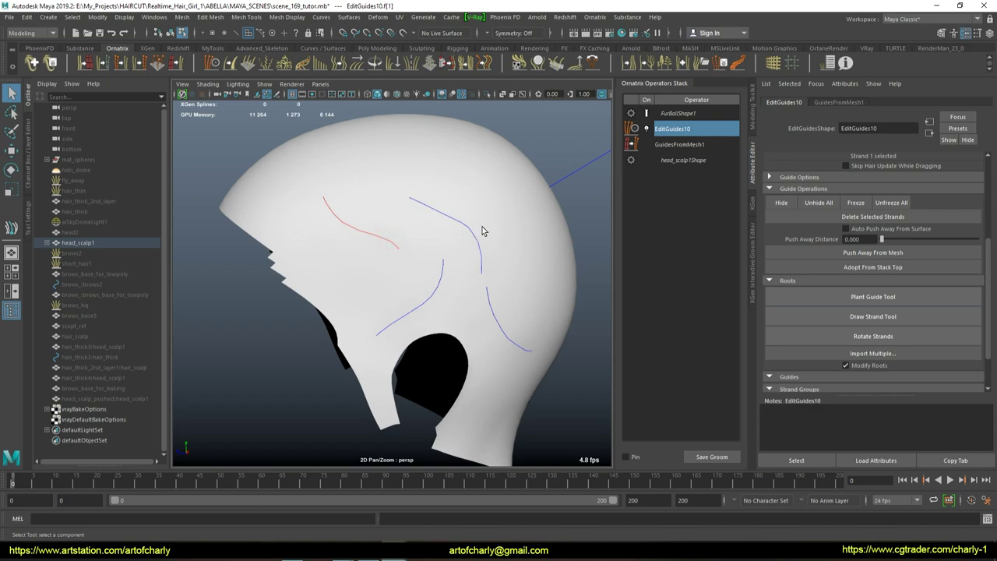
Step: Clear the guide selection, view the head from the side, and return to object selection
scroll(578, 192, up, 3)
mouse_move(578, 192)
alt+middle_down()
mouse_move(383, 272)
mouse_move(414, 226)
alt+middle_up()
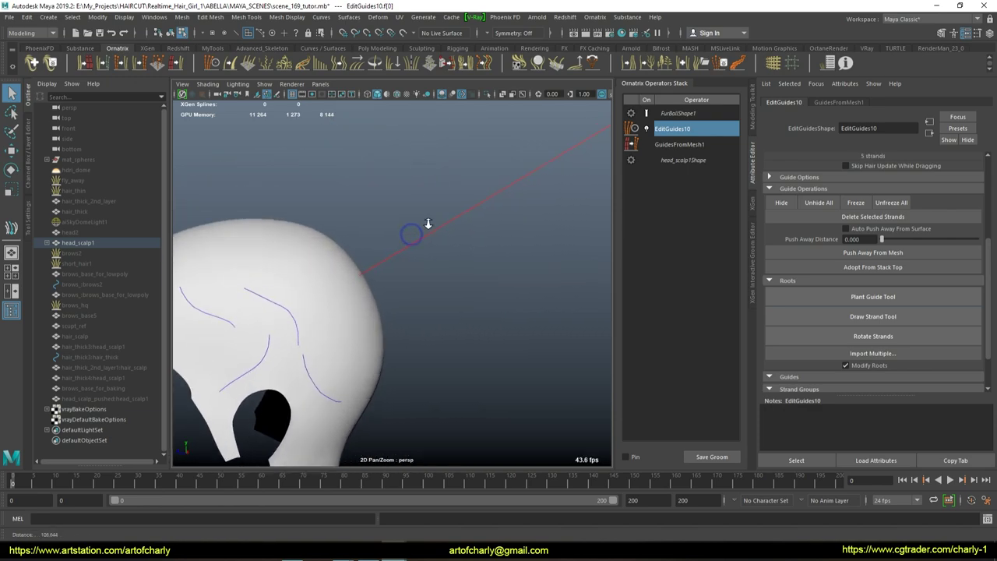
click(525, 254)
mouse_move(525, 254)
alt+mouse_down()
mouse_move(442, 246)
mouse_move(461, 285)
alt+mouse_up()
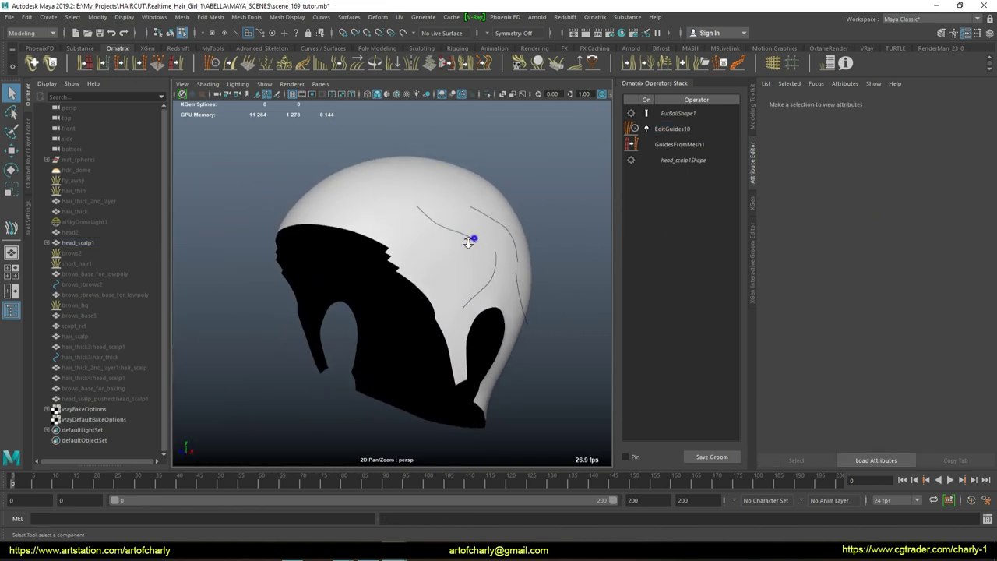
scroll(460, 285, up, 3)
key(F8)
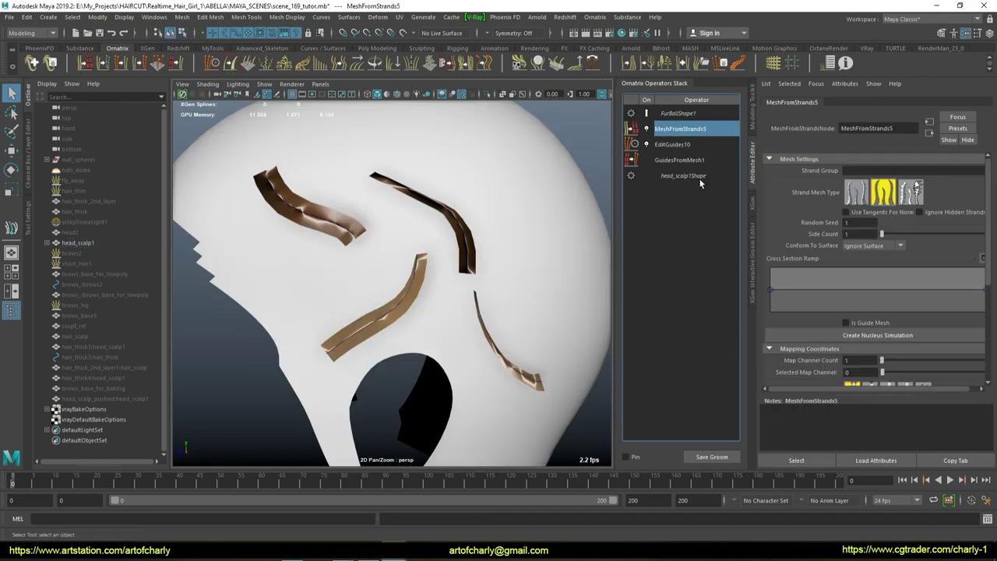
Step: Add a width operator and flatten its width ramp with a preset to widen the strips
alt+drag(374, 140, 329, 122)
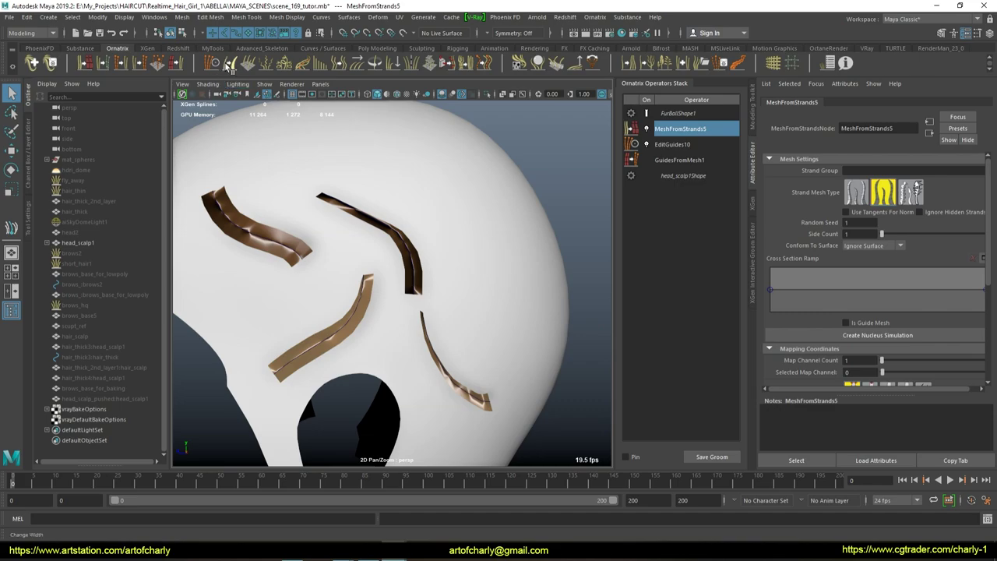
click(672, 144)
click(240, 63)
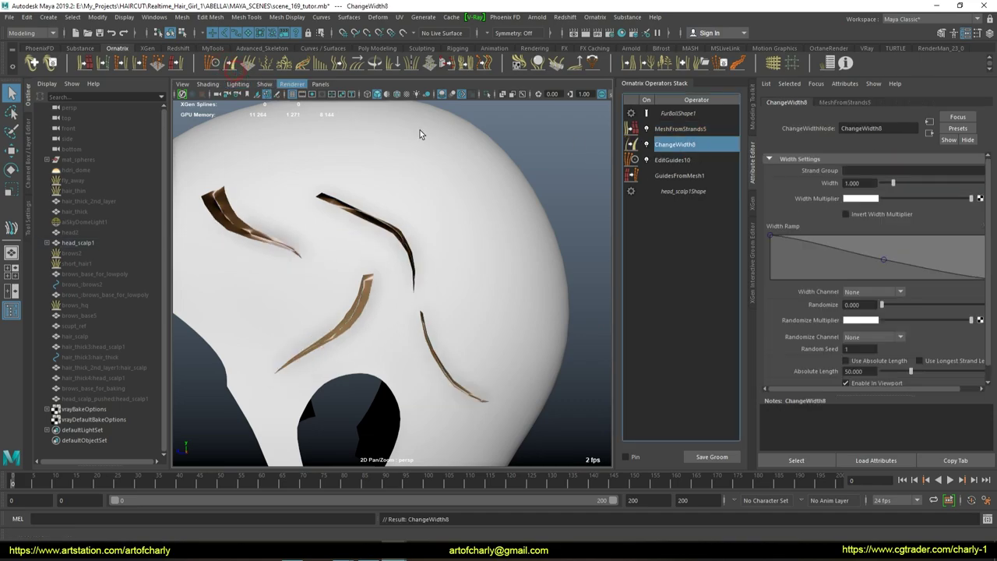
alt+drag(466, 171, 495, 182)
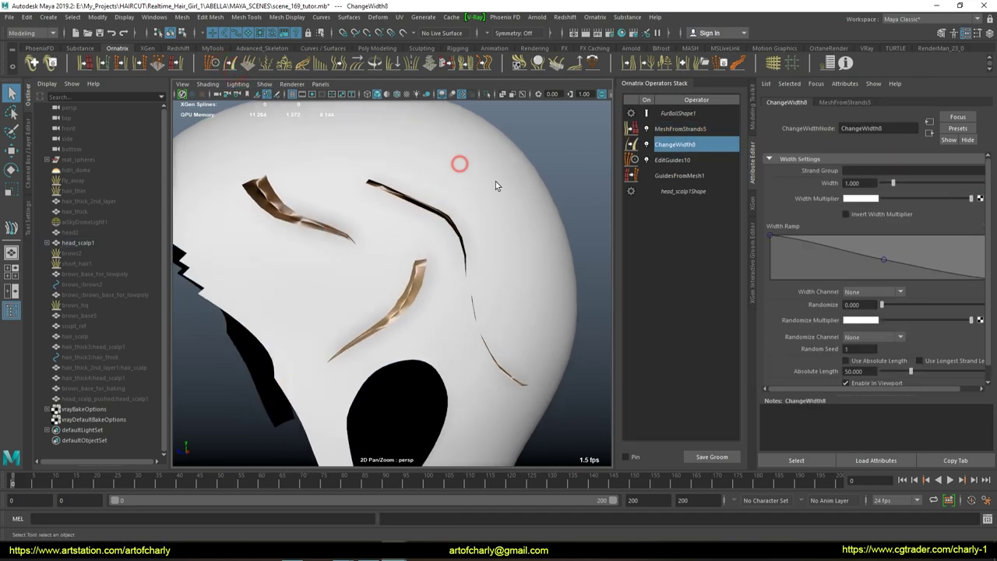
right_click(906, 244)
click(931, 267)
alt+drag(605, 219, 445, 235)
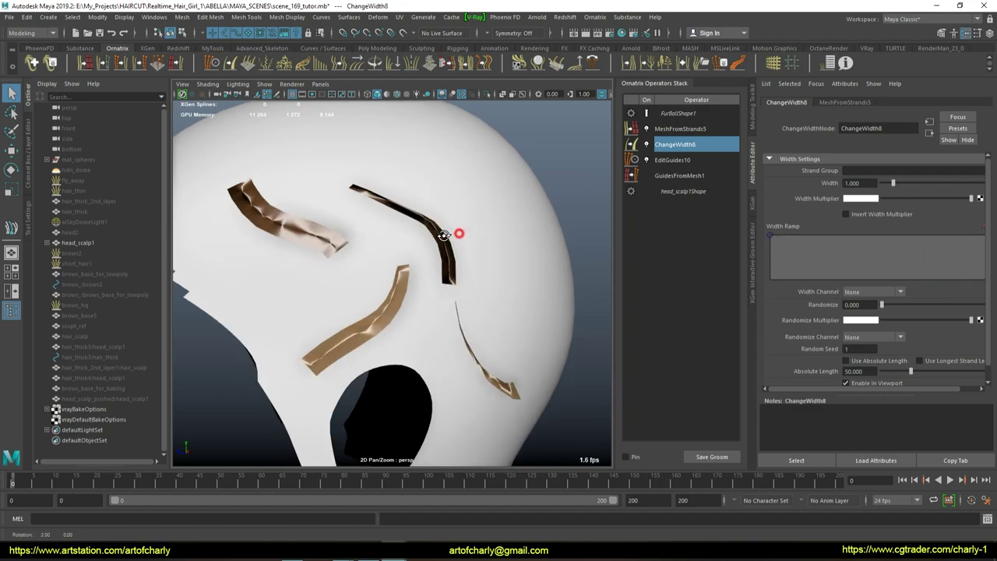
Step: Compare the MeshFromStrands5 and guide-editing operator settings while inspecting the strands
click(679, 128)
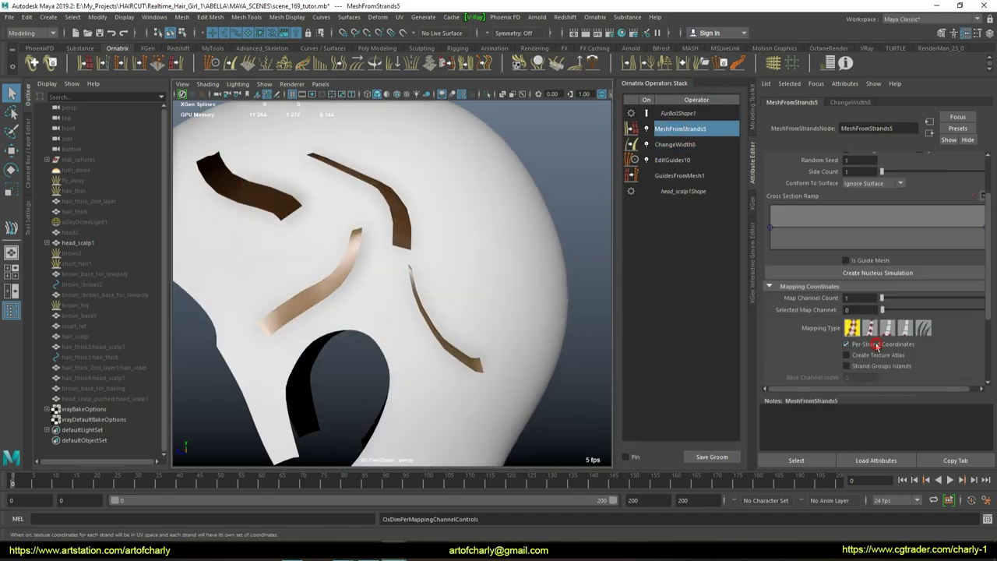
mouse_move(334, 244)
alt+mouse_down()
mouse_move(390, 252)
mouse_move(339, 252)
mouse_move(425, 274)
alt+mouse_up()
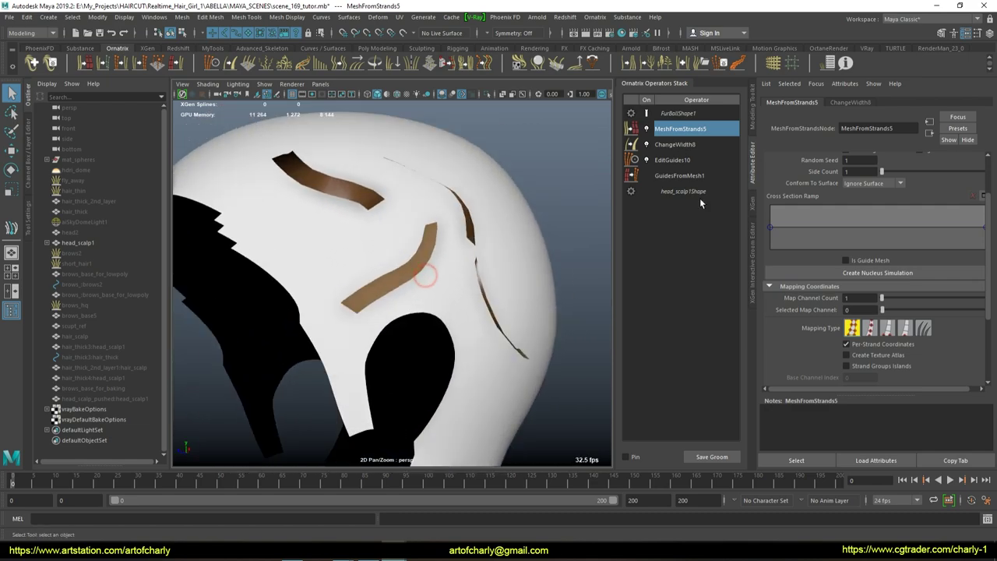
click(674, 160)
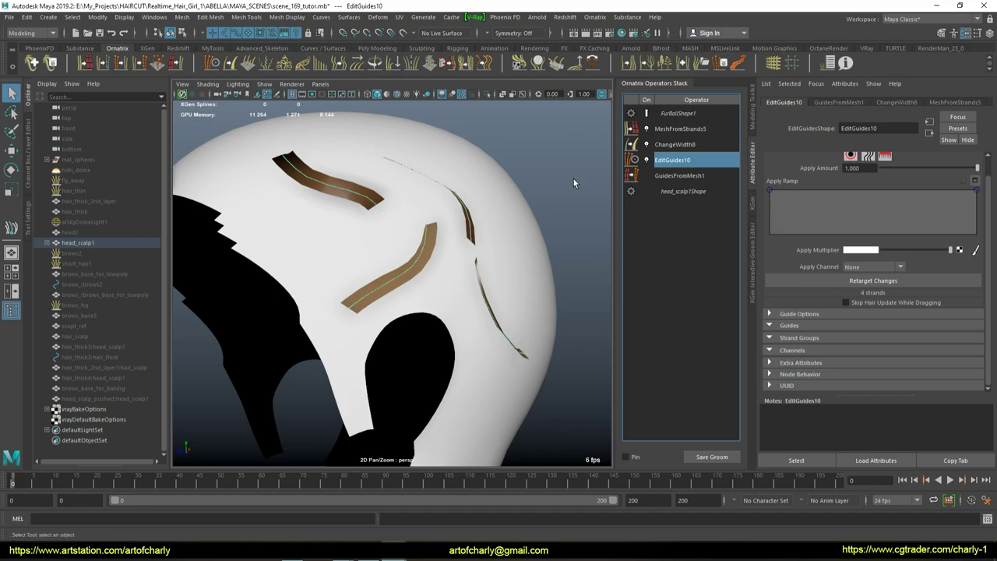
click(675, 129)
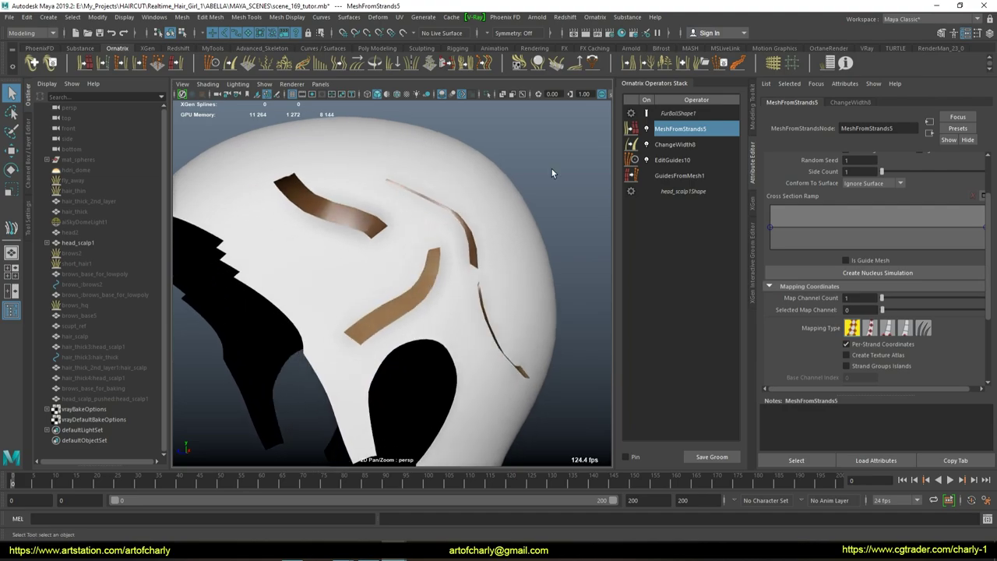
click(685, 160)
Step: Rotate the upper-left strip flat with Rotate Strands, then raise the strand width to 3.168
click(849, 173)
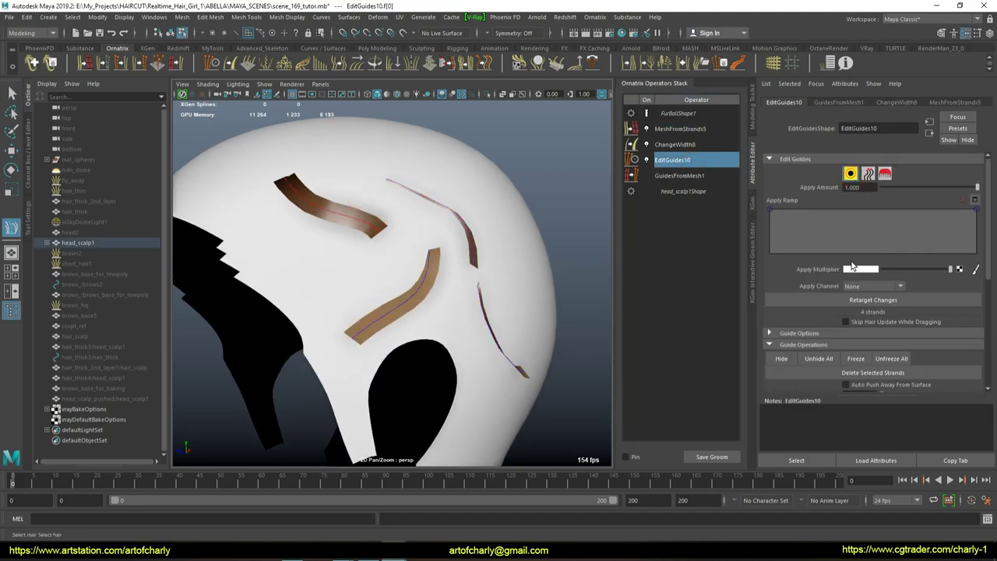
scroll(872, 311, down, 5)
click(888, 337)
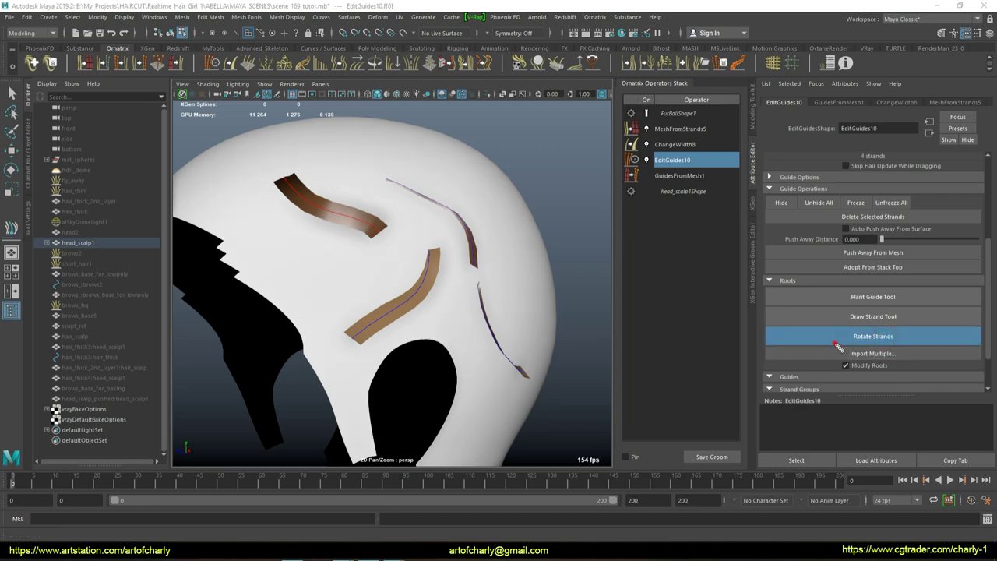
mouse_move(360, 228)
mouse_down()
mouse_move(359, 176)
mouse_move(461, 230)
mouse_up()
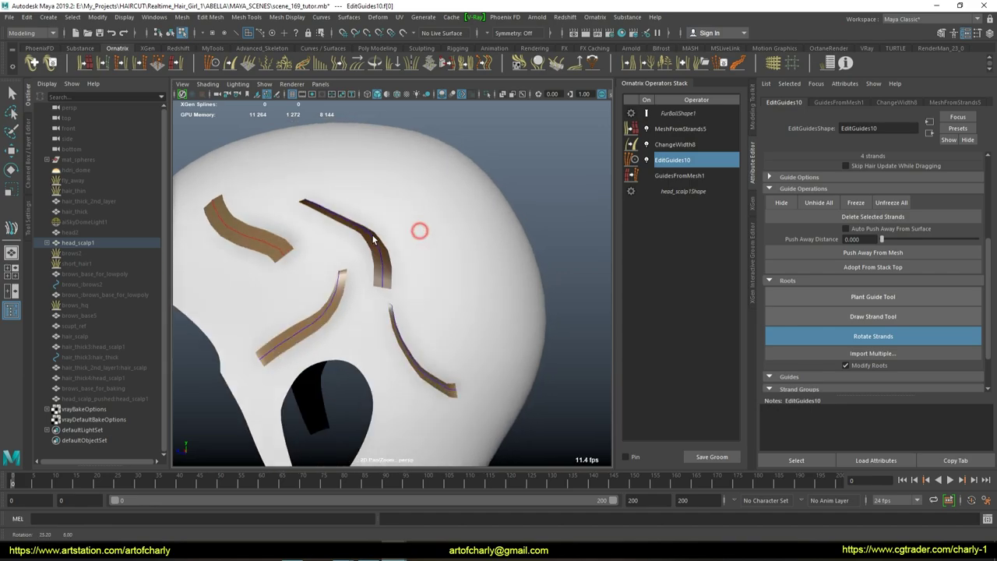
click(674, 144)
drag(895, 184, 915, 180)
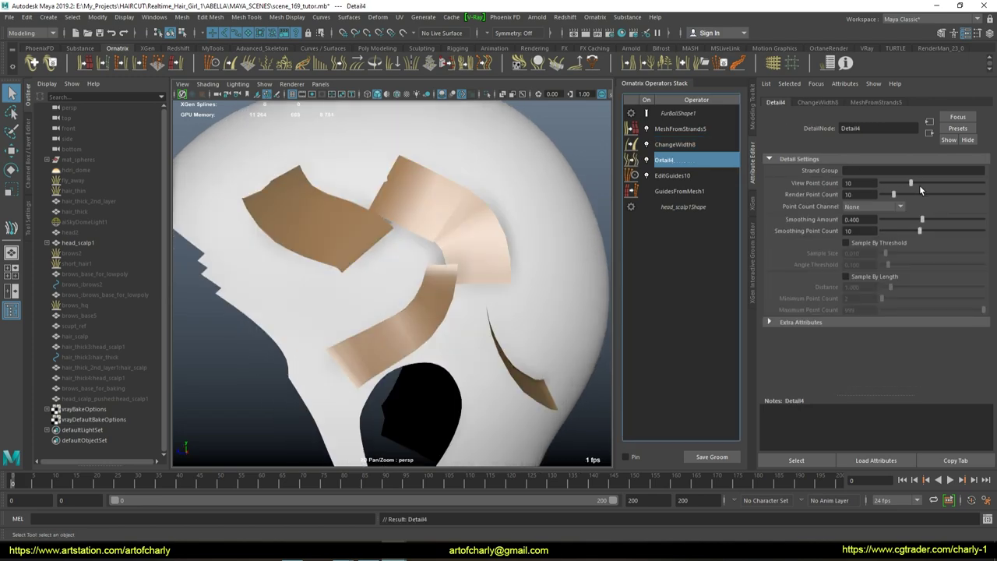
Step: Lower View Point Count from 10 to 4, inspect the cards, then start a new scene
mouse_move(907, 183)
mouse_down()
mouse_move(877, 176)
mouse_move(886, 178)
mouse_up()
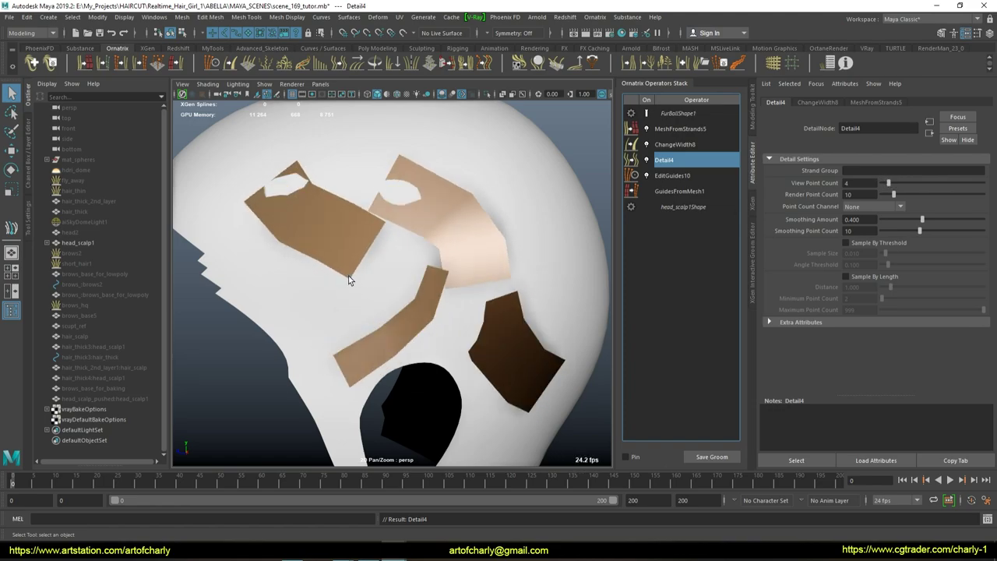
alt+drag(429, 262, 352, 204)
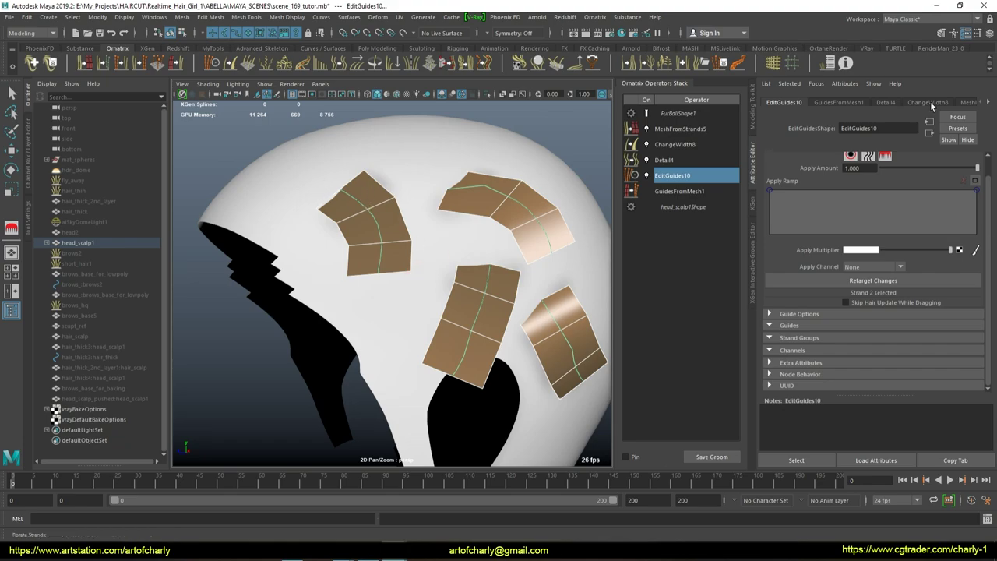
mouse_move(549, 322)
mouse_down()
mouse_move(567, 377)
mouse_move(569, 344)
mouse_up()
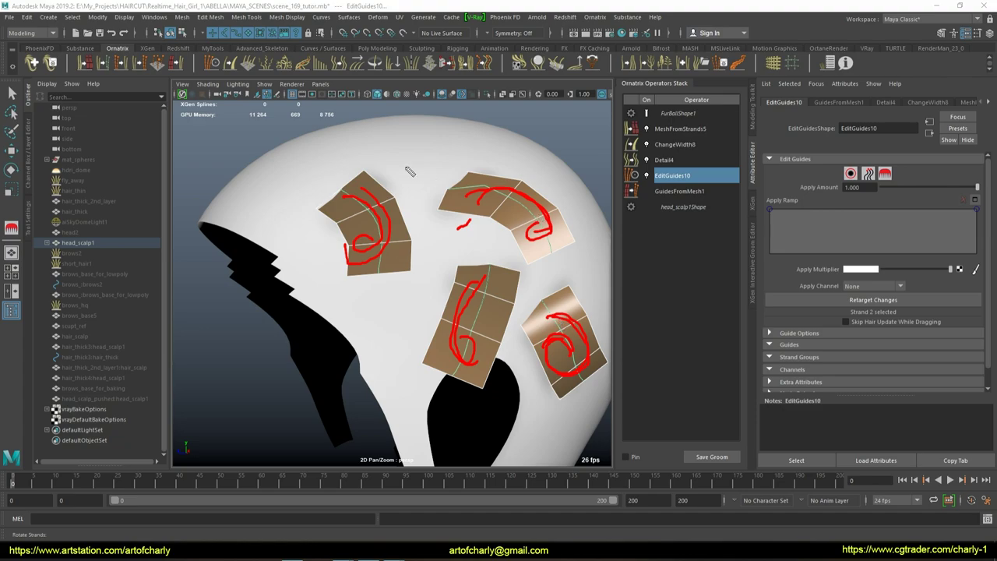
key(Escape)
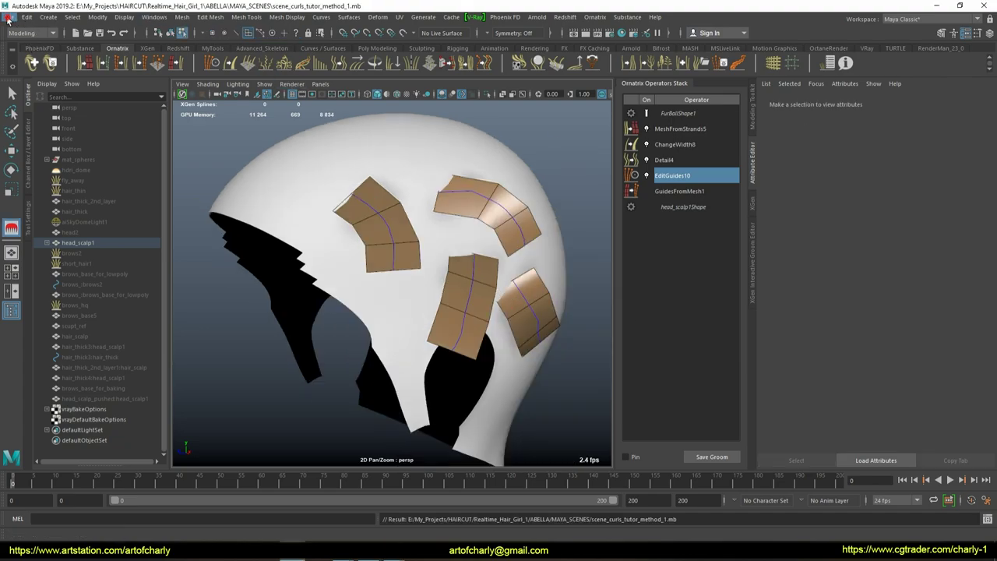
click(9, 17)
click(31, 34)
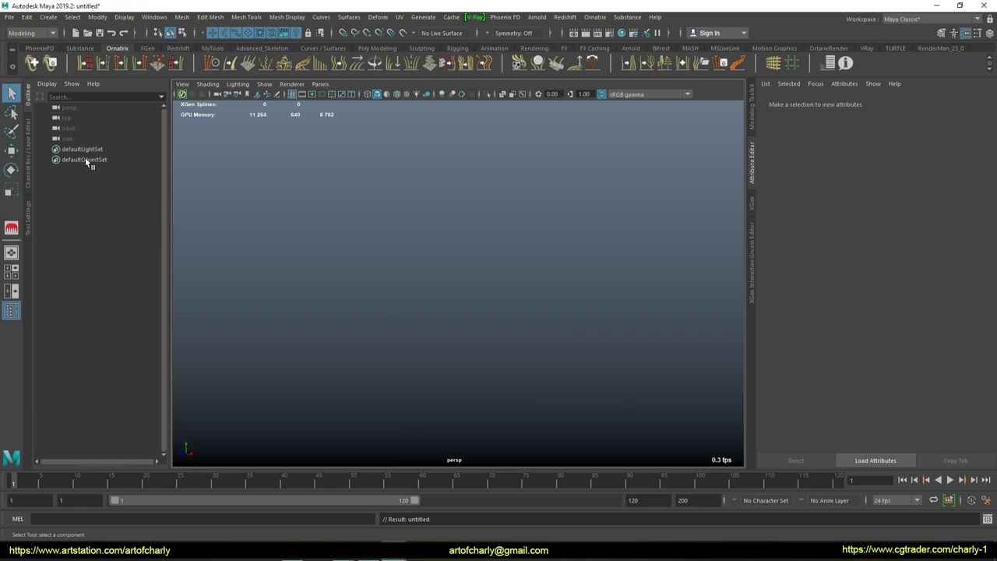
Step: Unhide and duplicate the top camera, then hide the original top camera
click(68, 118)
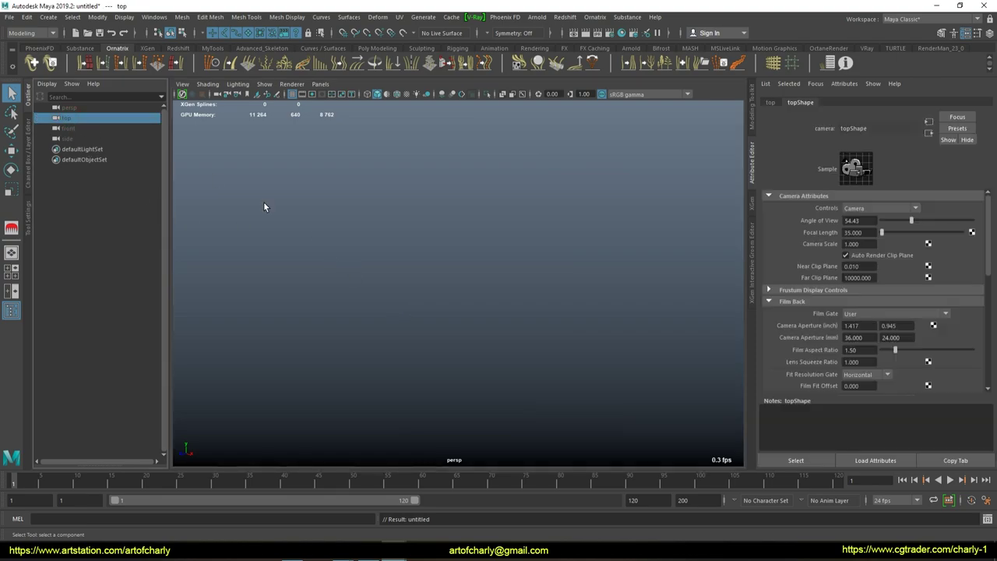
key(shift+h)
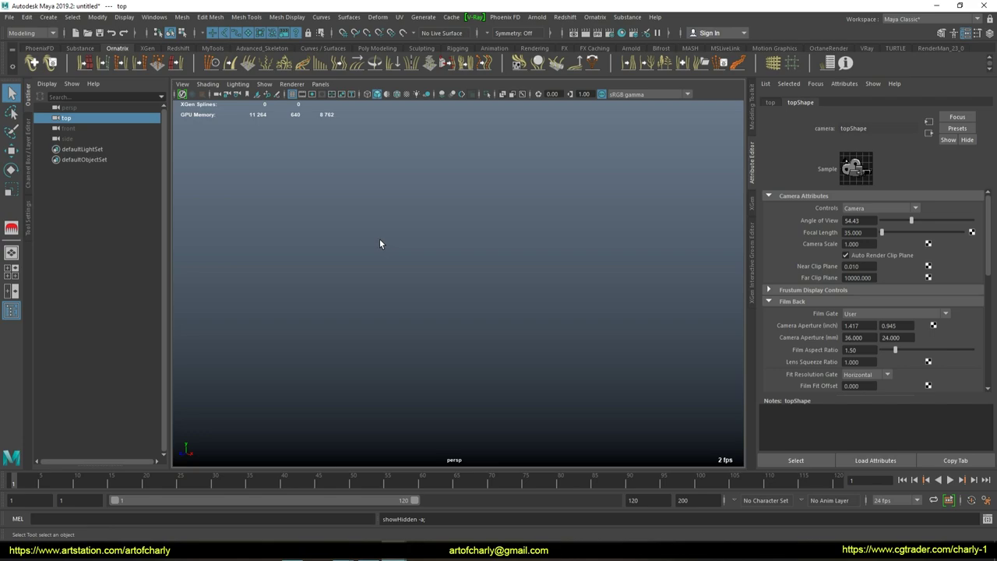
scroll(465, 224, down, 3)
scroll(501, 292, down, 3)
scroll(489, 251, down, 2)
scroll(489, 251, down, 2)
alt+drag(465, 242, 465, 281)
key(ctrl+d)
click(78, 119)
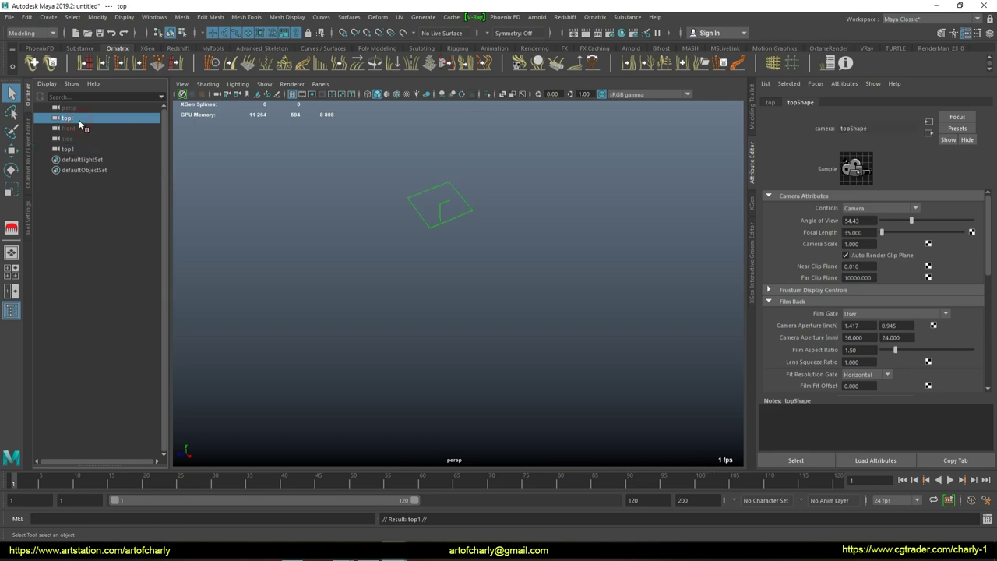
key(ctrl+h)
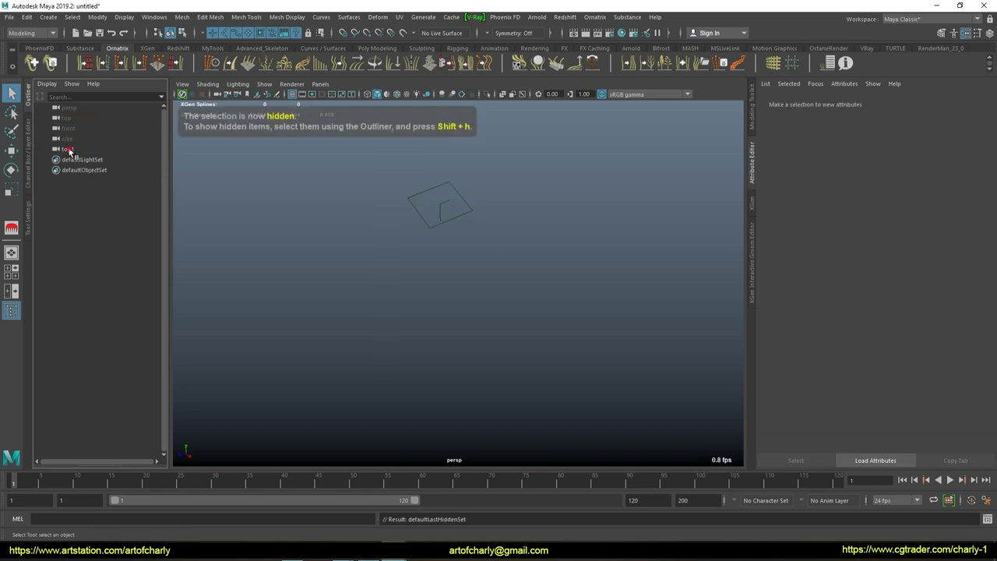
Step: Rename the duplicated top1 camera to bake_camera
click(69, 149)
double_click(70, 150)
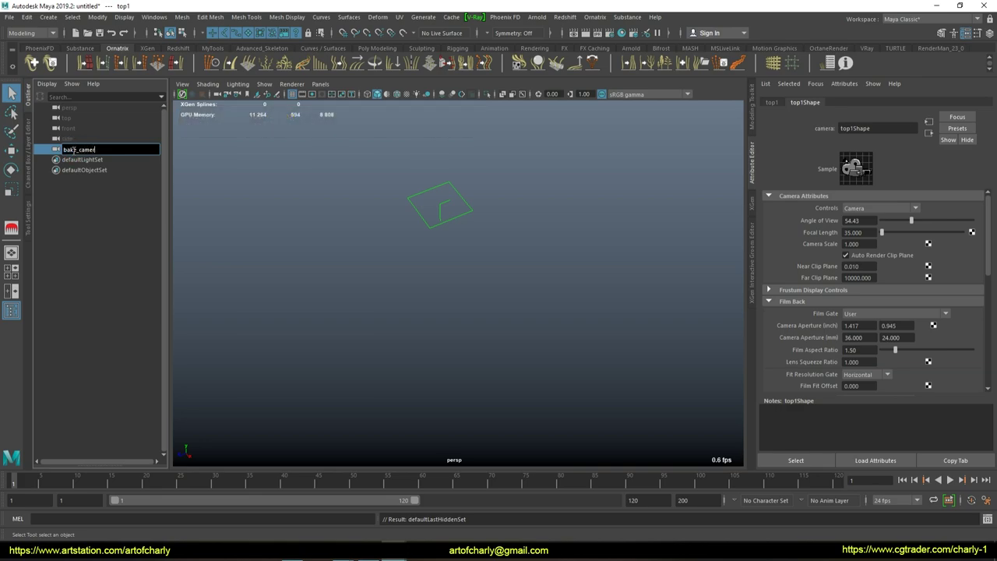
text(a)
key(Return)
Step: Look through bake_camera in the viewport
click(320, 83)
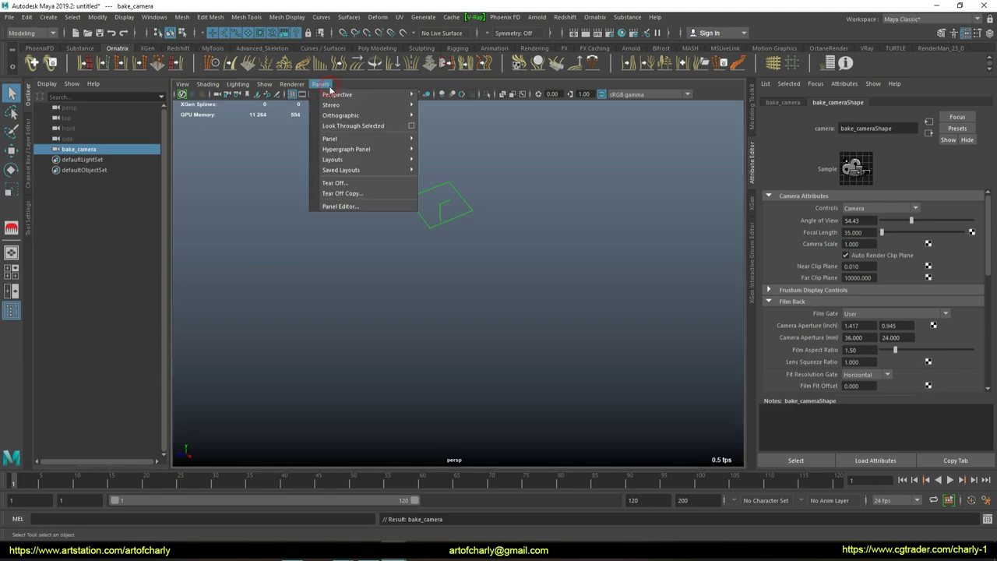
click(355, 126)
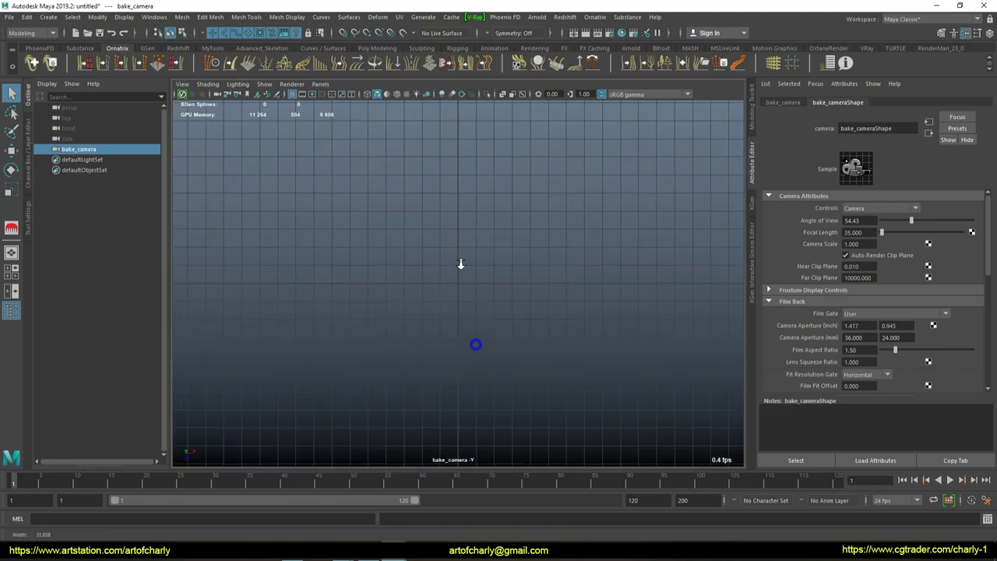
click(417, 223)
Step: Create a polygon plane and zoom out so it sits small and centred
key(space)
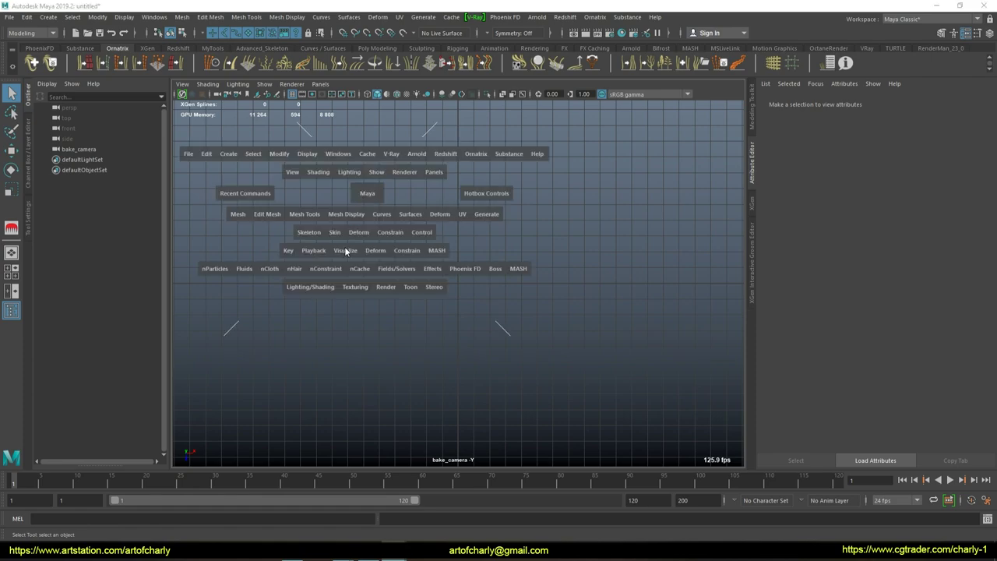
click(227, 154)
mouse_move(259, 193)
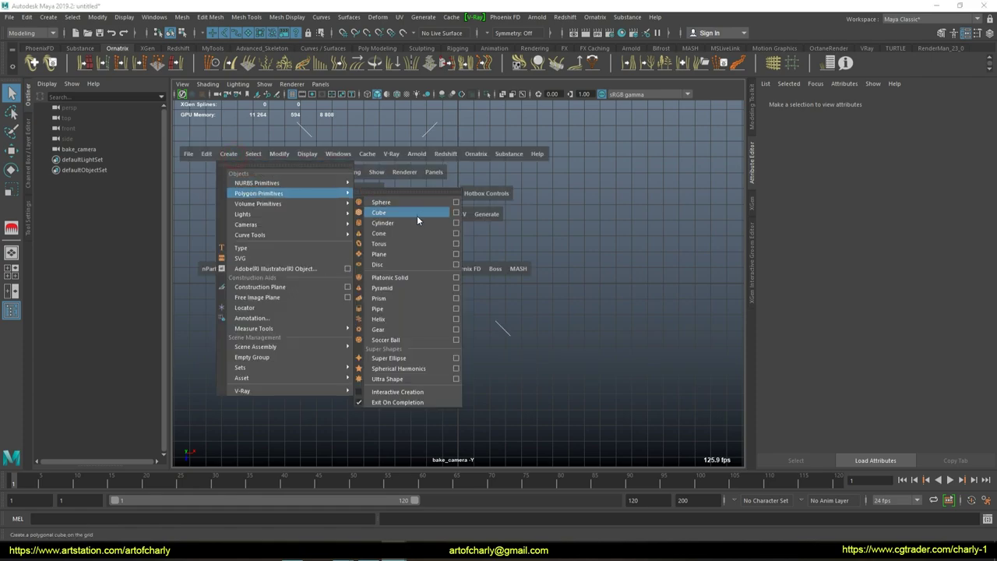
click(402, 253)
alt+right_drag(540, 217, 491, 258)
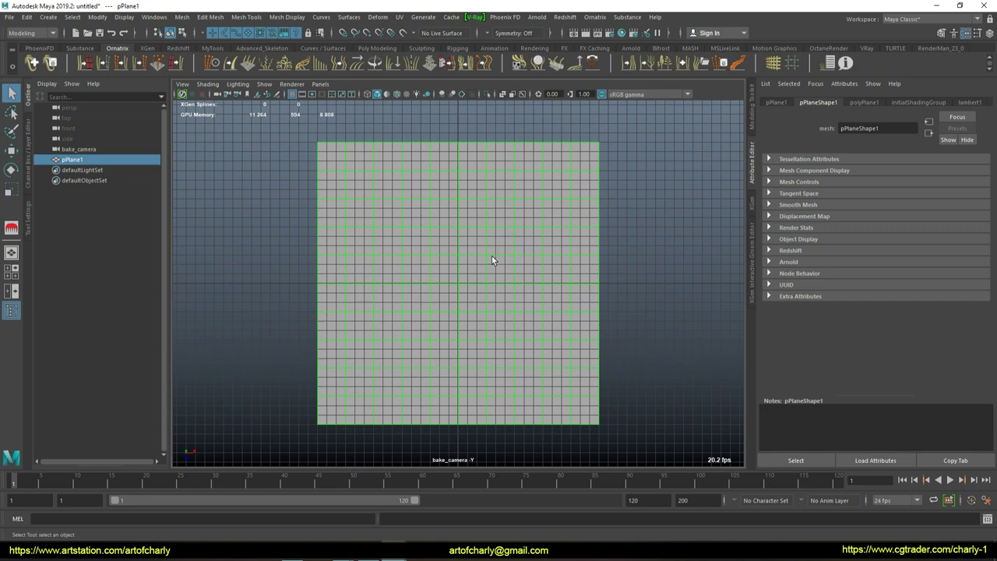
Step: Choose the renderer in the Render Settings window
click(608, 33)
click(327, 126)
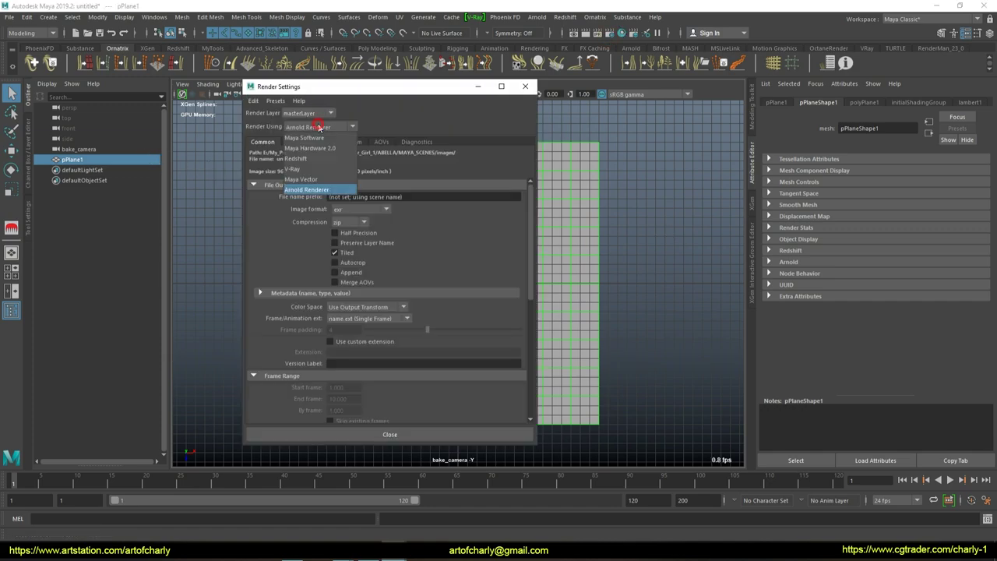
click(312, 190)
click(524, 87)
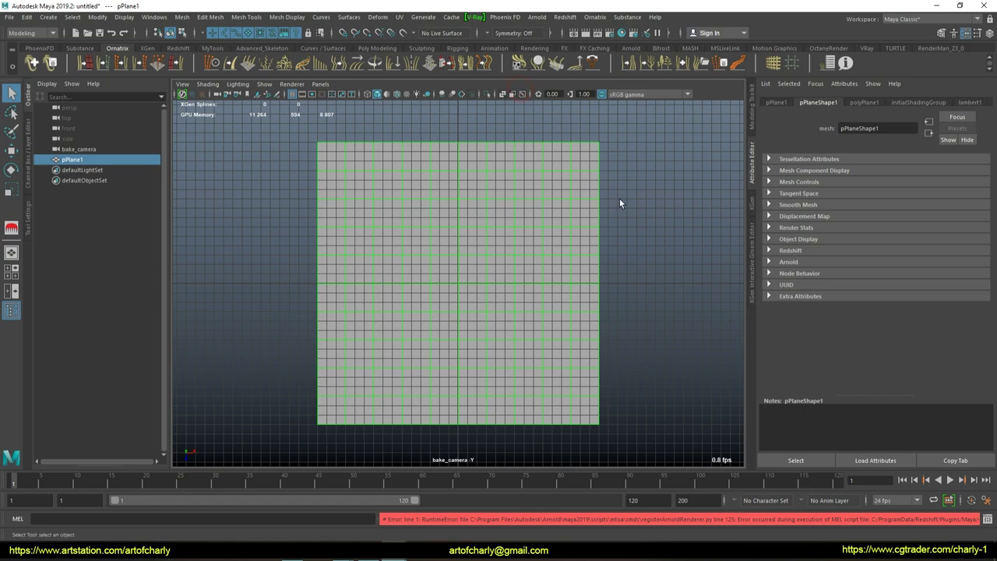
Step: Hide the viewport grid
click(654, 238)
click(433, 243)
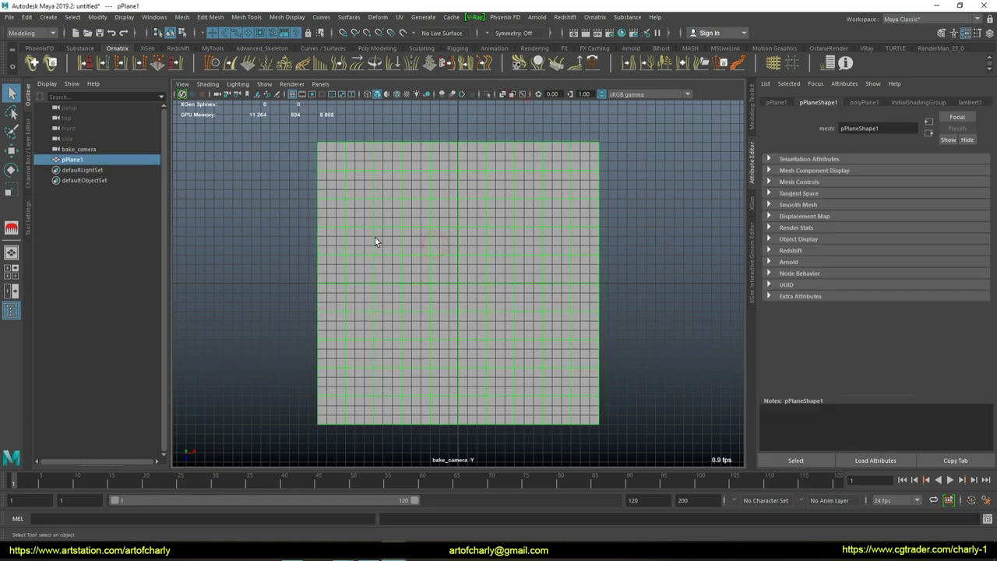
key(space)
click(253, 183)
click(273, 205)
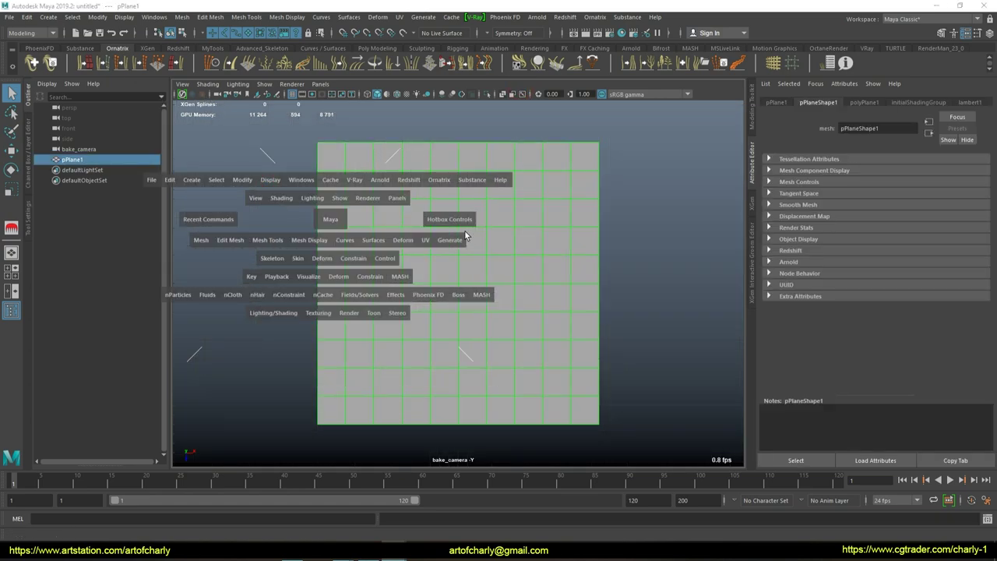
Step: Show the 1024x1024 resolution gate with the area outside the frame darkened
click(703, 314)
click(464, 255)
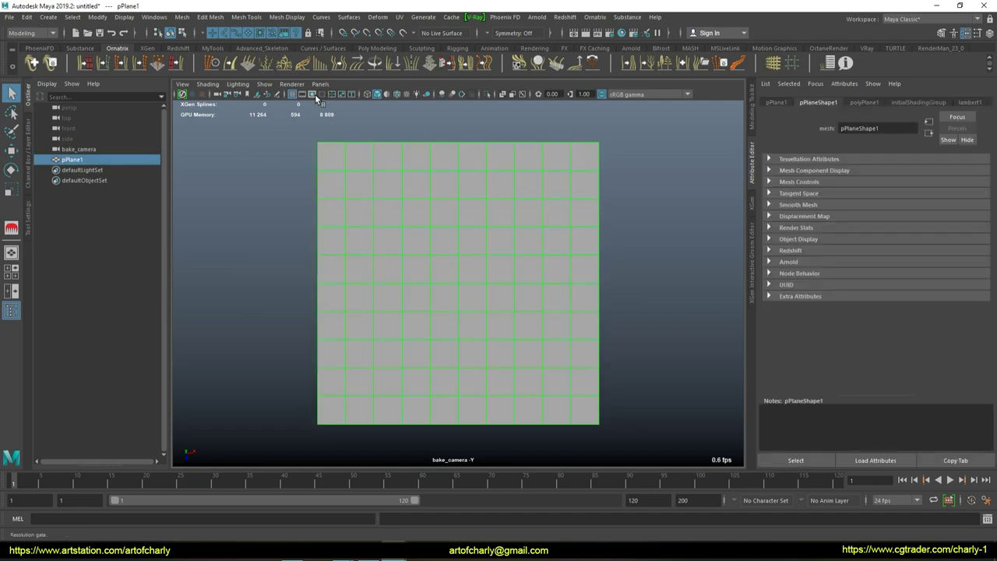
click(312, 94)
click(320, 94)
click(827, 65)
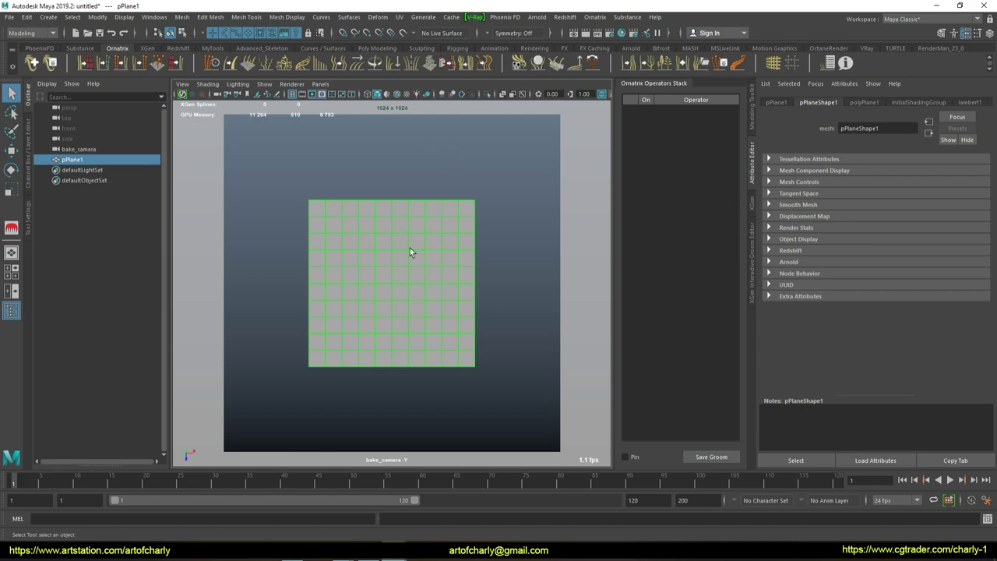
Step: Reduce the plane to one subdivision and move its edge vertices out to the camera frame
scroll(424, 268, up, 5)
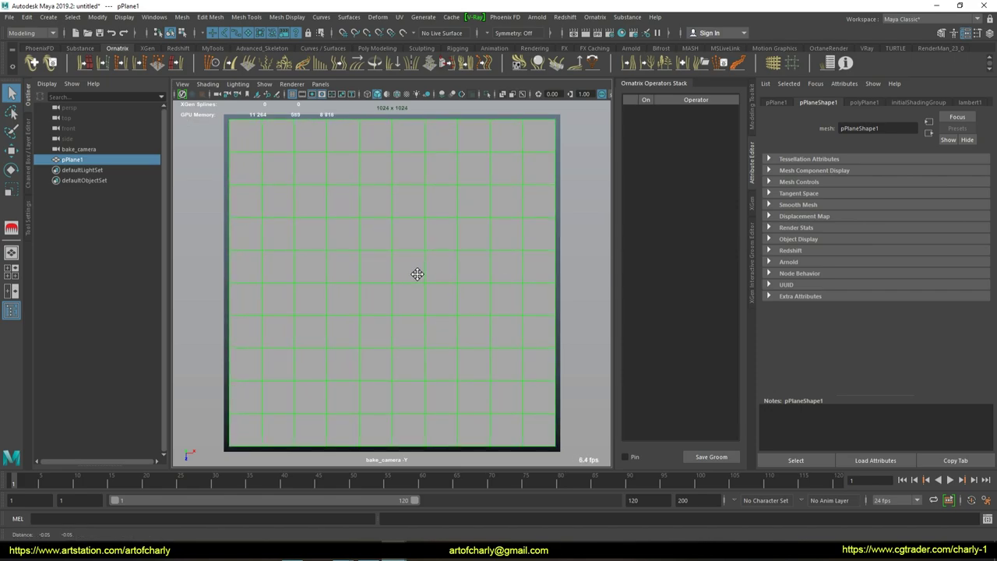
click(864, 102)
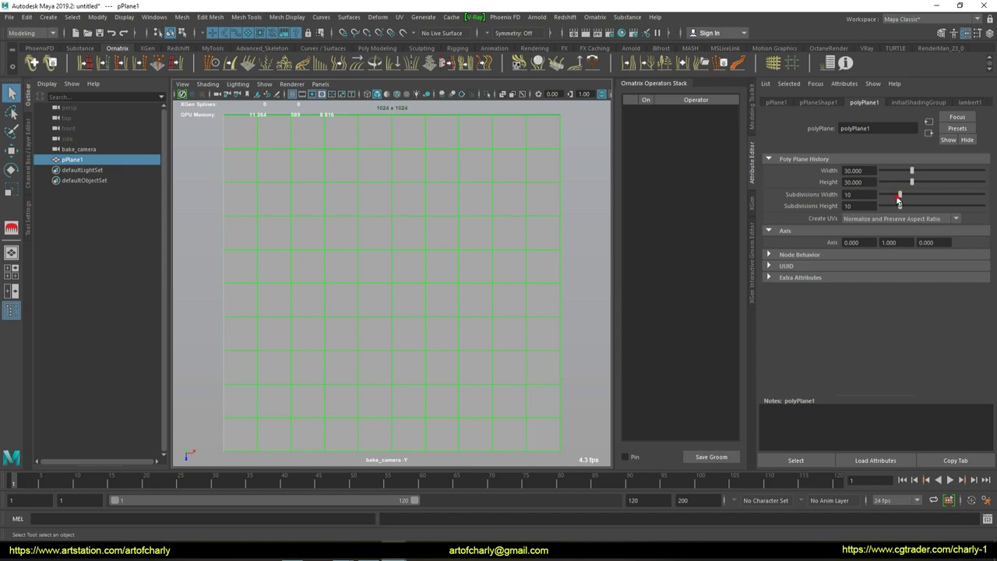
right_drag(354, 189, 296, 194)
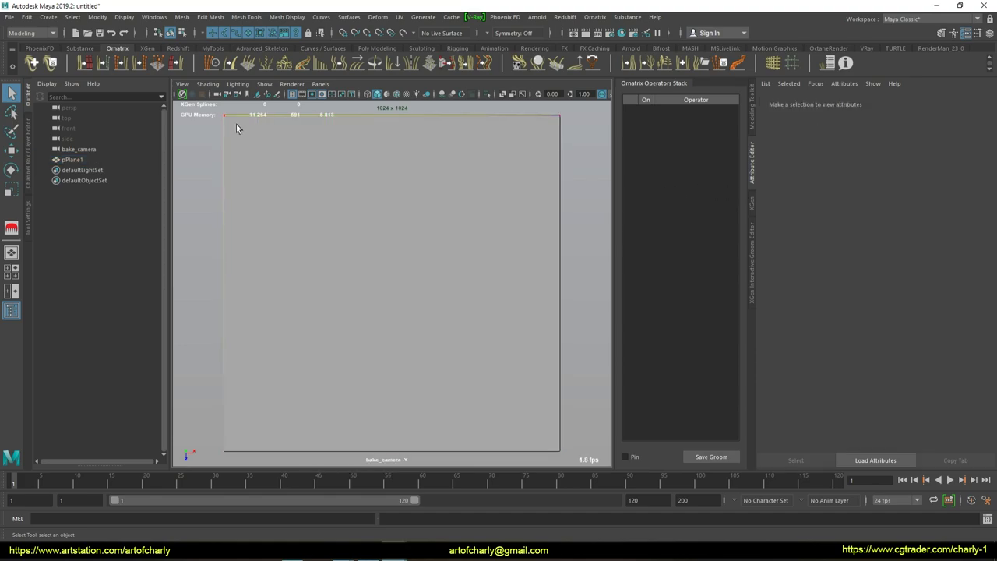
drag(543, 108, 592, 467)
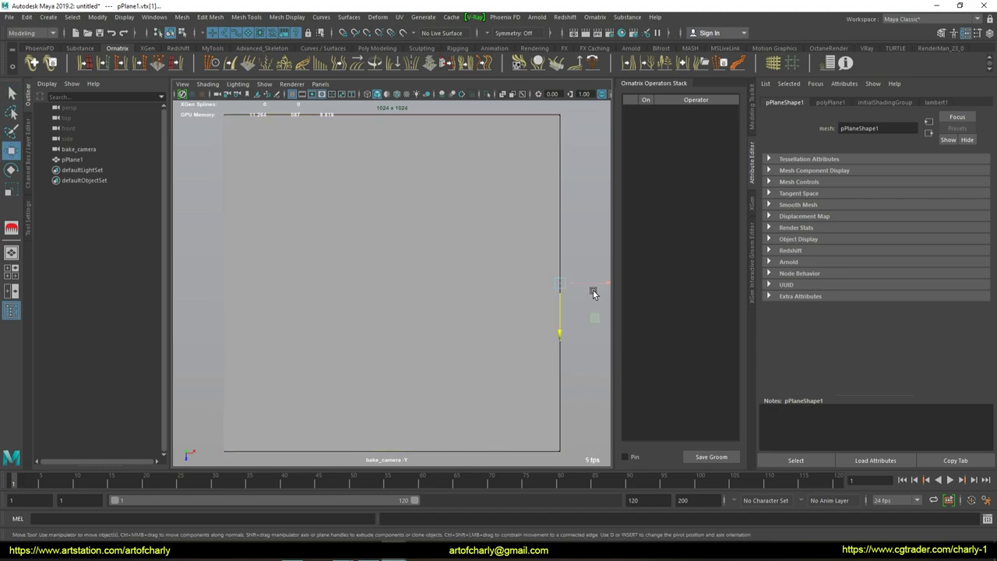
key(w)
drag(207, 438, 568, 461)
key(q)
drag(216, 110, 277, 448)
key(w)
key(q)
drag(221, 112, 582, 141)
key(w)
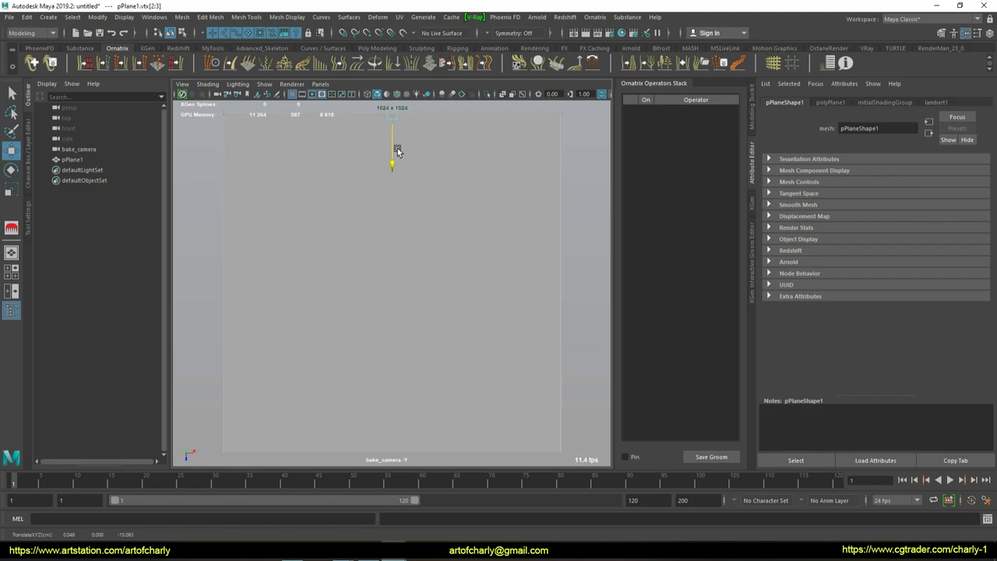
key(q)
Step: Lock pPlane1's translate, rotate and scale channels in the Channel Box
click(584, 164)
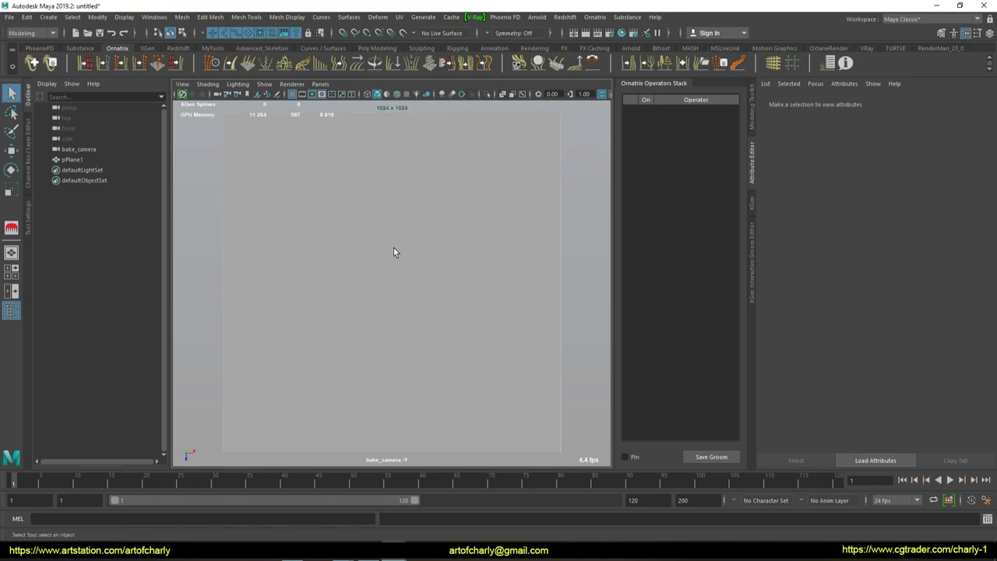
click(393, 252)
right_drag(393, 250, 387, 227)
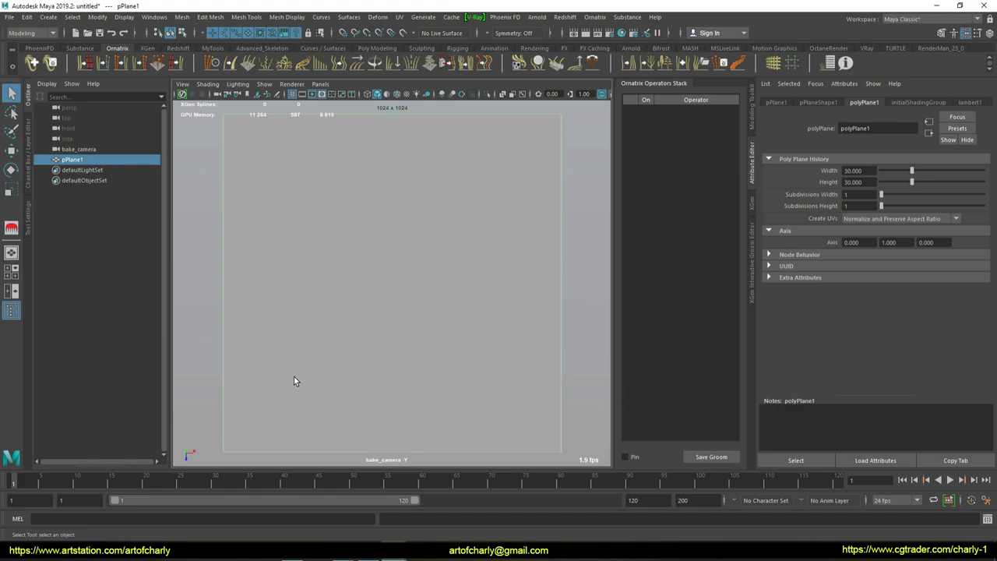
click(28, 151)
drag(109, 113, 117, 181)
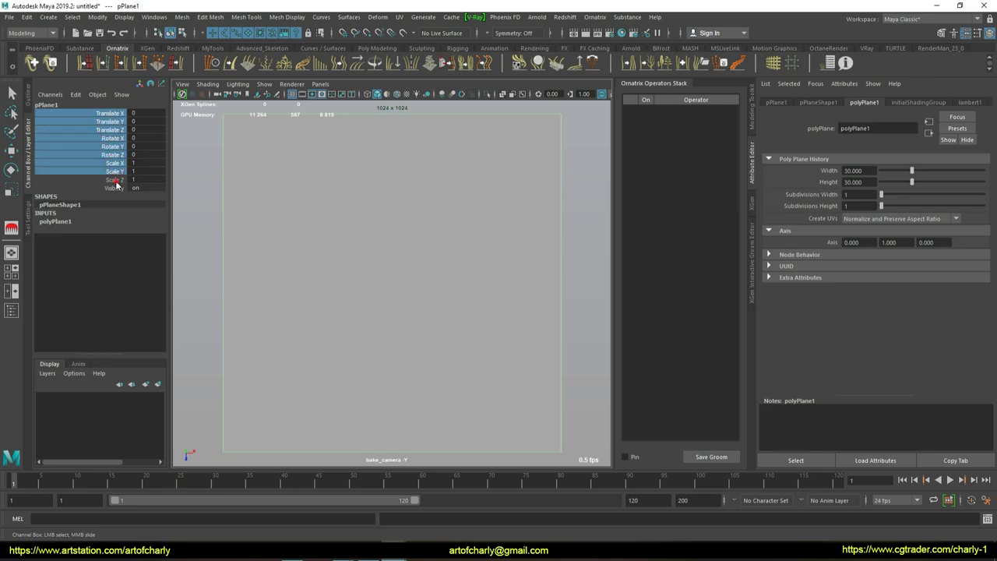
right_click(110, 140)
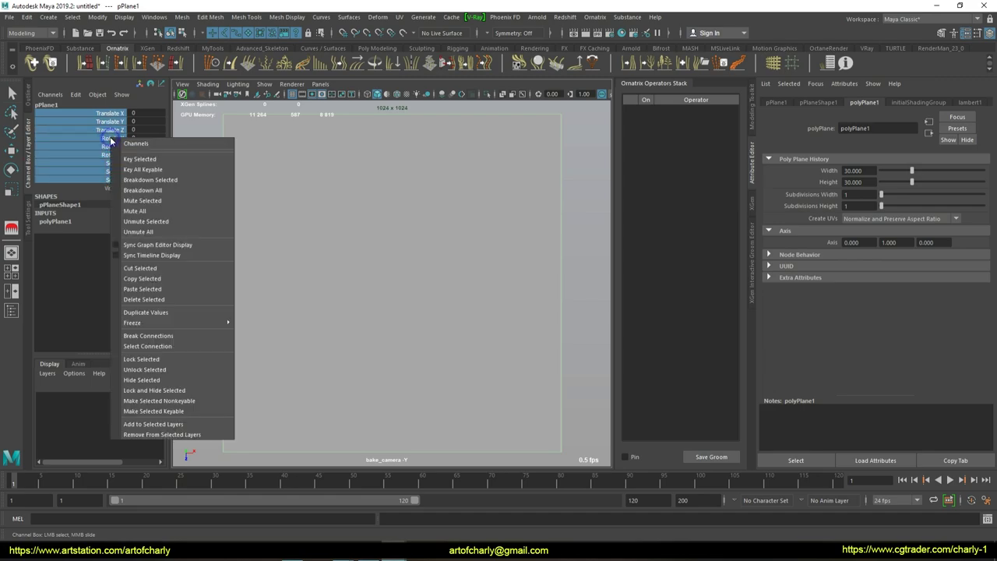
click(198, 358)
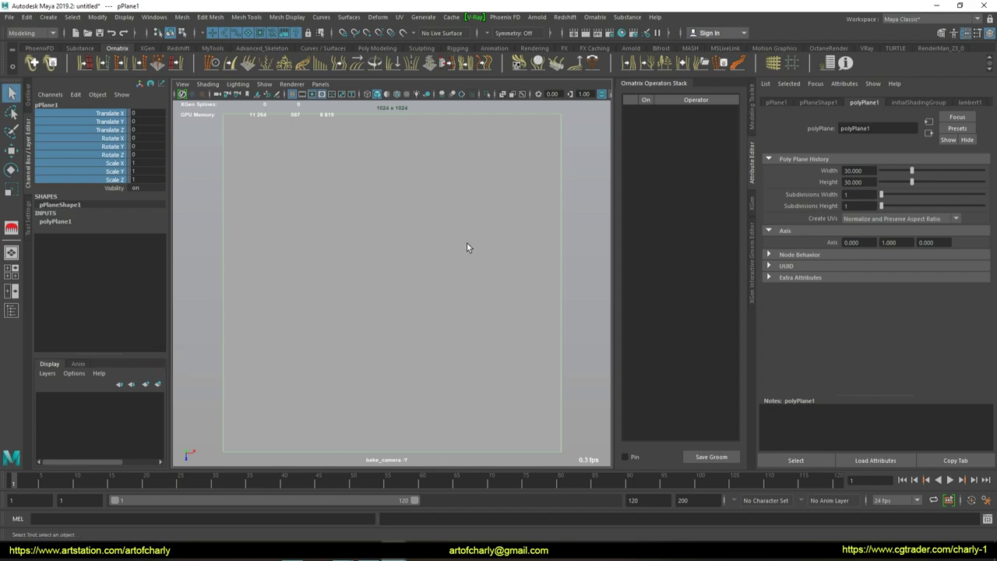
Step: Frame pPlane1 in the persp view and add an empty display layer, layer1
alt+drag(430, 255, 394, 242)
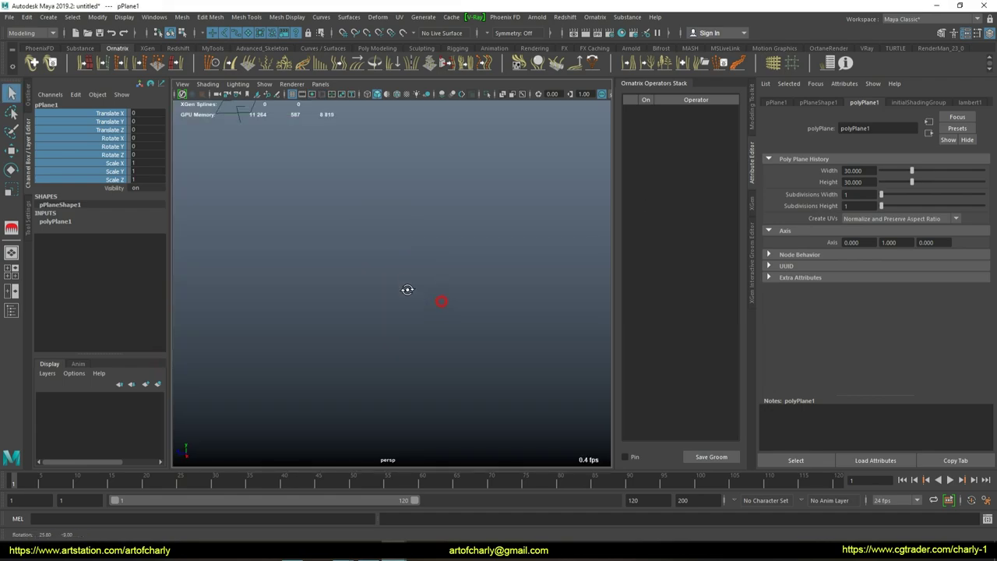
alt+drag(392, 292, 394, 300)
key(f)
mouse_move(367, 278)
alt+mouse_down()
mouse_move(507, 289)
mouse_move(302, 383)
mouse_move(299, 360)
mouse_move(317, 372)
alt+mouse_up()
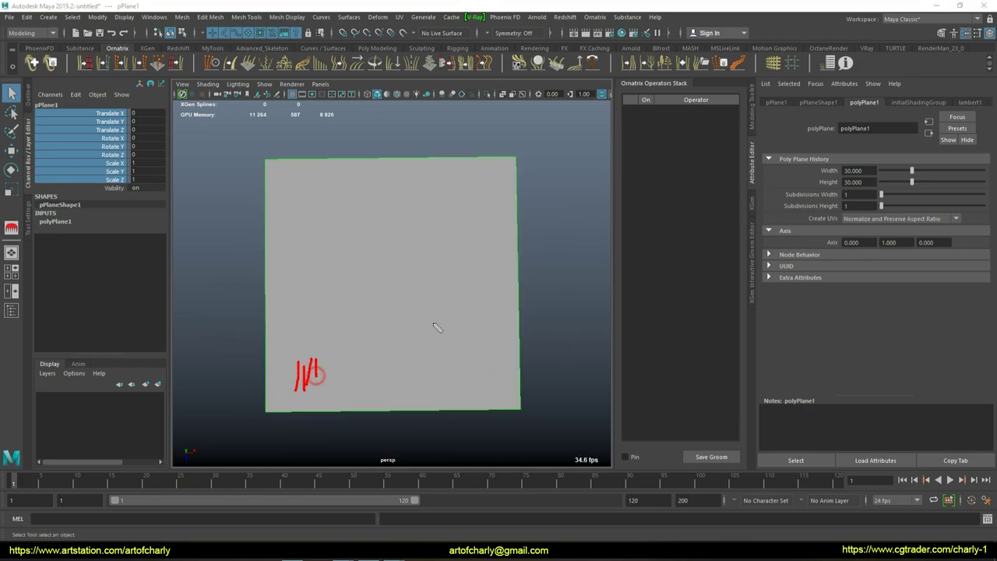
mouse_move(434, 327)
mouse_down()
mouse_move(441, 189)
mouse_move(446, 315)
mouse_up()
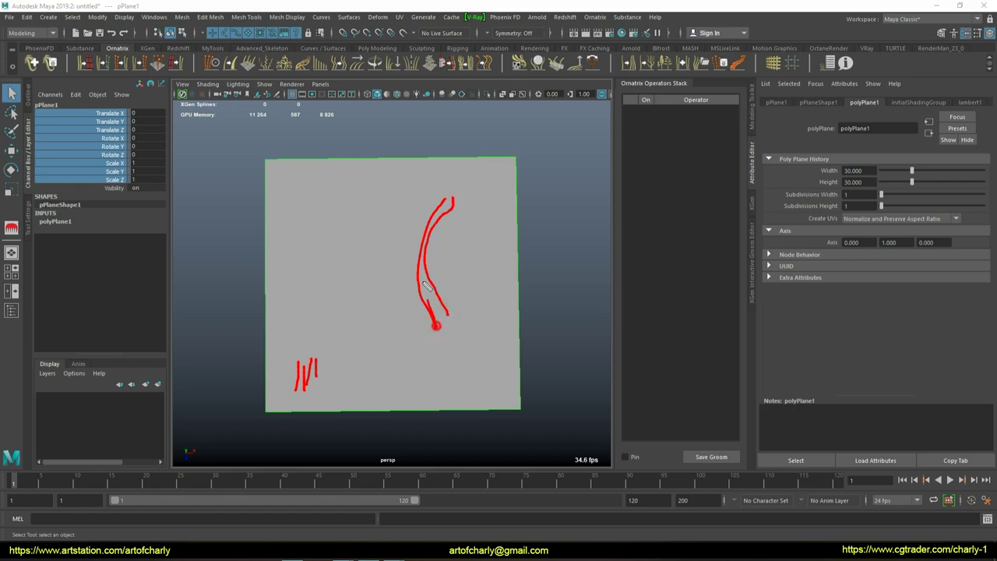
mouse_move(446, 204)
mouse_down()
mouse_move(440, 318)
mouse_move(464, 204)
mouse_up()
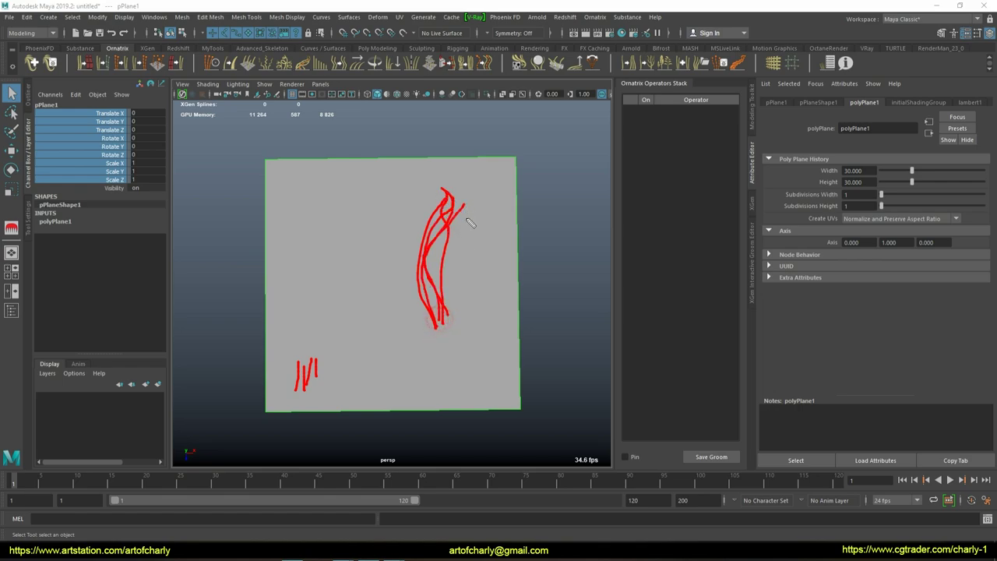
mouse_move(299, 271)
mouse_down()
mouse_move(290, 168)
mouse_move(302, 179)
mouse_move(306, 248)
mouse_up()
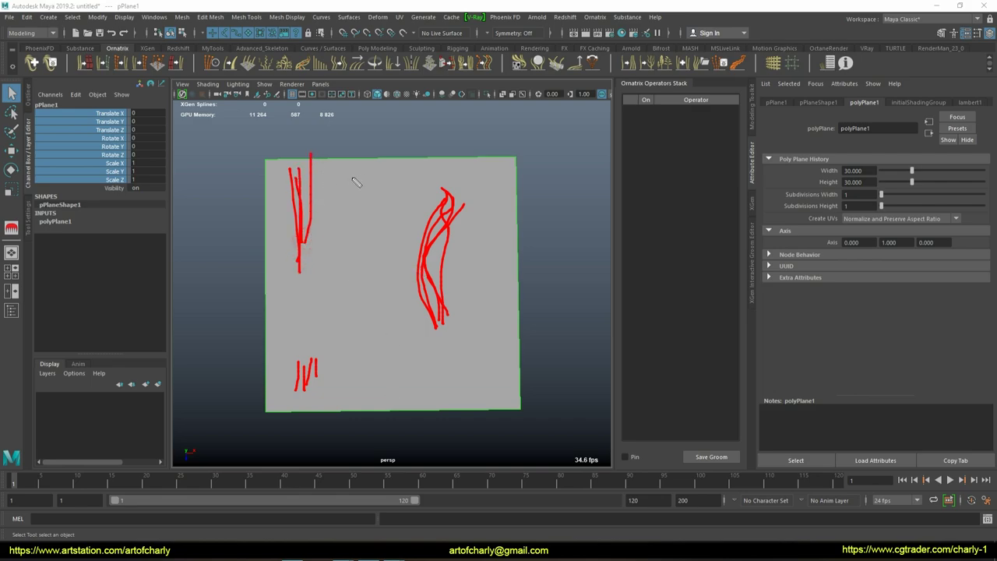
mouse_move(335, 167)
mouse_down()
mouse_move(417, 172)
mouse_move(342, 193)
mouse_up()
mouse_move(348, 148)
mouse_down()
mouse_move(429, 151)
mouse_move(412, 147)
mouse_up()
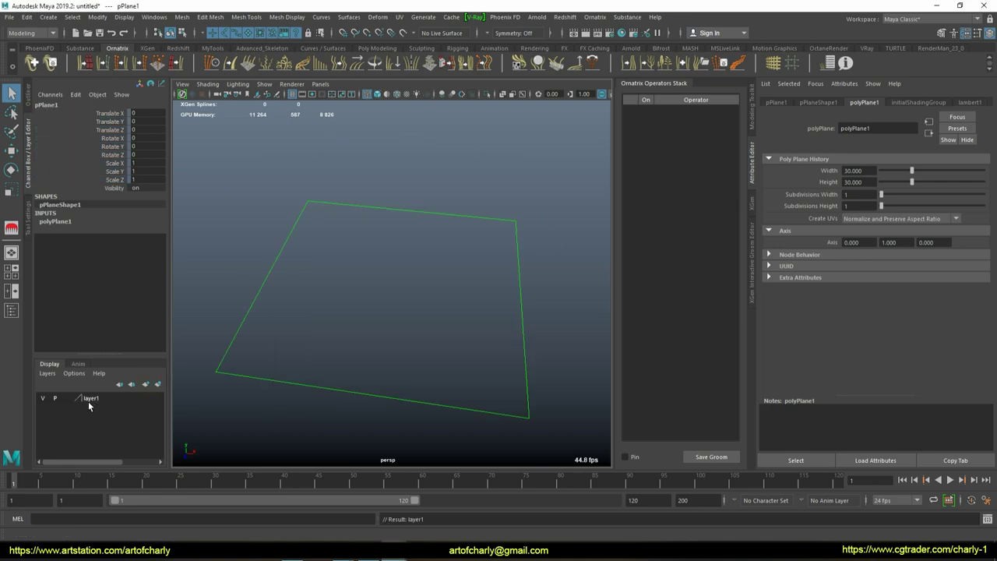
click(92, 398)
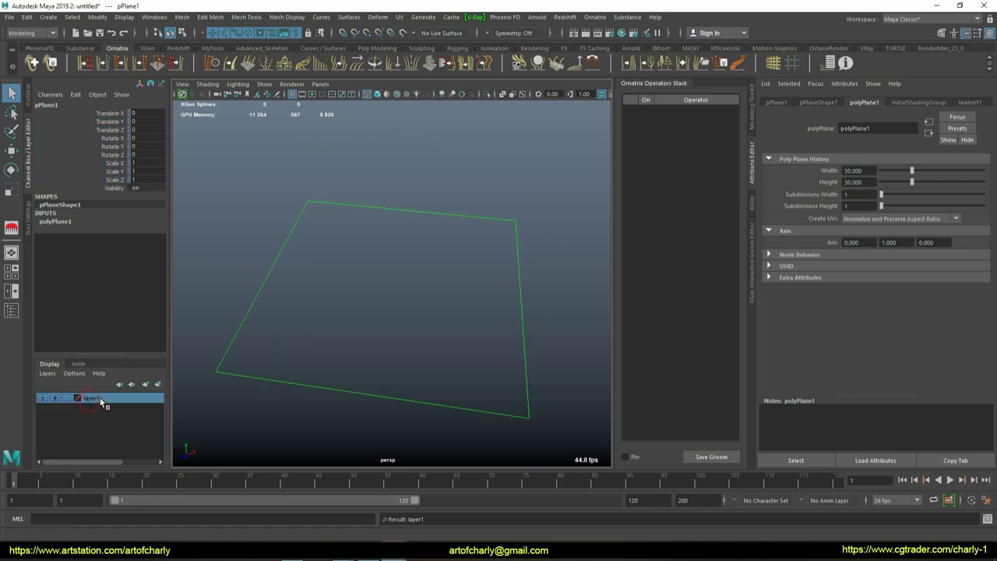
Step: Add the selected plane to layer1 and set the layer to reference display
right_click(112, 399)
click(162, 424)
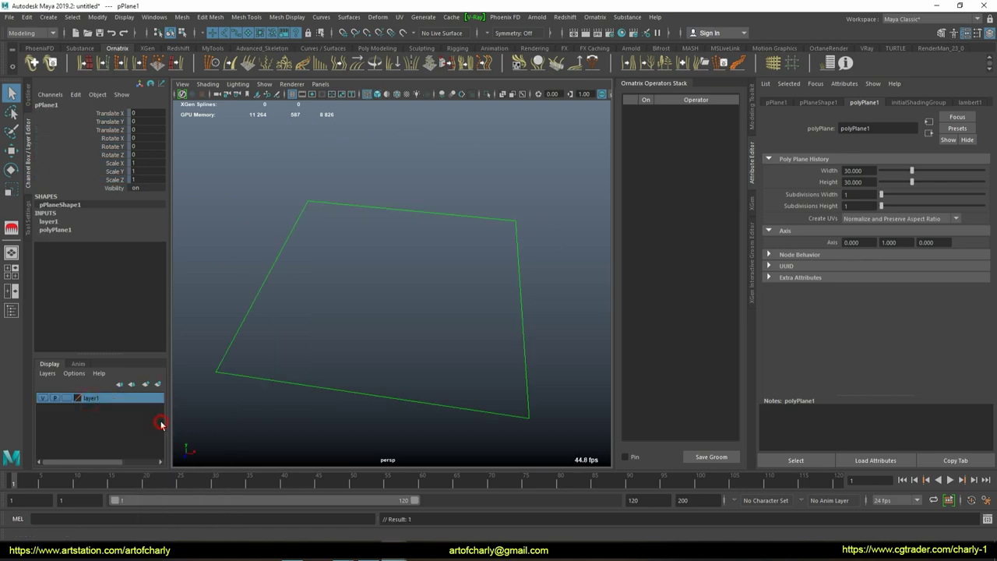
click(66, 398)
click(67, 398)
click(355, 292)
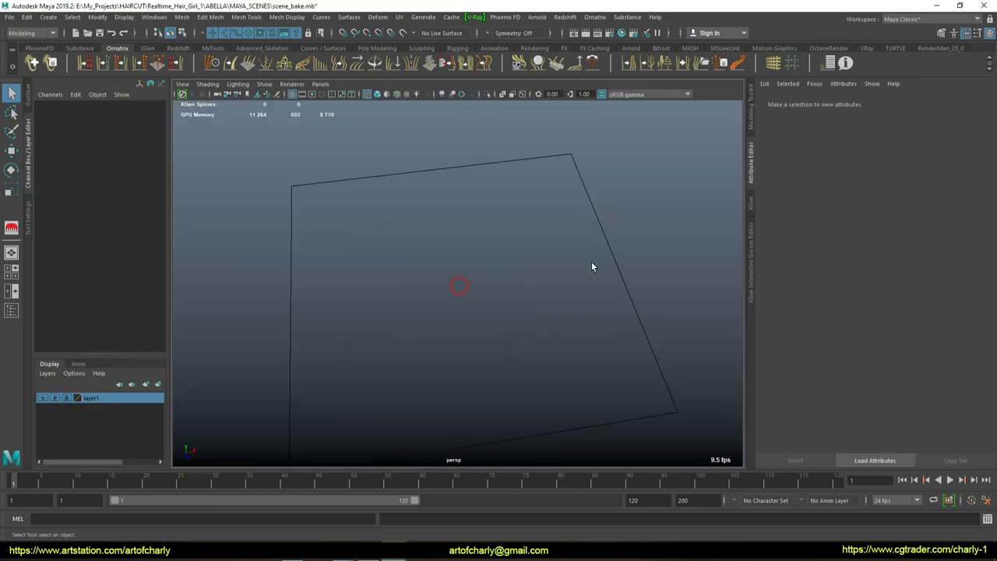
Step: Create a new polygon plane with width and height subdivisions of 1
key(space)
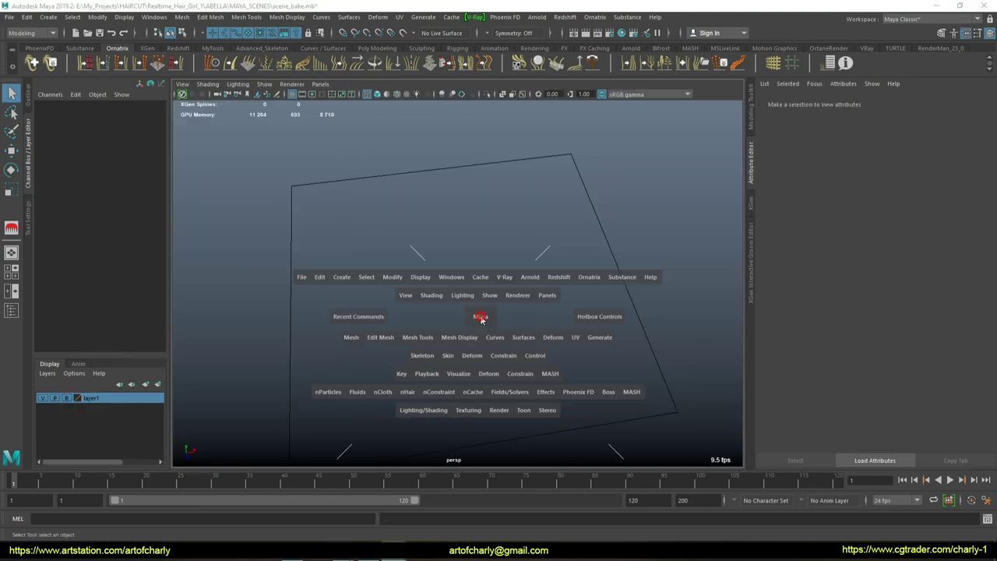
key(space)
click(260, 174)
mouse_move(290, 214)
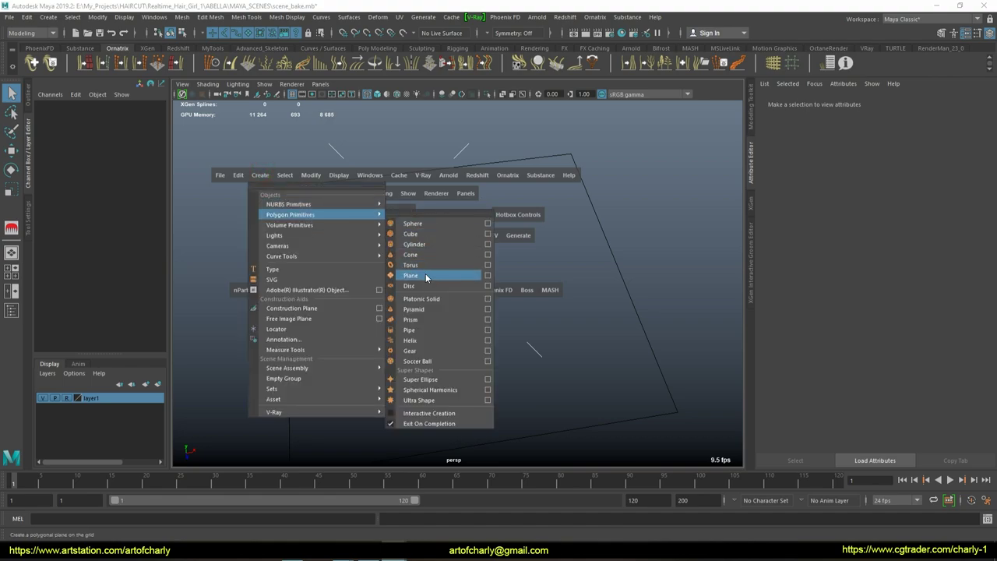
click(433, 264)
click(864, 100)
mouse_move(899, 194)
mouse_down()
mouse_move(841, 198)
mouse_move(845, 205)
mouse_up()
click(702, 201)
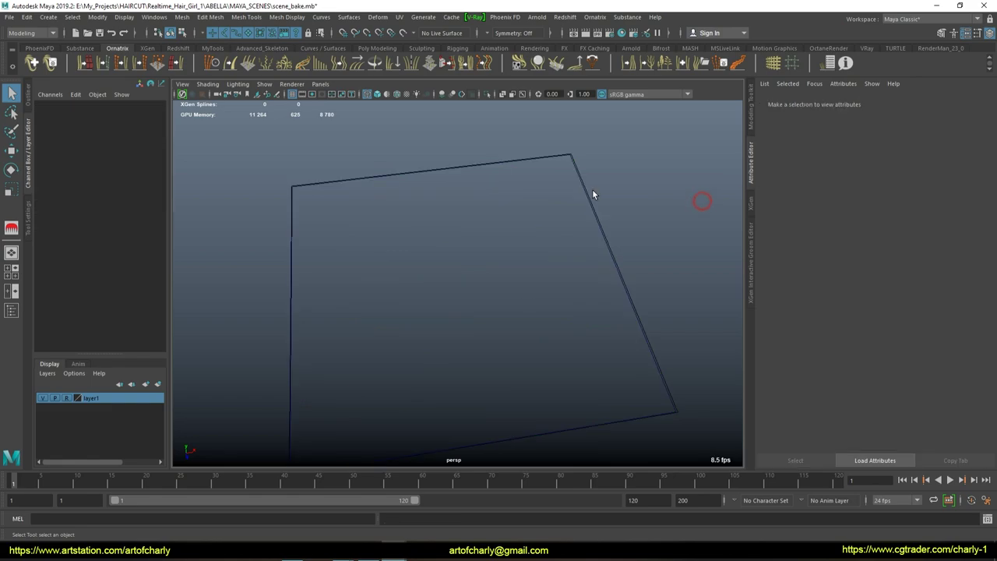
Step: Resize the new plane to width 10 and height 15
click(584, 188)
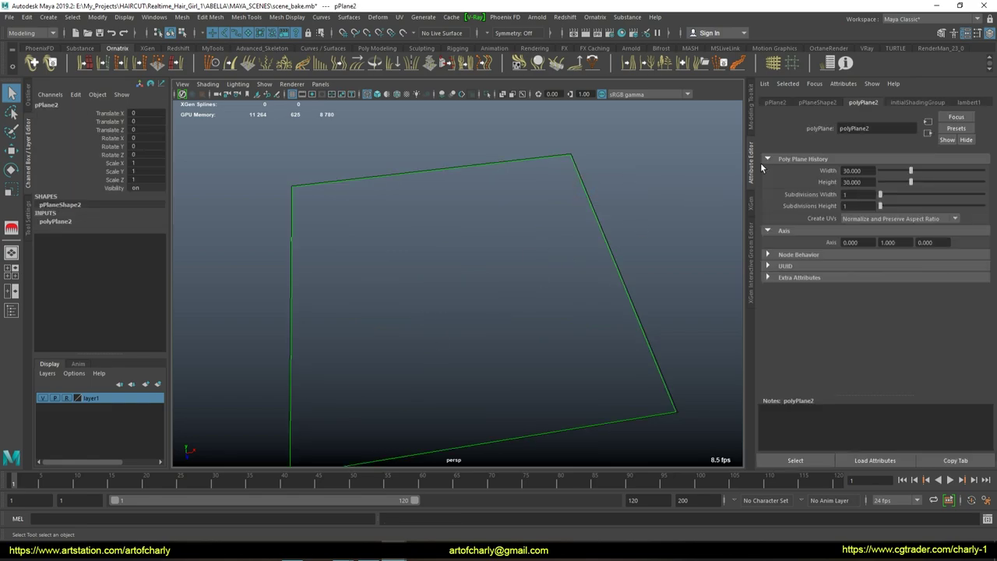
drag(900, 173, 893, 180)
click(857, 169)
text(10)
key(Return)
click(860, 182)
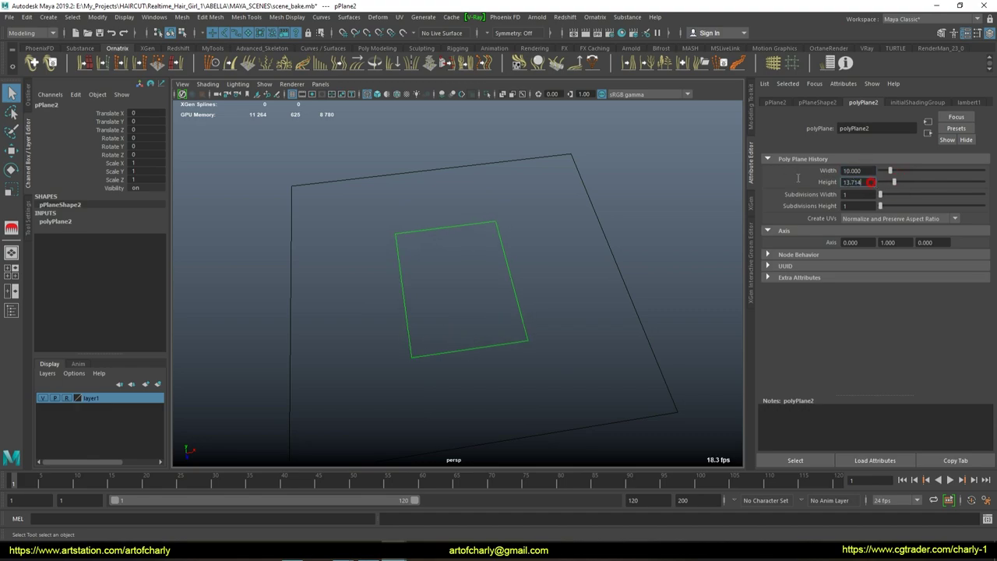
text(5)
key(Return)
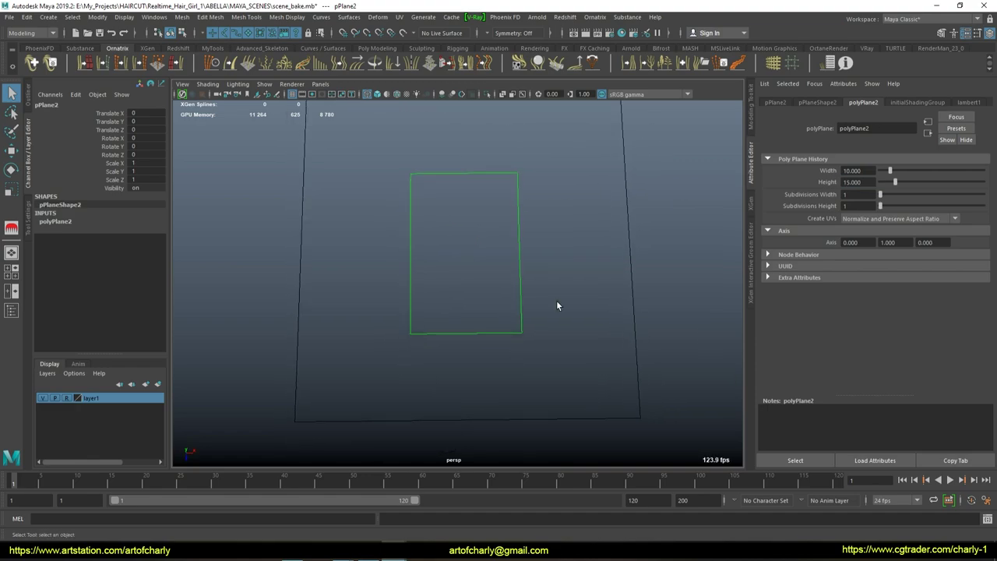
Step: Move the plane left, duplicate it twice, and arrange the copies to the right
key(w)
drag(513, 304, 430, 324)
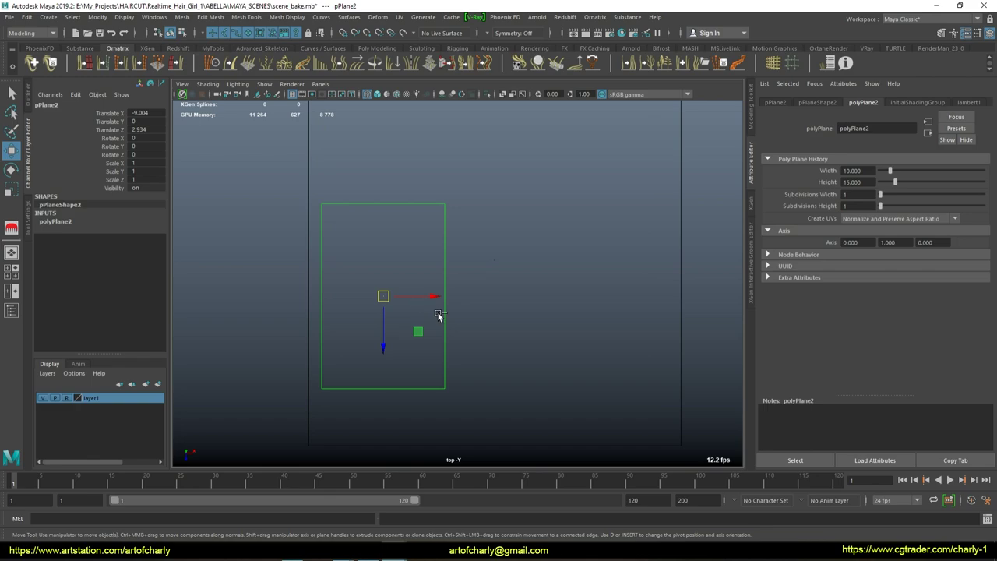
key(ctrl+d)
drag(438, 314, 559, 312)
scroll(558, 313, down, 3)
scroll(550, 267, up, 1)
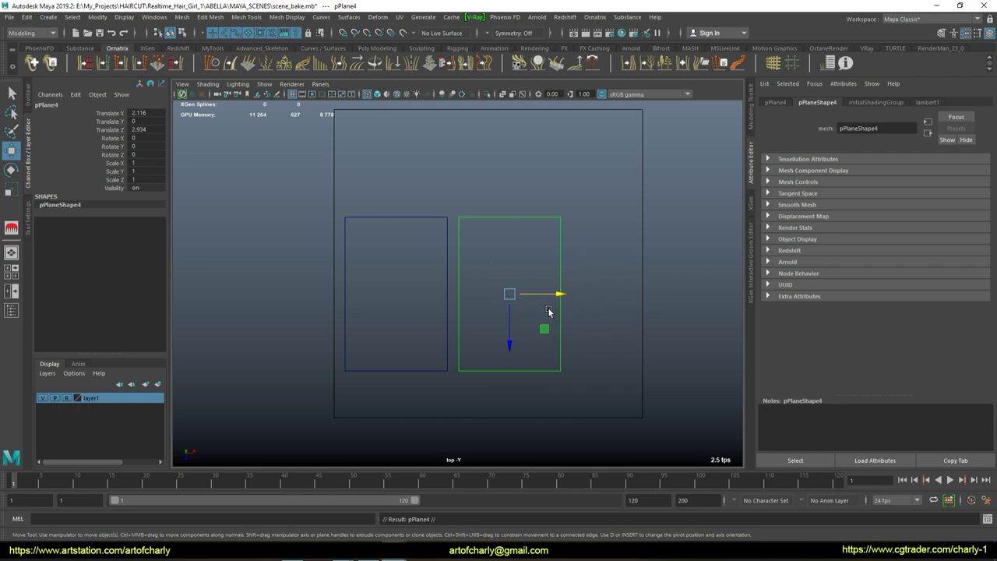
key(ctrl+d)
mouse_move(513, 294)
mouse_down()
mouse_move(600, 221)
mouse_move(589, 193)
mouse_up()
click(615, 312)
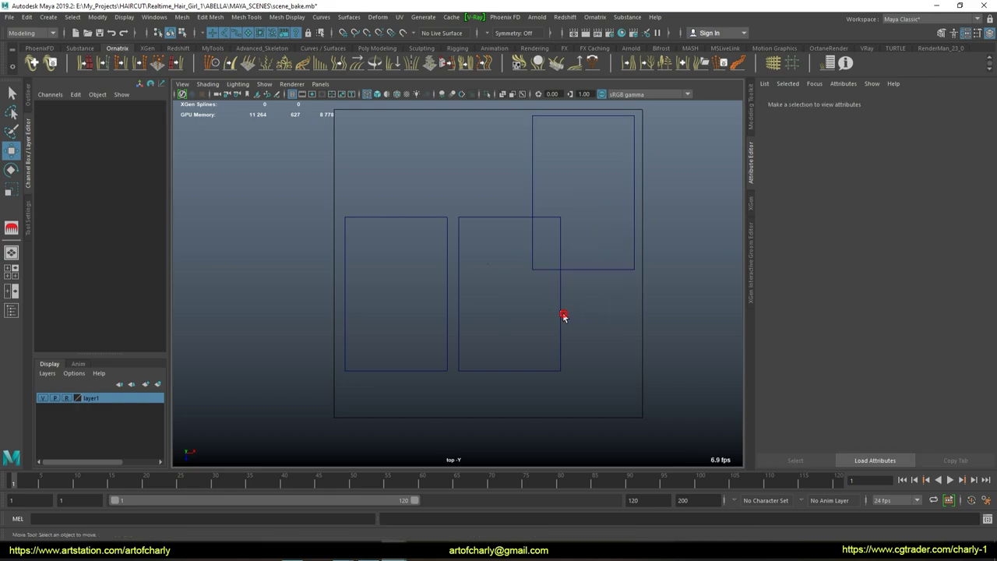
click(562, 316)
drag(510, 293, 584, 339)
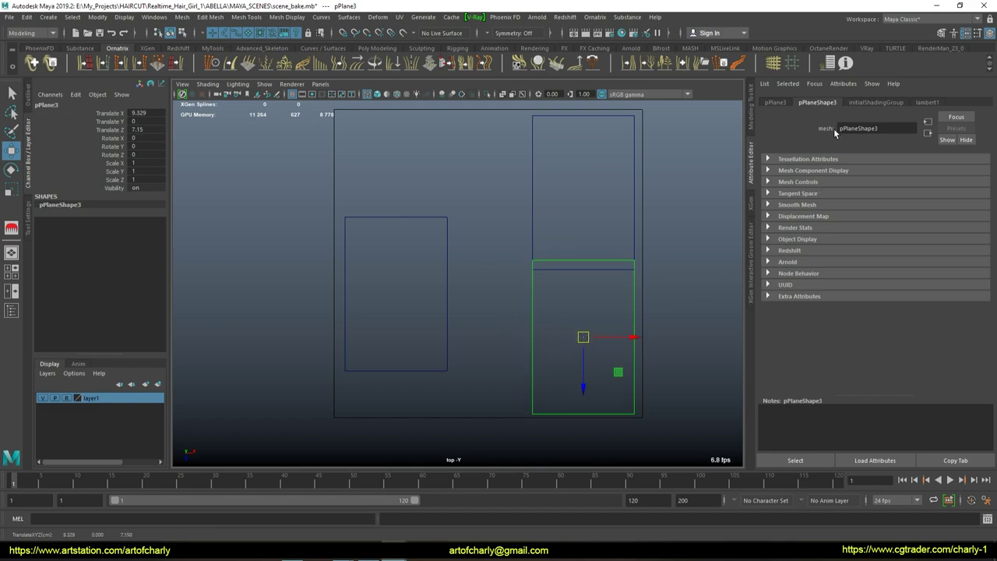
Step: Shorten one plane by lowering its top-edge vertices
right_drag(588, 273, 574, 262)
mouse_move(526, 244)
mouse_down()
mouse_move(601, 264)
mouse_move(583, 303)
mouse_up()
mouse_move(630, 264)
right_down()
mouse_move(681, 258)
mouse_move(595, 276)
right_up()
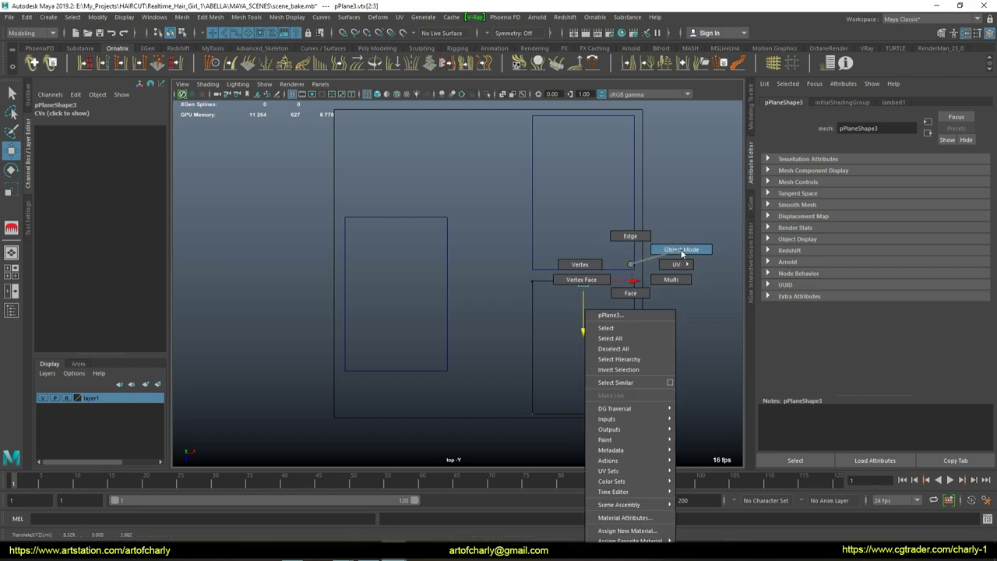
Step: Move the tall left plane right and up toward the centre
right_drag(630, 270, 681, 249)
click(687, 304)
click(445, 258)
key(w)
drag(395, 294, 470, 272)
click(727, 299)
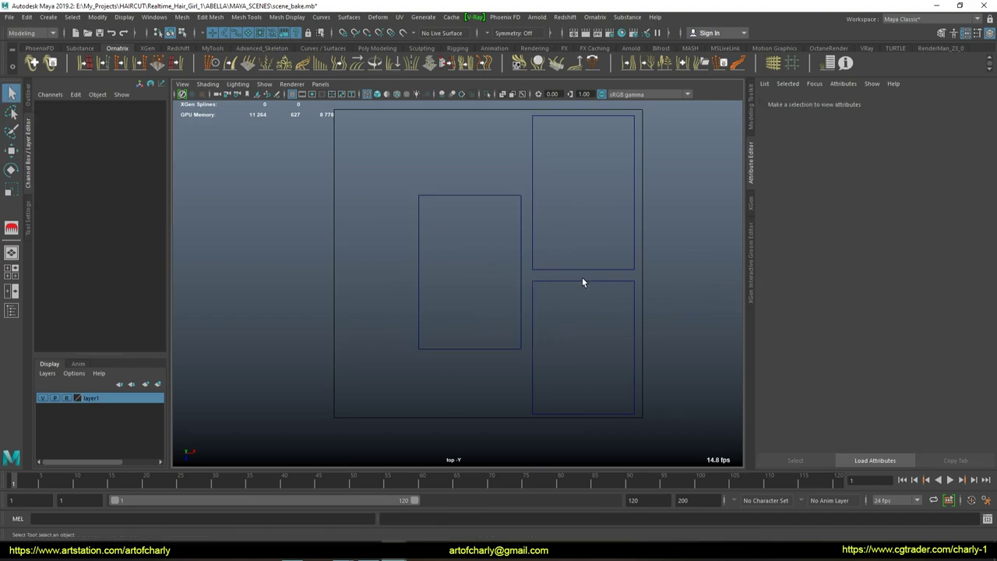
Step: Freeze transformations and delete construction history on the planes
click(97, 16)
click(125, 64)
click(98, 16)
click(116, 64)
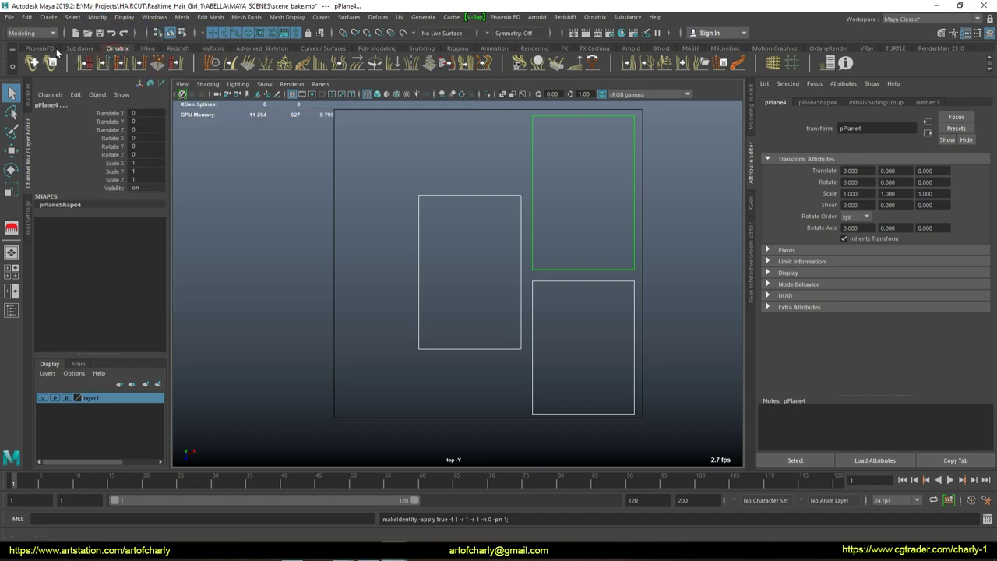
click(27, 17)
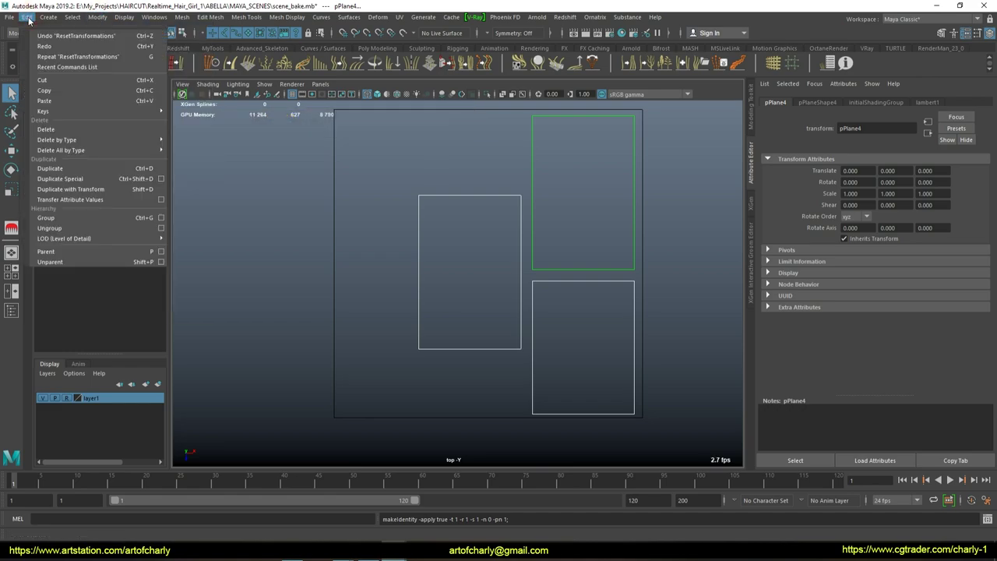
mouse_move(57, 140)
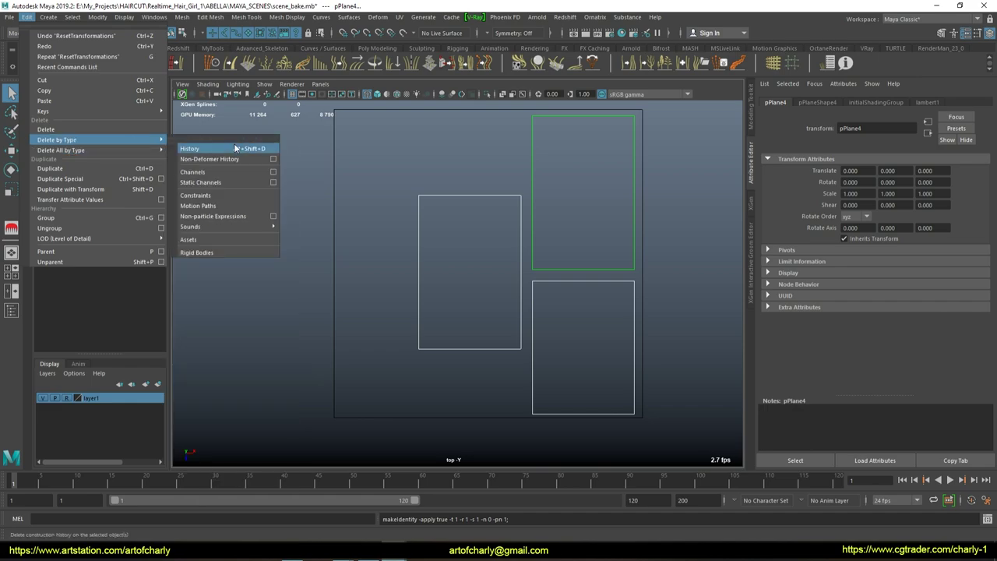
click(232, 148)
click(624, 343)
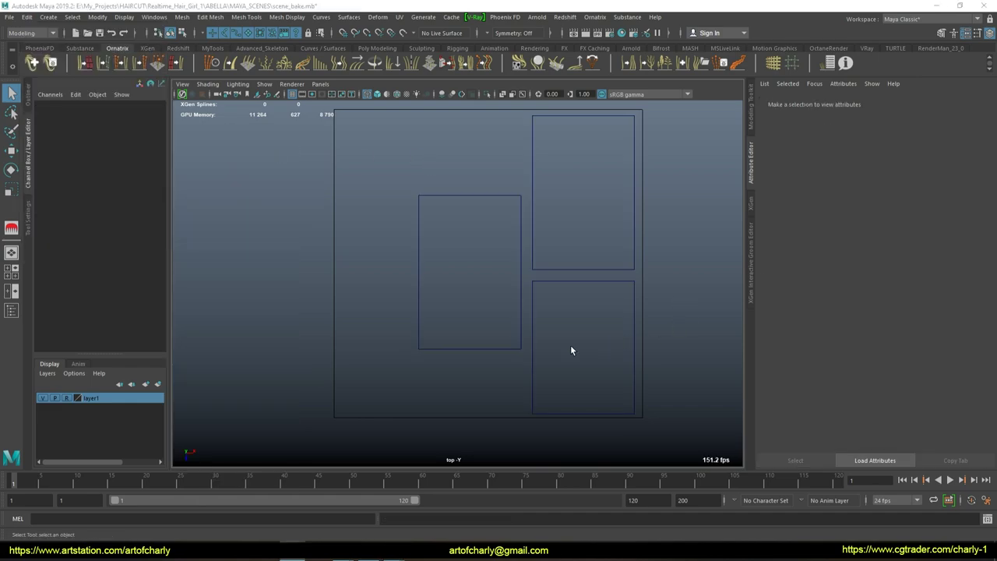
Step: Select each plane in turn to check its attributes
click(471, 195)
click(561, 269)
click(521, 302)
click(566, 278)
Step: Grow an Ornatrix Fur Ball groom on the middle plane, viewed in perspective
drag(470, 190, 472, 199)
click(549, 270)
click(482, 294)
drag(447, 146, 487, 231)
click(32, 63)
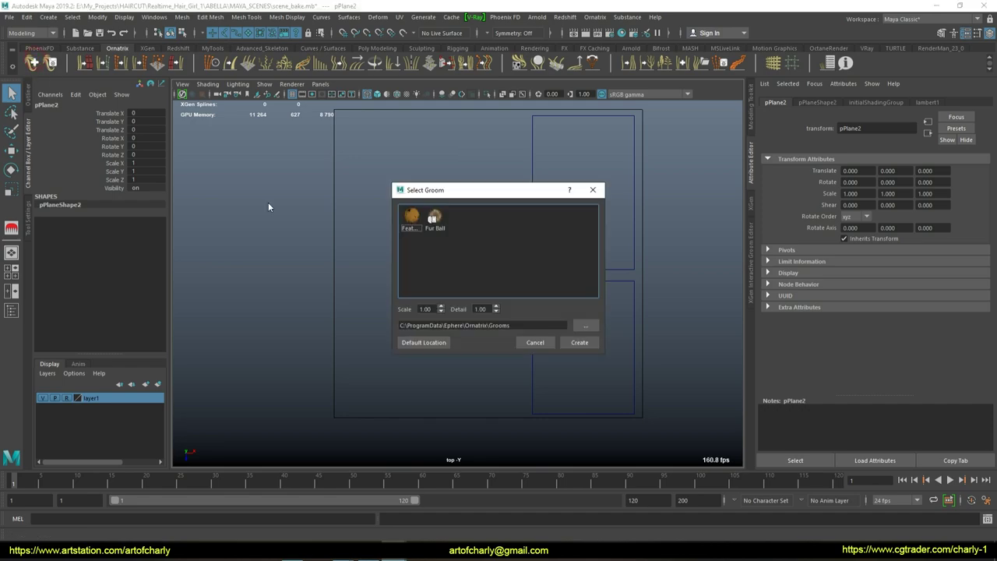
double_click(434, 218)
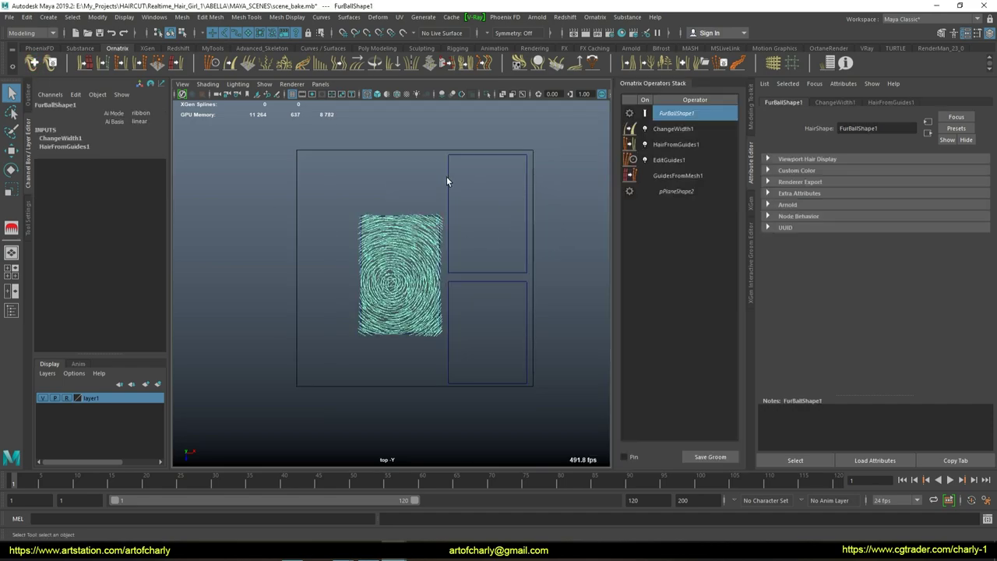
click(423, 249)
key(space)
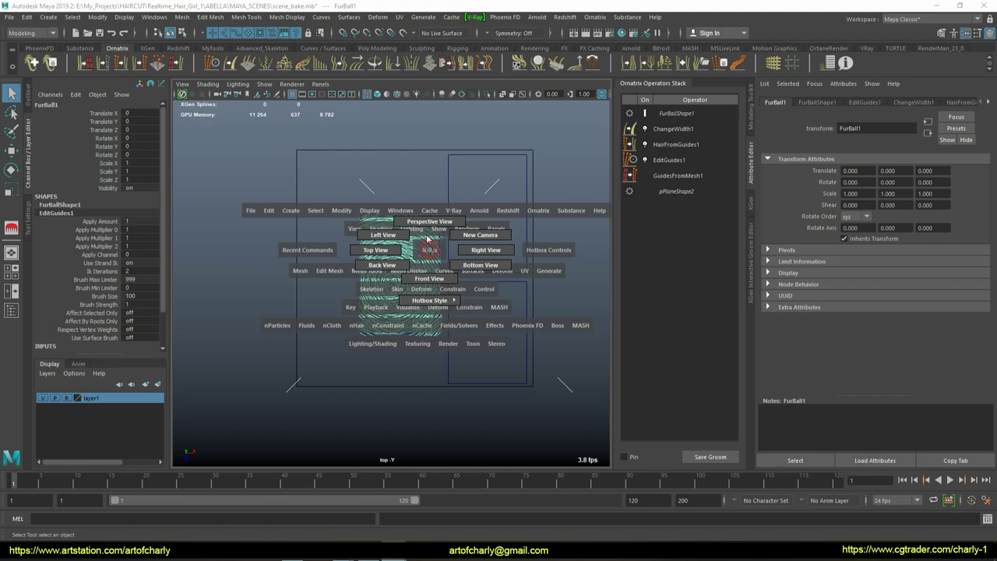
drag(427, 238, 429, 222)
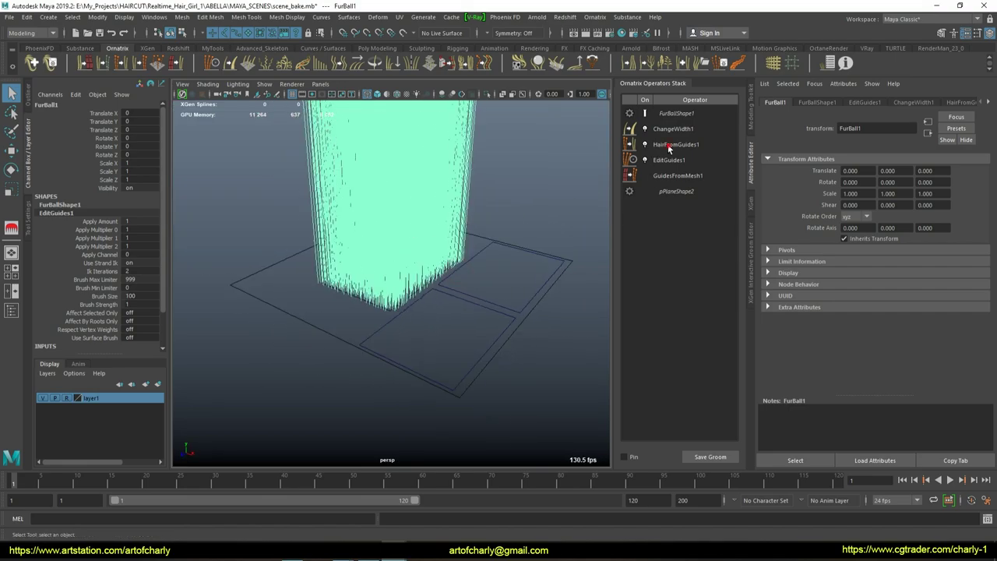
Step: Delete HairFromGuides1 and ChangeWidth1 from the groom stack, leaving only guides
click(668, 147)
right_click(671, 134)
click(701, 172)
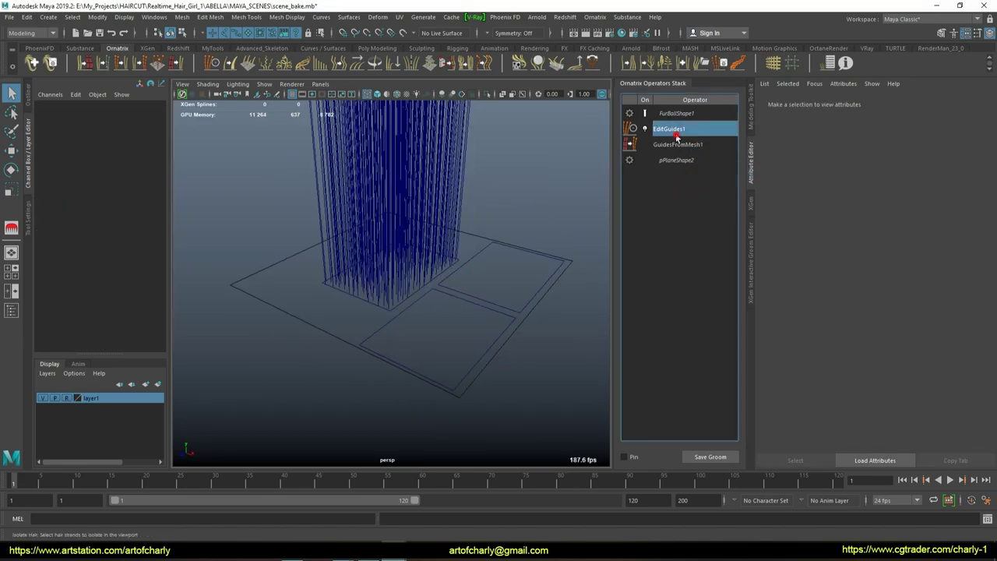
Step: Select all guide strands in EditGuides1 and delete them
click(675, 136)
click(848, 173)
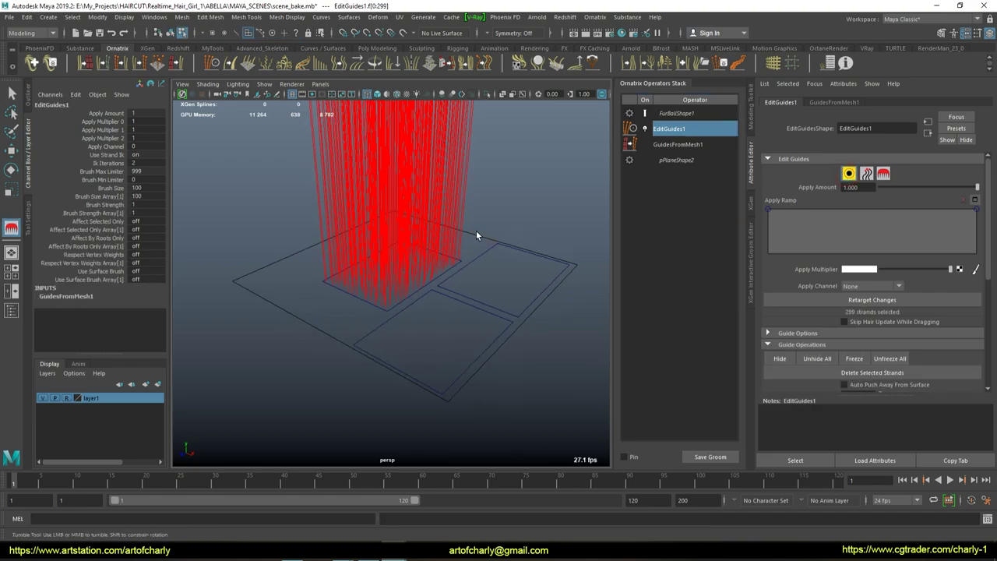
alt+right_drag(475, 230, 529, 278)
click(529, 247)
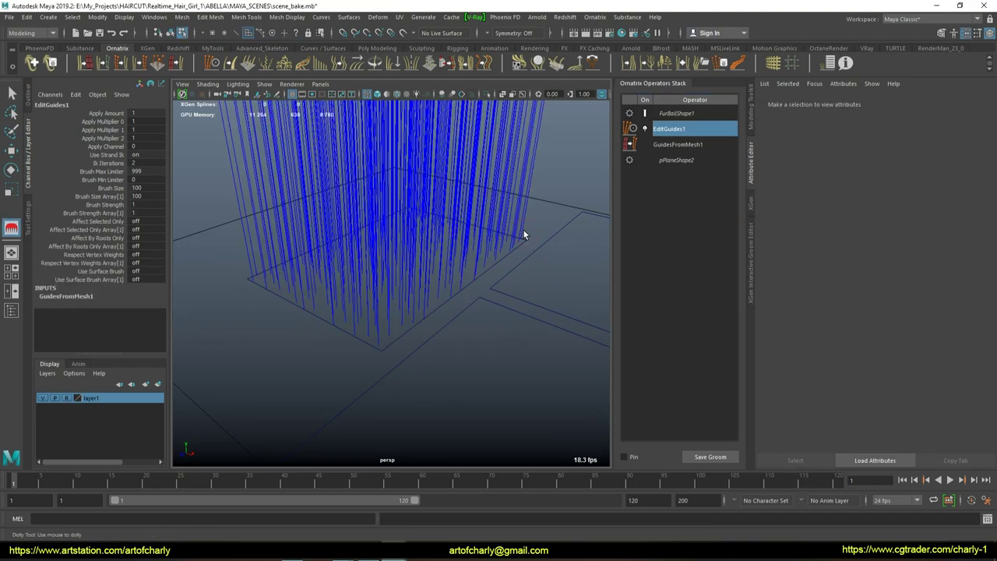
click(524, 229)
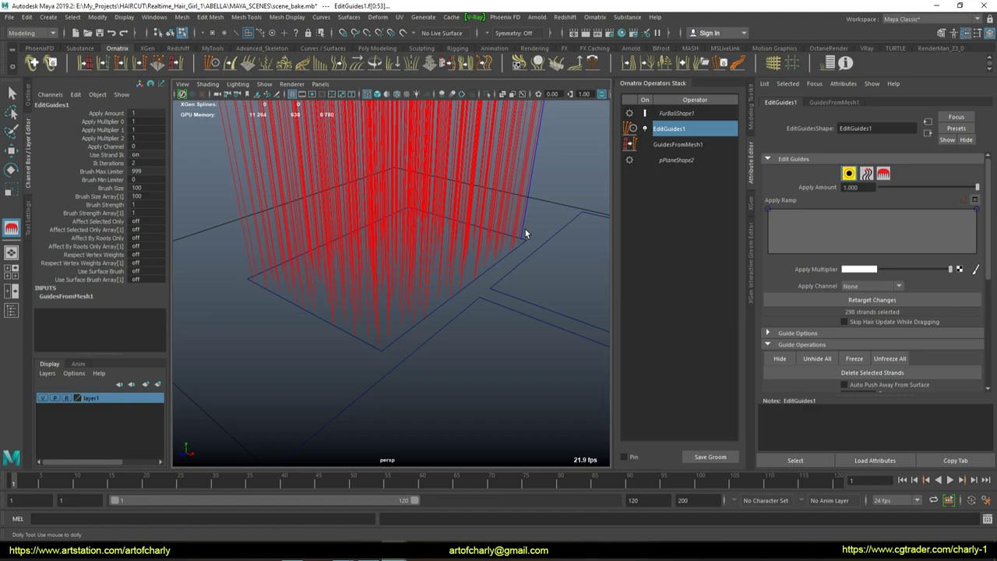
click(920, 293)
click(572, 289)
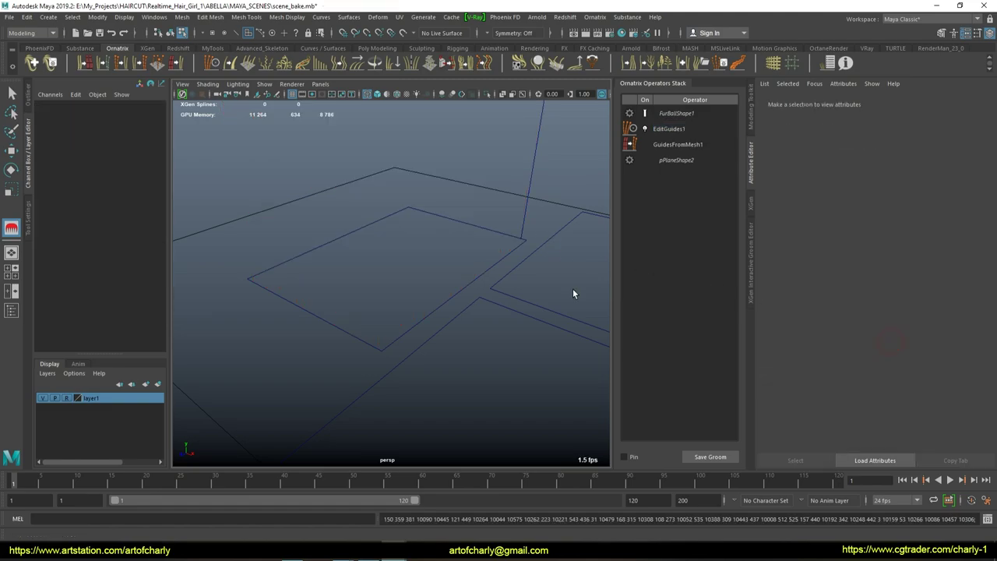
key(space)
click(414, 243)
key(ctrl+z)
Step: In top view, switch EditGuides1 to strand drawing and try a first curl, then undo it
key(space)
drag(433, 220, 403, 274)
alt+right_drag(381, 261, 418, 258)
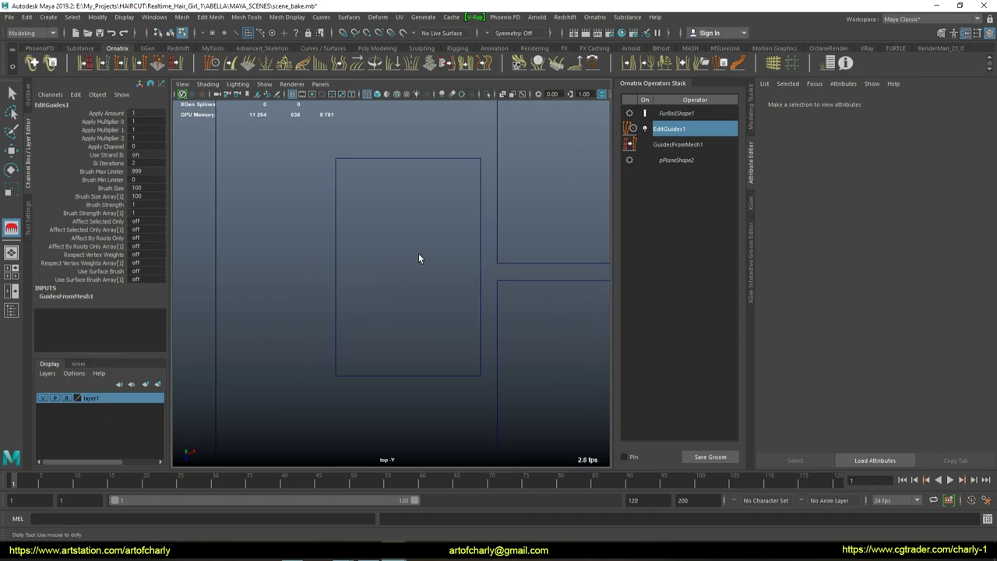
click(683, 134)
scroll(872, 296, down, 3)
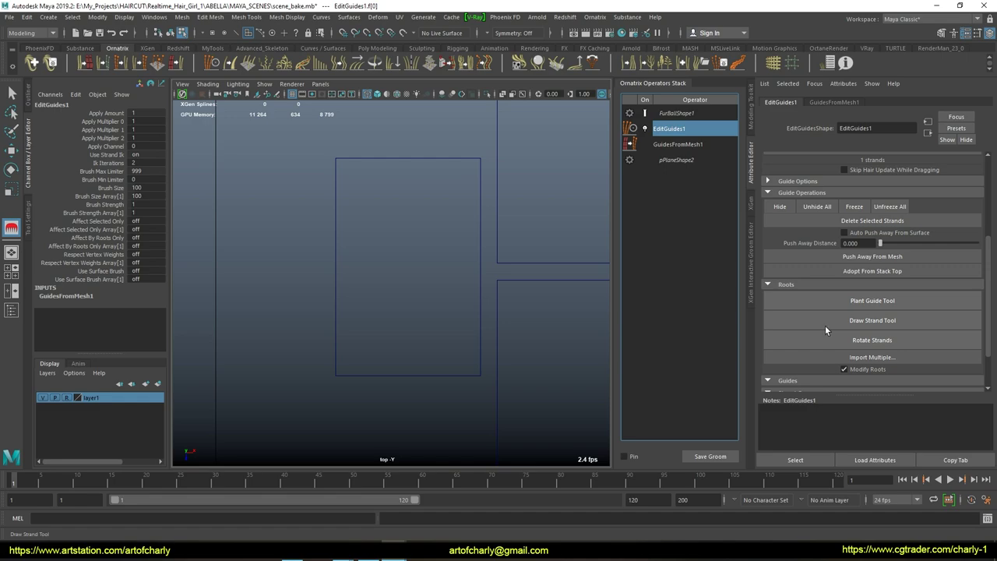
click(826, 330)
drag(412, 354, 364, 264)
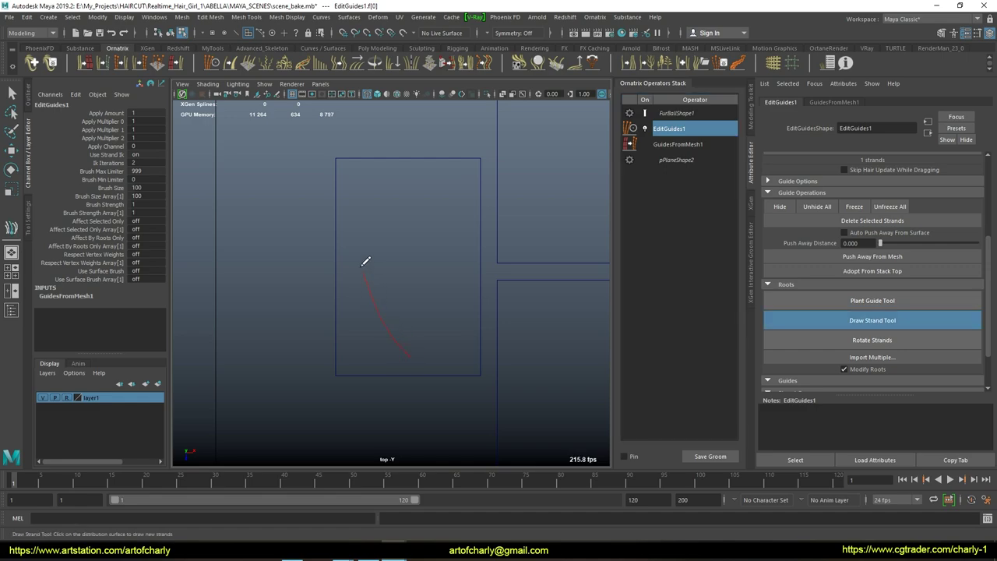
mouse_move(371, 192)
mouse_down()
mouse_move(431, 173)
mouse_move(438, 255)
mouse_move(395, 223)
mouse_move(427, 225)
mouse_move(412, 222)
mouse_up()
key(ctrl+z)
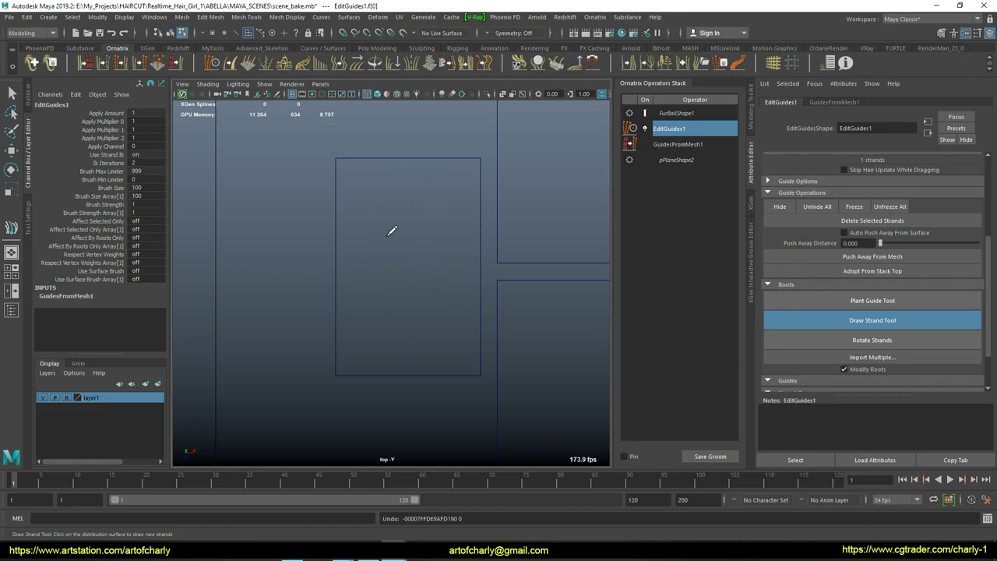
Step: Set Point Count to 70 and draw an inward spiral strand on the middle plane
click(27, 224)
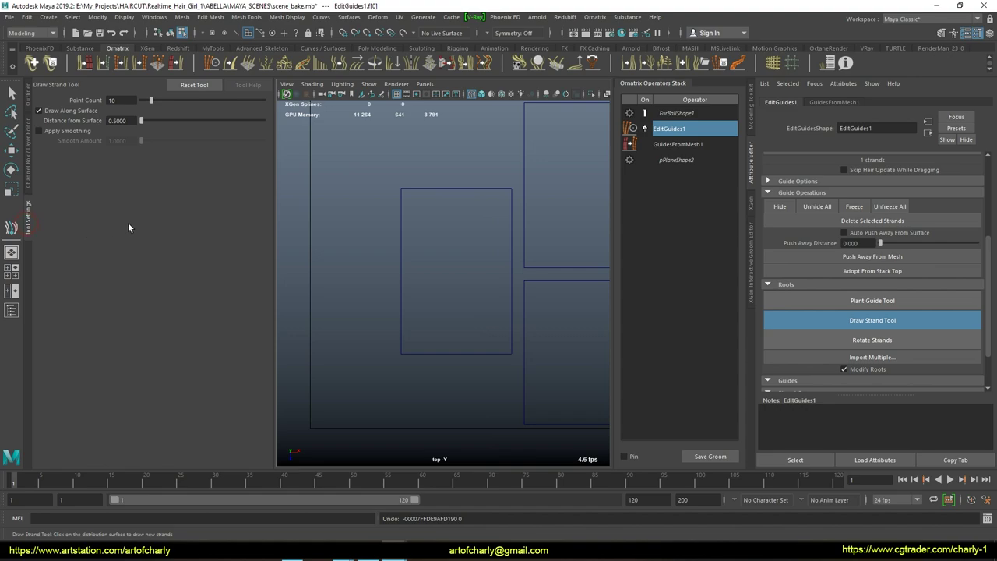
text(70)
key(Return)
drag(448, 339, 460, 200)
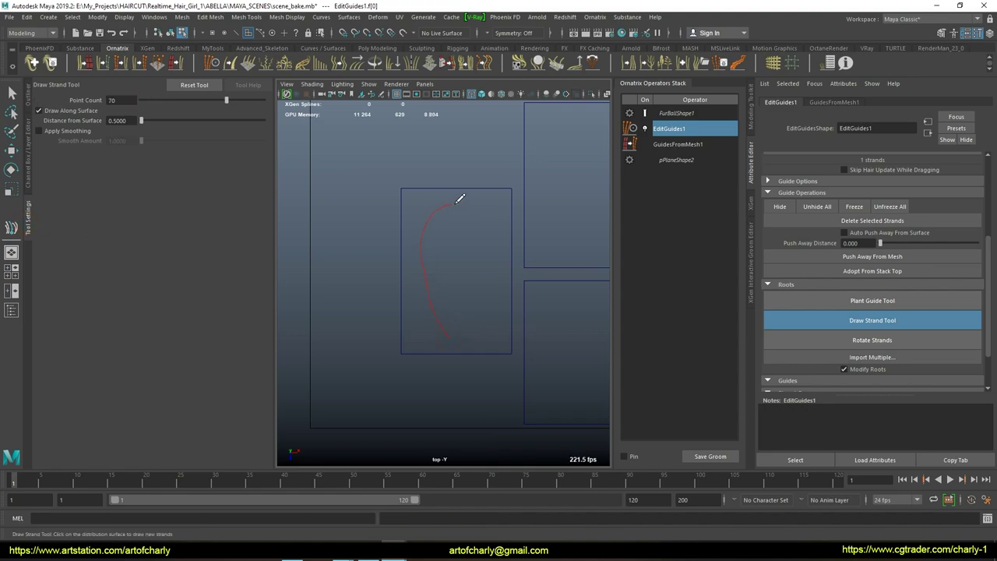
drag(482, 251, 457, 247)
key(Return)
scroll(855, 290, down, 1)
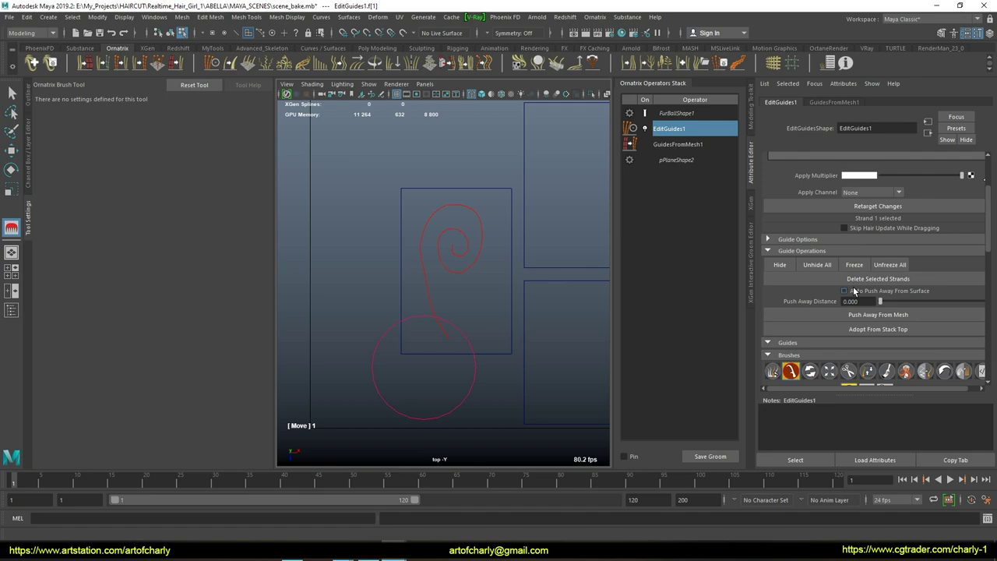
Step: Set up the Smooth brush: Preserve Strand Length off, Tablet Pressure off, strength 10
scroll(854, 290, down, 2)
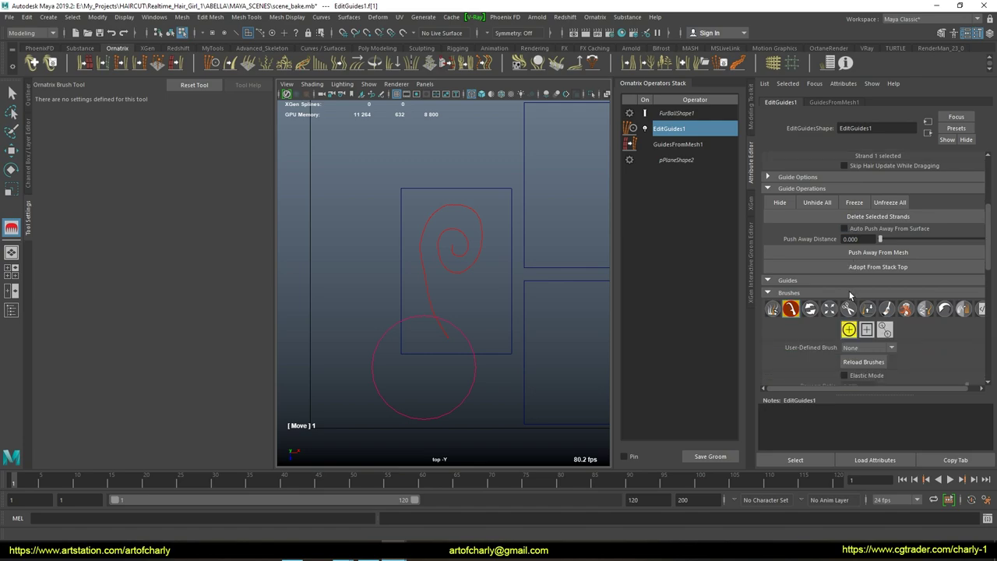
click(926, 309)
scroll(950, 304, down, 3)
scroll(946, 311, down, 3)
scroll(939, 318, down, 1)
click(925, 297)
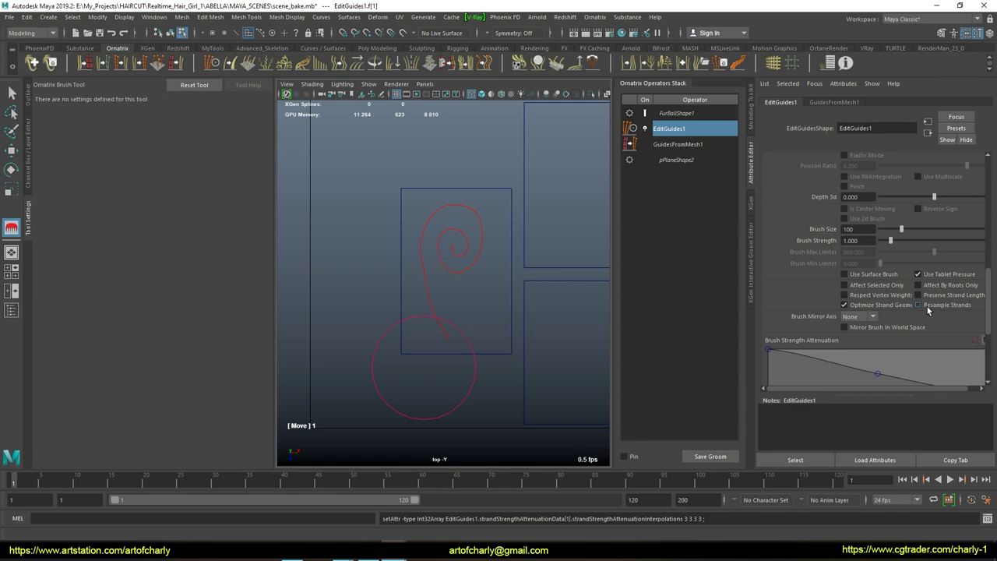
click(918, 274)
scroll(923, 296, up, 2)
click(890, 302)
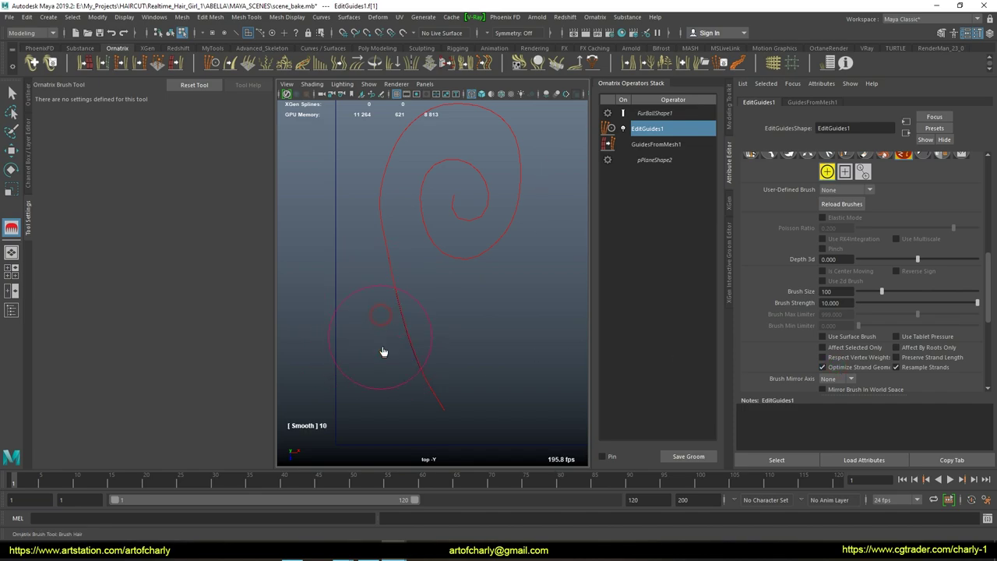
Step: Smooth the centre of the spiral strand with a smaller brush
alt+right_drag(350, 228, 405, 208)
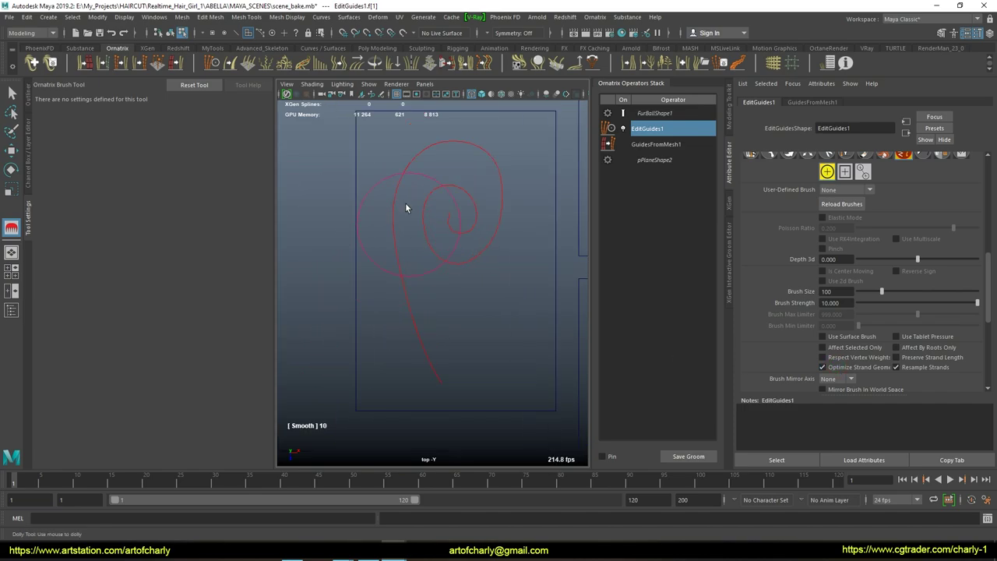
key(ctrl+z)
drag(497, 330, 459, 312)
drag(450, 232, 429, 257)
key(q)
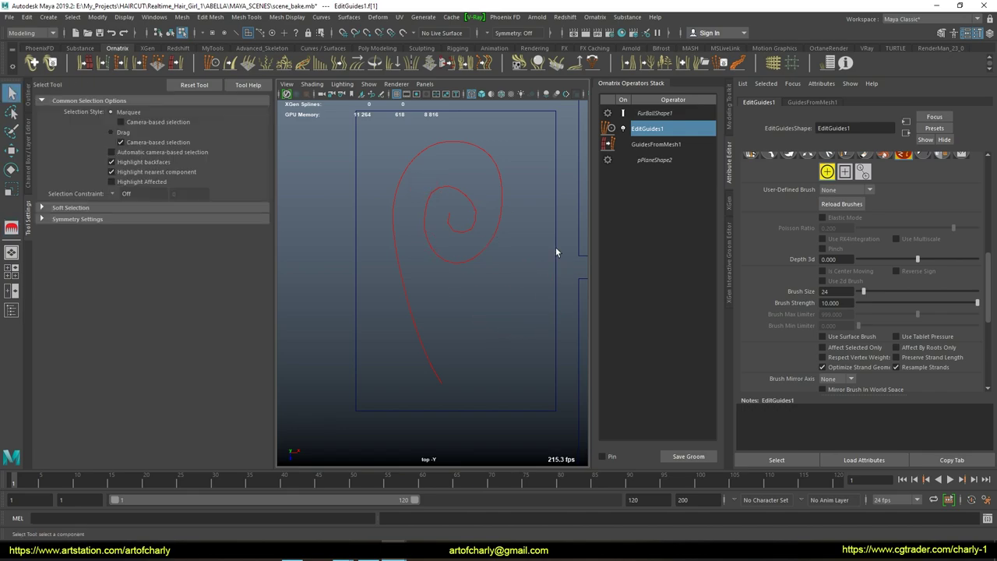
click(459, 306)
Step: In perspective view, select EditGuides1 and the spiral guide strand
key(space)
drag(470, 306, 423, 245)
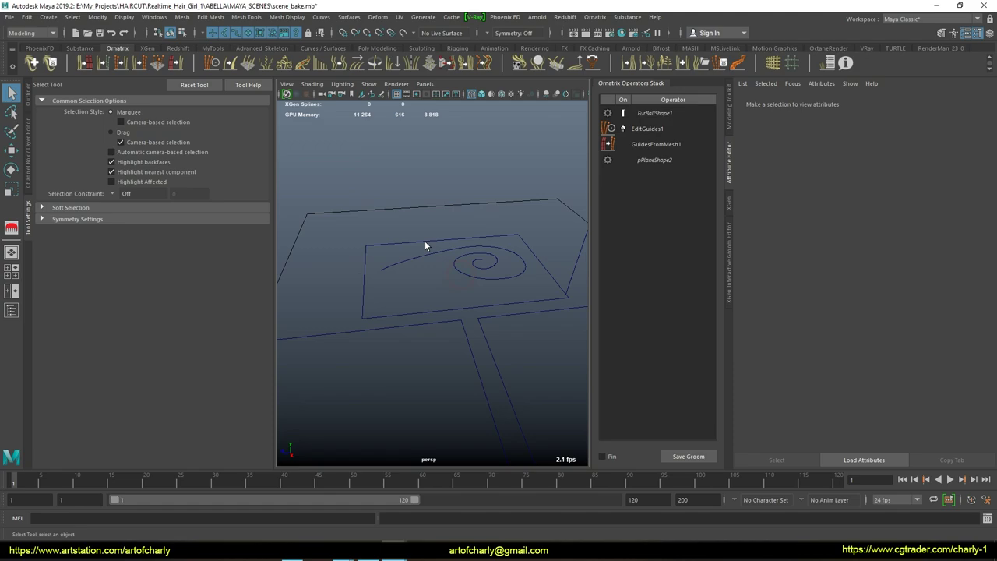
drag(360, 216, 569, 296)
alt+drag(440, 288, 439, 270)
click(481, 274)
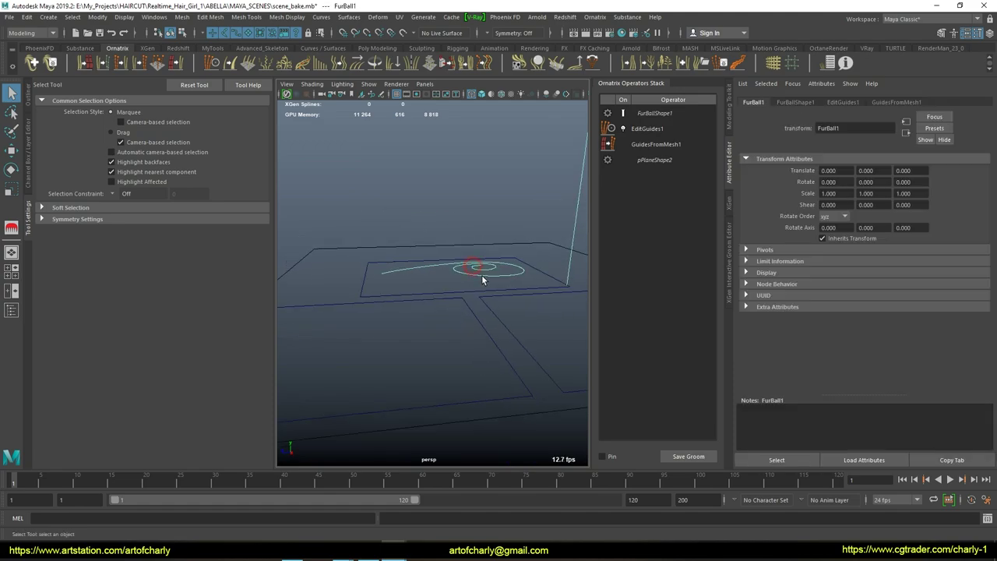
alt+right_drag(467, 226, 415, 312)
click(647, 129)
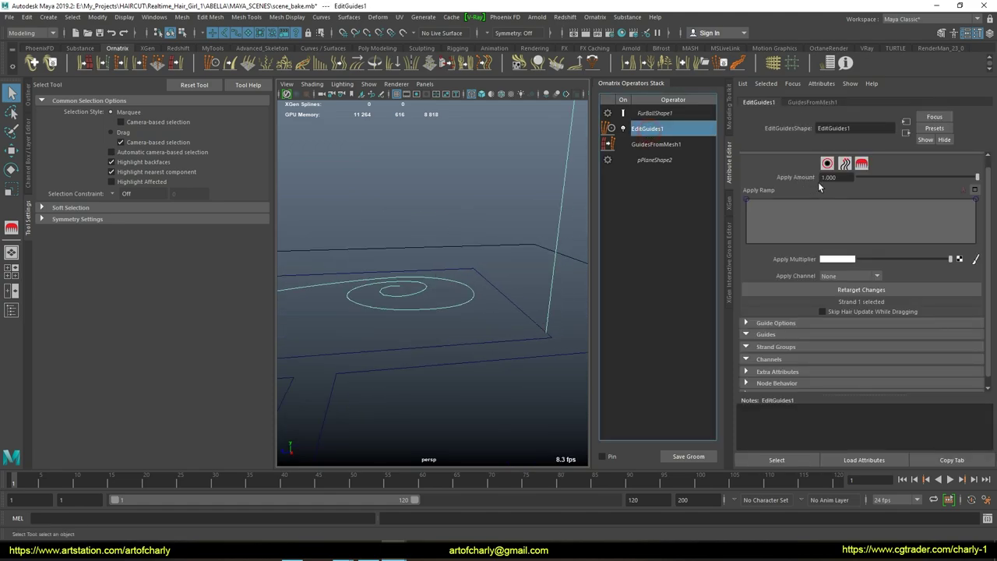
click(827, 164)
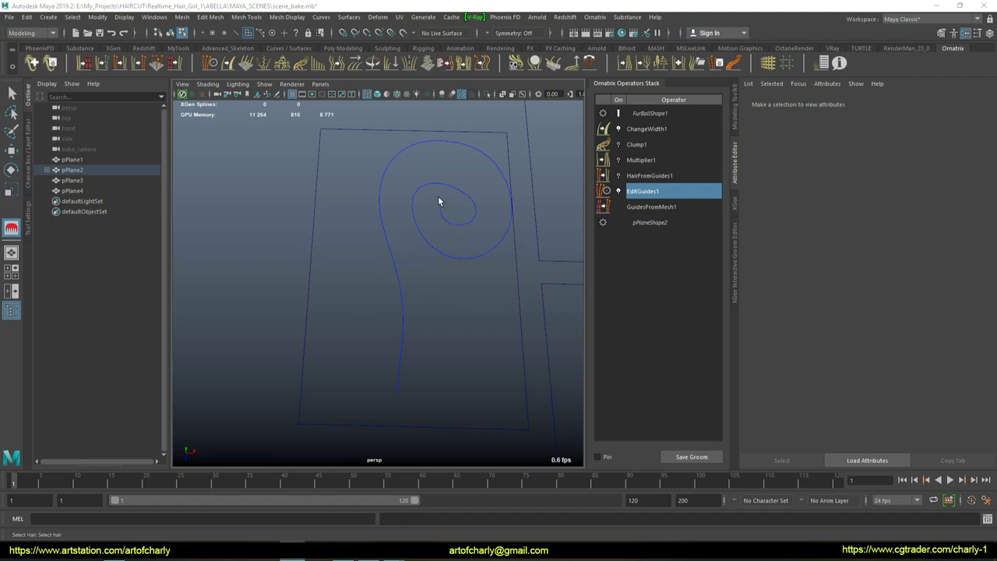
Step: Plant about eight new guides along the curly strand with the Plant Guide Tool
click(427, 284)
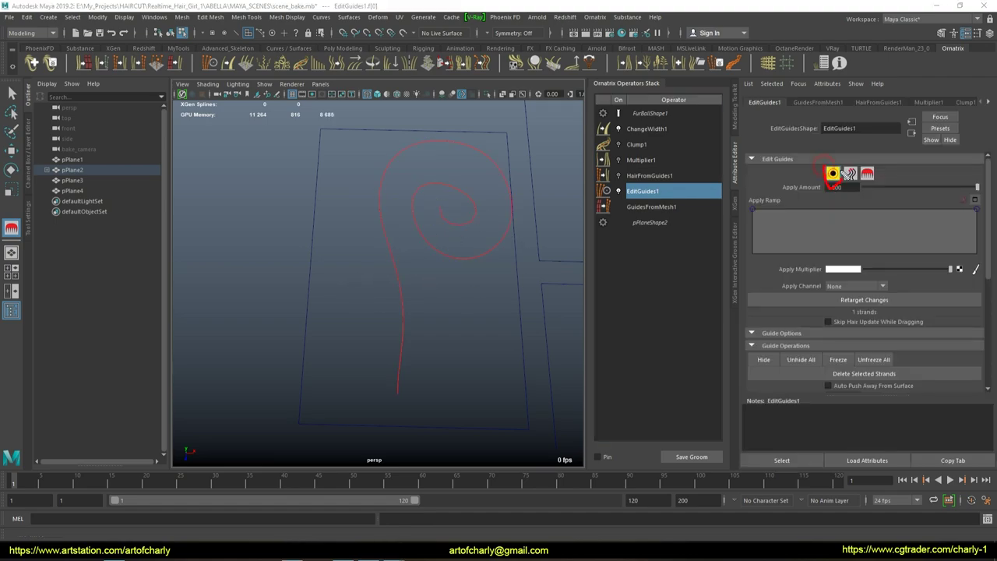
scroll(796, 284, down, 3)
scroll(797, 284, down, 1)
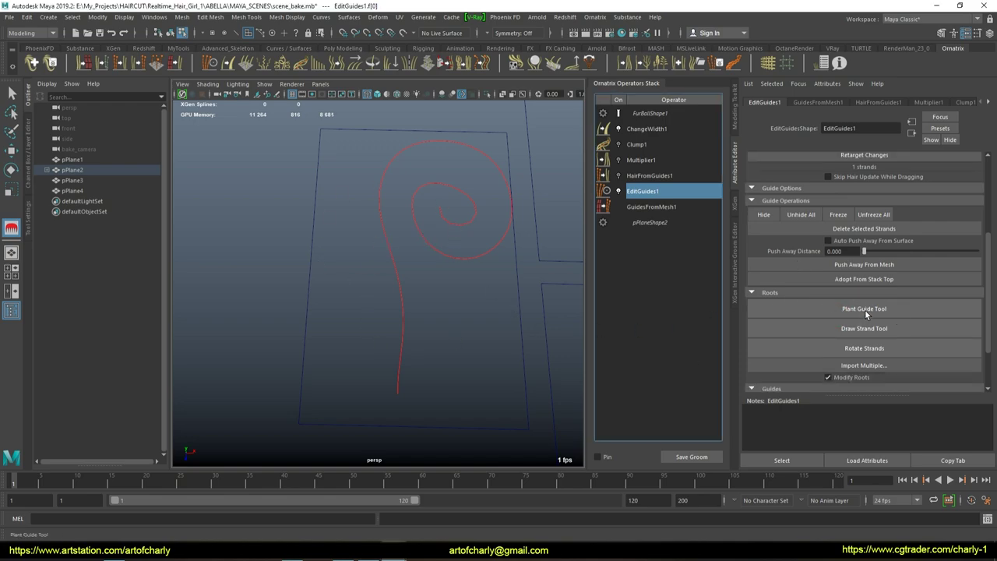
click(865, 309)
alt+drag(415, 354, 416, 373)
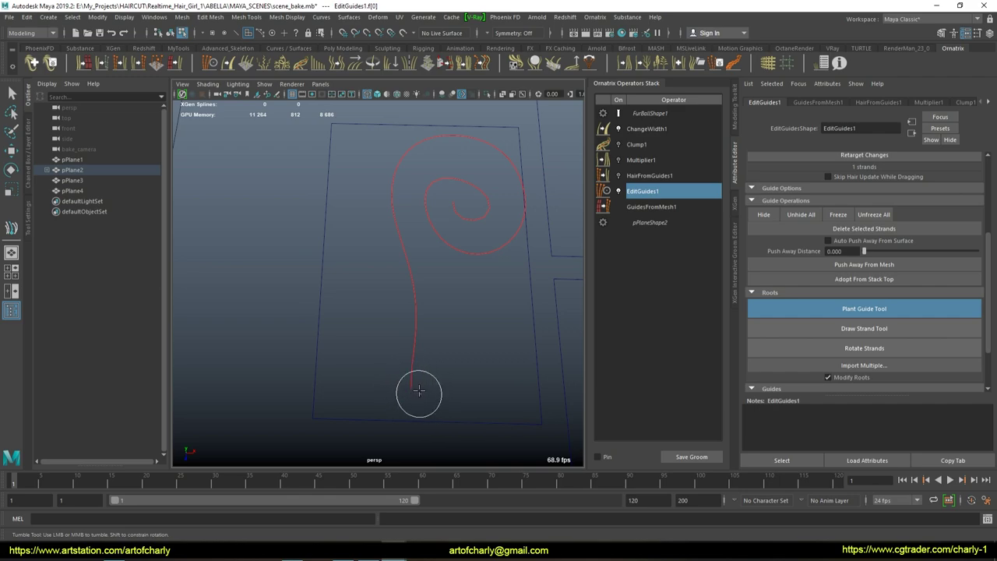
click(410, 384)
click(408, 384)
click(407, 384)
click(408, 385)
click(410, 386)
click(411, 387)
click(412, 387)
click(413, 387)
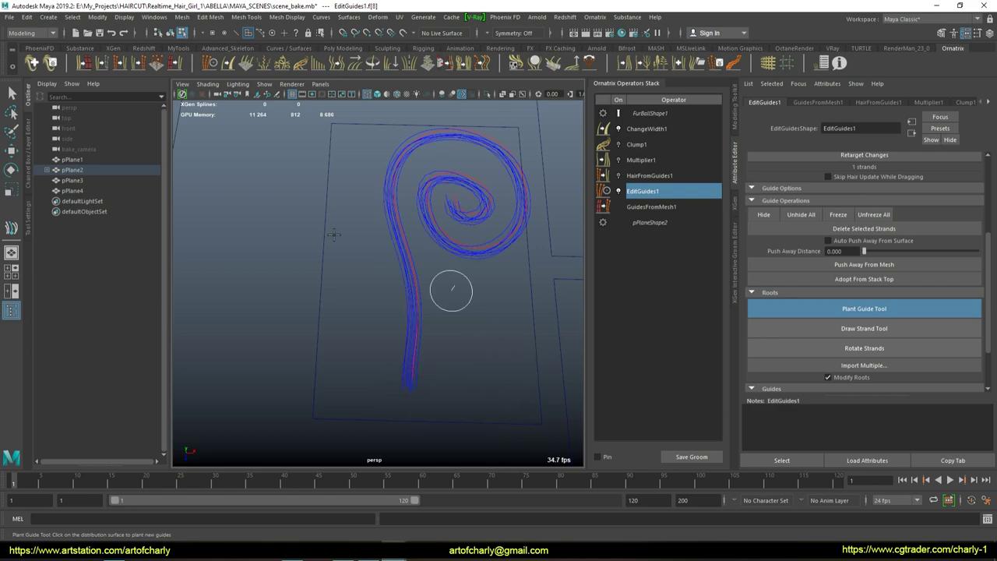
key(q)
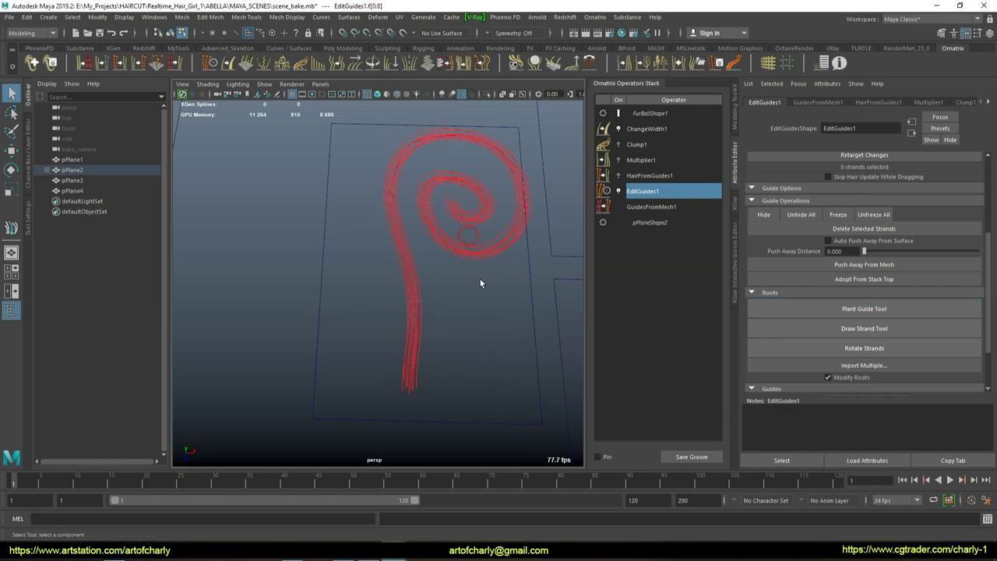
Step: Brush the planted guides into a wider loop with DemoClump and enable HairFromGuides1
click(804, 275)
scroll(785, 291, down, 2)
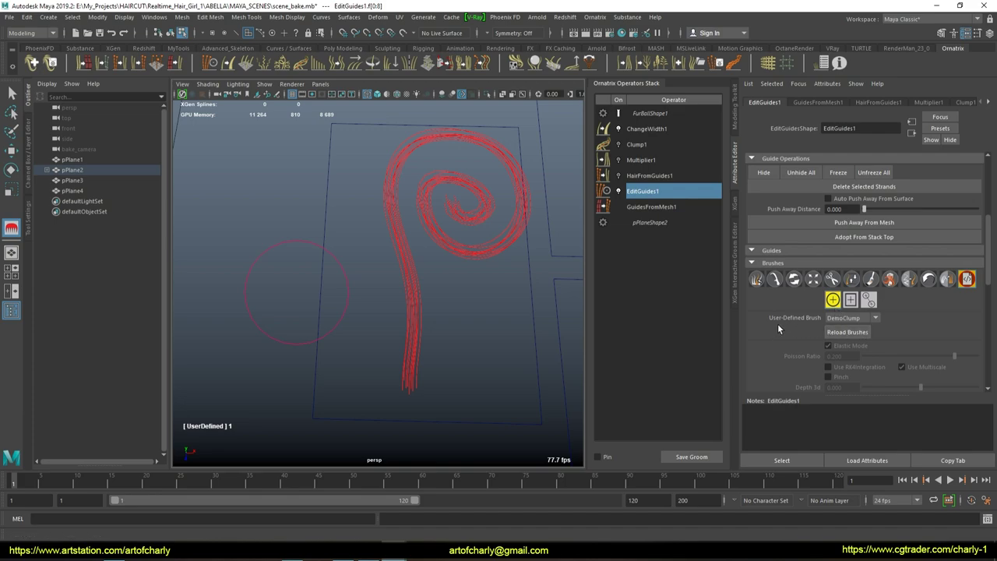
click(857, 318)
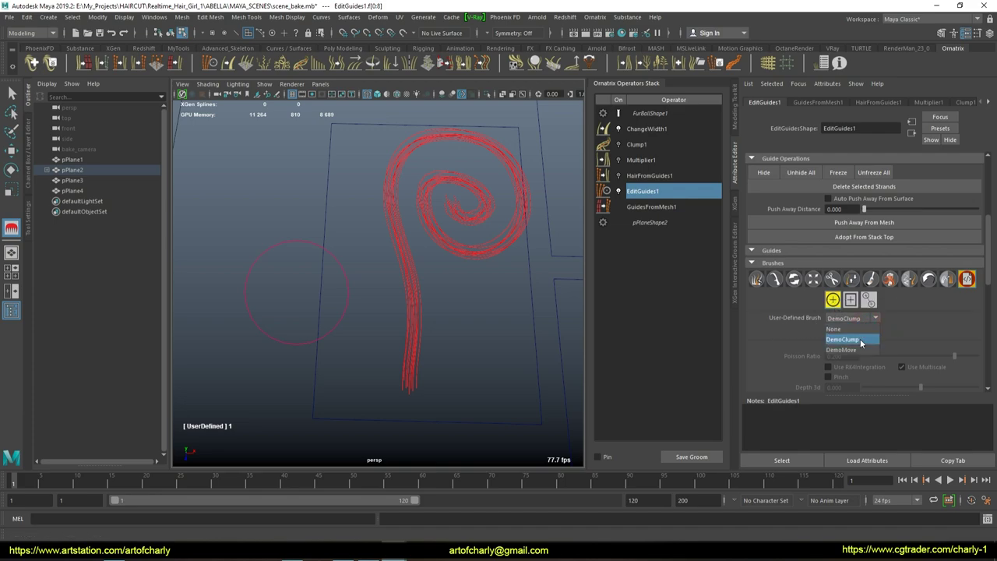
click(849, 327)
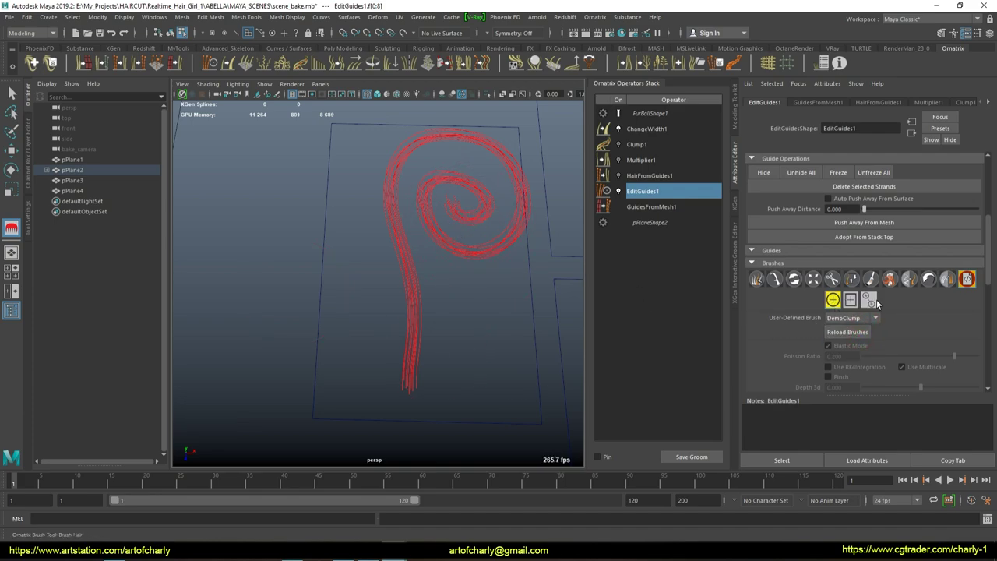
scroll(763, 294, down, 3)
scroll(813, 327, down, 2)
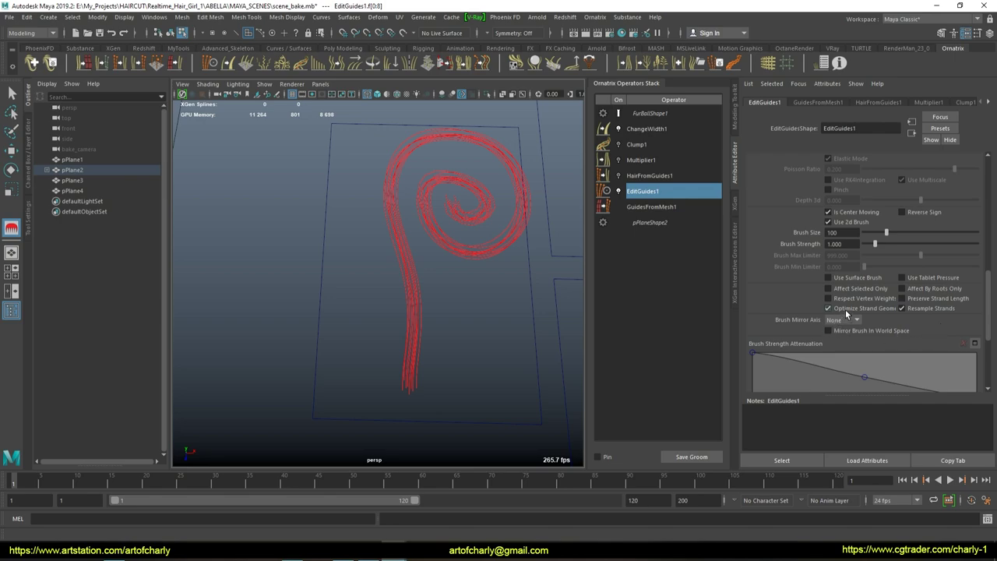
drag(475, 220, 480, 218)
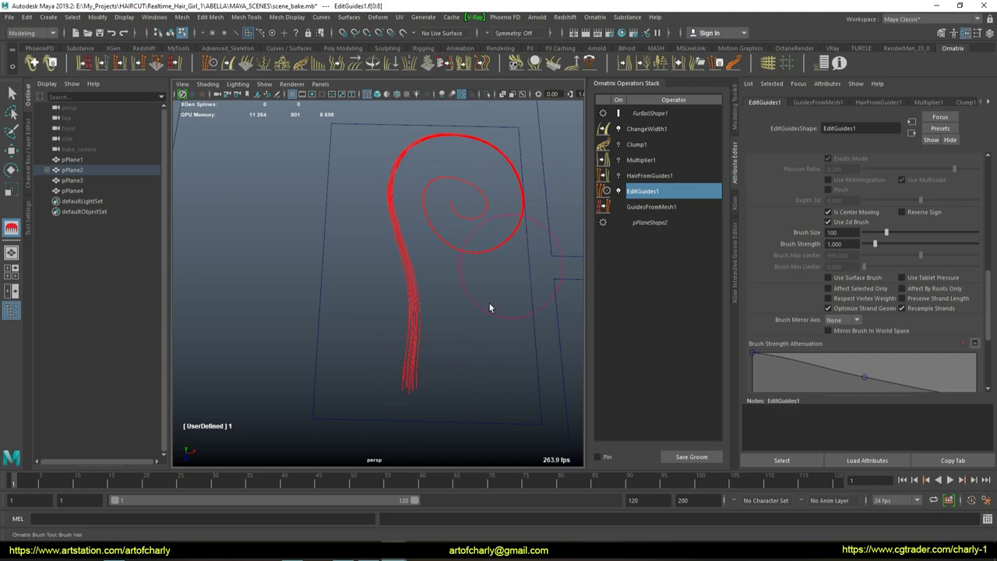
click(650, 175)
click(619, 176)
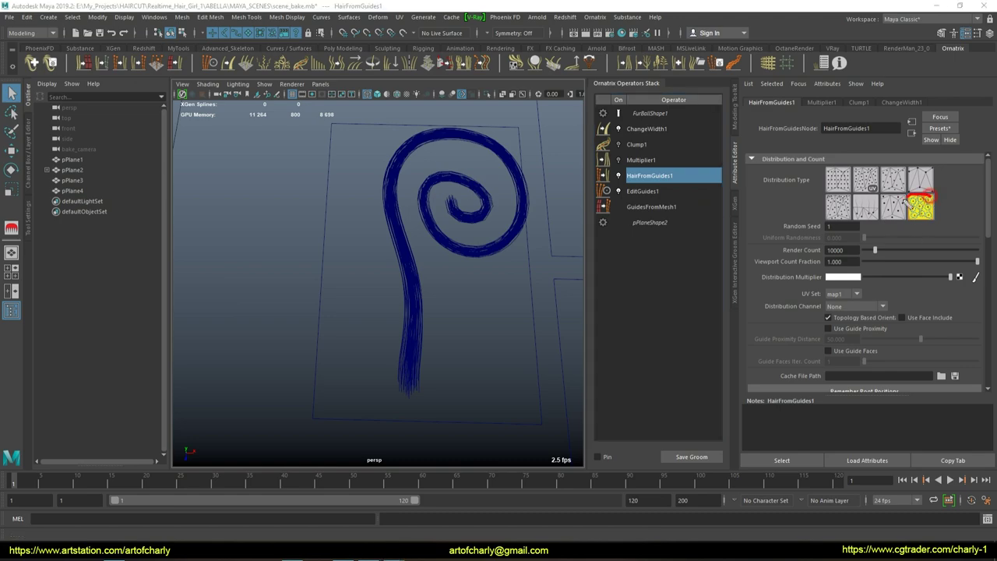
Step: Set HairFromGuides1's guide area circle radius to 0.278 and make it run through the nearest guides
scroll(800, 265, down, 4)
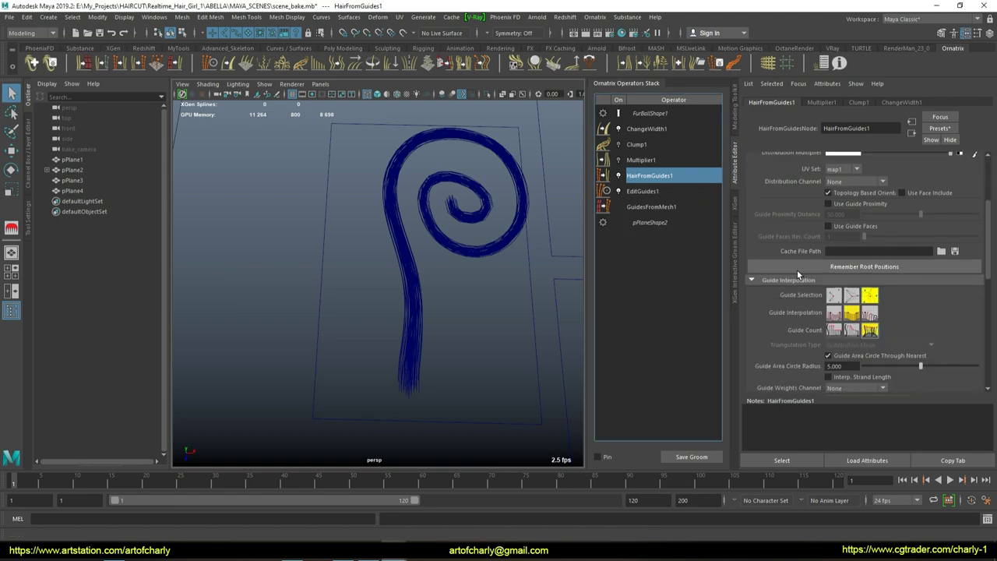
scroll(802, 304, down, 2)
click(851, 249)
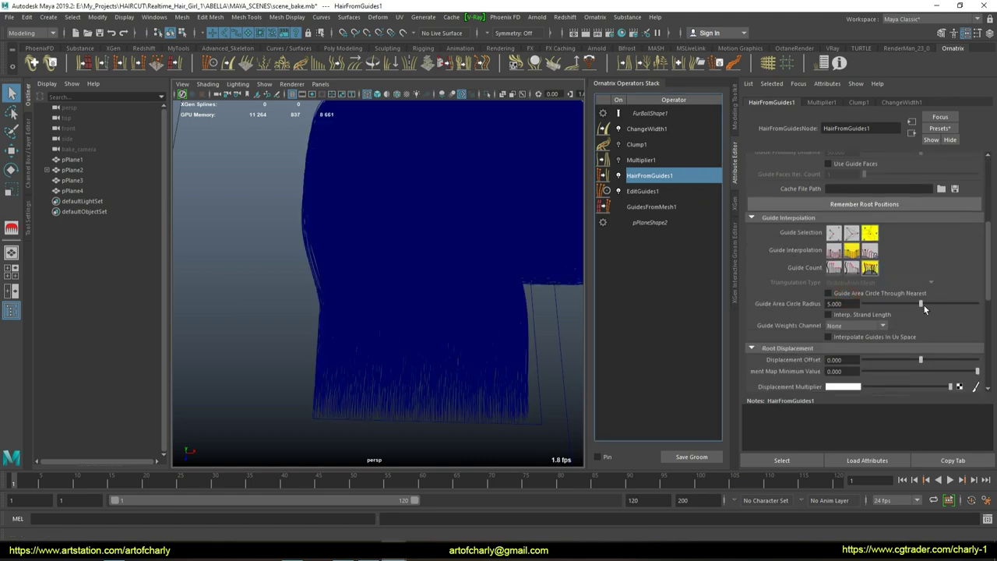
drag(918, 304, 865, 302)
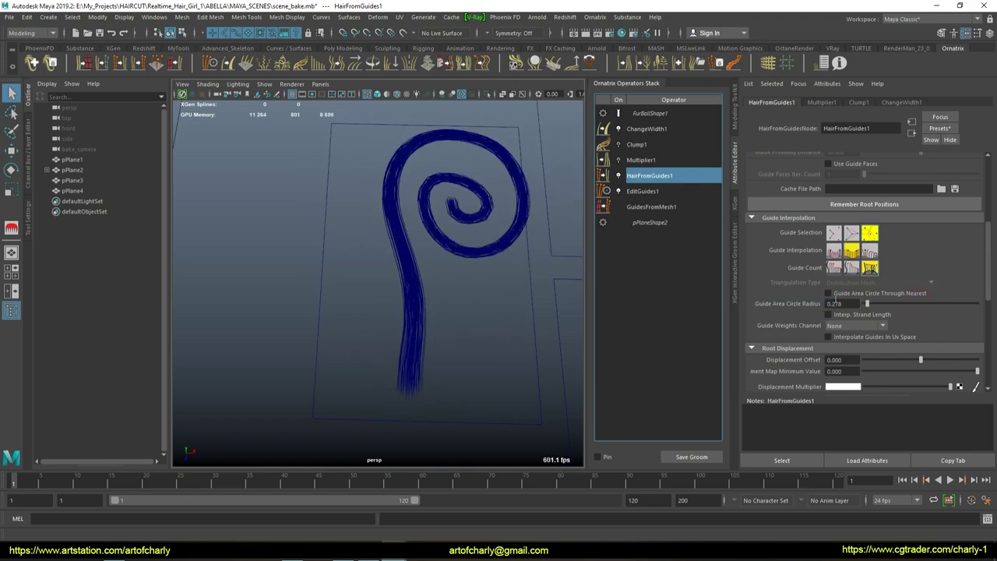
click(828, 293)
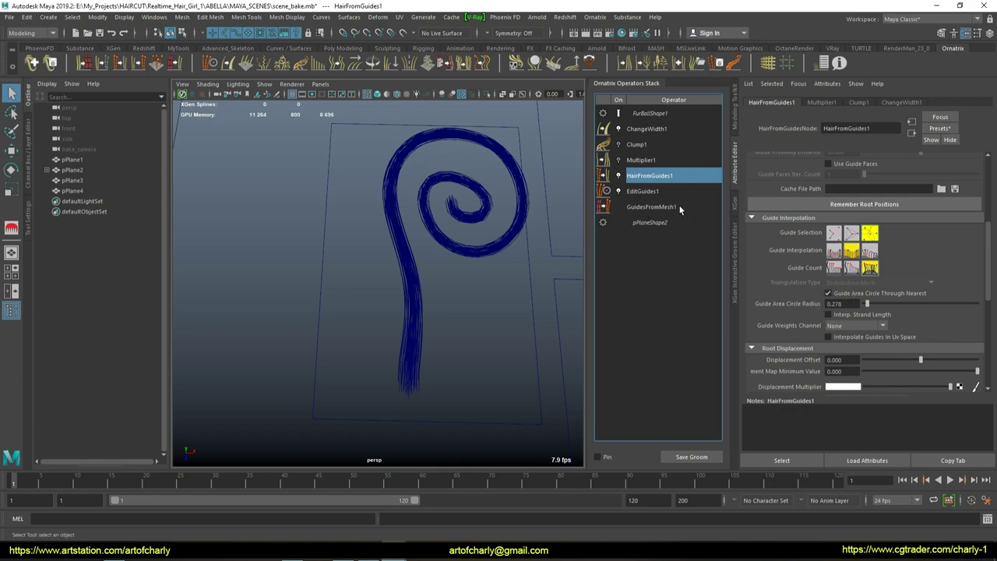
Step: In Multiplier1, shift the Fluff Ramp point left to about 0.25
click(641, 160)
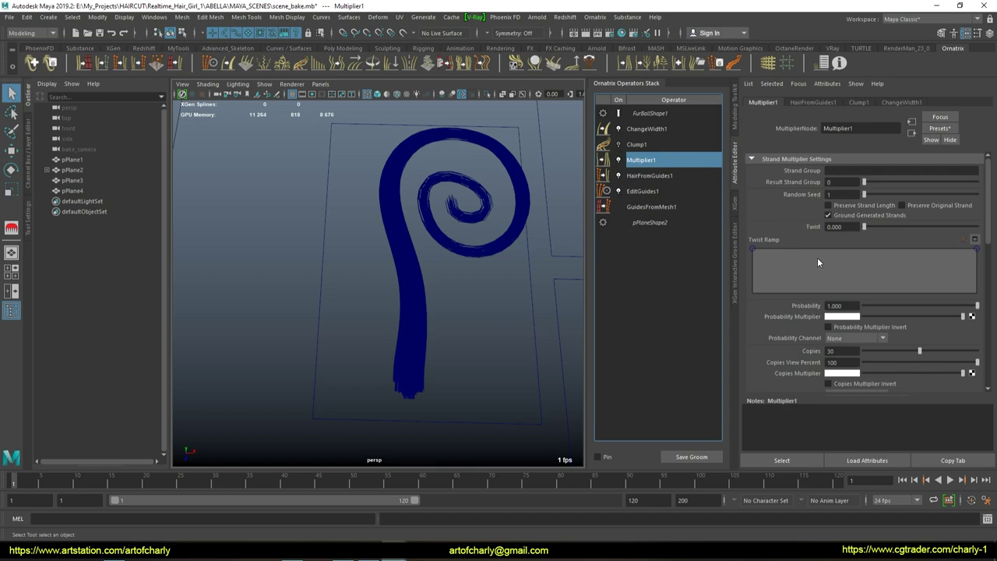
scroll(817, 256, down, 1)
scroll(805, 262, down, 1)
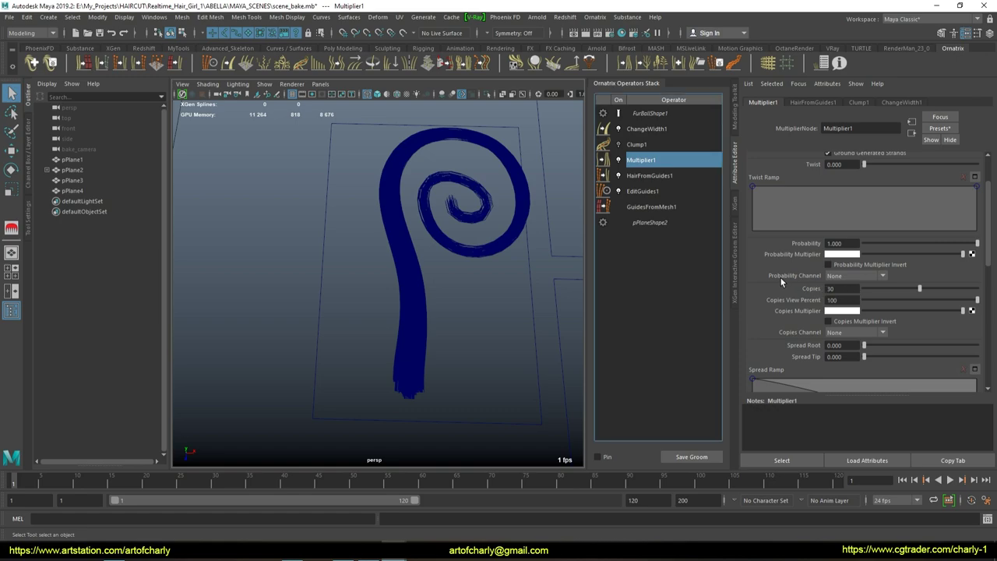
scroll(786, 282, down, 1)
scroll(786, 288, down, 1)
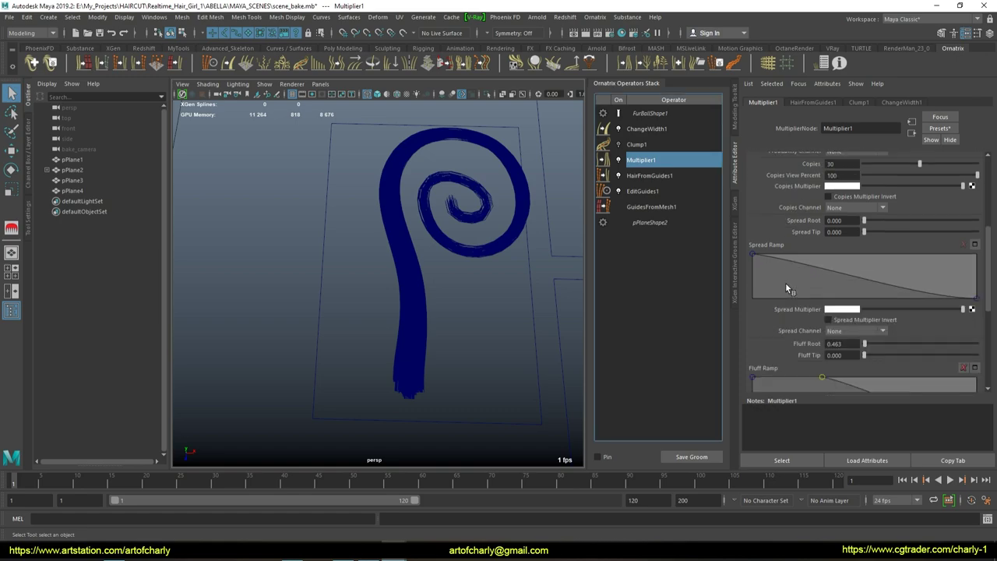
scroll(787, 288, down, 1)
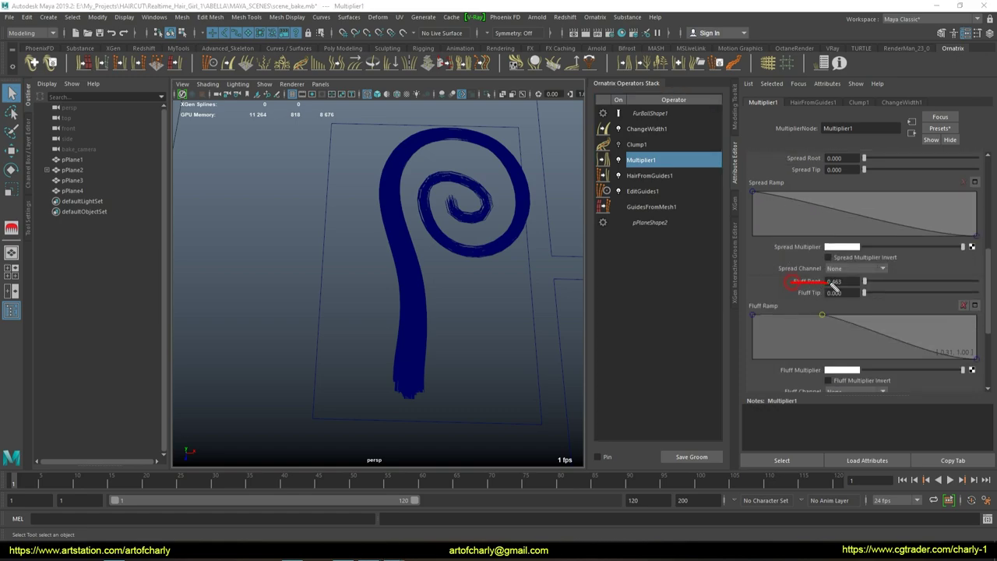
drag(823, 317, 808, 312)
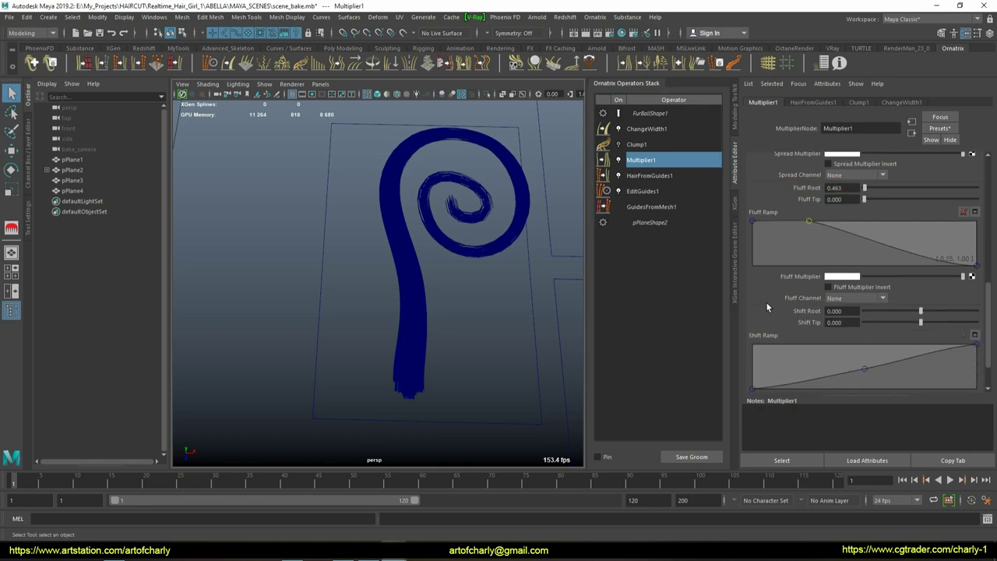
scroll(766, 303, down, 1)
scroll(783, 286, up, 3)
scroll(786, 298, up, 3)
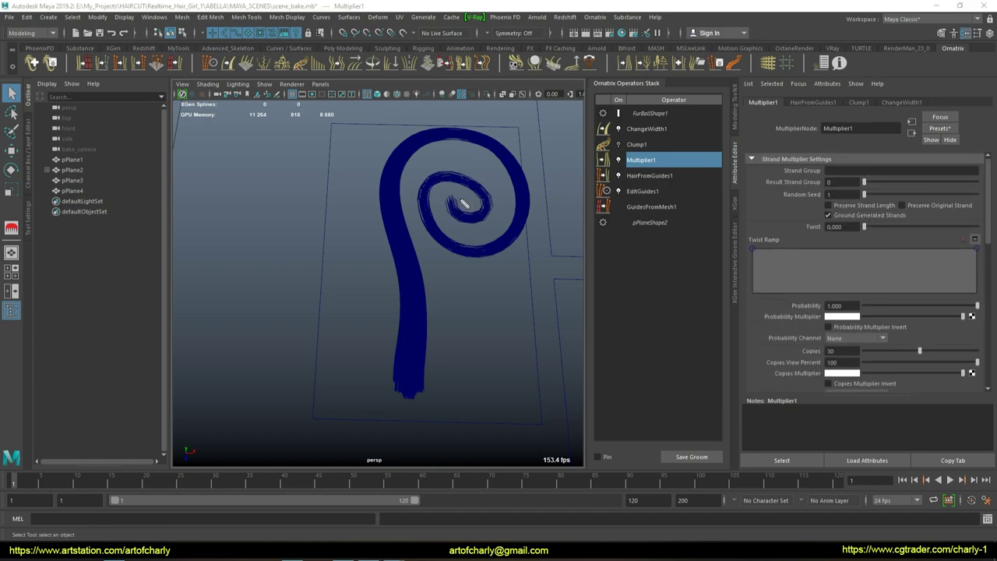
click(627, 144)
scroll(787, 214, up, 2)
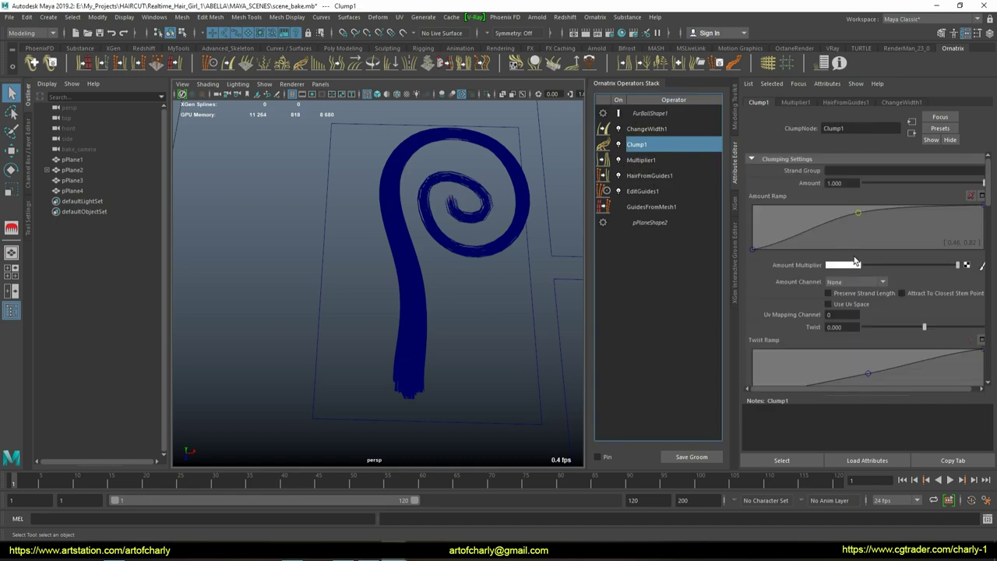
Step: Recreate Clump1's clumps with Set Clump Size at 7.391, then reactivate guide brushing with Y
scroll(799, 220, down, 2)
scroll(796, 222, down, 3)
scroll(797, 221, down, 2)
scroll(796, 221, down, 1)
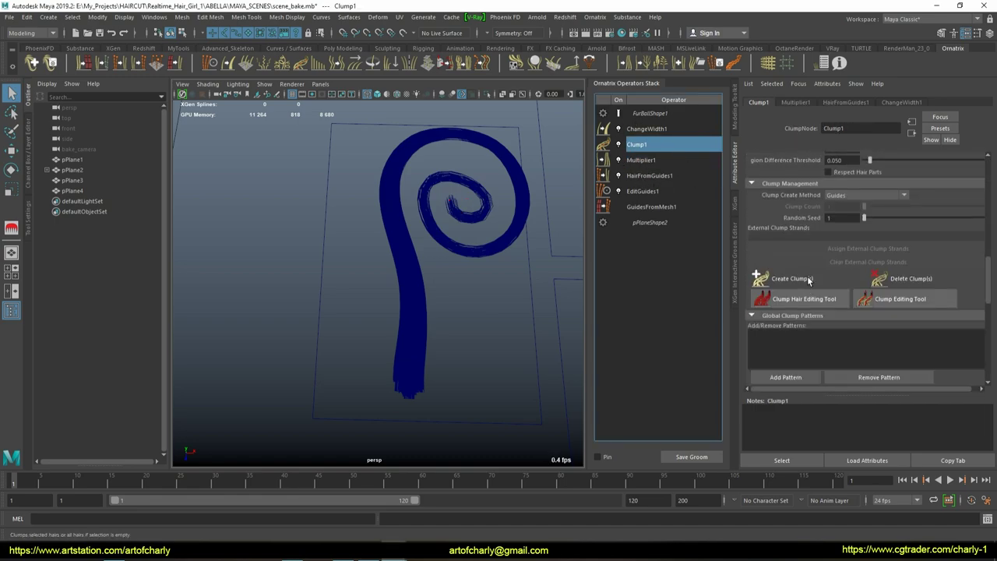
click(782, 278)
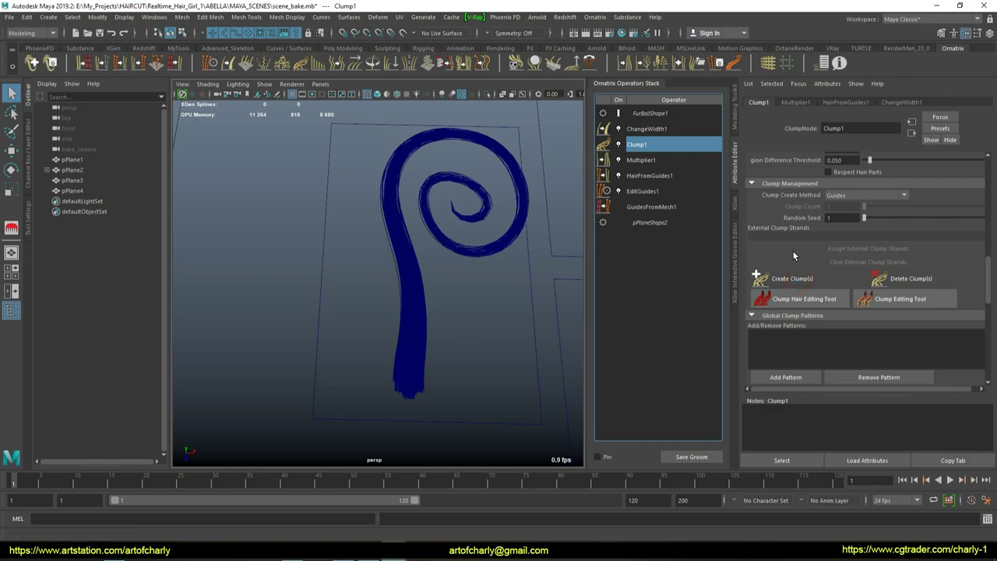
scroll(782, 273, up, 2)
scroll(787, 302, up, 2)
scroll(802, 318, up, 2)
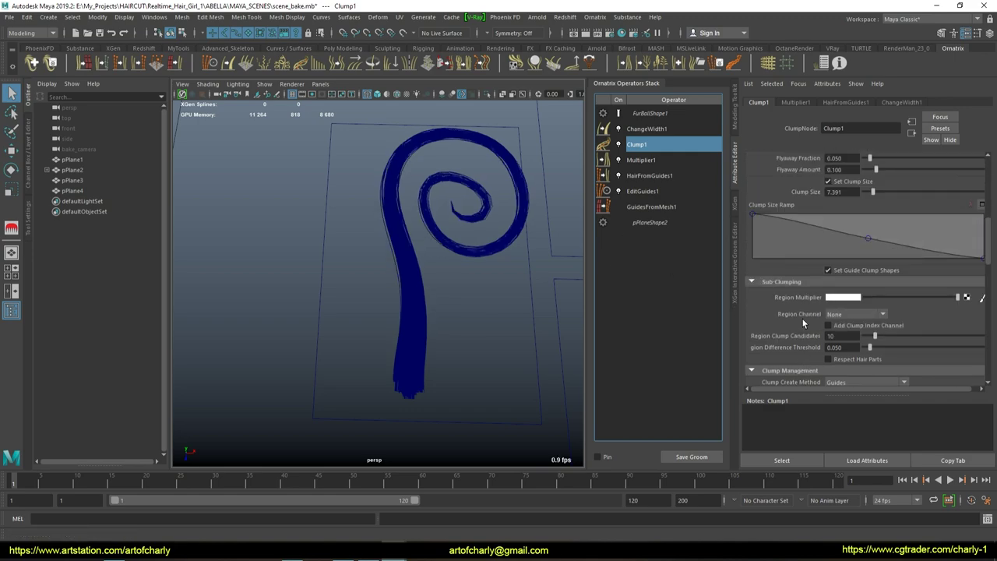
scroll(802, 318, up, 1)
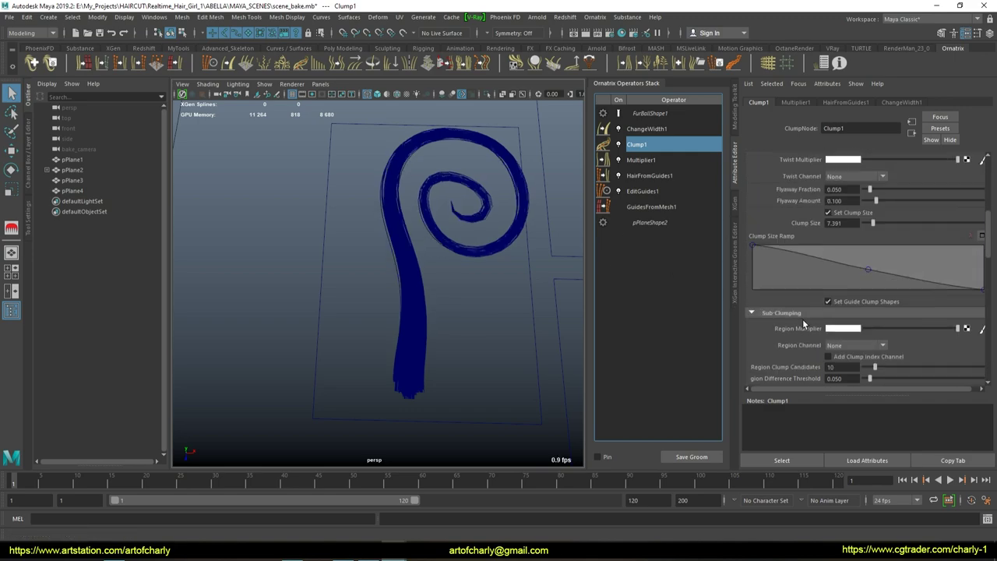
click(829, 214)
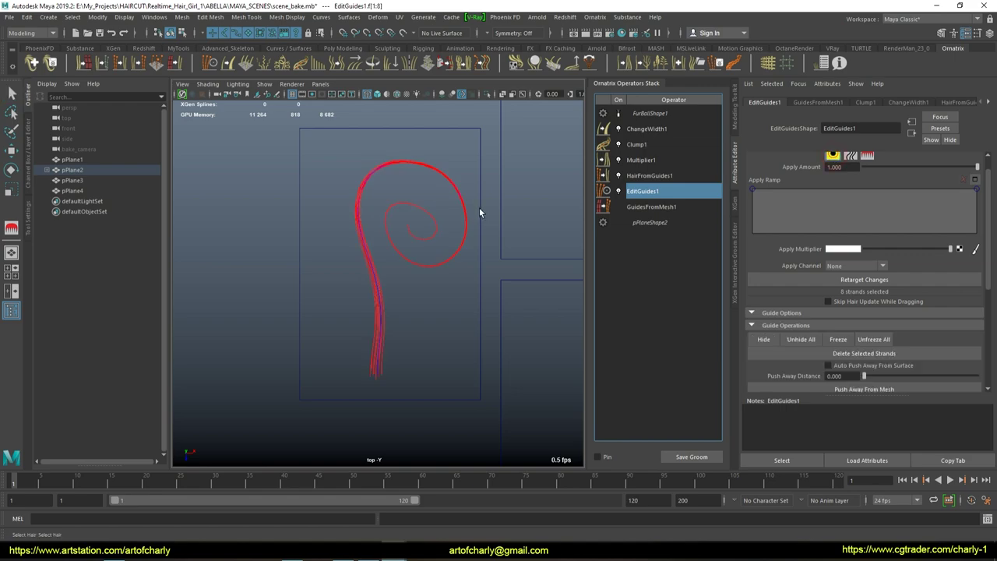
key(y)
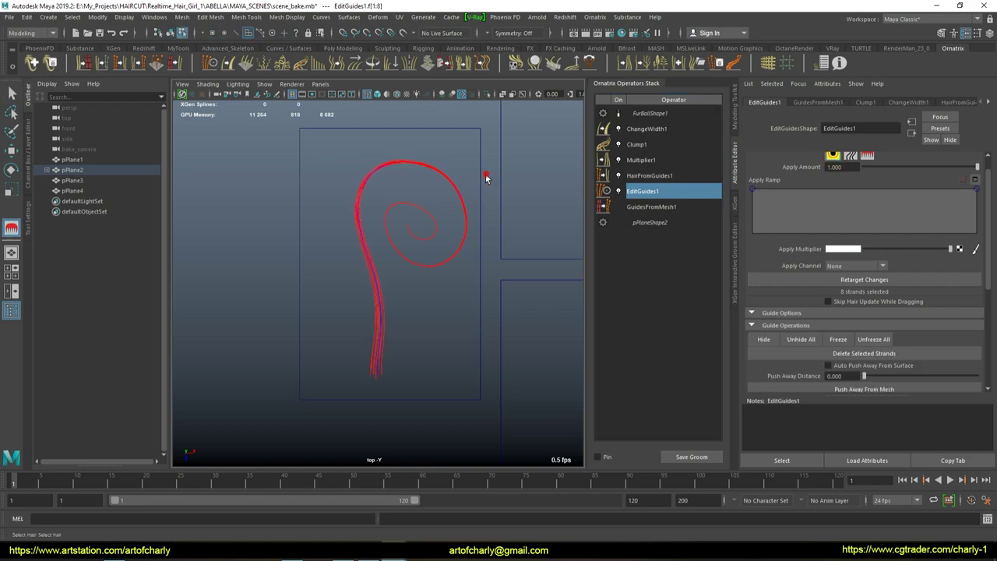
Step: Use the Move brush at about 174 brush size to push the curl into a rounder spiral
scroll(769, 261, down, 3)
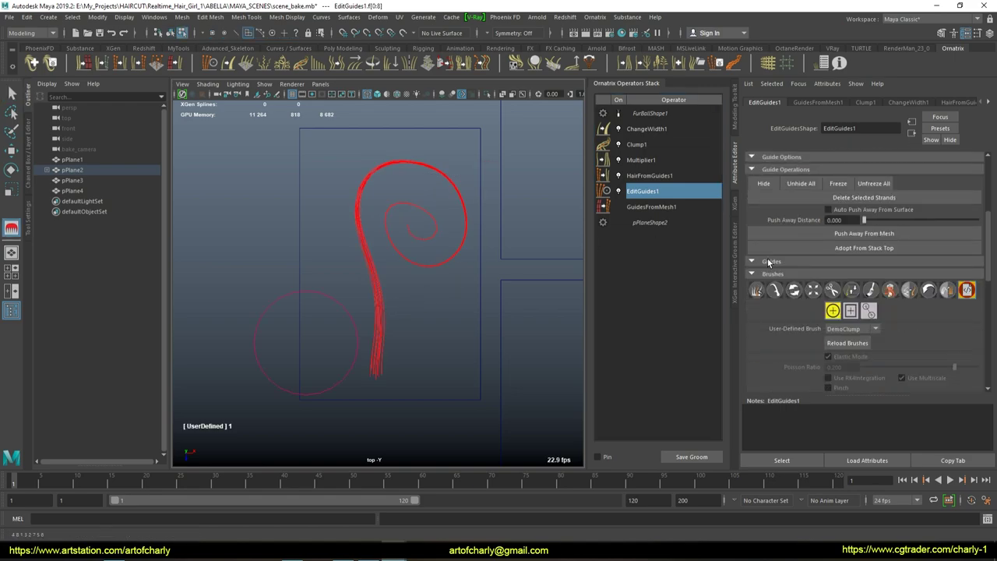
scroll(795, 286, down, 2)
click(774, 227)
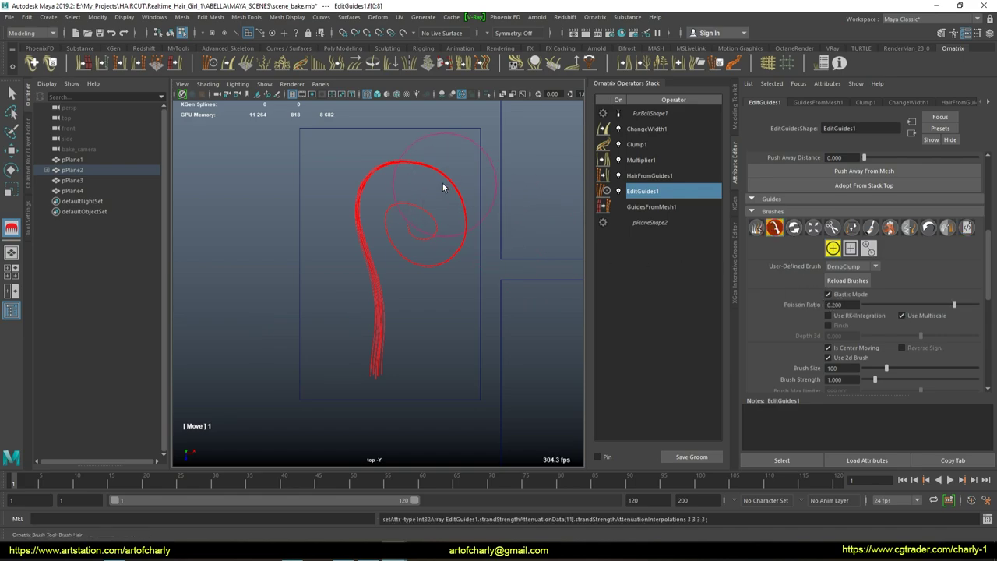
drag(448, 238, 480, 231)
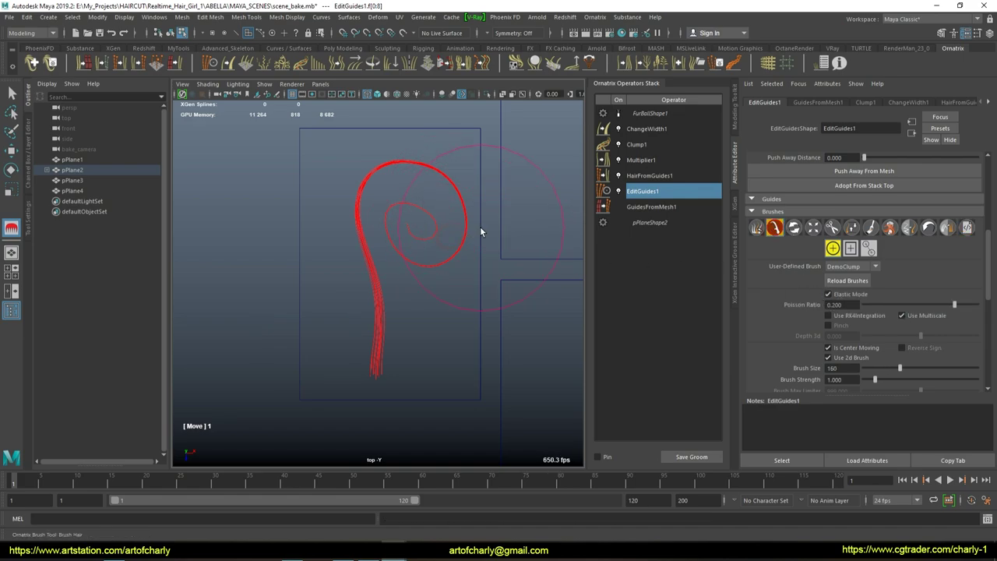
drag(423, 211, 396, 213)
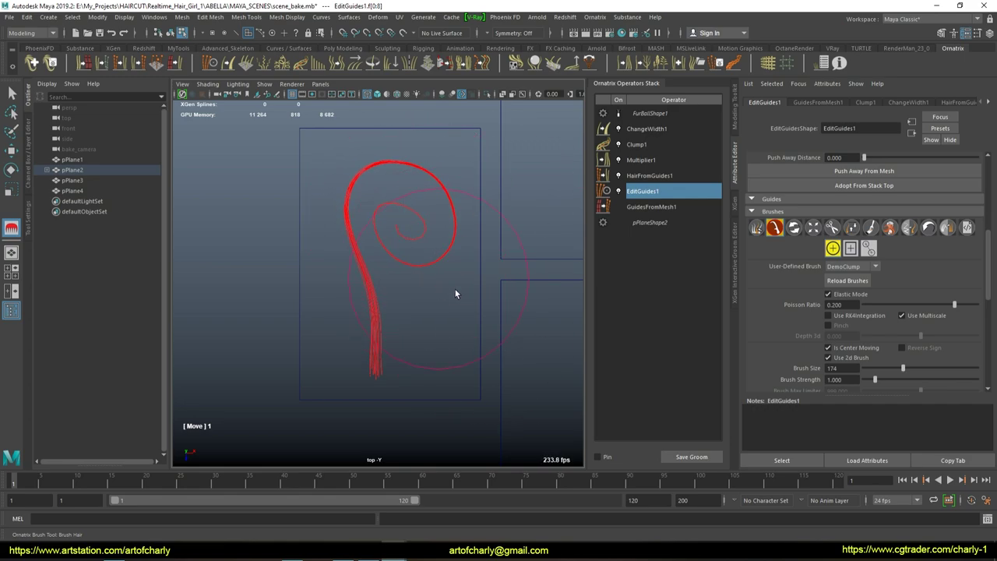
click(657, 130)
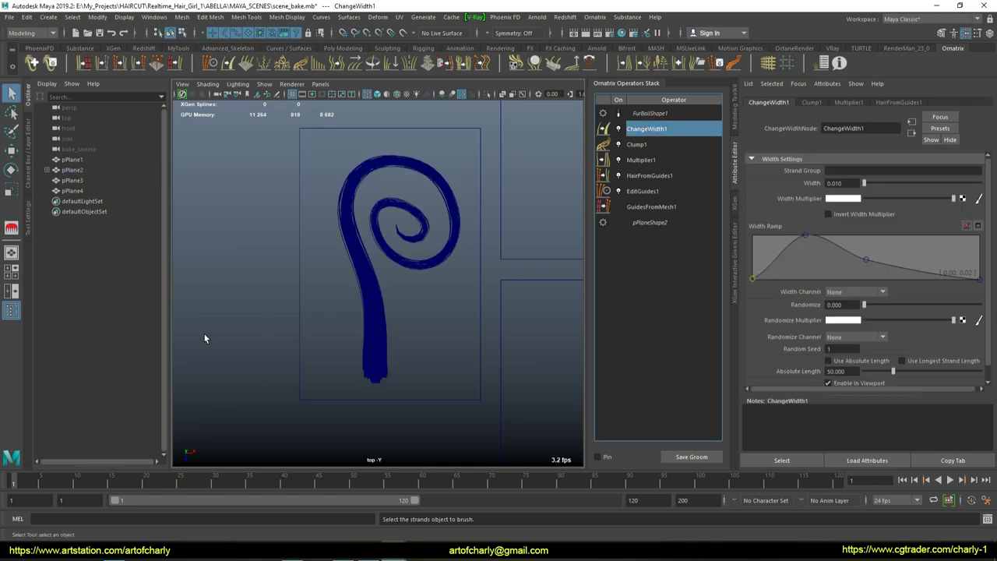
Step: In shaded display, edit ChangeWidth1's Width Ramp: full width at the base, tapering toward the tip
key(5)
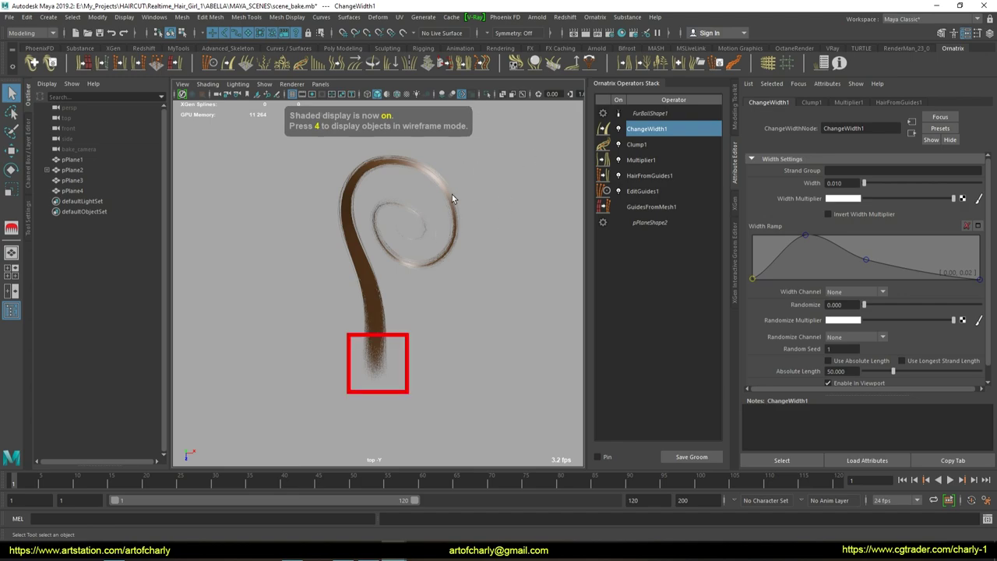
mouse_move(752, 278)
mouse_down()
mouse_move(752, 235)
mouse_move(723, 262)
mouse_up()
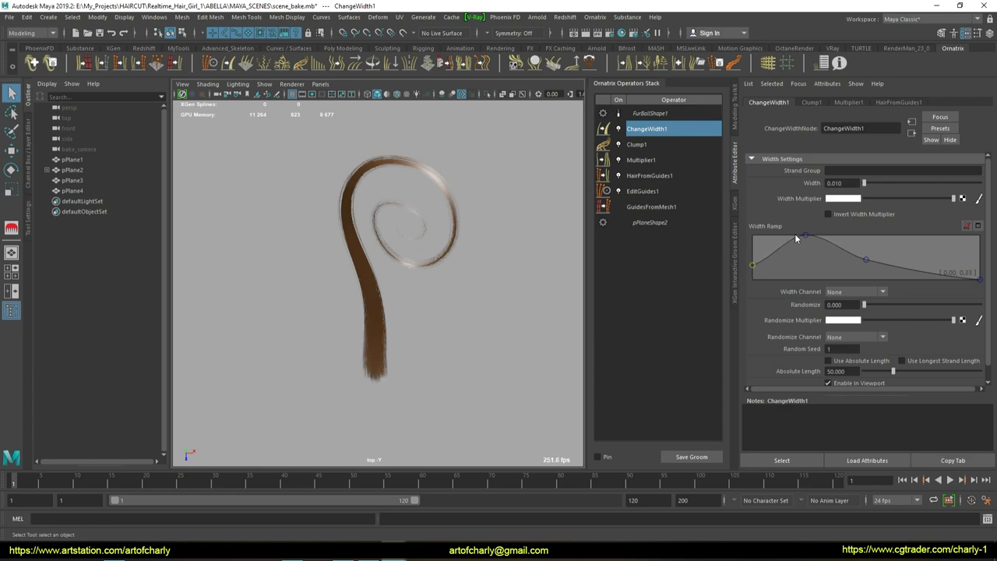
drag(806, 236, 761, 231)
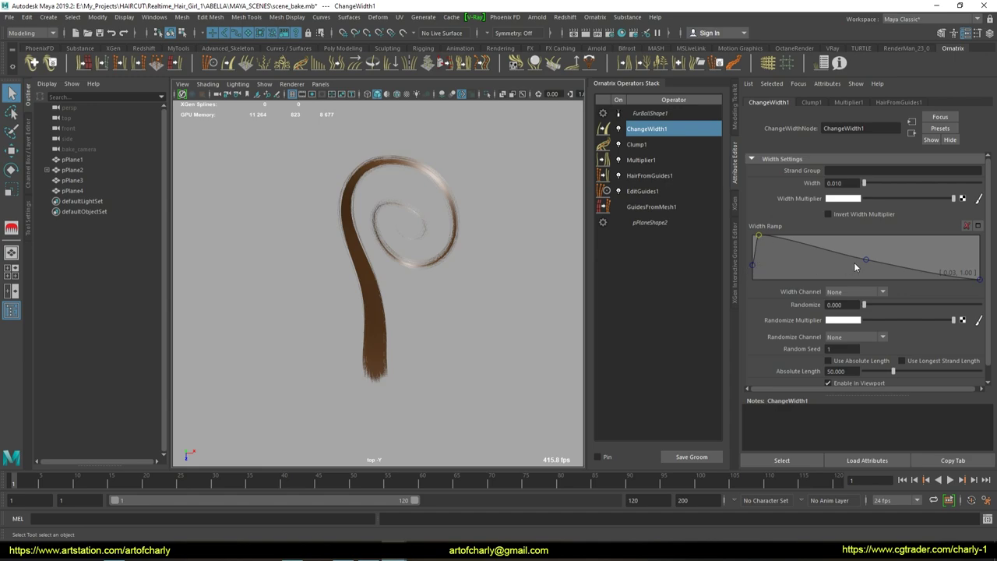
click(838, 234)
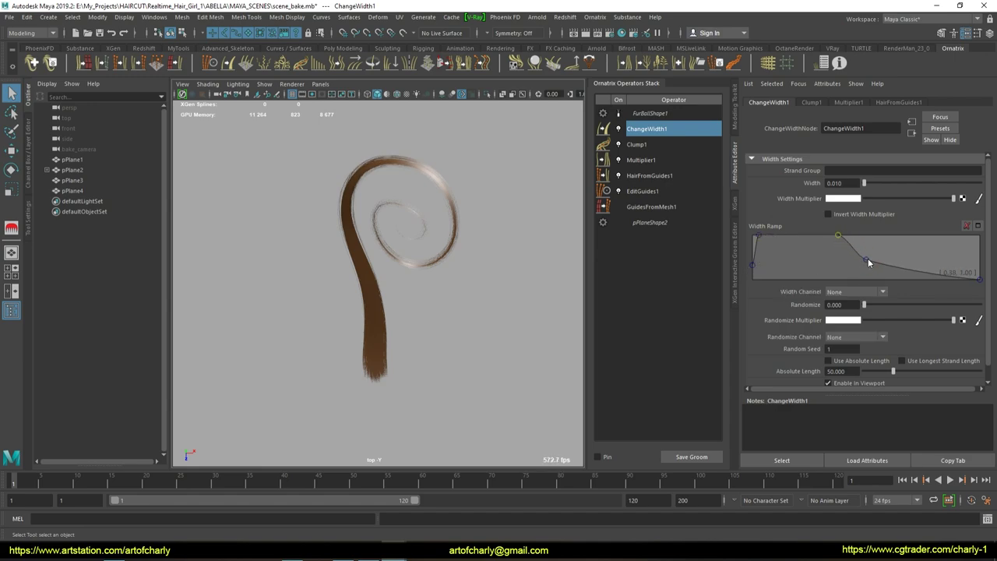
right_click(867, 260)
click(896, 265)
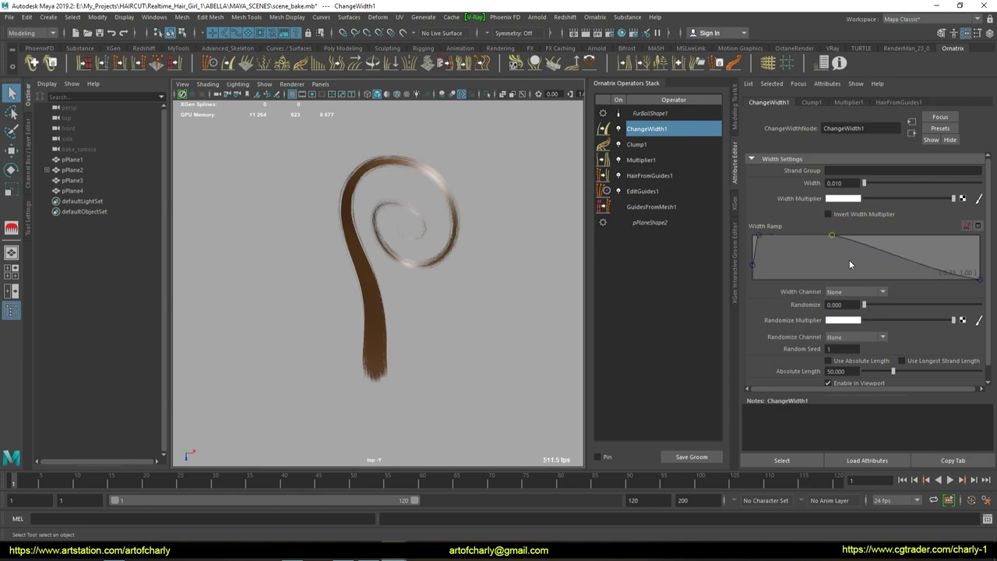
right_click(849, 265)
click(833, 237)
click(837, 236)
Step: Look through bake_camera in the viewport and switch to wireframe display
click(78, 149)
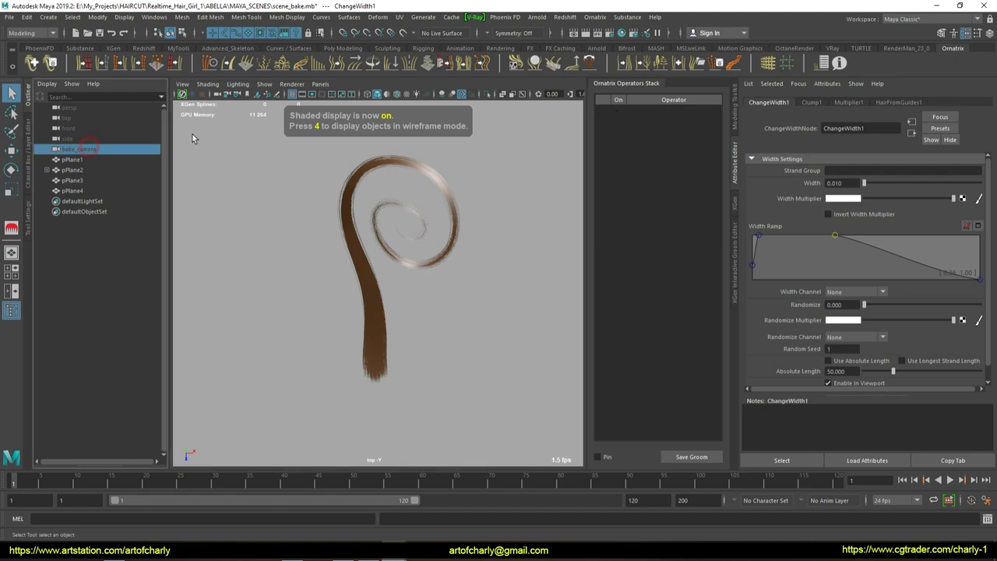
click(320, 83)
click(350, 125)
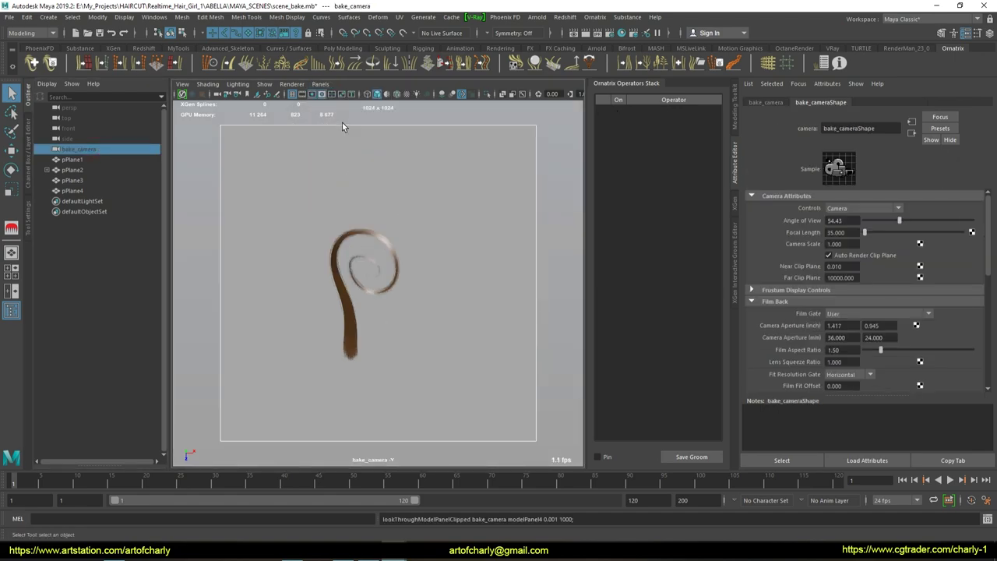
click(461, 243)
click(429, 319)
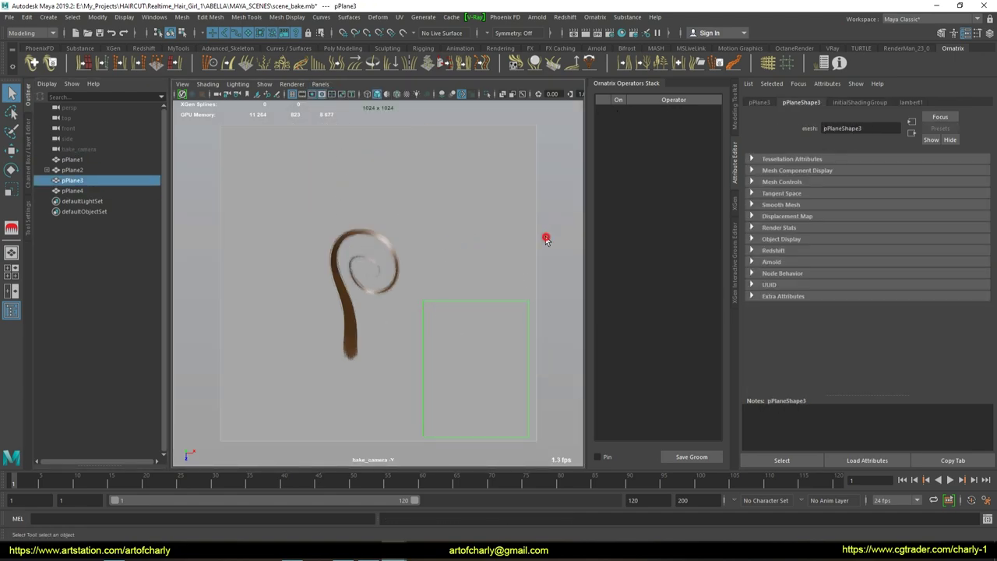
click(546, 239)
key(4)
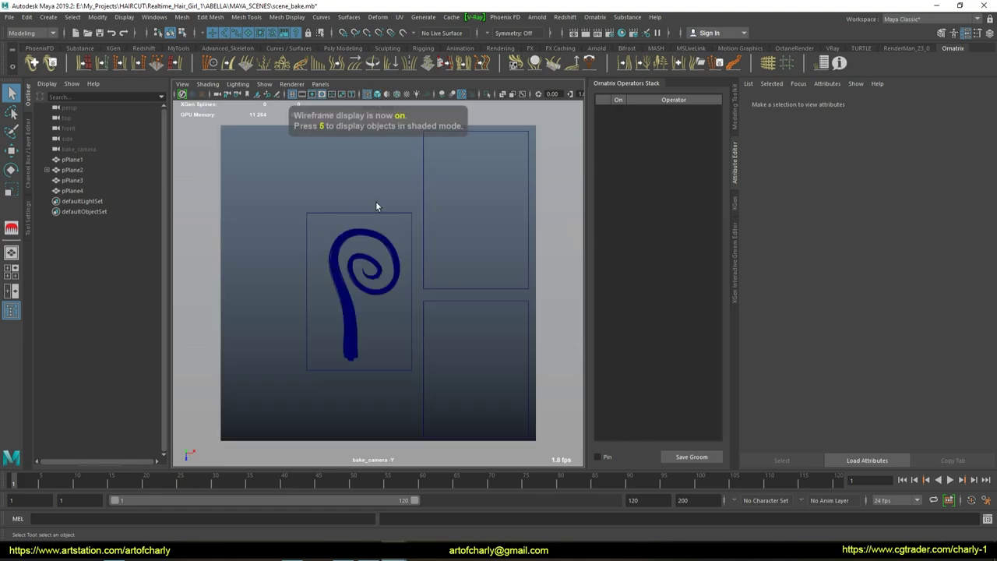
Step: Turn off pPlane2's Visibility and LOD Visibility under Object Display
click(405, 214)
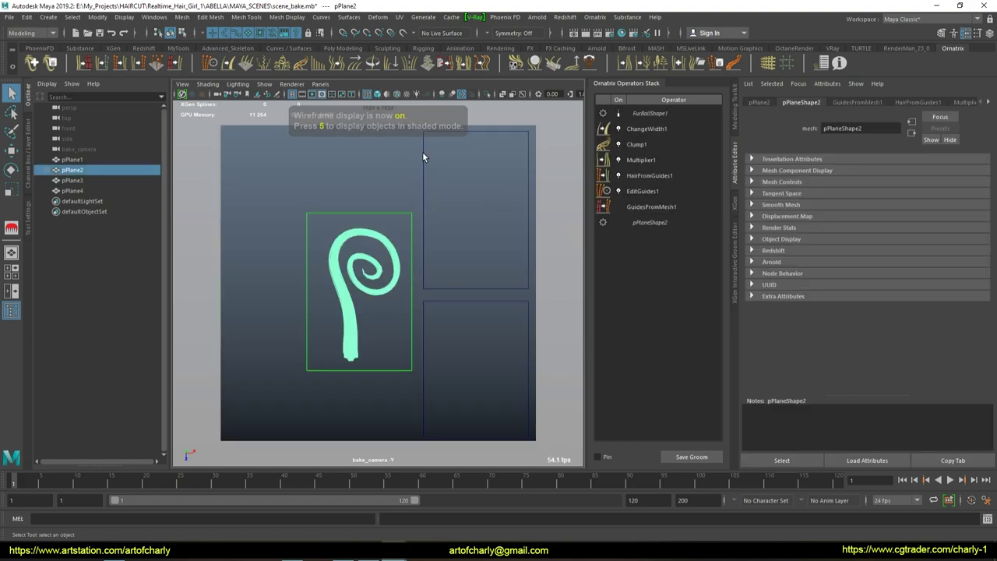
click(415, 160)
click(410, 214)
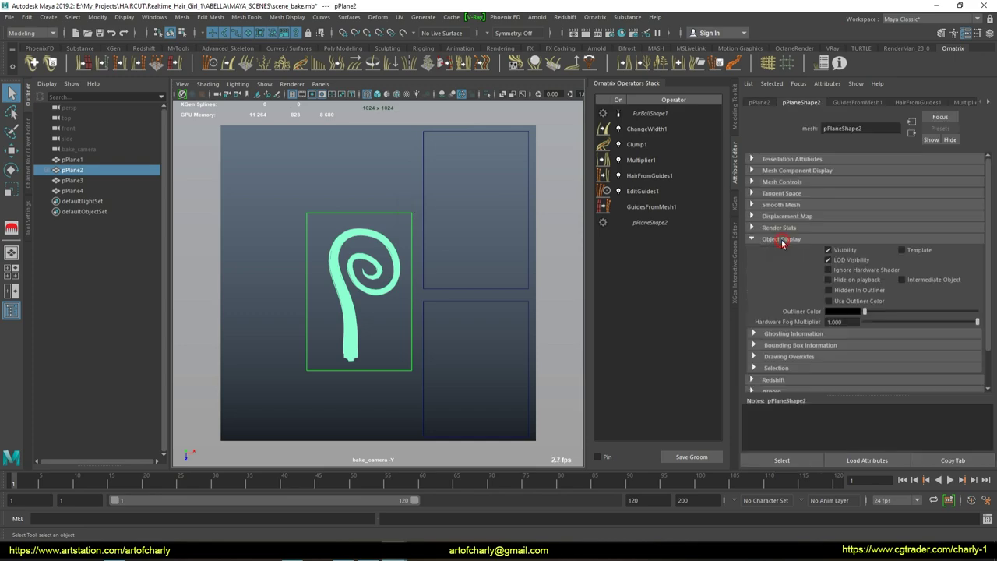
click(844, 249)
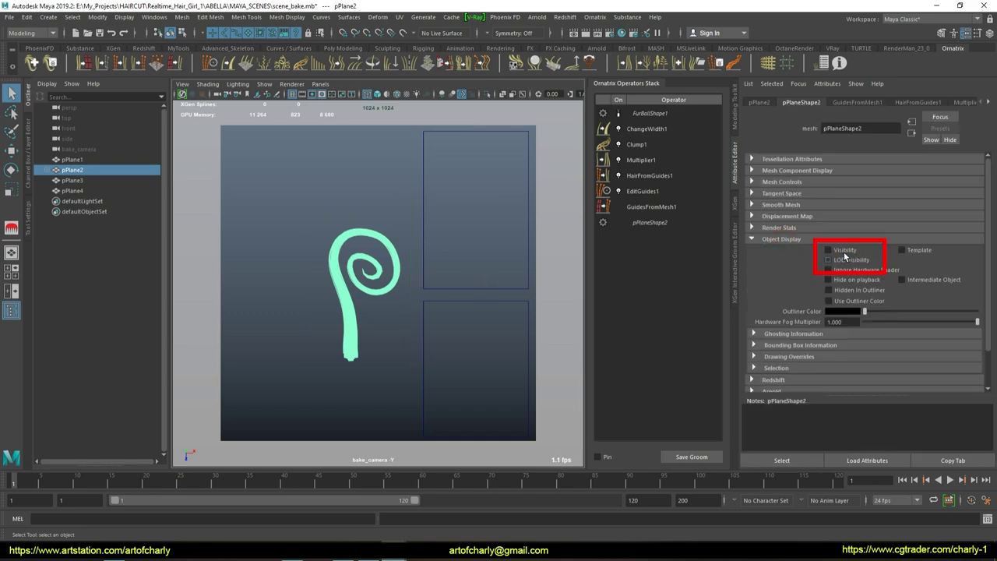
click(840, 251)
click(841, 258)
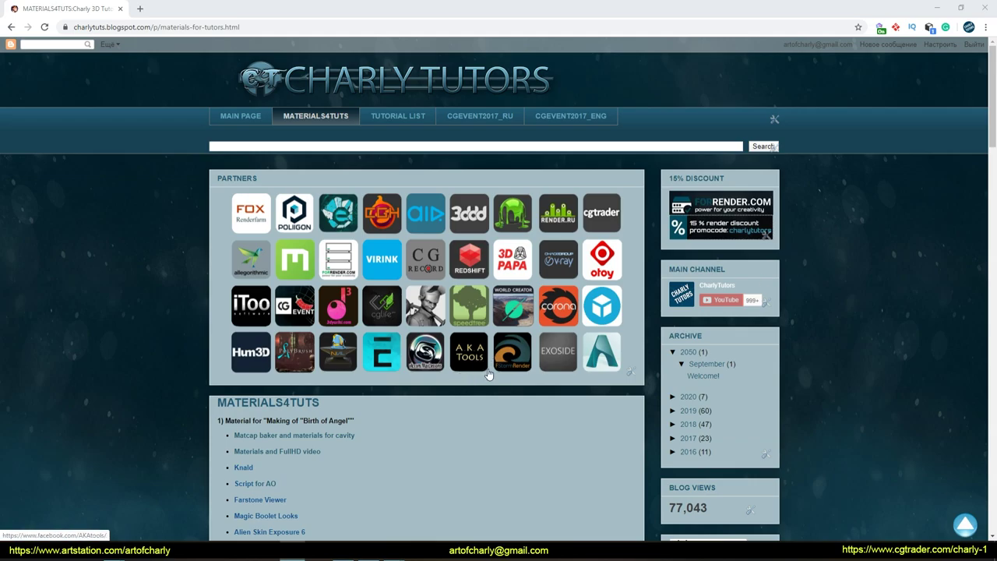
Step: Find the BAKE SCENE link under 20) Realtime-Hair on the Materials4Tuts page
scroll(489, 374, down, 5)
scroll(490, 368, down, 15)
scroll(489, 368, down, 10)
scroll(490, 368, up, 10)
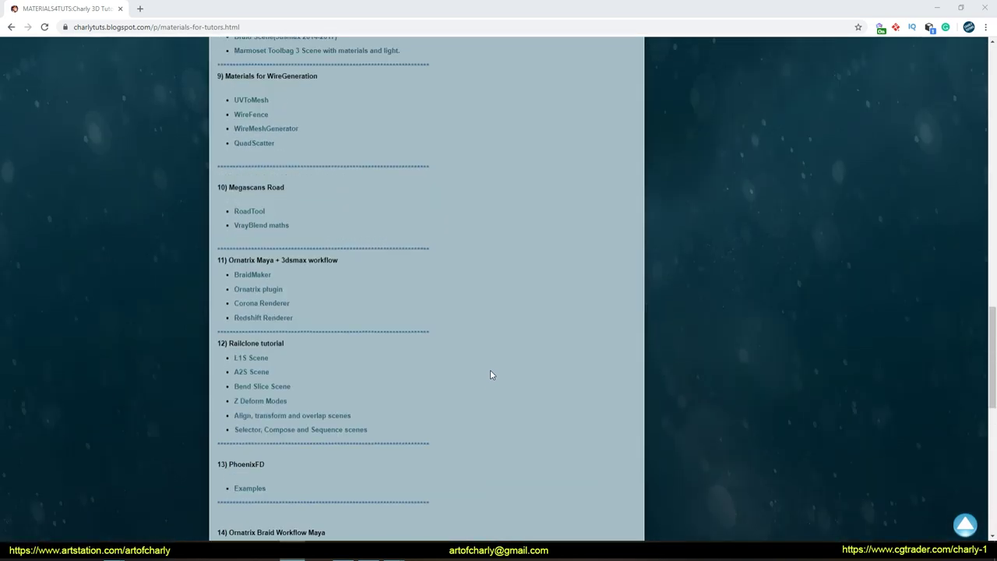
scroll(490, 375, down, 10)
triple_click(296, 313)
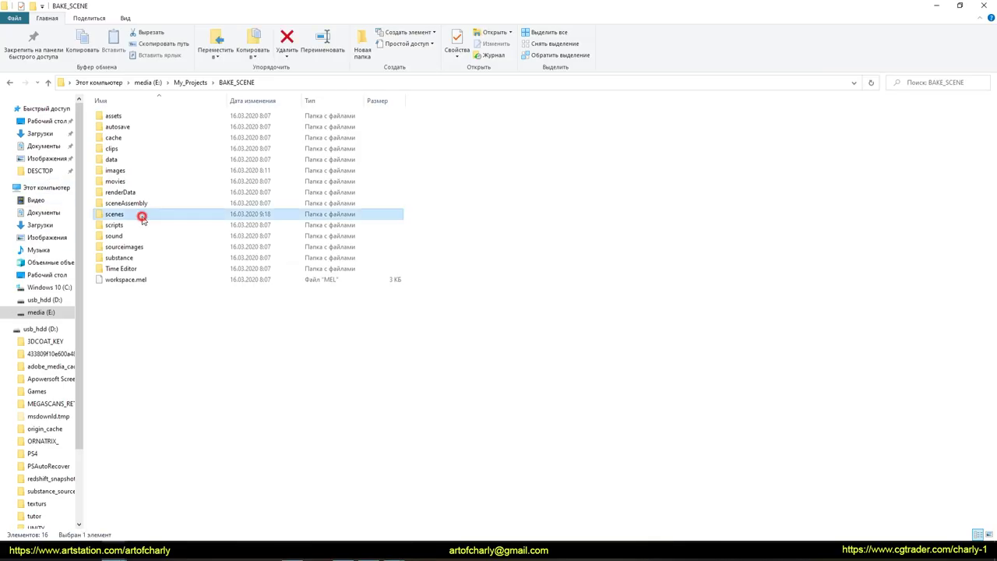
Step: Open the downloaded scenes folder containing bake_scene.mb and select its folder path
double_click(137, 207)
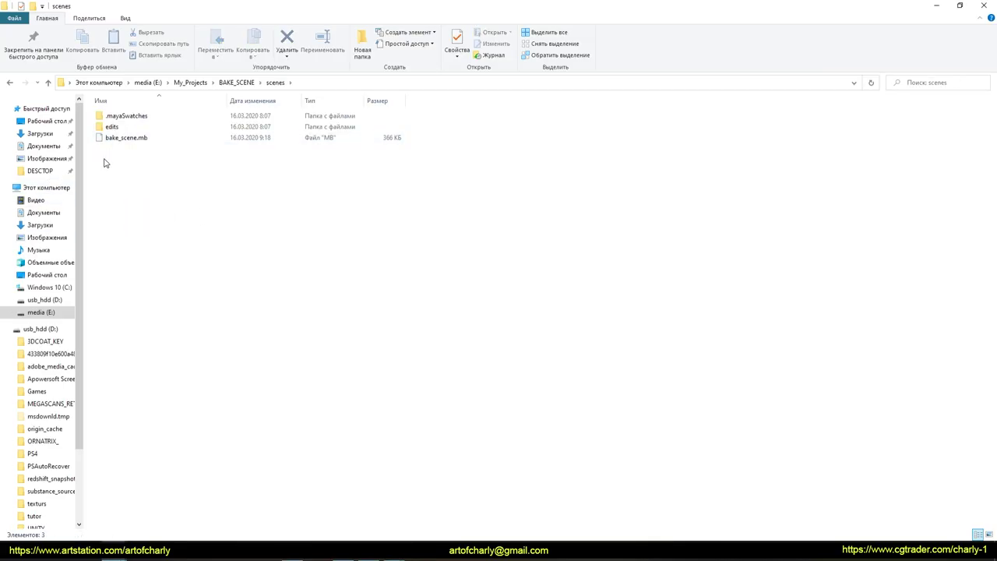
click(126, 138)
click(324, 200)
click(331, 84)
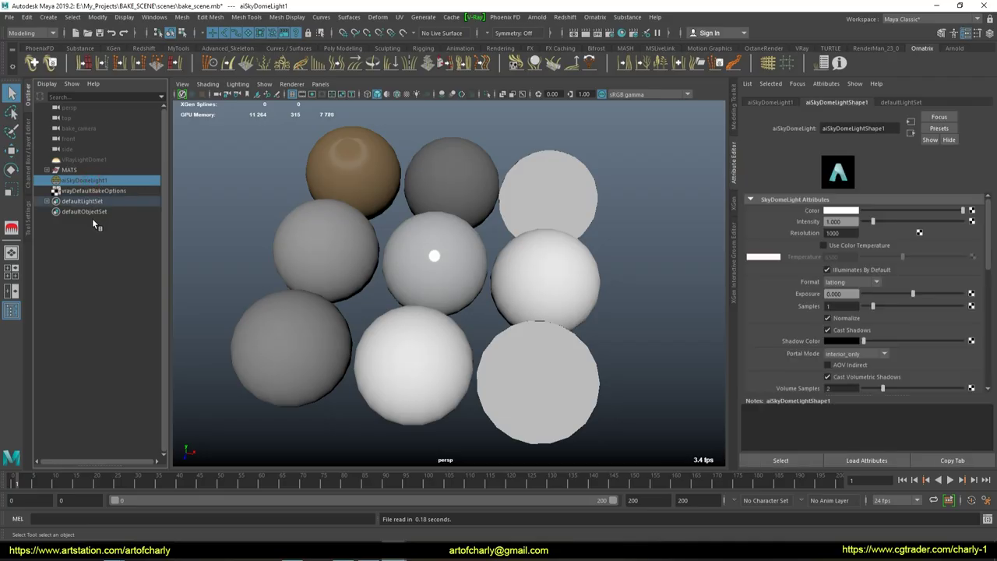
Step: Inspect bake_scene.mb's dome lights and the MATS group's ID, COLOR and ROOT spheres
click(83, 169)
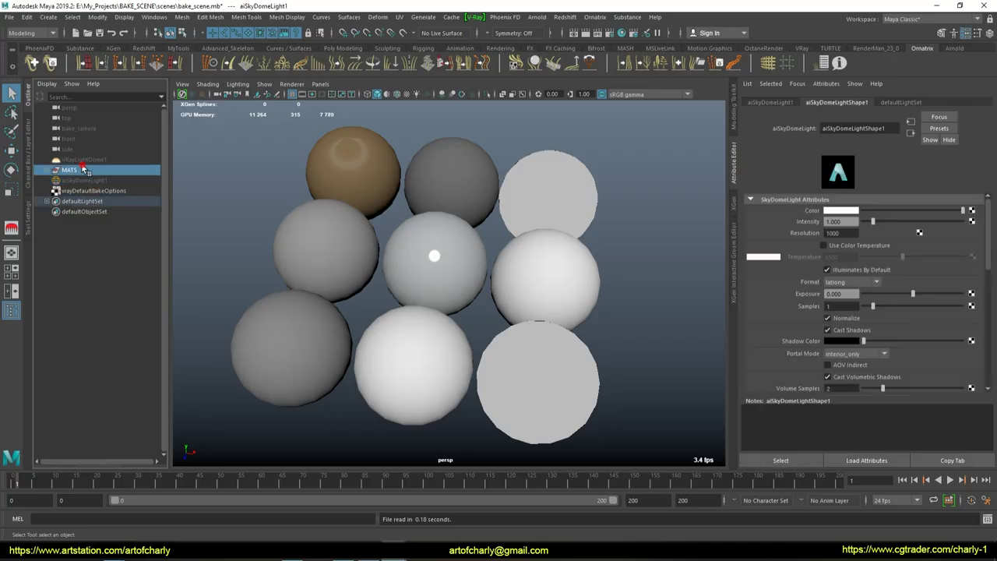
click(84, 159)
click(84, 180)
click(83, 159)
click(84, 179)
click(78, 170)
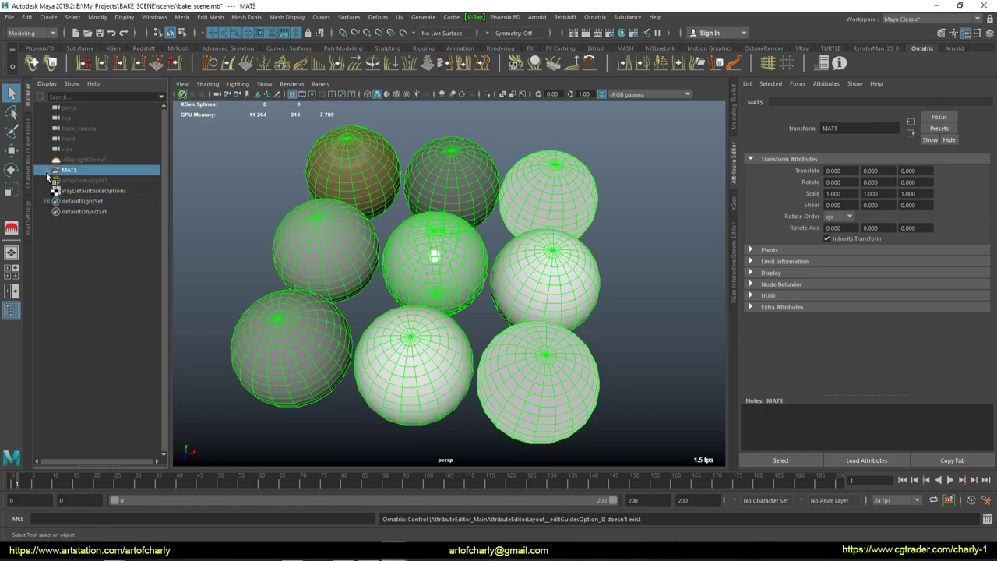
click(47, 170)
click(78, 180)
click(81, 190)
click(84, 201)
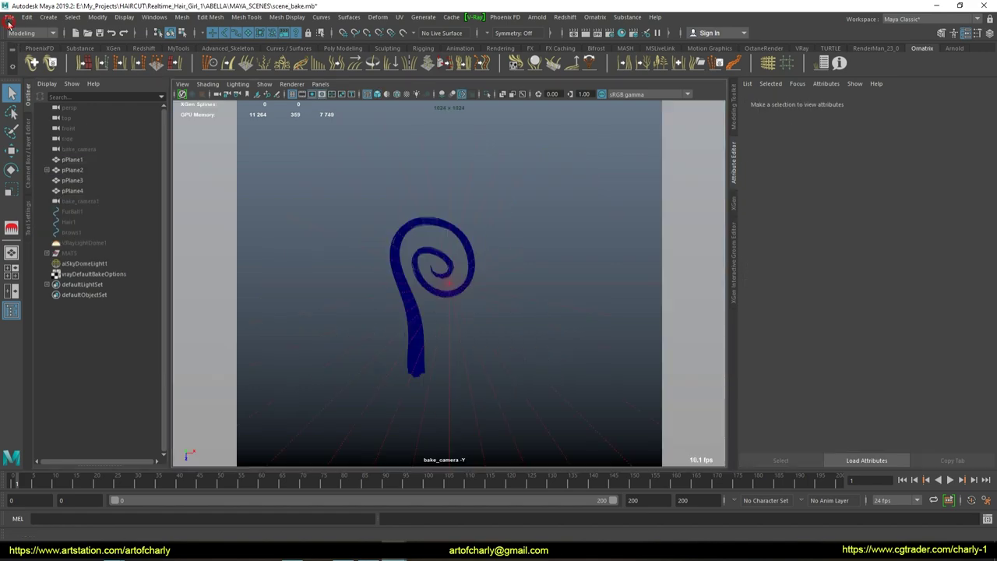
click(10, 18)
click(42, 90)
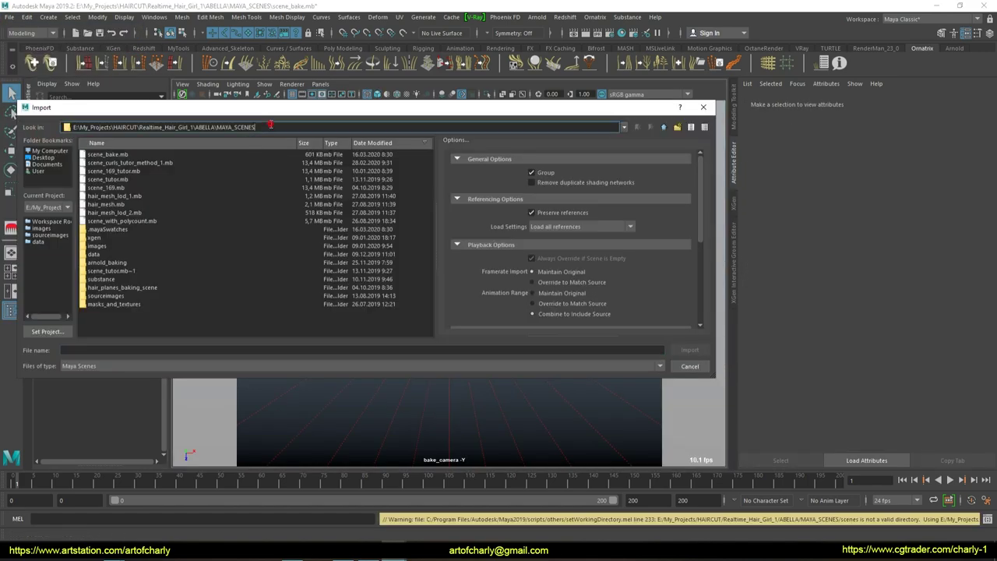
Step: Import bake_scene.mb from E:\My_Projects\BAKE_SCENE\scenes into the hair scene
triple_click(270, 126)
text(E:\My_Projects\BAKE_SCENE\scenes)
key(Return)
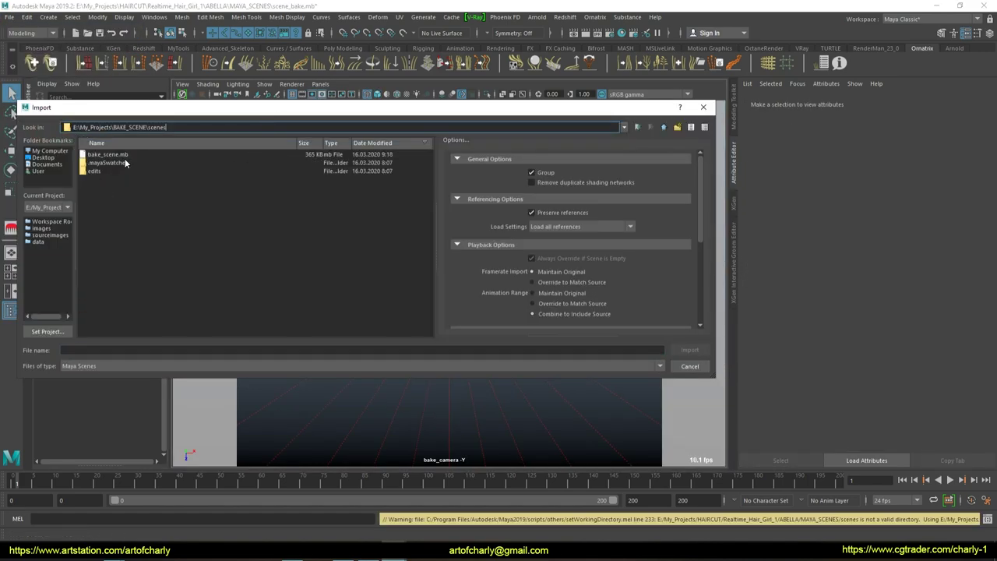
click(109, 154)
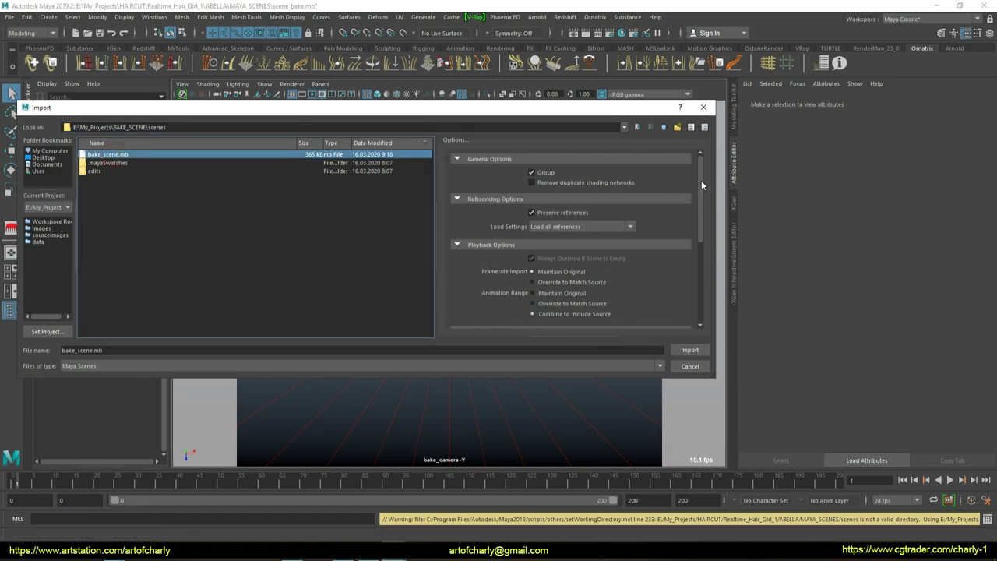
click(544, 173)
Step: Move bake_camera2 and its light out of the imported group and delete the duplicate sky dome light
click(689, 350)
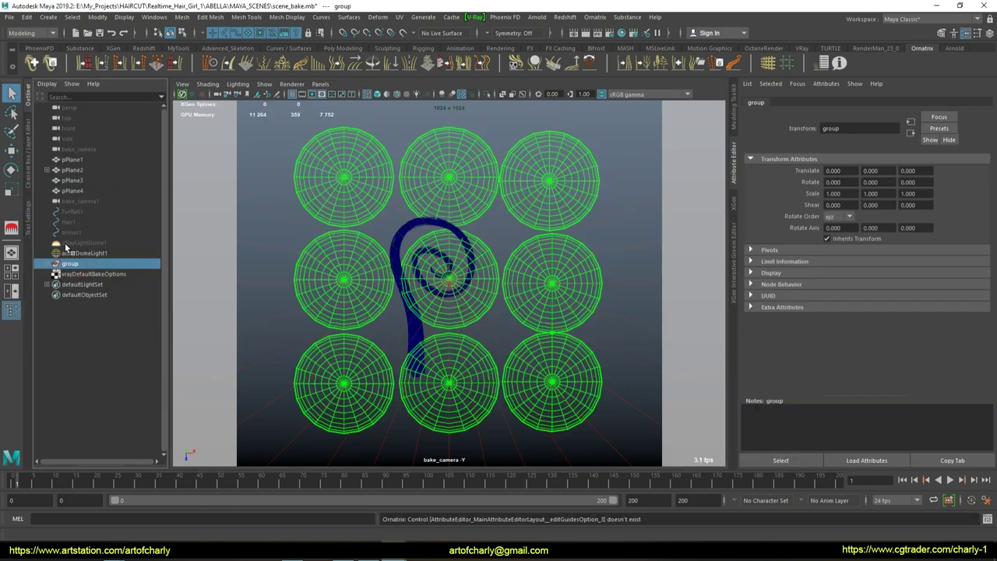
click(47, 264)
click(100, 275)
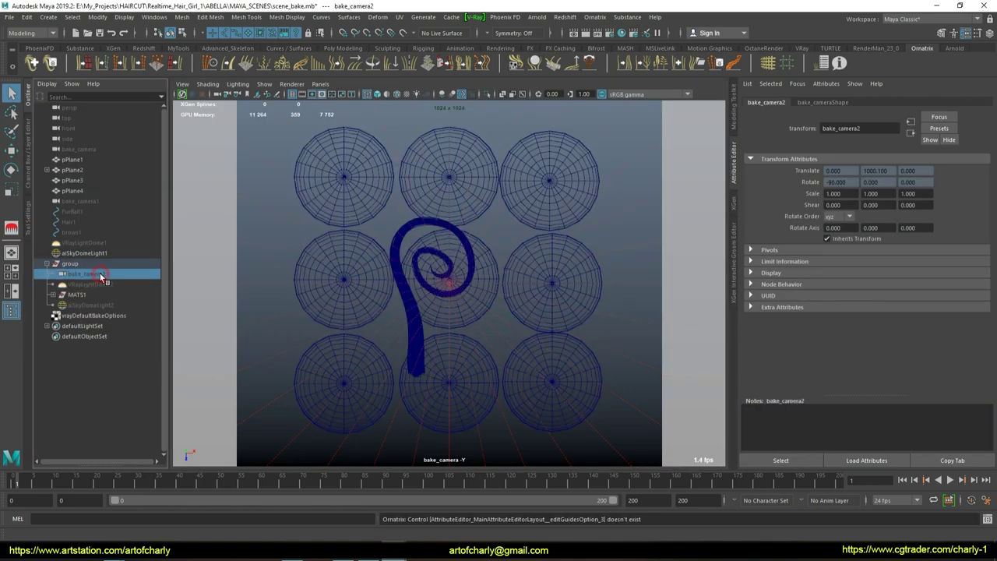
key(Delete)
click(94, 274)
key(Delete)
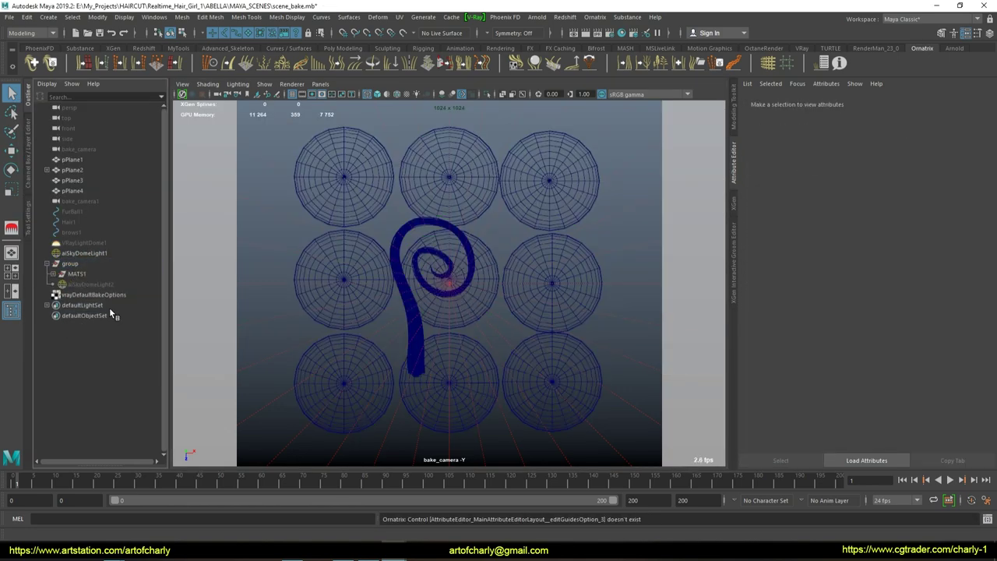
click(91, 284)
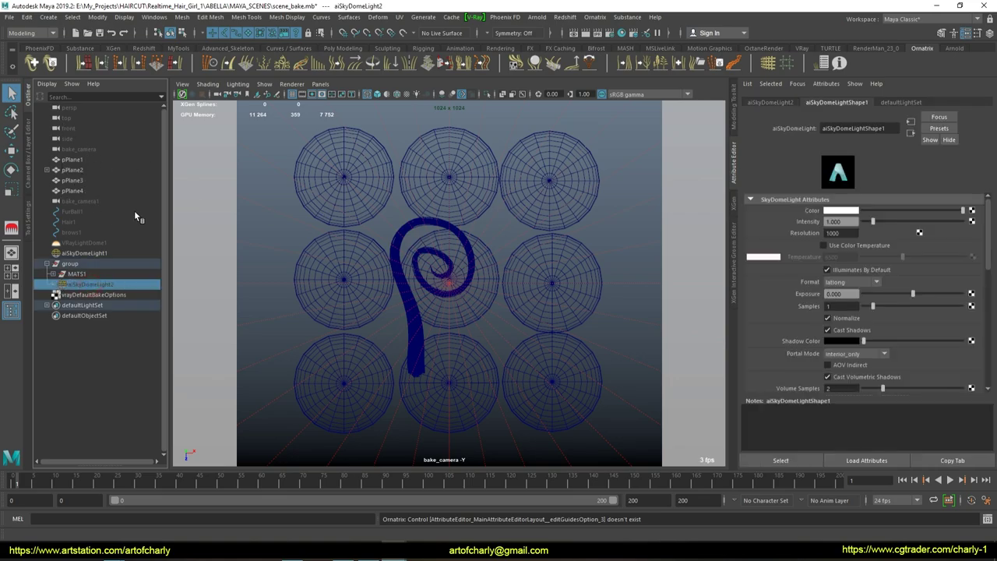
key(Delete)
Step: Hide the MATS1 material sphere group with Ctrl+H and check its AO and NORMAL planes
click(66, 274)
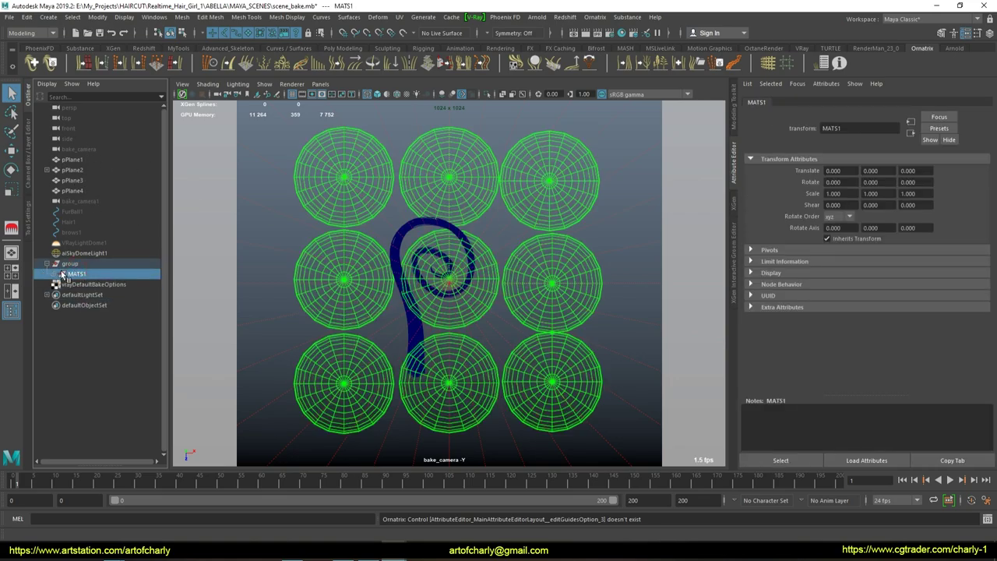
click(62, 275)
key(ctrl+h)
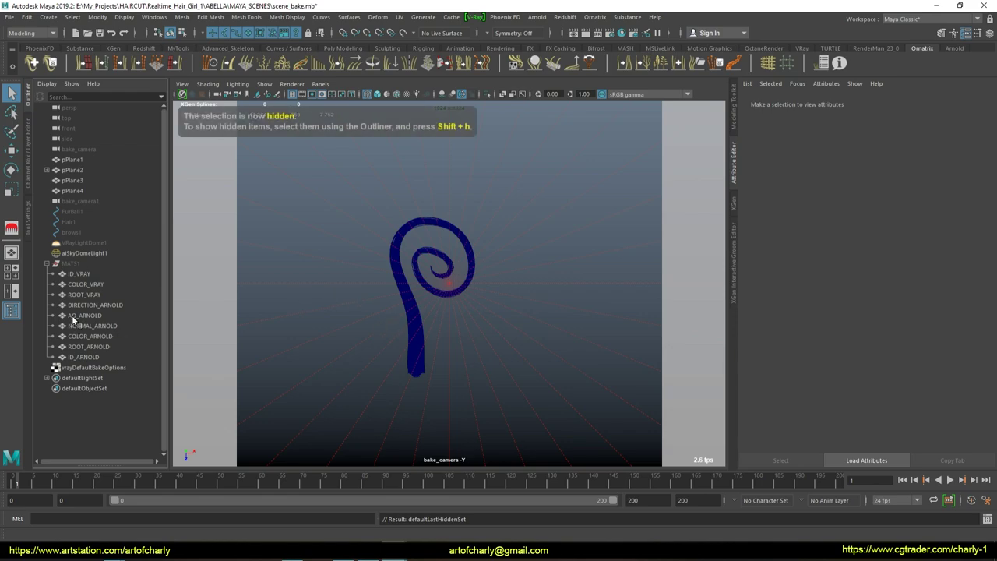
click(85, 284)
click(78, 316)
click(82, 325)
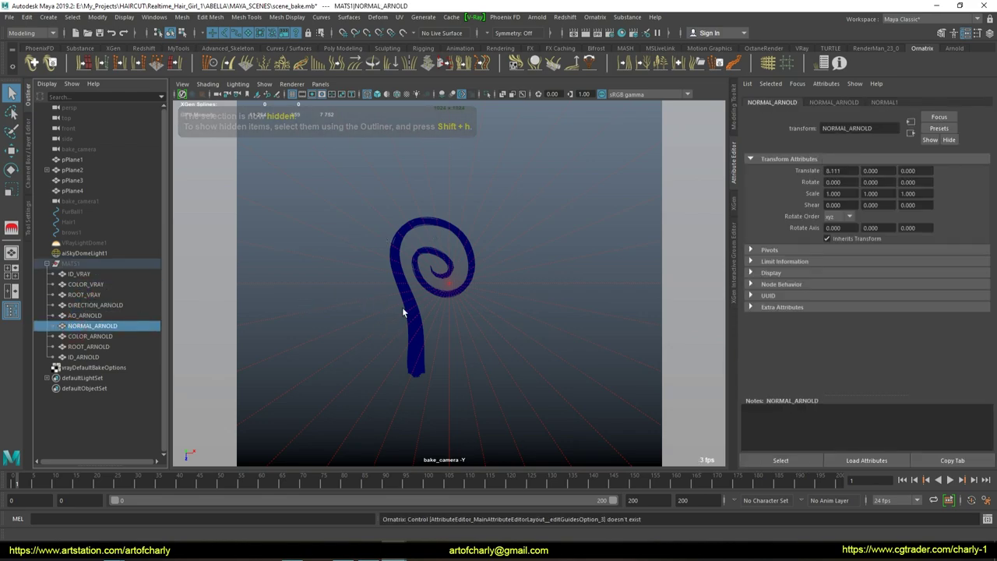
click(415, 333)
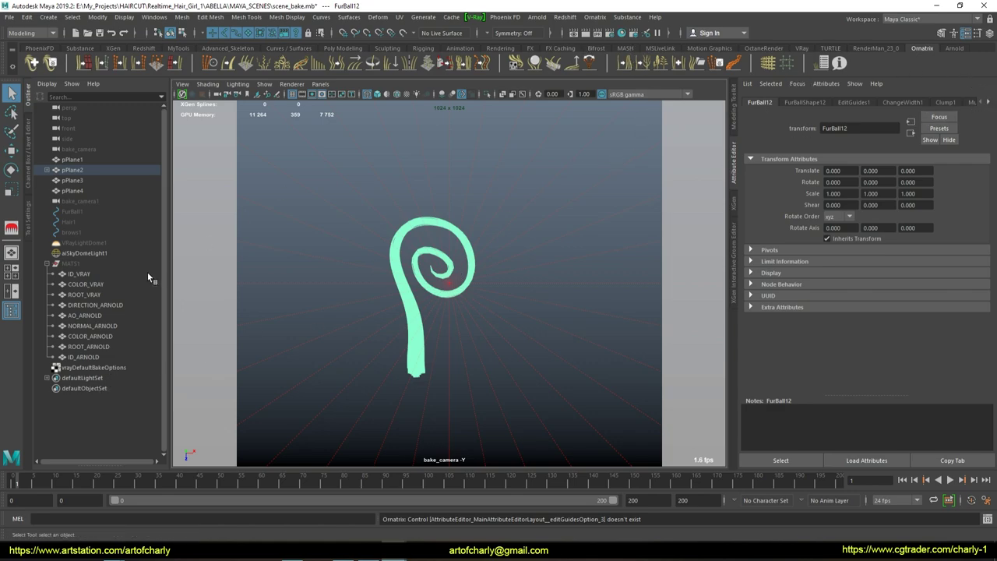
Step: Give the curl the existing ARNOLD_COLOR material from its right-click menu, then deselect it
right_click(407, 305)
click(493, 488)
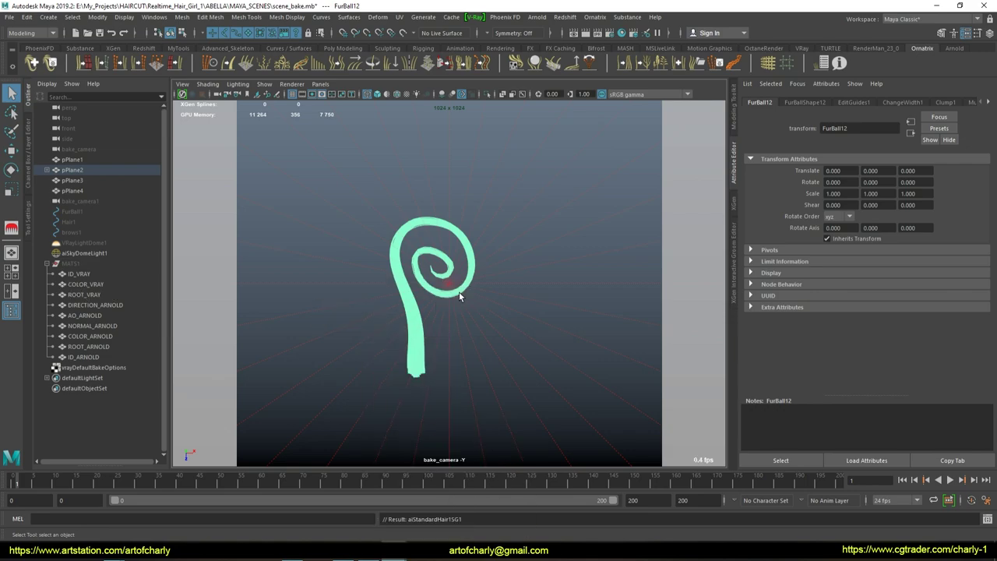
click(310, 305)
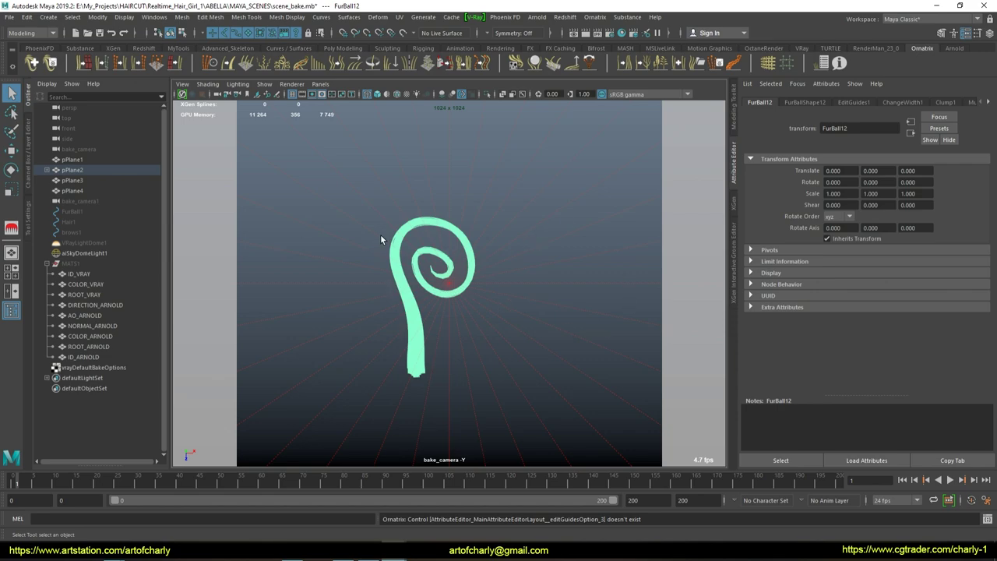
Step: In Render Settings, review the System device selection and Arnold Renderer tabs, then start a custom AOV
click(609, 33)
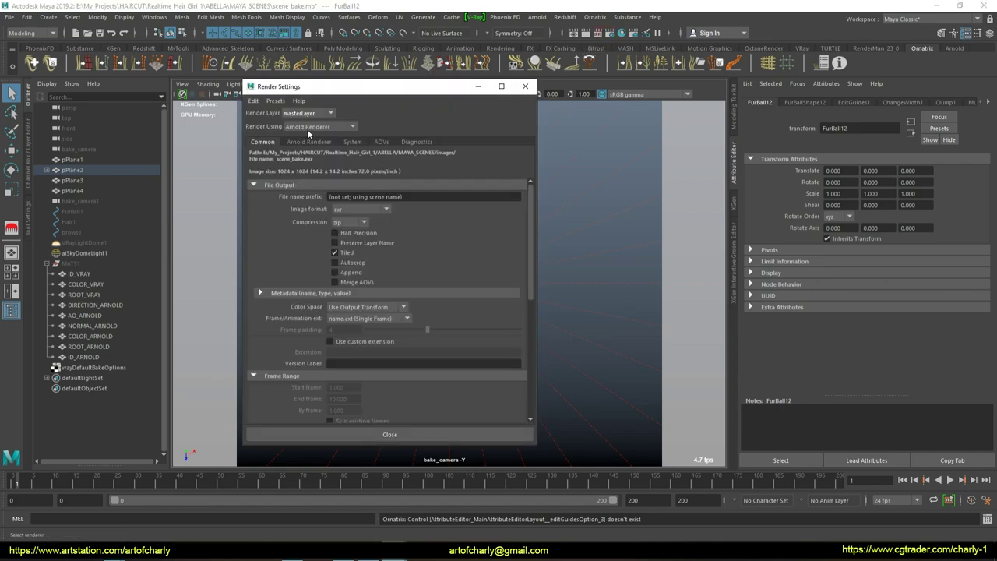
click(354, 142)
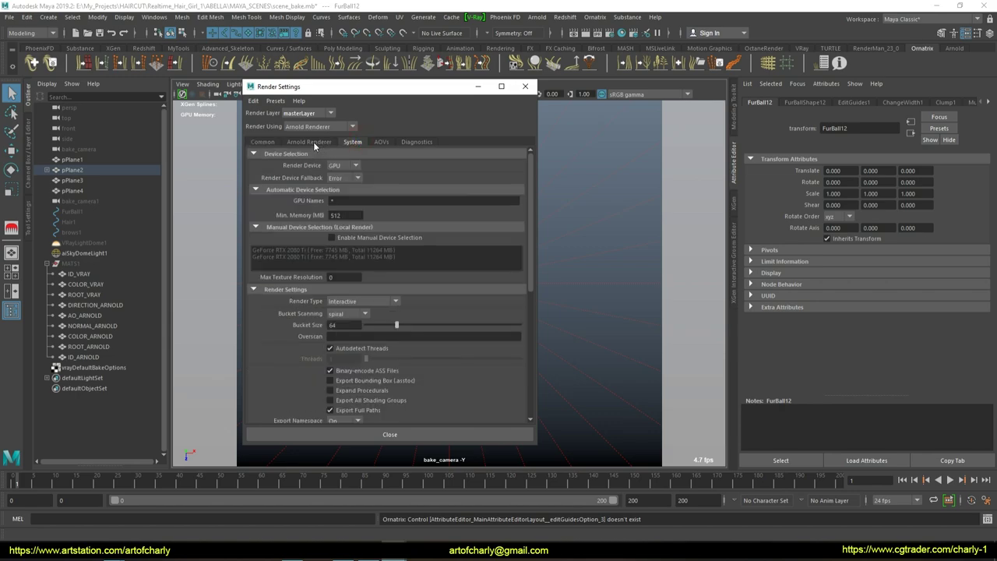
click(351, 155)
click(318, 143)
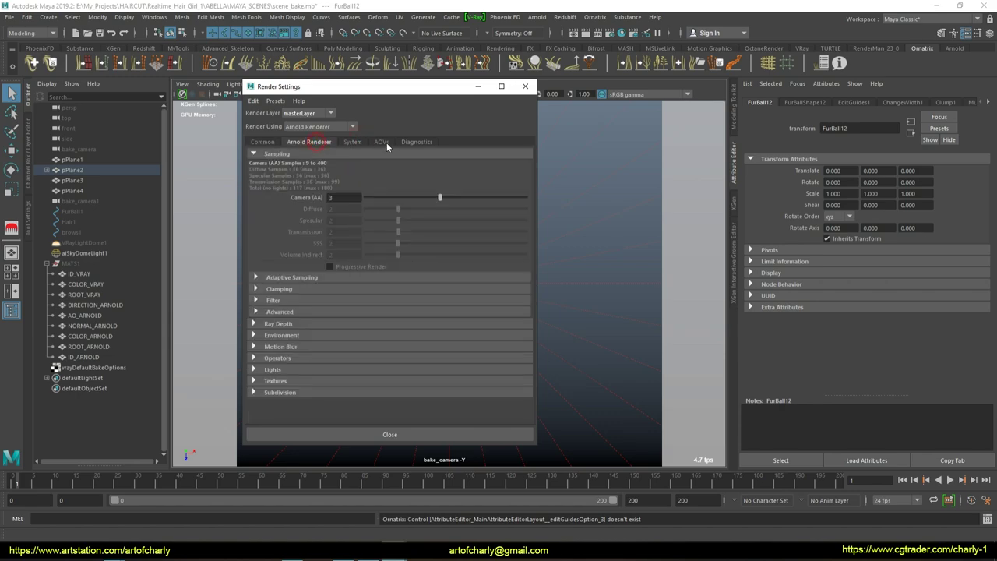
click(386, 143)
click(310, 142)
click(381, 142)
click(309, 142)
click(355, 142)
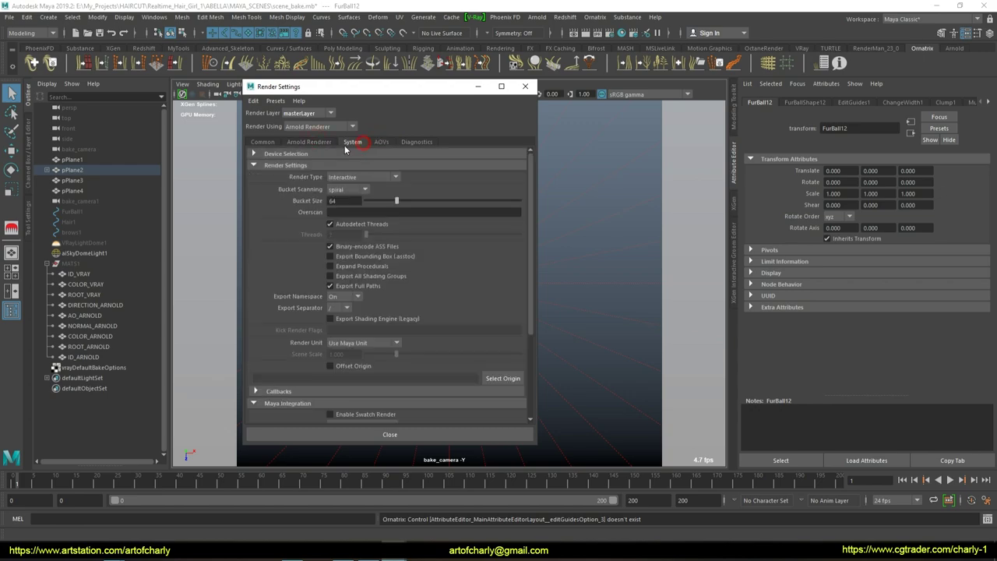
click(337, 154)
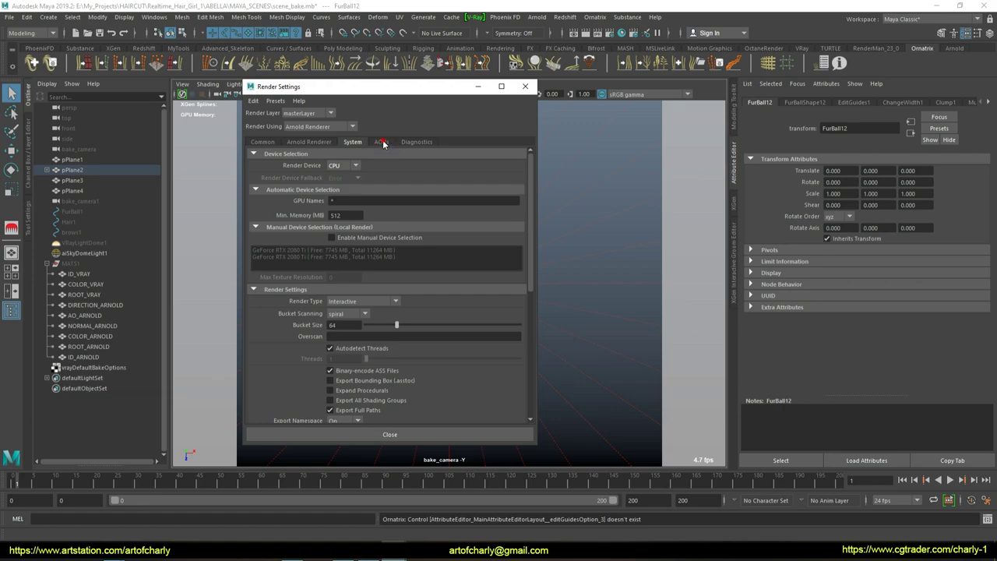
click(382, 142)
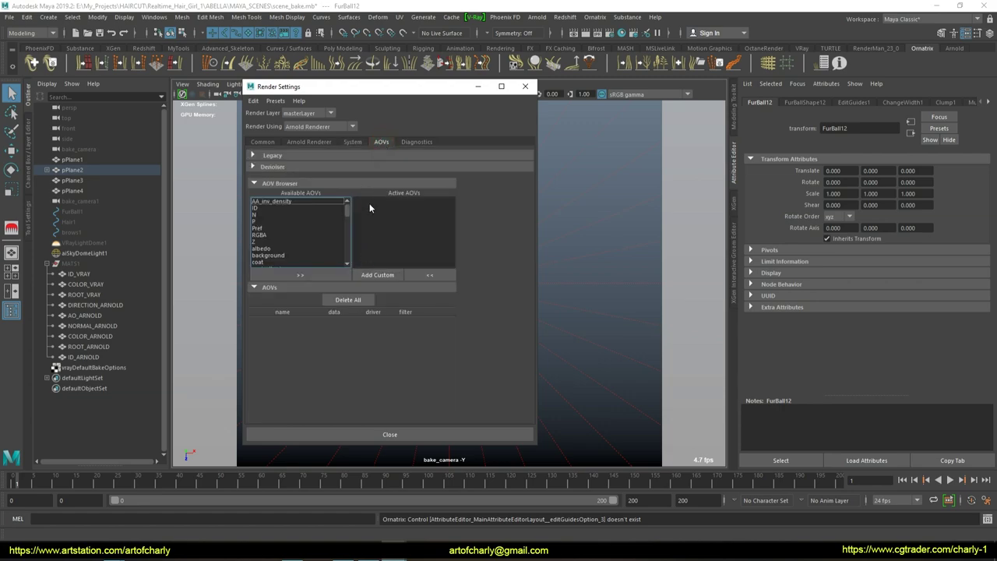
click(390, 275)
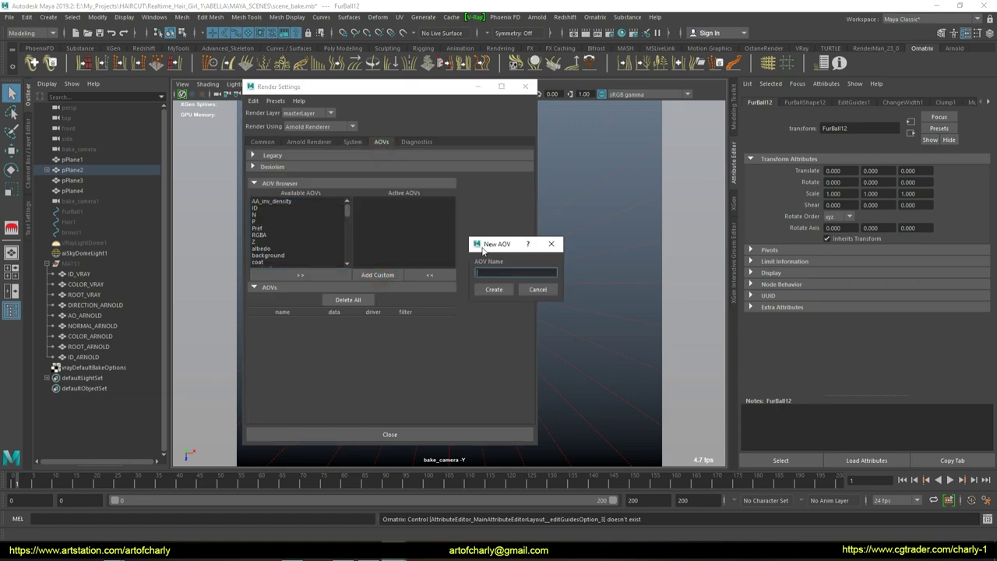
Step: Create custom AOVs named AO, NORMAL and DIRECT
text(AO)
key(Return)
click(399, 278)
text(NORMAL)
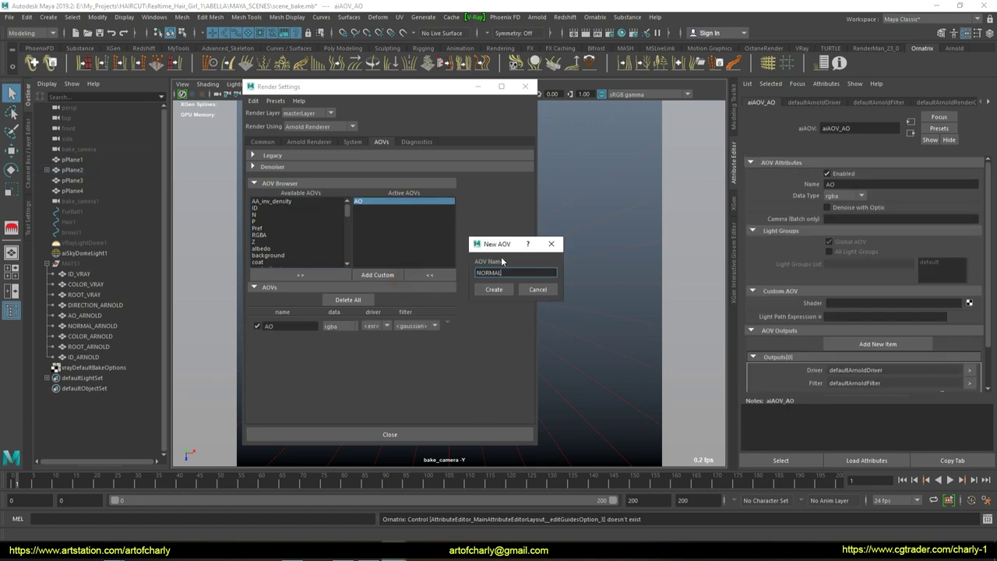
key(Return)
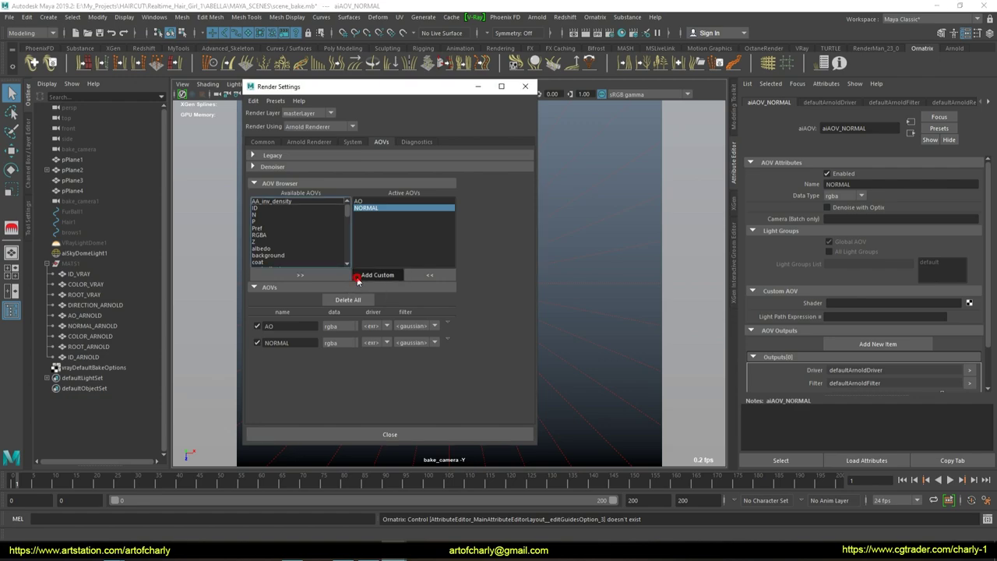
click(377, 275)
text(DIRECT)
key(Return)
Step: Add the ID and ROOT custom AOVs
click(378, 275)
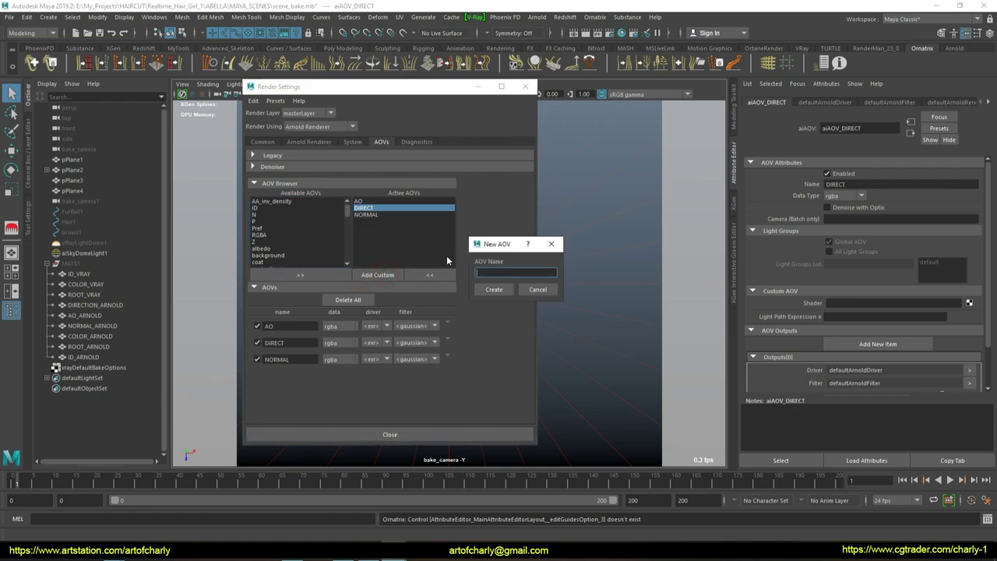
text(ID)
key(Return)
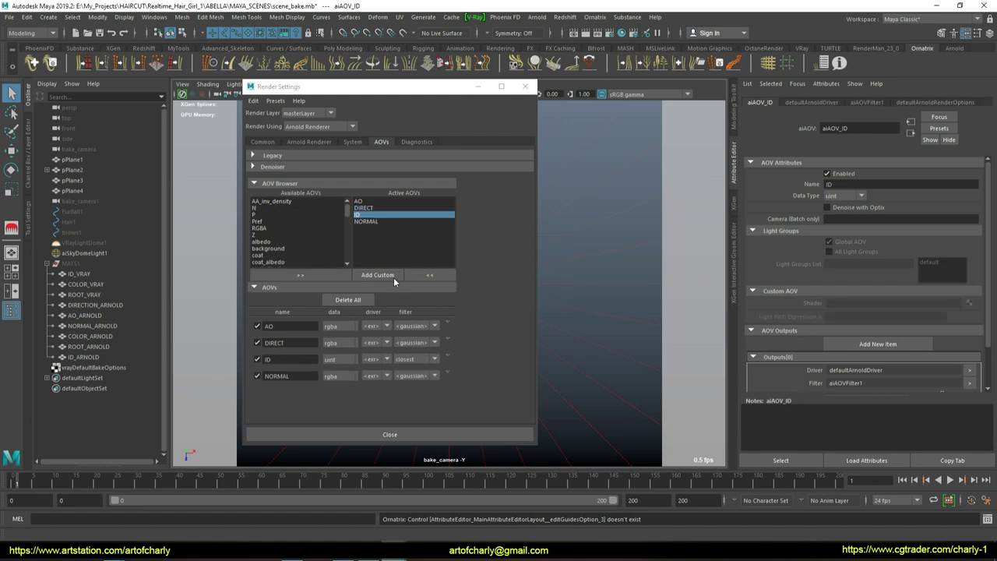
click(389, 276)
text(T)
key(Return)
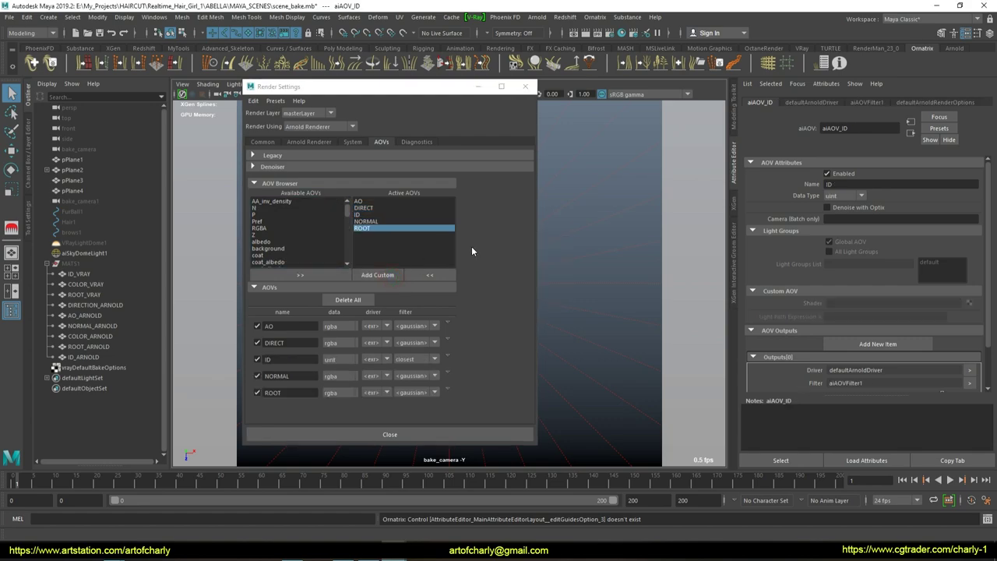
click(360, 201)
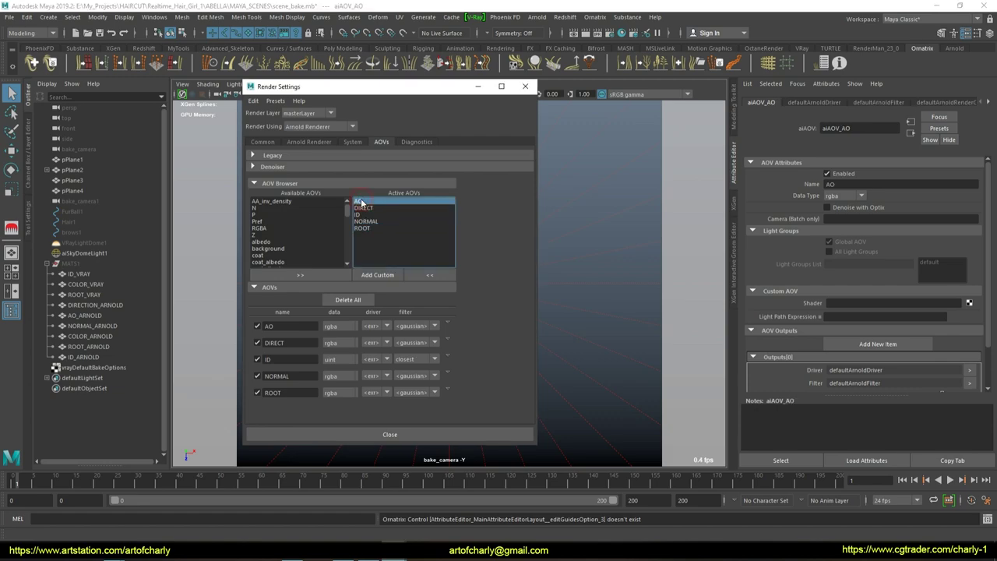
Step: Connect the AO shader to the AO AOV and the DIRECTION shader to the DIRECT AOV
click(841, 304)
text(AO)
key(Return)
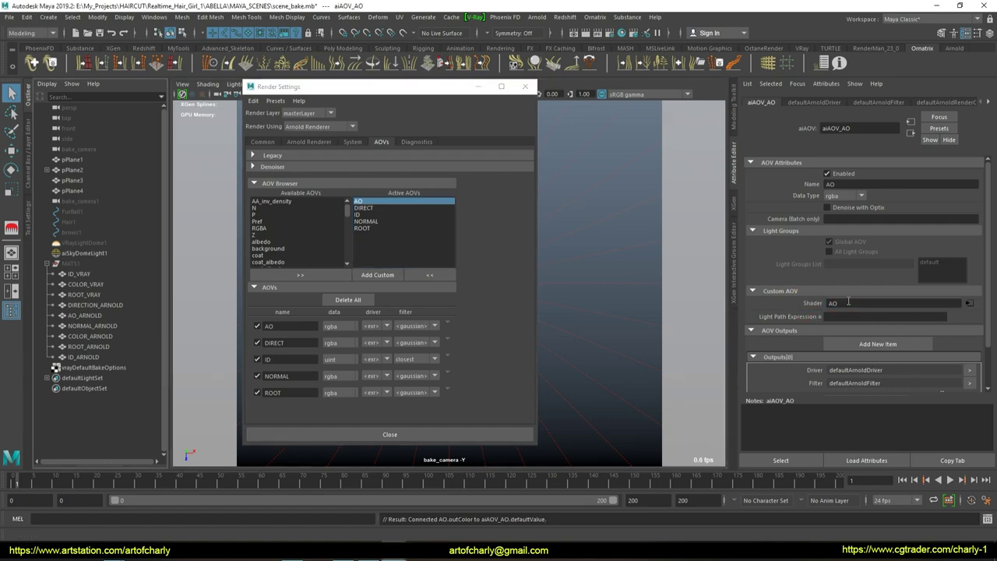
click(364, 207)
click(848, 304)
text(DIRECTION)
key(Return)
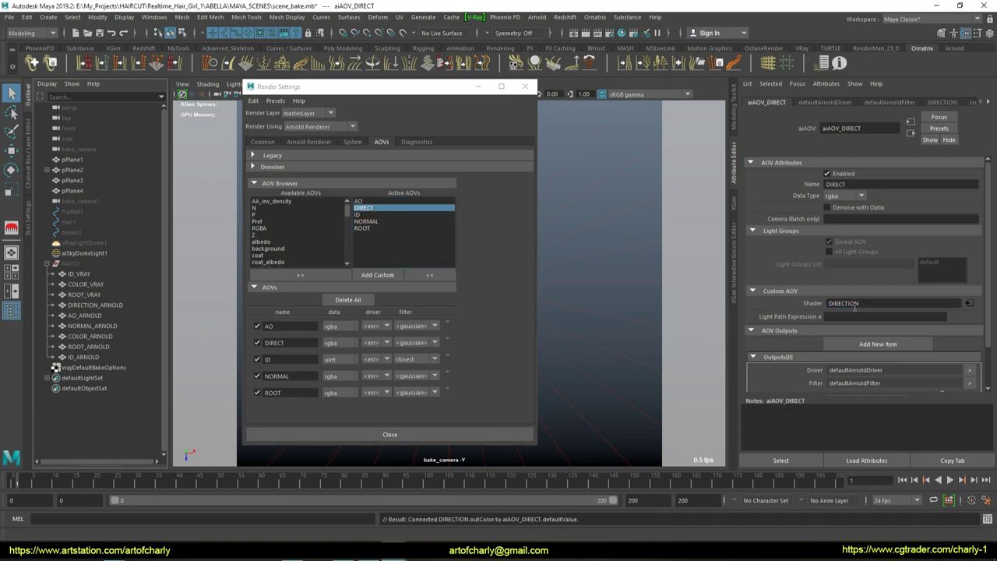
Step: Copy the ARNOLD_ID shader name from the ID_ARNOLD plane and connect it to the ID AOV
click(360, 214)
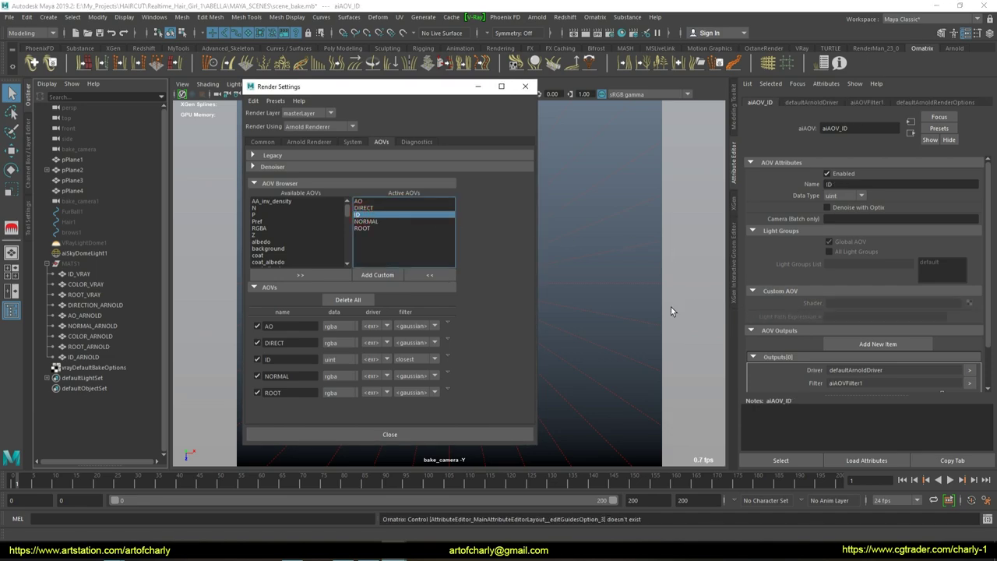
click(84, 357)
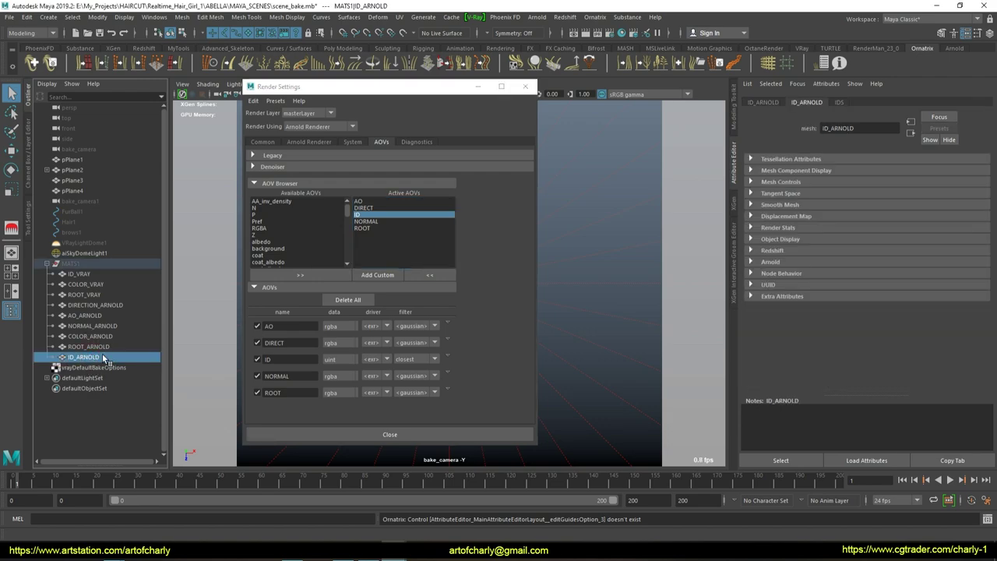
click(839, 103)
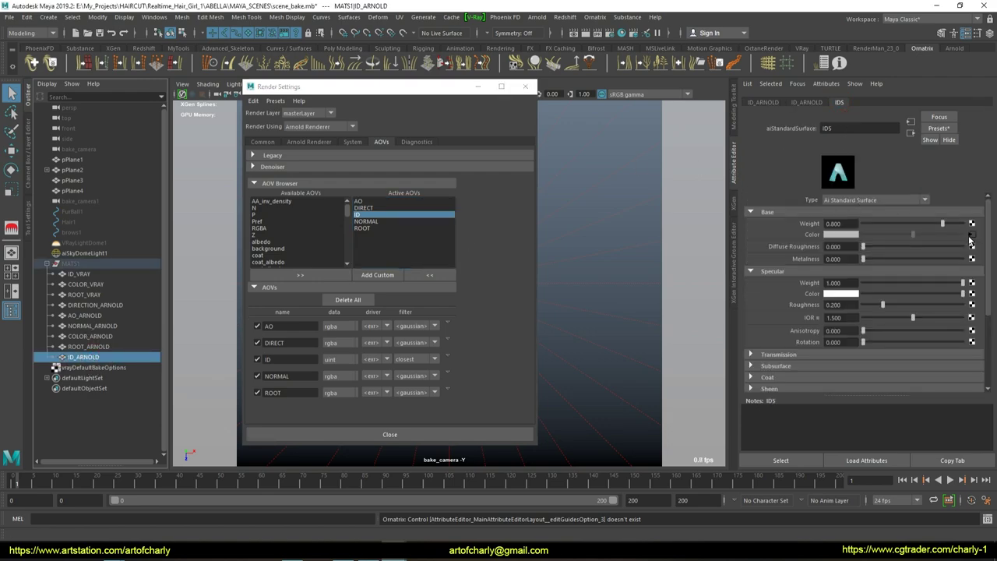
drag(873, 129, 677, 125)
key(ctrl+c)
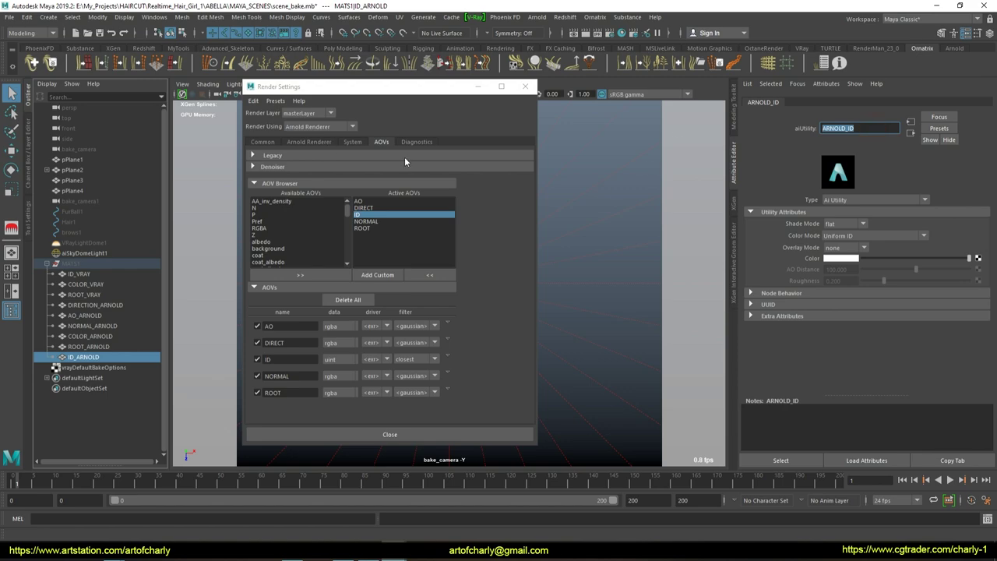
click(377, 215)
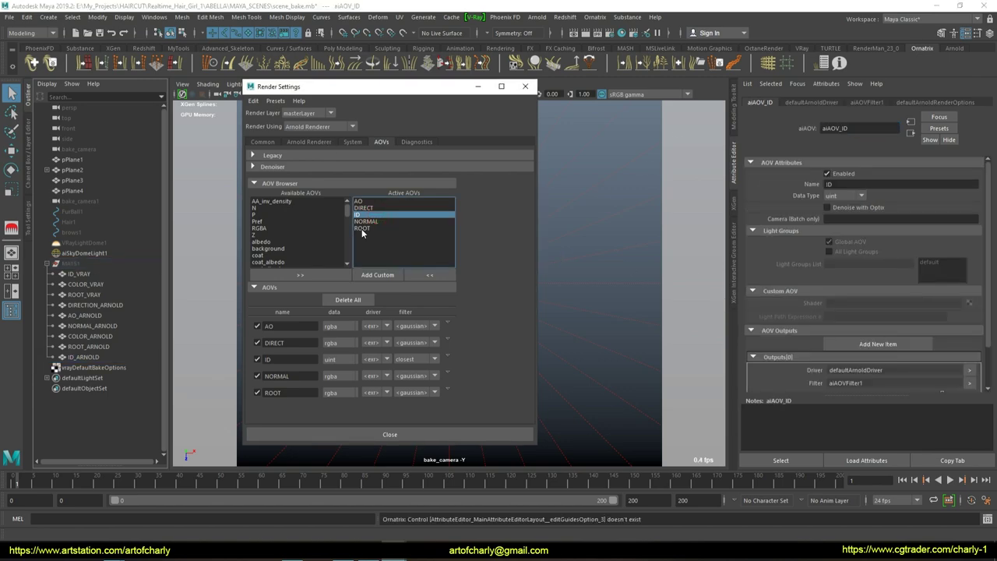
click(365, 221)
click(366, 215)
click(824, 305)
key(ctrl+v)
key(Return)
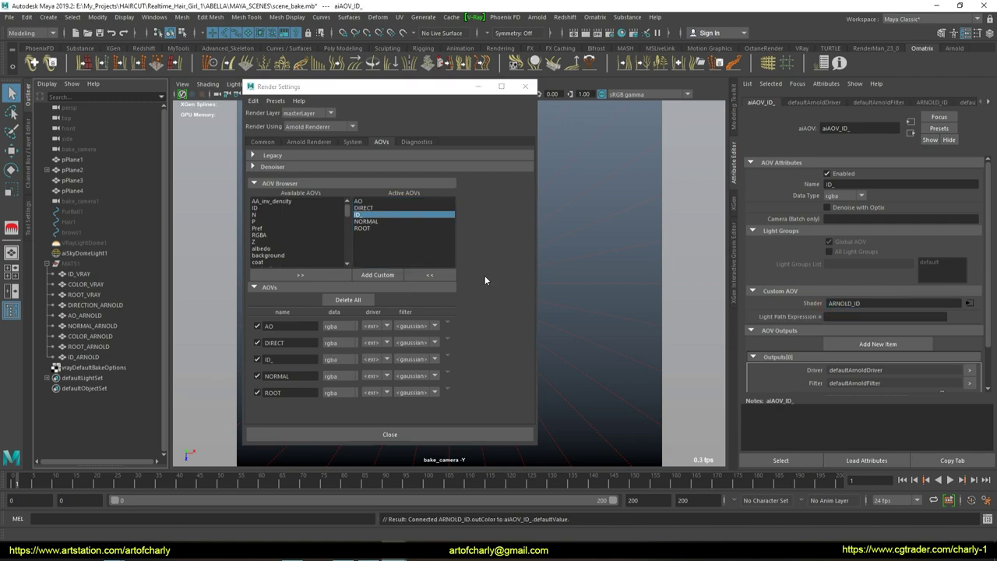
Step: Connect the NORMAL shader to the NORMAL AOV
click(366, 221)
click(879, 304)
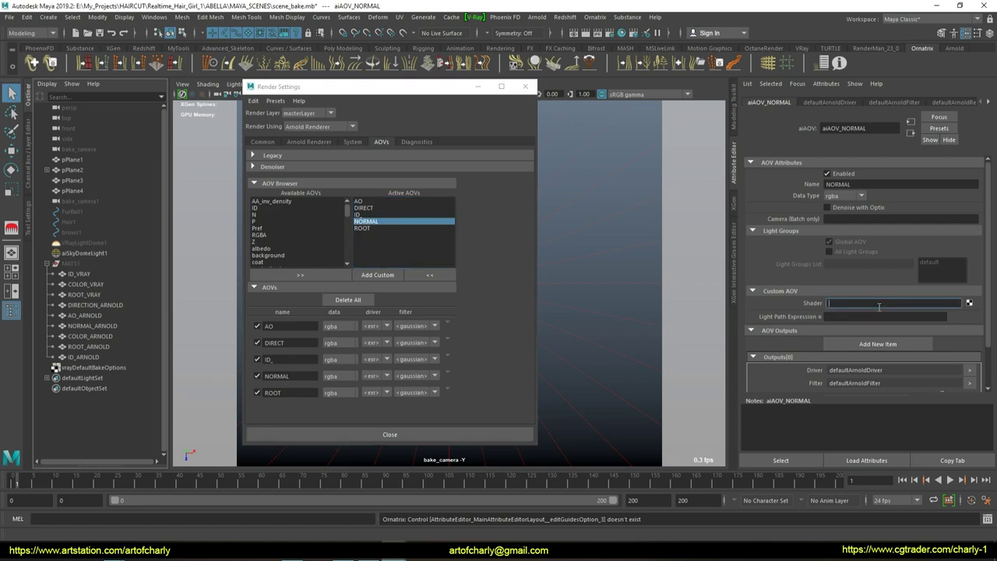
text(NORMAL)
key(Return)
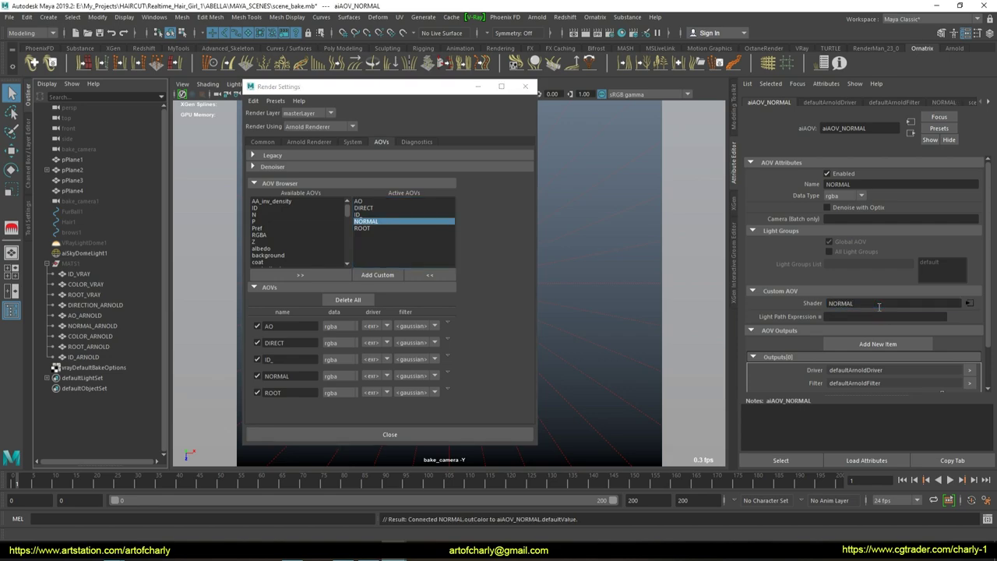
Step: Copy the ARNOLD_ROOT ramp name from the ROOT_ARNOLD material and connect it to the ROOT AOV
click(362, 228)
click(87, 346)
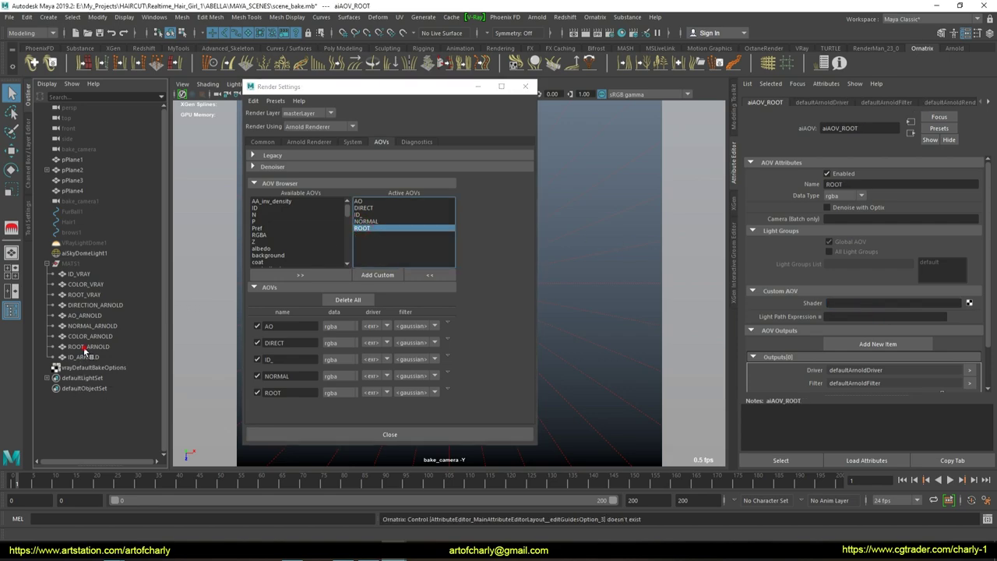
click(971, 234)
double_click(878, 127)
key(ctrl+c)
click(378, 230)
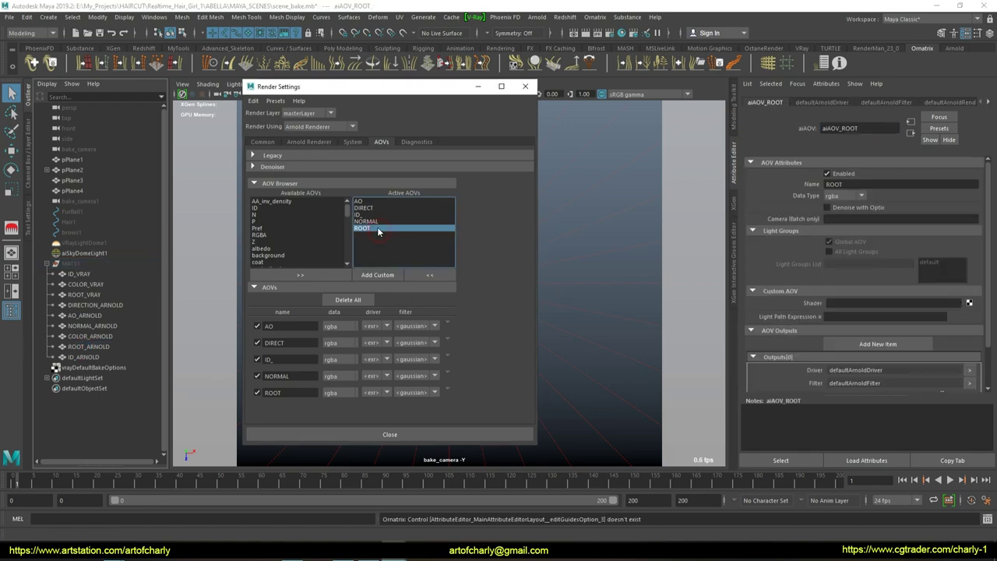
click(954, 304)
key(ctrl+v)
key(Return)
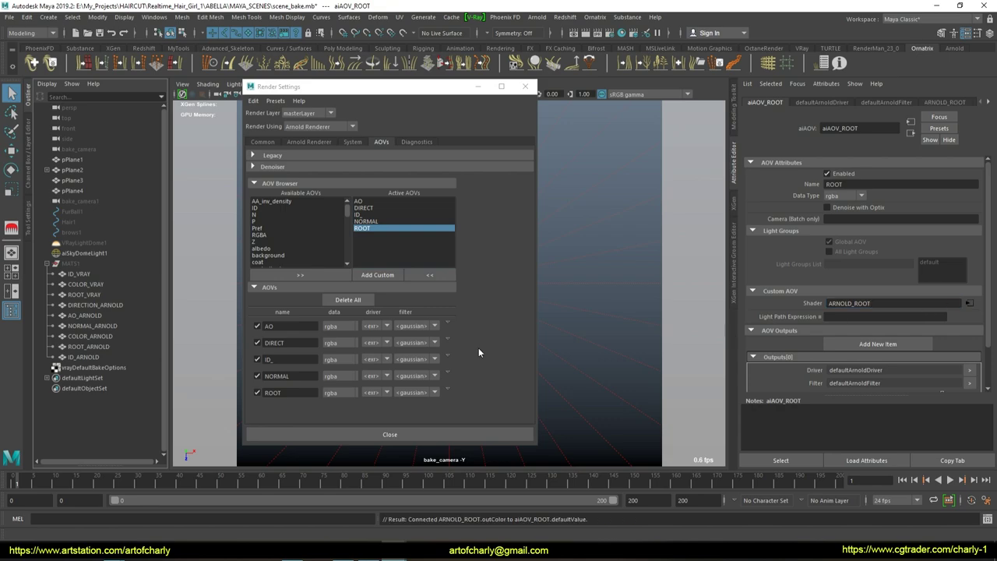
click(310, 142)
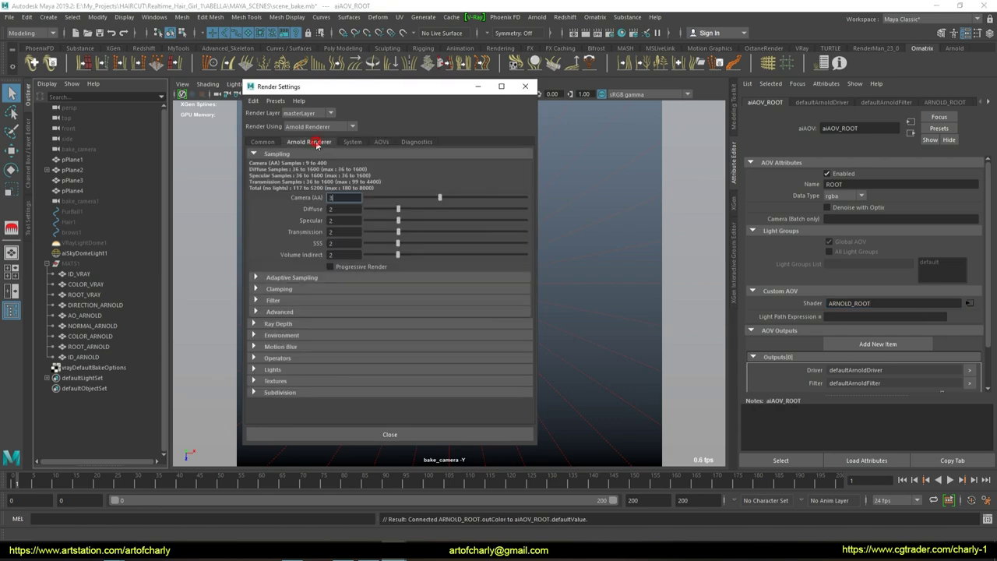
Step: Set Camera (AA) samples to 4 and adaptive Max. Camera (AA) to 8
text(4)
key(Return)
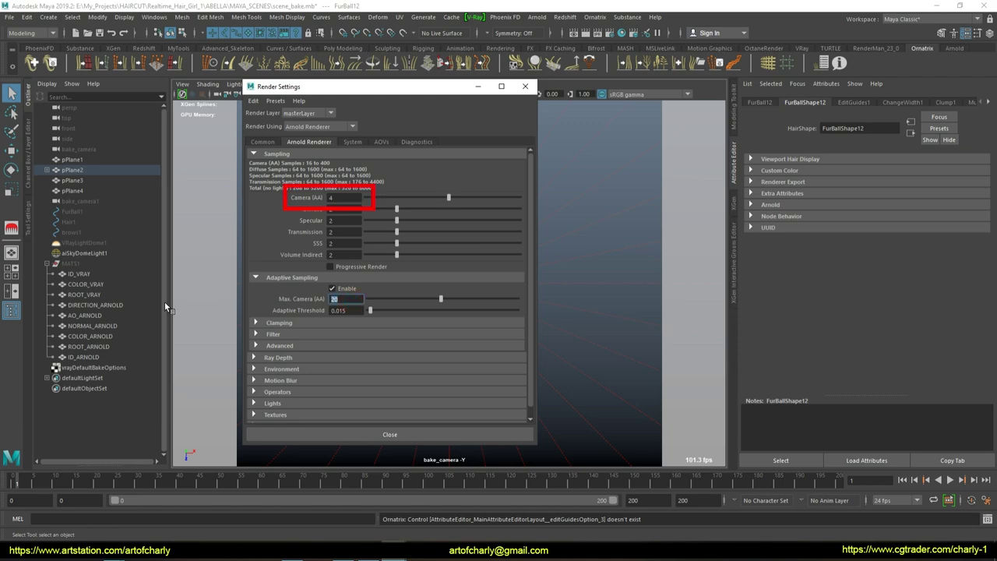
text(8)
key(Return)
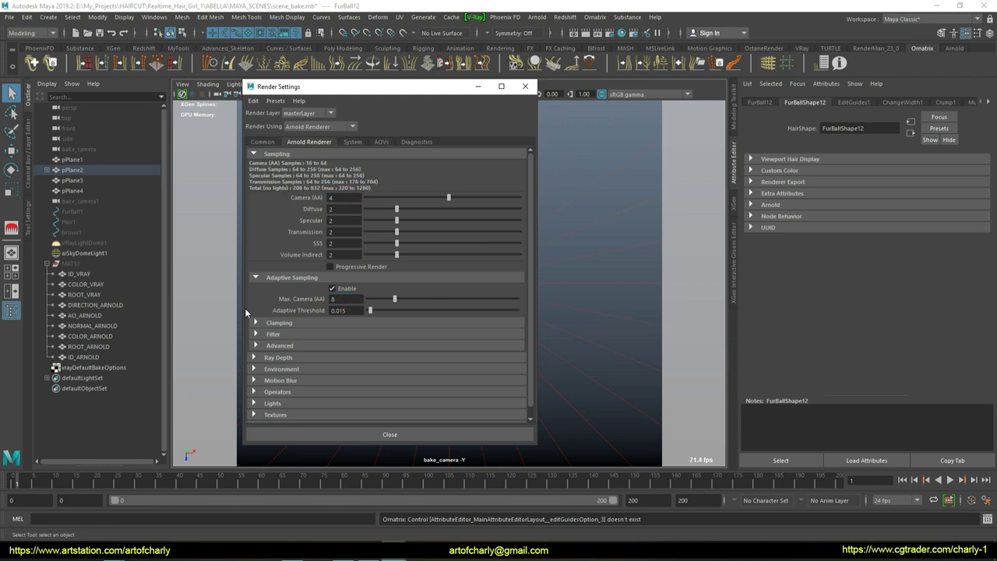
Step: Close Render Settings and render the curly strand with Arnold > Render
click(525, 85)
click(534, 18)
click(536, 35)
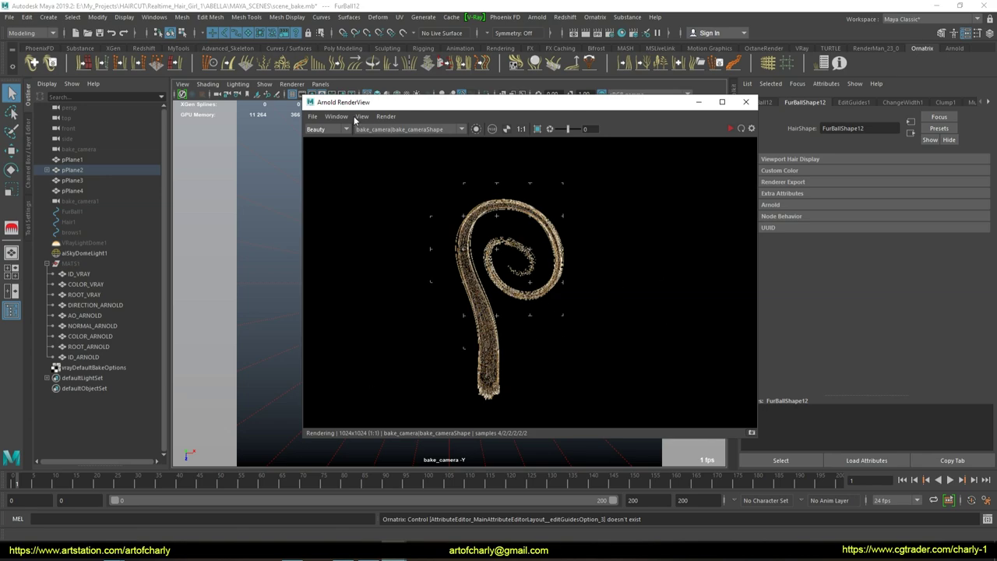
Step: Expand the hair shader's Tint settings and re-render the strand with Arnold
click(385, 116)
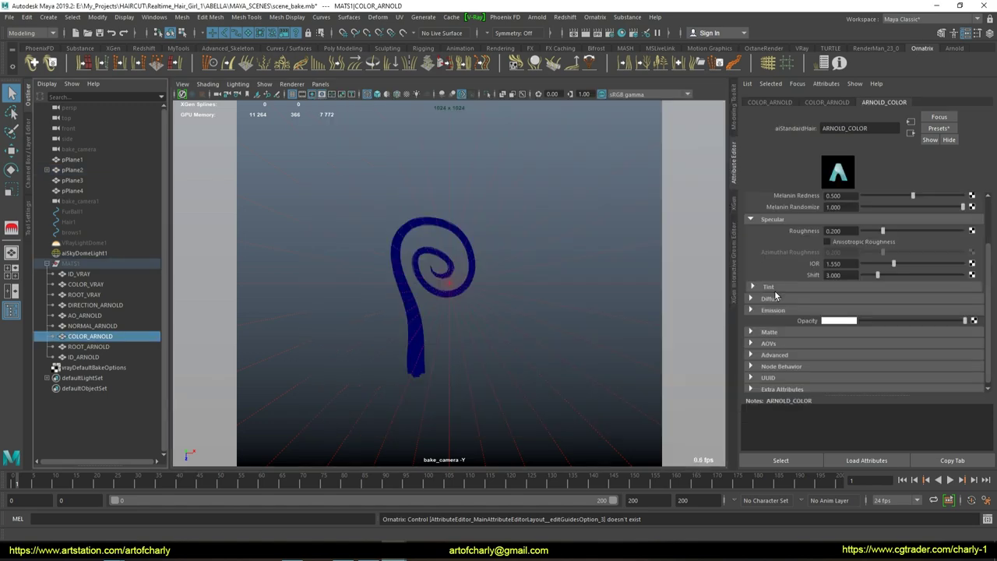
click(771, 286)
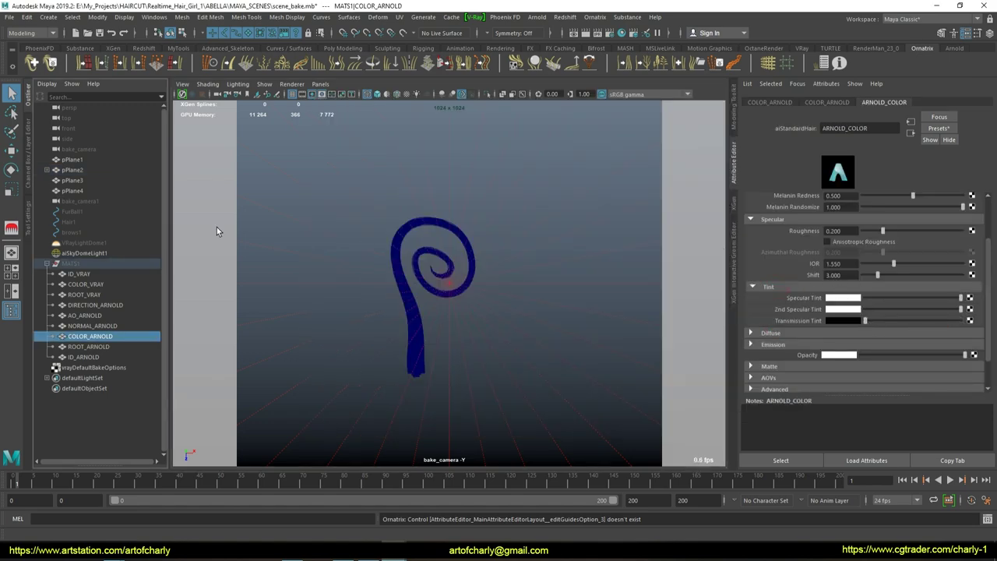
click(537, 16)
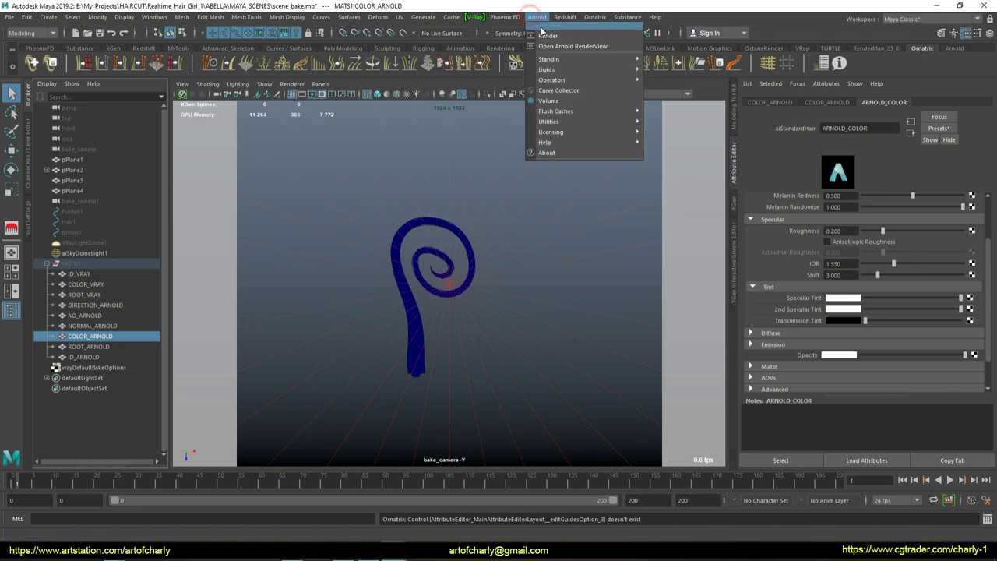
click(576, 42)
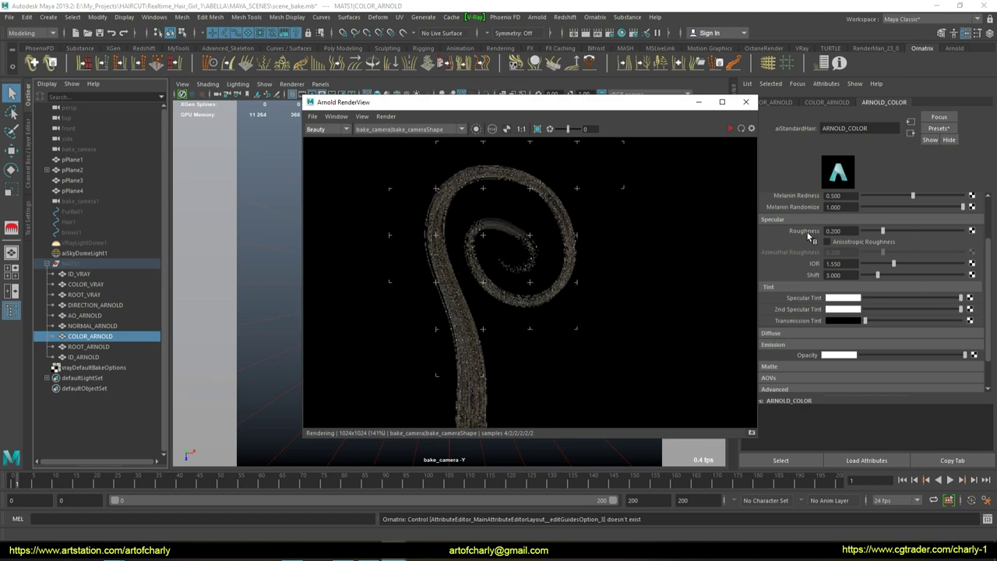
Step: Switch the RenderView from Beauty to the AO pass and back to Beauty
scroll(856, 296, up, 3)
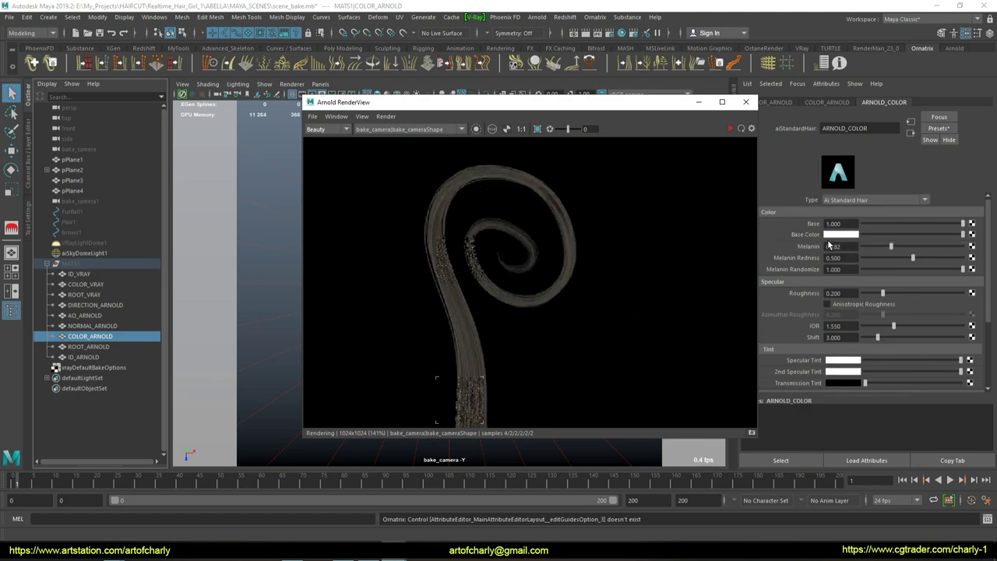
scroll(467, 262, down, 1)
click(338, 131)
click(323, 146)
click(327, 129)
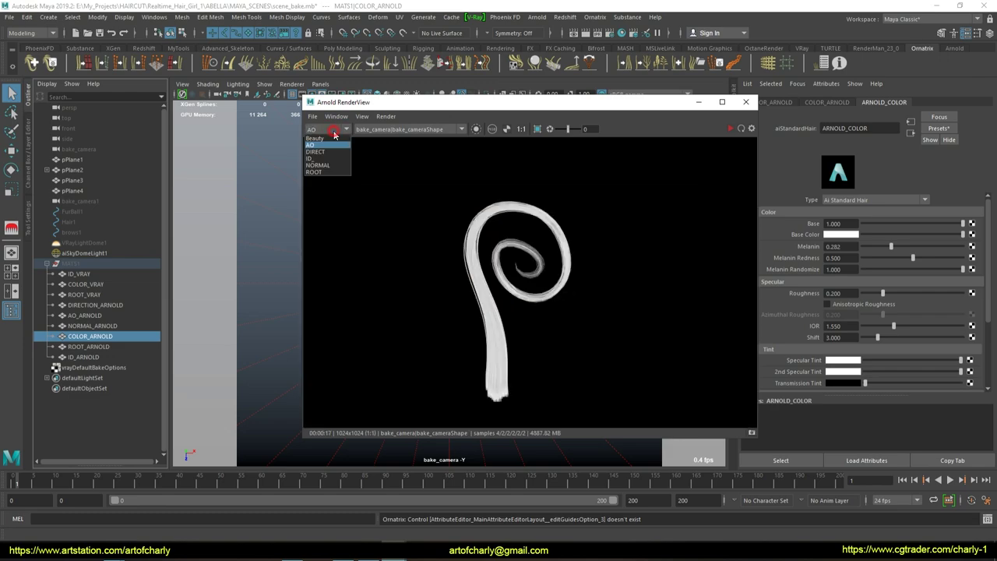
click(323, 138)
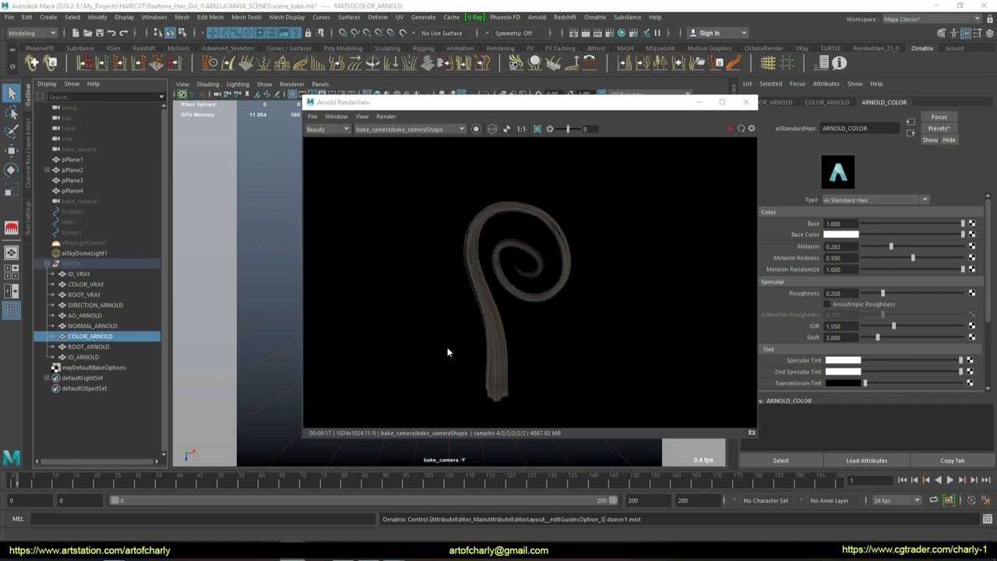
click(312, 117)
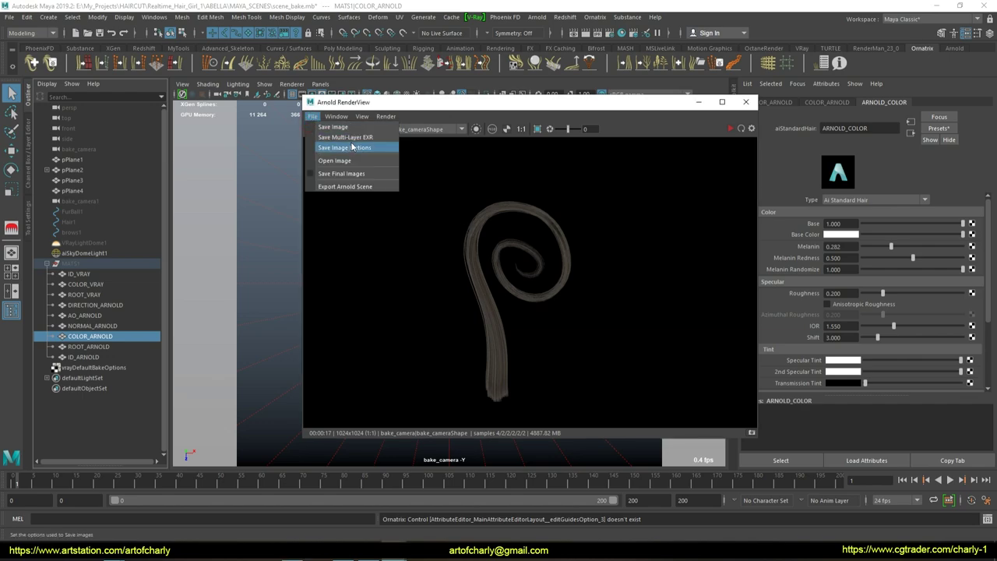
click(452, 175)
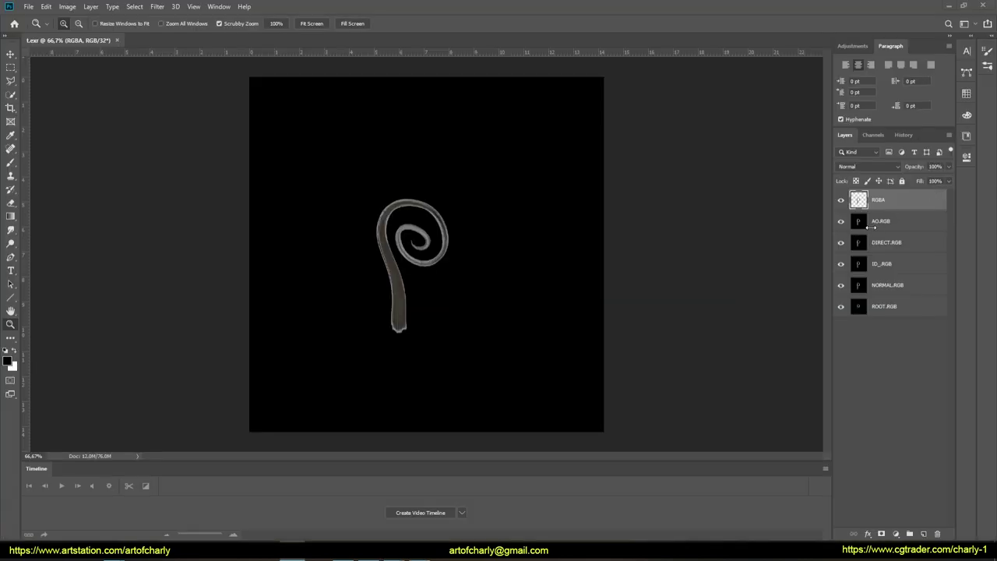
Step: Preview the AO, DIRECT, ID, NORMAL and ROOT layers one at a time, then show RGBA again
drag(840, 221, 841, 307)
alt+click(840, 222)
click(841, 227)
click(841, 244)
click(841, 244)
click(840, 264)
click(841, 265)
click(841, 285)
click(841, 285)
click(842, 306)
click(841, 306)
click(841, 306)
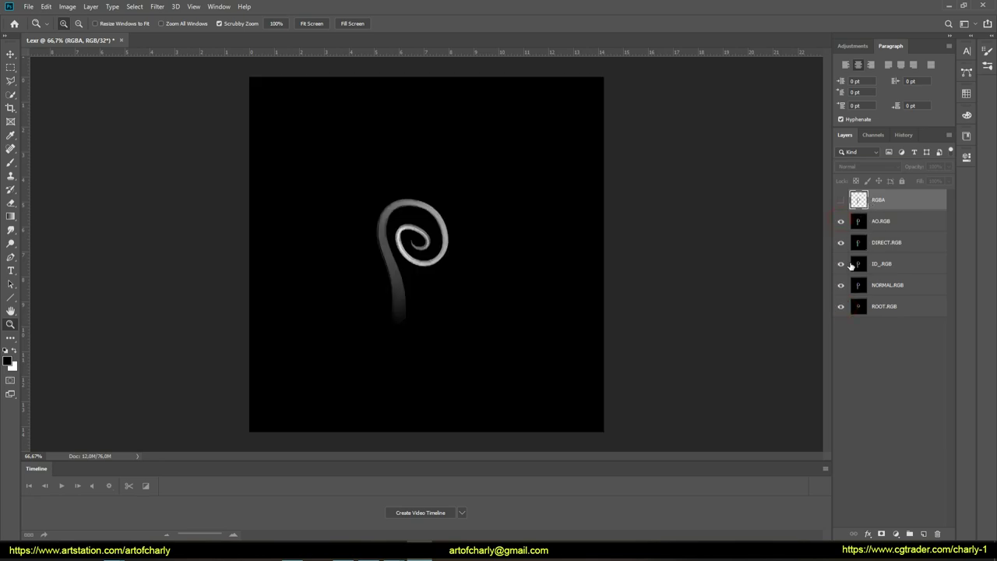
click(856, 200)
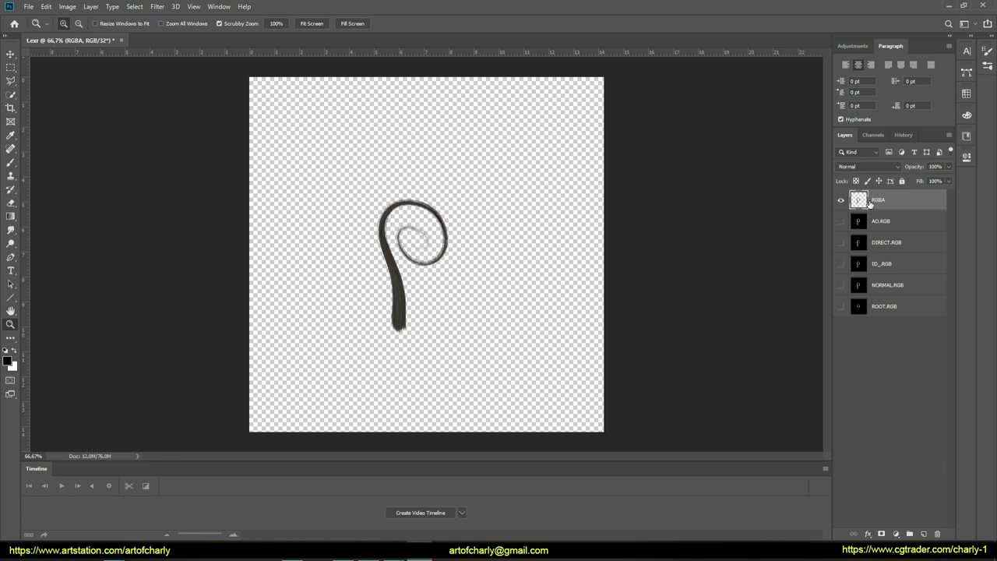
Step: Duplicate RGBA, hide the original, and fill the strand white on a black background
key(ctrl+j)
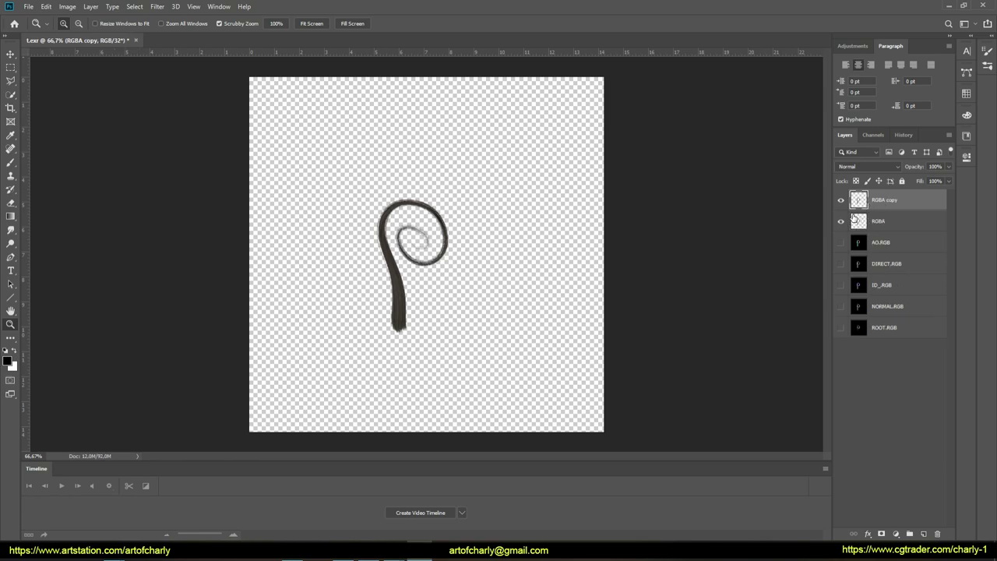
click(840, 221)
ctrl+click(858, 201)
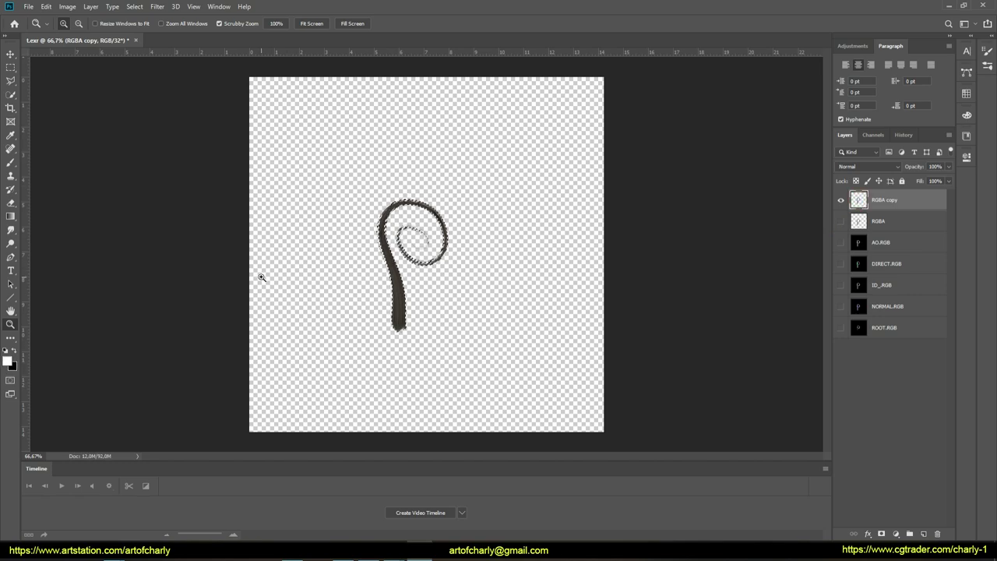
key(x)
key(alt+BackSpace)
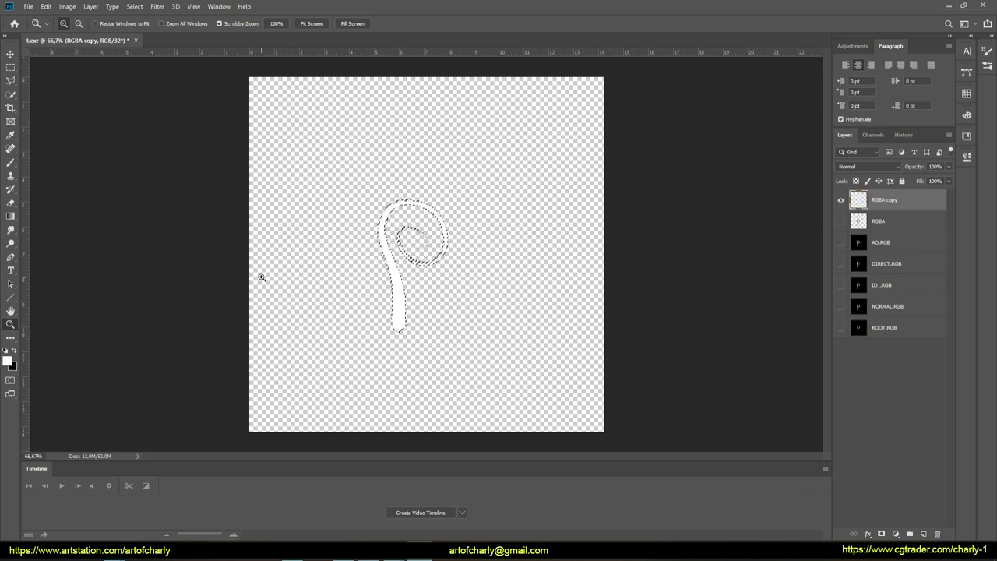
key(ctrl+shift+i)
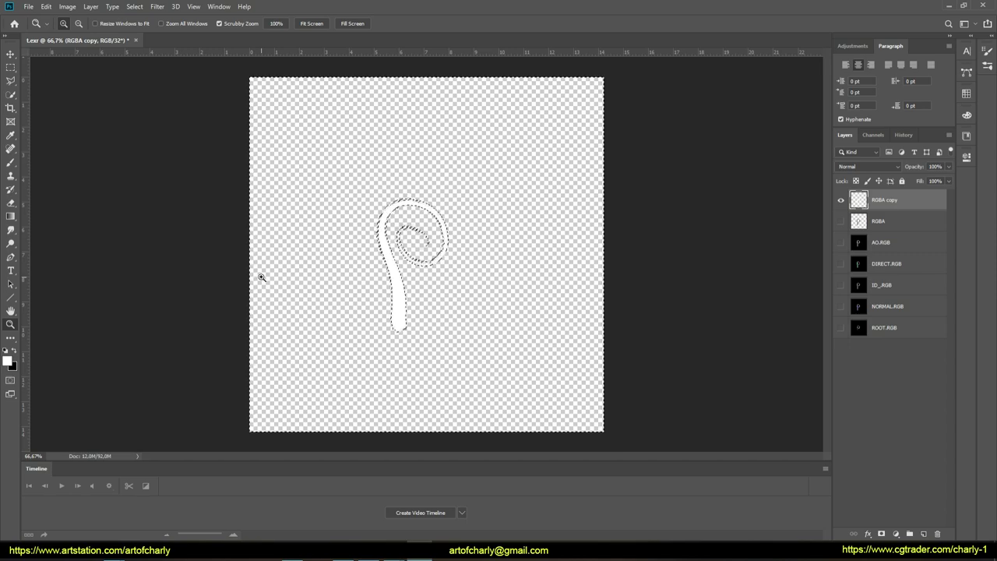
key(x)
key(alt+BackSpace)
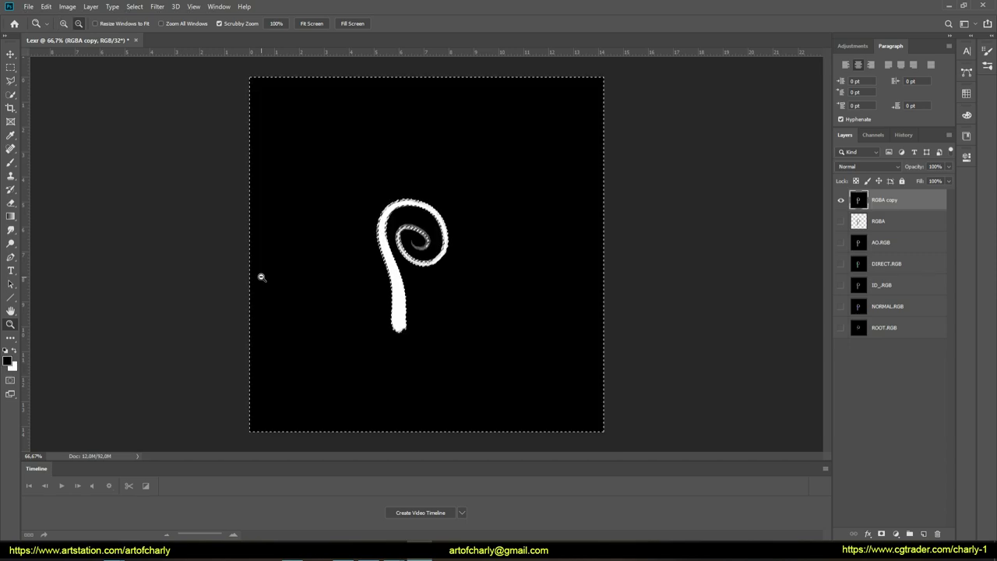
key(ctrl+d)
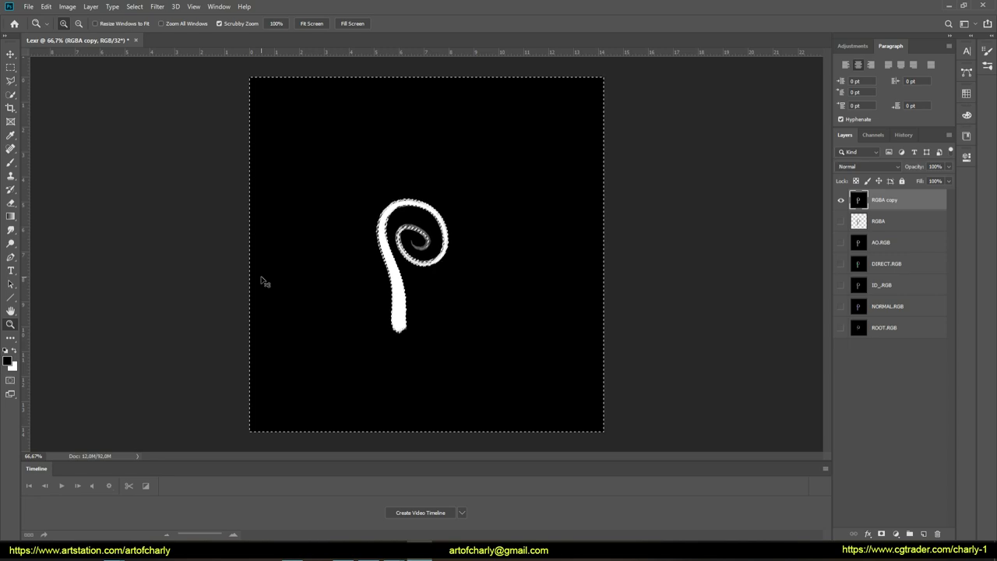
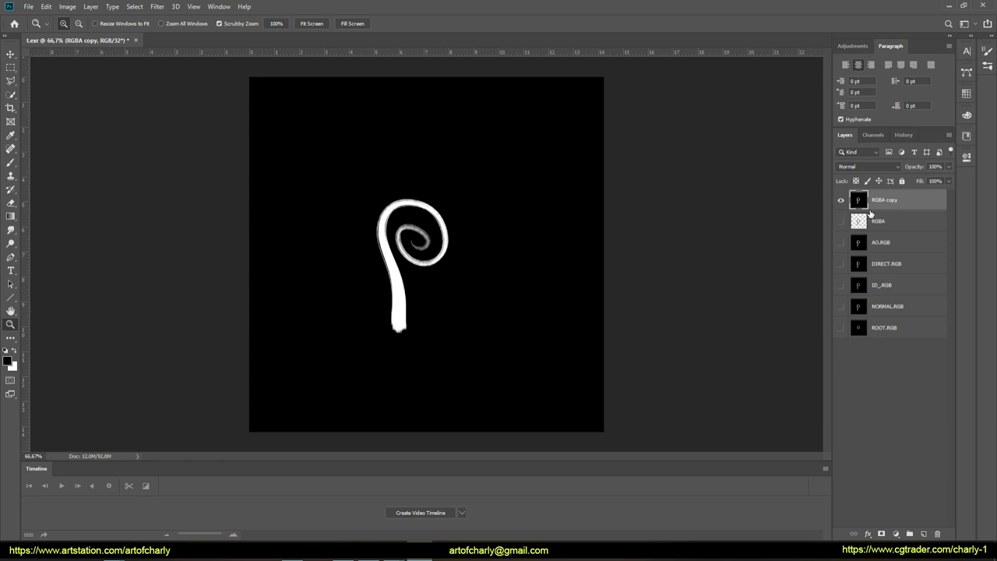
Step: Load the hair shape as a selection and delete the RGBA copy layer
ctrl+click(862, 202)
click(936, 533)
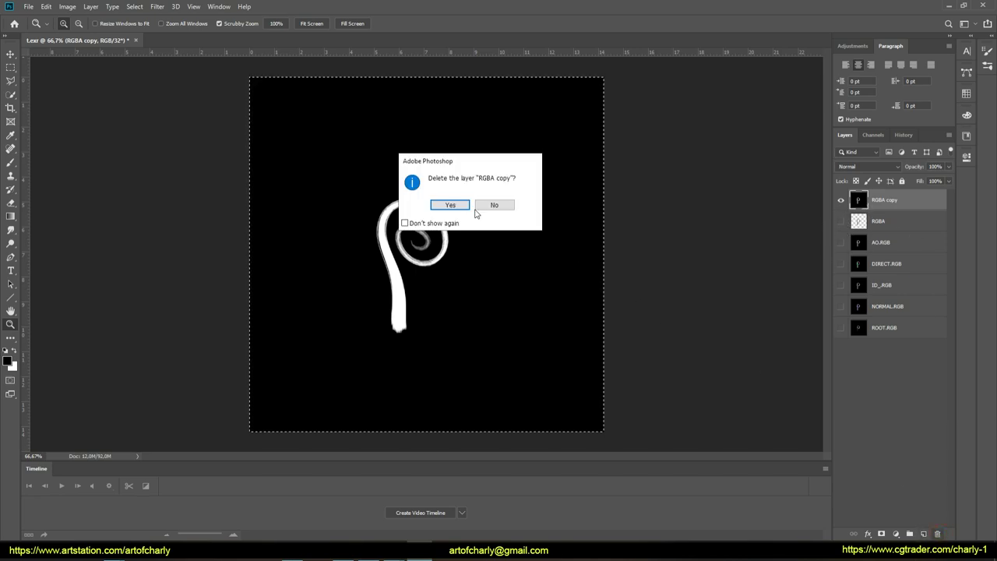
click(448, 205)
Step: Group the five pass layers into Group 1 and mask it with the hair shape
drag(840, 222, 840, 306)
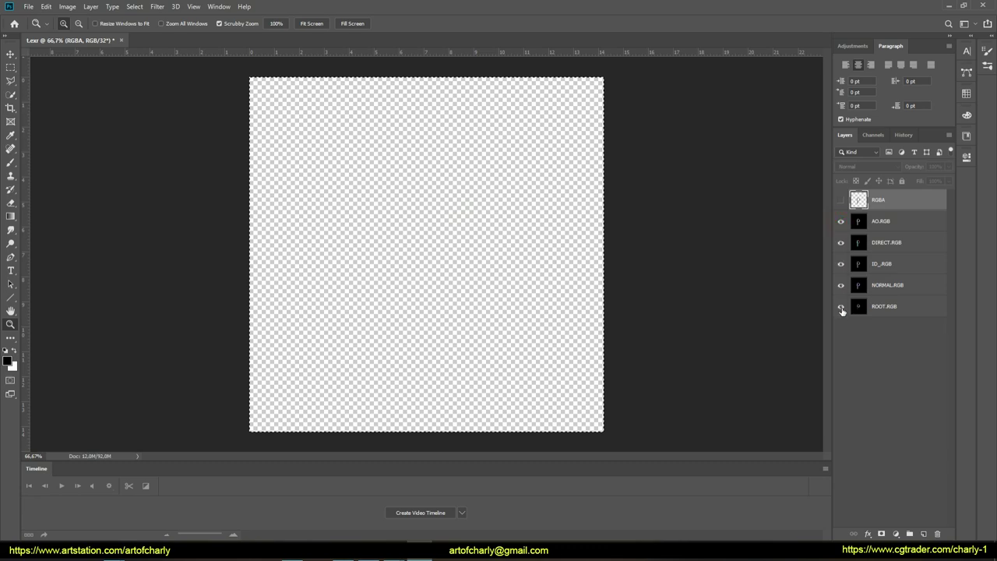
shift+click(891, 308)
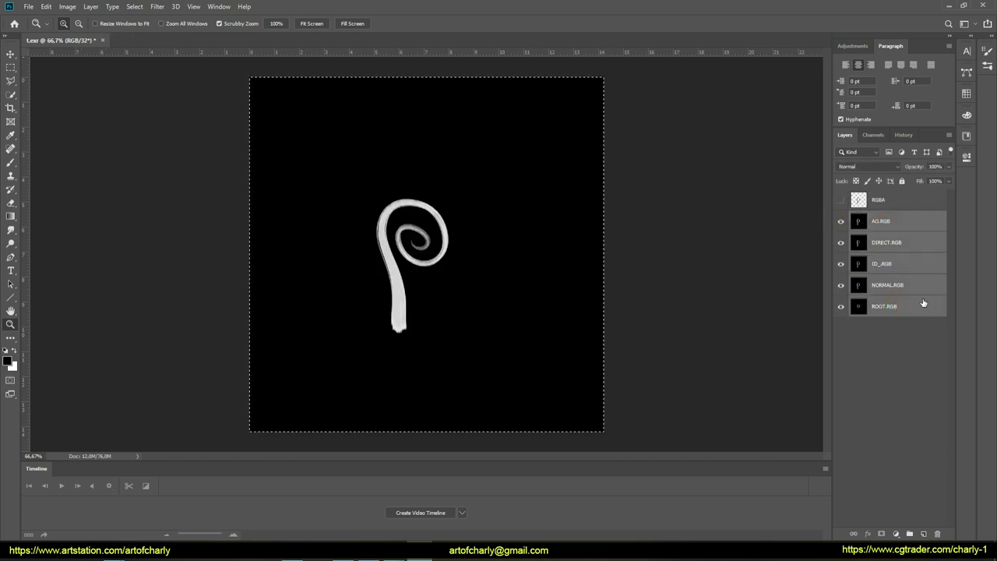
key(ctrl+g)
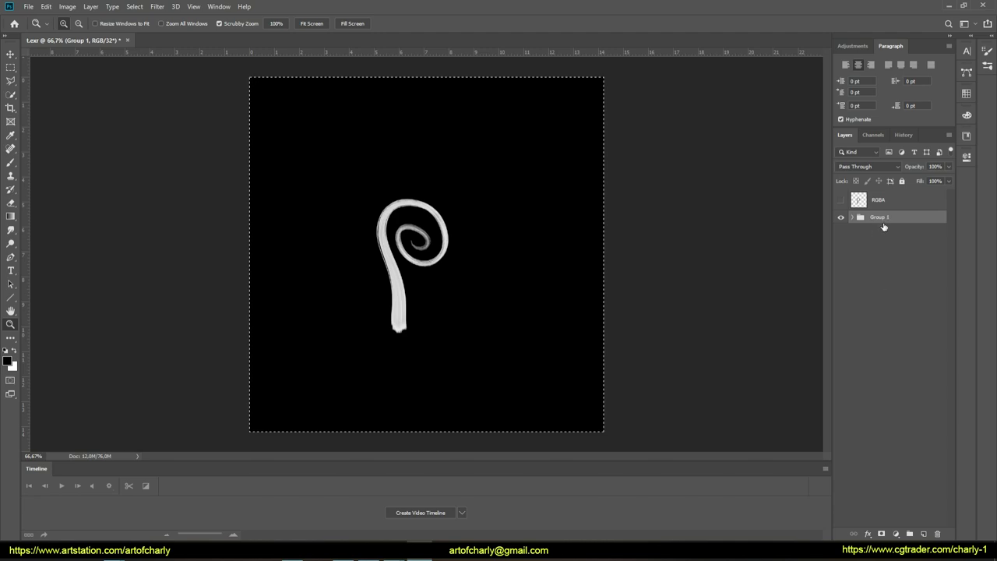
click(881, 534)
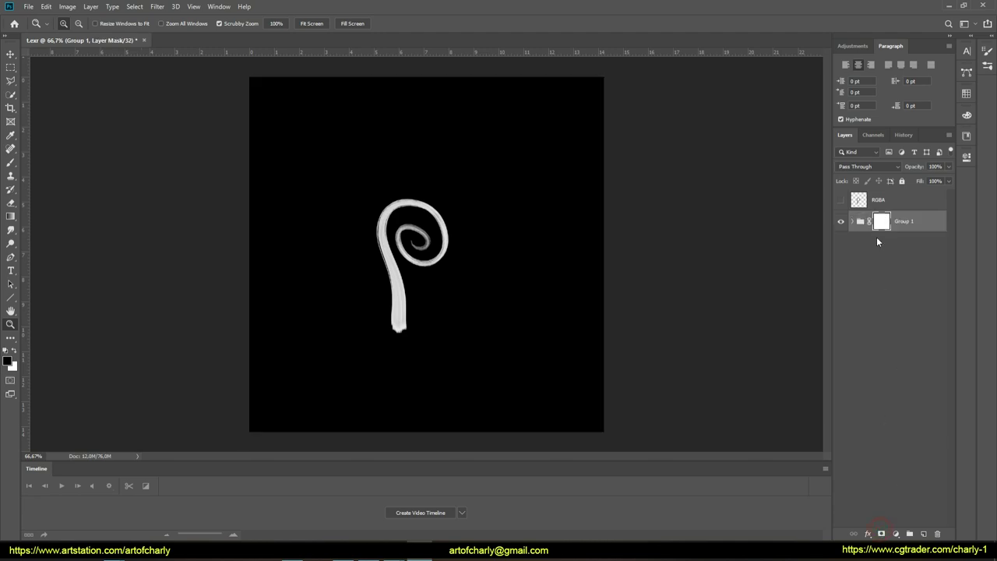
alt+click(880, 222)
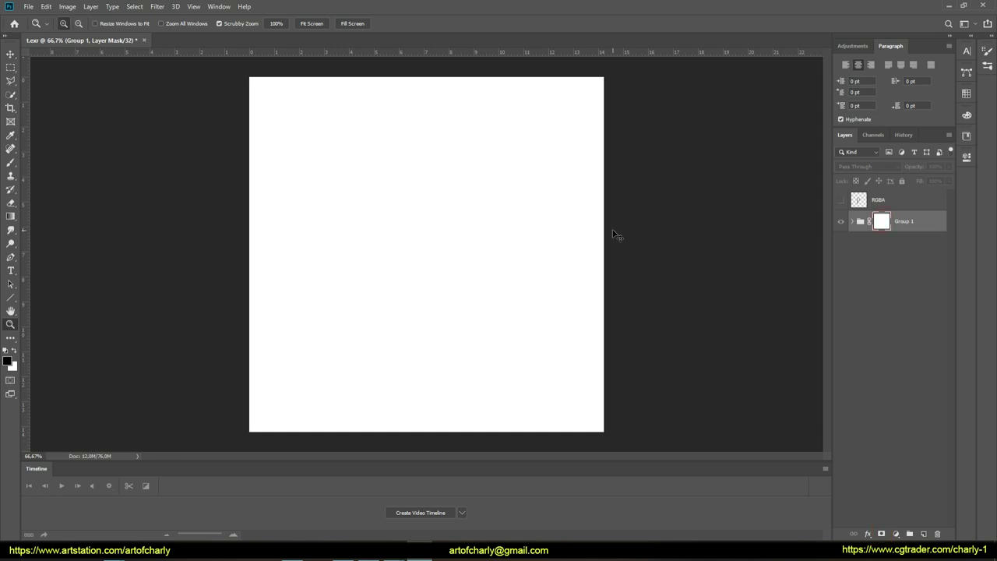
key(ctrl+v)
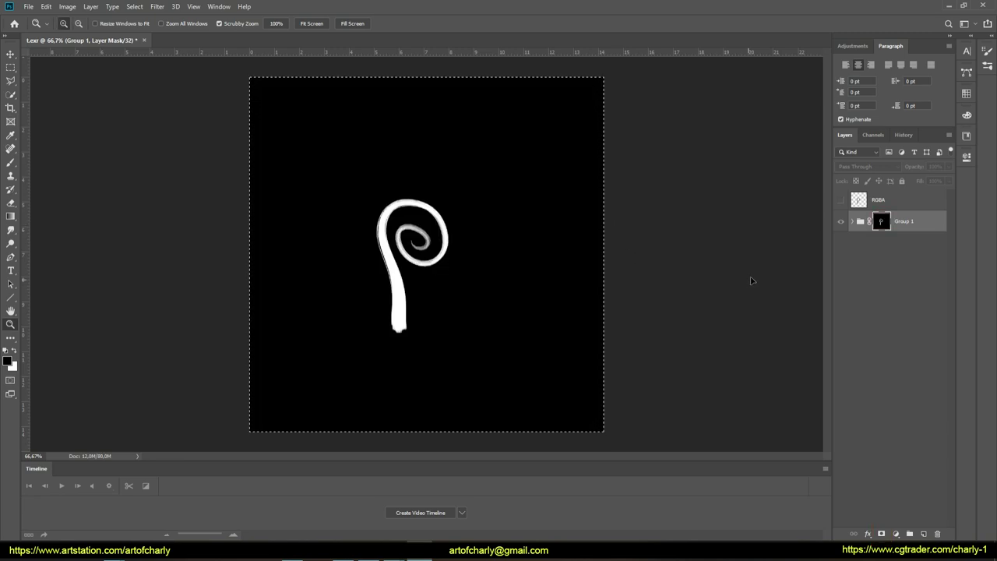
click(860, 221)
Step: Toggle the AO, DIRECT and ID pass layers' visibility inside Group 1, then show all layers again
click(851, 221)
click(841, 242)
drag(839, 287, 841, 328)
click(840, 328)
click(840, 306)
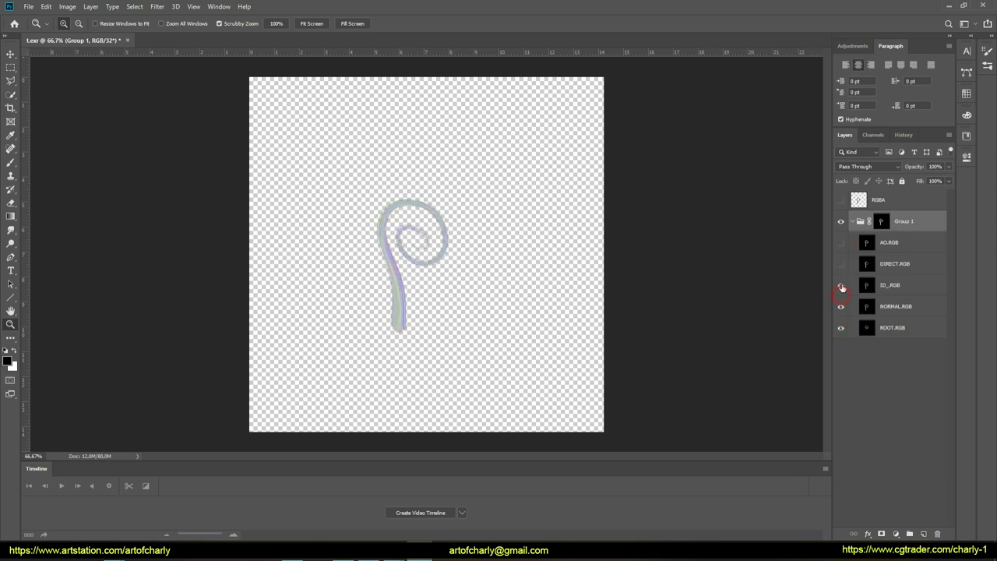
click(841, 263)
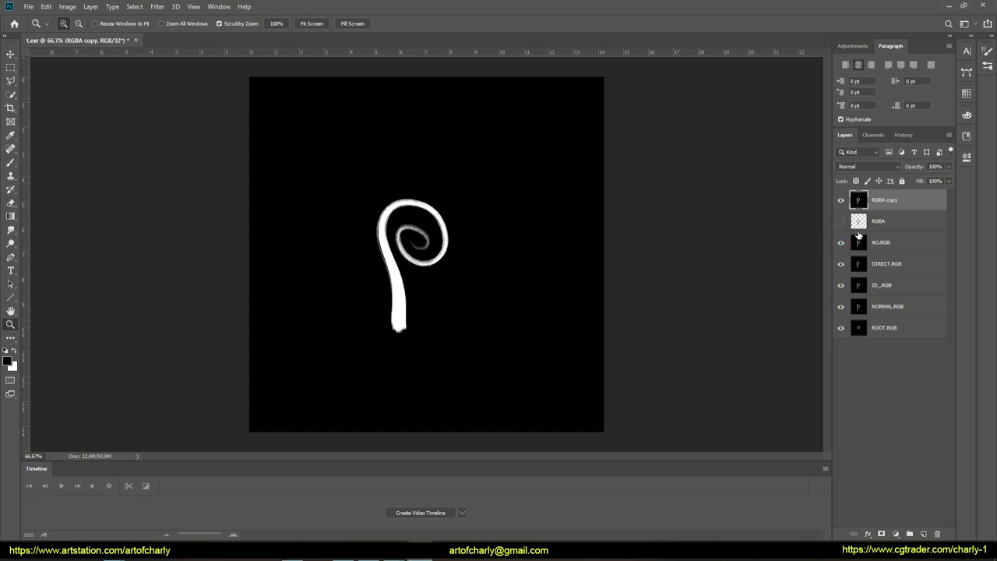
click(841, 227)
Step: Add a new black-filled layer above AO.RGB and hide the RGBA copy layer
click(880, 244)
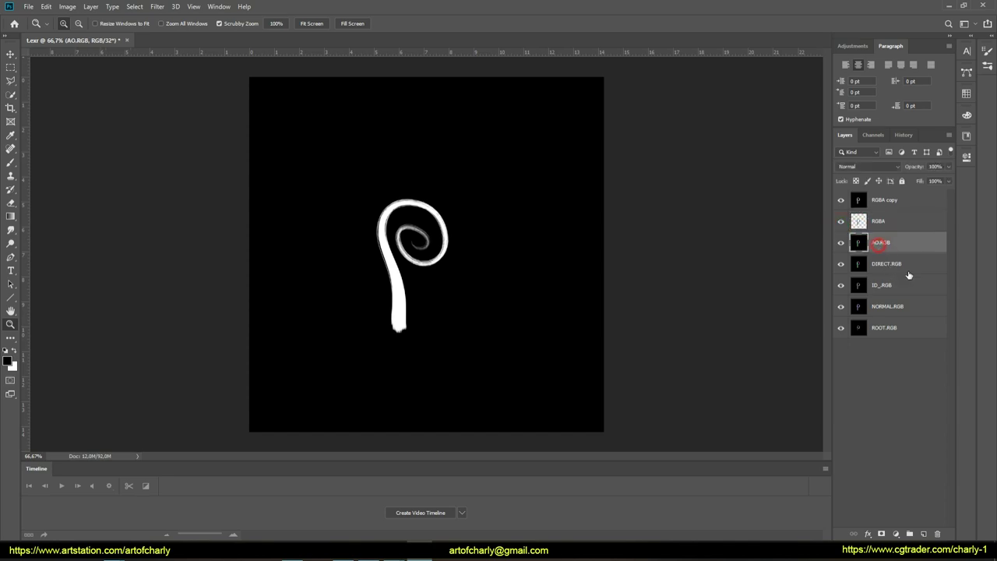
click(922, 532)
key(alt+BackSpace)
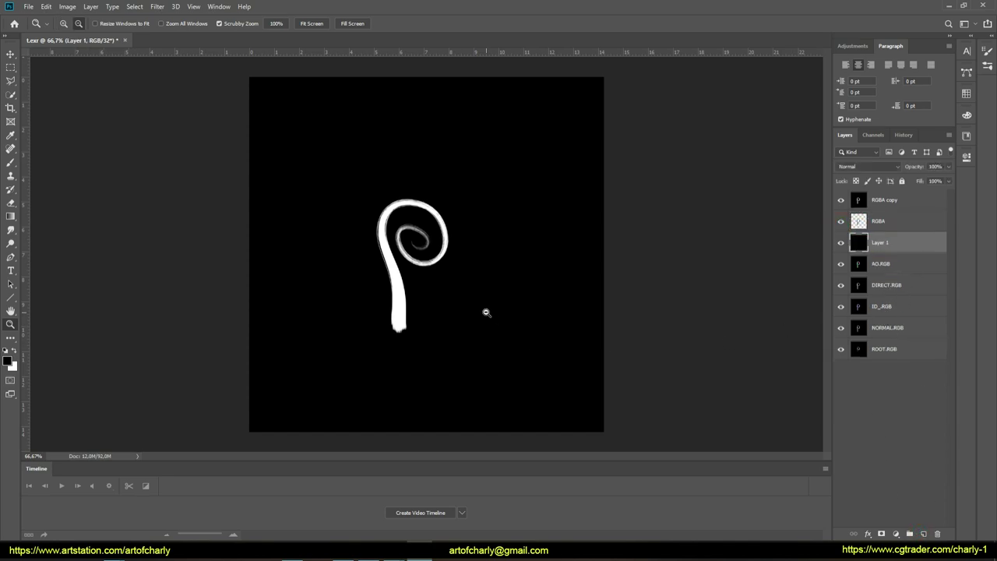
click(841, 200)
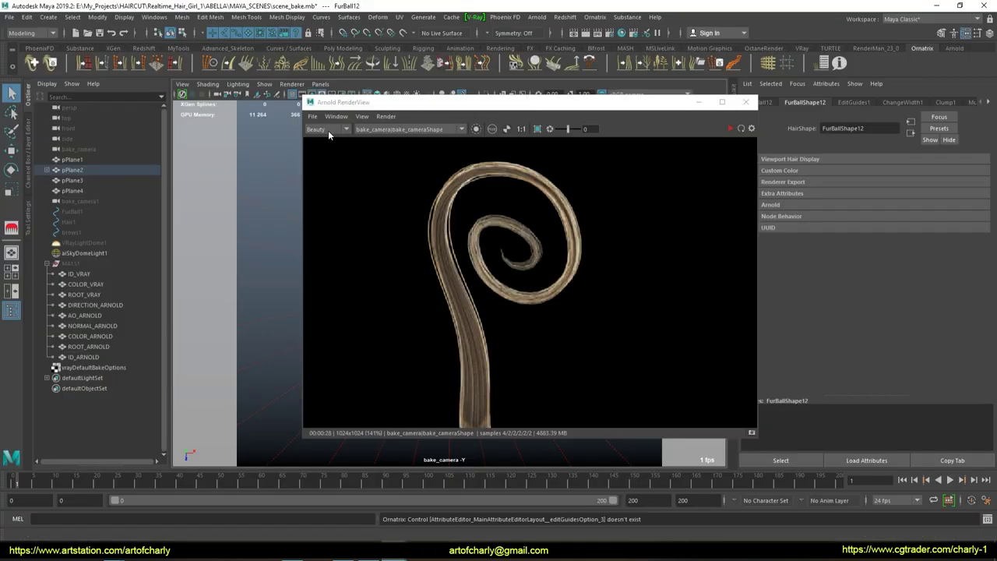
Step: Show the hair render's AO, DIRECT, ID, NORMAL and ROOT passes in turn, finishing on ROOT
click(328, 131)
click(328, 144)
click(328, 130)
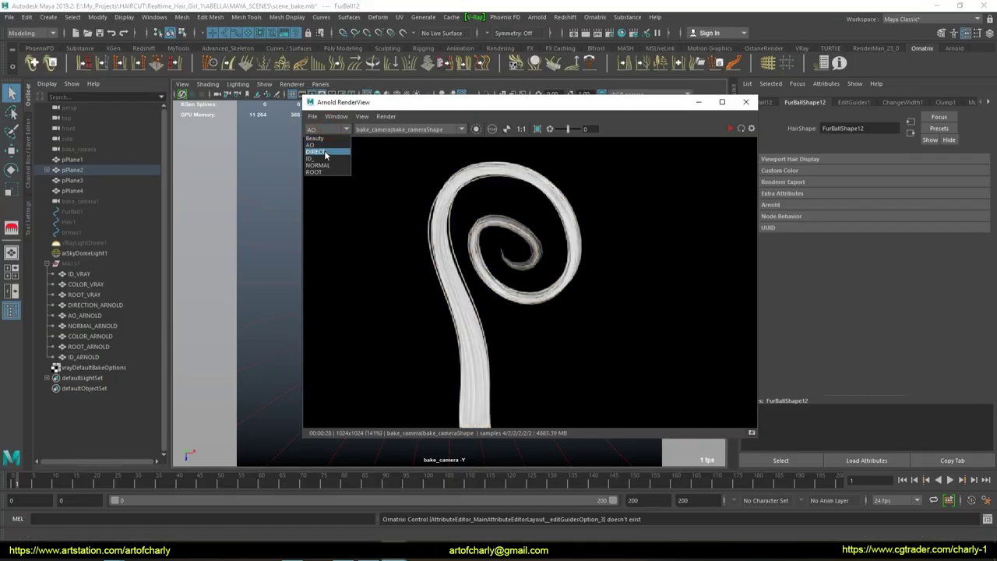
click(325, 152)
click(331, 130)
click(325, 158)
click(324, 131)
click(323, 165)
click(323, 131)
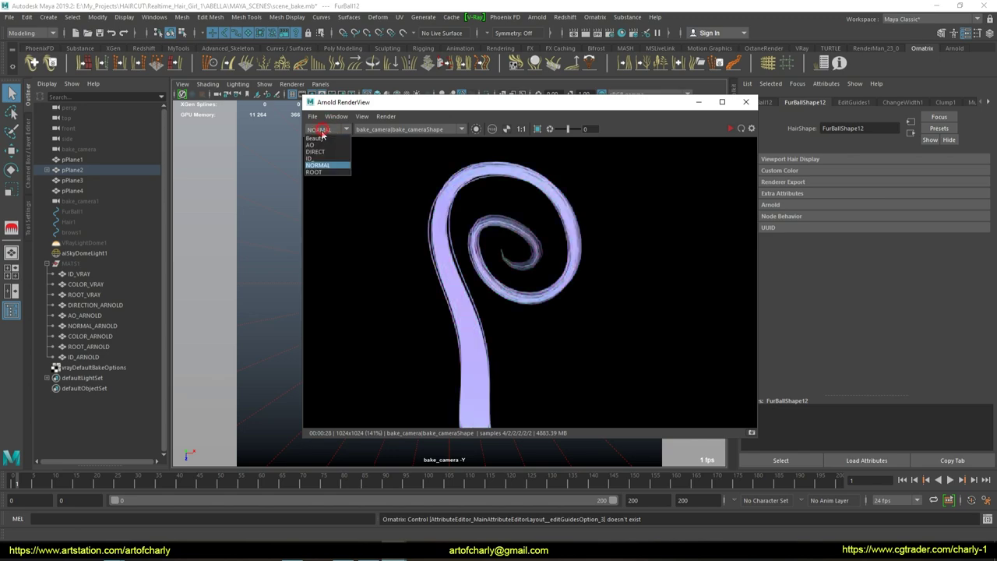
click(320, 172)
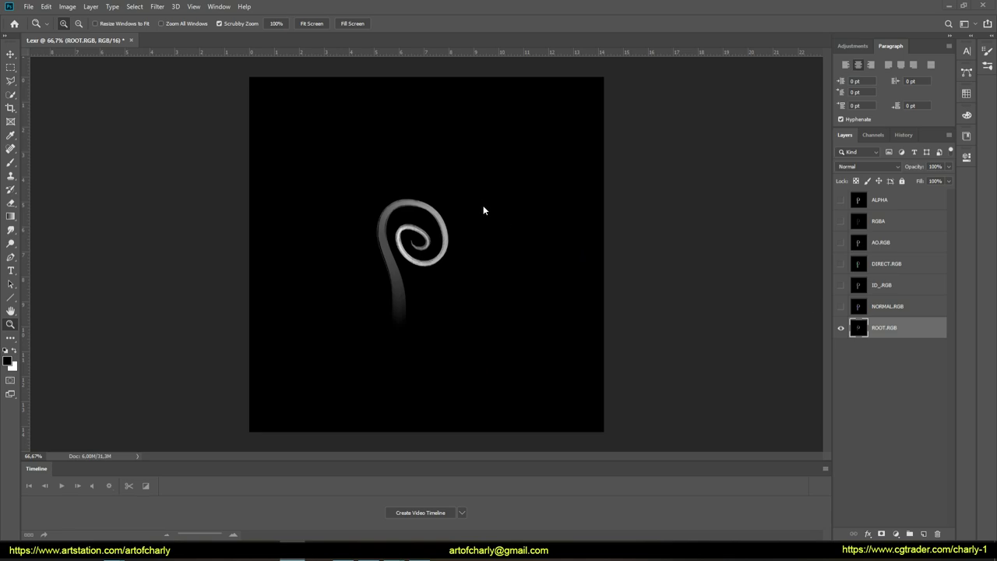
click(840, 306)
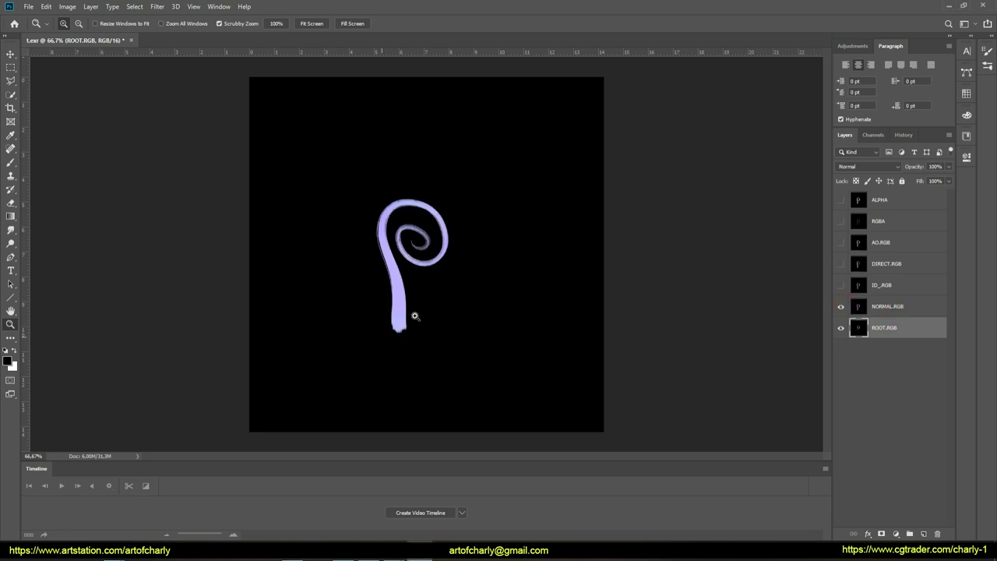
drag(401, 304, 282, 314)
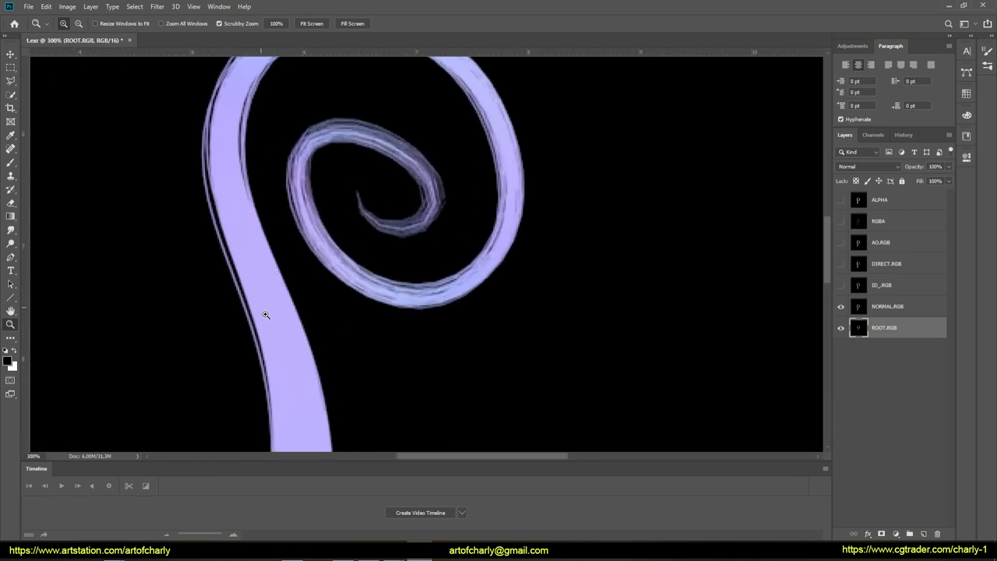
key(ctrl+1)
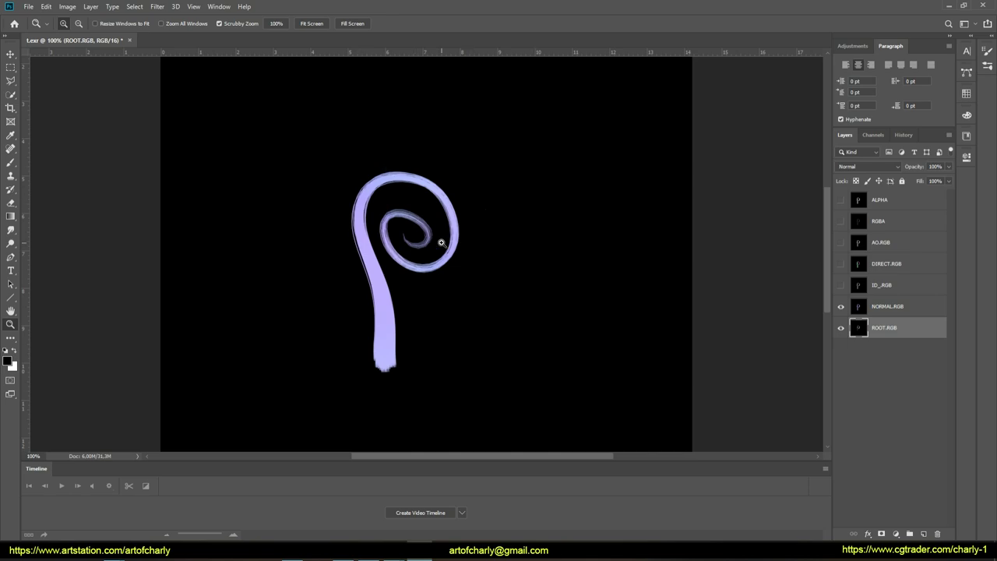
click(840, 306)
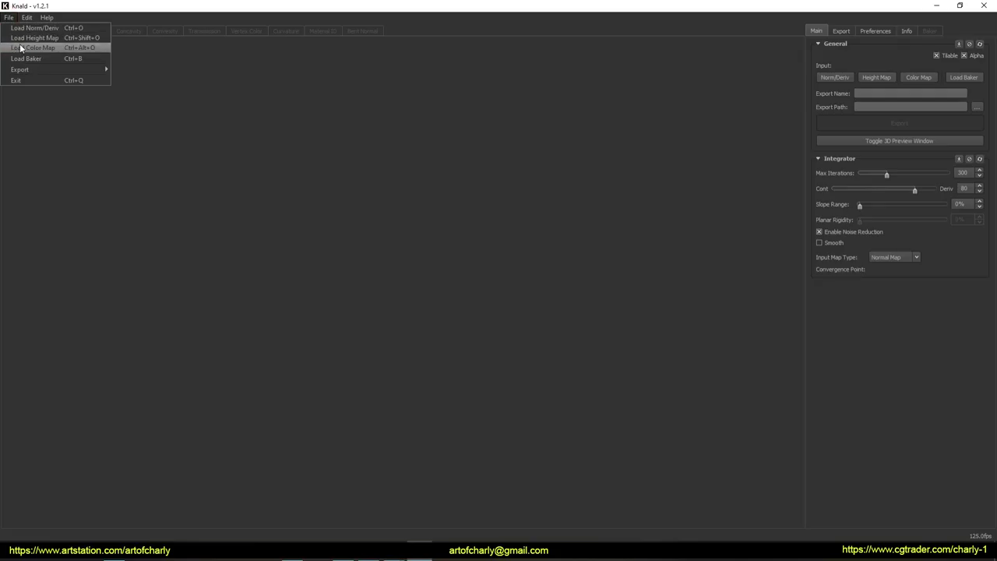
click(21, 48)
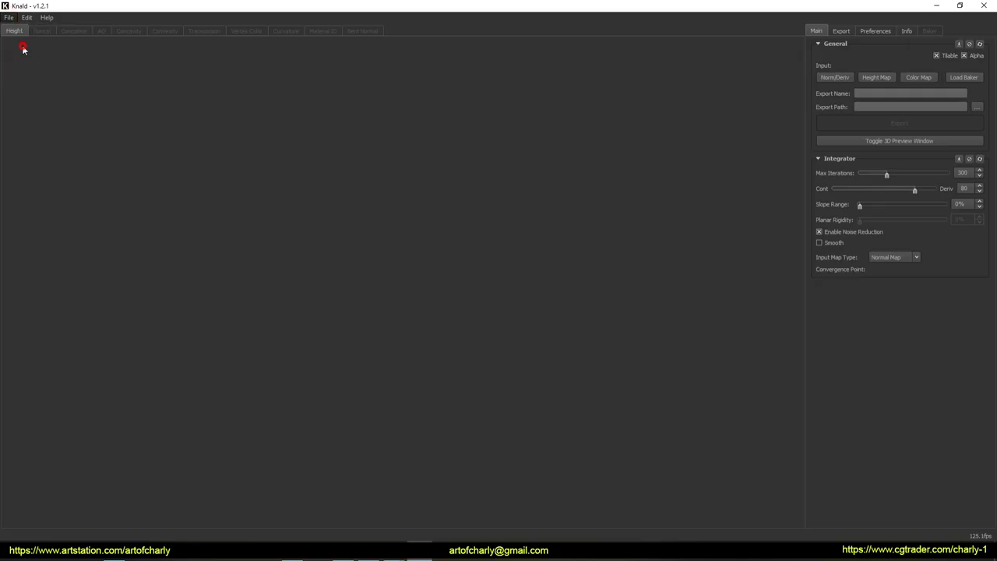
Step: Load albedo.png from the hair_bake folder as the colour map
click(131, 117)
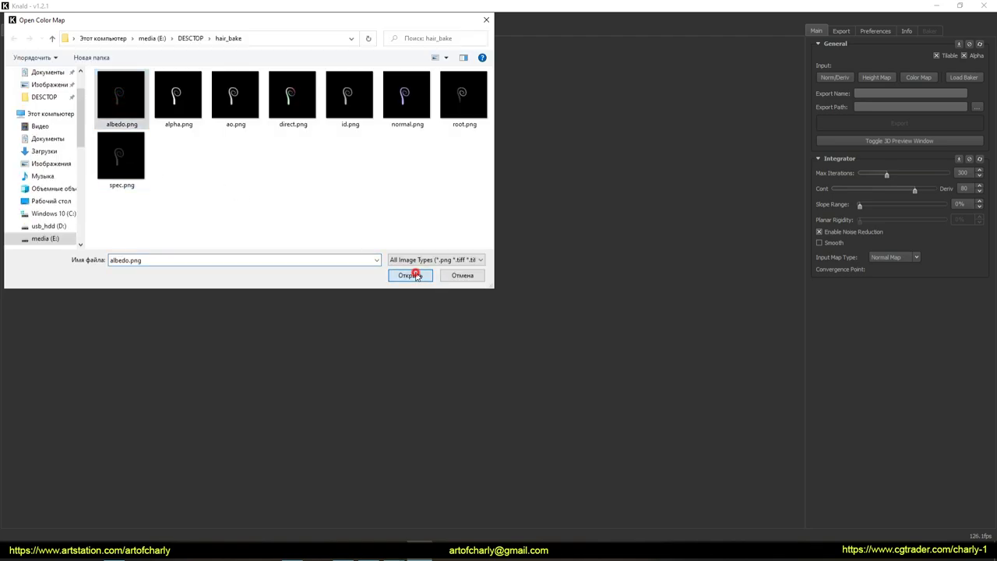
click(411, 275)
click(748, 14)
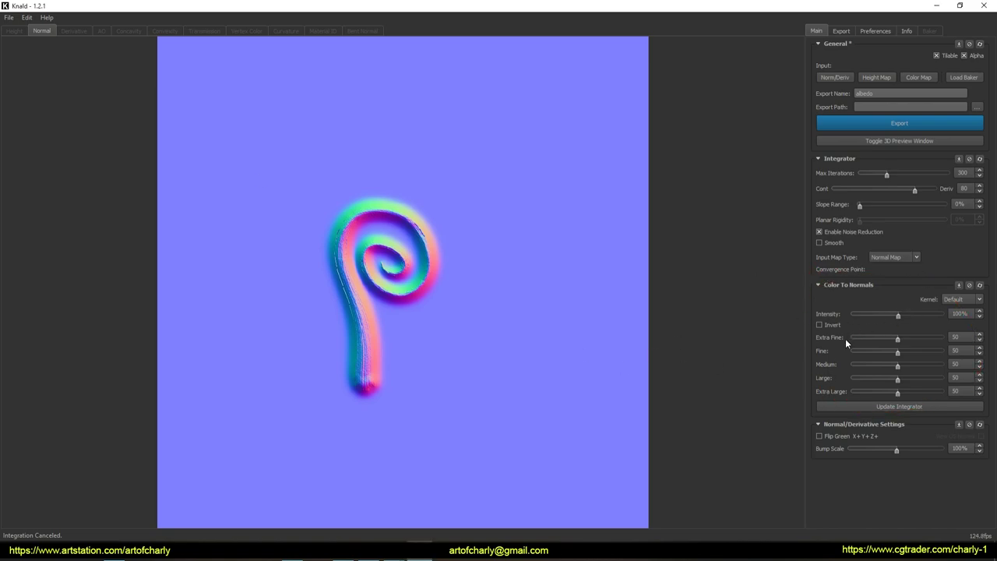
Step: Tune Color To Normals to 21% intensity, Large 27, Extra Large 1, then update the integrator
drag(899, 313, 870, 312)
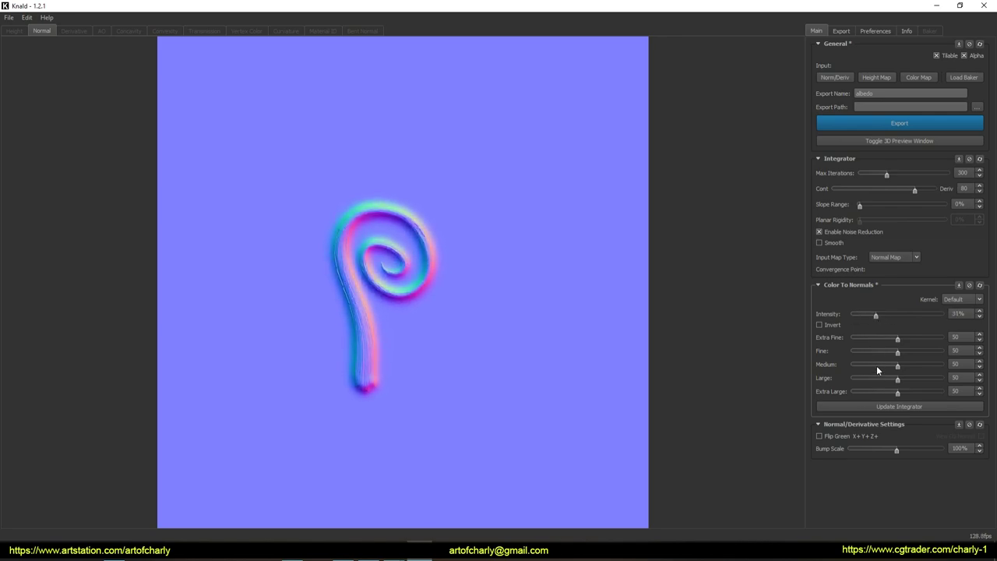
click(904, 339)
mouse_move(897, 380)
mouse_down()
mouse_move(855, 368)
mouse_move(853, 352)
mouse_up()
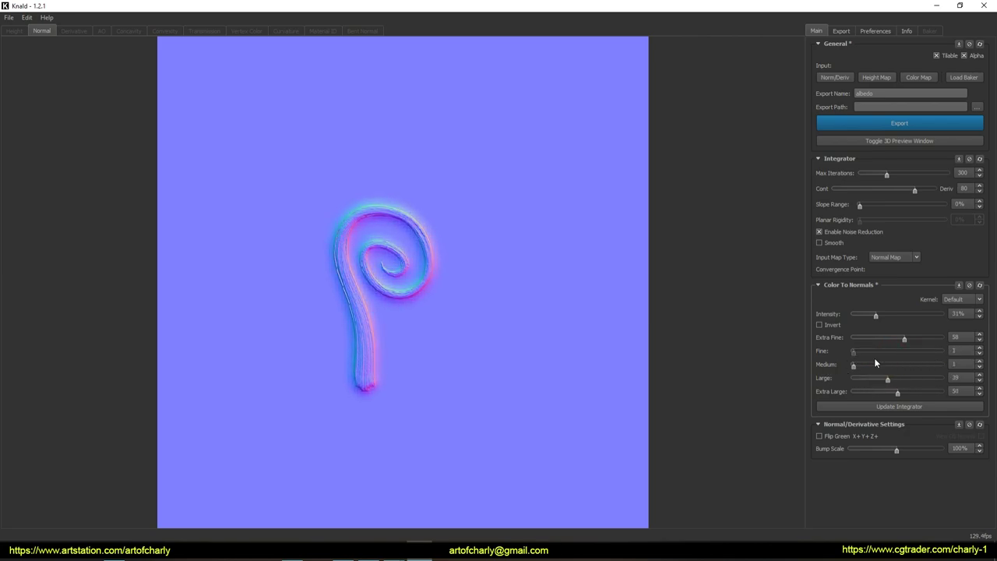
drag(936, 342, 904, 344)
click(837, 322)
click(838, 323)
mouse_move(875, 314)
mouse_down()
mouse_move(891, 319)
mouse_move(857, 319)
mouse_move(881, 318)
mouse_move(872, 317)
mouse_up()
drag(931, 392, 841, 397)
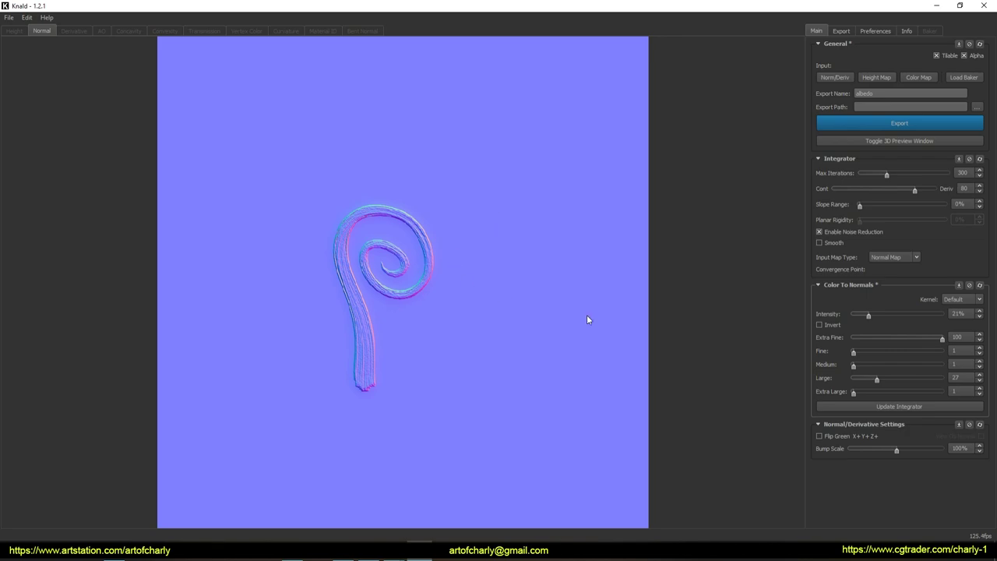
click(893, 411)
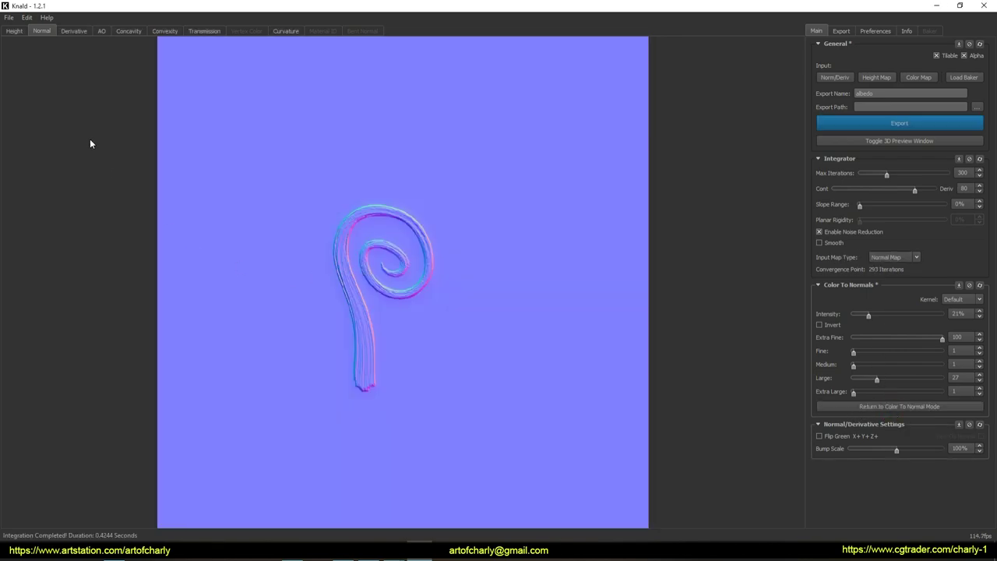
Step: Flip the derivative map's green channel and lower the bump scale to 75%
click(75, 31)
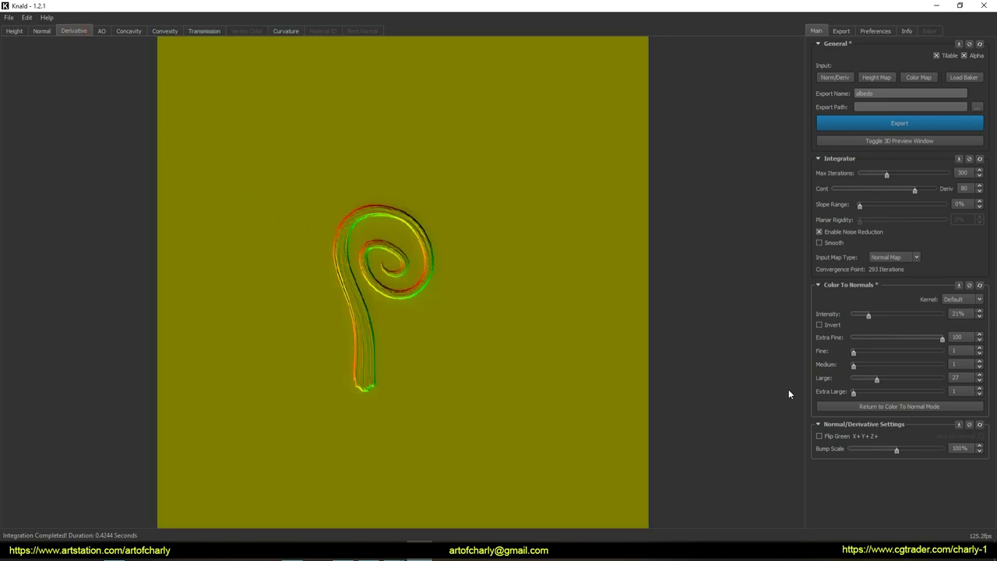
click(819, 436)
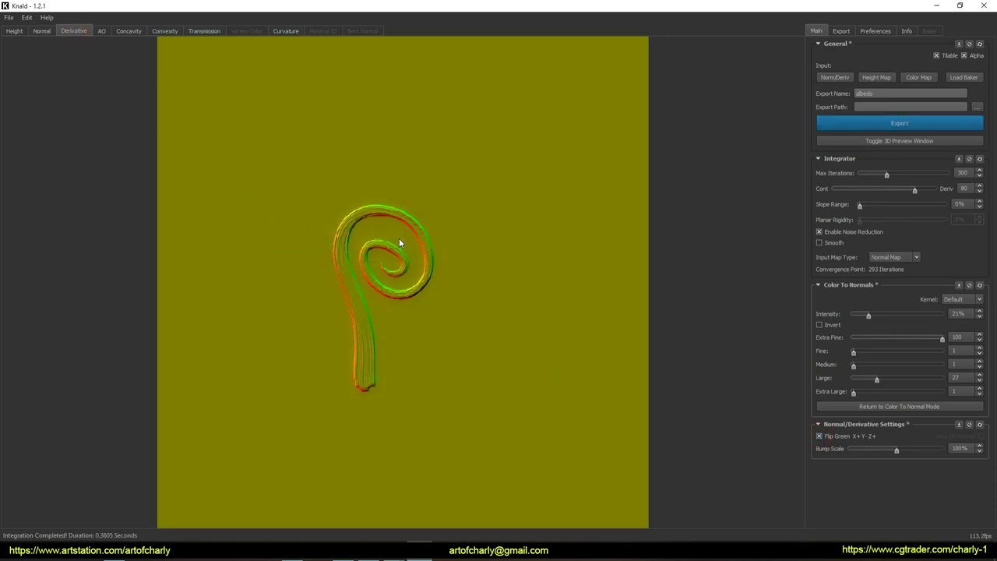
drag(897, 450, 899, 447)
Step: Set the curvature map to Blur 1, Contrast 19 and Scale 91%
click(285, 31)
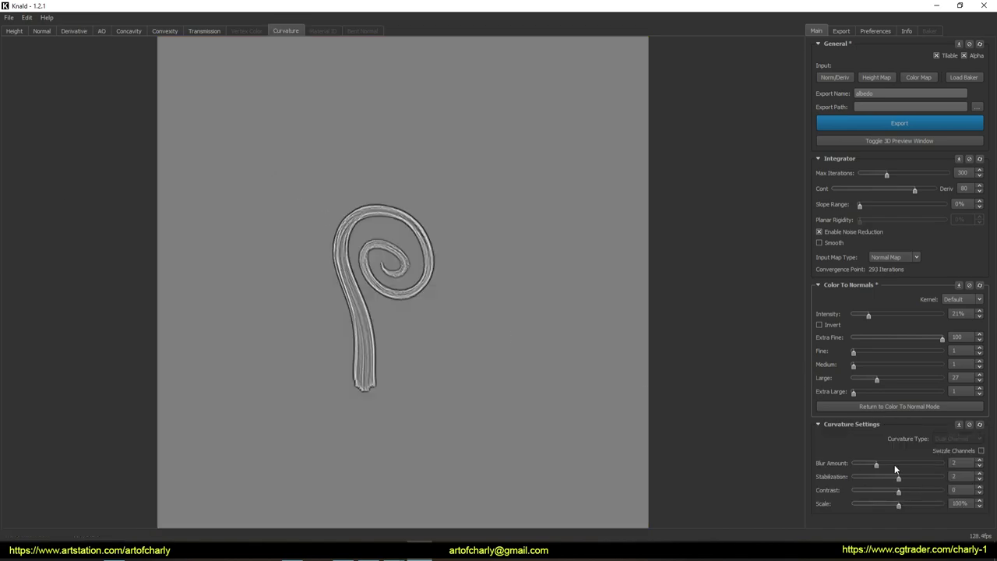
drag(901, 477, 845, 470)
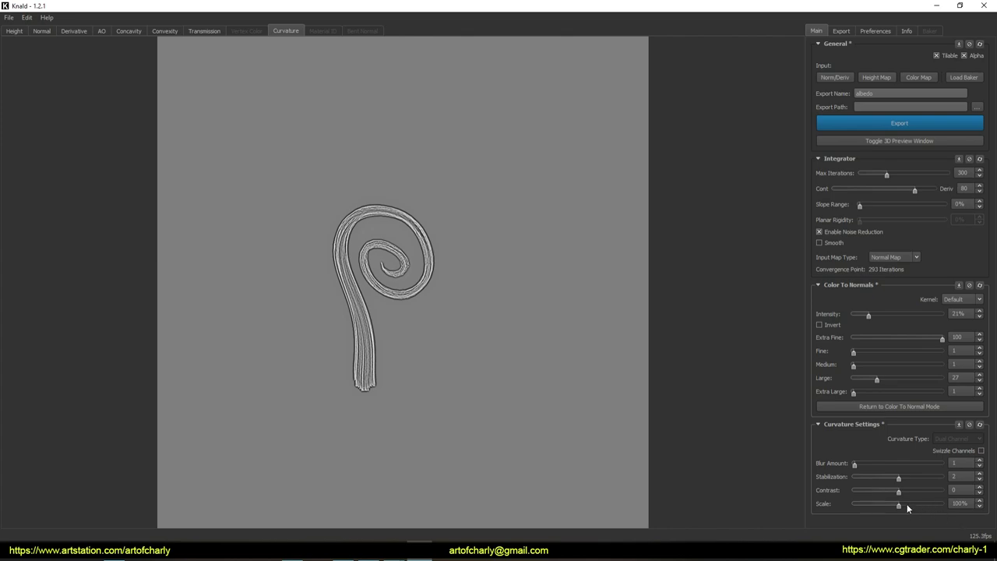
mouse_move(903, 507)
mouse_down()
mouse_move(856, 505)
mouse_move(897, 508)
mouse_move(871, 492)
mouse_move(914, 492)
mouse_up()
Step: Export maps as PNG, excluding Height, AO, Concavity, Convexity and Transmission
click(844, 32)
click(885, 59)
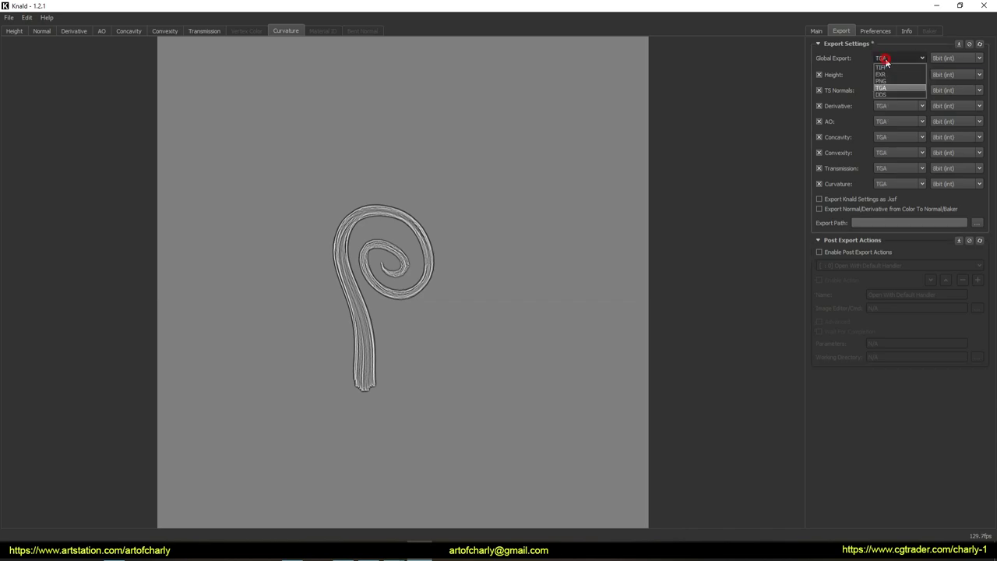
click(891, 81)
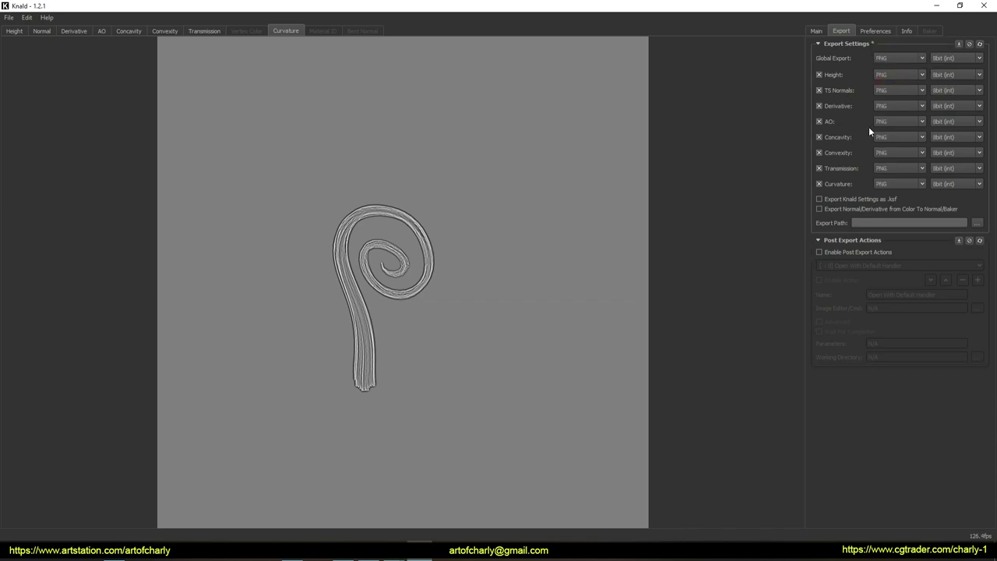
click(820, 91)
click(819, 122)
click(818, 137)
click(818, 153)
click(818, 168)
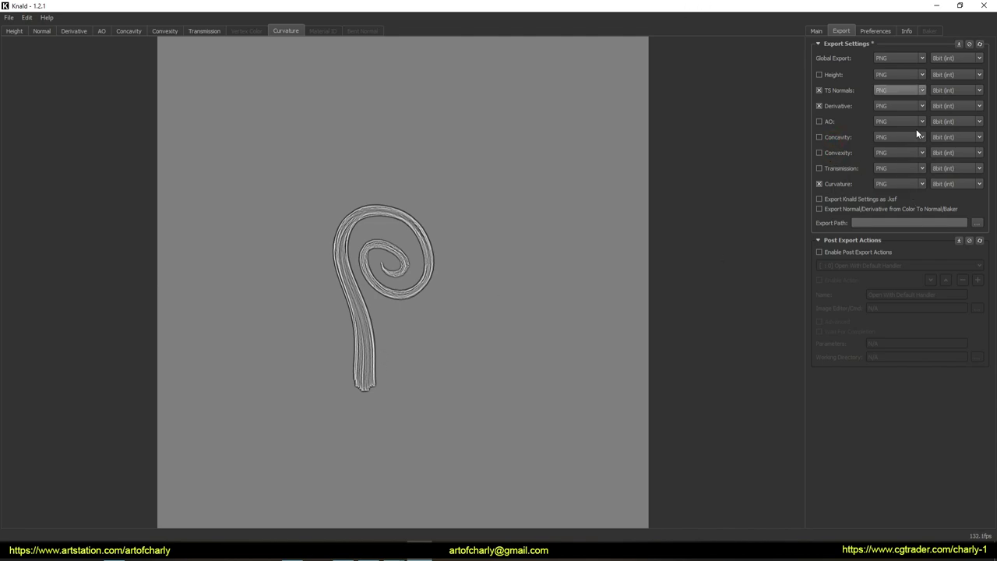
Step: Set the export path to the hair_bake folder and export the maps
click(816, 31)
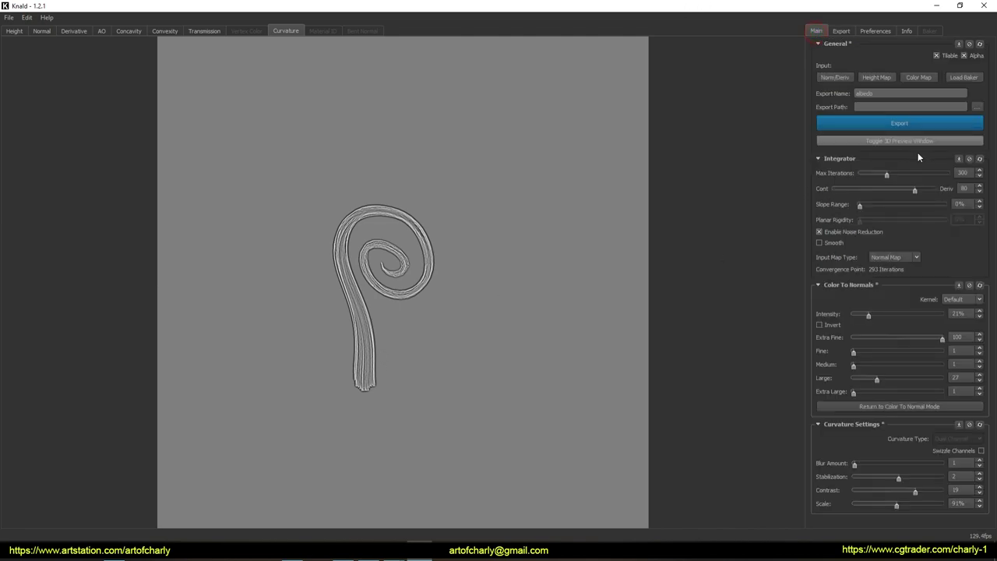
click(977, 106)
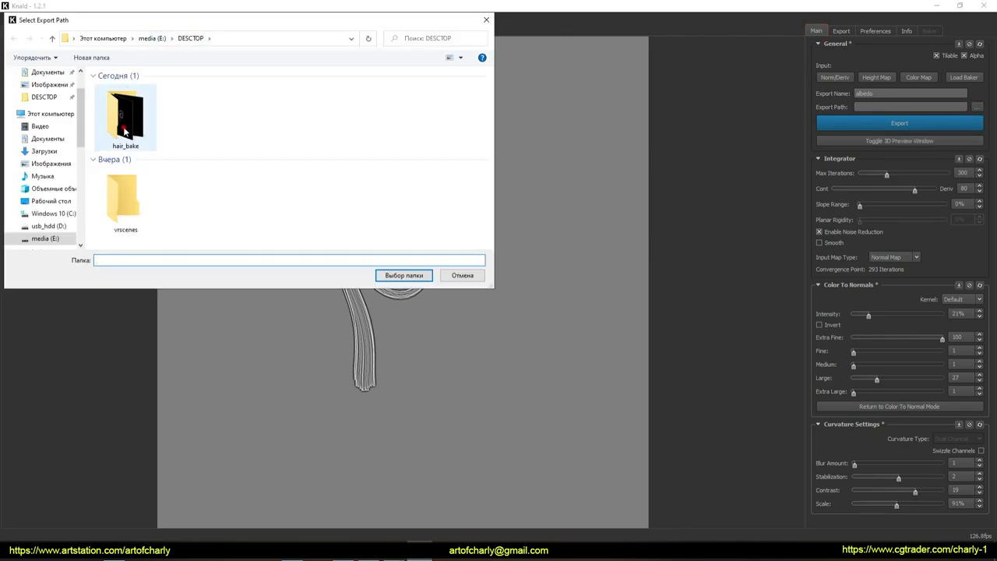
double_click(123, 127)
click(400, 276)
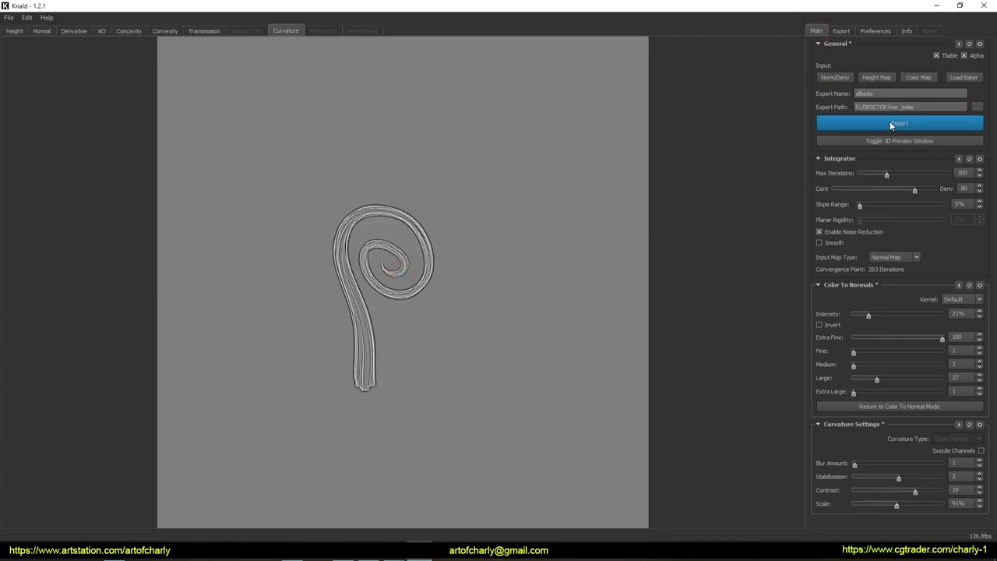
click(889, 123)
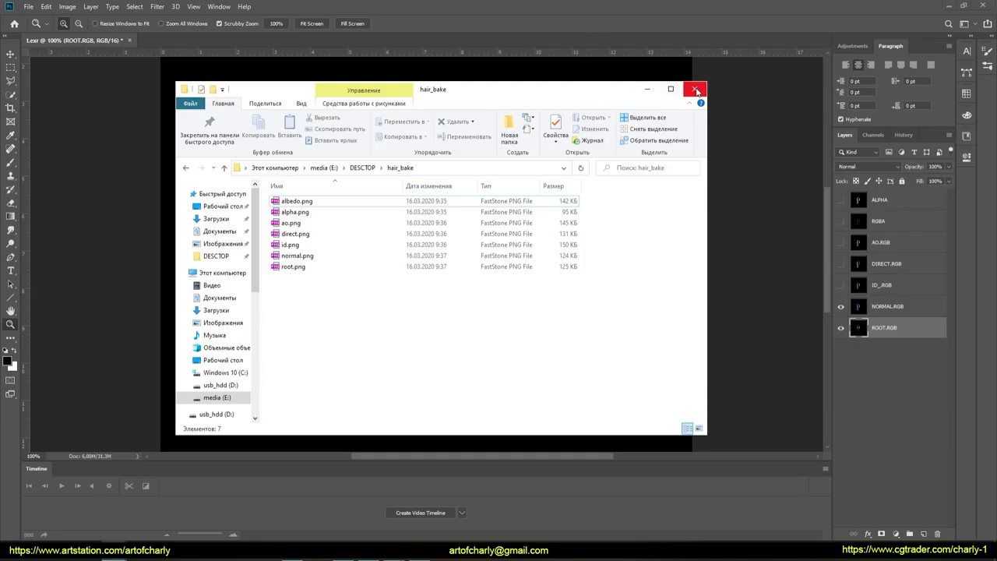
Step: Delete the ALPHA layer and make the RGBA layer visible
click(685, 90)
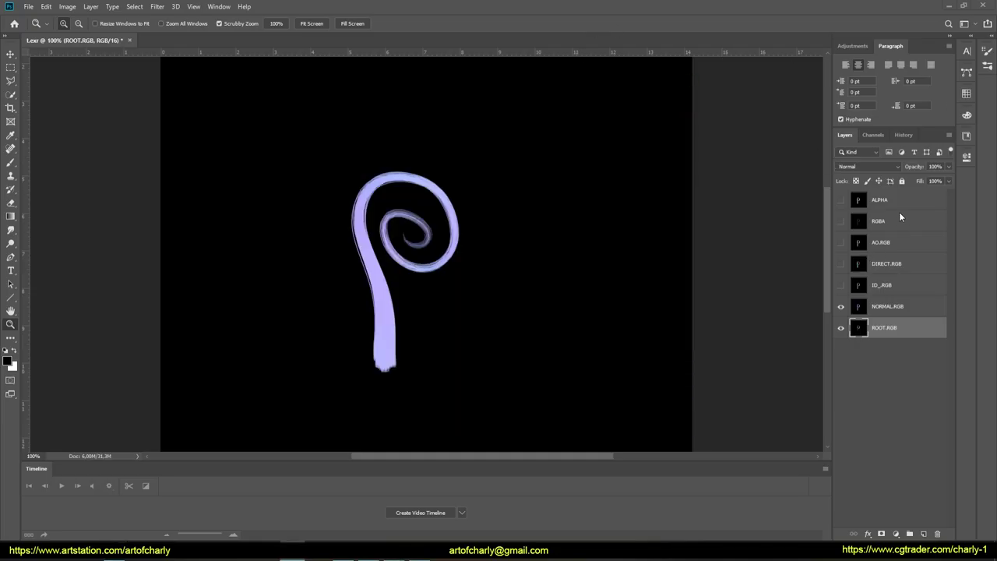
click(853, 201)
click(937, 533)
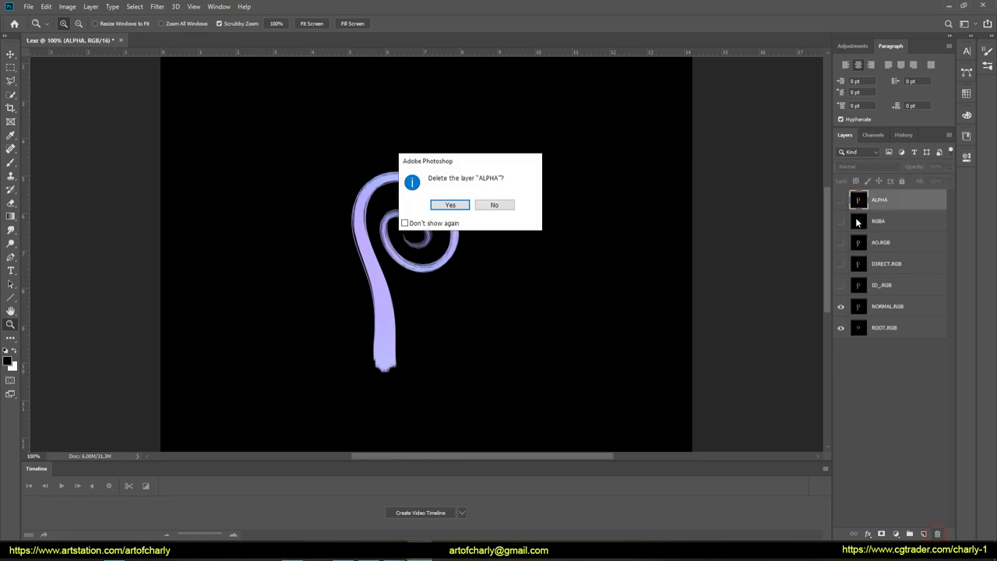
click(447, 205)
click(840, 200)
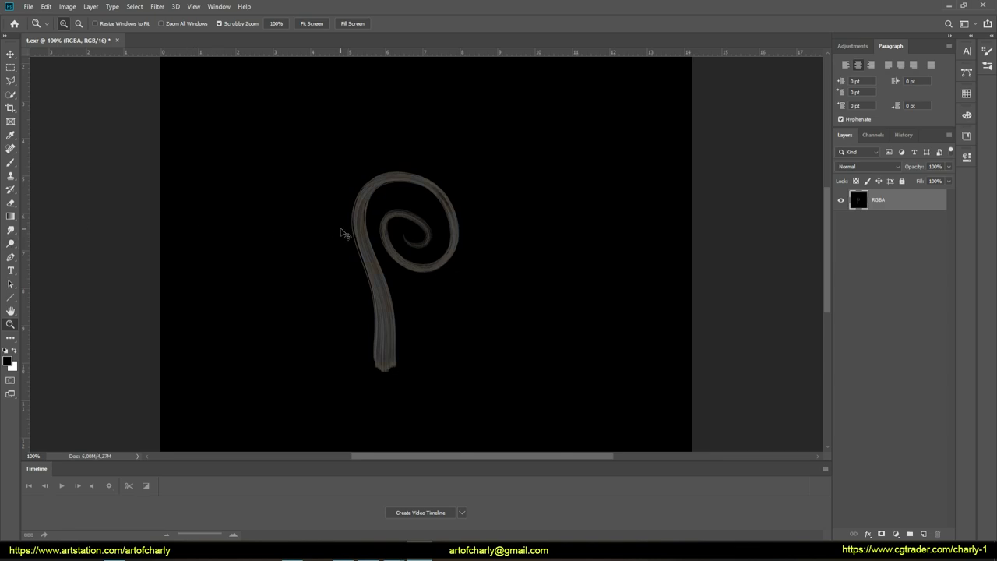
Step: Darken the spiral strand with Hue/Saturation Lightness -59 and add a new empty layer above RGBA
click(413, 264)
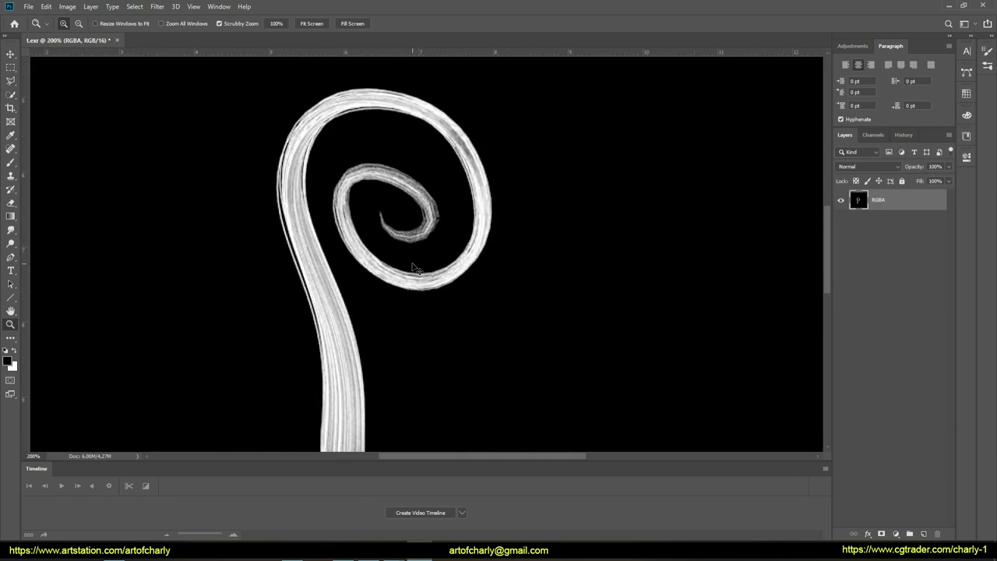
key(ctrl+u)
drag(717, 249, 687, 252)
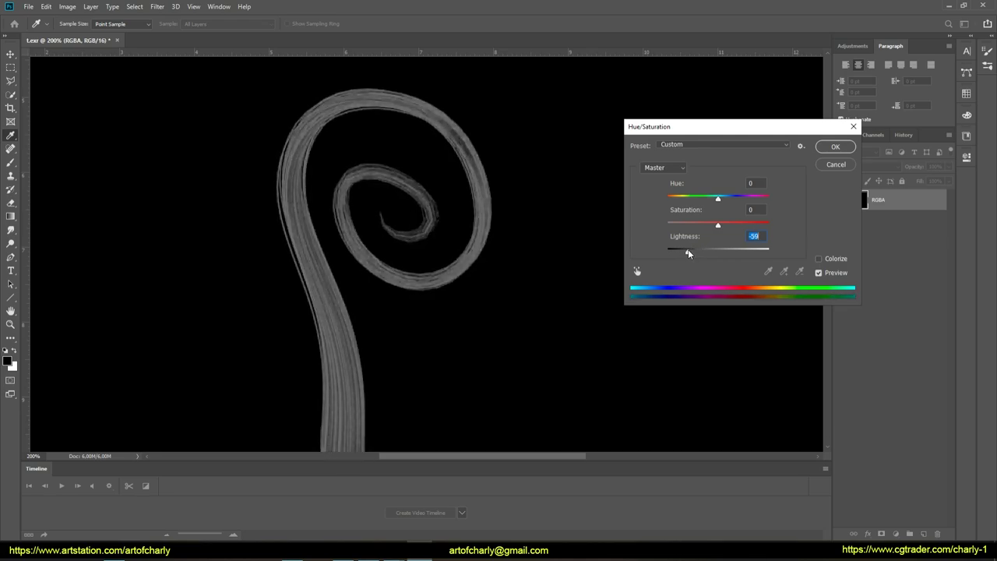
click(835, 146)
key(z)
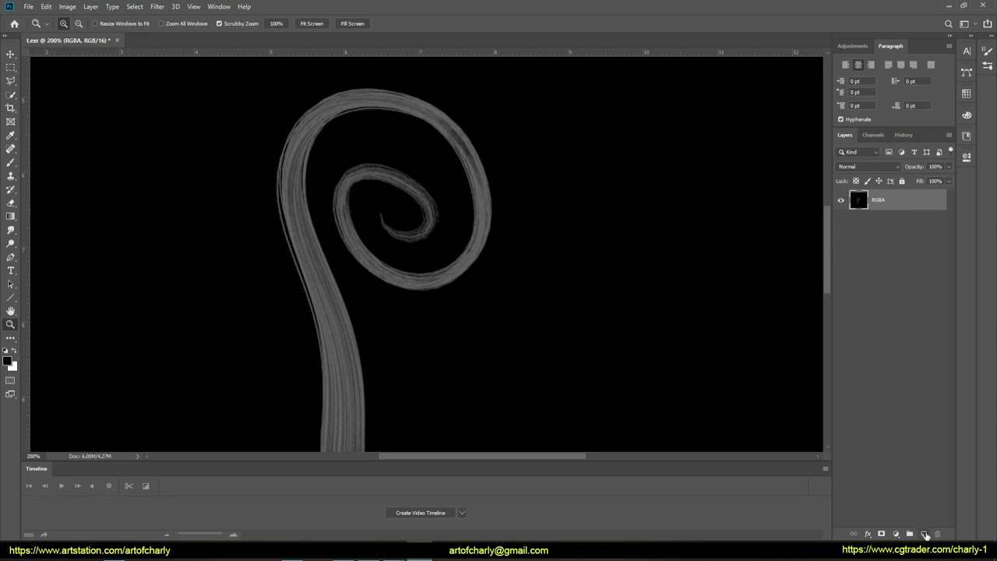
click(924, 533)
Step: Fill Layer 1 black, add 400% monochromatic noise, and set it to Multiply at 30% fill
key(alt+BackSpace)
click(156, 6)
mouse_move(165, 155)
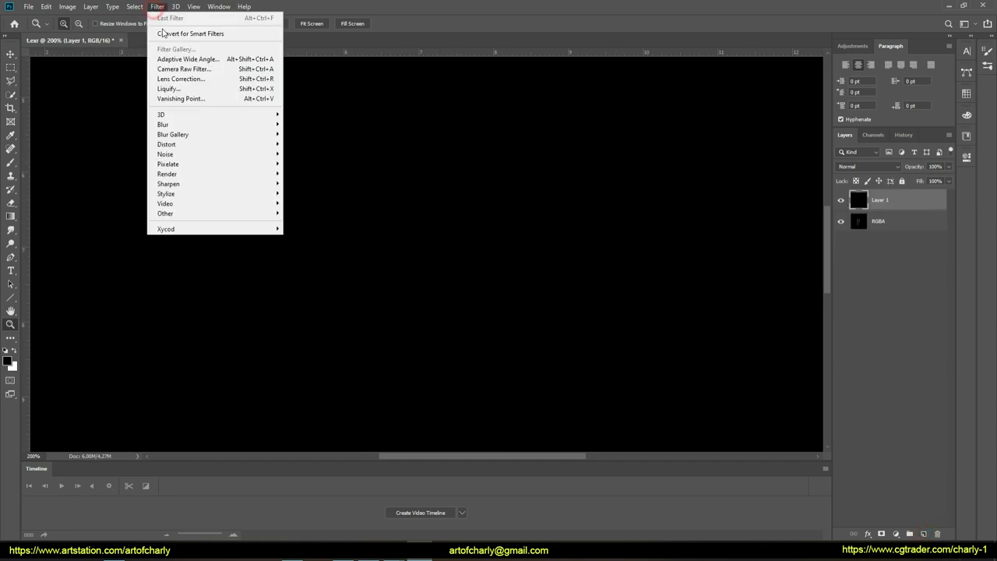
click(314, 154)
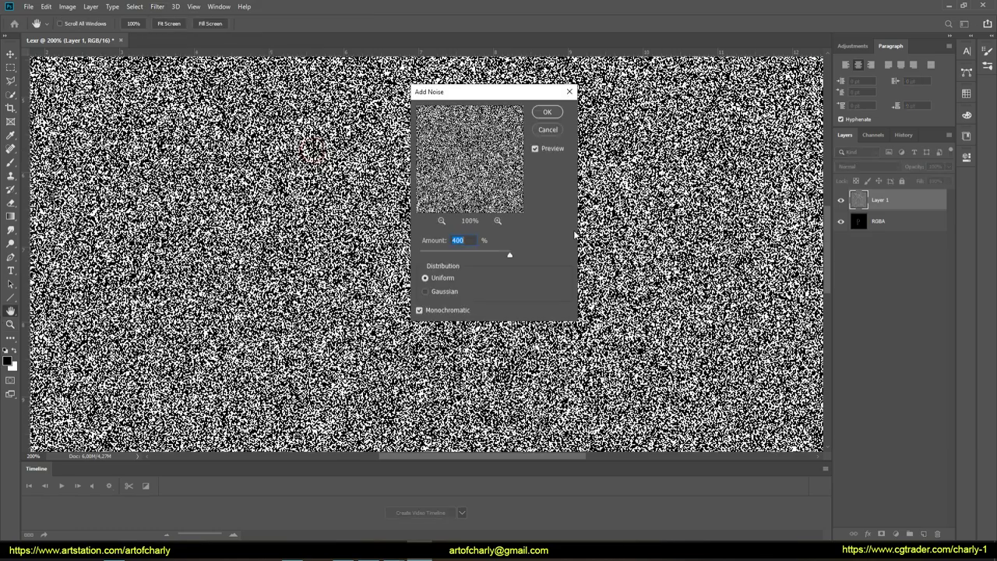
click(546, 111)
click(866, 166)
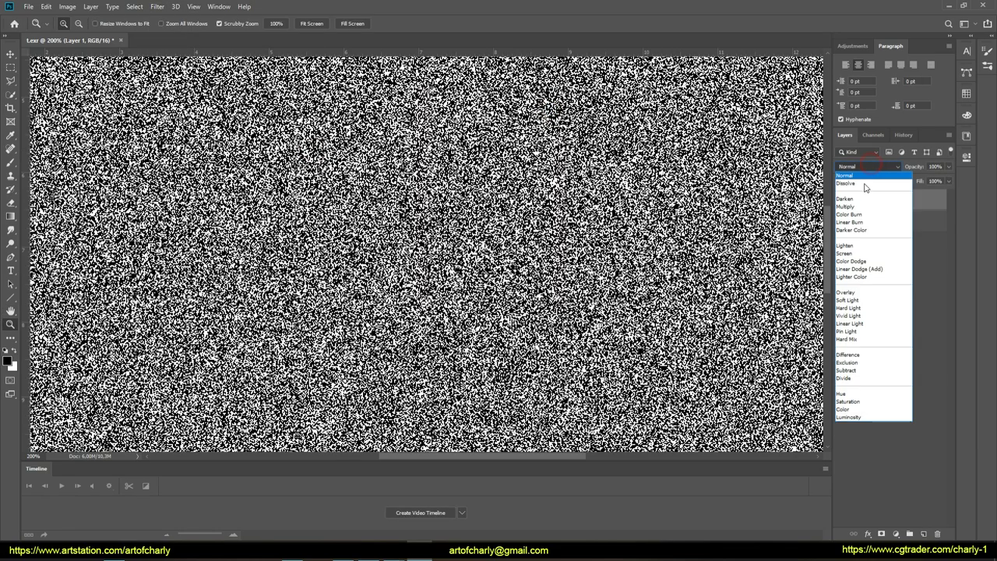
click(856, 206)
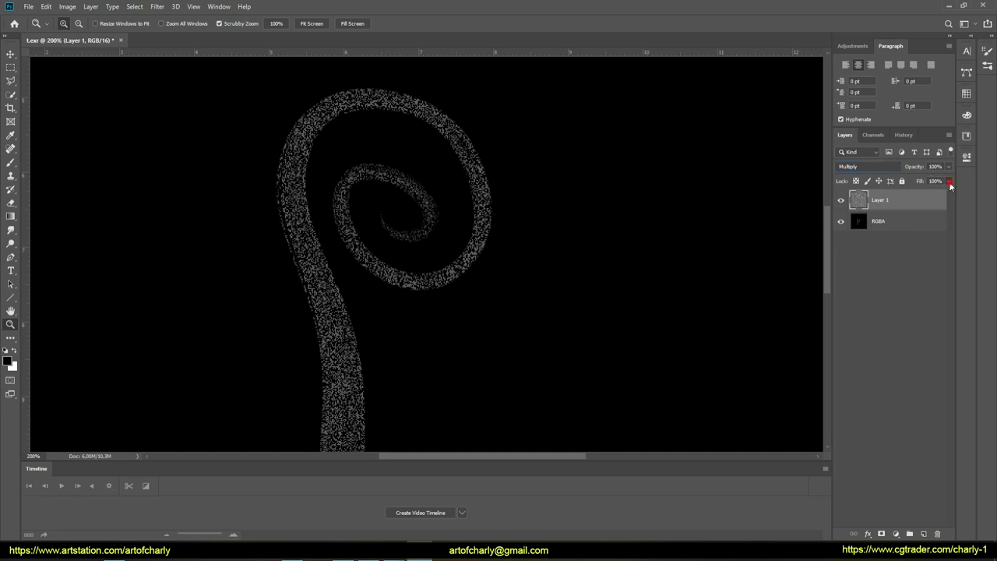
click(914, 193)
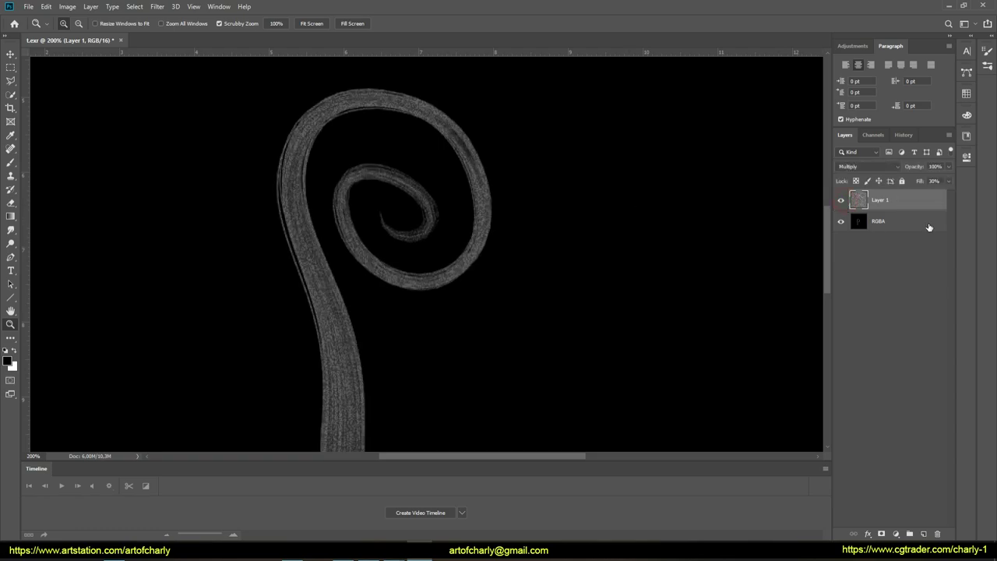
click(884, 220)
right_click(883, 219)
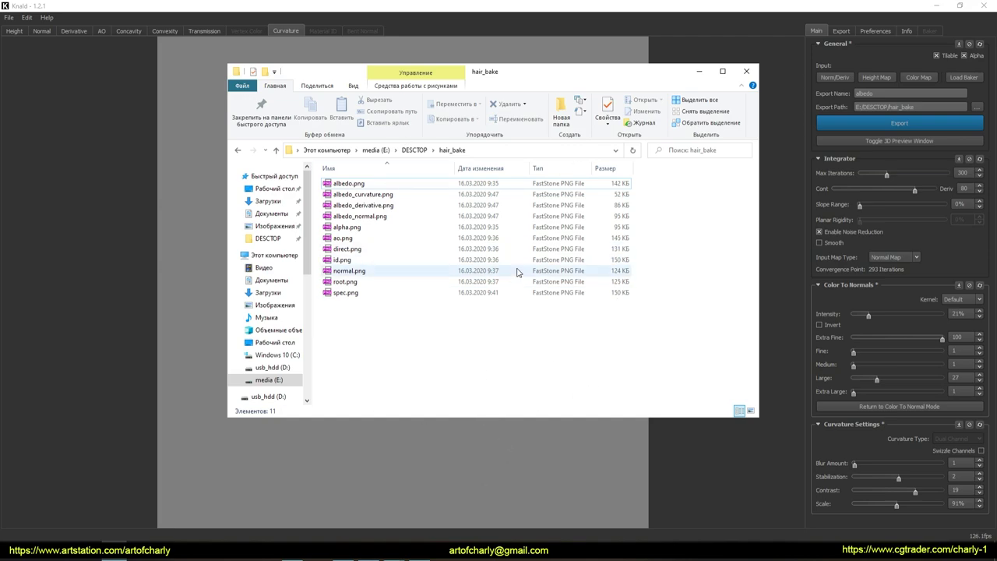
mouse_move(548, 75)
mouse_down()
mouse_move(522, 127)
mouse_move(656, 164)
mouse_up()
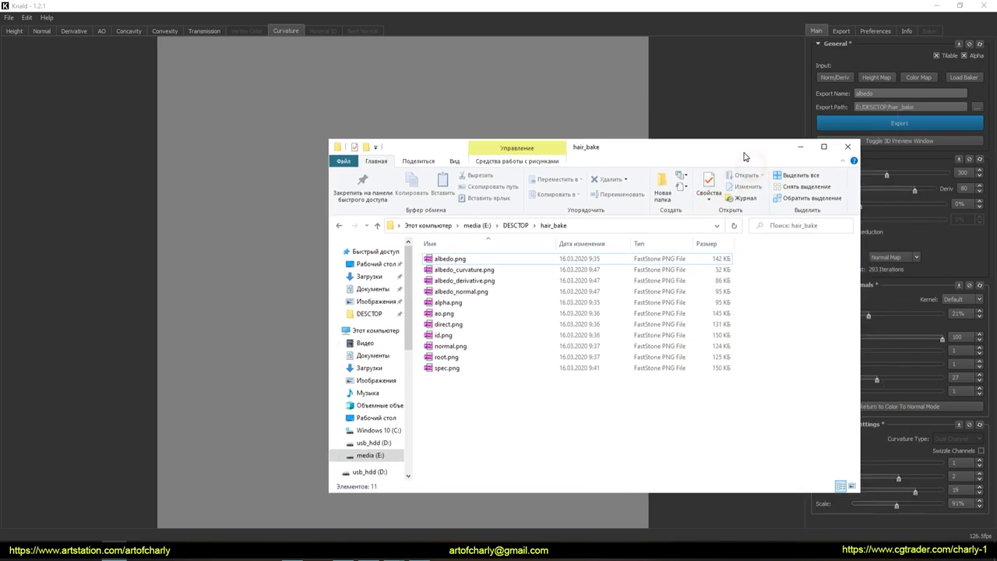
drag(751, 170, 652, 158)
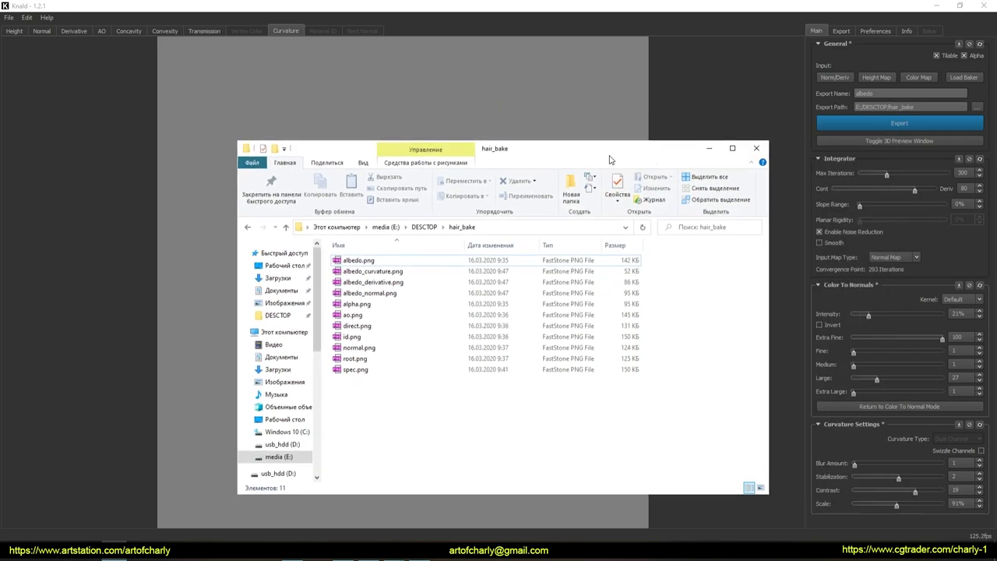
drag(598, 155, 740, 160)
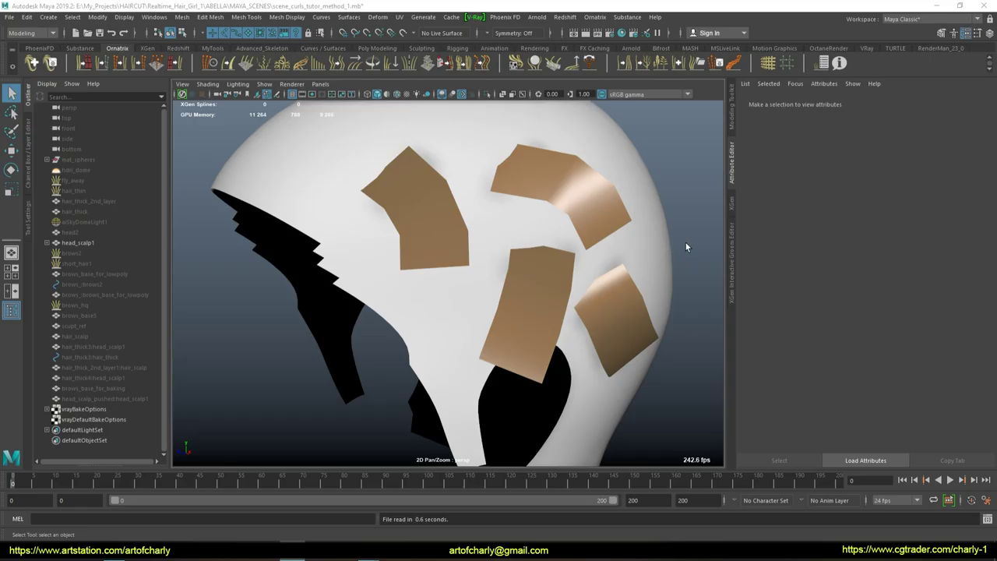
Step: Delete the operator history on FurBallShape1 from the Ornatrix Operators Stack
alt+drag(611, 270, 538, 273)
alt+right_drag(538, 274, 483, 244)
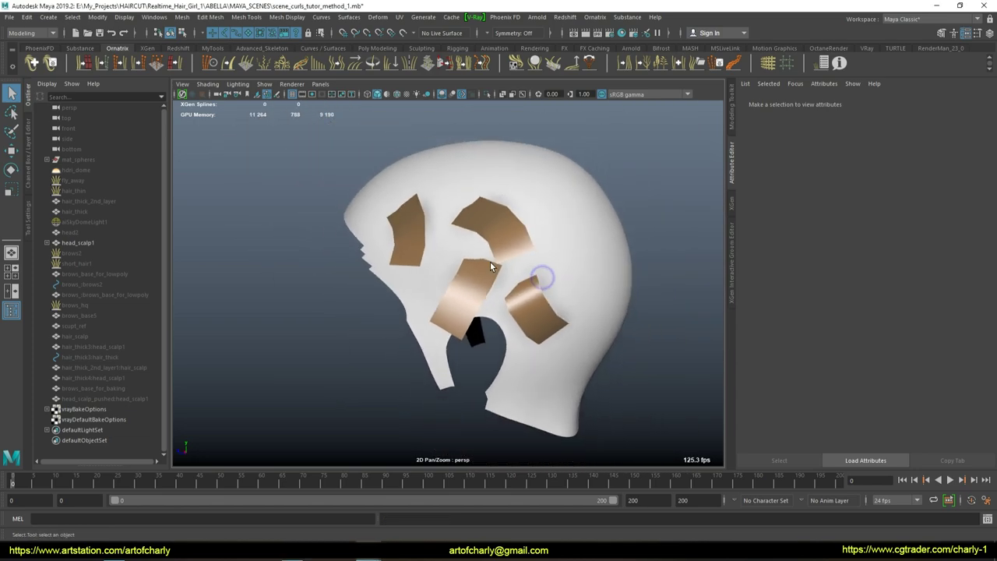
click(533, 249)
mouse_move(546, 257)
alt+mouse_down()
mouse_move(571, 326)
mouse_move(494, 311)
alt+mouse_up()
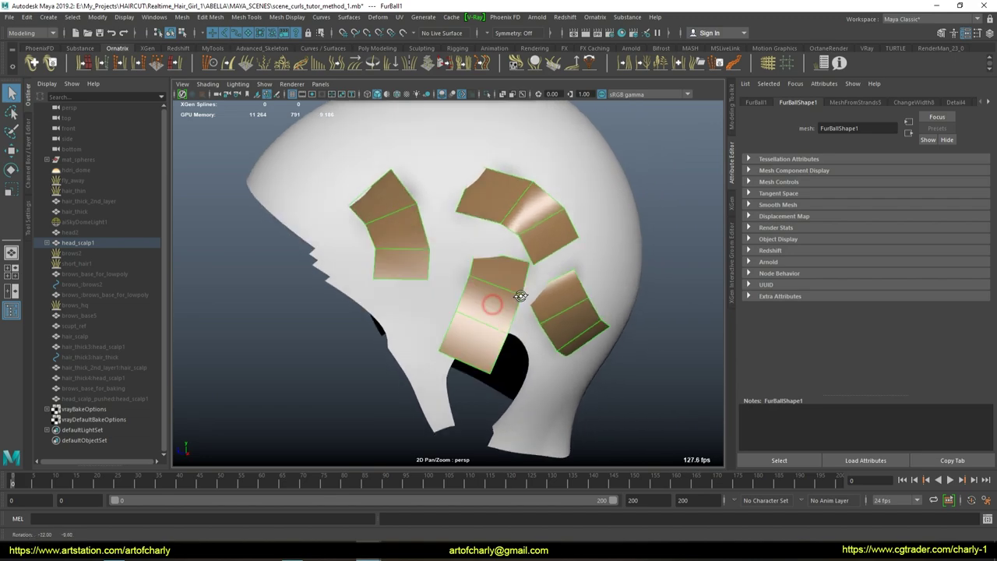
click(854, 102)
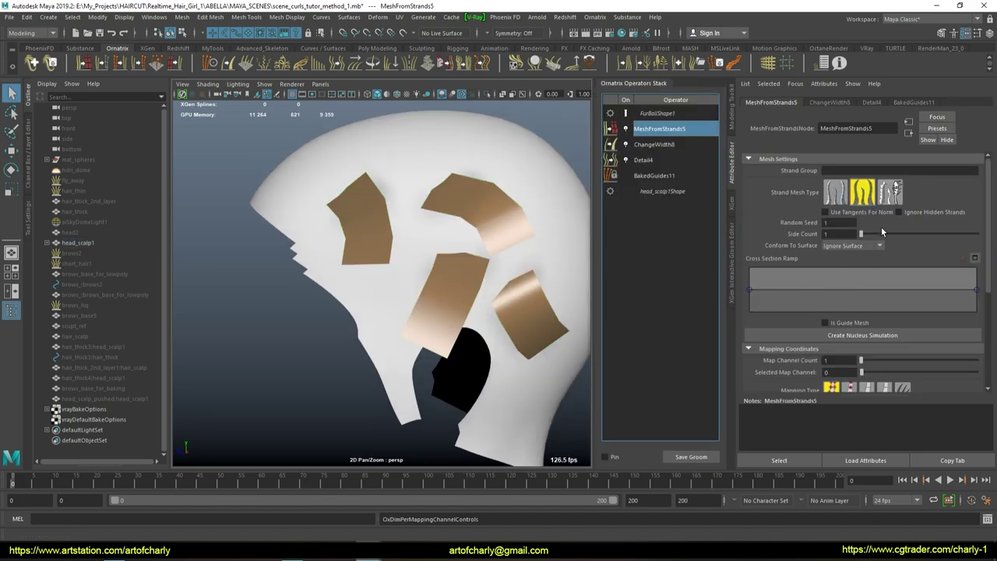
scroll(867, 232, down, 2)
scroll(825, 312, down, 1)
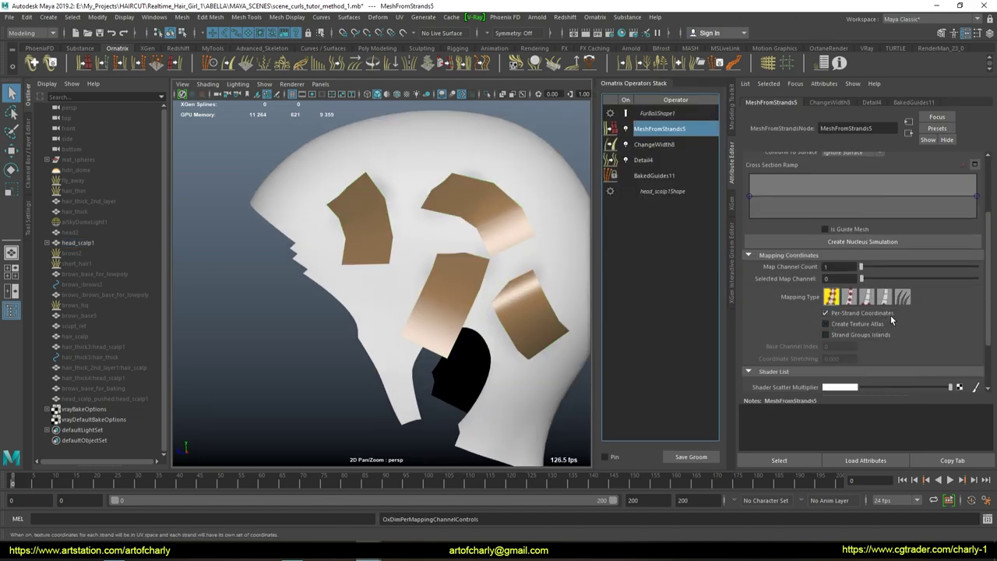
click(823, 320)
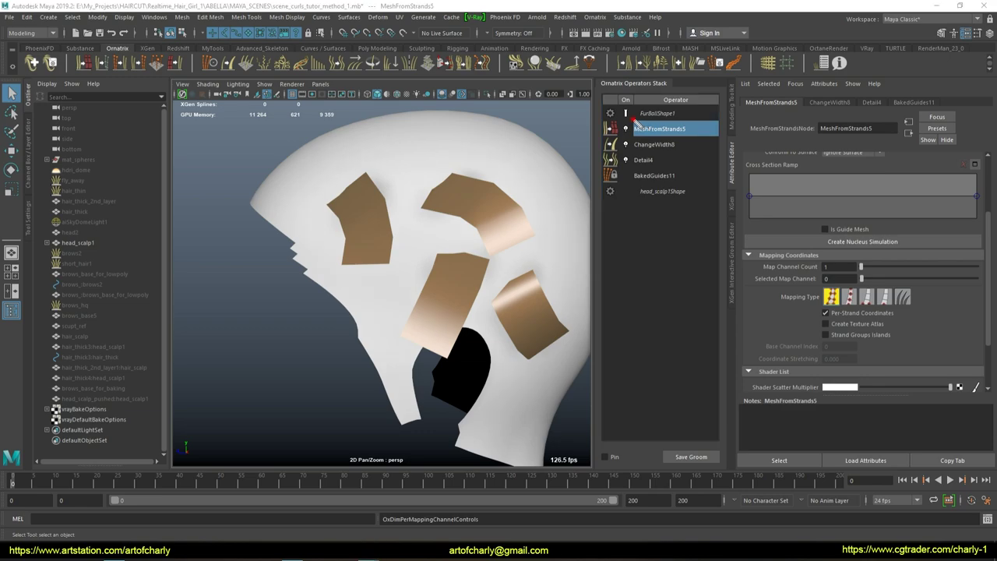
click(662, 114)
right_click(663, 119)
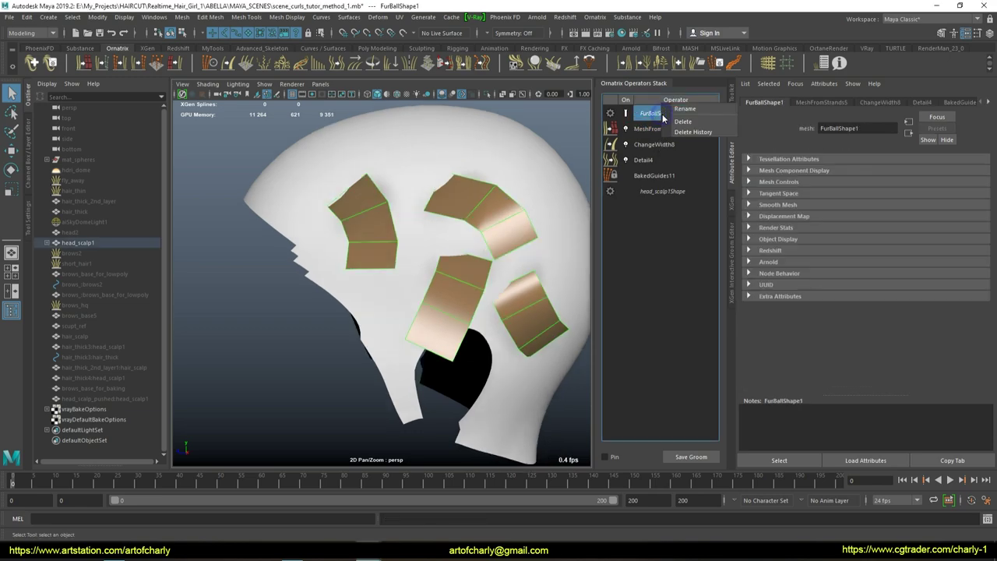
click(691, 131)
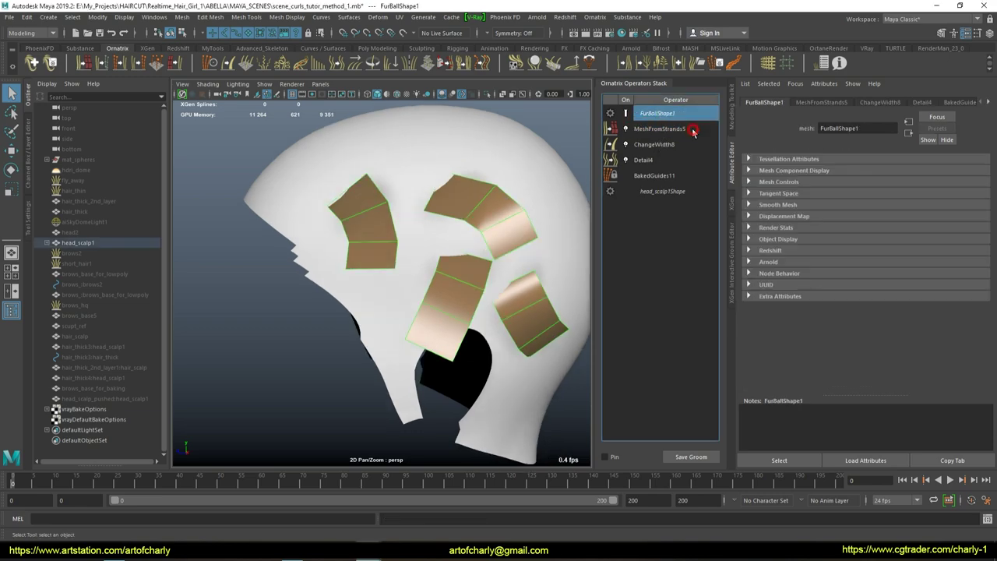
Step: Select FurBall1 and inspect its hair card UVs in the UV Editor
mouse_move(376, 248)
alt+mouse_down()
mouse_move(449, 247)
mouse_move(507, 220)
alt+mouse_up()
click(538, 201)
click(505, 224)
click(400, 18)
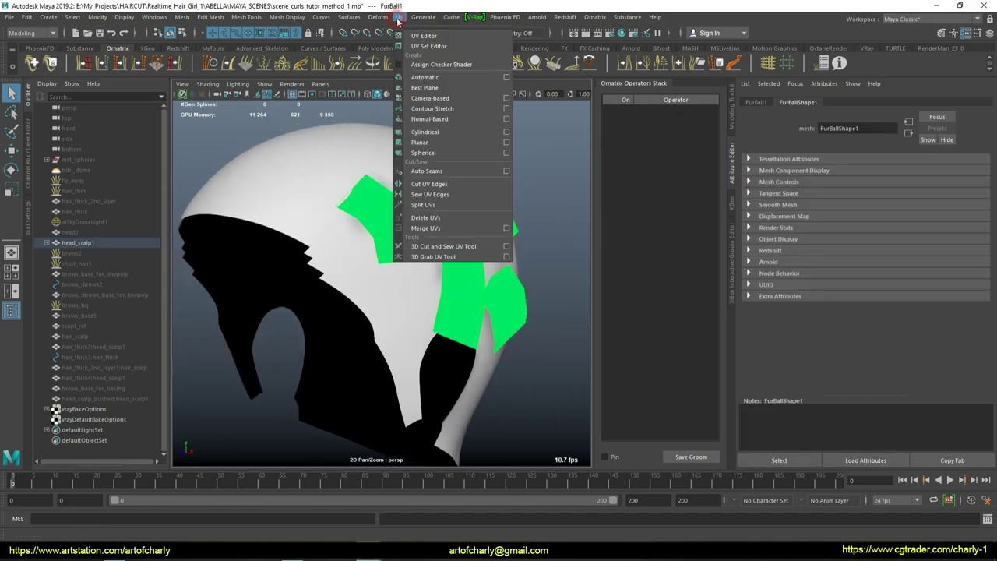
click(421, 36)
click(177, 116)
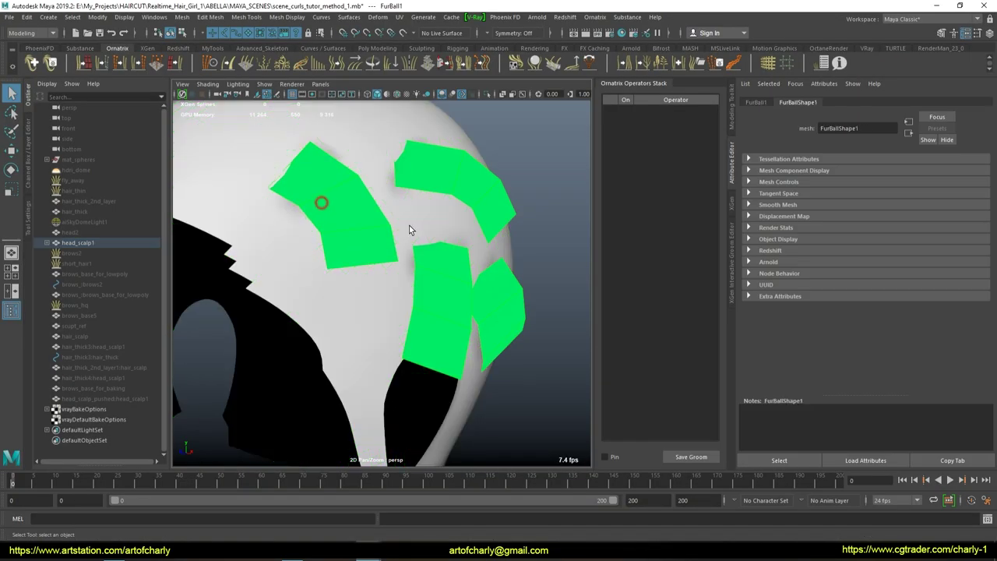
scroll(423, 252, up, 3)
scroll(424, 252, down, 5)
mouse_move(424, 252)
alt+mouse_down()
mouse_move(379, 278)
mouse_move(436, 266)
alt+mouse_up()
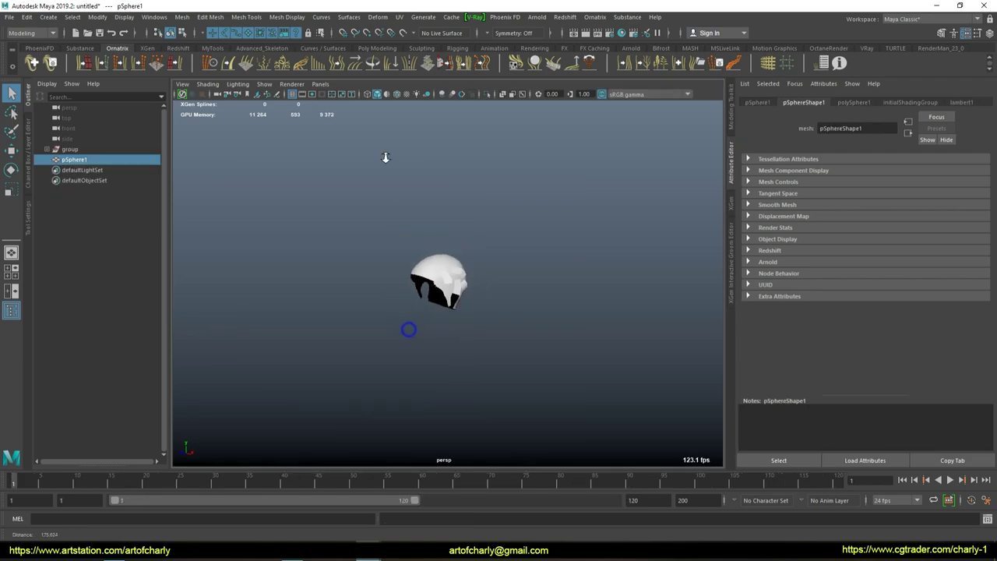
Step: Raise the sphere above the head and frame it in wireframe from the side view
key(w)
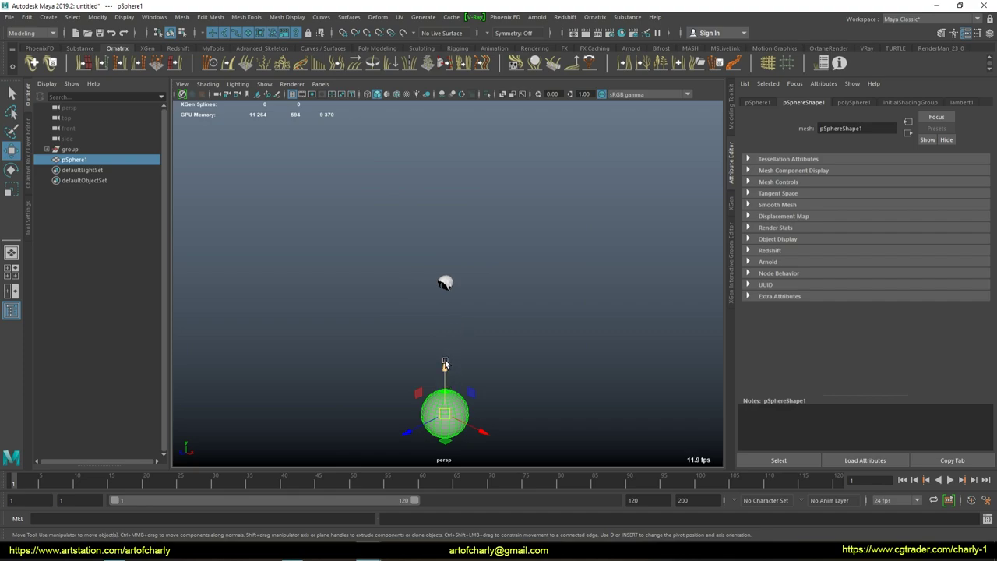
drag(444, 366, 443, 282)
scroll(440, 284, up, 5)
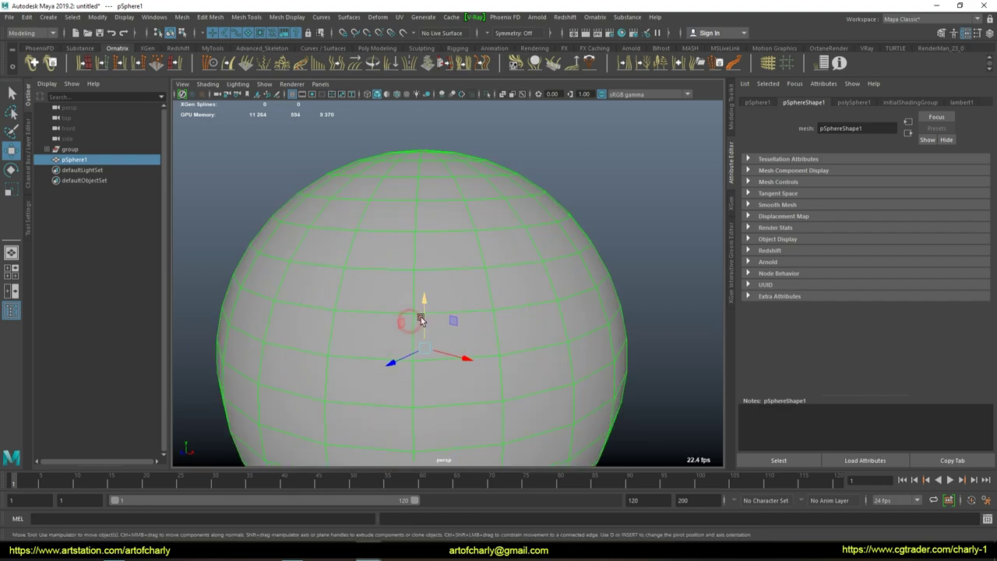
key(space)
mouse_move(469, 288)
mouse_down()
mouse_move(413, 289)
mouse_move(435, 288)
mouse_move(433, 278)
mouse_up()
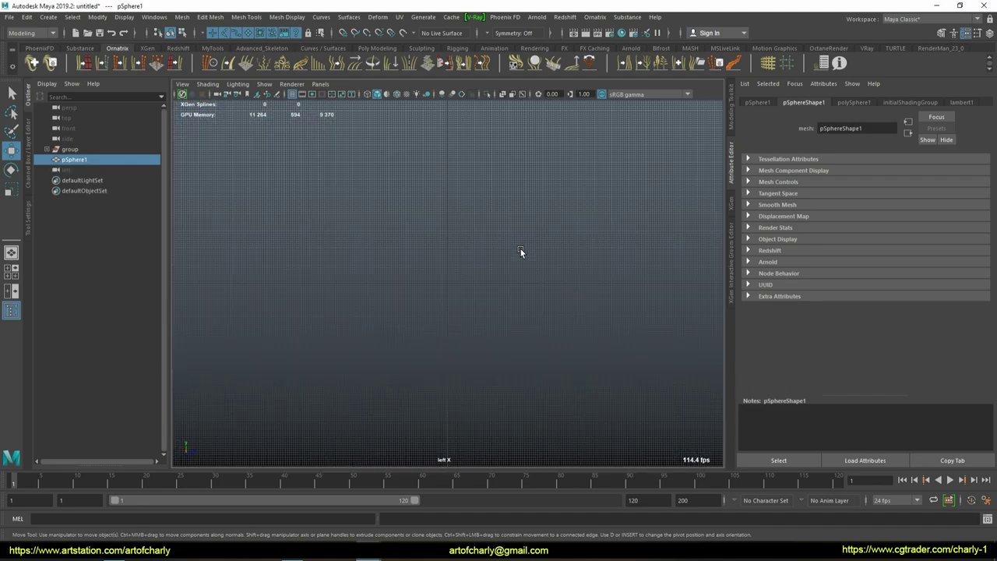
key(f)
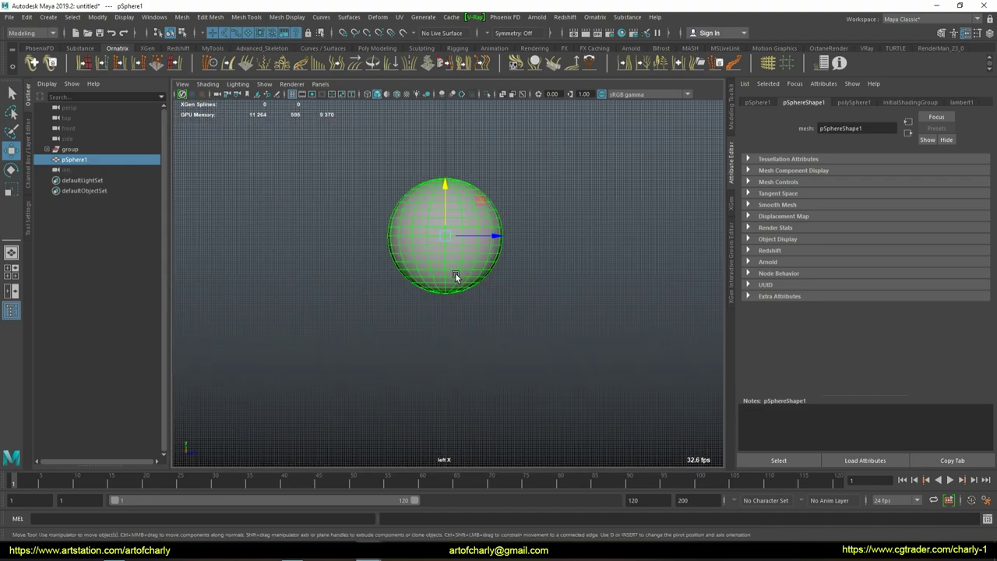
key(4)
scroll(465, 329, up, 3)
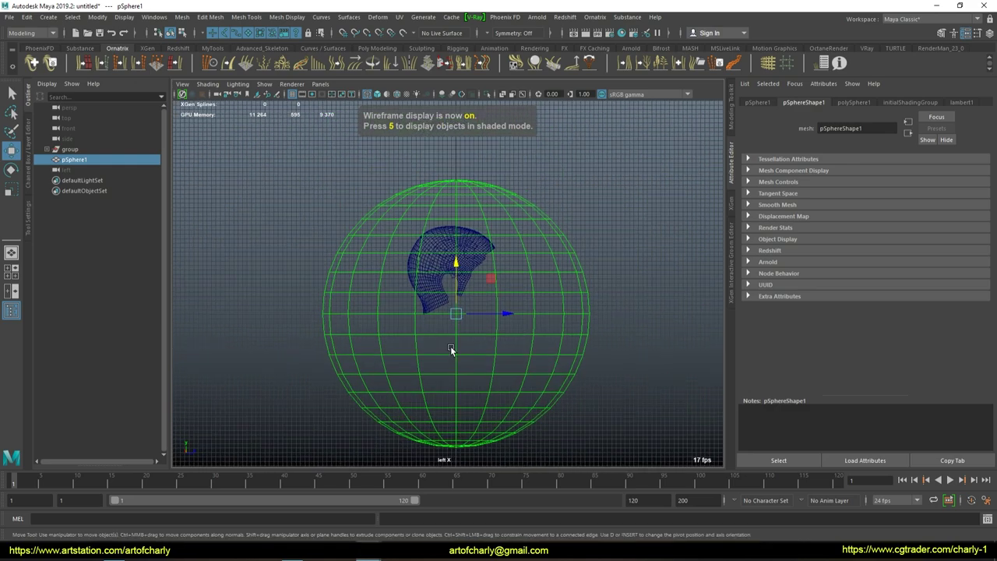
Step: Scale and reposition the sphere so it fits snugly over the scalp mesh
key(r)
drag(456, 318, 378, 345)
key(w)
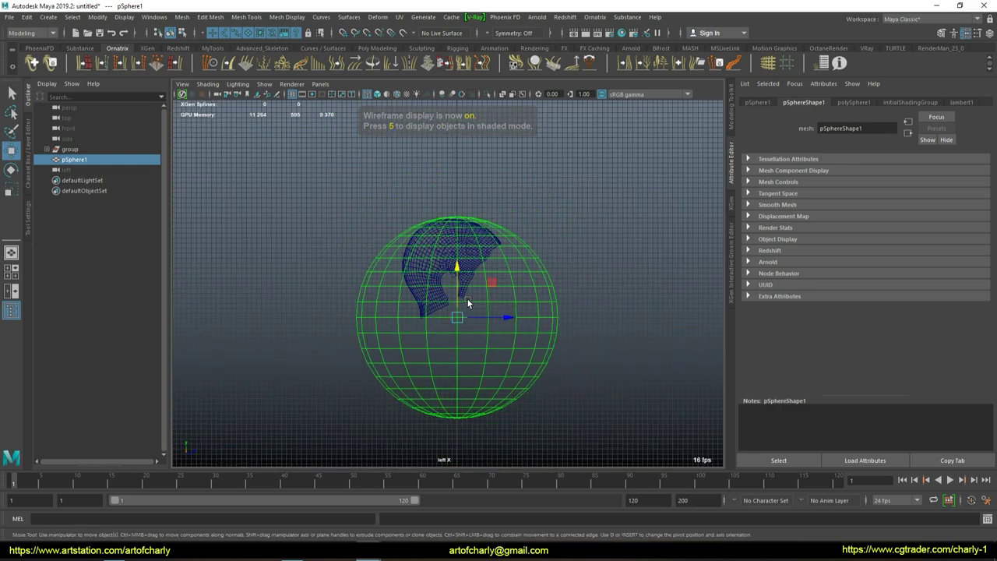
mouse_move(458, 292)
mouse_down()
mouse_move(463, 273)
mouse_move(436, 301)
mouse_up()
key(r)
key(w)
drag(457, 265, 458, 272)
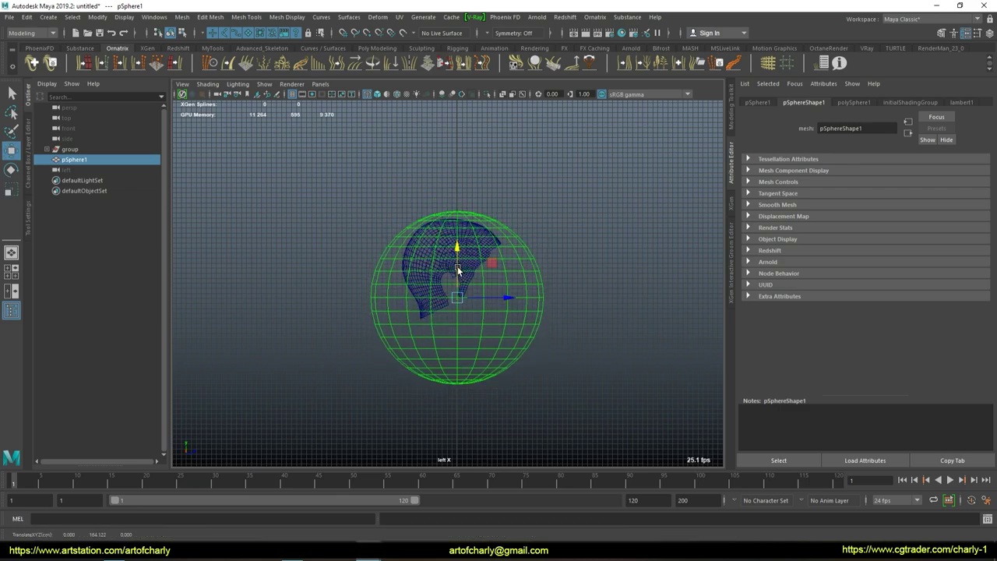
mouse_move(351, 193)
mouse_down()
mouse_move(456, 199)
mouse_move(537, 183)
mouse_move(423, 122)
mouse_move(579, 412)
mouse_move(527, 218)
mouse_up()
key(e)
Step: In the front view, delete the lower half of the sphere's faces
click(556, 234)
scroll(474, 256, up, 5)
key(space)
click(525, 246)
click(523, 288)
click(368, 269)
right_click(368, 269)
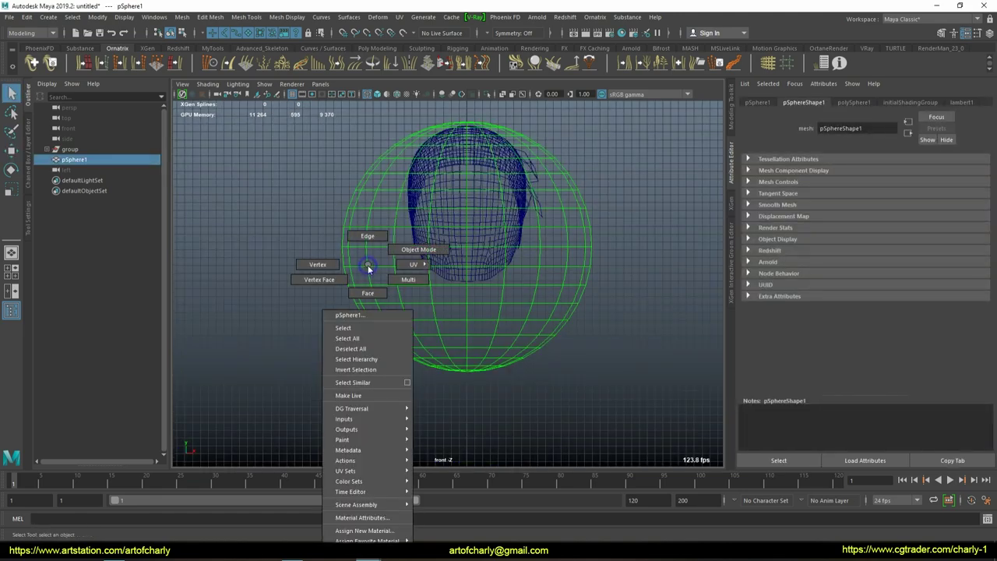
click(370, 289)
drag(611, 389, 323, 269)
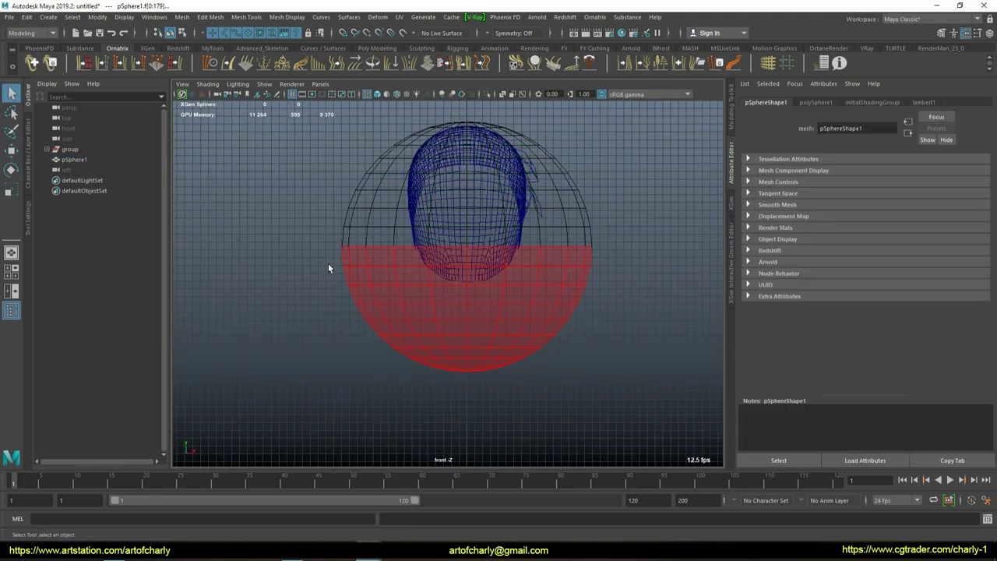
key(Delete)
Step: Extrude the open border edge loop far downward to form a tall tube
double_click(467, 248)
key(ctrl+e)
drag(470, 201, 470, 413)
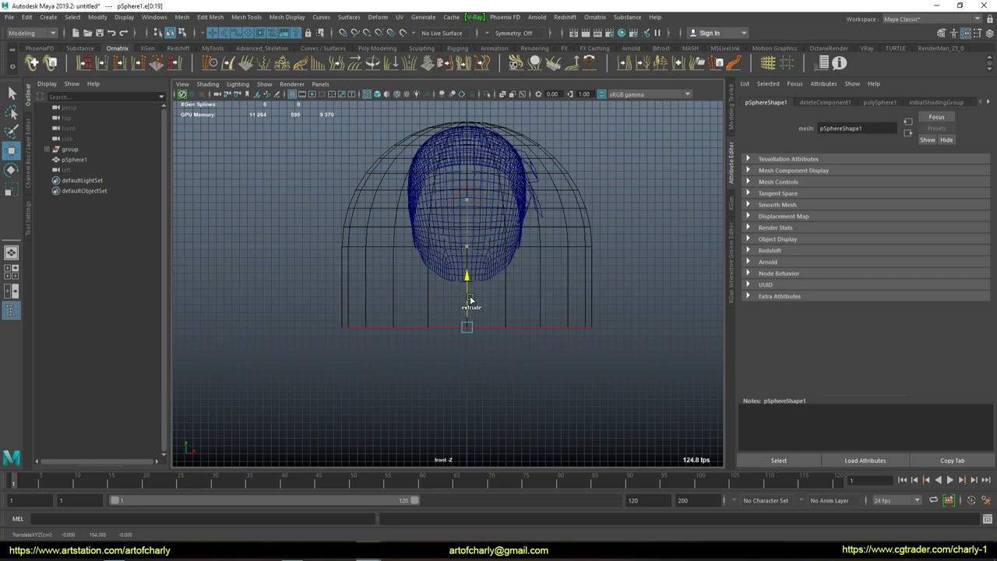
scroll(457, 350, down, 2)
scroll(457, 335, down, 1)
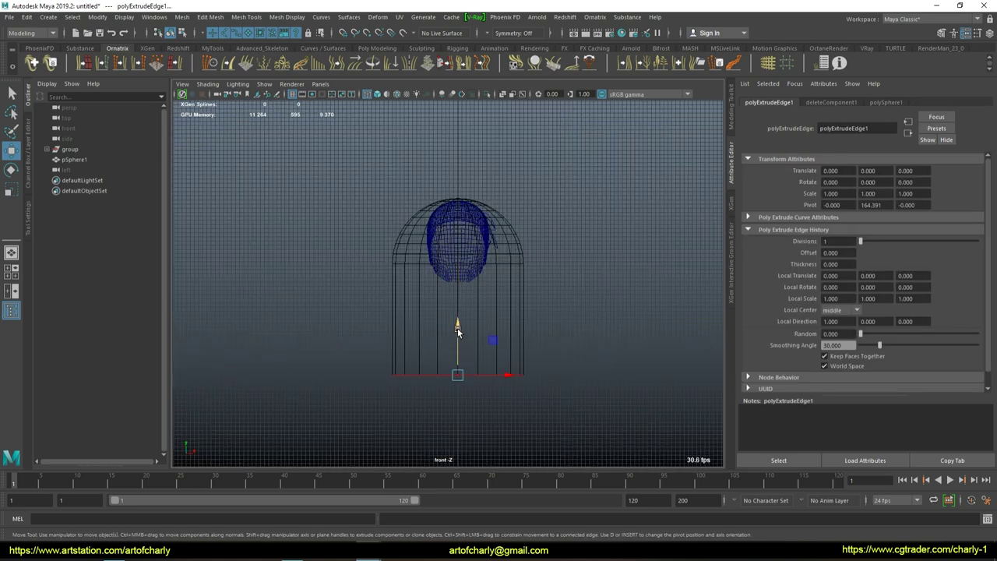
drag(458, 328, 458, 343)
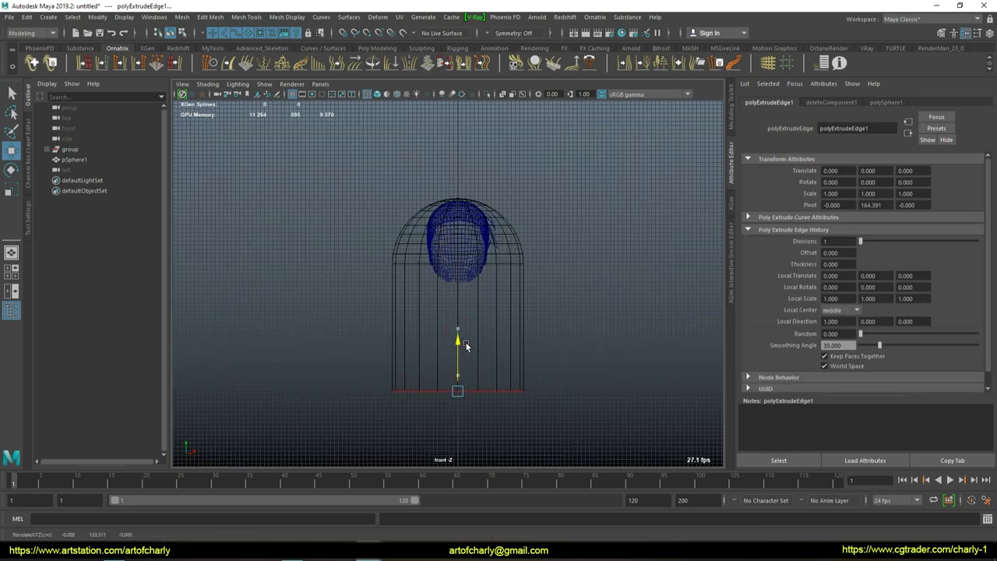
key(q)
Step: Convert the capsule's smooth mesh preview into real polygons
mouse_move(535, 295)
alt+mouse_down()
mouse_move(582, 234)
mouse_move(563, 216)
mouse_move(499, 249)
alt+mouse_up()
click(546, 236)
scroll(512, 275, up, 2)
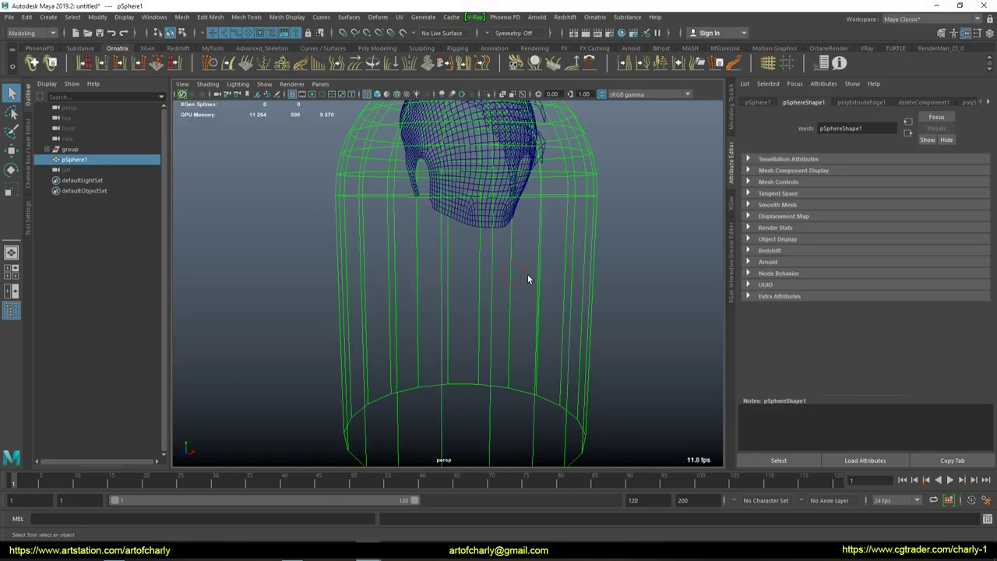
scroll(527, 274, down, 1)
click(96, 17)
mouse_move(148, 269)
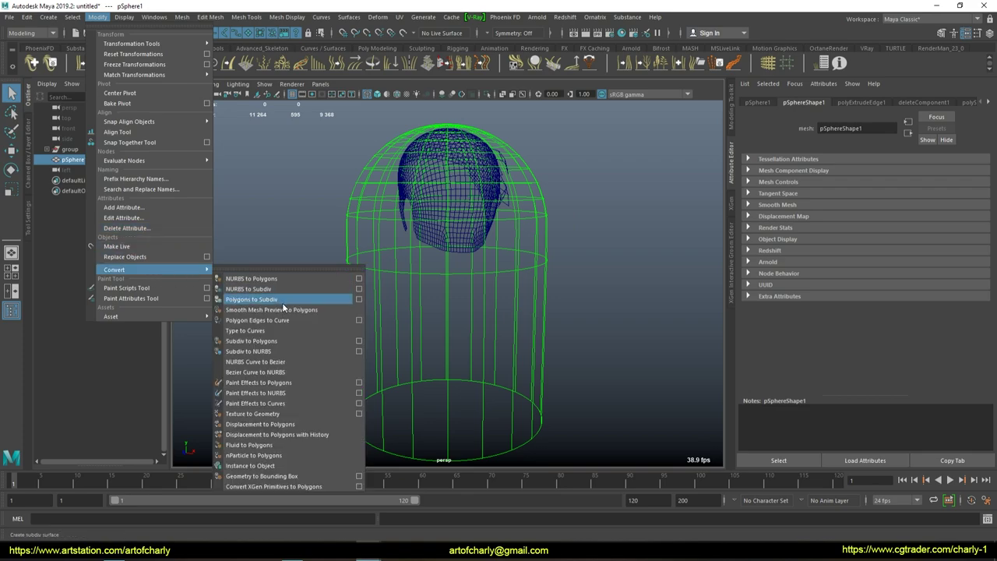
click(312, 309)
Step: Check the smoothed capsule in shaded and wireframe display, then select it
click(619, 236)
click(550, 248)
right_drag(550, 248, 591, 231)
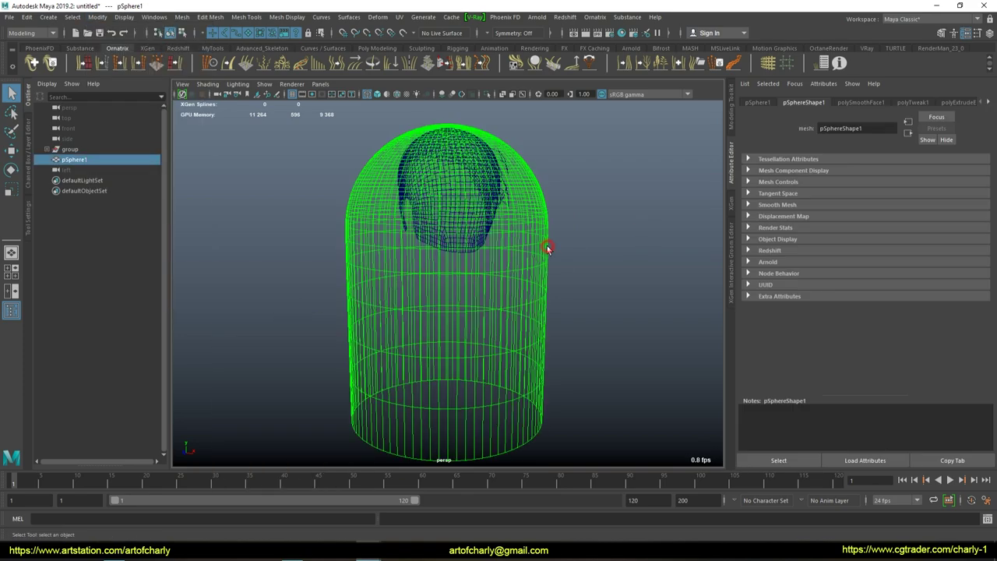
click(611, 220)
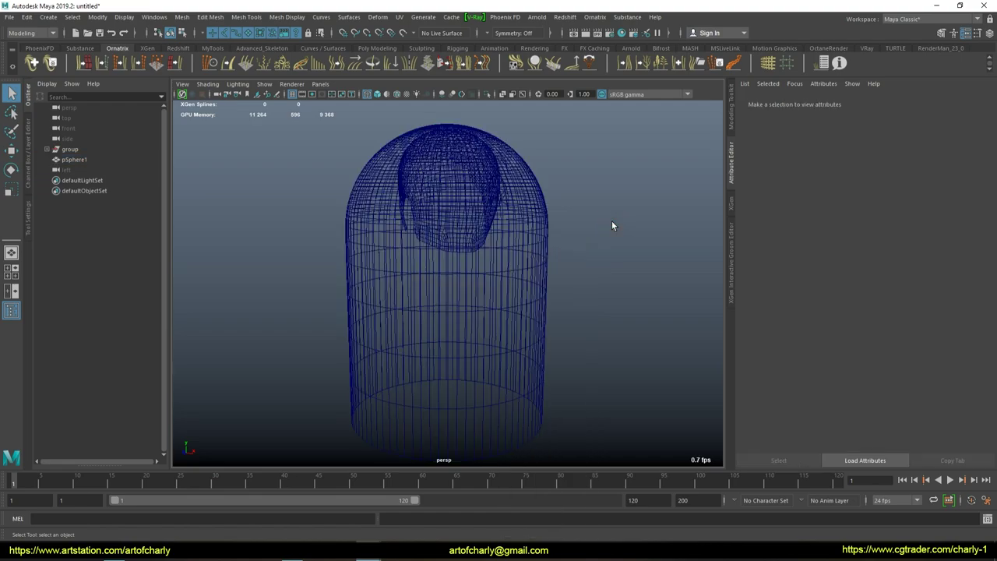
key(5)
mouse_move(538, 237)
alt+mouse_down()
mouse_move(520, 294)
mouse_move(494, 147)
mouse_move(494, 245)
mouse_move(530, 208)
alt+mouse_up()
click(491, 237)
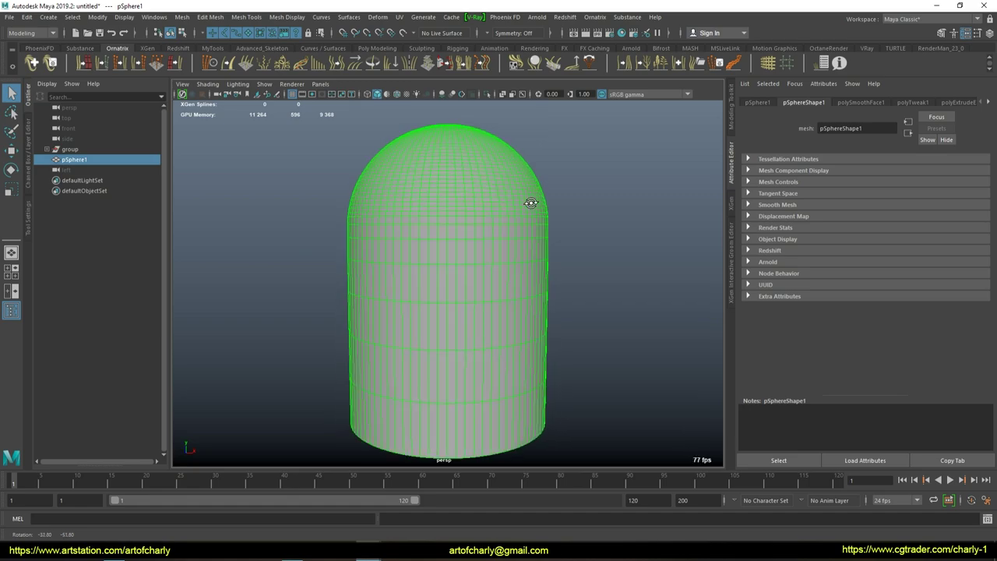
key(4)
click(84, 180)
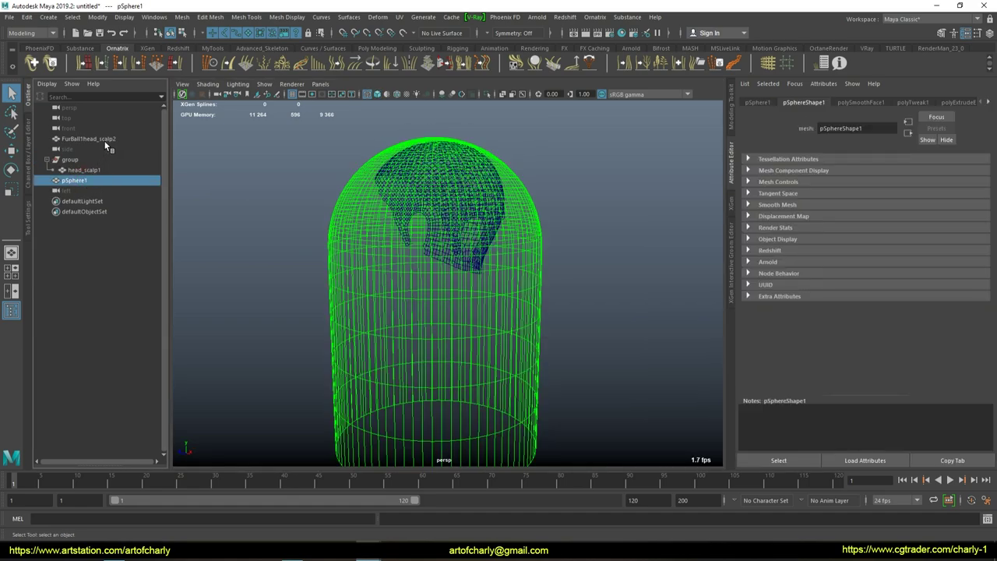
Step: Transfer vertex normals from pSphere1 onto FurBall1head_scalp2 with Transfer Attributes
ctrl+click(107, 140)
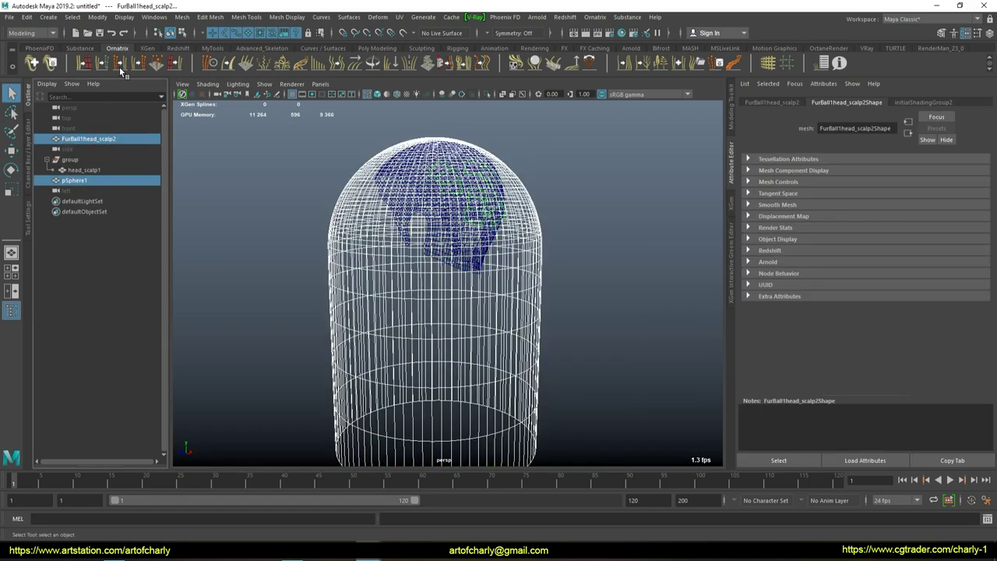
click(181, 16)
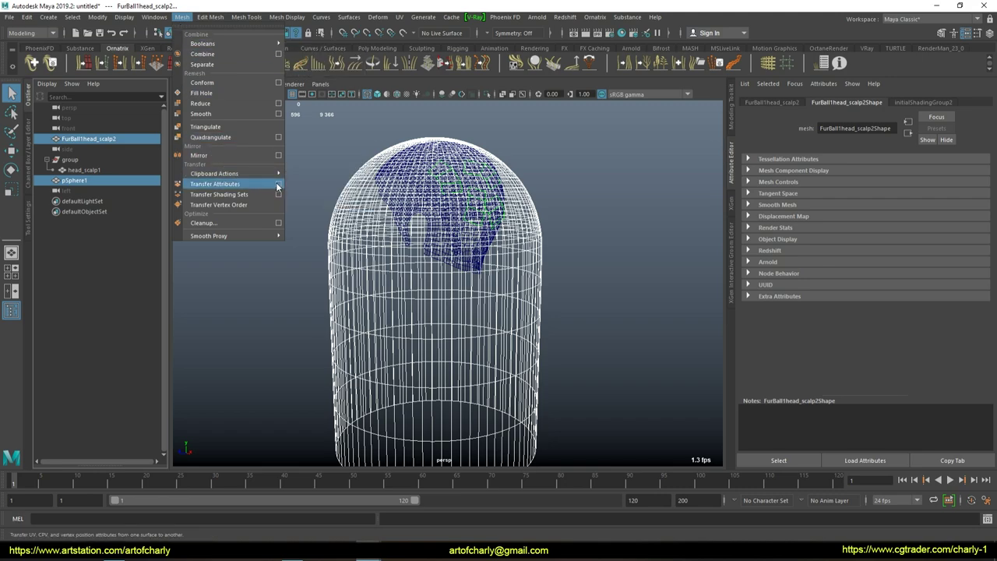
click(278, 183)
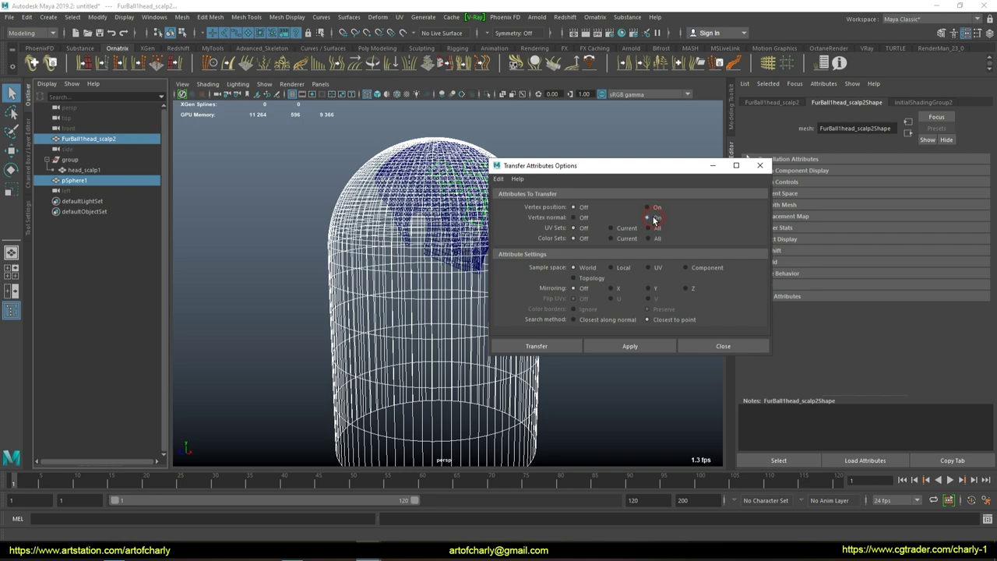
click(549, 350)
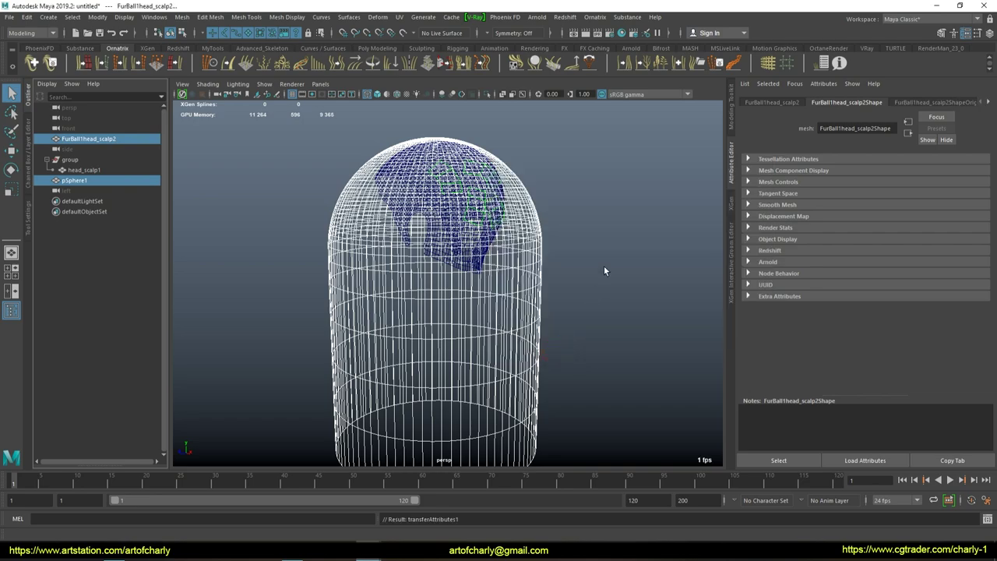
Step: Hide pSphere1 and view the shaded scalp cards up close
click(604, 269)
click(78, 180)
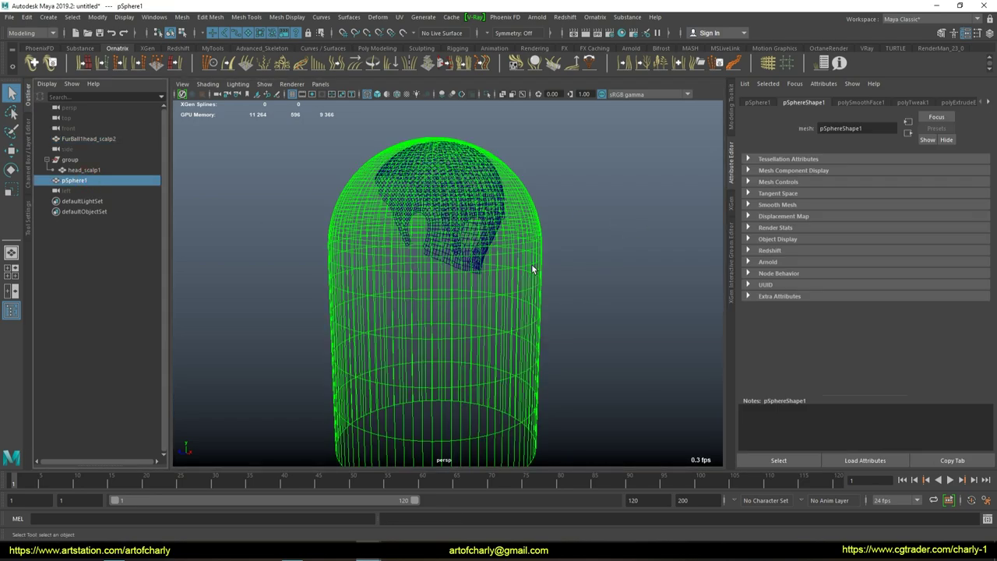
key(ctrl+h)
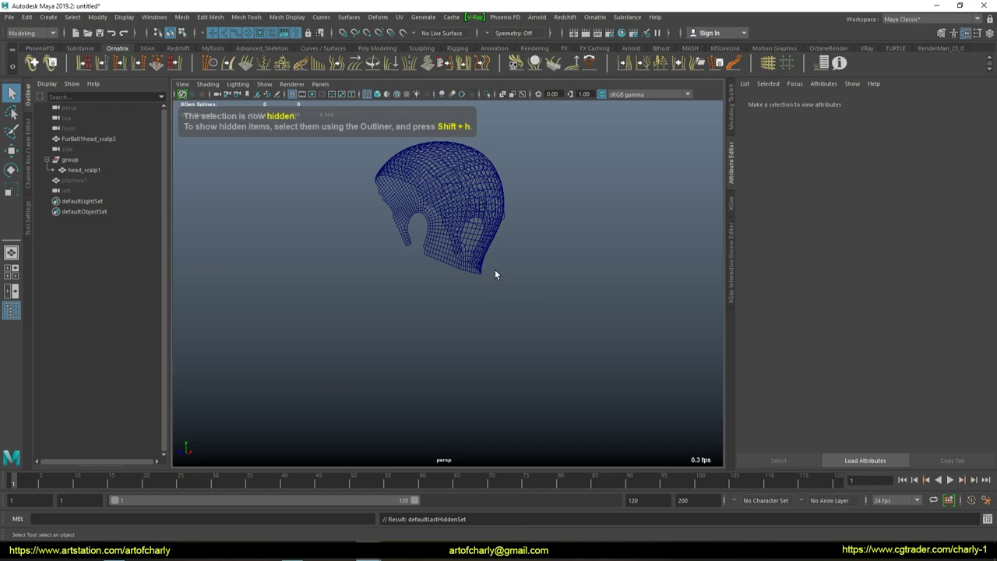
key(5)
key(f)
click(449, 217)
mouse_move(534, 242)
alt+mouse_down()
mouse_move(447, 234)
mouse_move(549, 227)
alt+mouse_up()
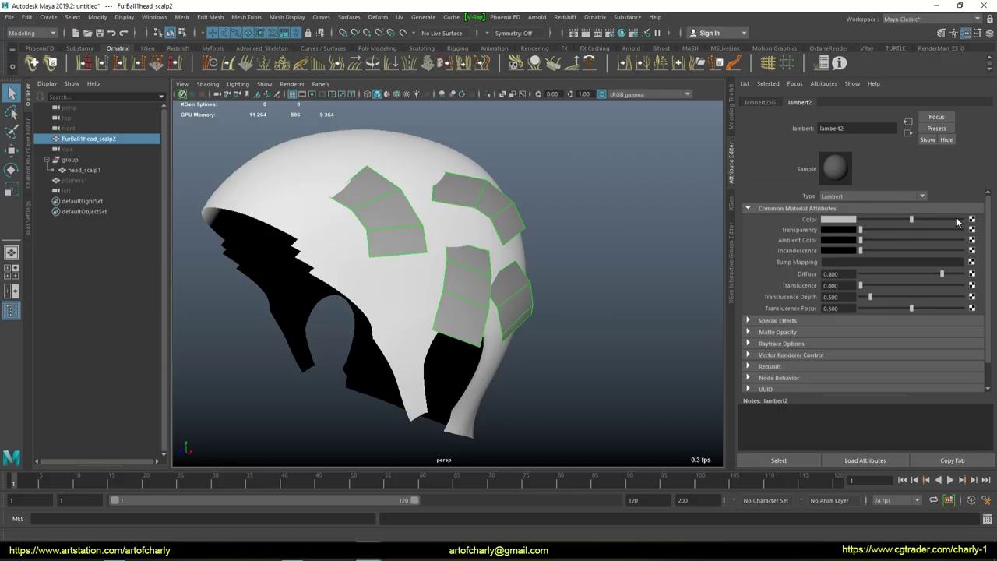
Step: Load alpha.png as a File texture on lambert2's Color, then bring up the UV Editor
click(971, 220)
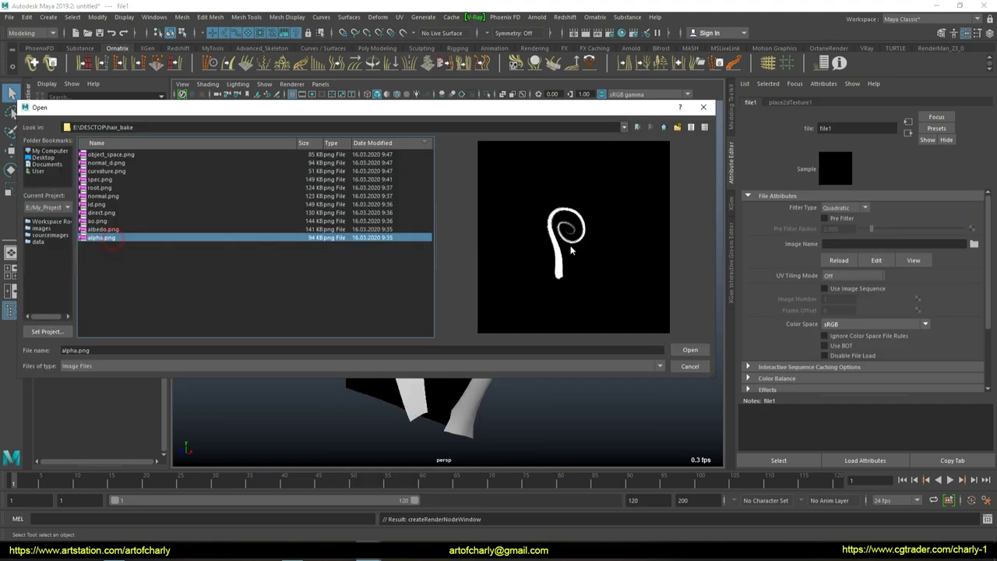
click(690, 351)
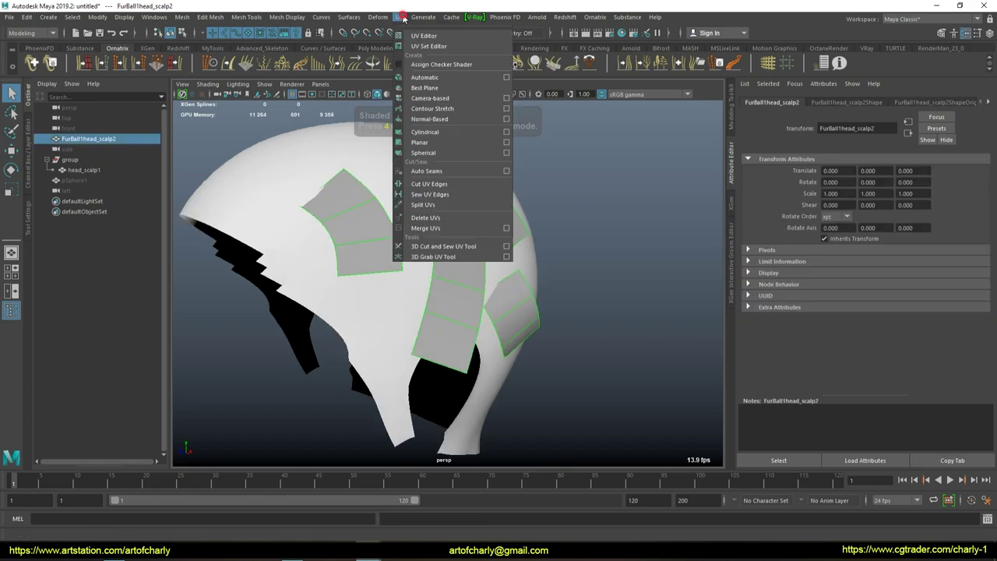
click(420, 35)
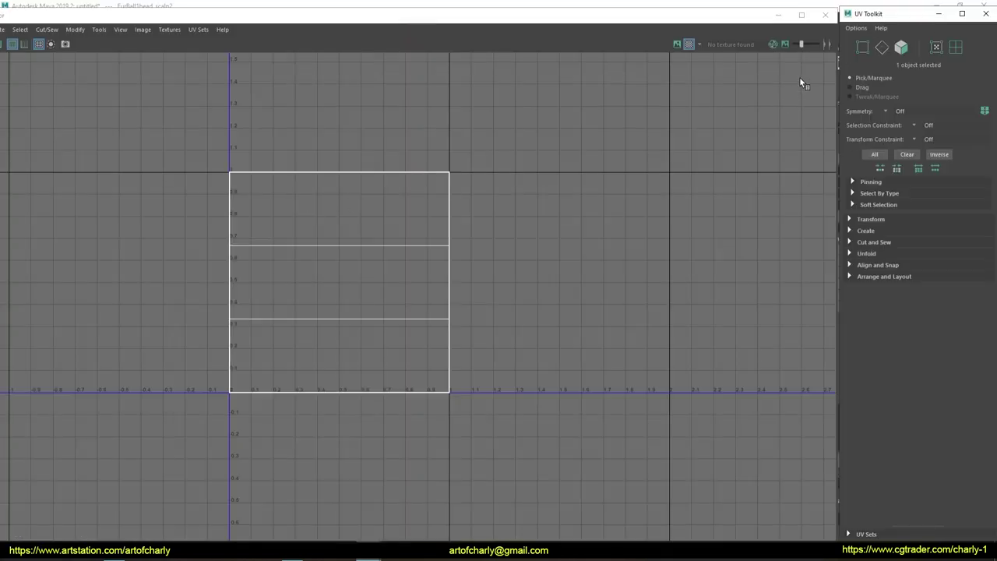
Step: Show the hair texture and resize all four UV shells to fit over it
click(677, 44)
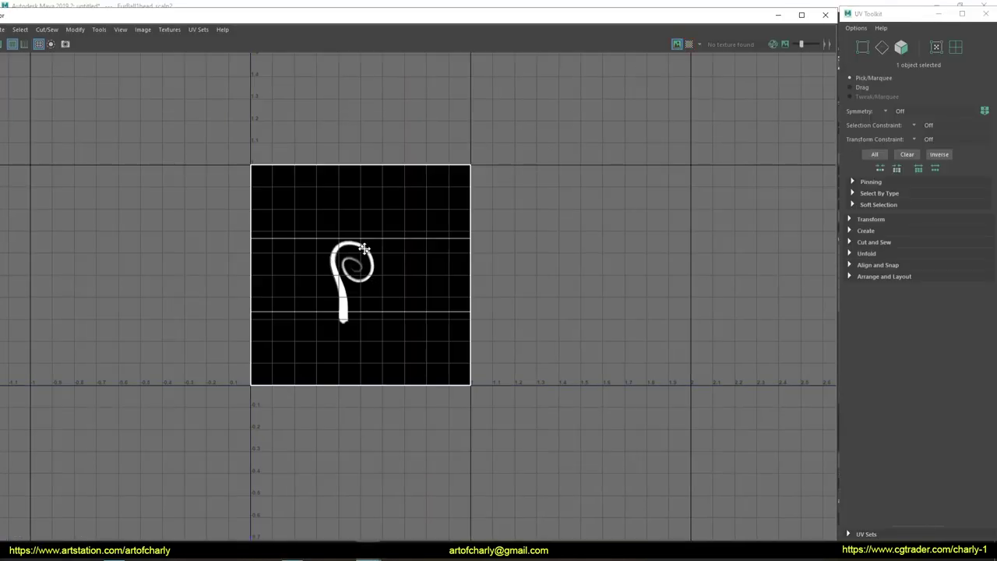
alt+middle_drag(305, 216, 379, 196)
drag(267, 96, 628, 440)
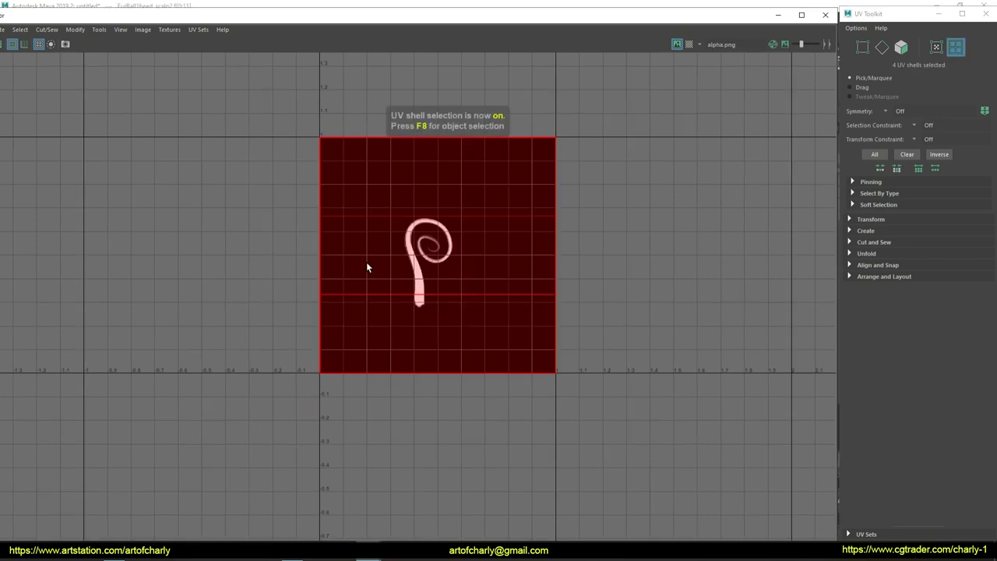
scroll(387, 298, up, 2)
key(w)
drag(448, 276, 405, 283)
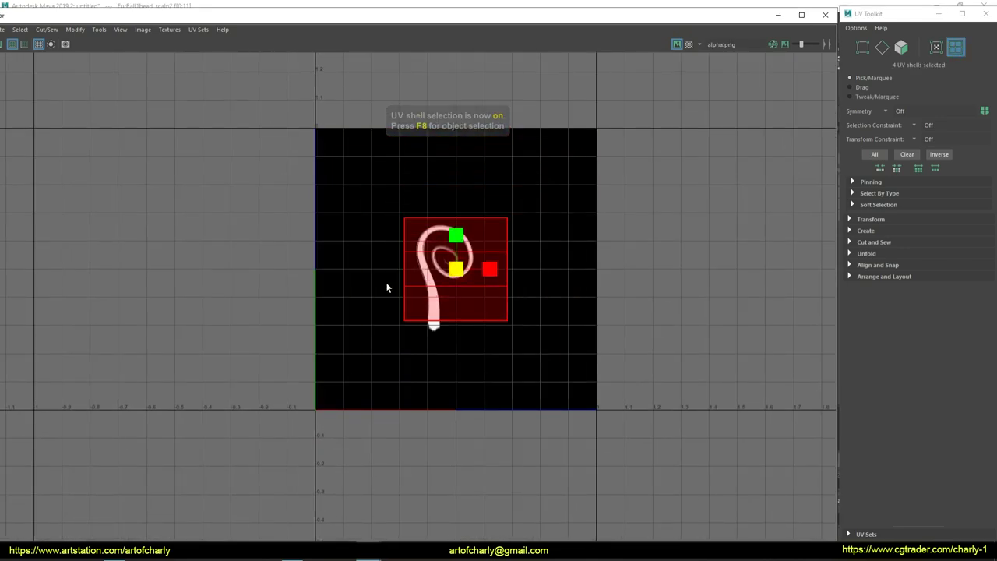
scroll(459, 292, up, 1)
scroll(467, 297, up, 2)
drag(468, 297, 485, 270)
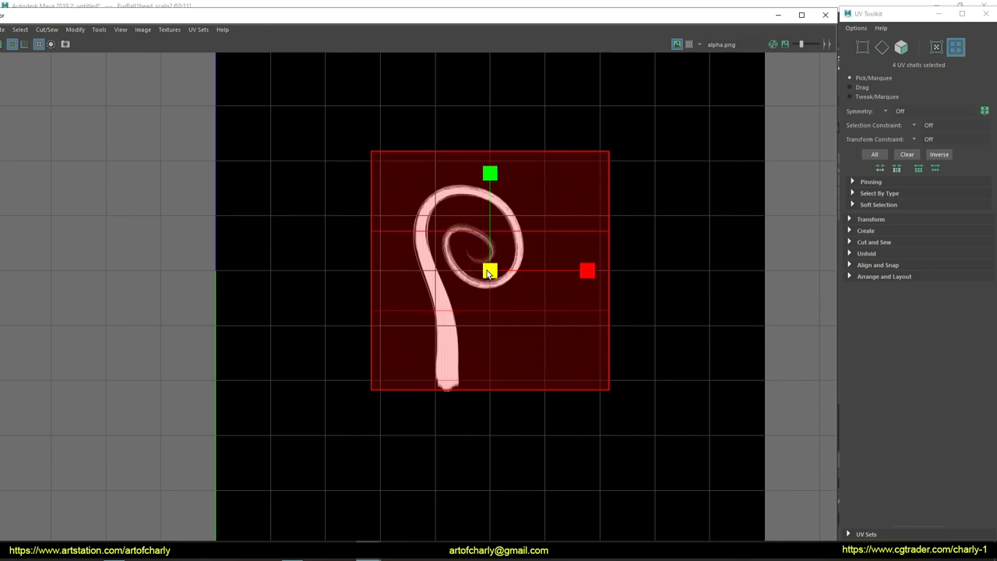
drag(584, 271, 541, 275)
Step: Shorten the UV shells vertically, with the pivot set to their bottom centre
key(e)
key(w)
key(r)
drag(463, 179, 465, 197)
key(w)
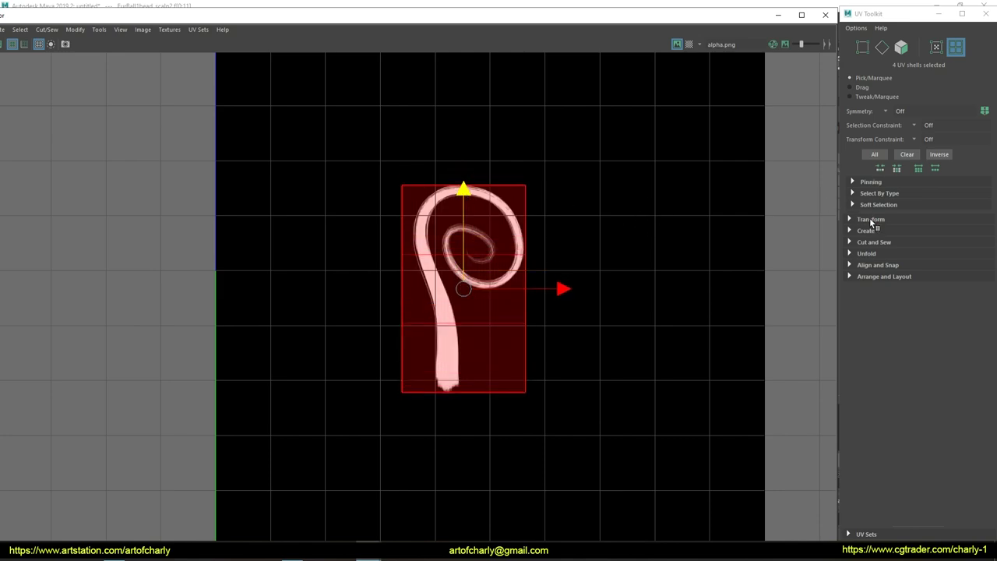
click(871, 221)
click(905, 266)
key(r)
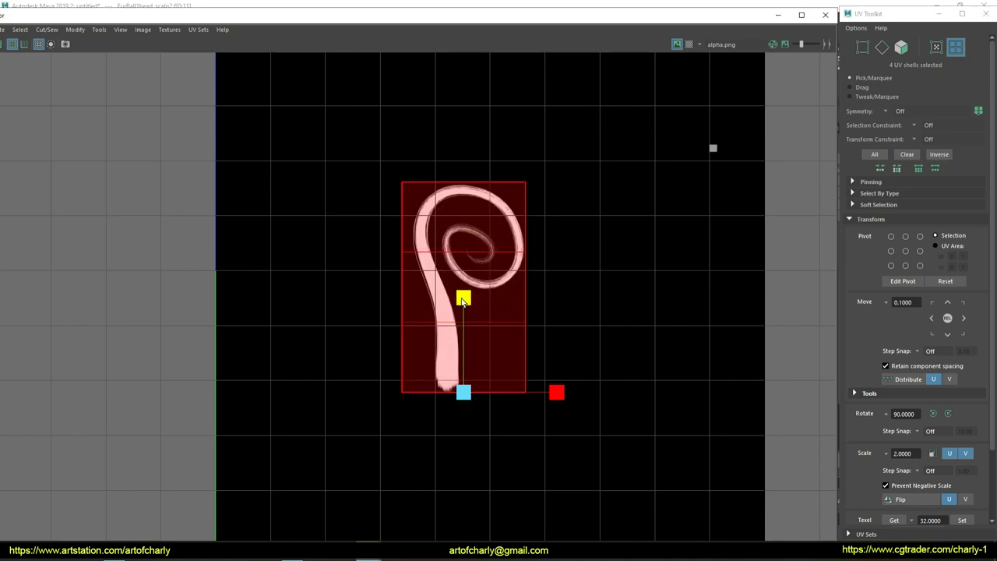
key(w)
click(568, 309)
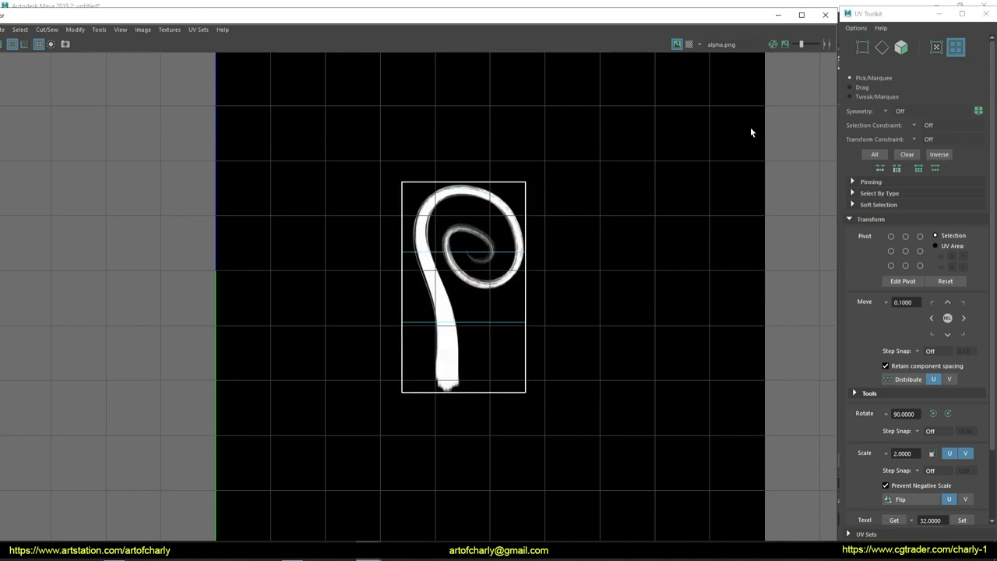
Step: Shorten the spiral UV shell slightly in V and review the curls on the head
scroll(448, 406, up, 2)
scroll(447, 406, up, 2)
click(485, 361)
scroll(394, 356, up, 2)
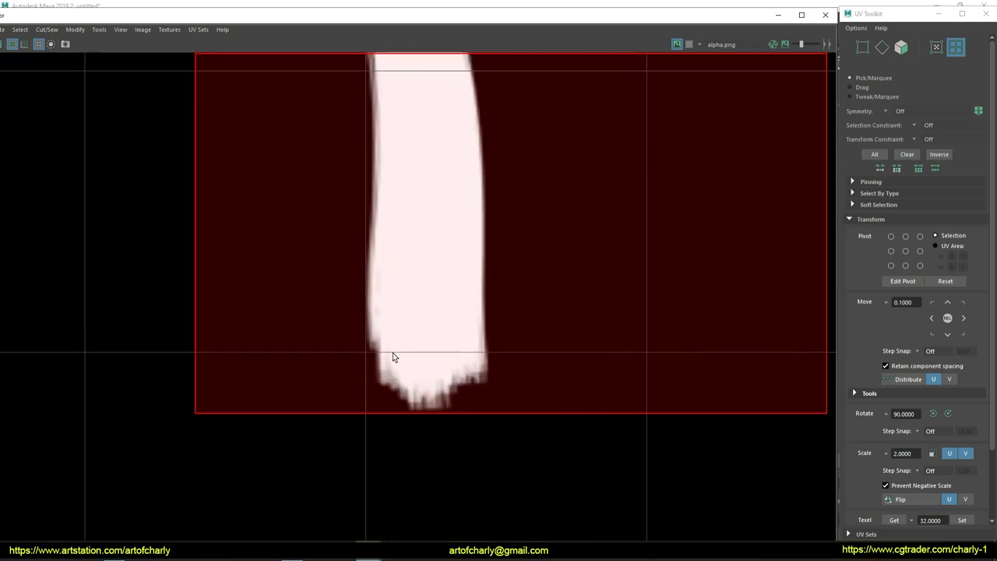
drag(514, 354, 512, 352)
scroll(474, 374, down, 3)
scroll(496, 335, down, 2)
scroll(496, 336, down, 1)
click(619, 262)
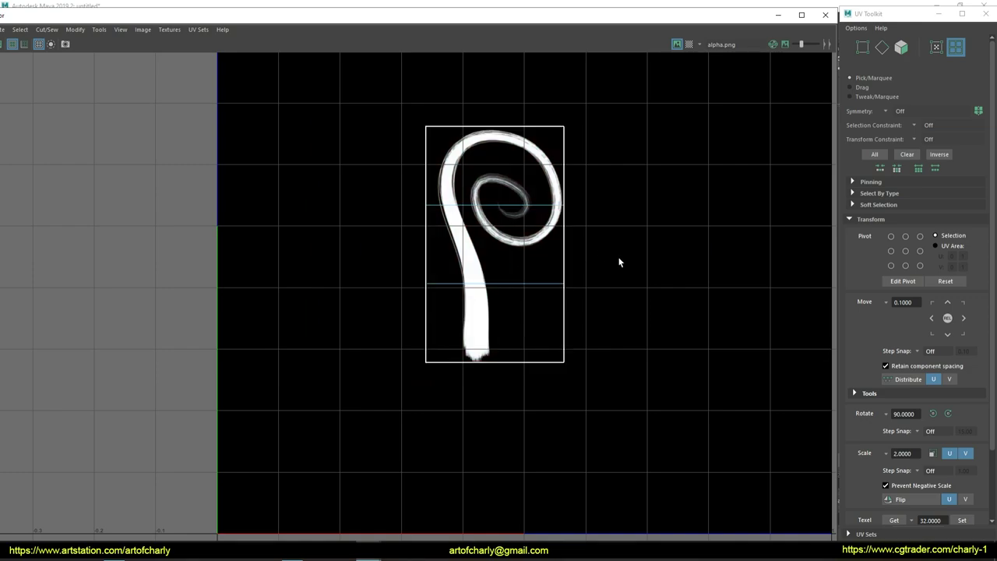
drag(382, 82, 436, 180)
scroll(525, 189, down, 2)
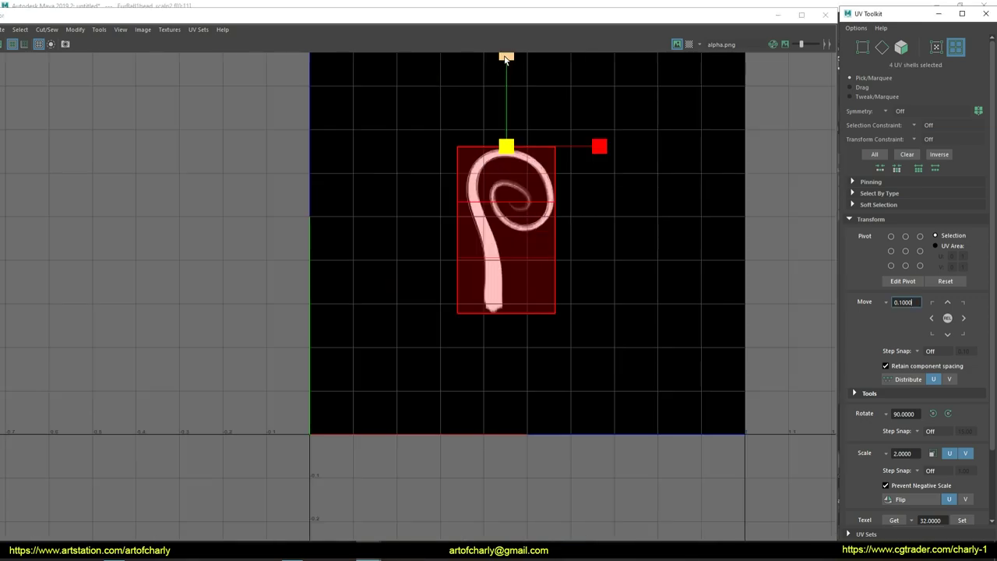
drag(505, 61, 507, 64)
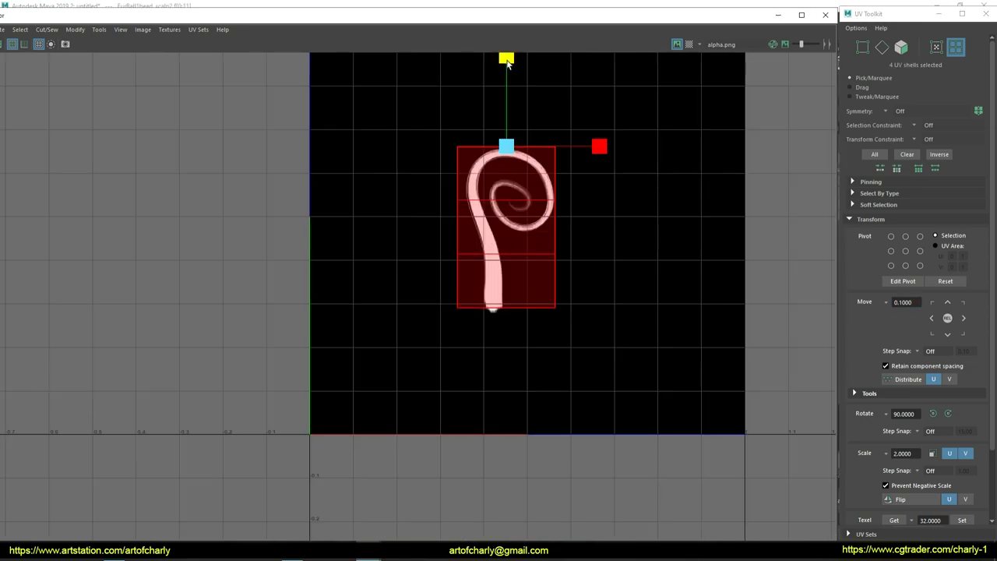
drag(506, 64, 510, 64)
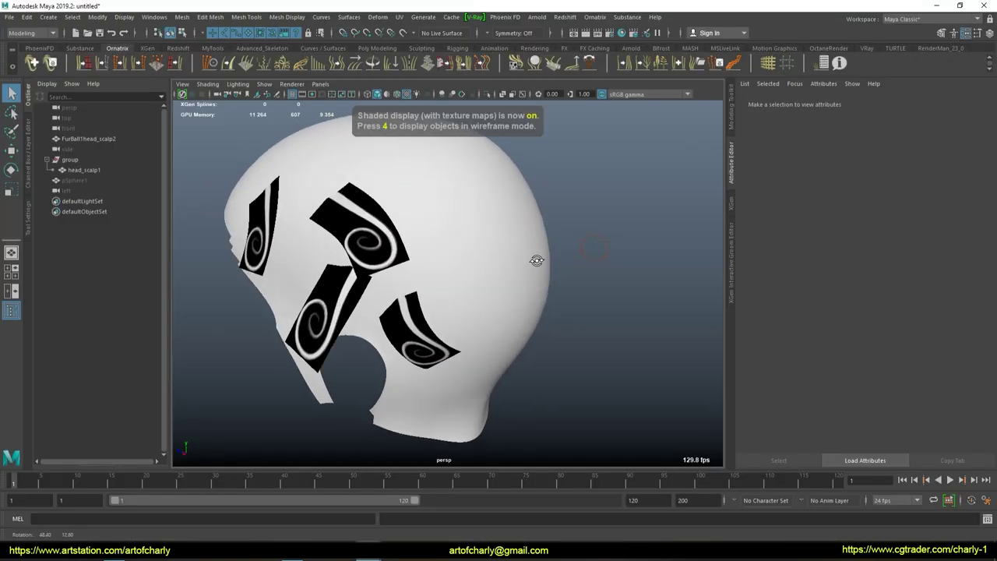
mouse_move(535, 258)
alt+mouse_down()
mouse_move(583, 252)
mouse_move(540, 244)
mouse_move(583, 242)
alt+mouse_up()
click(324, 193)
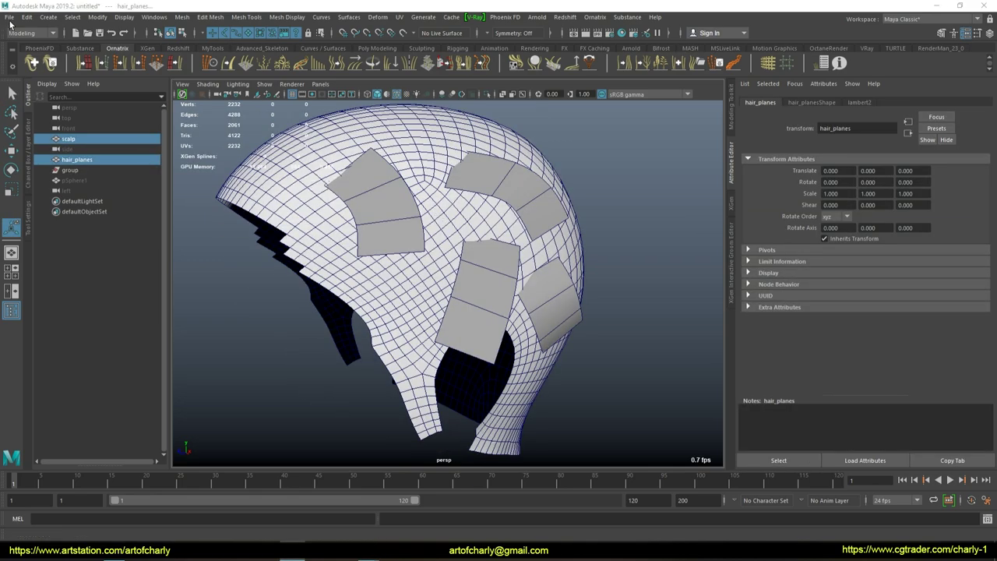
Step: Export the selected scalp and hair_planes using Export Selection in FBX export format
click(10, 17)
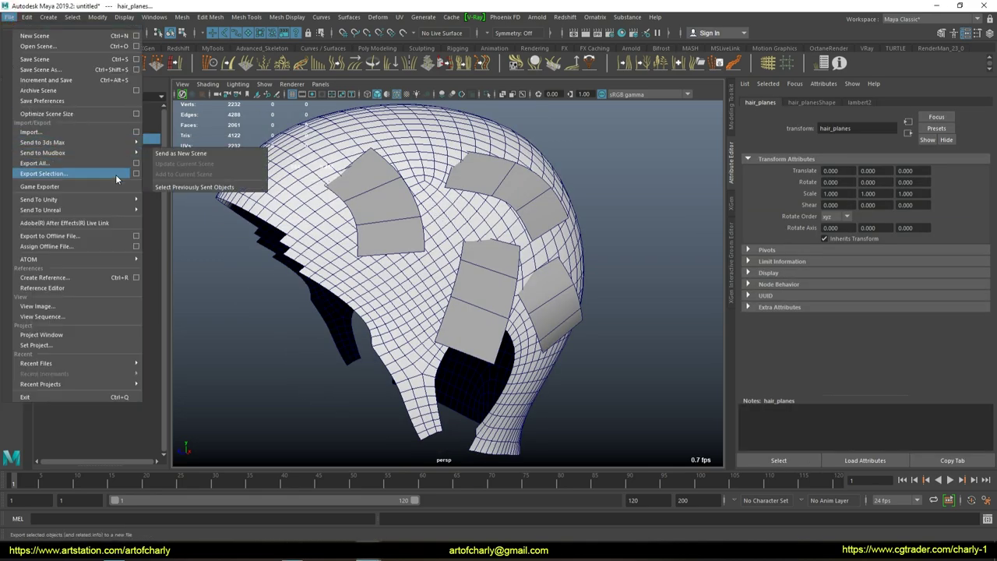
click(137, 174)
click(717, 194)
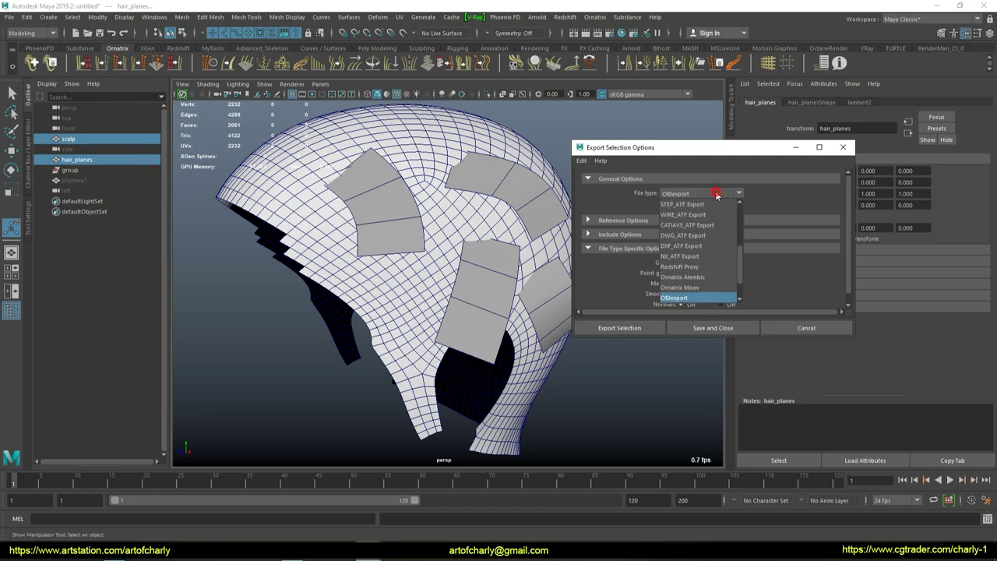
scroll(704, 257, down, 1)
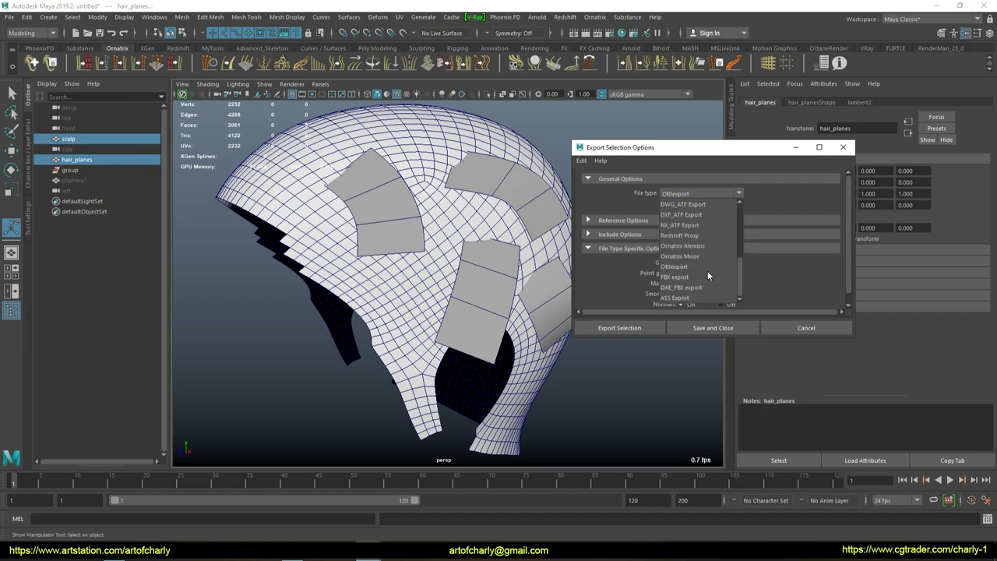
click(703, 277)
click(646, 325)
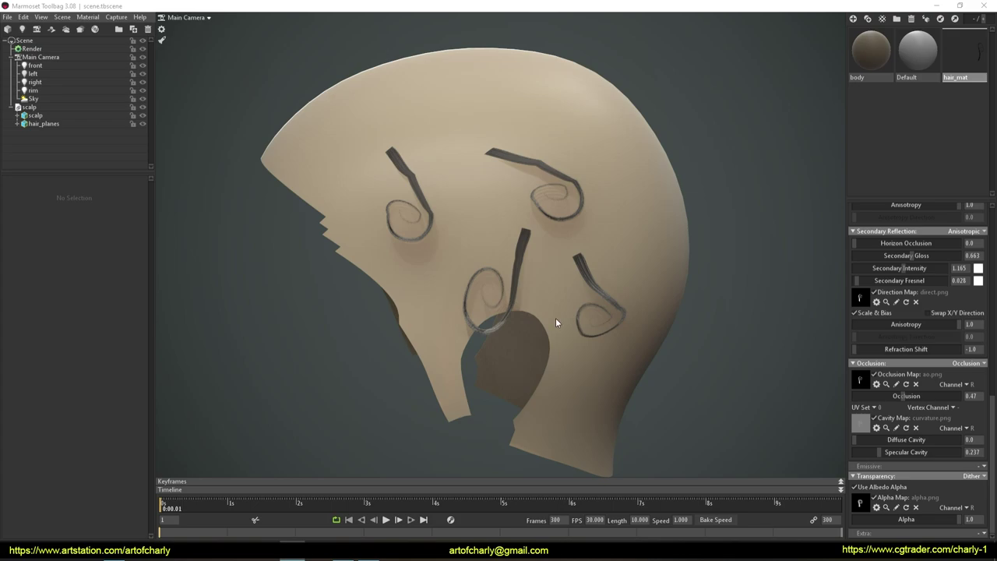
mouse_move(554, 249)
mouse_down()
mouse_move(533, 280)
mouse_move(575, 292)
mouse_move(432, 246)
mouse_move(538, 260)
mouse_move(616, 253)
mouse_move(592, 261)
mouse_move(350, 234)
mouse_up()
click(43, 123)
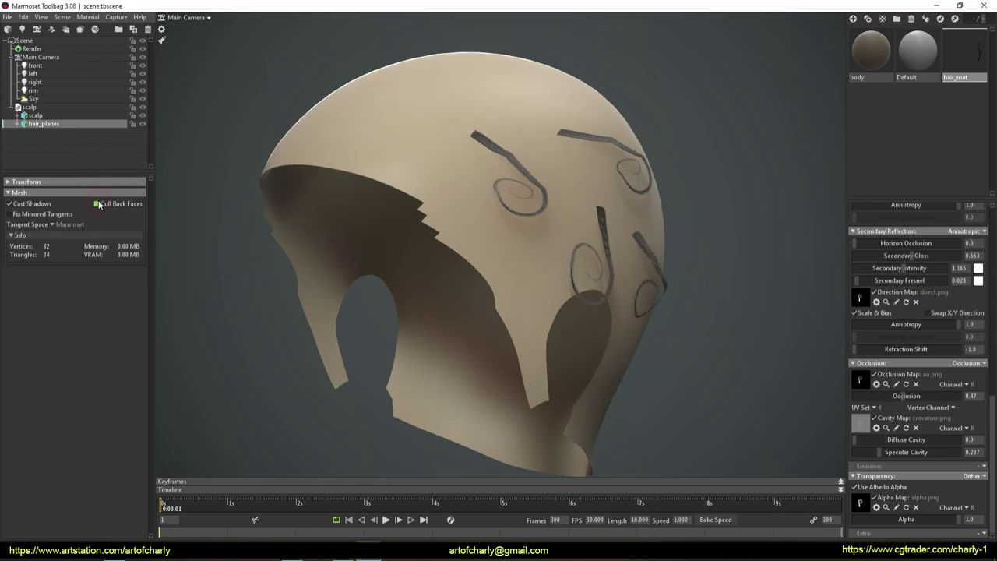
mouse_move(646, 224)
mouse_down()
mouse_move(496, 208)
mouse_move(484, 218)
mouse_move(514, 231)
mouse_move(651, 225)
mouse_move(685, 235)
mouse_move(498, 170)
mouse_move(493, 210)
mouse_move(419, 188)
mouse_up()
mouse_move(624, 293)
mouse_down()
mouse_move(507, 182)
mouse_move(579, 161)
mouse_move(511, 230)
mouse_move(508, 255)
mouse_up()
mouse_move(432, 184)
mouse_down()
mouse_move(507, 207)
mouse_move(546, 283)
mouse_up()
mouse_move(529, 179)
mouse_down()
mouse_move(584, 209)
mouse_move(555, 230)
mouse_move(516, 216)
mouse_move(552, 265)
mouse_up()
scroll(552, 266, down, 5)
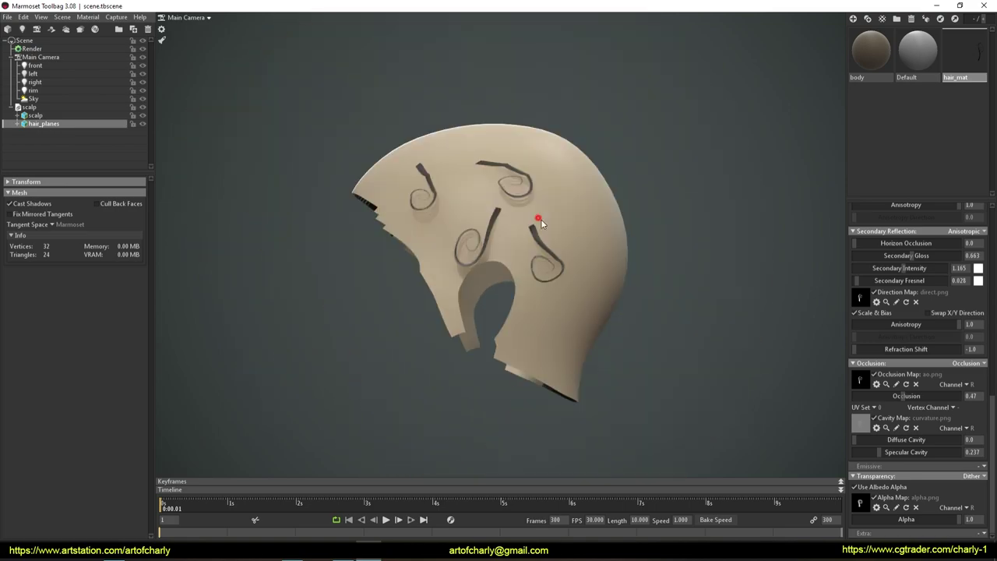
drag(537, 216, 563, 223)
mouse_move(476, 187)
mouse_down()
mouse_move(505, 159)
mouse_move(597, 227)
mouse_up()
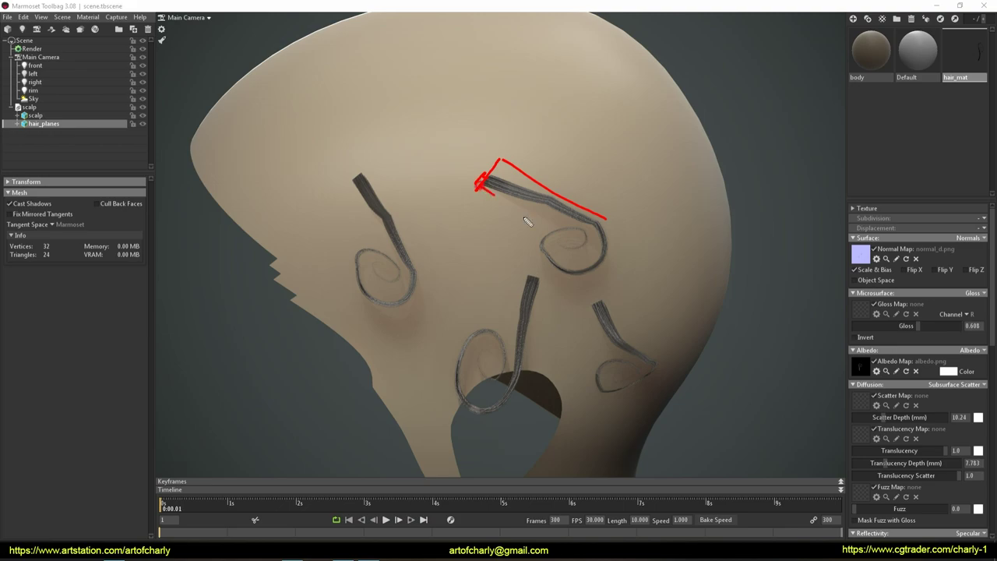
drag(345, 177, 351, 276)
drag(348, 172, 406, 206)
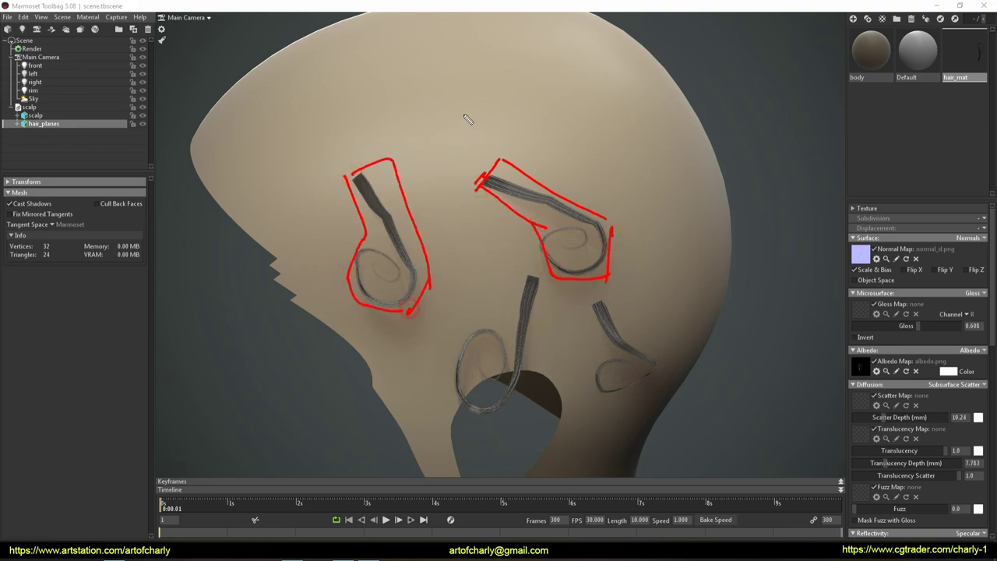
drag(464, 168, 482, 243)
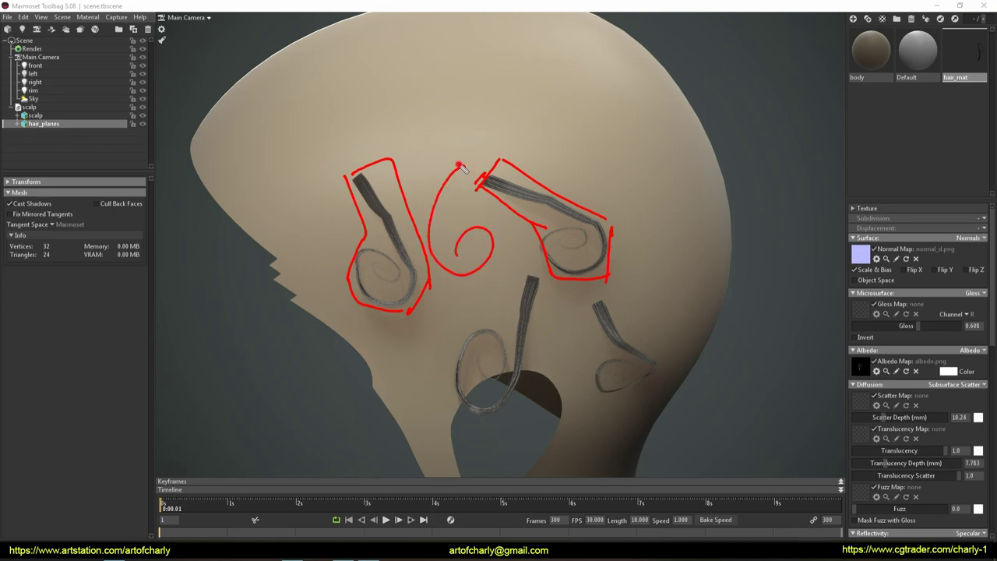
drag(462, 168, 468, 260)
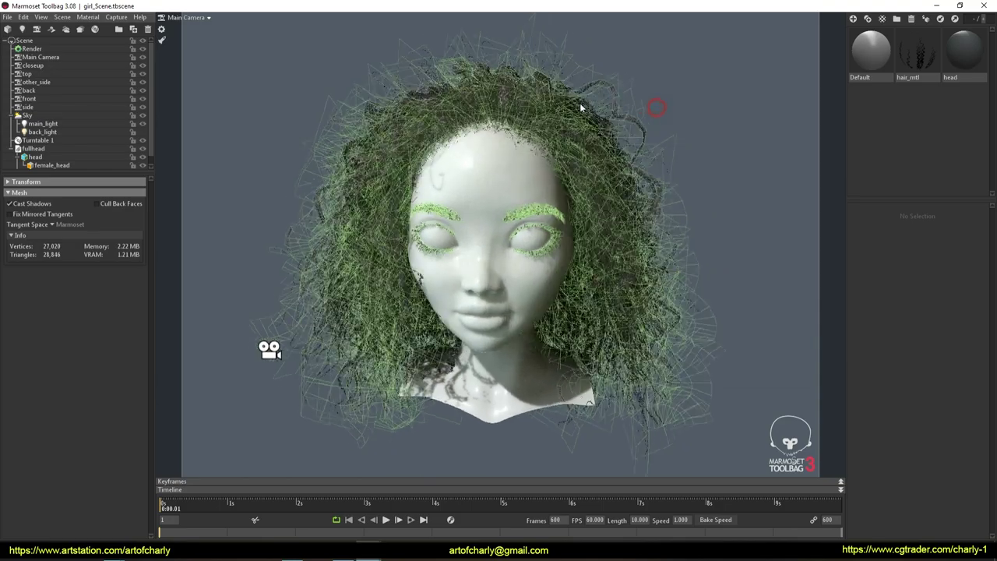
Step: Orbit around the curly-haired head to view it from the back, sides and front
mouse_move(530, 182)
mouse_down()
mouse_move(678, 223)
mouse_move(632, 217)
mouse_move(629, 235)
mouse_move(572, 261)
mouse_move(674, 255)
mouse_up()
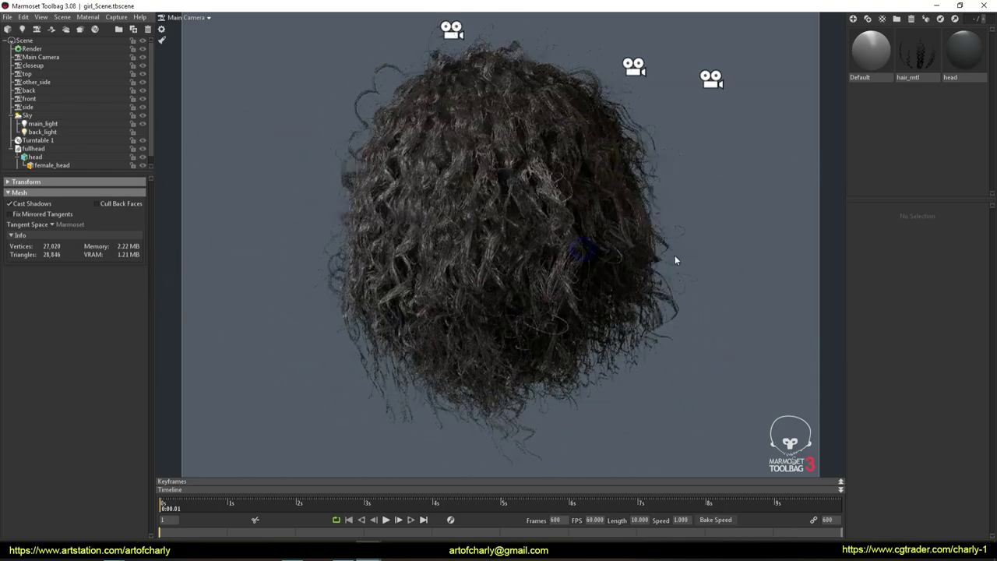
scroll(675, 255, up, 5)
scroll(615, 261, down, 3)
mouse_move(627, 310)
mouse_down()
mouse_move(707, 285)
mouse_move(658, 308)
mouse_move(687, 310)
mouse_move(630, 285)
mouse_move(707, 309)
mouse_move(678, 262)
mouse_move(473, 260)
mouse_move(474, 274)
mouse_move(580, 302)
mouse_move(521, 245)
mouse_move(566, 243)
mouse_up()
scroll(679, 263, down, 3)
mouse_move(616, 298)
mouse_down()
mouse_move(741, 237)
mouse_move(619, 289)
mouse_move(629, 317)
mouse_move(525, 322)
mouse_move(657, 338)
mouse_up()
mouse_move(529, 345)
mouse_down()
mouse_move(588, 346)
mouse_move(522, 346)
mouse_move(507, 316)
mouse_move(521, 326)
mouse_move(454, 316)
mouse_move(525, 300)
mouse_move(500, 322)
mouse_up()
right_drag(500, 322, 687, 129)
Step: Select and frame the hair, then inspect the hair_mtl material settings
click(696, 131)
key(f)
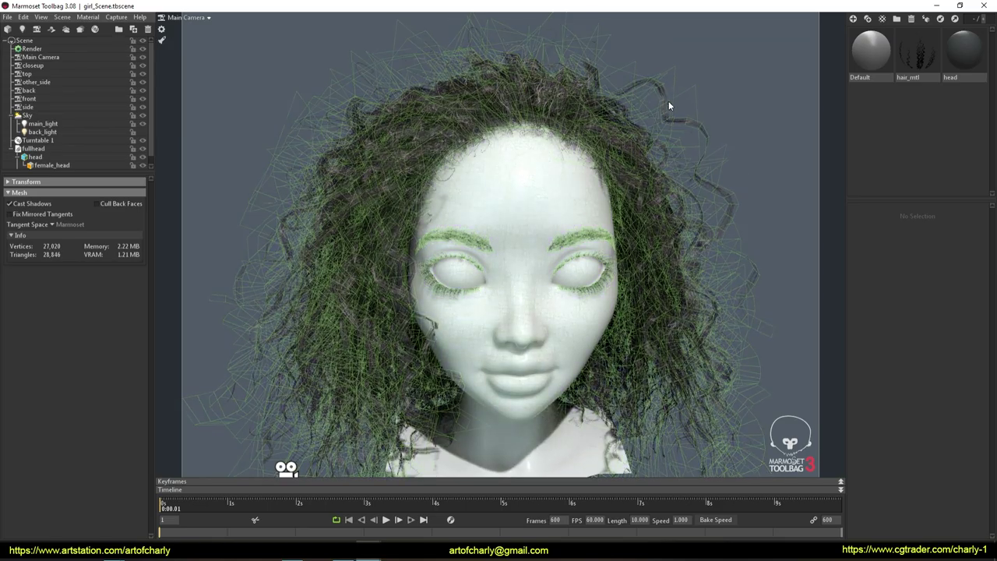
key(ctrl+2)
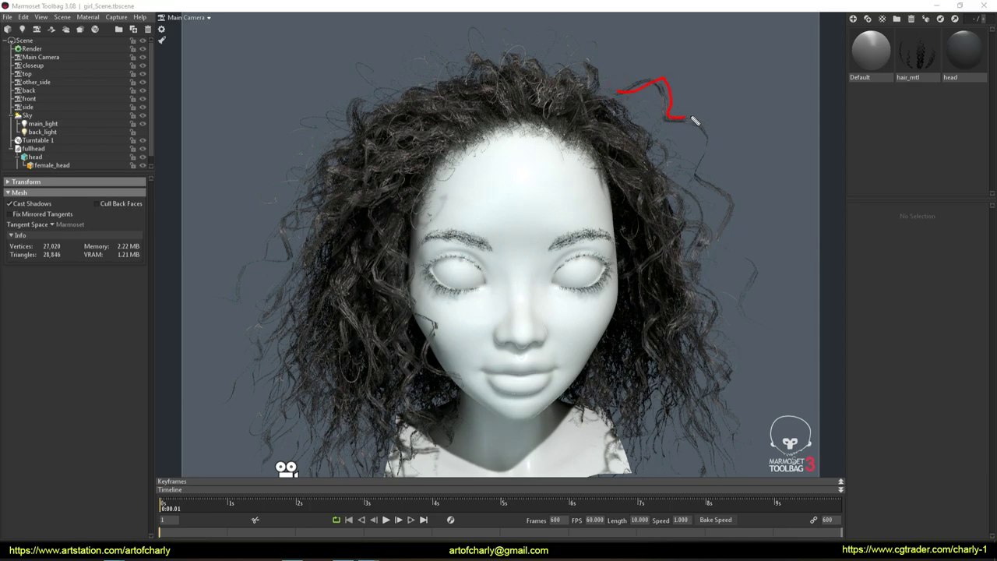
key(Escape)
drag(668, 104, 656, 136)
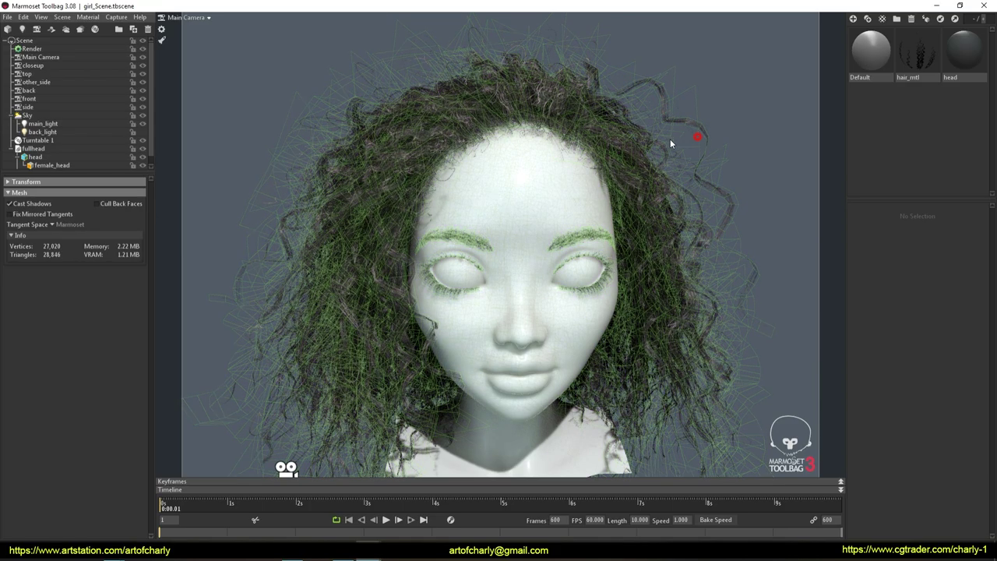
click(656, 136)
scroll(656, 136, down, 5)
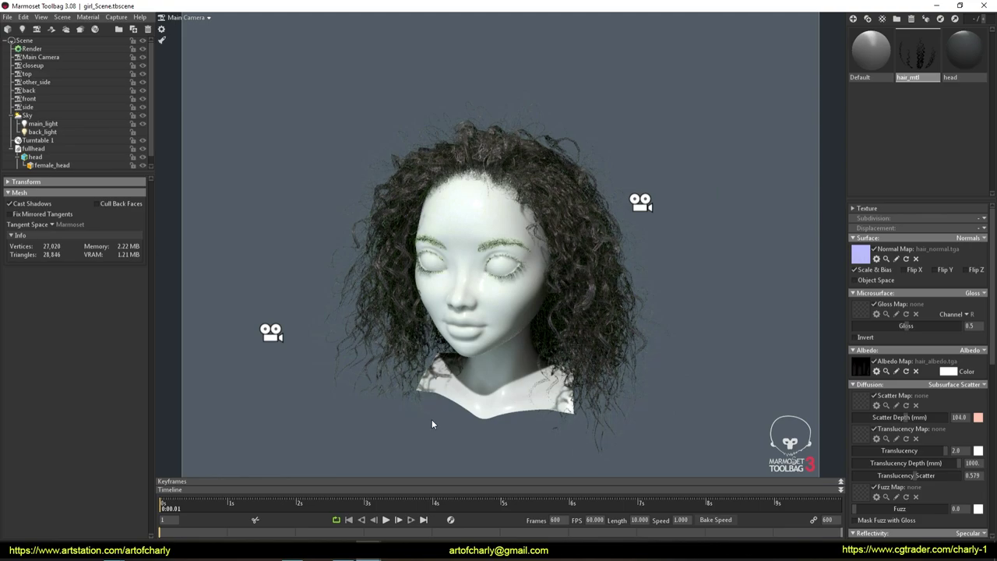
scroll(736, 239, up, 5)
scroll(692, 208, down, 3)
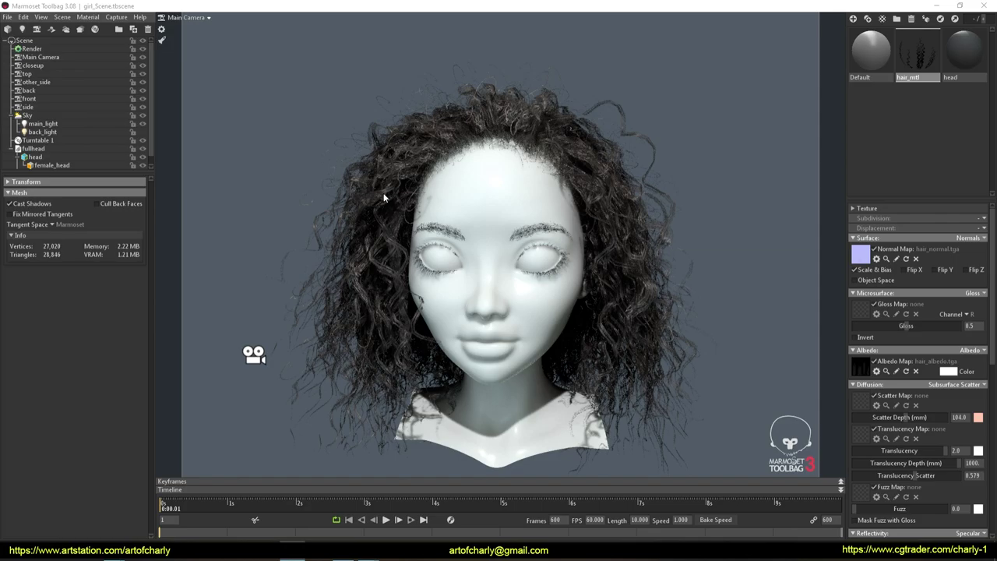
drag(600, 150, 658, 106)
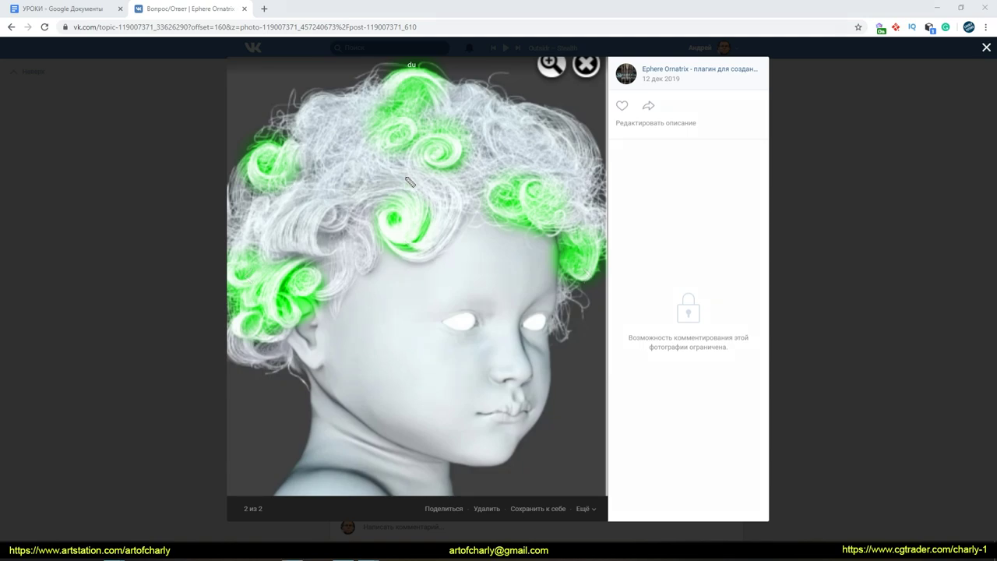
drag(405, 176, 387, 234)
drag(423, 169, 448, 156)
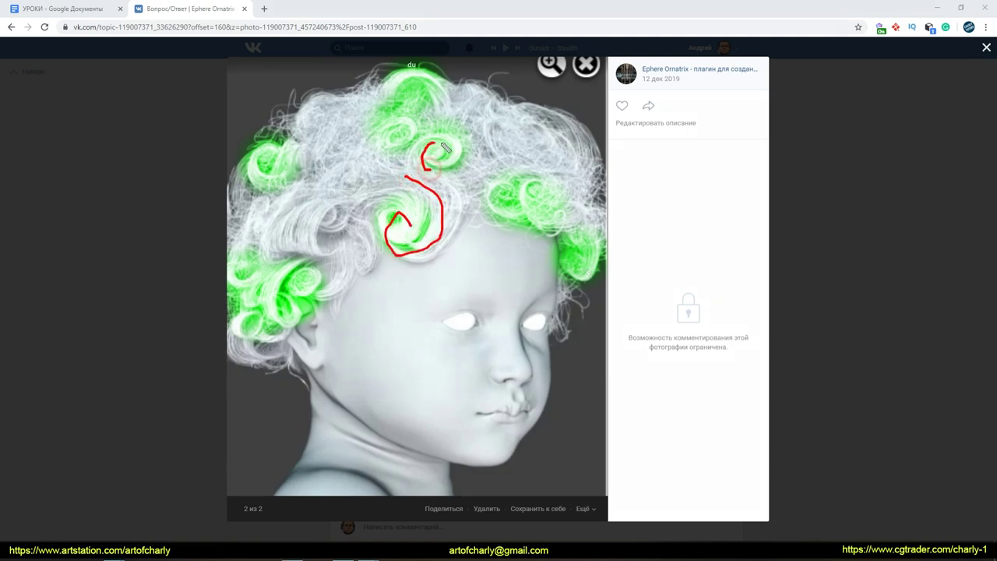
drag(381, 147, 408, 141)
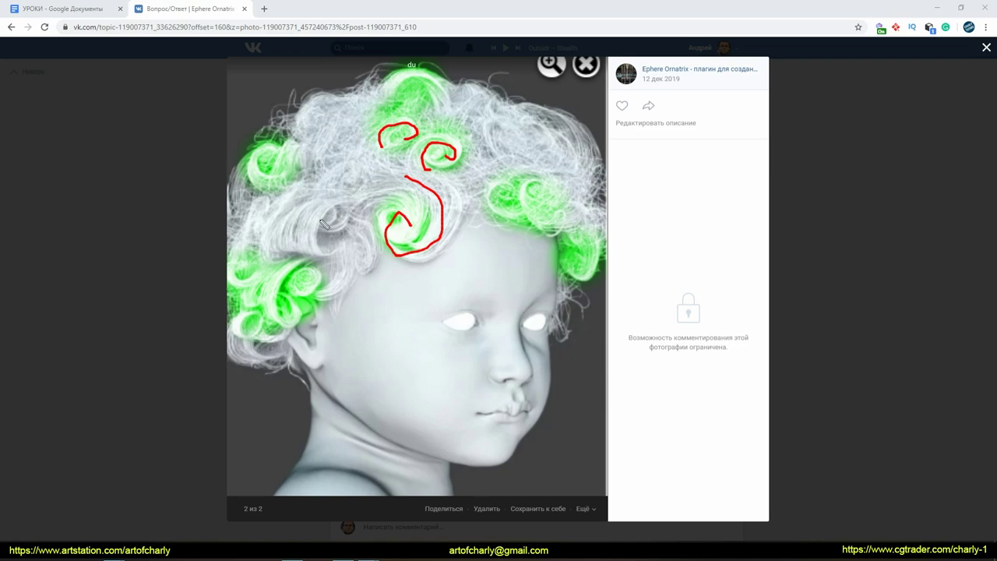
drag(259, 173, 309, 171)
drag(306, 261, 290, 308)
drag(299, 273, 308, 294)
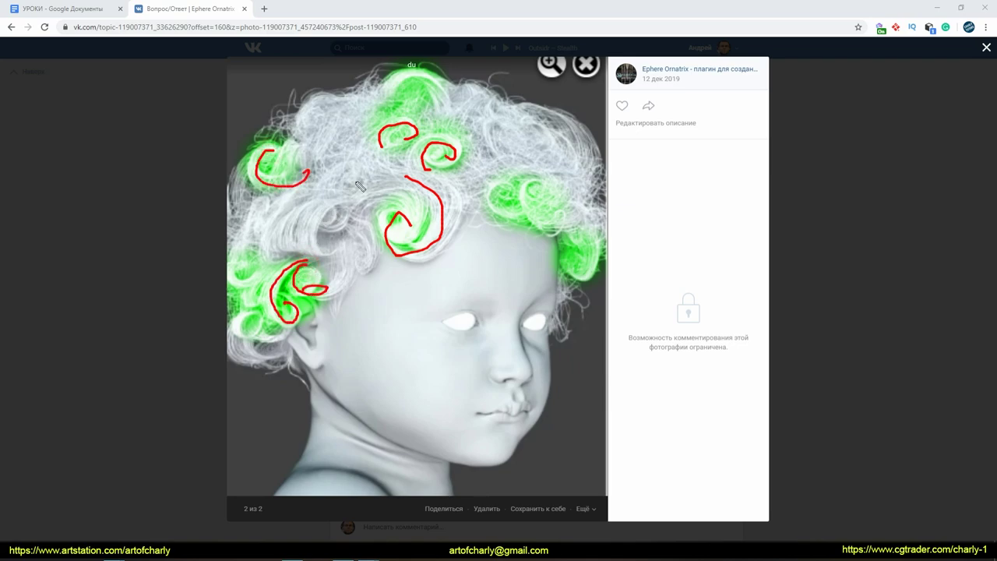
drag(507, 189, 512, 227)
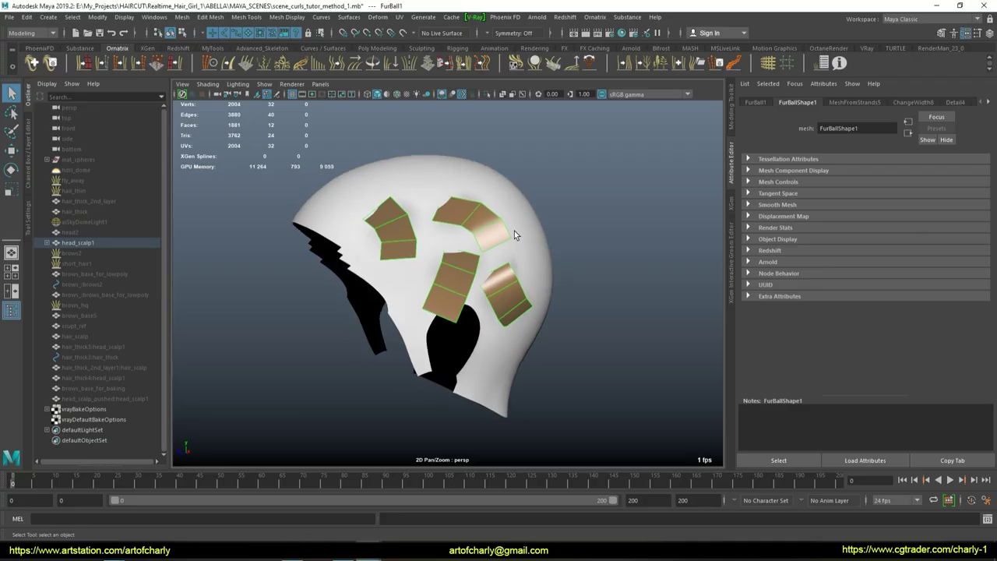
Step: Disable MeshFromStrands5 and view the bare guides at the BakedGuides11 stage
click(822, 64)
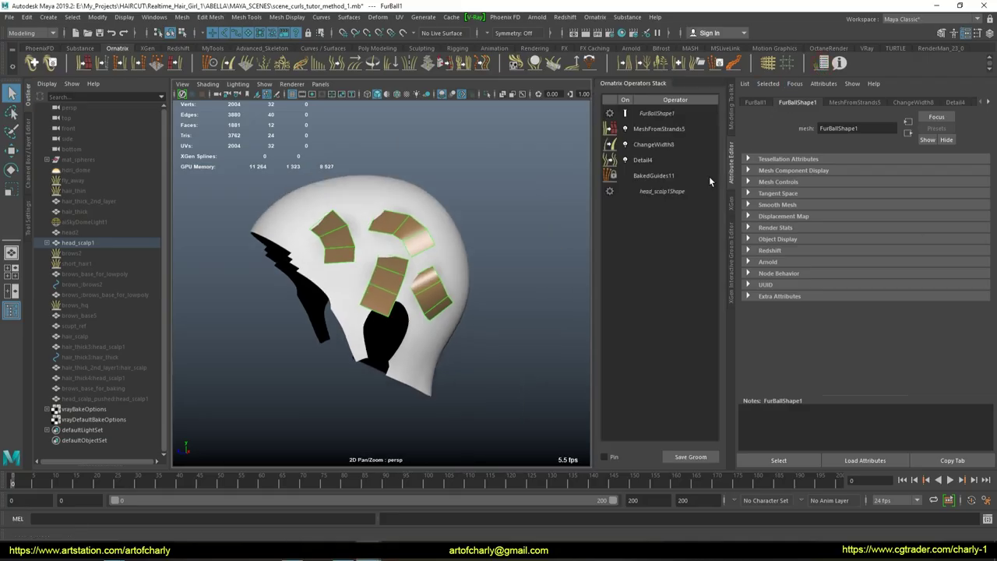
click(656, 129)
click(652, 144)
click(645, 159)
click(626, 130)
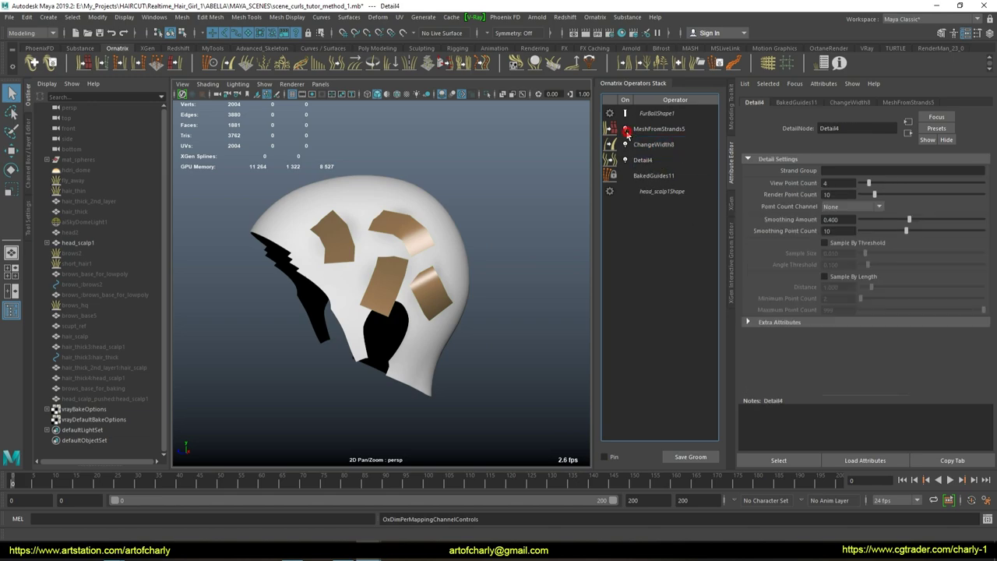
click(653, 175)
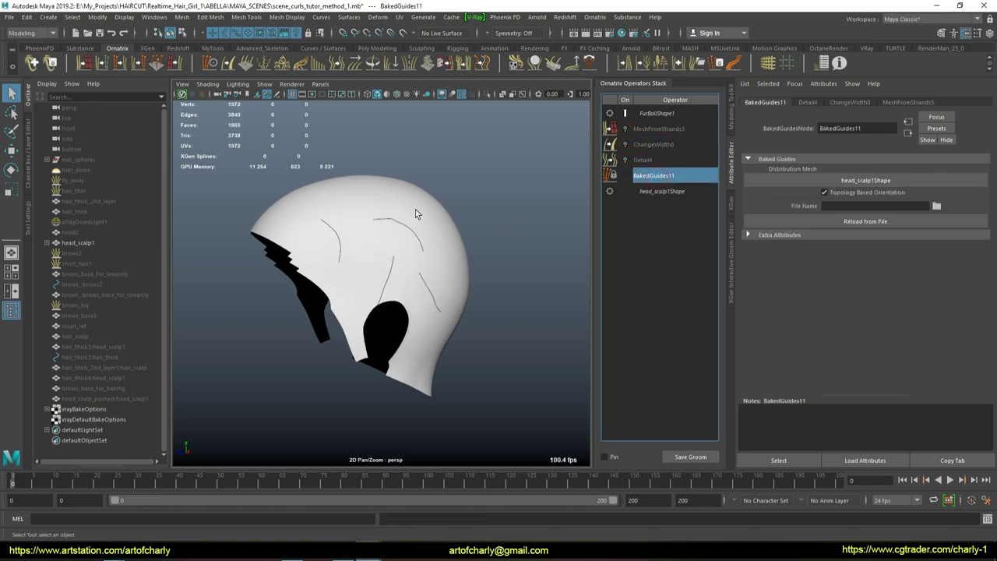
Step: Add an Edit Guides operator and brush the red guide into a spiral loop
click(212, 64)
alt+drag(426, 270, 475, 257)
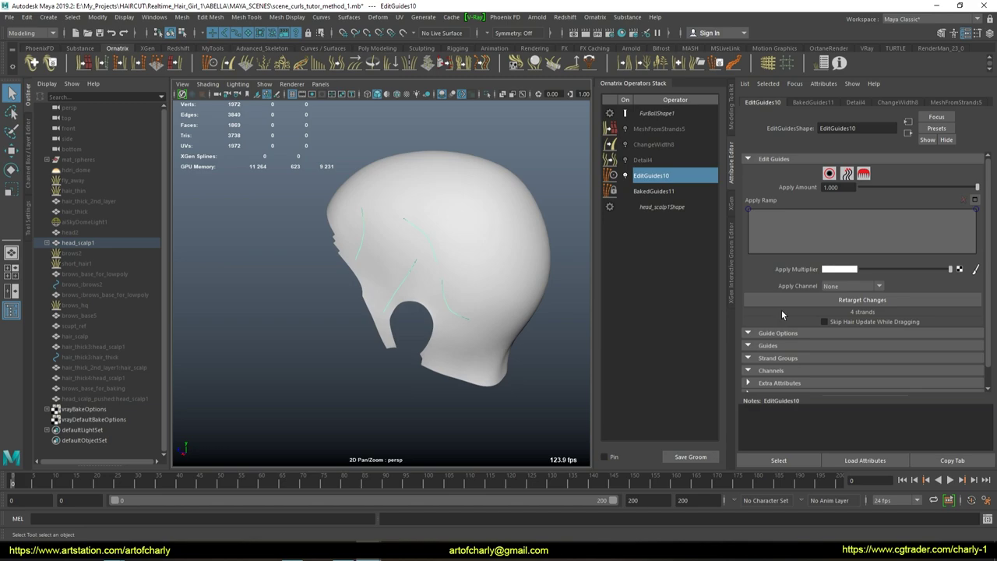
click(808, 348)
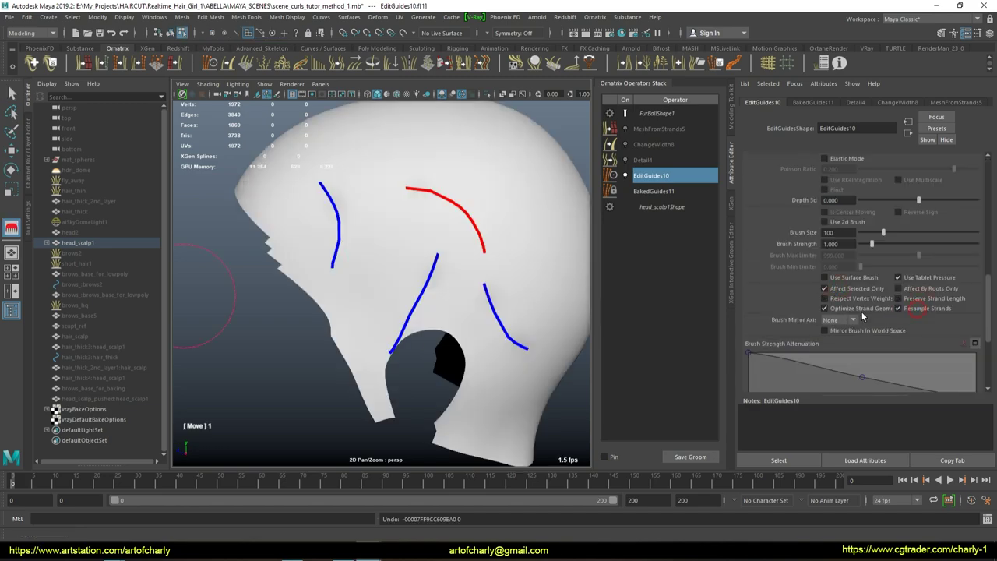
mouse_move(483, 249)
mouse_down()
mouse_move(478, 300)
mouse_move(389, 312)
mouse_move(411, 289)
mouse_move(404, 230)
mouse_move(447, 240)
mouse_up()
drag(423, 246, 516, 289)
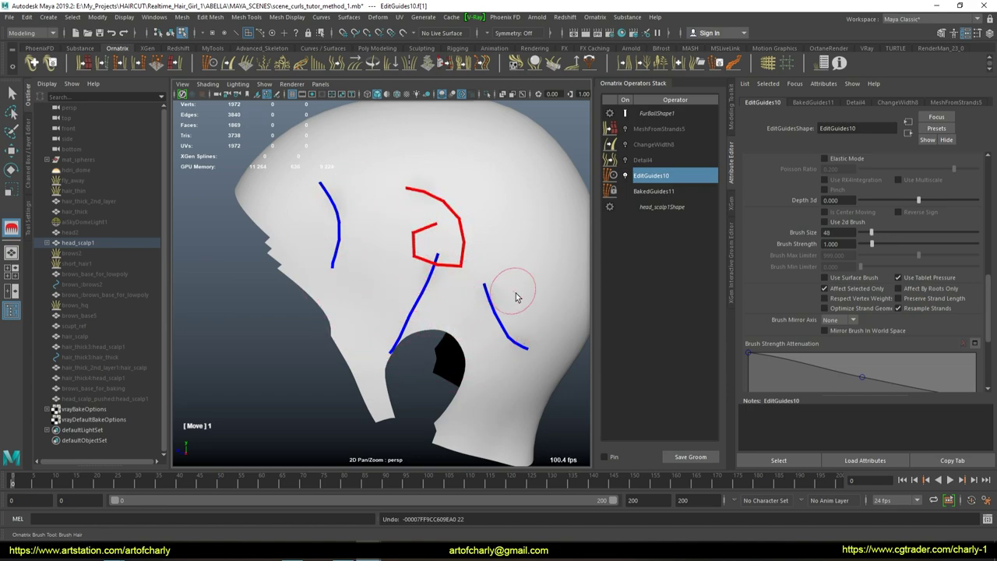
scroll(831, 206, up, 3)
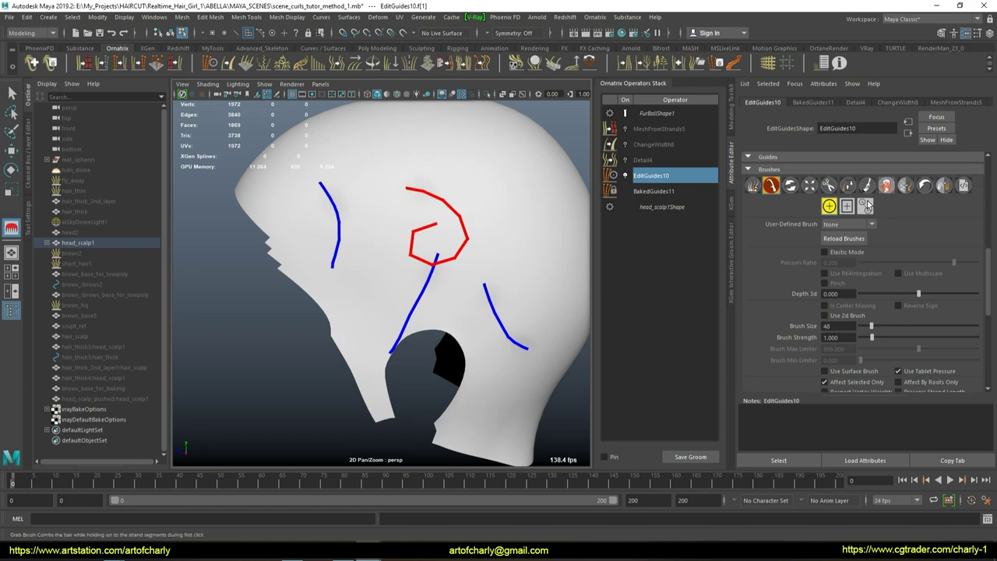
scroll(831, 206, up, 3)
scroll(830, 205, up, 3)
Step: Bend the right-hand guide into a loop and the diagonal guide into an S-shape
click(829, 173)
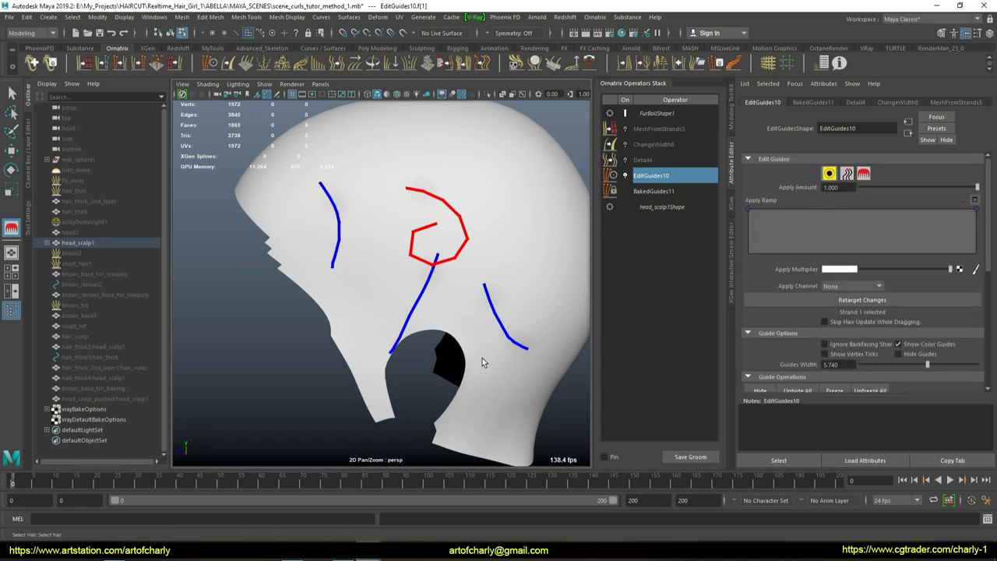
click(511, 318)
click(866, 175)
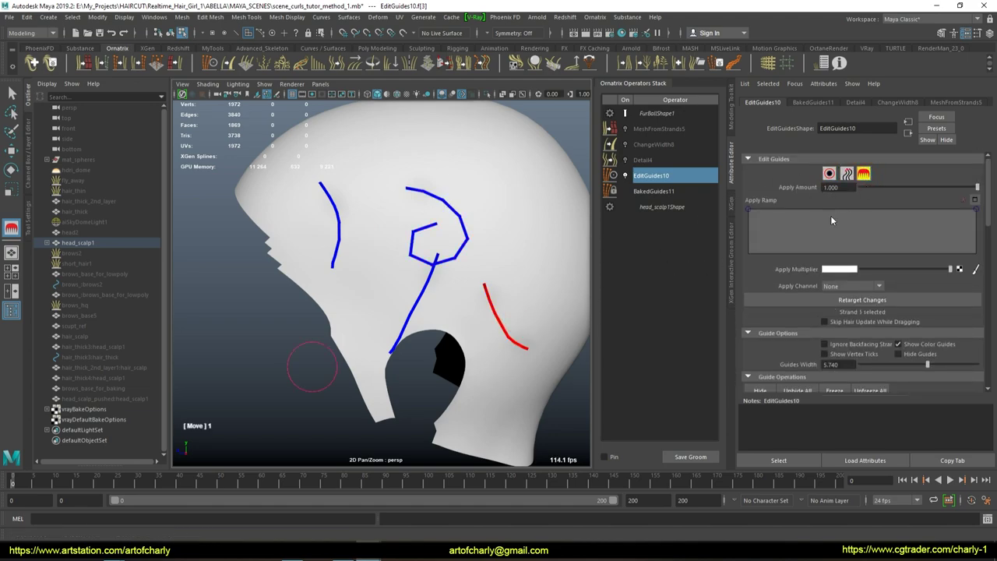
drag(566, 288, 514, 308)
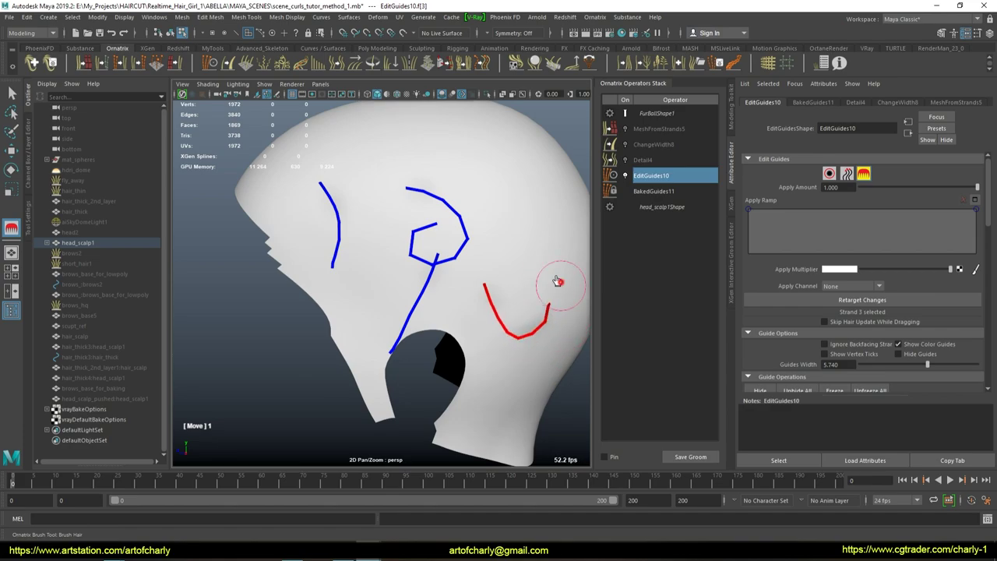
click(828, 174)
click(413, 307)
click(862, 173)
mouse_move(410, 304)
mouse_down()
mouse_move(447, 311)
mouse_move(435, 341)
mouse_up()
Step: Curl the left guide into a hook and turn the Detail4 operator back on
click(828, 174)
alt+drag(436, 257, 469, 251)
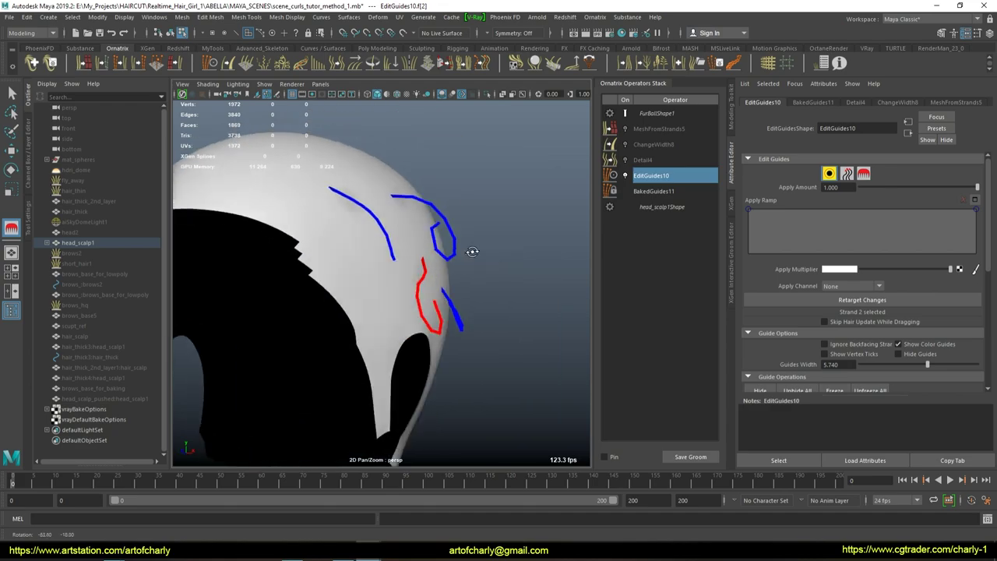
click(337, 226)
click(863, 173)
mouse_move(271, 282)
mouse_down()
mouse_move(282, 201)
mouse_move(318, 223)
mouse_up()
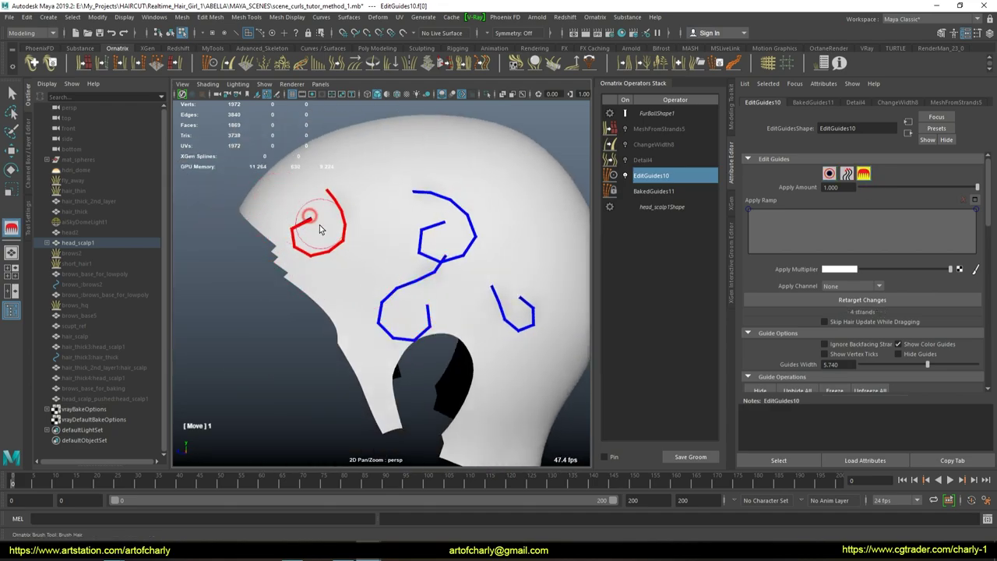
click(661, 161)
click(625, 159)
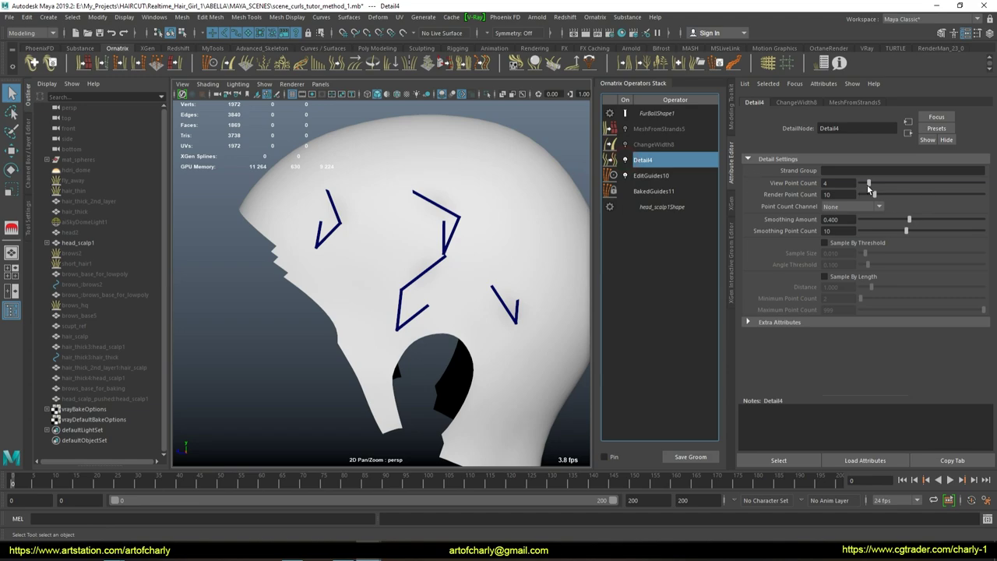
Step: Drag Detail4's View Point Count up through 20 to 27 for smooth rounded curls
drag(867, 184, 944, 181)
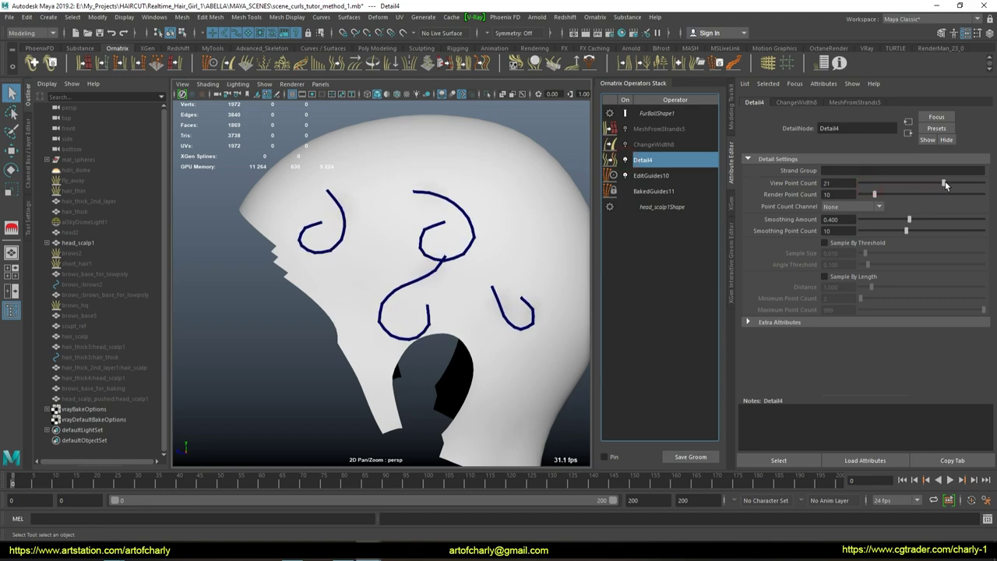
mouse_move(945, 181)
mouse_down()
mouse_move(913, 167)
mouse_move(954, 168)
mouse_move(956, 182)
mouse_up()
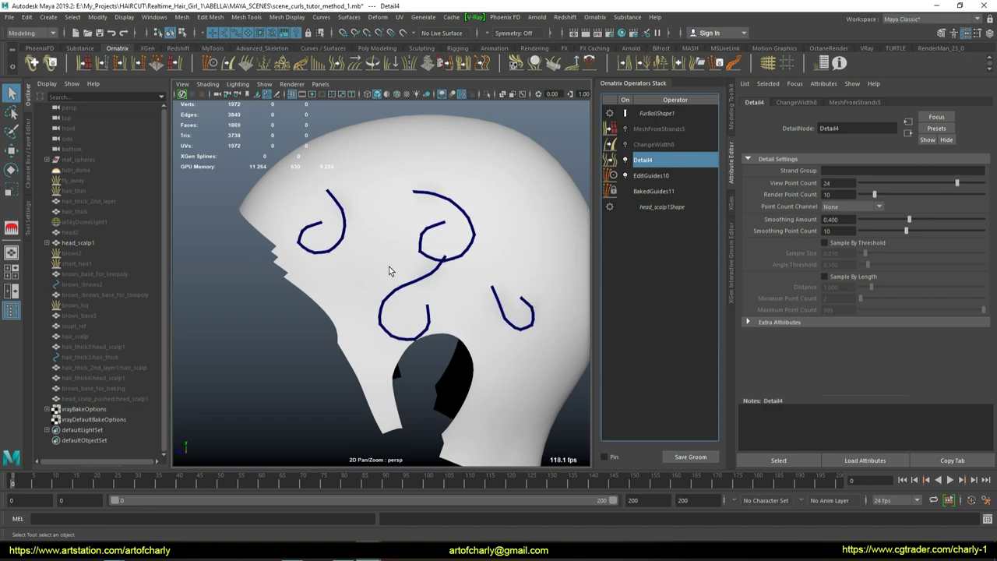
mouse_move(433, 303)
alt+mouse_down()
mouse_move(429, 285)
mouse_move(330, 249)
mouse_move(424, 291)
alt+mouse_up()
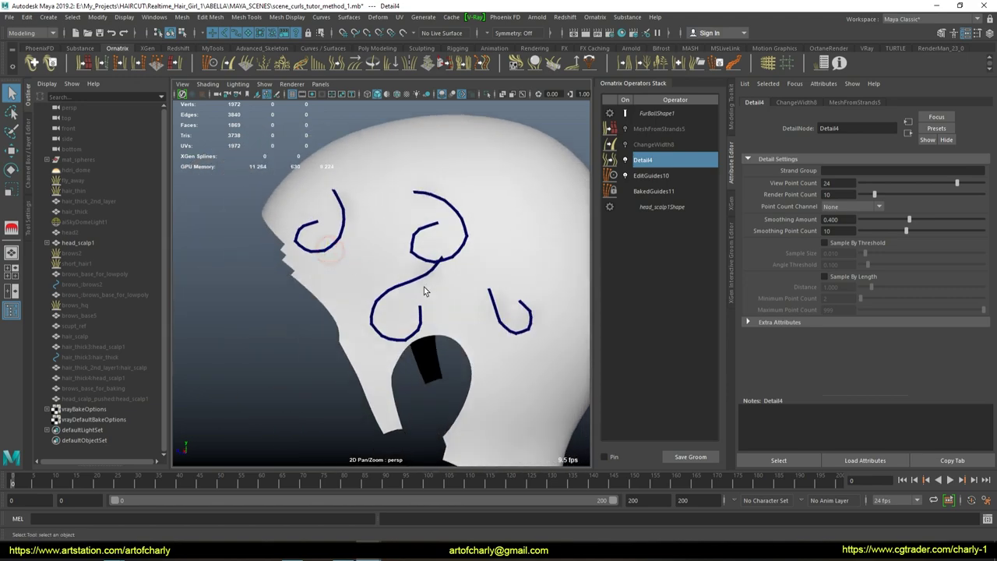
drag(956, 183, 970, 190)
Step: Re-enable the ChangeWidth8 and MeshFromStrands5 operators in the stack
click(652, 144)
click(624, 144)
click(624, 128)
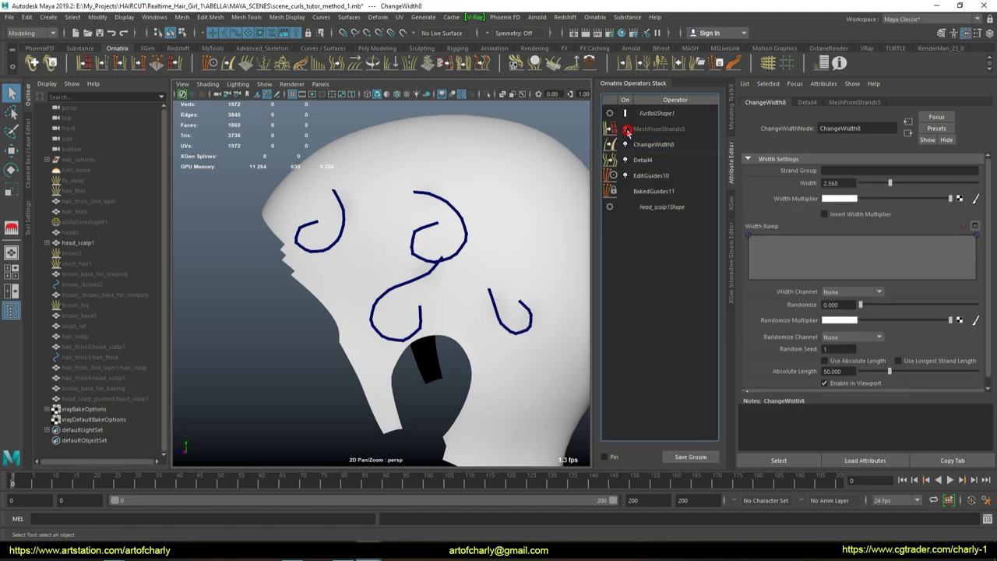
click(651, 130)
Step: Lower ChangeWidth8's Width to about 0.942 and select the curly hair card mesh
click(654, 144)
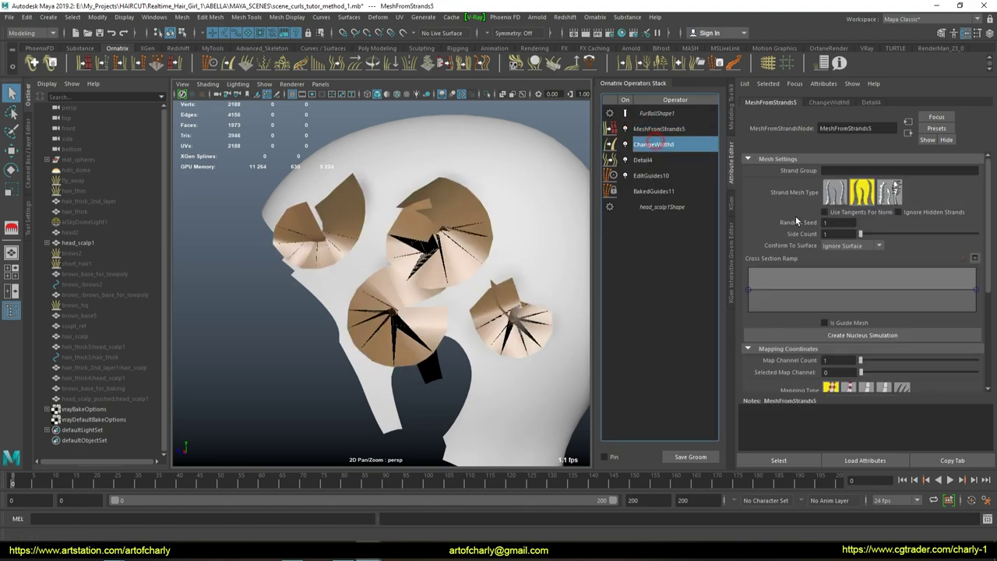
drag(888, 183, 870, 182)
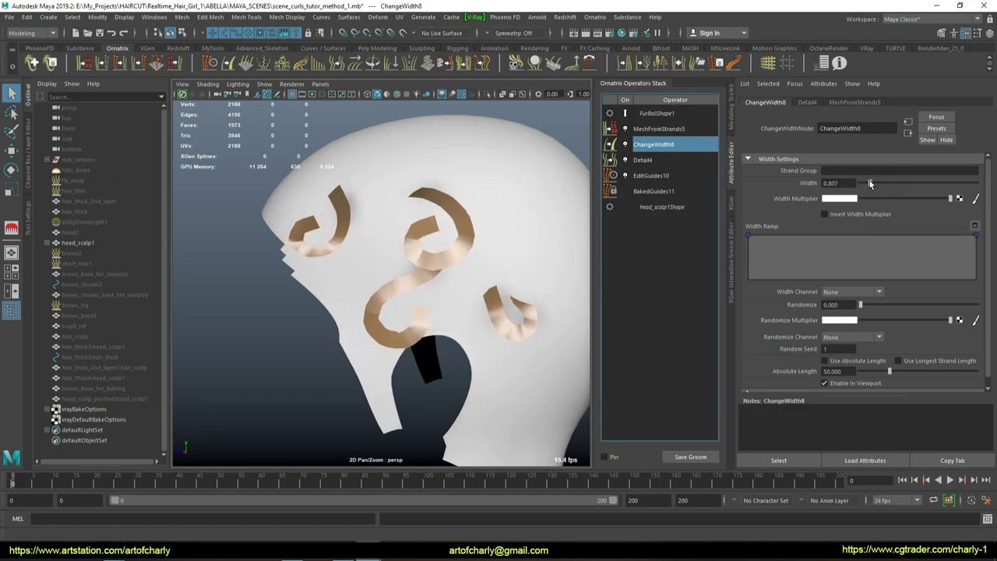
alt+drag(345, 301, 488, 333)
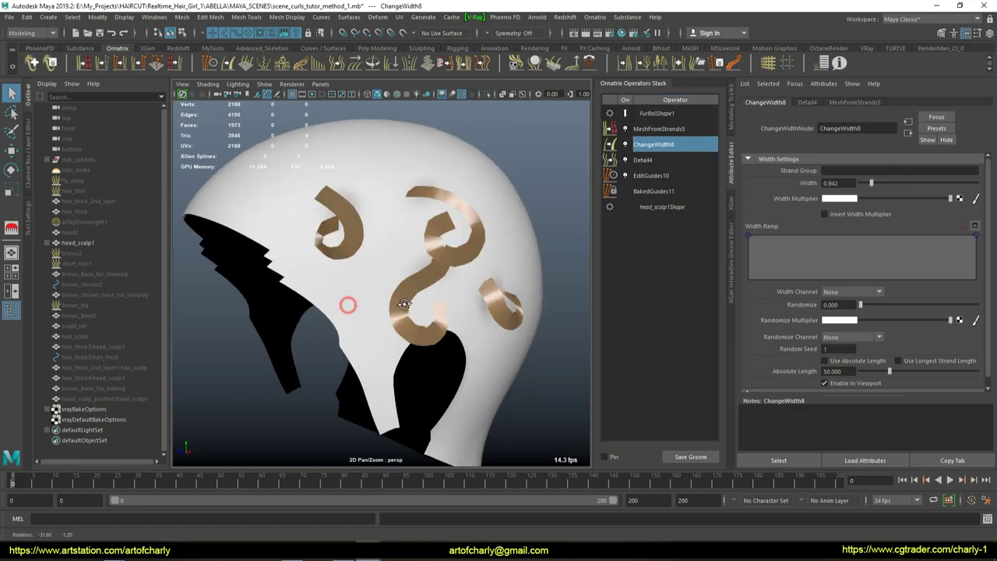
scroll(412, 296, up, 3)
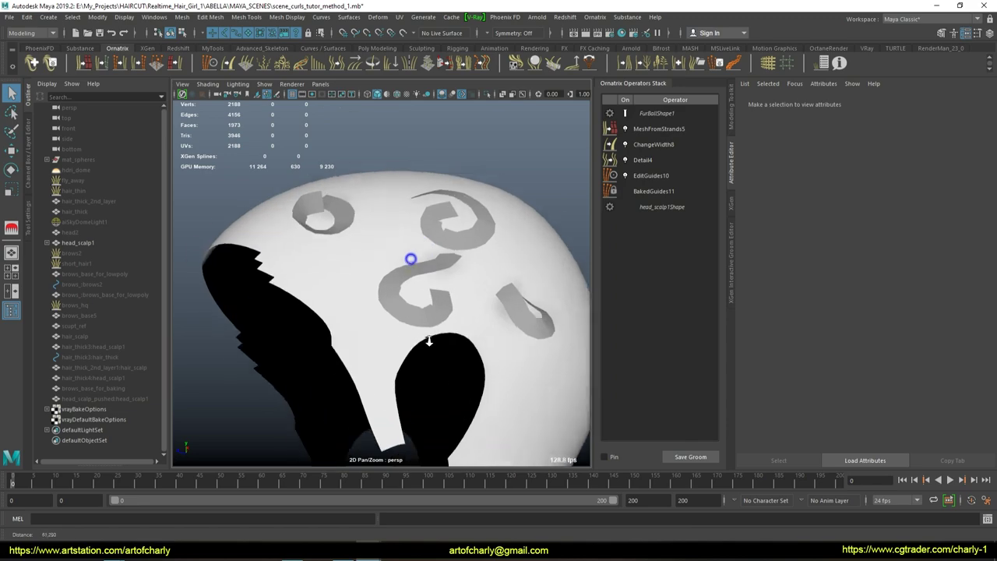
scroll(405, 311, up, 3)
scroll(421, 312, up, 3)
scroll(459, 293, up, 2)
click(458, 292)
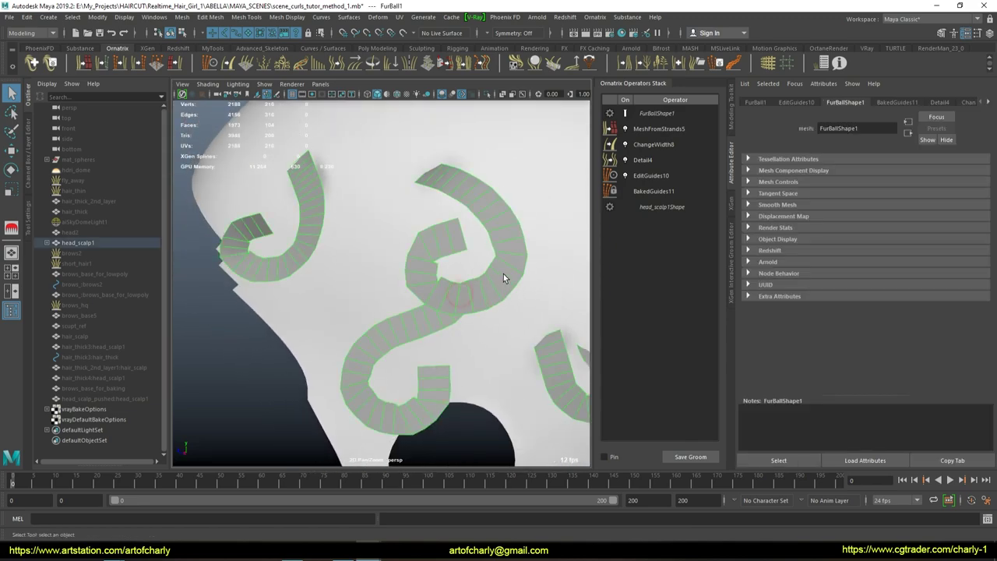
middle_drag(508, 273, 475, 256)
right_drag(479, 329, 483, 191)
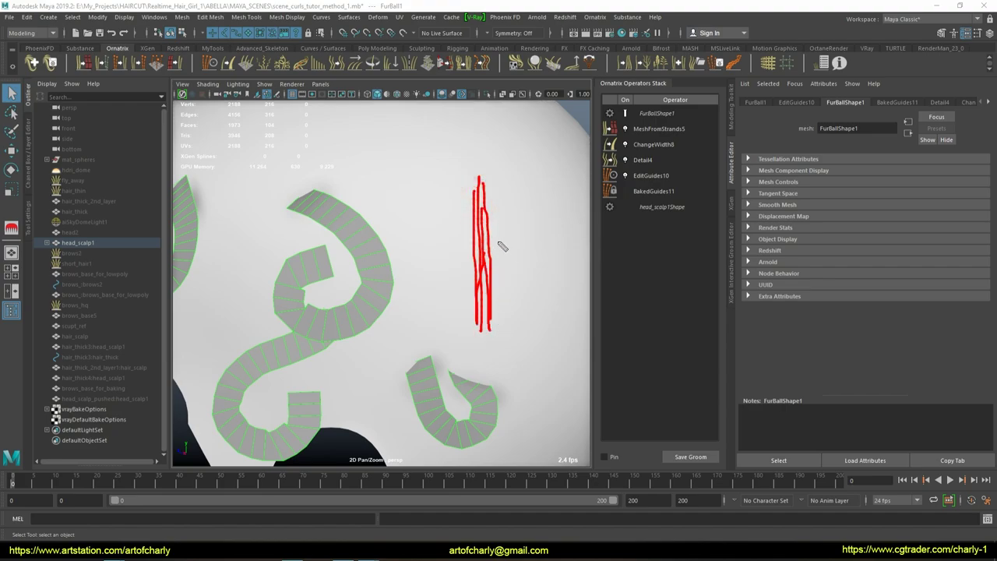
drag(300, 205, 316, 267)
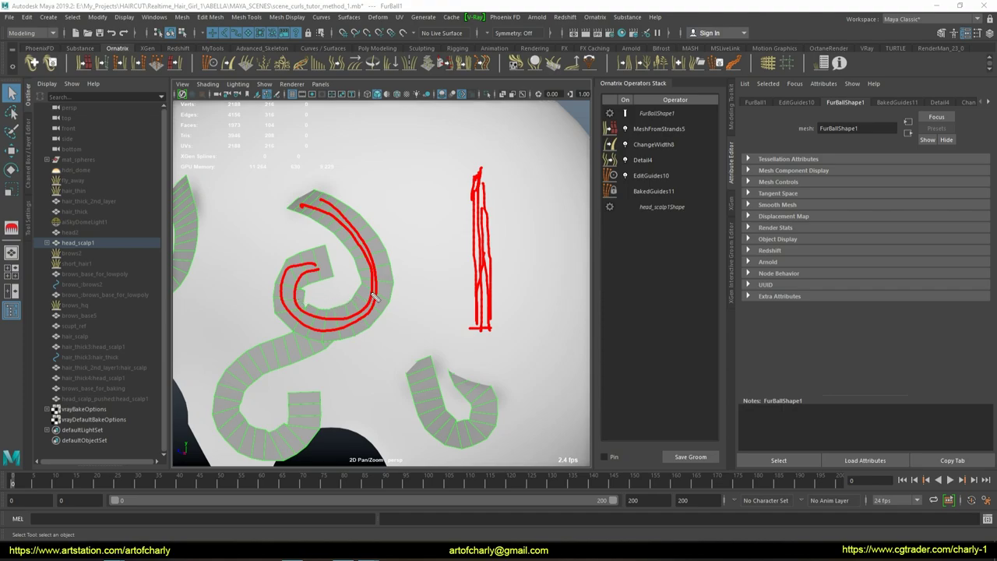
mouse_move(413, 307)
alt+mouse_down()
mouse_move(385, 265)
mouse_move(454, 221)
mouse_move(492, 260)
alt+mouse_up()
click(653, 144)
Step: Set the hair strip's ChangeWidth8 Width to 1.704 and select the strip
drag(876, 184, 879, 182)
alt+drag(413, 298, 361, 281)
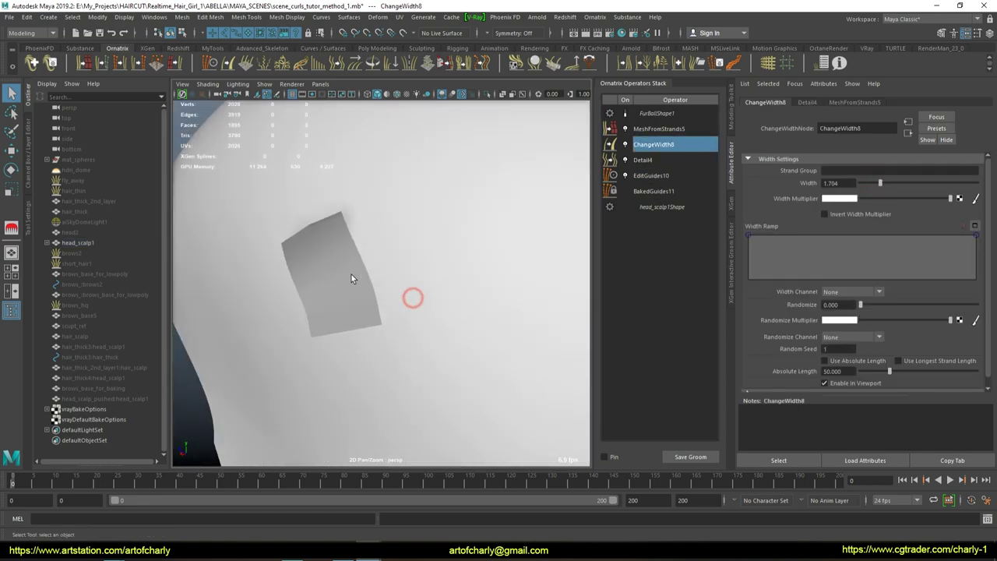
alt+drag(306, 244, 329, 242)
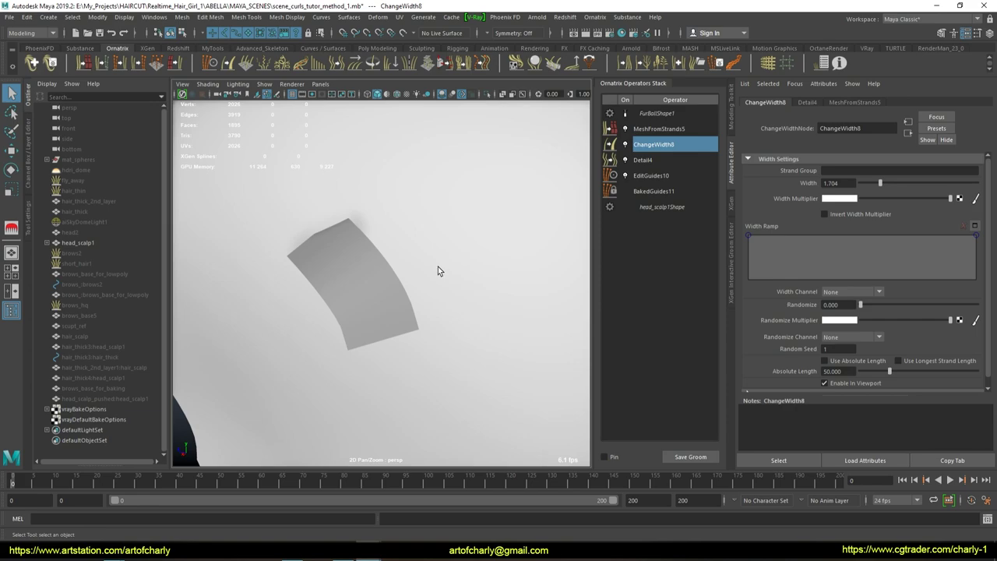
mouse_move(406, 362)
alt+mouse_down()
mouse_move(355, 286)
mouse_move(389, 278)
alt+mouse_up()
click(445, 234)
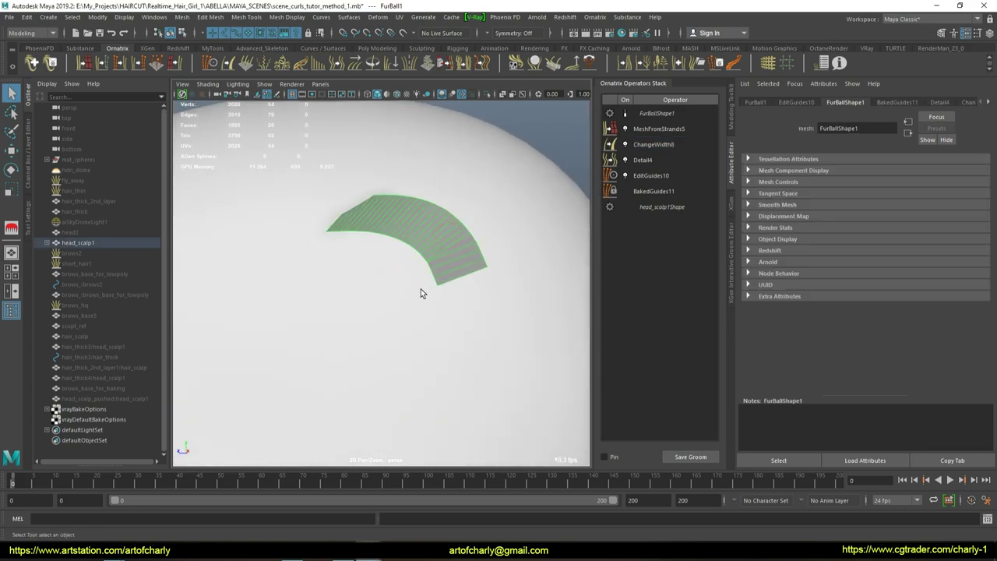
alt+drag(480, 299, 520, 249)
Step: Arch MeshFromStrands5's Cross Section Ramp: raise the middle point, lower both ends
click(648, 130)
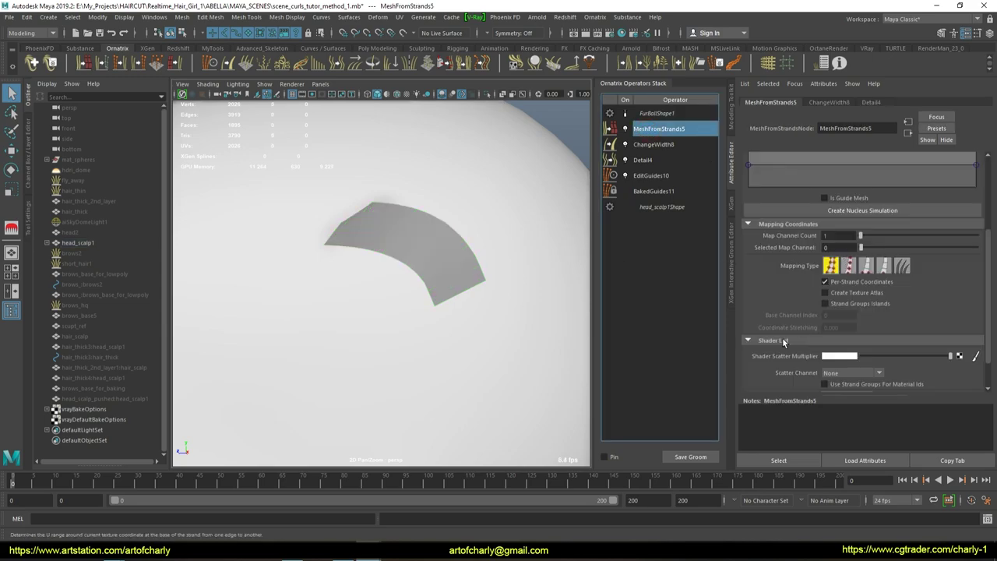
drag(868, 290, 864, 277)
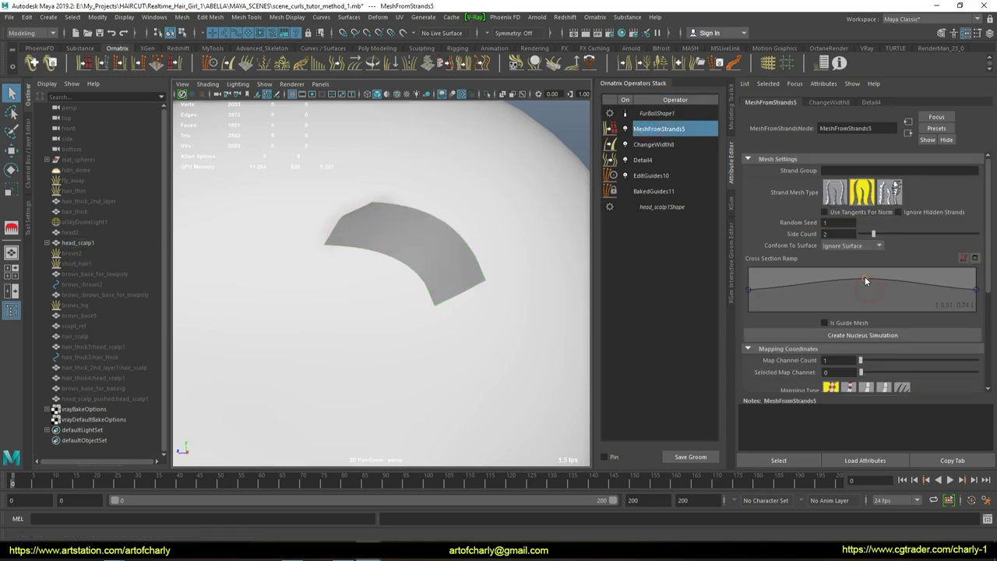
key(F2)
alt+drag(492, 283, 467, 238)
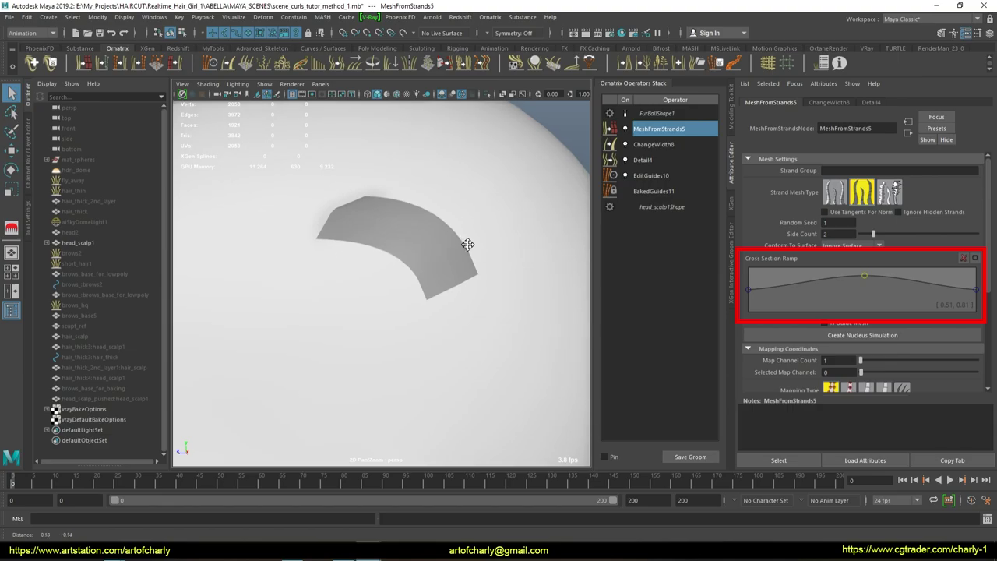
click(407, 95)
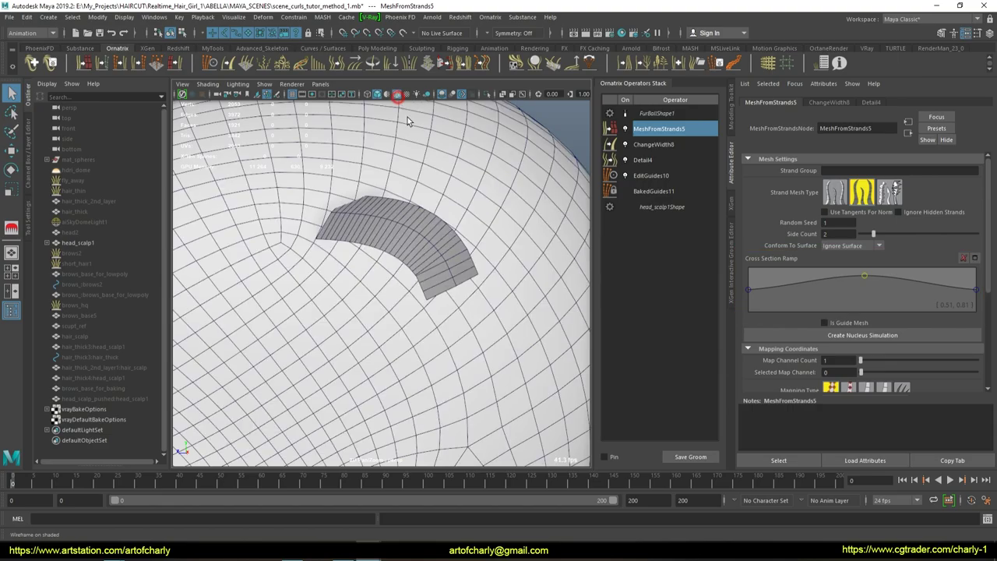
alt+drag(402, 106, 433, 211)
alt+right_drag(434, 211, 384, 208)
alt+drag(384, 208, 426, 312)
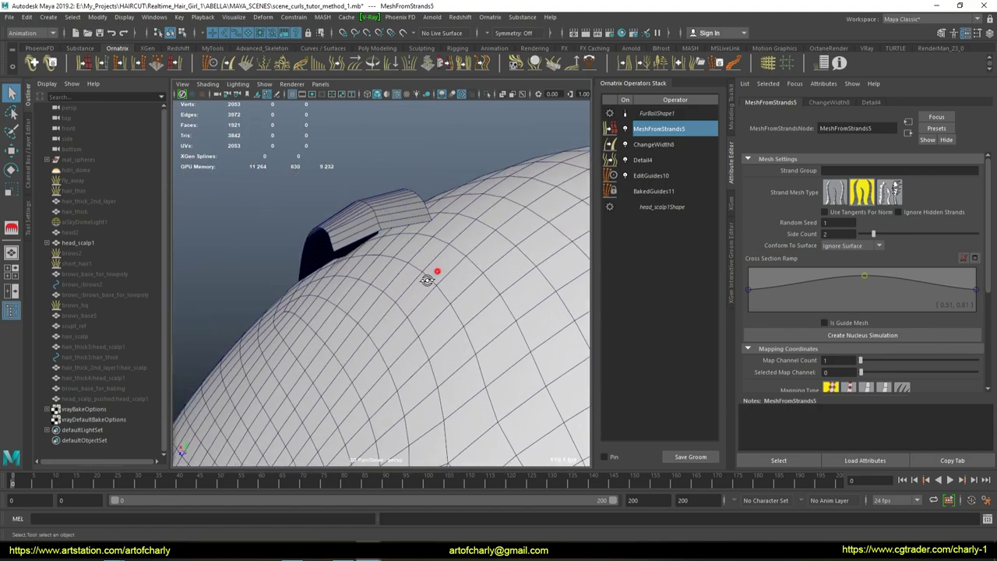
mouse_move(863, 277)
mouse_down()
mouse_move(863, 264)
mouse_move(870, 299)
mouse_move(872, 267)
mouse_up()
alt+drag(367, 223, 405, 234)
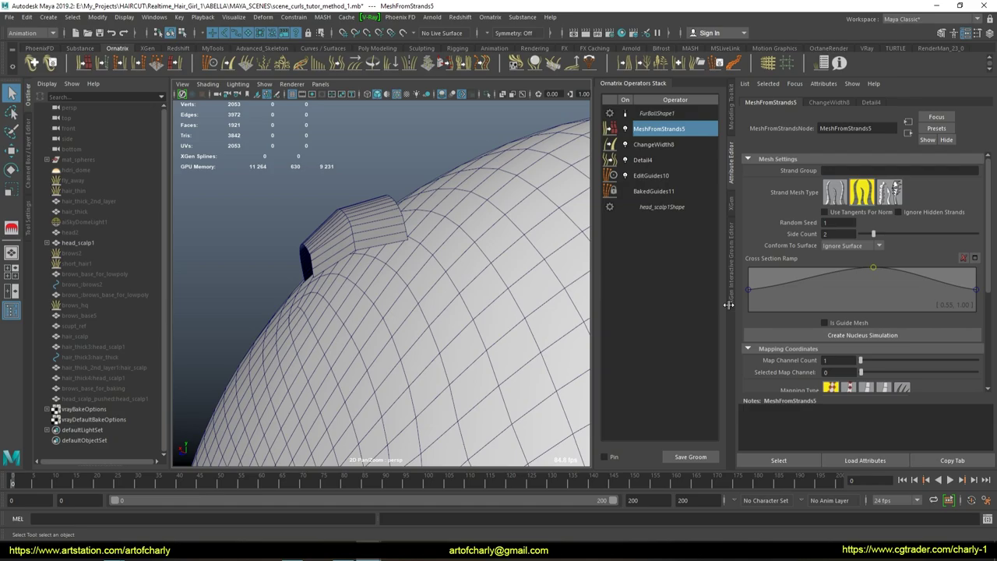
drag(747, 295, 748, 302)
drag(975, 288, 964, 305)
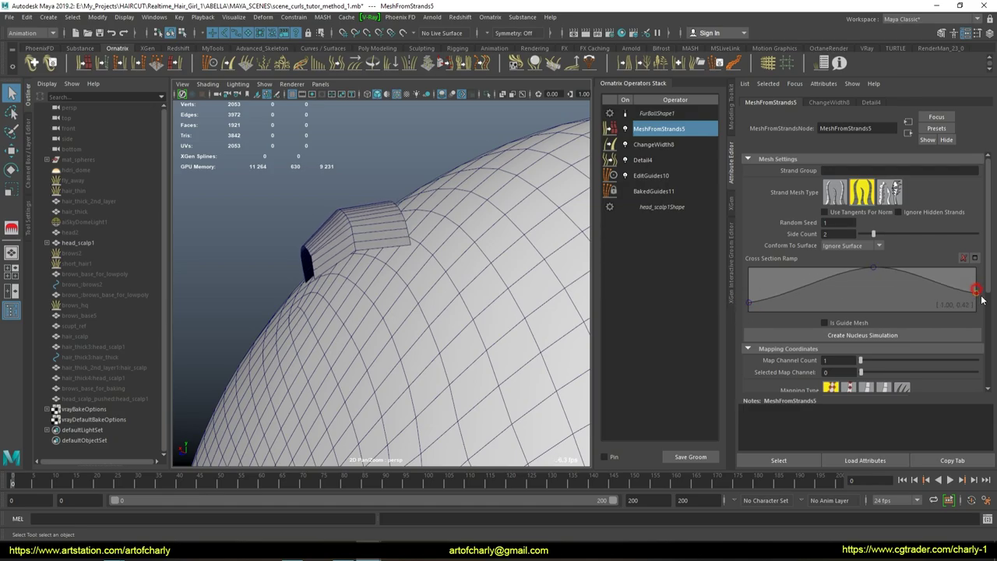
Step: Plant a second guide strand on the scalp beside the hair strip
alt+drag(545, 296, 338, 285)
click(338, 288)
alt+drag(433, 325, 440, 312)
scroll(851, 316, down, 3)
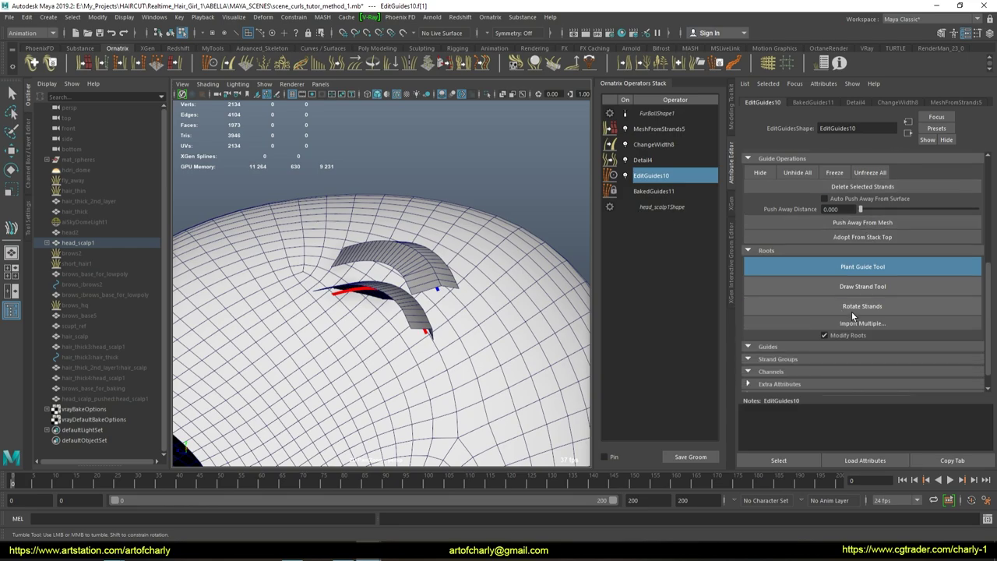
click(867, 306)
Step: Rotate the card strands at their roots, then view and close VK's curly-hair reference photo
mouse_move(366, 285)
mouse_down()
mouse_move(356, 299)
mouse_move(473, 318)
mouse_up()
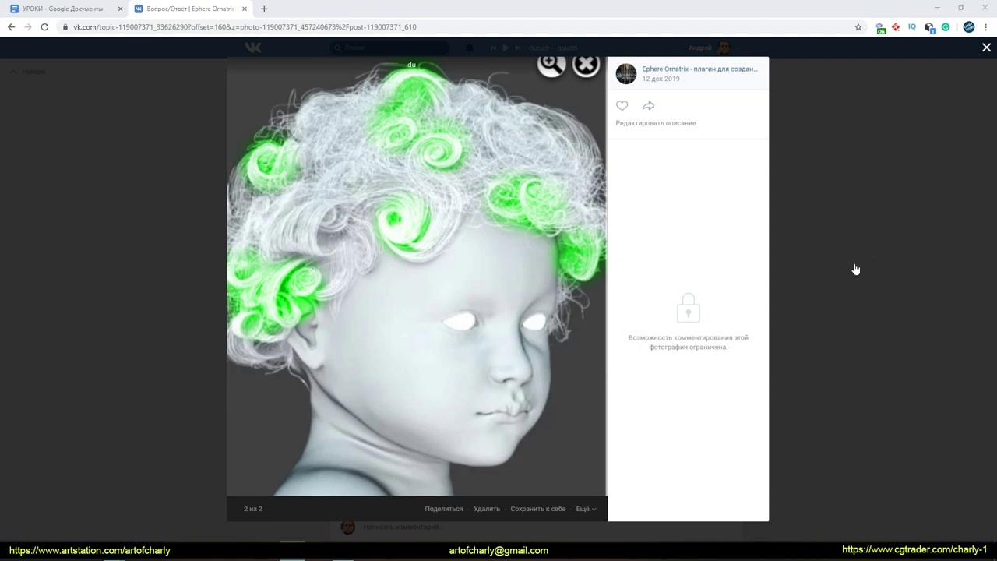
click(845, 207)
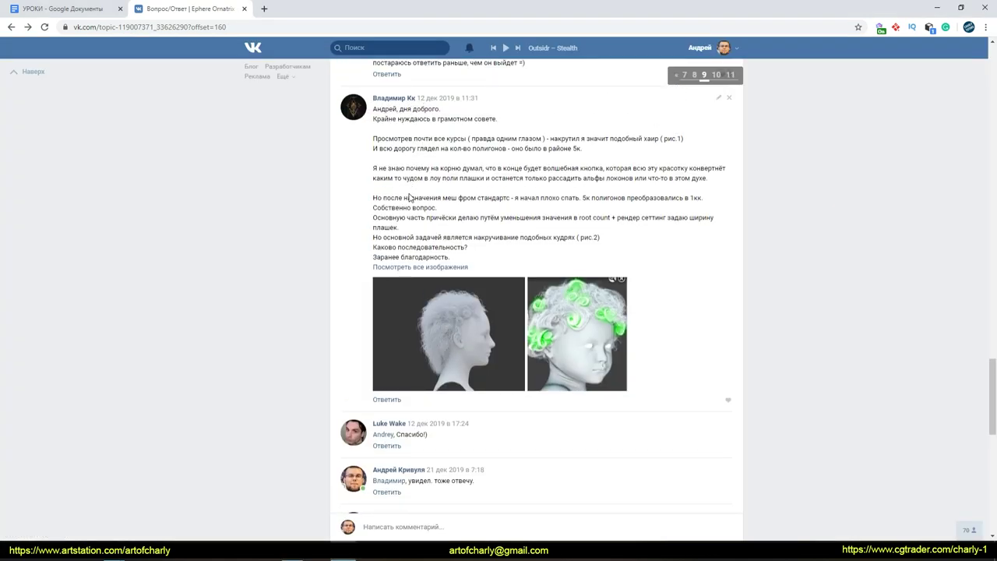
click(547, 330)
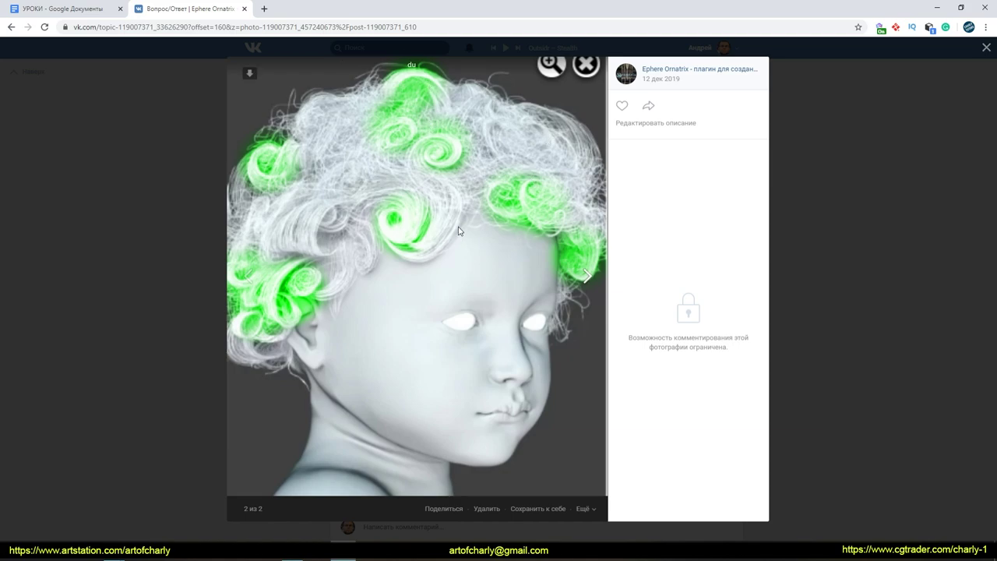
click(854, 206)
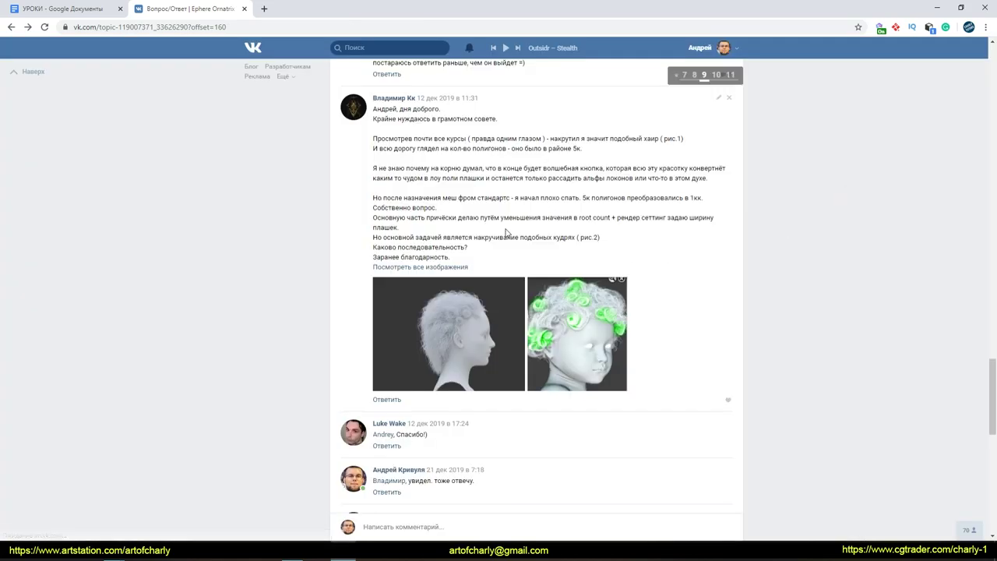
key(alt+Tab)
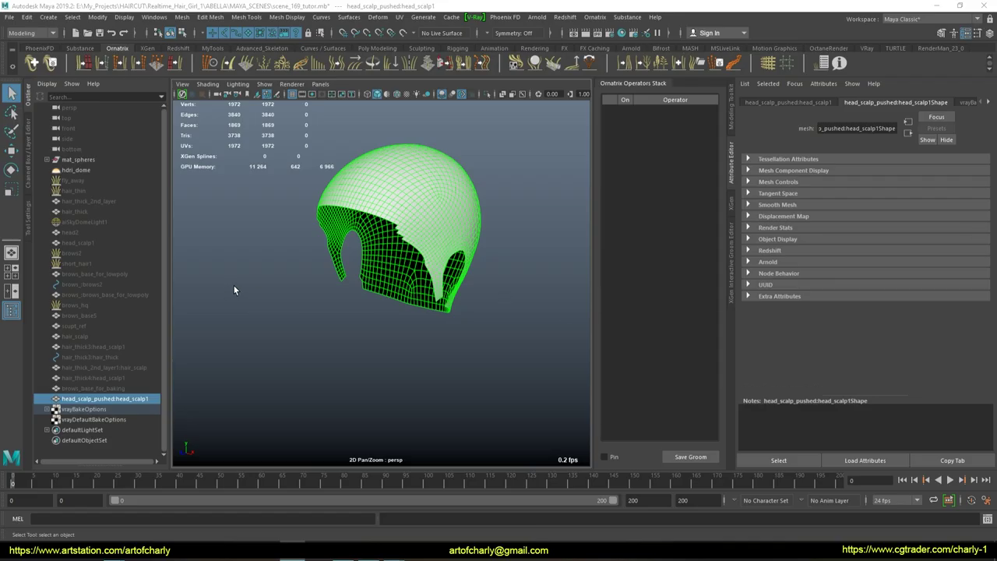
Step: Unhide the head mesh, select the scalp, and grow Ornatrix hair on it
click(82, 233)
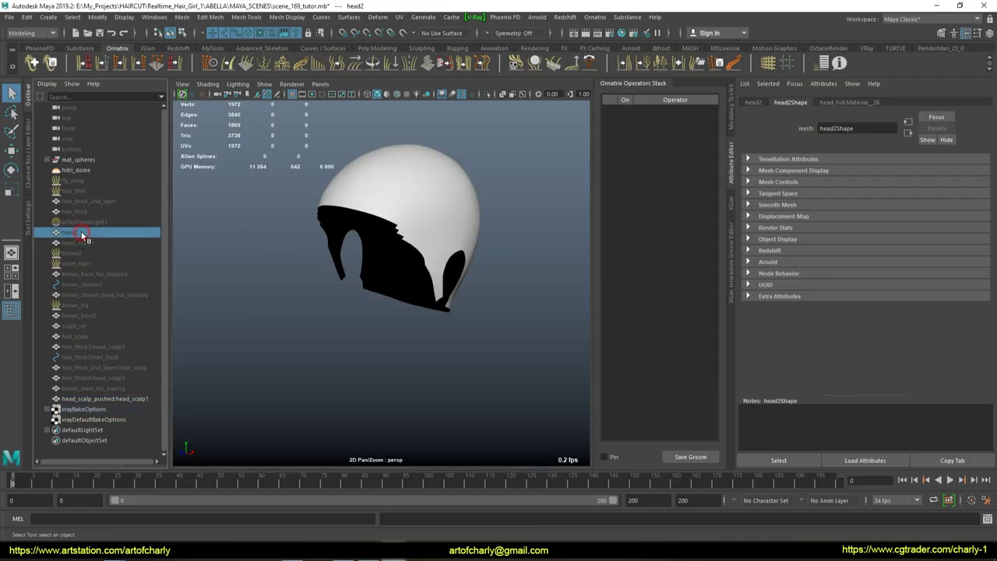
key(shift+h)
click(507, 285)
mouse_move(507, 285)
alt+mouse_down()
mouse_move(485, 211)
mouse_move(385, 176)
mouse_move(390, 207)
mouse_move(503, 214)
alt+mouse_up()
click(385, 175)
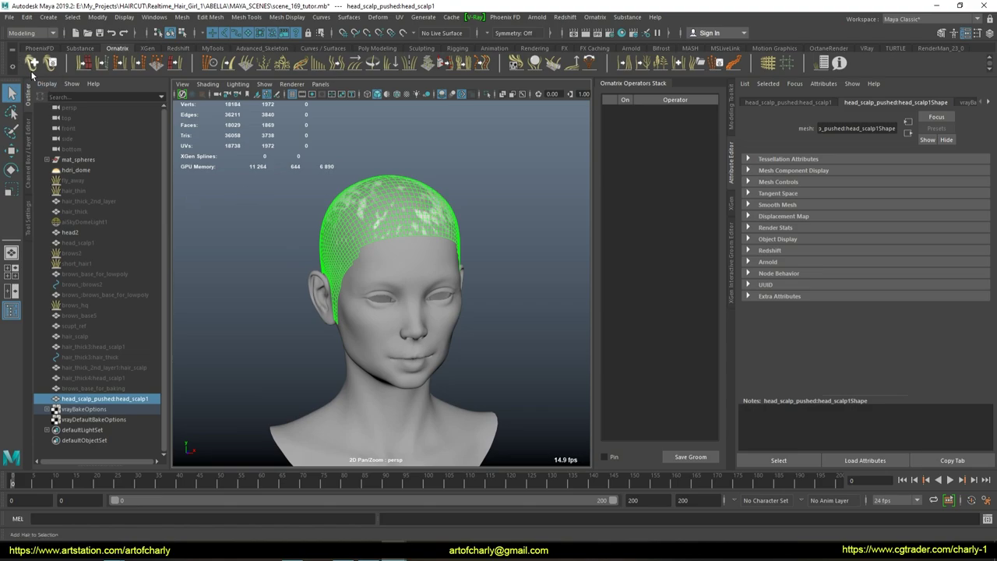
click(31, 62)
Step: In EditGuides10, disable width and hair generation, then delete every guide but one
click(650, 159)
scroll(369, 182, down, 3)
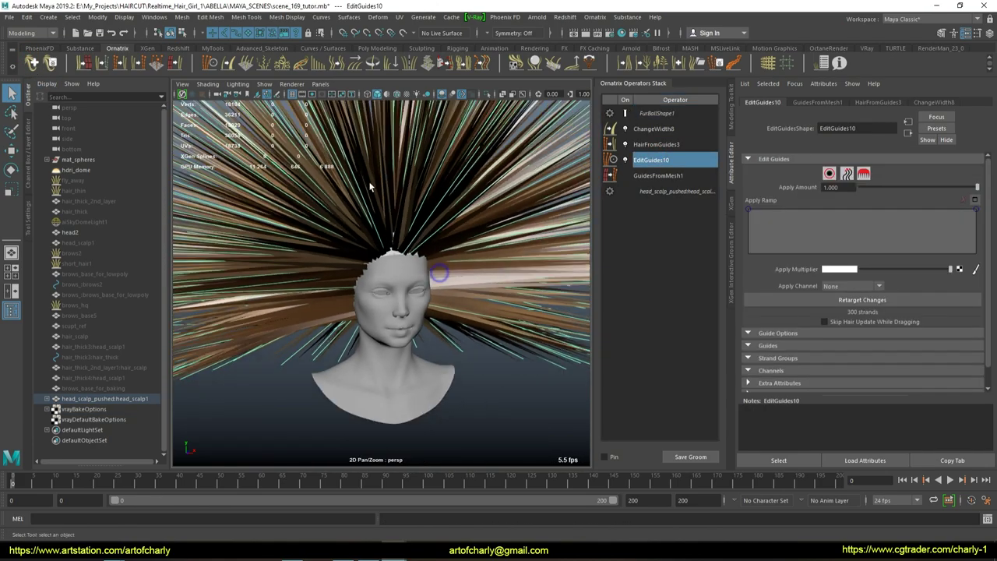
click(829, 175)
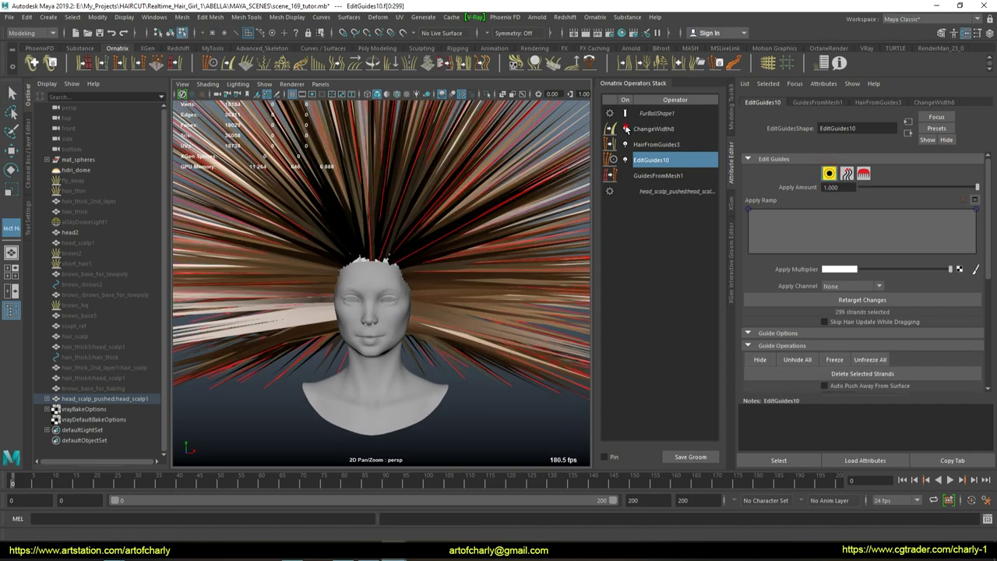
click(625, 129)
click(624, 144)
click(495, 197)
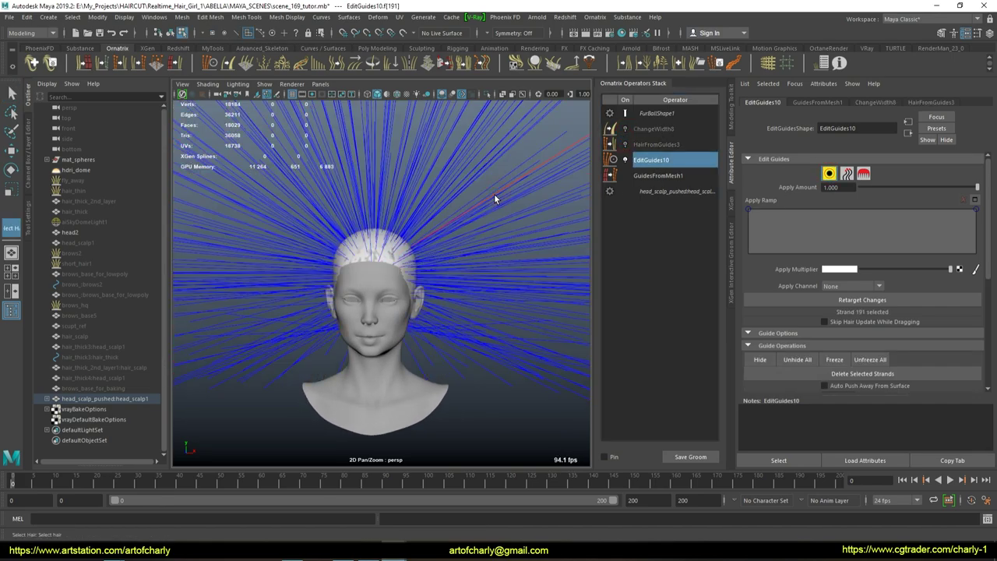
key(ctrl+shift+i)
scroll(778, 231, down, 2)
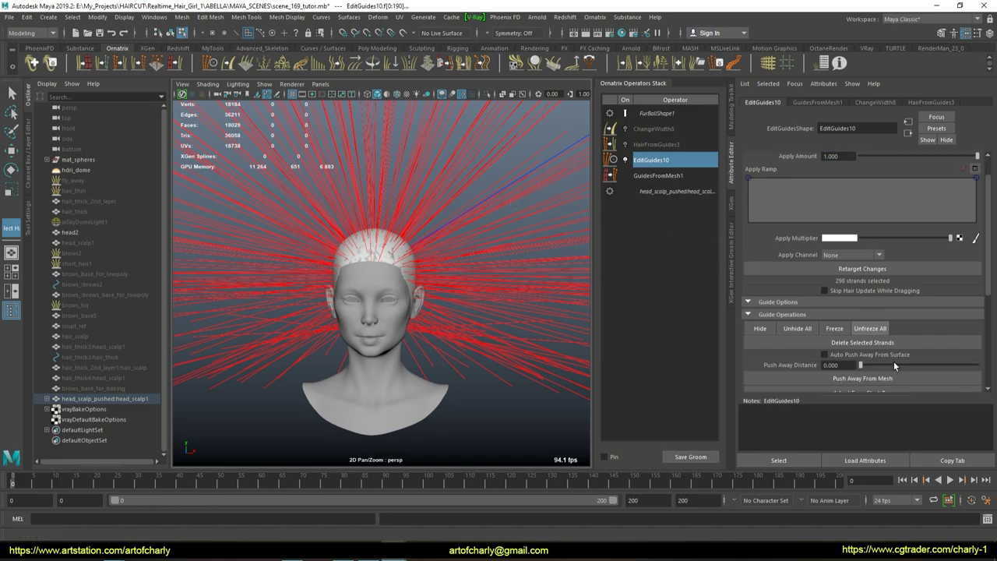
click(890, 338)
Step: Reselect EditGuides10 and orbit in close to the remaining guide strand
mouse_move(436, 274)
alt+mouse_down()
mouse_move(395, 195)
mouse_move(578, 296)
alt+mouse_up()
click(427, 264)
scroll(433, 205, up, 3)
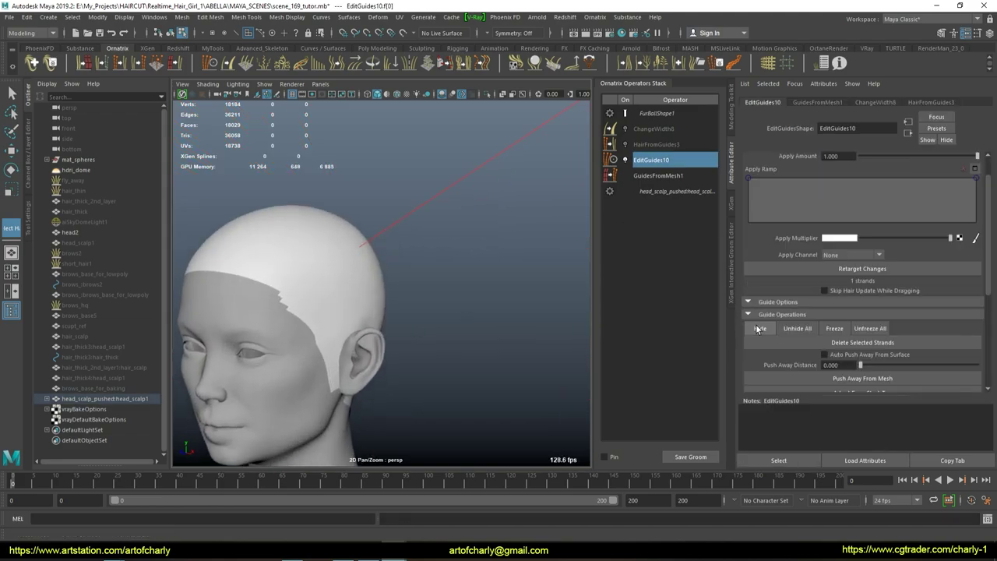
alt+drag(320, 229, 387, 303)
scroll(345, 260, up, 3)
alt+drag(345, 260, 412, 260)
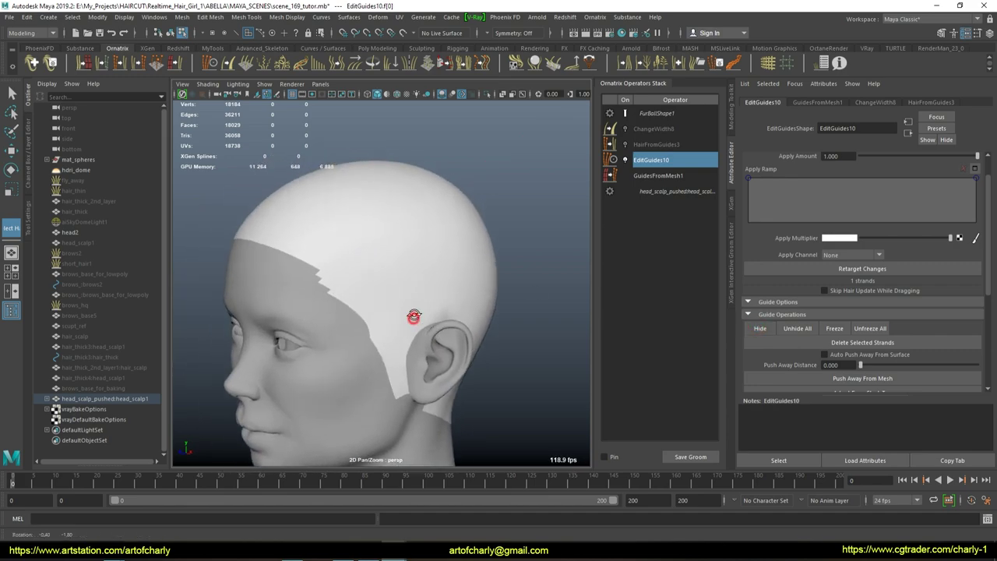
scroll(856, 327, down, 3)
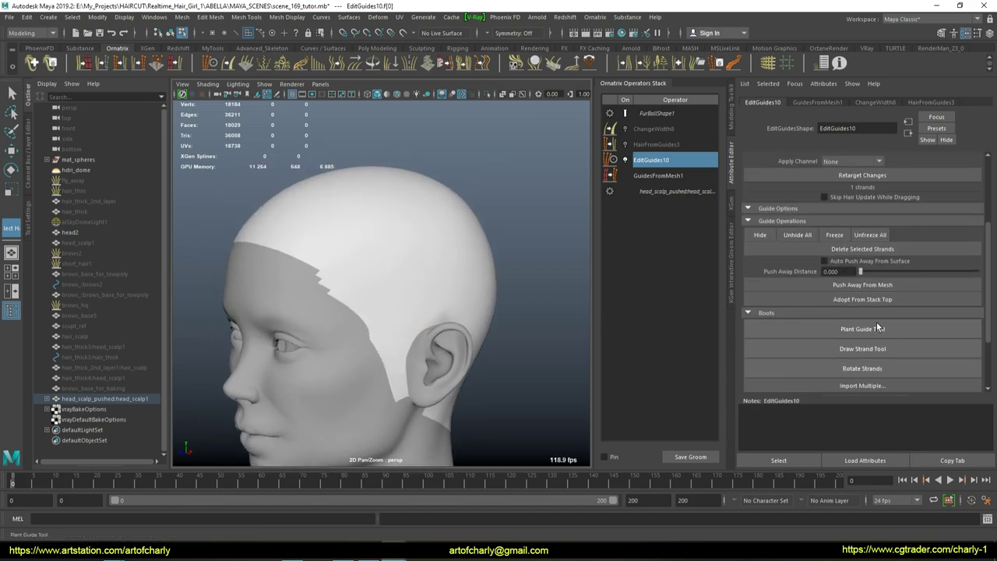
click(830, 329)
Step: Frame the head from the front and pull the guide strand down beside the face
mouse_move(412, 312)
alt+mouse_down()
mouse_move(407, 249)
mouse_move(377, 320)
mouse_move(469, 301)
mouse_move(345, 312)
mouse_move(392, 293)
alt+mouse_up()
alt+right_drag(411, 281, 318, 252)
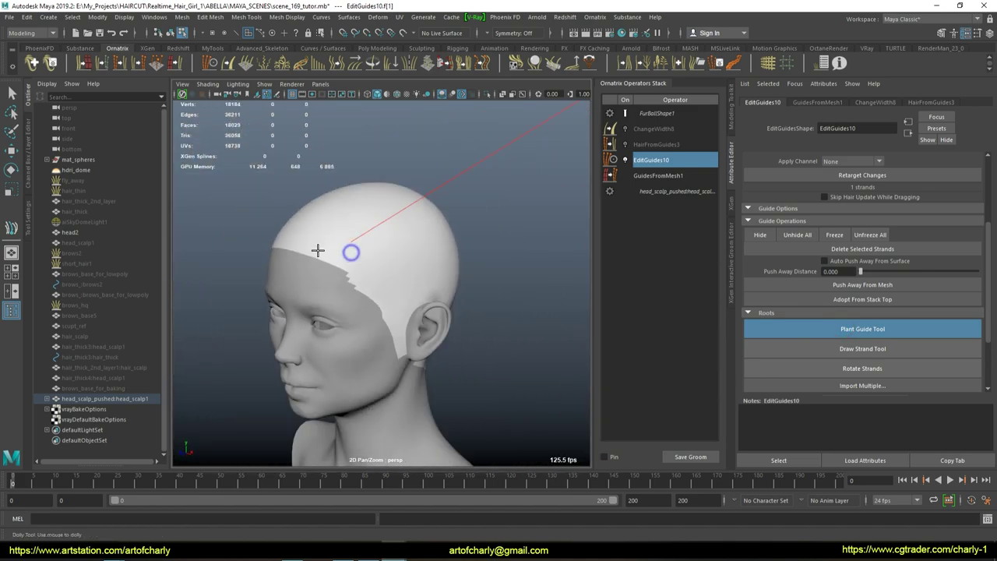
alt+drag(319, 251, 360, 247)
alt+right_drag(361, 248, 429, 210)
mouse_move(429, 210)
alt+mouse_down()
mouse_move(383, 244)
mouse_move(427, 300)
mouse_move(457, 263)
mouse_move(438, 204)
mouse_move(485, 215)
mouse_move(401, 240)
alt+mouse_up()
mouse_move(462, 322)
alt+mouse_down()
mouse_move(467, 334)
mouse_move(472, 228)
mouse_move(453, 398)
alt+mouse_up()
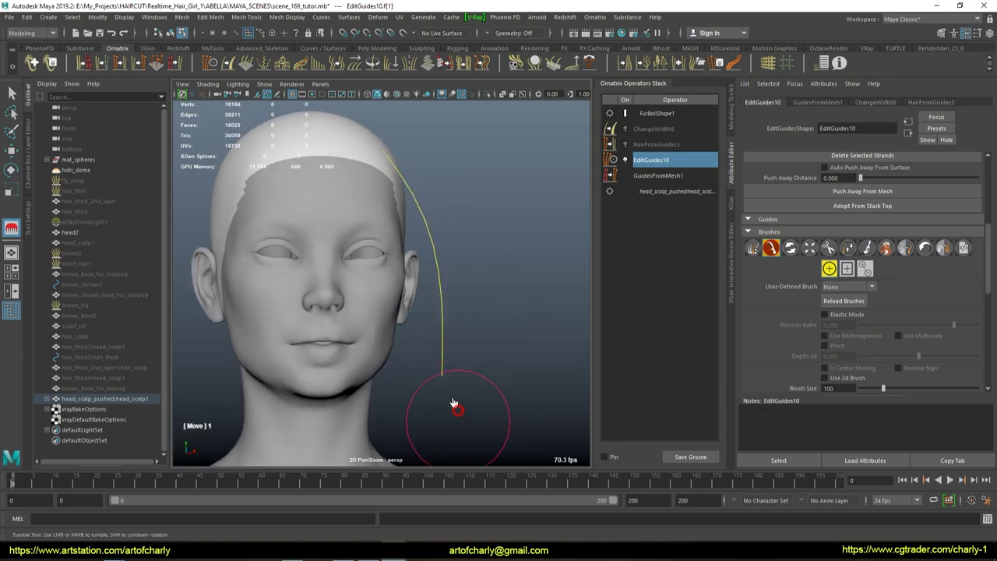
scroll(812, 263, down, 4)
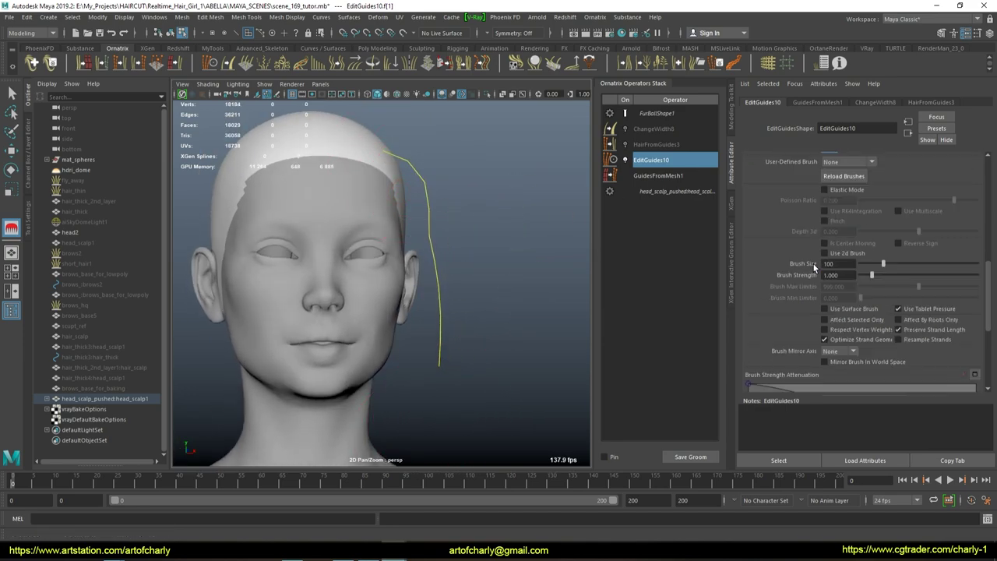
scroll(812, 262, down, 2)
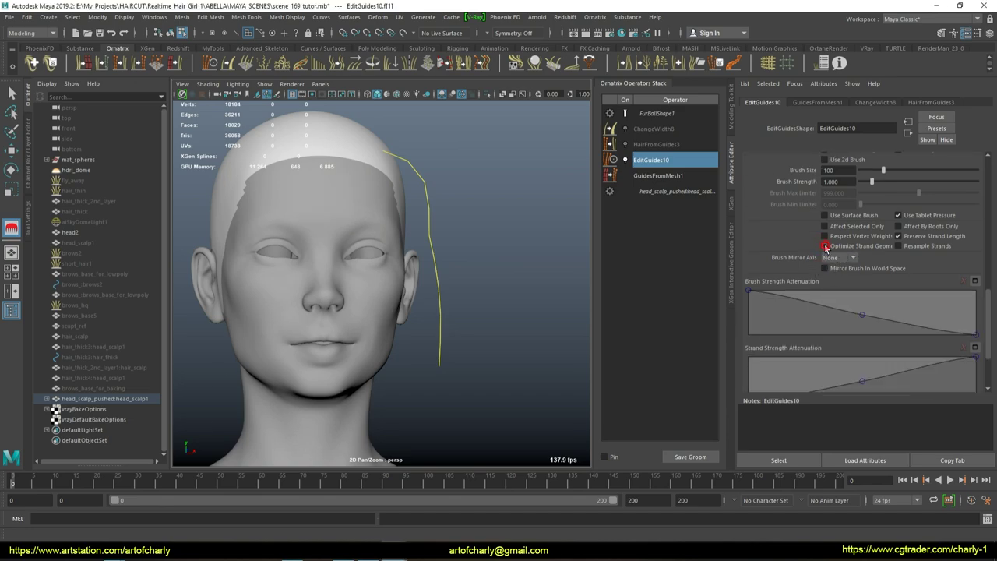
alt+middle_drag(492, 261, 435, 373)
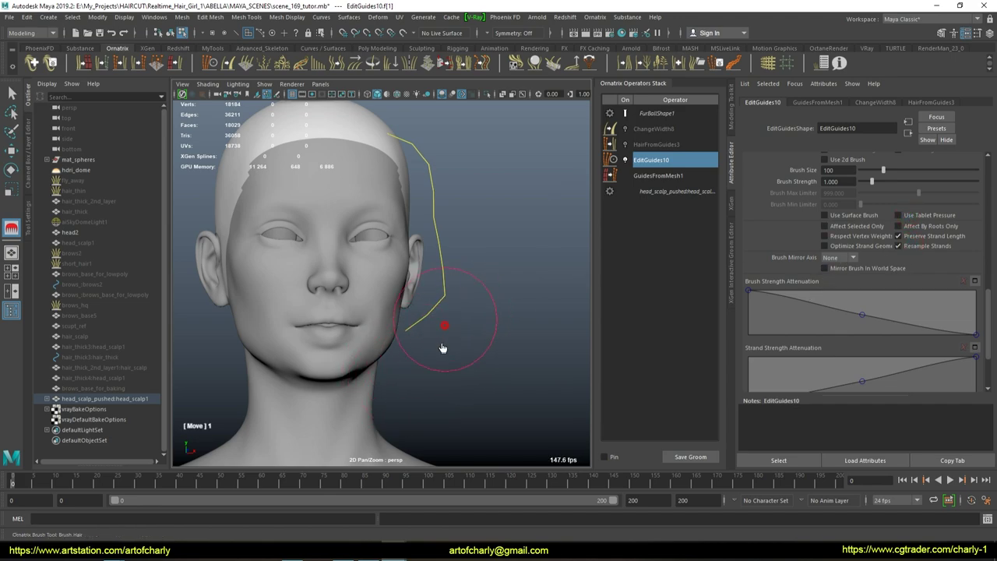
Step: Refine the guide's bend outward and up toward the ear into an arching curve
mouse_move(474, 278)
mouse_down()
mouse_move(445, 238)
mouse_move(493, 244)
mouse_move(444, 283)
mouse_move(507, 251)
mouse_up()
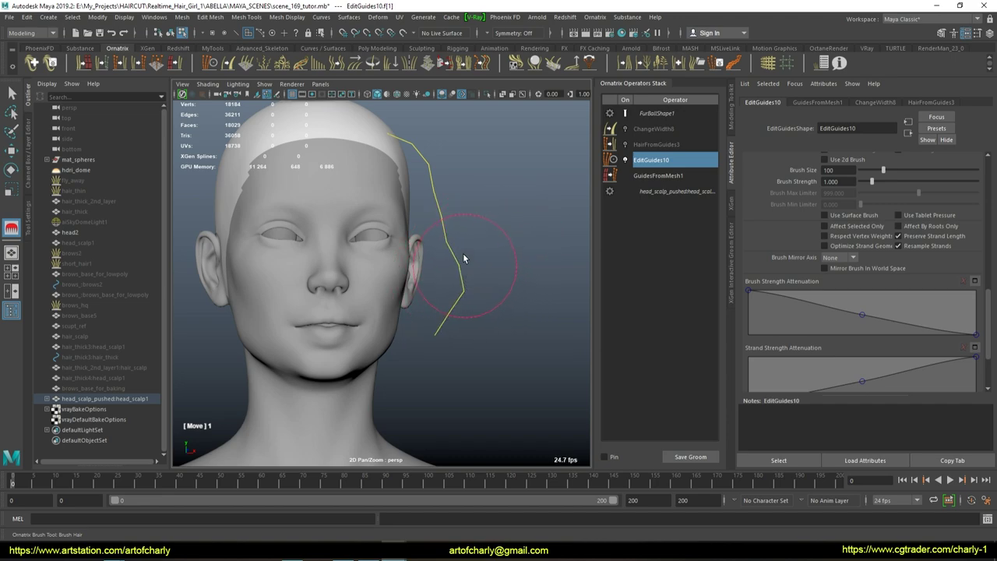
alt+middle_drag(463, 258, 416, 238)
mouse_move(415, 238)
mouse_down()
mouse_move(467, 203)
mouse_move(459, 257)
mouse_move(485, 338)
mouse_move(512, 314)
mouse_up()
drag(434, 266, 453, 273)
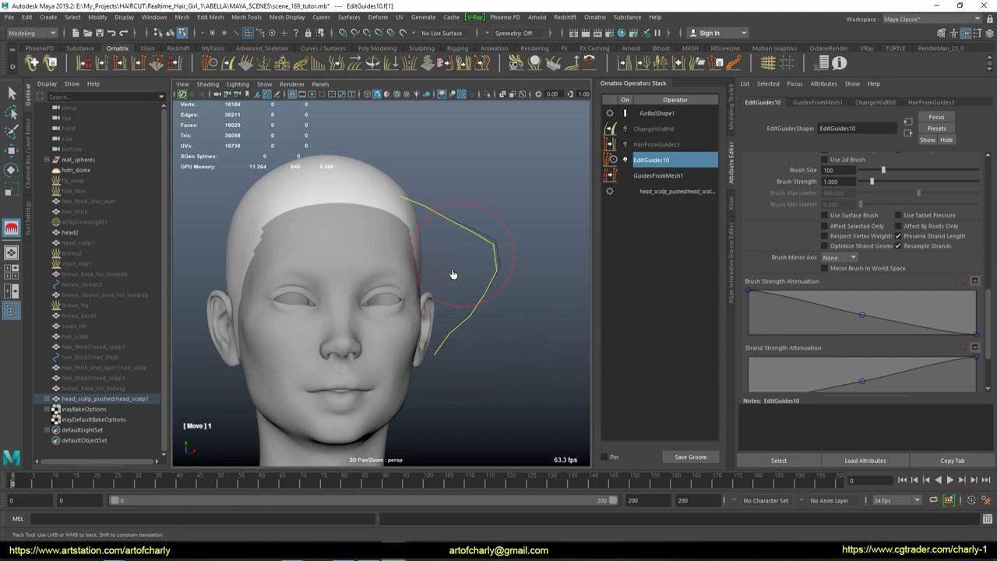
drag(476, 332, 468, 330)
drag(462, 274, 461, 269)
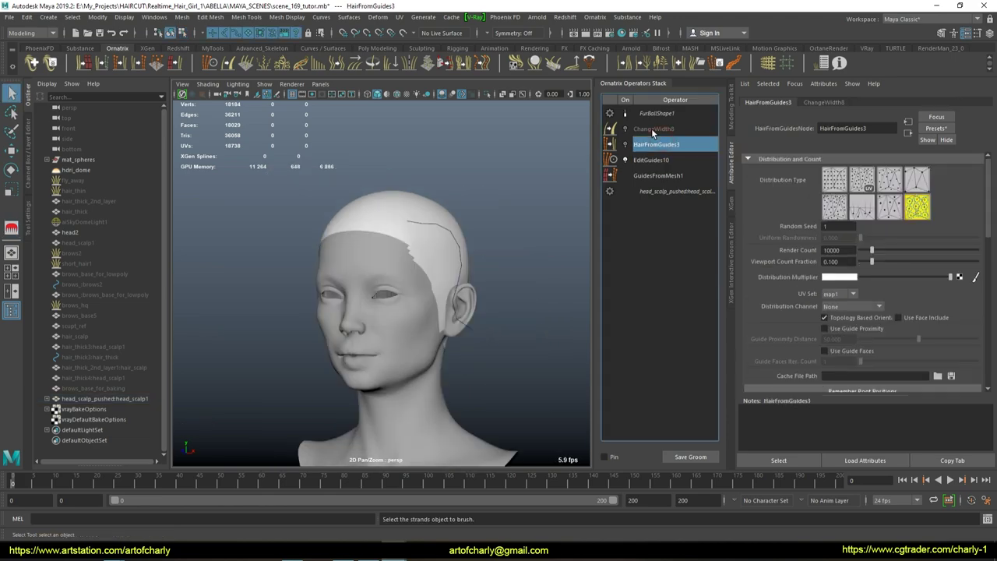
click(651, 127)
click(649, 144)
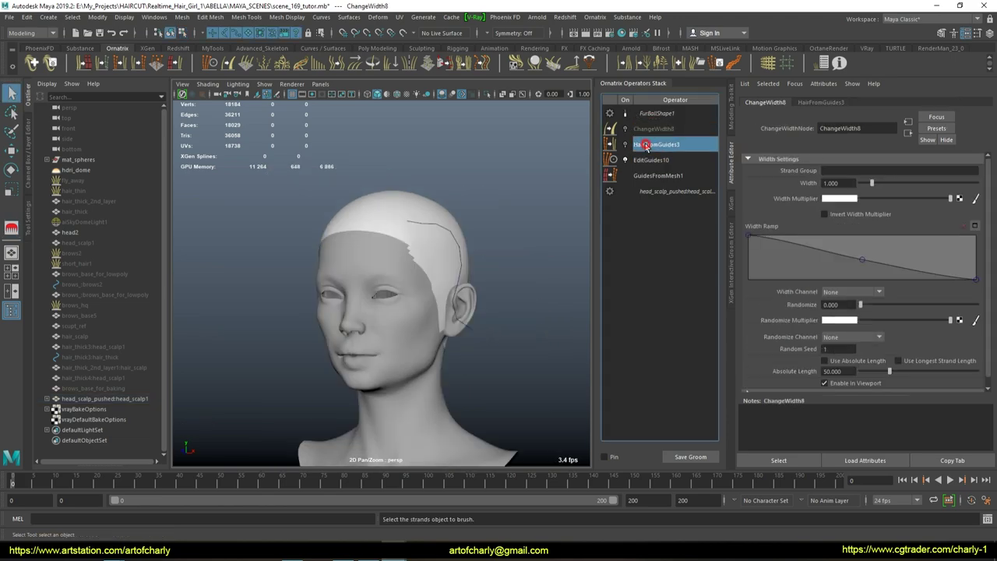
Step: Re-enable HairFromGuides3 with one strand per guide and add a MeshFromStrands5 operator
click(625, 144)
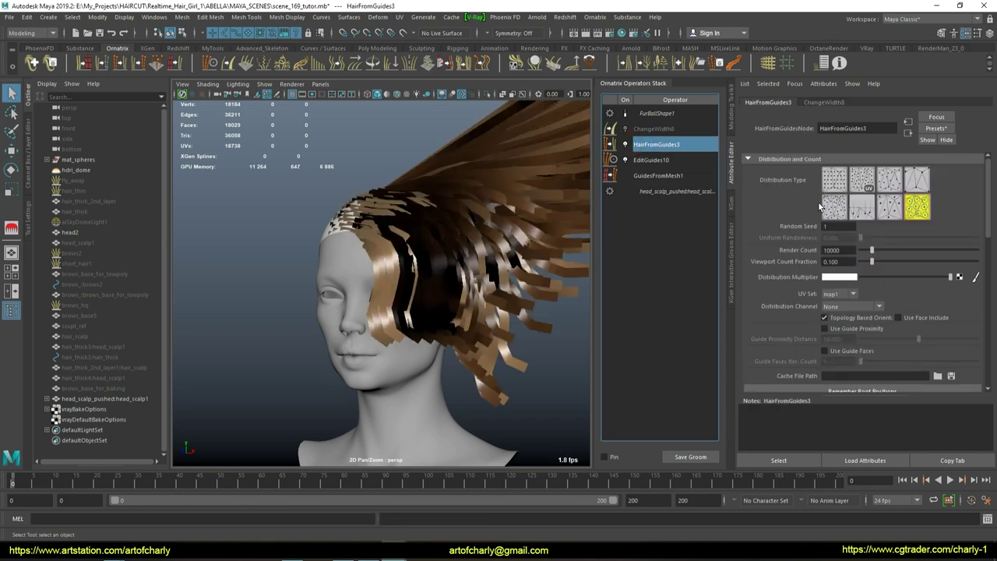
click(862, 207)
click(652, 129)
click(626, 129)
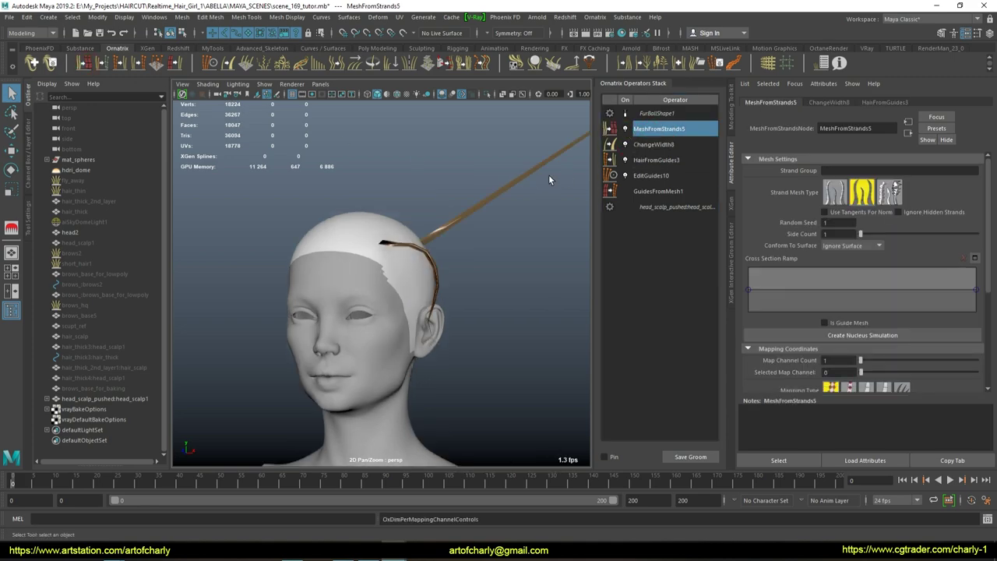
Step: Make the strand mesh a tube with Side Count 8 and enable Per-Strand Coordinates
alt+drag(462, 275, 494, 329)
click(834, 191)
text(8)
key(Return)
scroll(889, 312, down, 3)
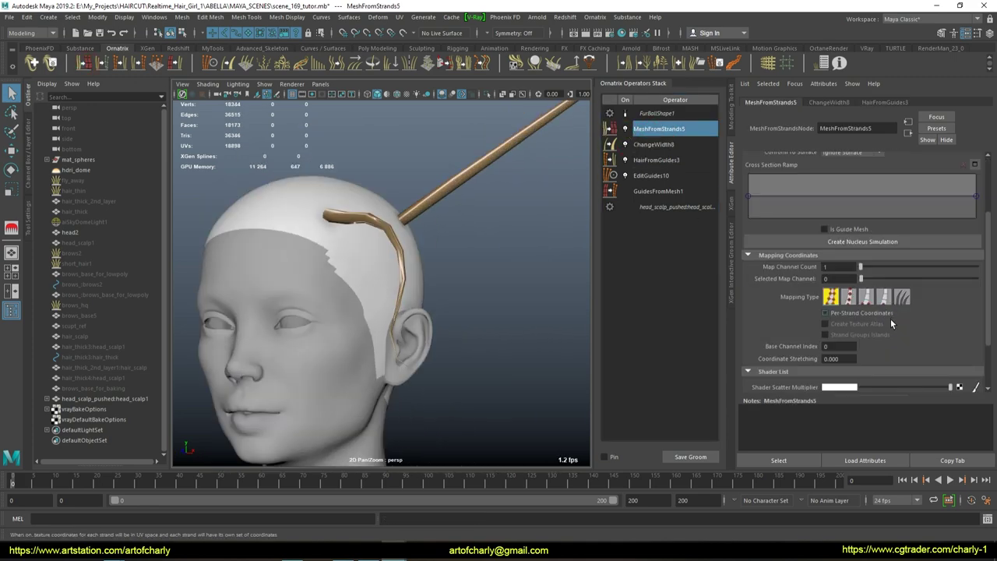
alt+drag(421, 257, 467, 262)
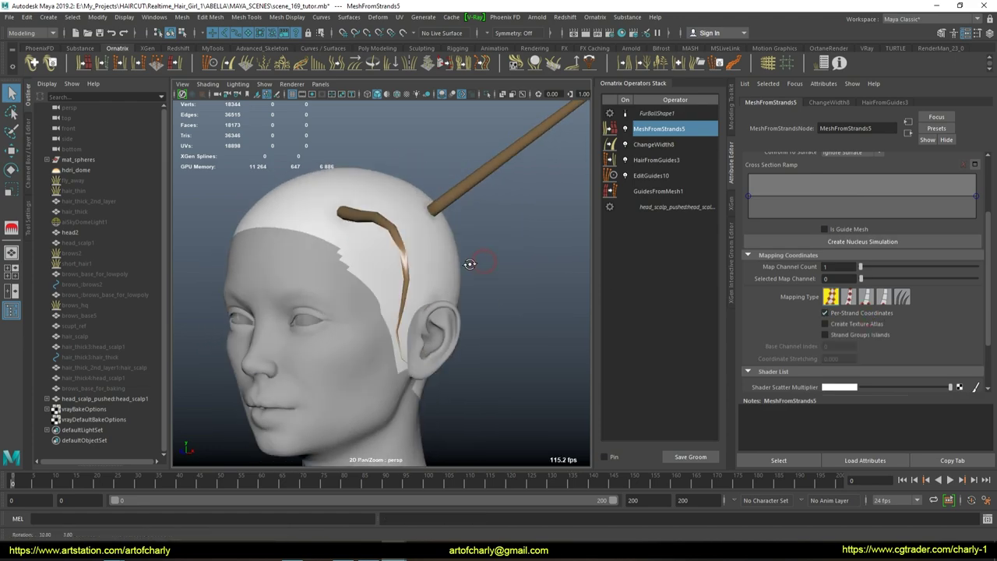
click(467, 185)
right_click(467, 184)
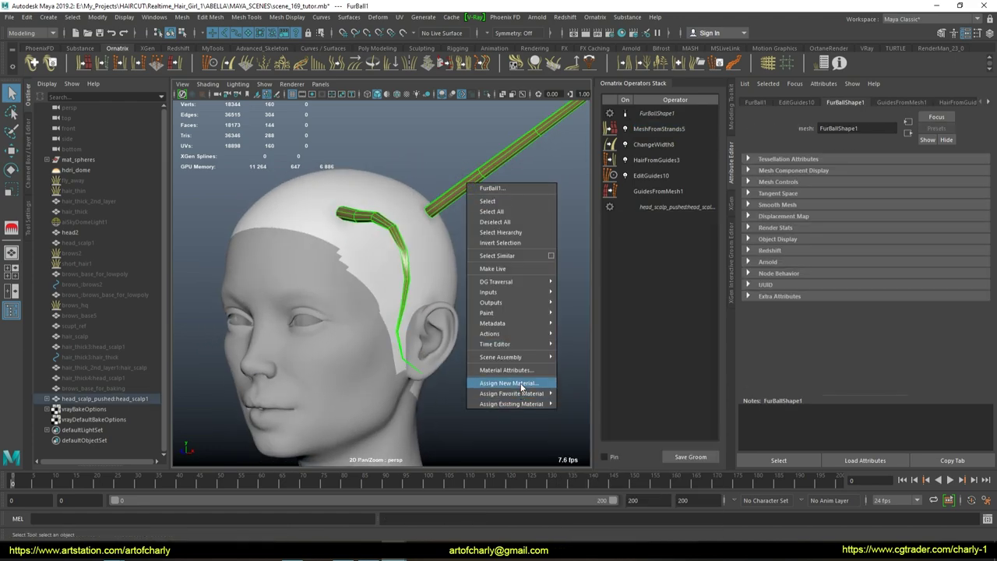
click(460, 238)
Step: Select the hair strand mesh and its guide-editing operator in the stack
alt+middle_drag(460, 239, 471, 236)
click(434, 249)
alt+right_drag(452, 263, 460, 339)
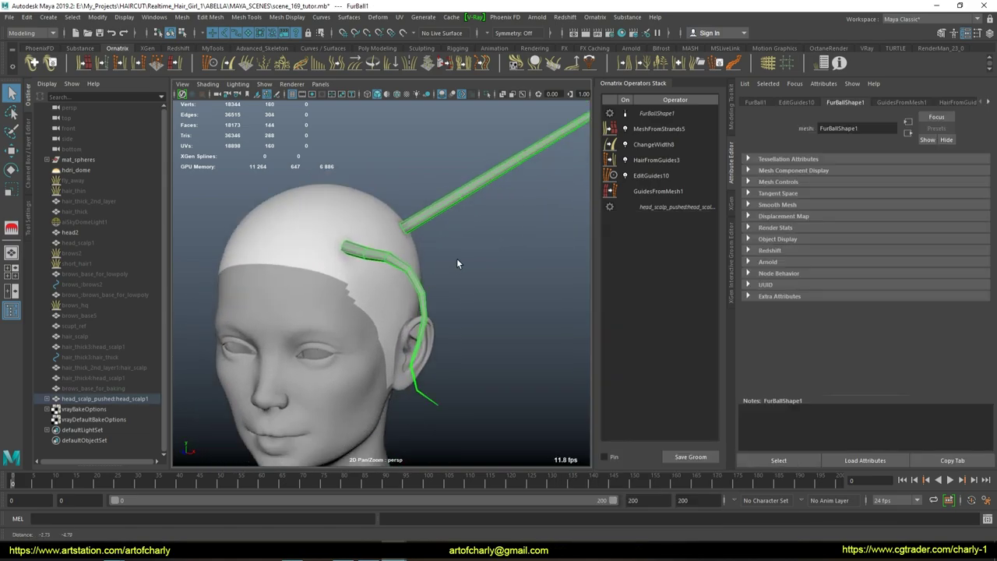
scroll(461, 339, down, 3)
click(651, 175)
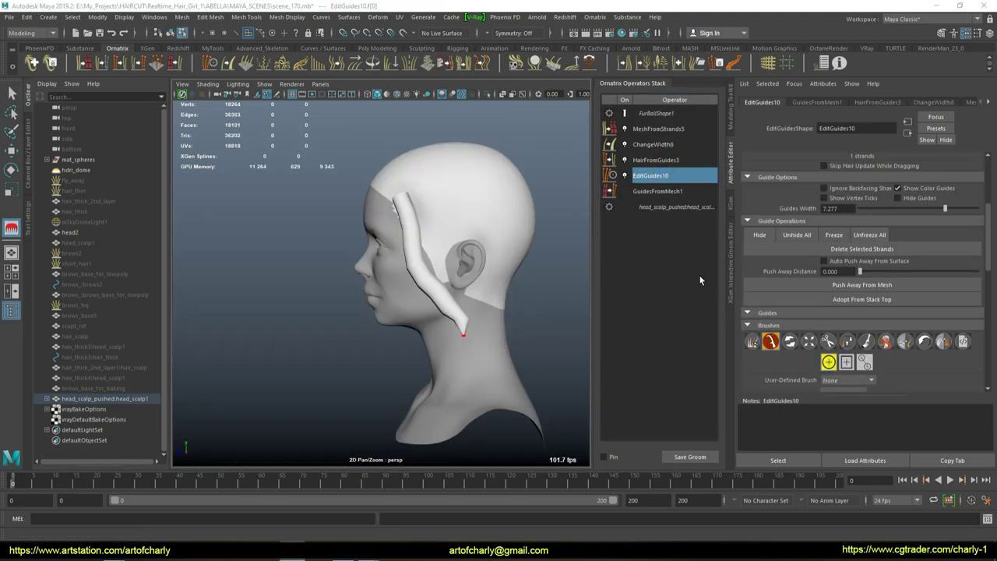
alt+drag(460, 214, 474, 218)
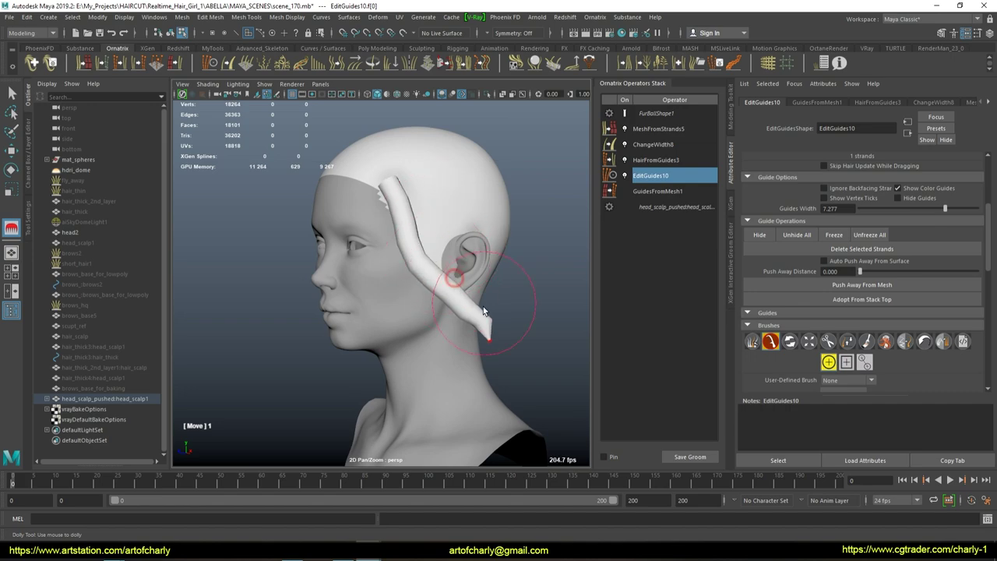
Step: Make the hair strip thinner in the strand width settings
click(661, 129)
mouse_move(906, 183)
mouse_down()
mouse_move(864, 181)
mouse_move(878, 186)
mouse_up()
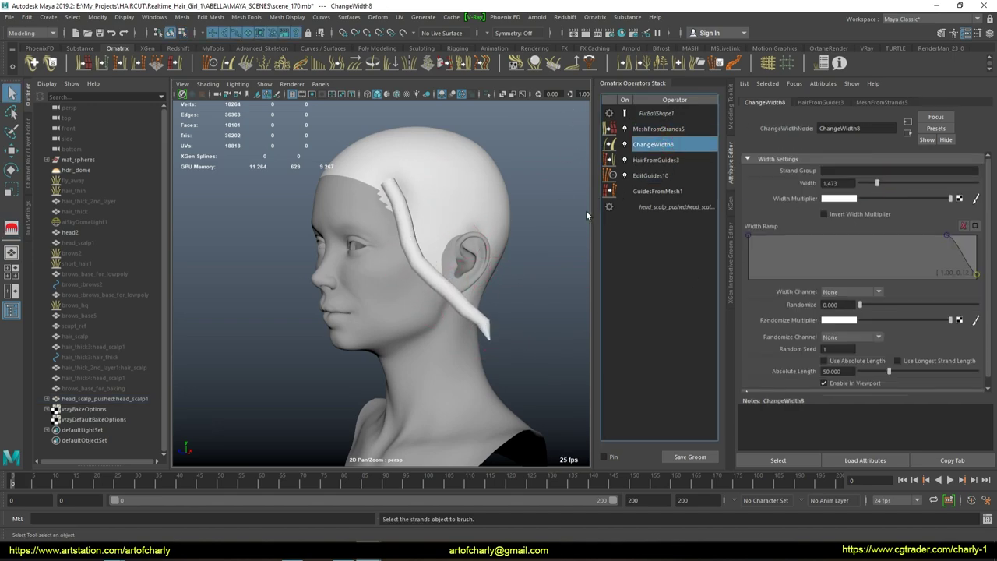
alt+drag(456, 200, 489, 205)
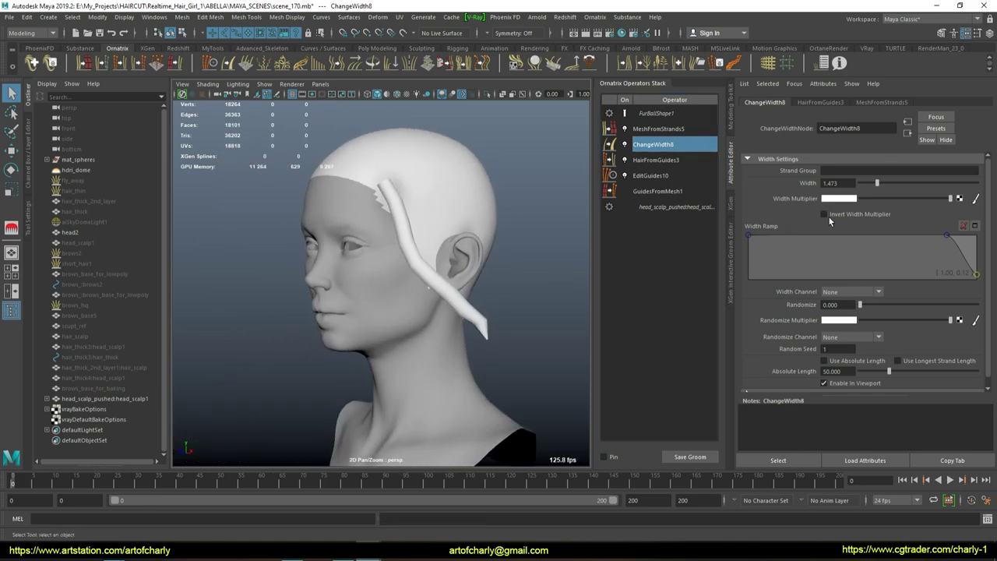
Step: Review the MeshFromStrands5, ChangeWidth8 and HairFromGuides3 operator settings
click(664, 131)
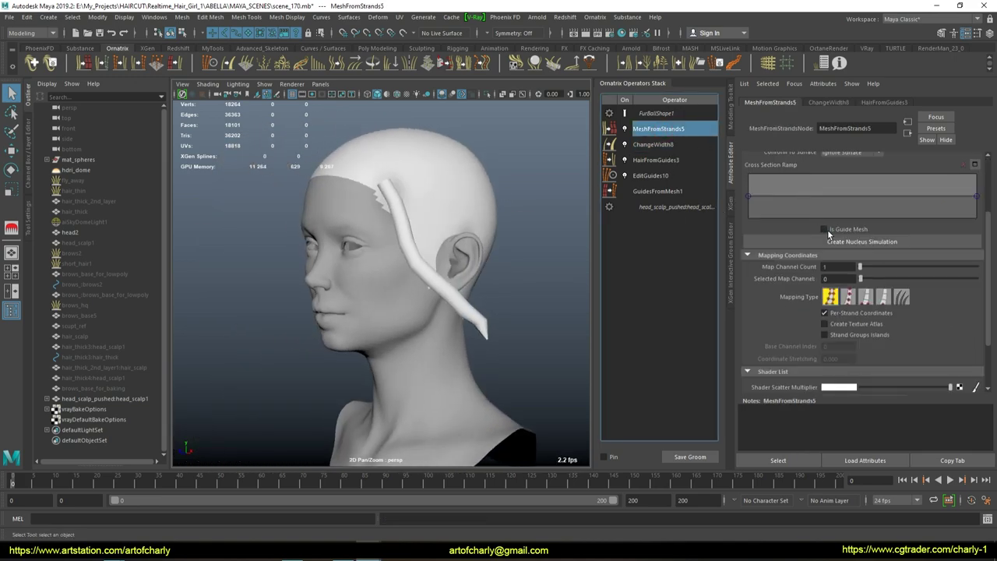
click(654, 145)
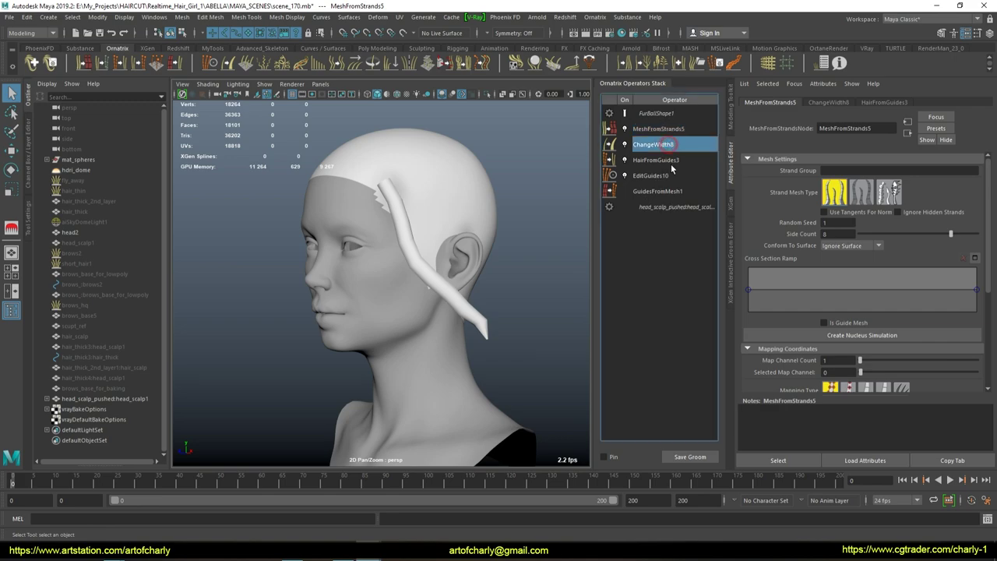
click(662, 134)
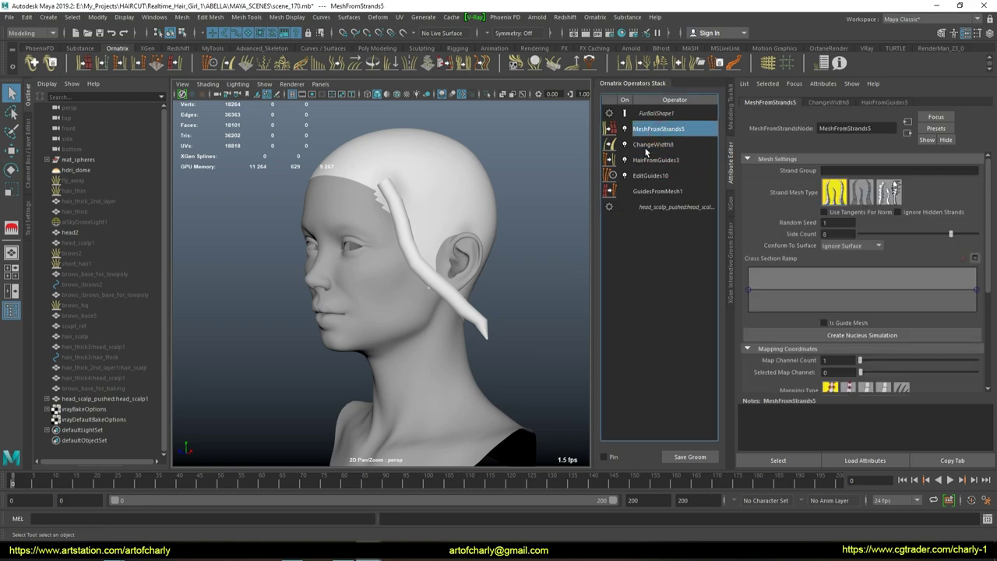
click(666, 160)
click(659, 132)
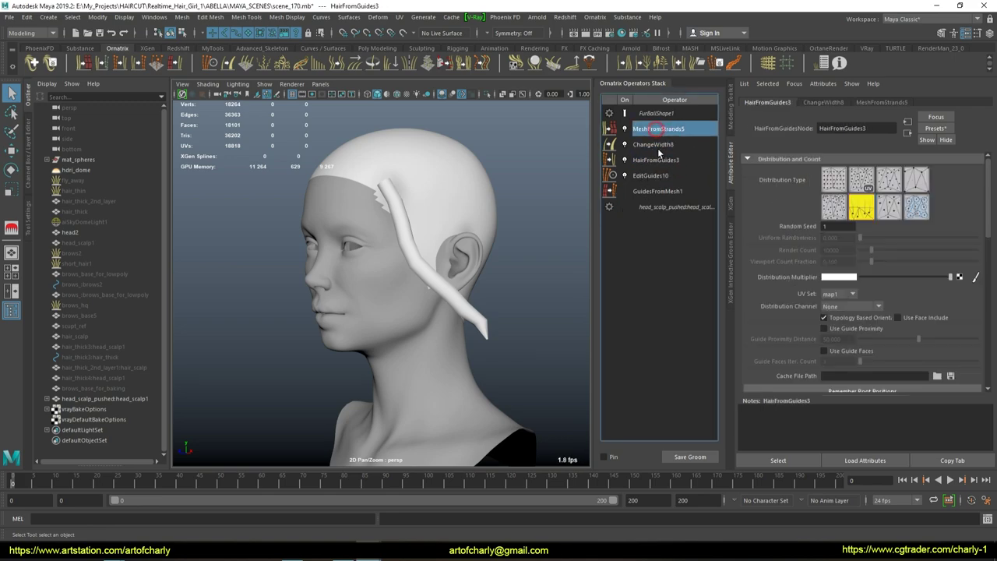
Step: Select EditGuides10 and bend the guide strand up behind the ear
click(651, 175)
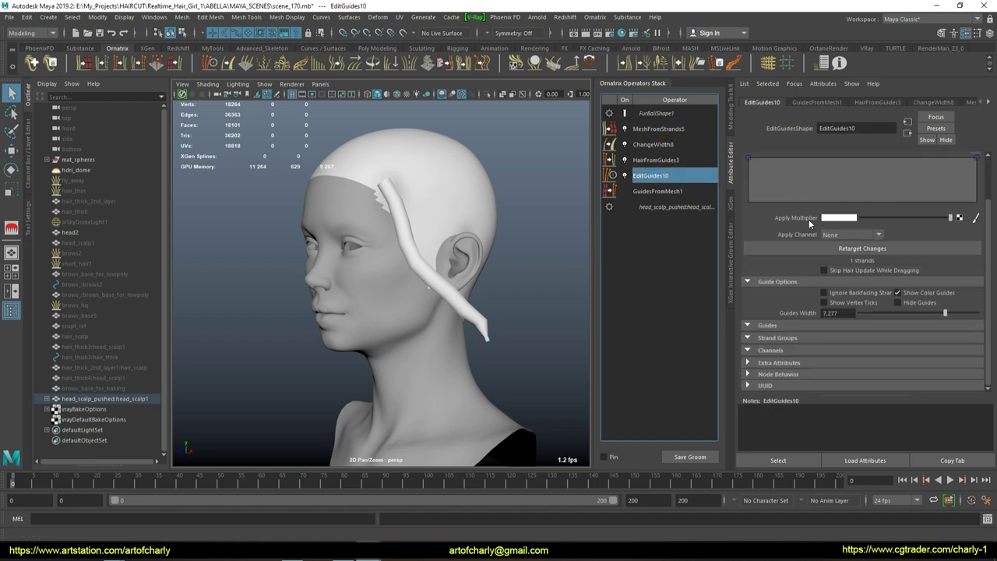
scroll(810, 223, up, 2)
mouse_move(503, 337)
mouse_down()
mouse_move(511, 323)
mouse_move(499, 294)
mouse_move(514, 257)
mouse_move(381, 312)
mouse_move(373, 356)
mouse_move(574, 284)
mouse_move(353, 251)
mouse_move(361, 215)
mouse_up()
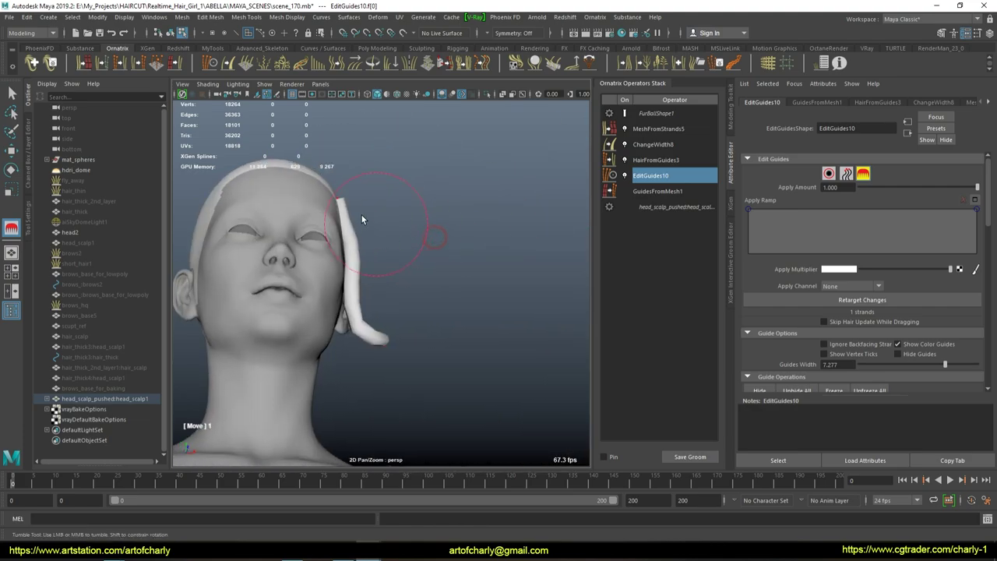
Step: Plant a new guide on the scalp beside the existing one
mouse_move(380, 282)
alt+mouse_down()
mouse_move(412, 264)
mouse_move(448, 216)
mouse_move(603, 249)
alt+mouse_up()
scroll(823, 222, down, 3)
scroll(823, 221, down, 2)
click(862, 329)
alt+drag(422, 222, 400, 250)
click(395, 211)
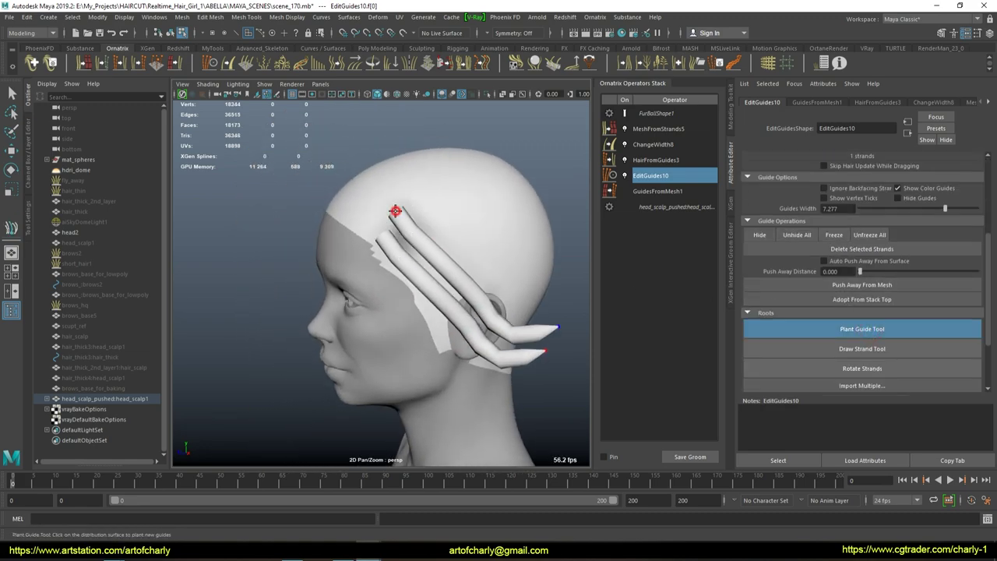
Step: Brush the guide strands with the Move brush, bending and pulling them down near the ear
scroll(877, 242, up, 2)
scroll(847, 215, up, 2)
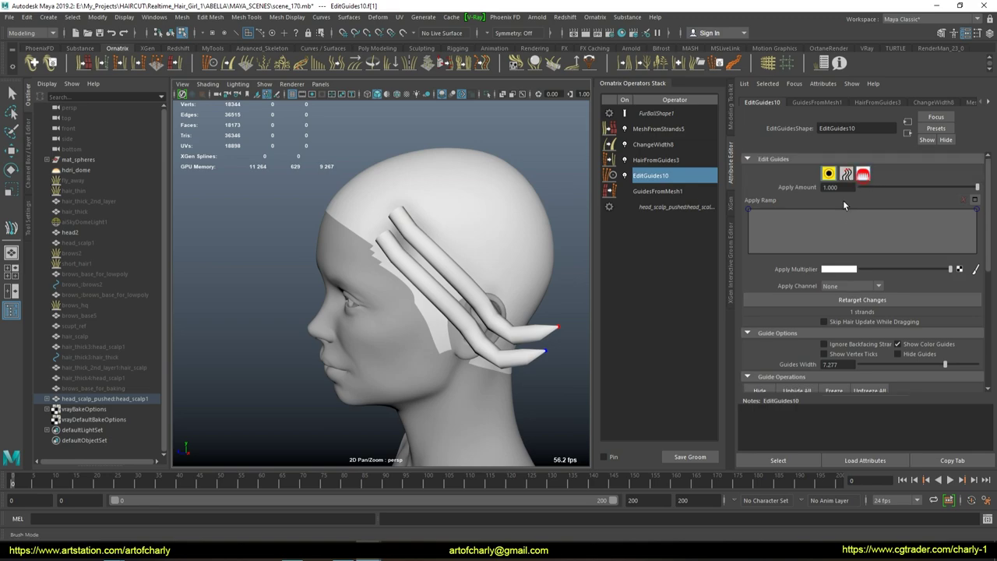
click(863, 173)
scroll(849, 260, down, 2)
scroll(803, 260, down, 3)
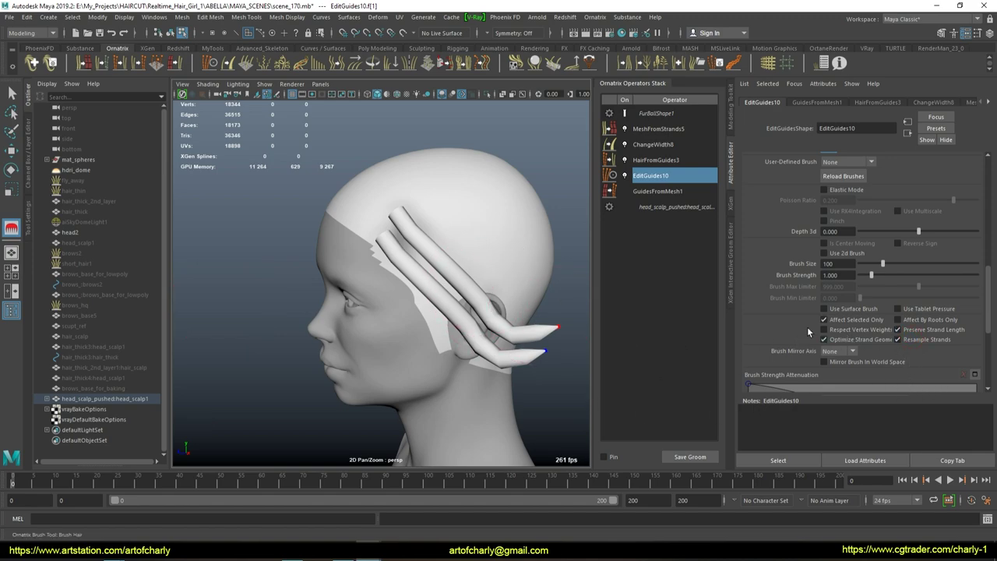
drag(502, 269, 458, 280)
mouse_move(481, 320)
mouse_down()
mouse_move(479, 373)
mouse_move(435, 273)
mouse_move(456, 148)
mouse_move(405, 418)
mouse_up()
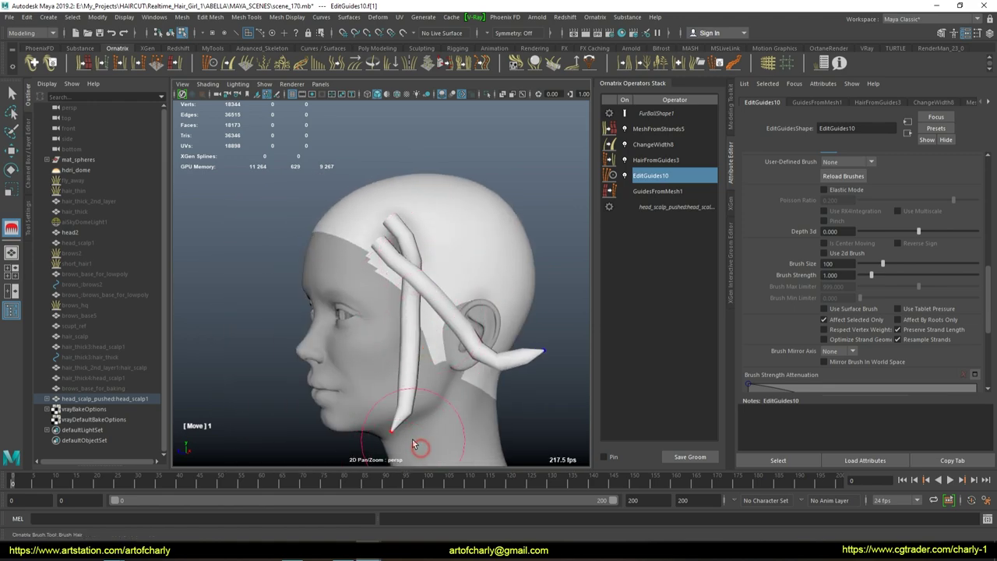
Step: Switch to the Draw Strand Tool in the Roots section
click(829, 174)
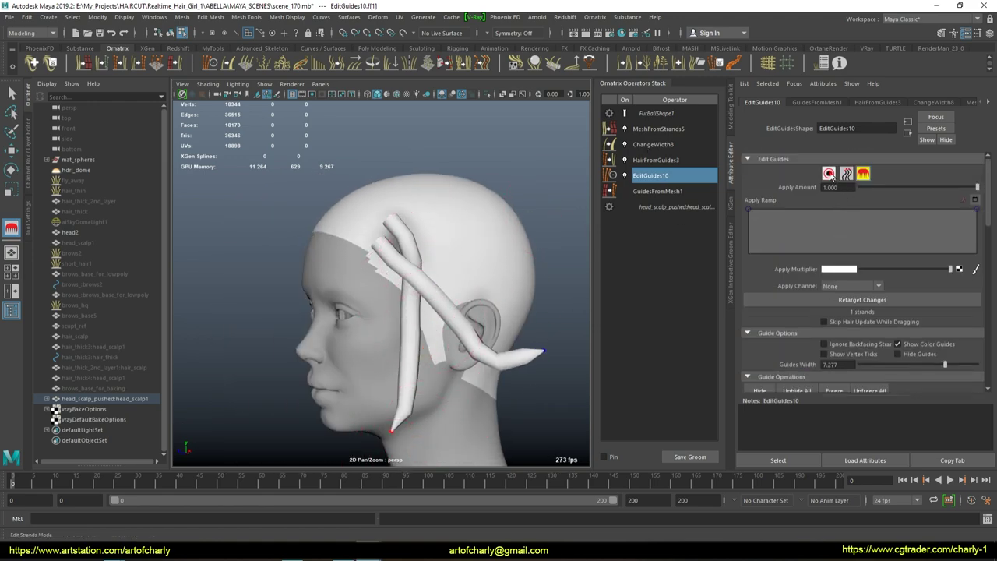
scroll(885, 260, down, 5)
click(865, 319)
mouse_move(477, 268)
alt+mouse_down()
mouse_move(367, 235)
mouse_move(444, 211)
mouse_move(396, 244)
mouse_move(405, 235)
alt+mouse_up()
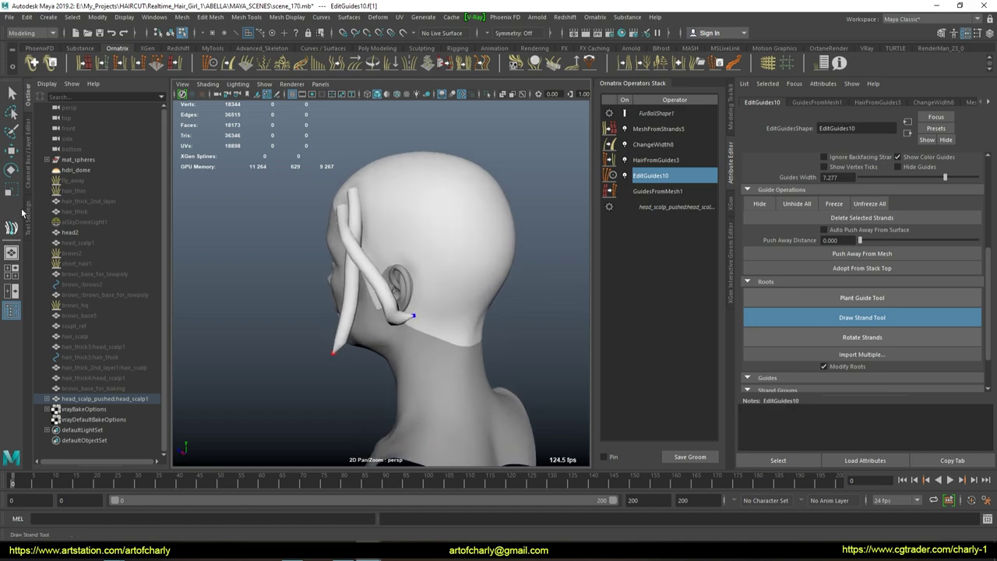
Step: Draw new strands down the back of the head toward the neck
click(28, 216)
alt+drag(438, 211, 401, 232)
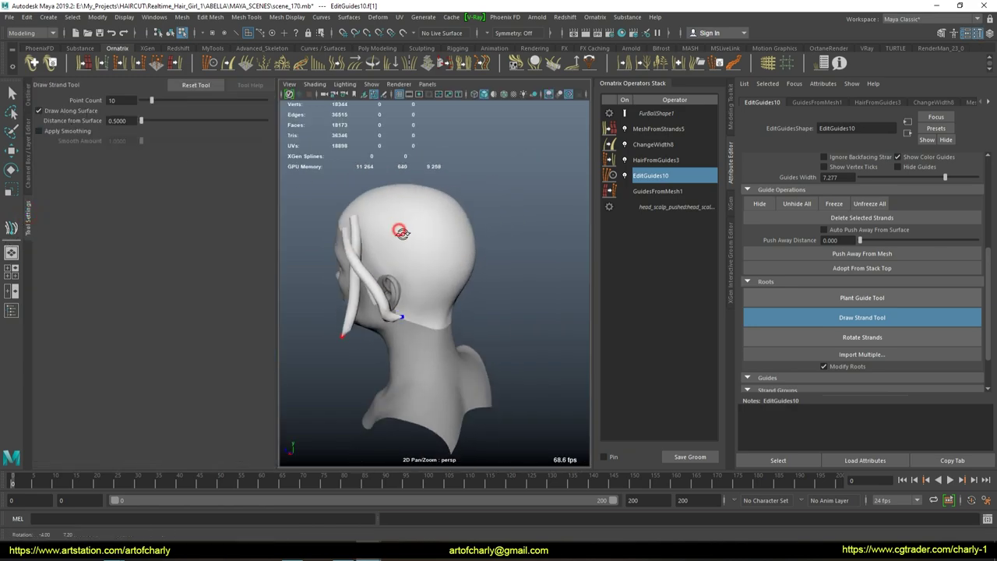
mouse_move(421, 322)
mouse_down()
mouse_move(427, 360)
mouse_move(396, 338)
mouse_move(451, 255)
mouse_move(446, 315)
mouse_move(506, 265)
mouse_up()
mouse_move(498, 240)
mouse_down()
mouse_move(516, 361)
mouse_move(457, 318)
mouse_move(489, 401)
mouse_move(515, 225)
mouse_up()
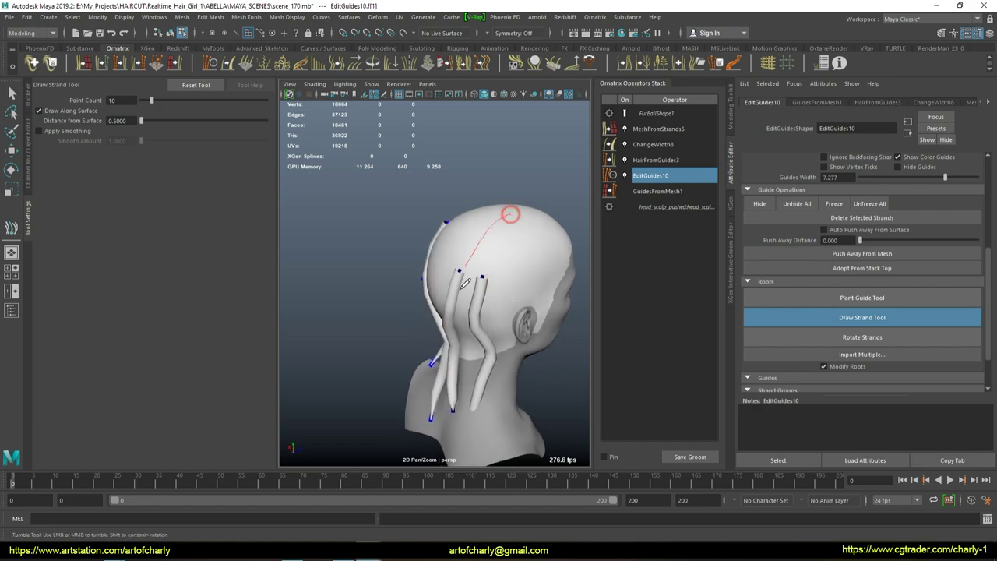
alt+drag(463, 290, 485, 193)
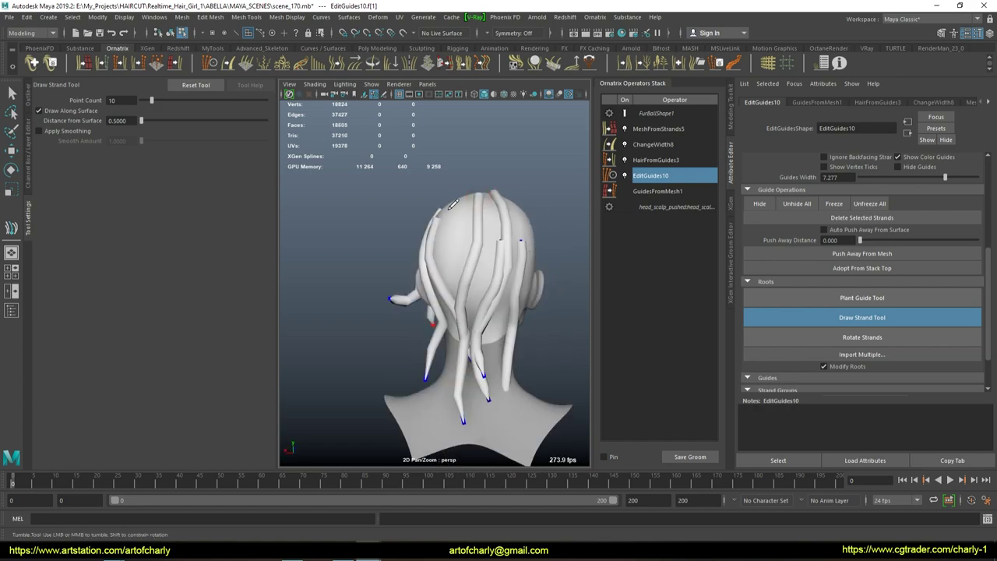
mouse_move(459, 262)
mouse_down()
mouse_move(470, 285)
mouse_move(402, 170)
mouse_move(436, 234)
mouse_move(393, 327)
mouse_up()
Step: Draw several strands across the top and front of the scalp
scroll(405, 244, down, 3)
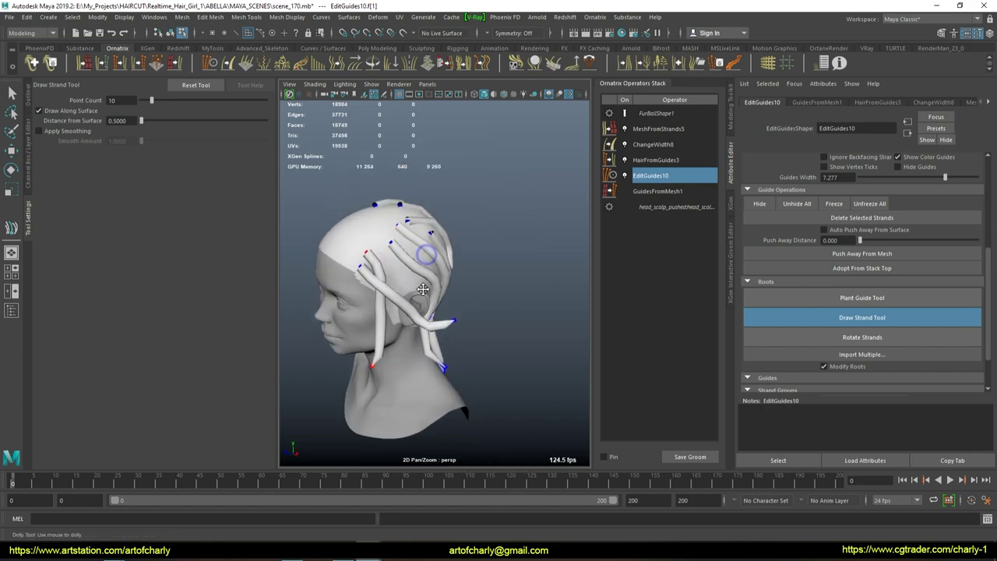
scroll(420, 291, up, 3)
alt+drag(420, 291, 359, 254)
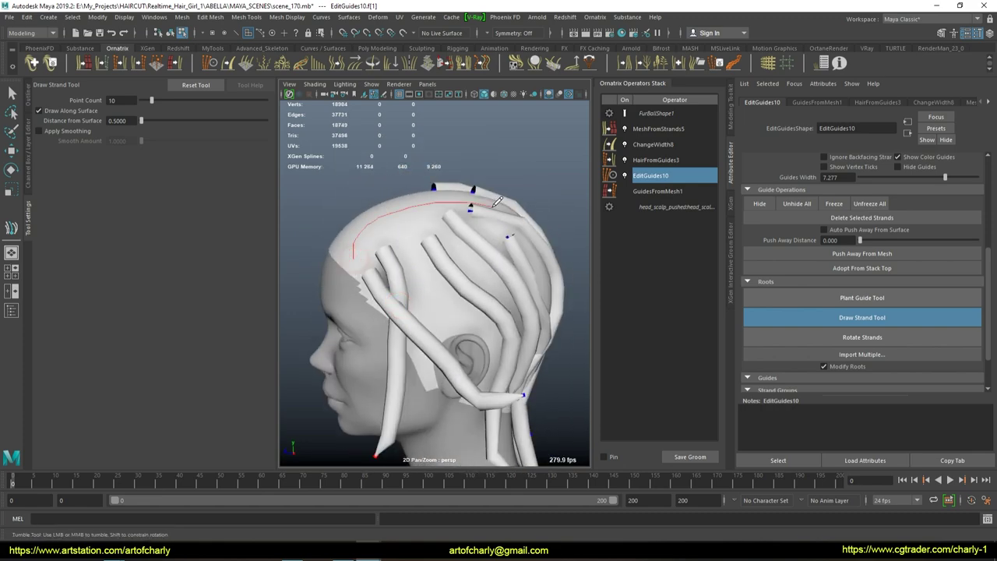
drag(498, 201, 500, 201)
drag(460, 236, 461, 236)
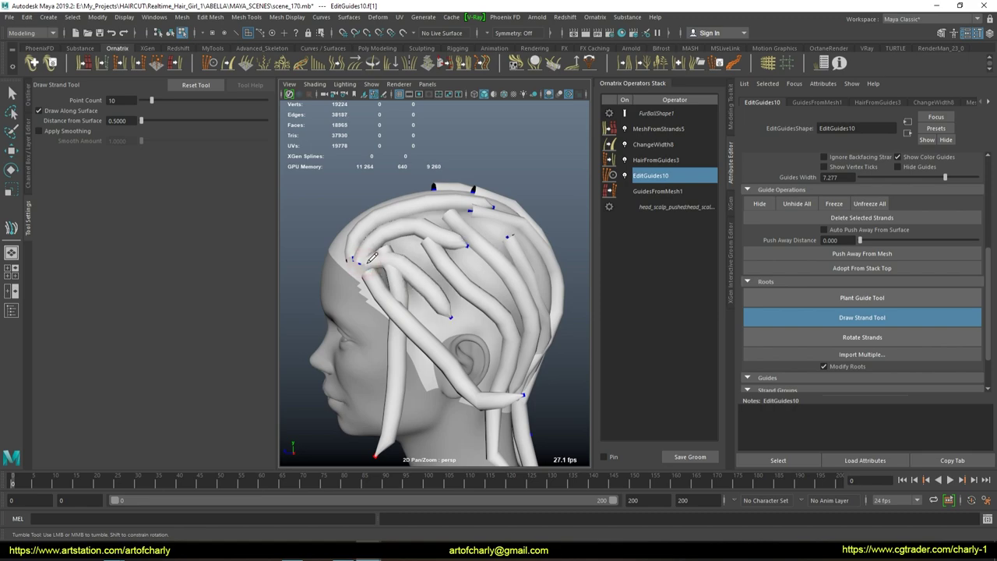
mouse_move(366, 285)
alt+mouse_down()
mouse_move(446, 285)
mouse_move(374, 233)
mouse_move(436, 265)
alt+mouse_up()
alt+middle_drag(436, 233, 452, 221)
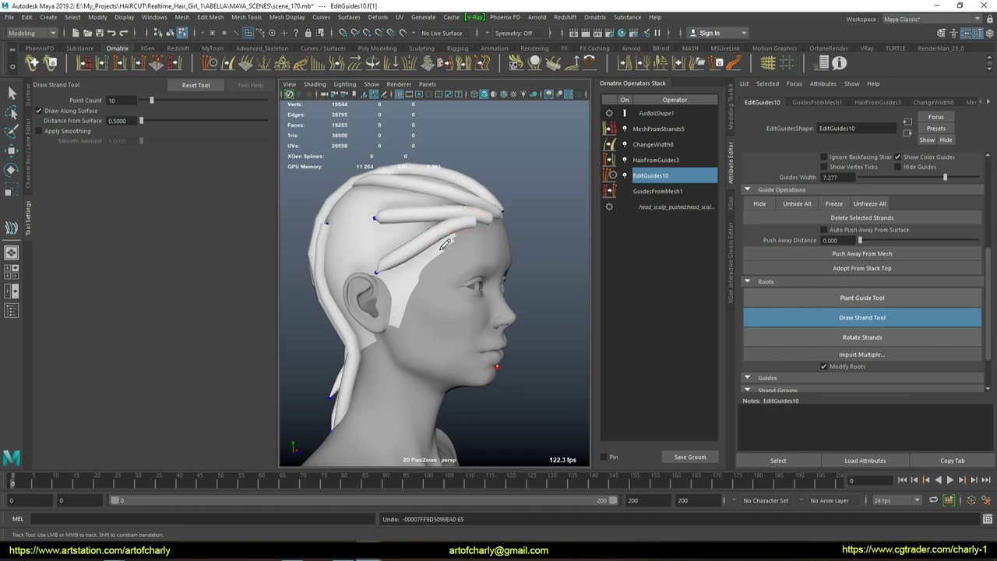
Step: Undo the bad strands near the ear and redraw strands on the side and back
key(ctrl+z)
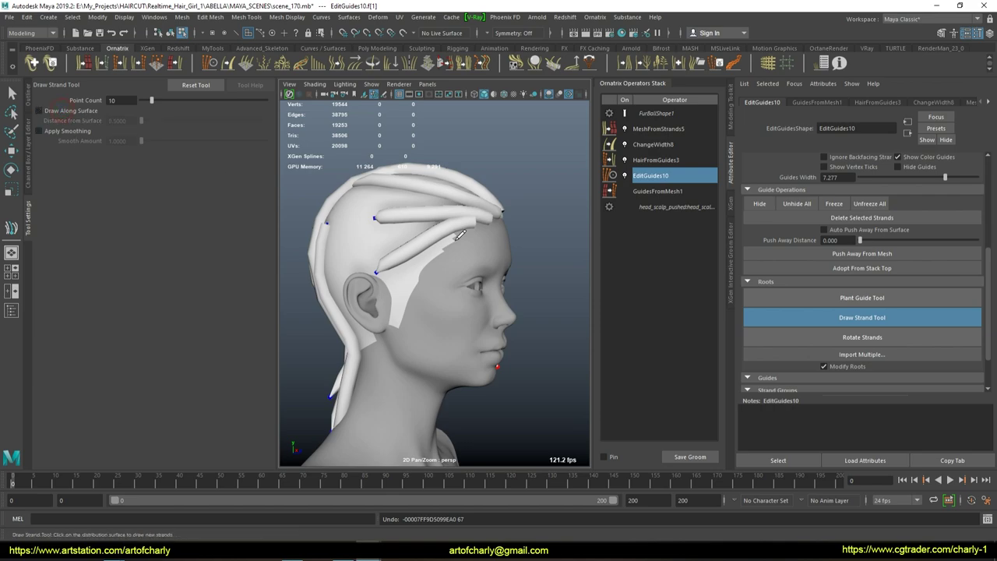
mouse_move(421, 387)
mouse_down()
mouse_move(424, 335)
mouse_move(482, 246)
mouse_up()
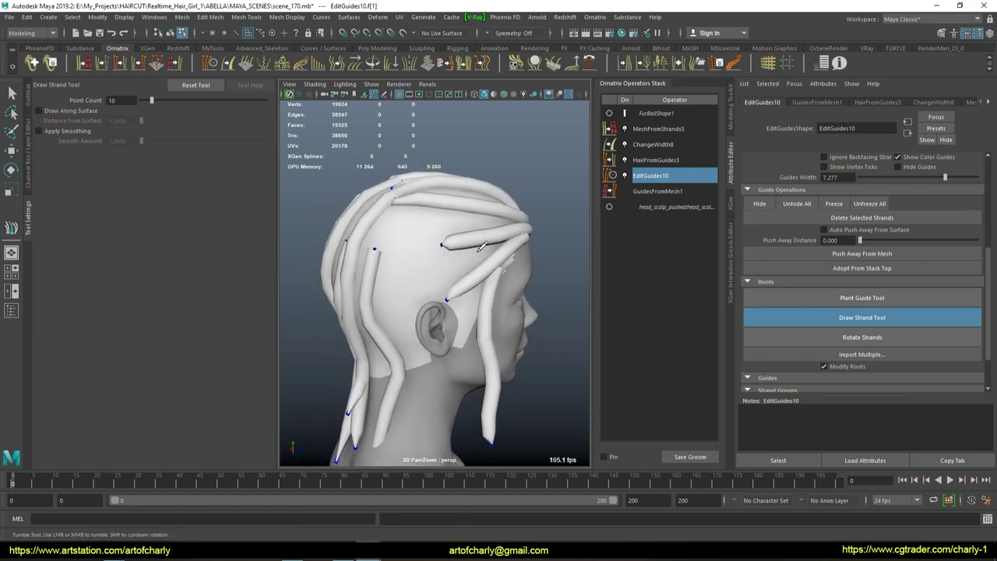
key(ctrl+z)
drag(419, 427, 419, 427)
alt+drag(423, 291, 478, 240)
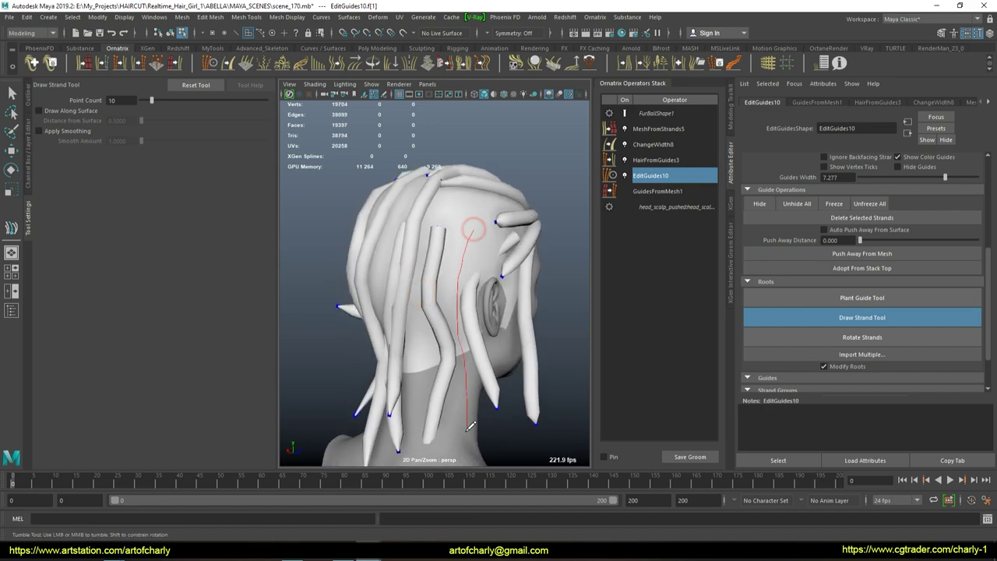
drag(471, 424, 470, 424)
alt+drag(470, 424, 570, 252)
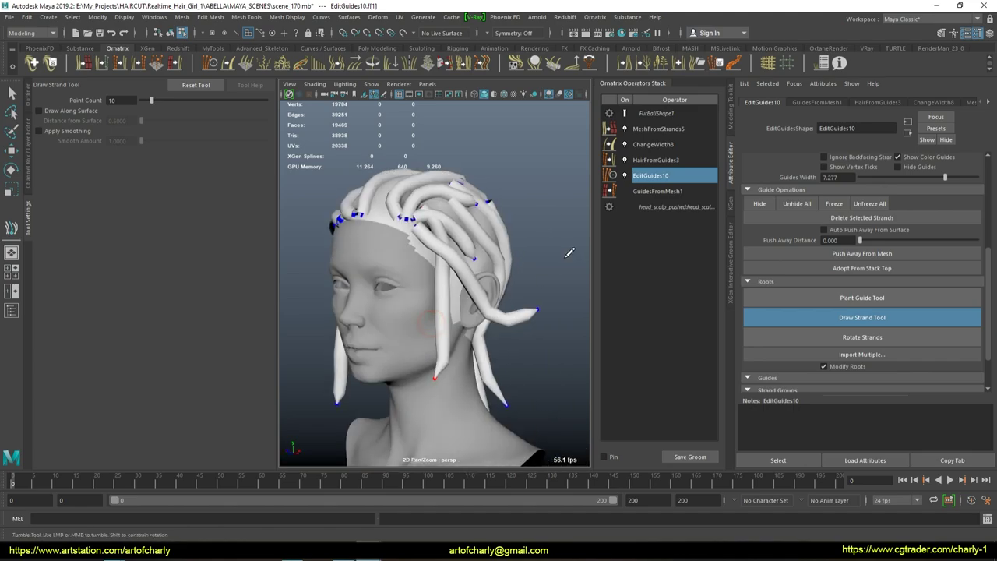
Step: Stop drawing with Q and check the MeshFromStrands5 and ChangeWidth8 settings
key(q)
click(658, 128)
mouse_move(467, 233)
alt+mouse_down()
mouse_move(554, 227)
mouse_move(400, 234)
alt+mouse_up()
alt+right_drag(400, 234, 444, 262)
click(667, 134)
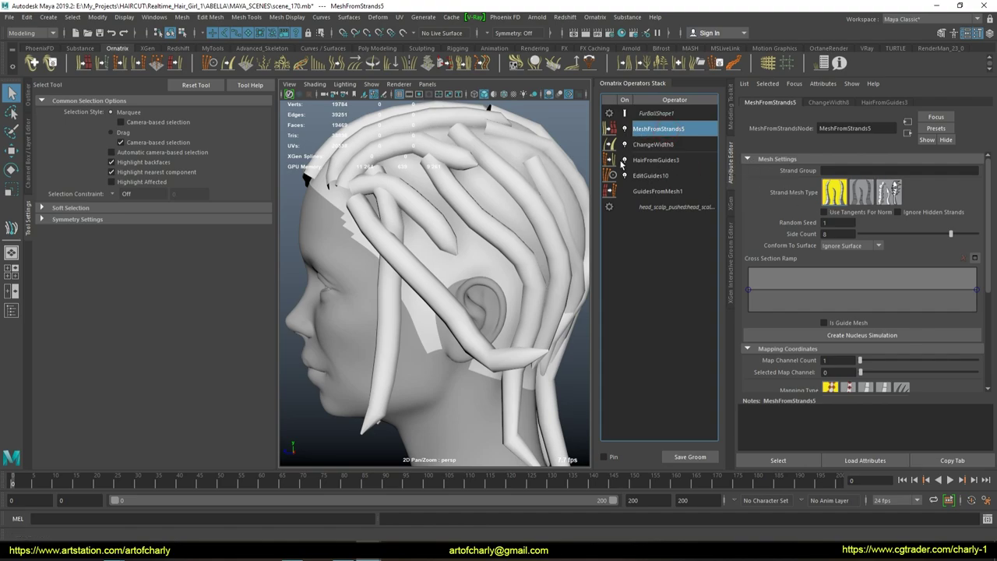
Step: Assign an existing material to the generated hair mesh
alt+drag(420, 225, 493, 194)
mouse_move(408, 208)
alt+right_down()
mouse_move(426, 259)
mouse_move(384, 171)
alt+right_up()
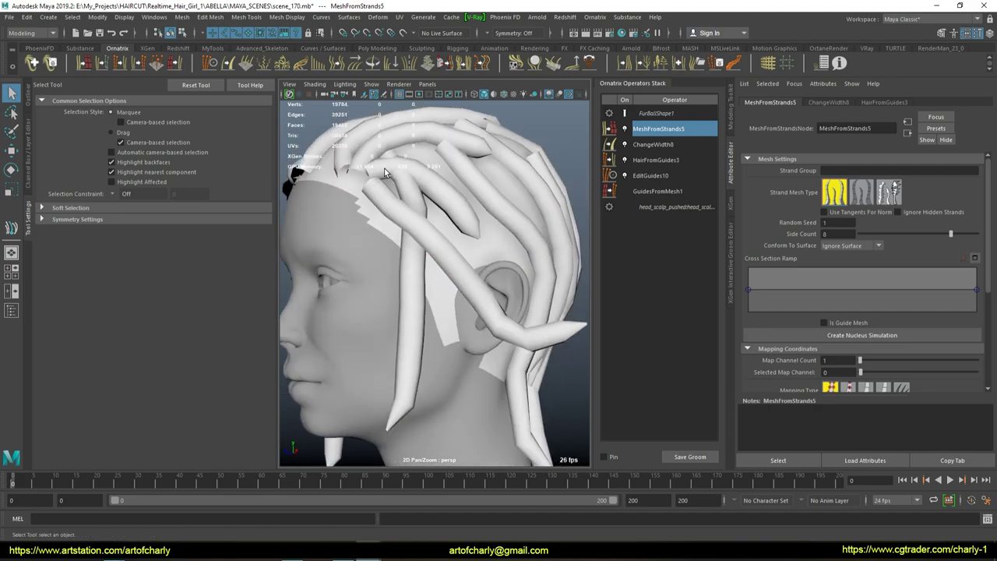
scroll(521, 247, down, 2)
click(526, 233)
right_click(528, 236)
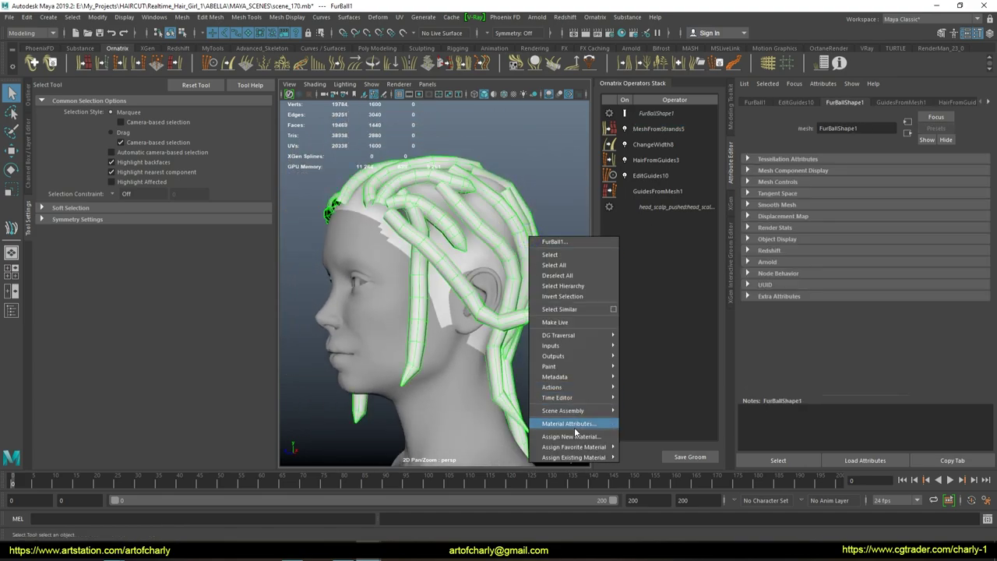
click(646, 486)
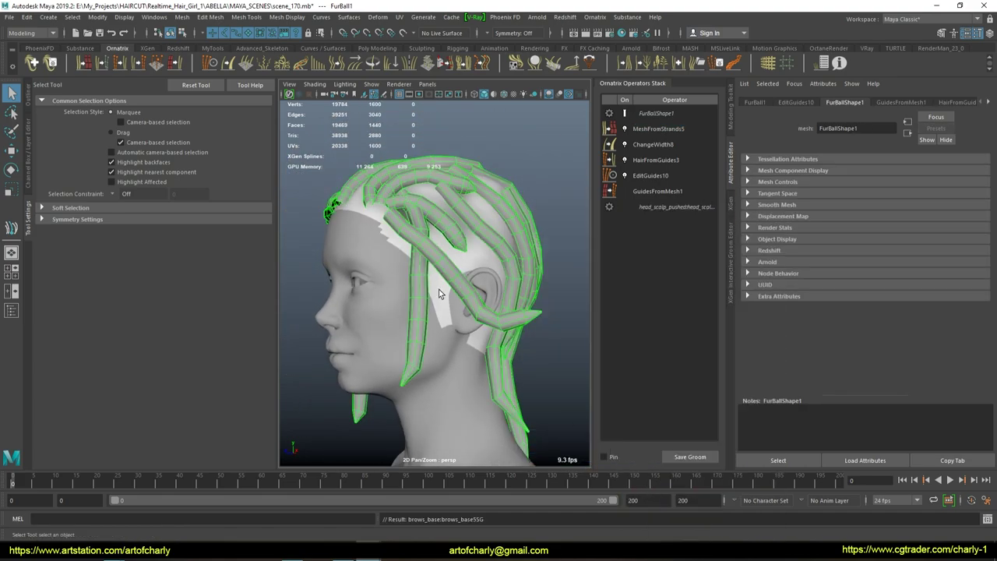
Step: Turn the hair tubes into flat ribbon strips in MeshFromStrands5
click(574, 222)
click(514, 212)
click(654, 144)
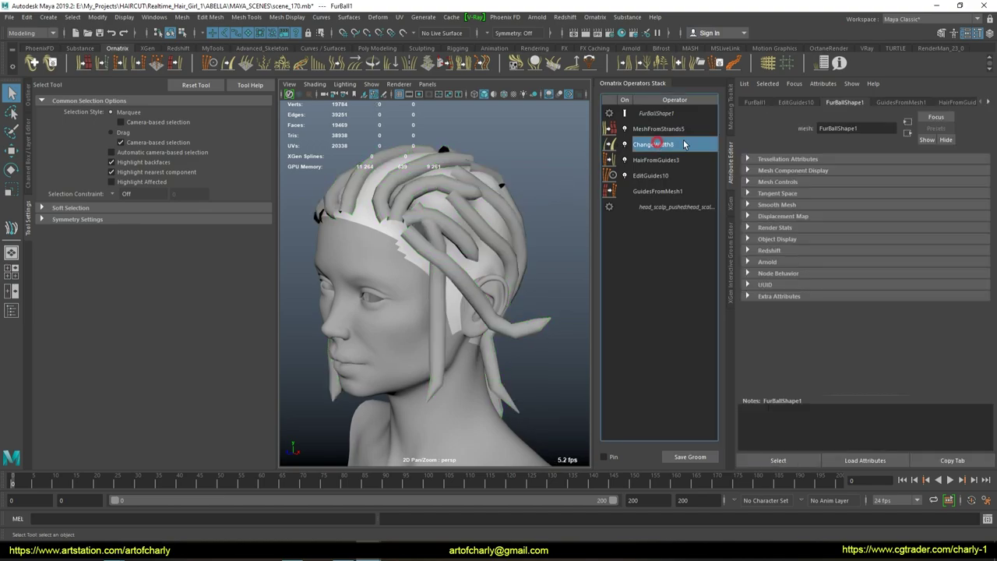
click(658, 129)
click(860, 193)
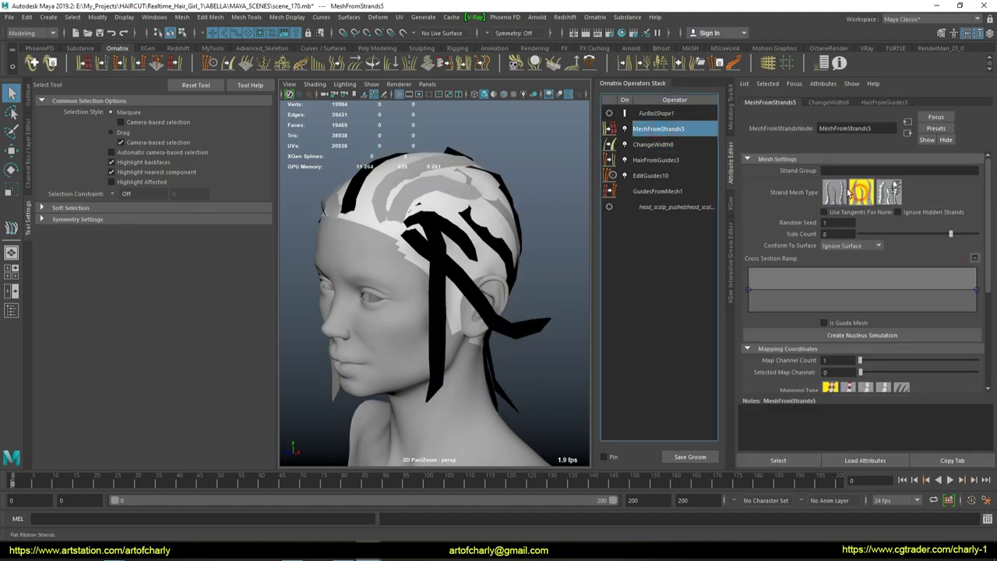
alt+drag(436, 206, 493, 205)
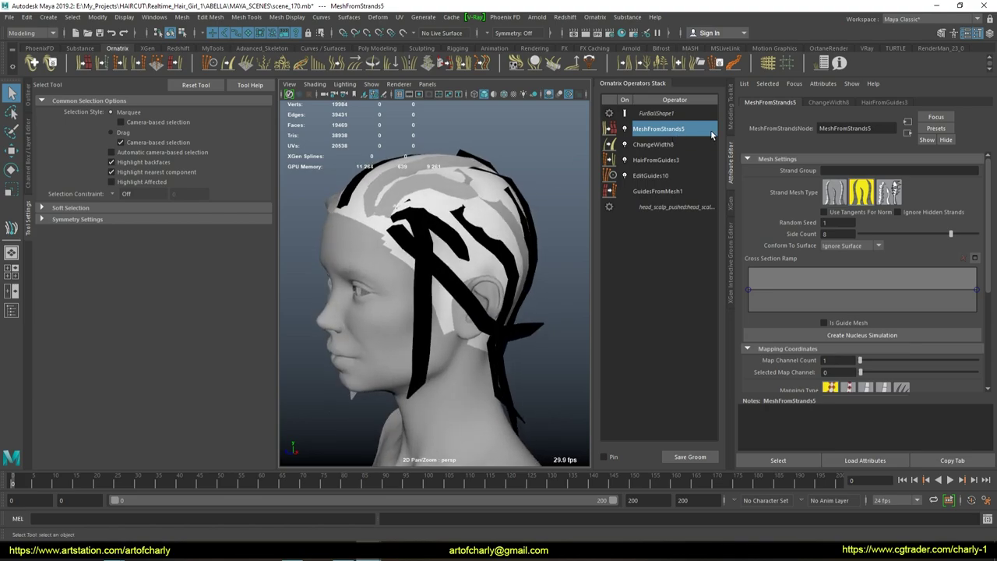
alt+drag(412, 258, 604, 91)
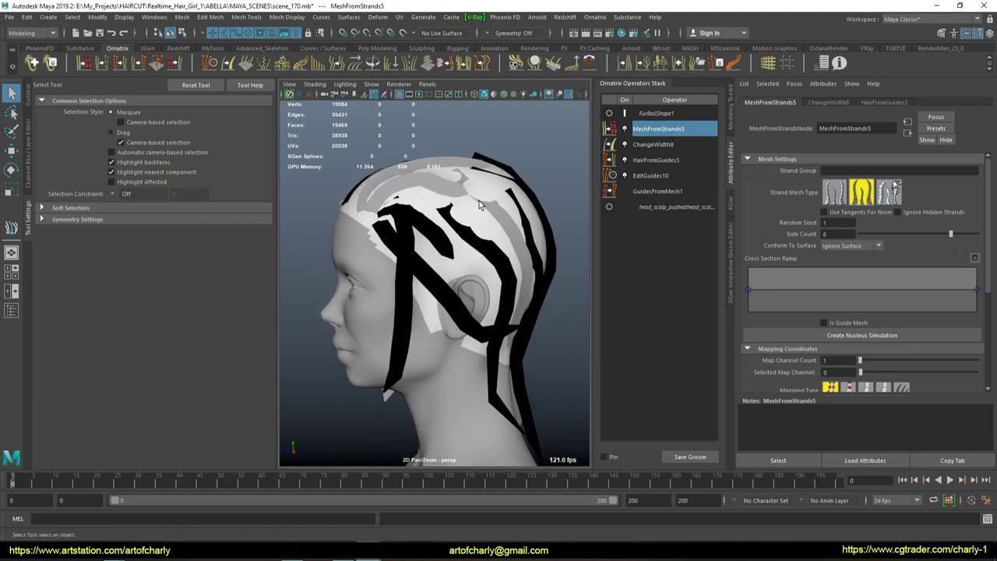
alt+drag(479, 205, 511, 116)
Step: Add a Push Away From Surface operator above ChangeWidth8 with distance 0.402
click(664, 145)
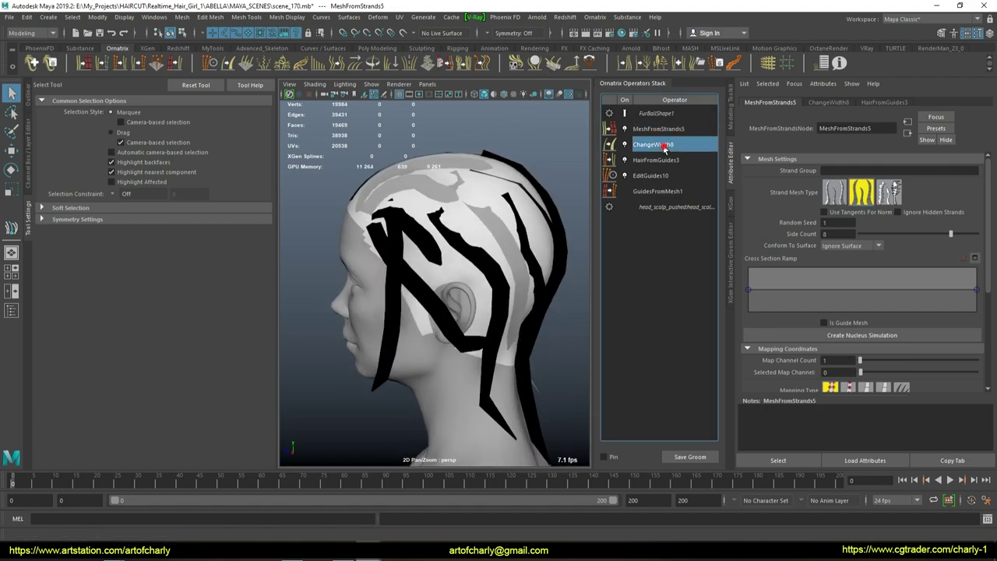
click(575, 63)
drag(861, 183, 865, 184)
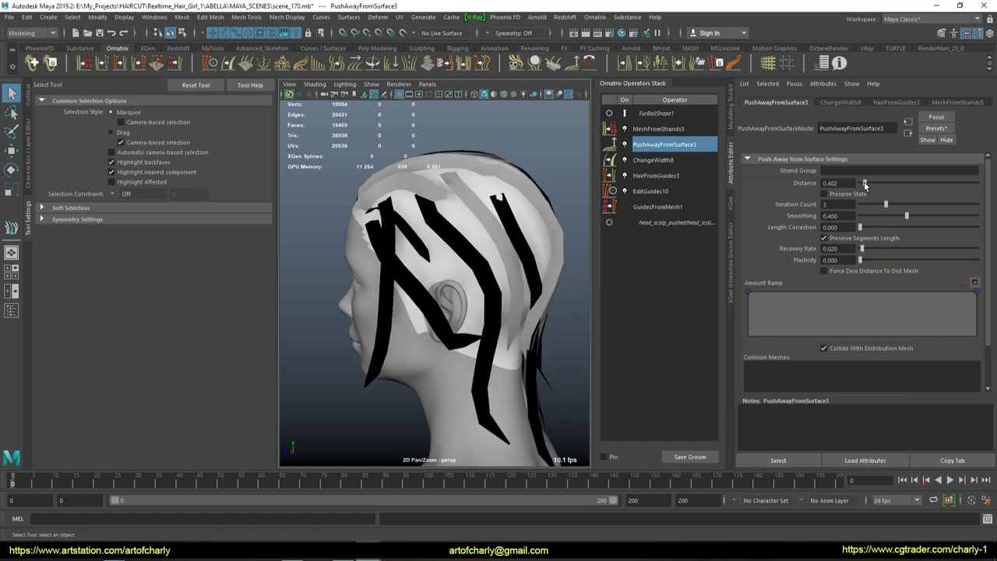
Step: Add a Rotate operator above HairFromGuides3, oriented by strand, index 3, global angle -3.142
alt+drag(436, 296, 389, 296)
click(655, 175)
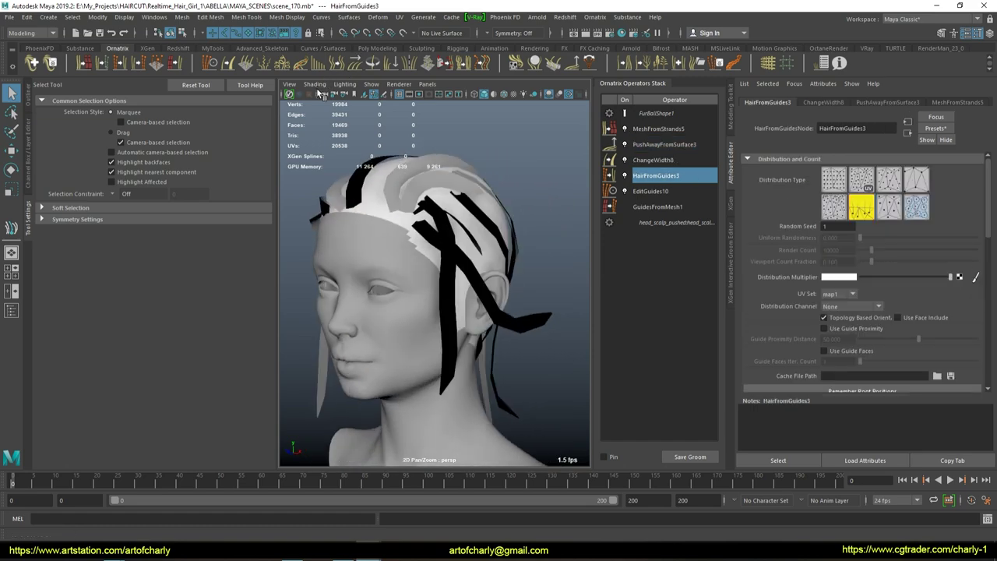
click(374, 63)
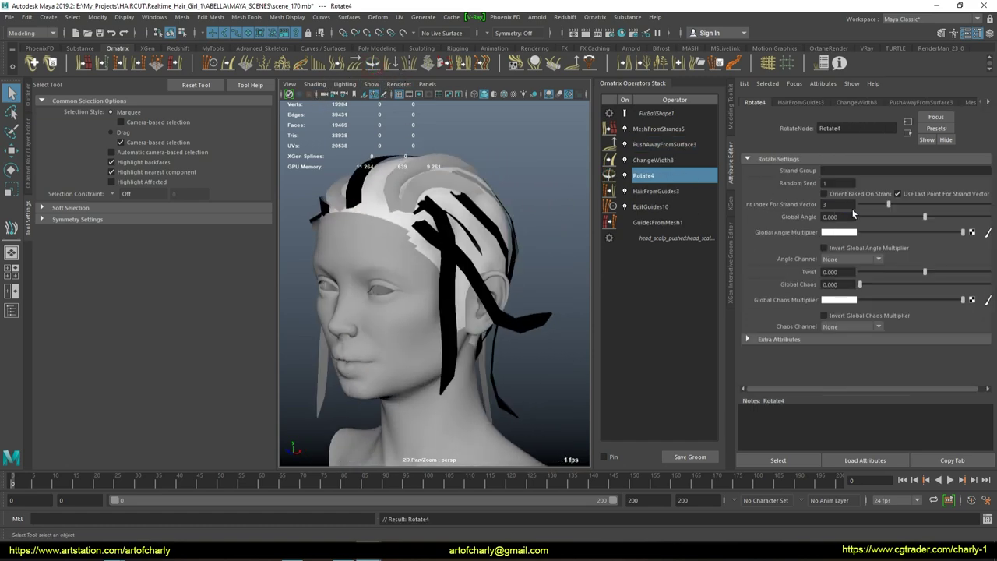
click(838, 195)
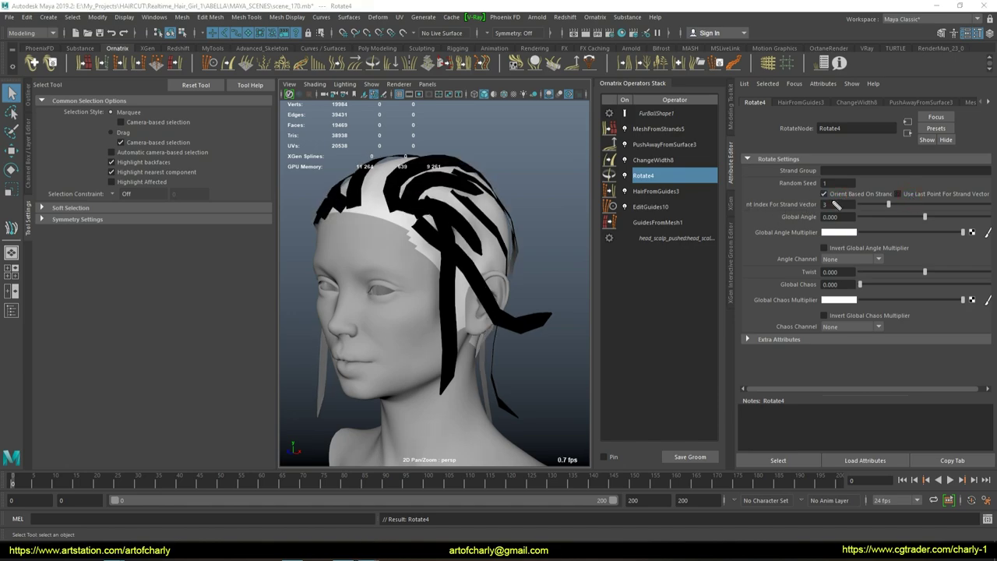
mouse_move(888, 204)
mouse_down()
mouse_move(890, 217)
mouse_move(860, 217)
mouse_up()
mouse_move(335, 295)
alt+mouse_down()
mouse_move(505, 288)
mouse_move(492, 343)
mouse_move(480, 253)
alt+mouse_up()
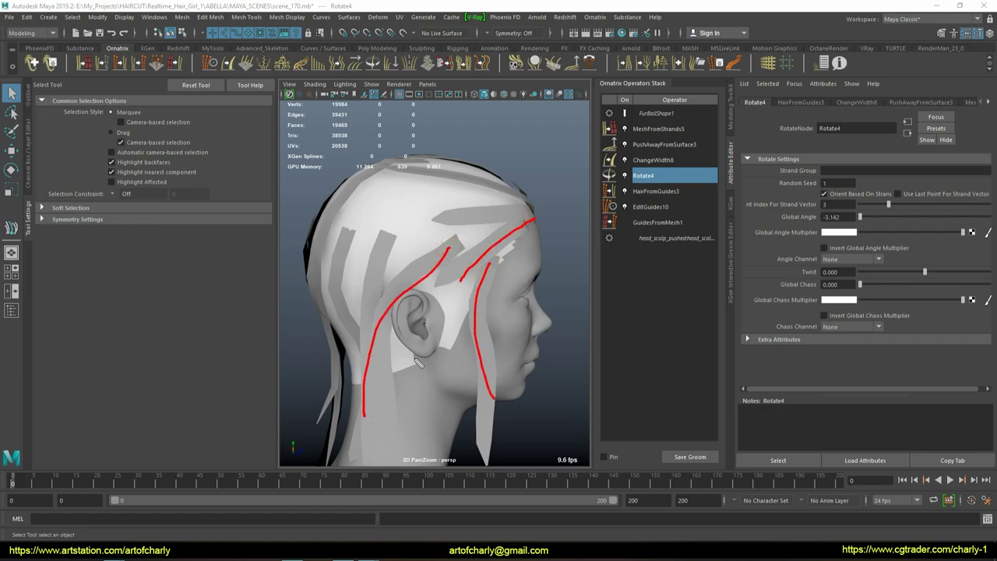
Step: Widen the hair cards to 3.036 in ChangeWidth8
alt+drag(418, 362, 506, 359)
click(652, 160)
mouse_move(872, 183)
mouse_down()
mouse_move(904, 181)
mouse_move(894, 184)
mouse_up()
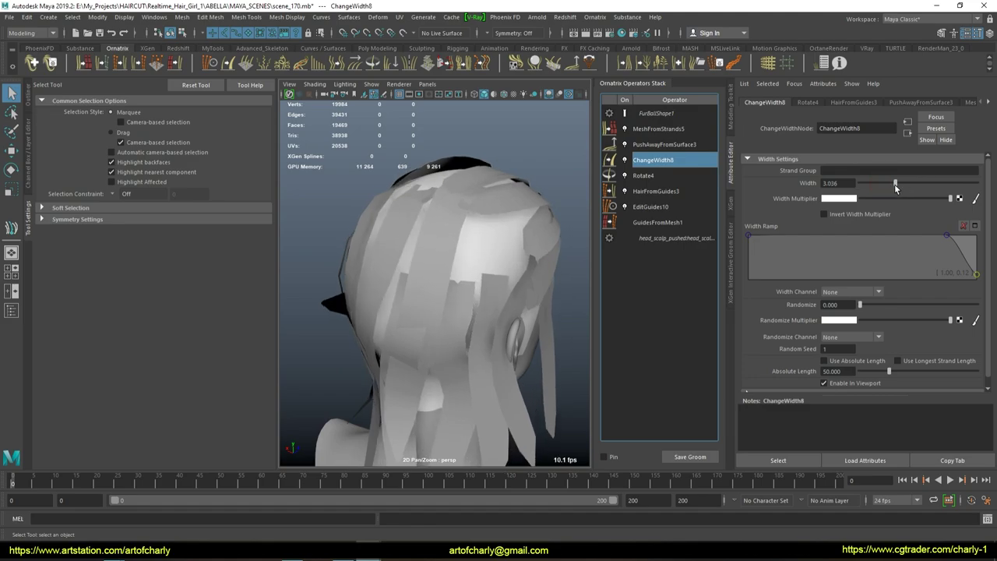
mouse_move(423, 260)
alt+mouse_down()
mouse_move(545, 276)
mouse_move(425, 320)
mouse_move(550, 278)
mouse_move(462, 281)
alt+mouse_up()
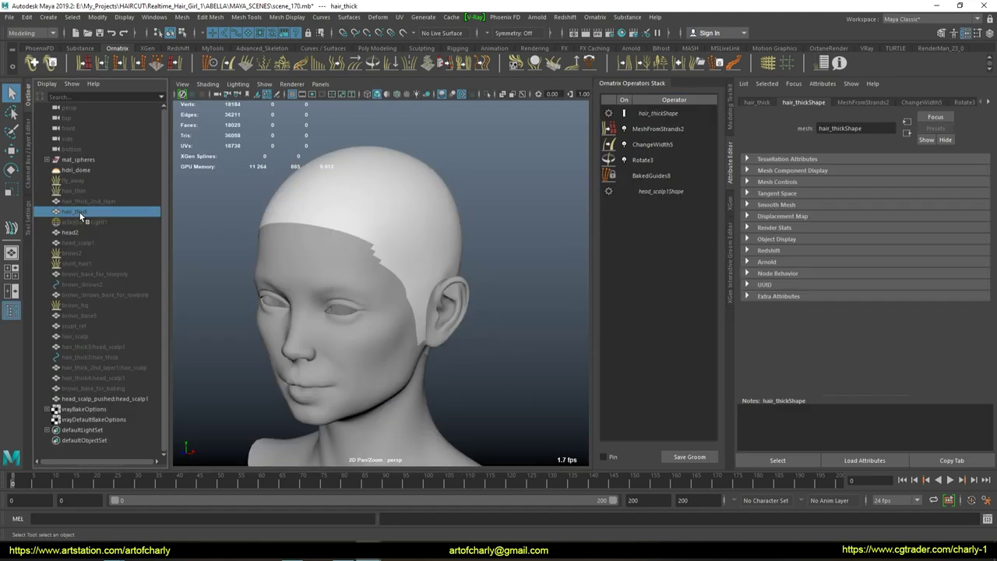
Step: Select head2 and hair_thick, then orbit around the head to inspect the thick cards
alt+drag(534, 205, 421, 236)
click(420, 236)
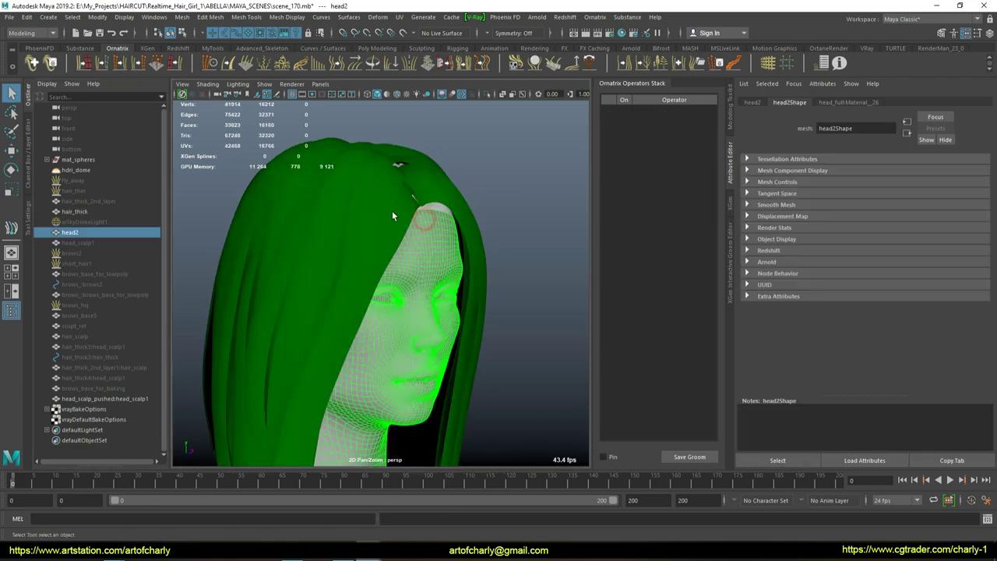
click(472, 211)
mouse_move(472, 211)
alt+mouse_down()
mouse_move(509, 190)
mouse_move(298, 217)
mouse_move(398, 210)
mouse_move(425, 193)
mouse_move(327, 278)
mouse_move(388, 297)
mouse_move(545, 301)
mouse_move(545, 256)
alt+mouse_up()
click(509, 189)
mouse_move(463, 262)
alt+mouse_down()
mouse_move(492, 256)
mouse_move(447, 268)
mouse_move(443, 328)
mouse_move(416, 324)
mouse_move(436, 331)
mouse_move(329, 312)
alt+mouse_up()
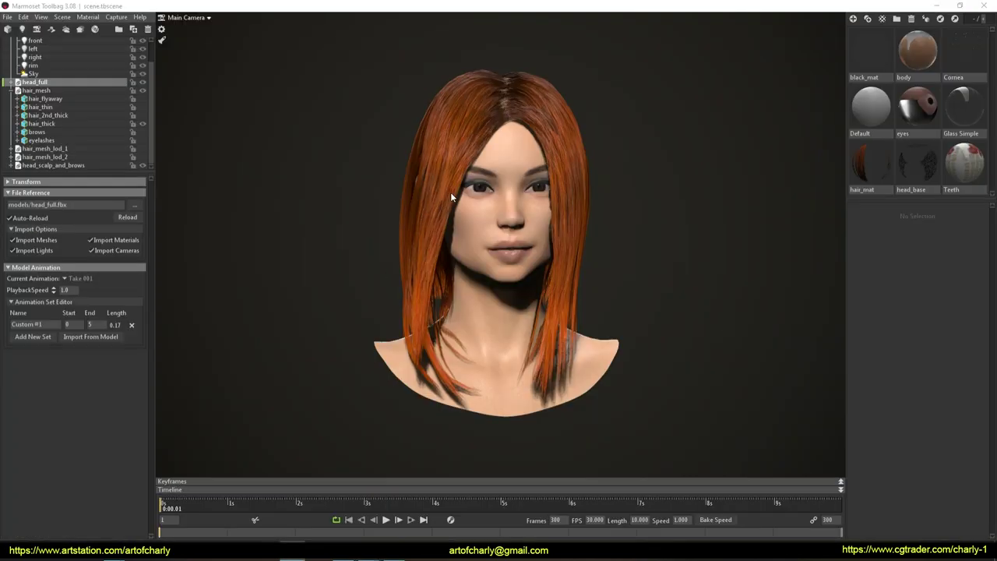
mouse_move(450, 194)
mouse_down()
mouse_move(469, 239)
mouse_move(536, 252)
mouse_move(301, 244)
mouse_move(512, 227)
mouse_move(367, 229)
mouse_move(378, 301)
mouse_move(462, 249)
mouse_move(411, 223)
mouse_move(491, 217)
mouse_up()
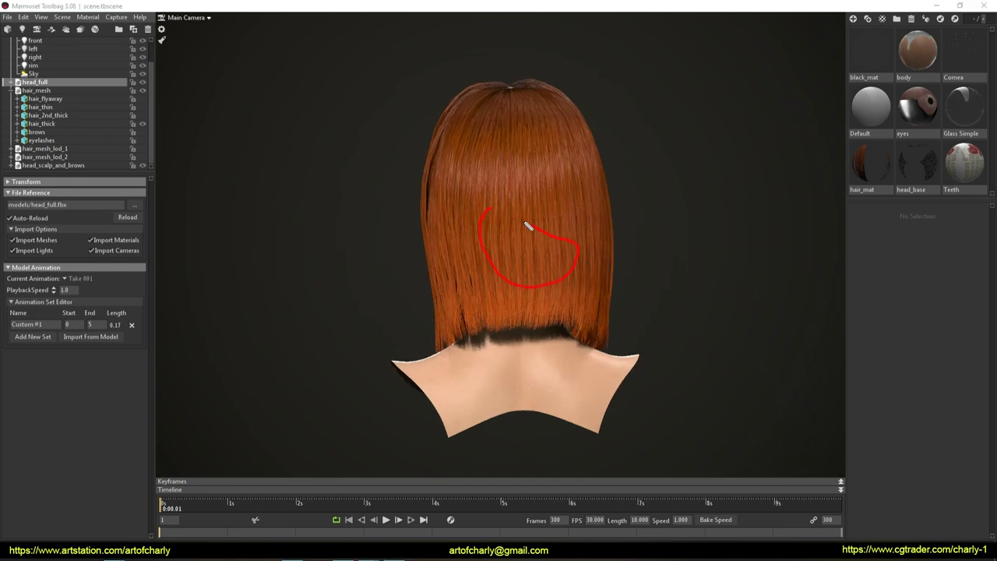
Step: Orbit the Marmoset render of the red bob through side, back and front views
mouse_move(623, 244)
mouse_down()
mouse_move(488, 252)
mouse_move(560, 244)
mouse_move(541, 245)
mouse_up()
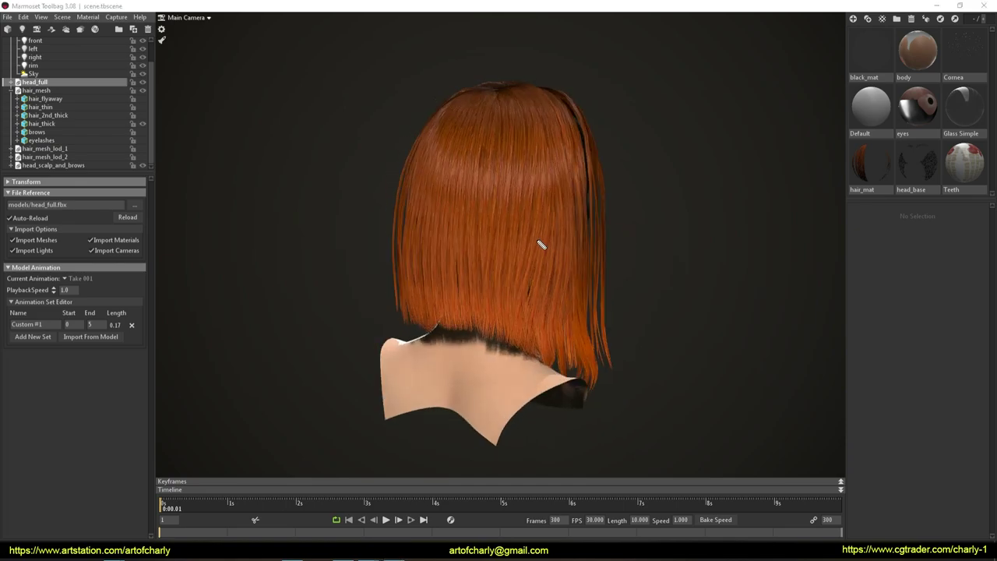
mouse_move(497, 205)
mouse_down()
mouse_move(662, 205)
mouse_move(669, 190)
mouse_up()
mouse_move(562, 215)
mouse_down()
mouse_move(634, 213)
mouse_move(559, 214)
mouse_move(588, 258)
mouse_move(545, 265)
mouse_move(522, 254)
mouse_move(526, 278)
mouse_move(515, 131)
mouse_up()
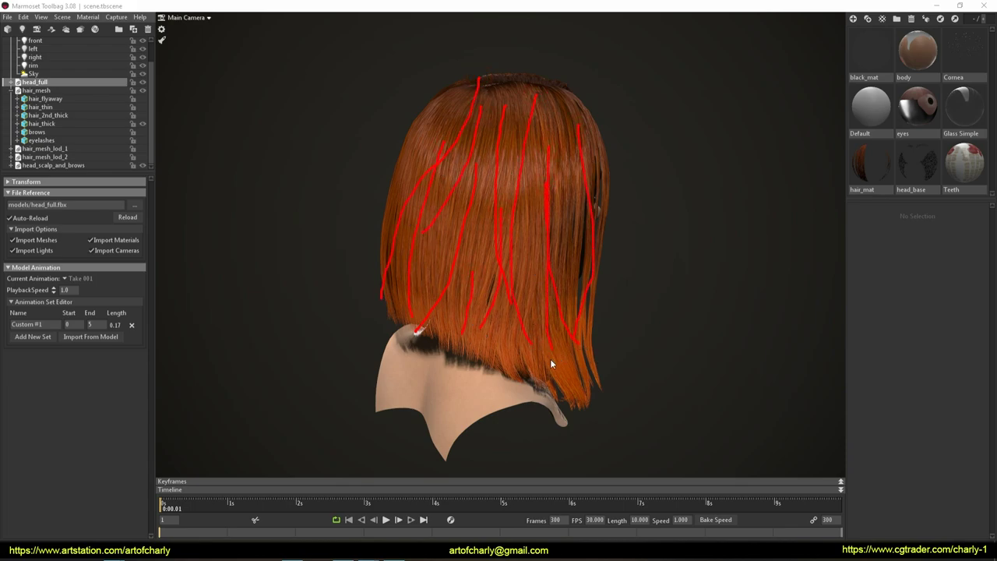
drag(516, 308, 560, 304)
drag(514, 103, 506, 317)
mouse_move(568, 265)
mouse_down()
mouse_move(427, 248)
mouse_move(559, 176)
mouse_move(564, 260)
mouse_move(534, 156)
mouse_move(606, 185)
mouse_move(743, 172)
mouse_move(636, 199)
mouse_move(682, 165)
mouse_move(472, 184)
mouse_up()
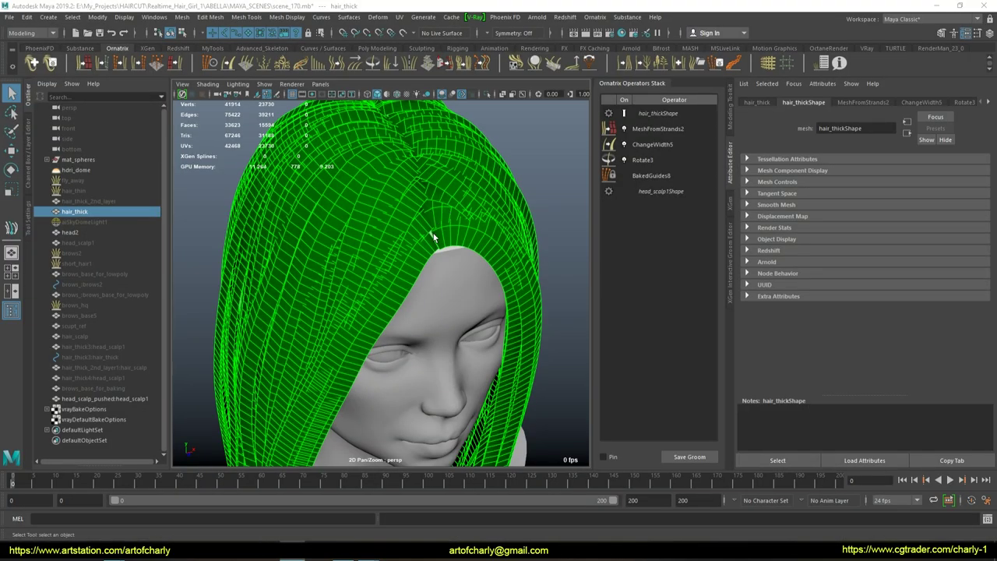
mouse_move(434, 237)
alt+mouse_down()
mouse_move(411, 215)
mouse_move(420, 212)
alt+mouse_up()
Step: Disable MeshFromStrands2 and add an Edit Guides operator above BakedGuides8
click(677, 146)
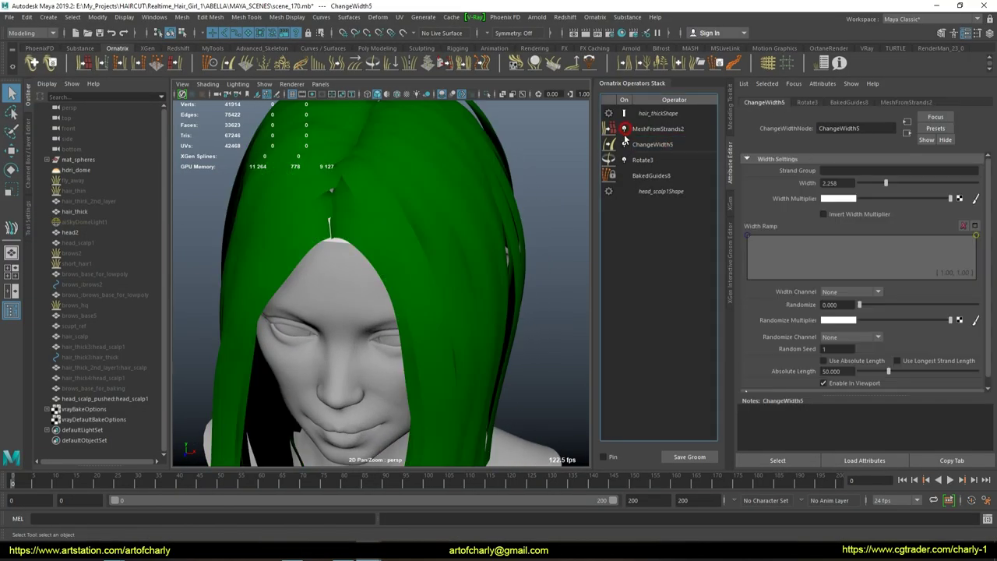
click(623, 128)
click(642, 160)
alt+drag(389, 252, 393, 233)
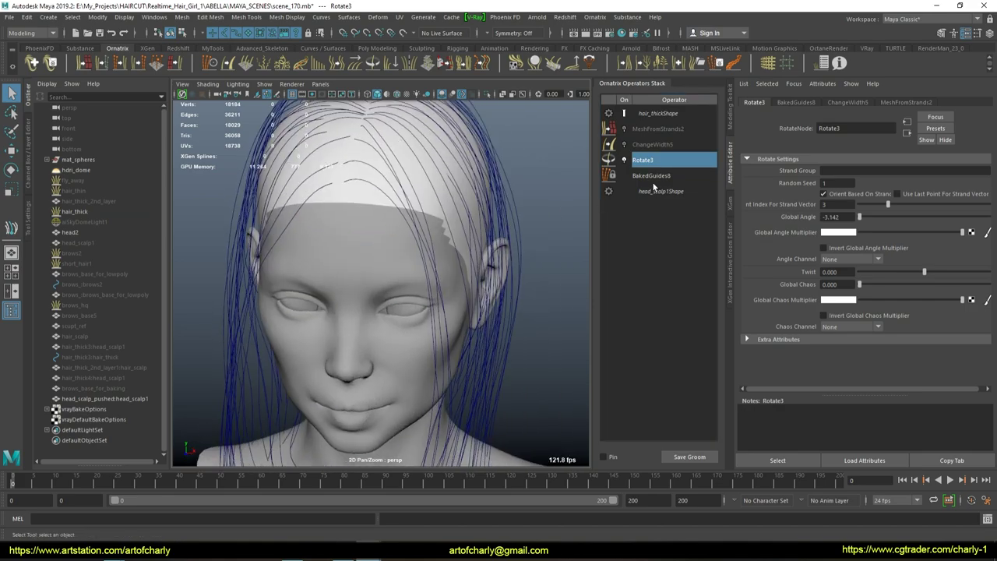
click(652, 176)
click(210, 63)
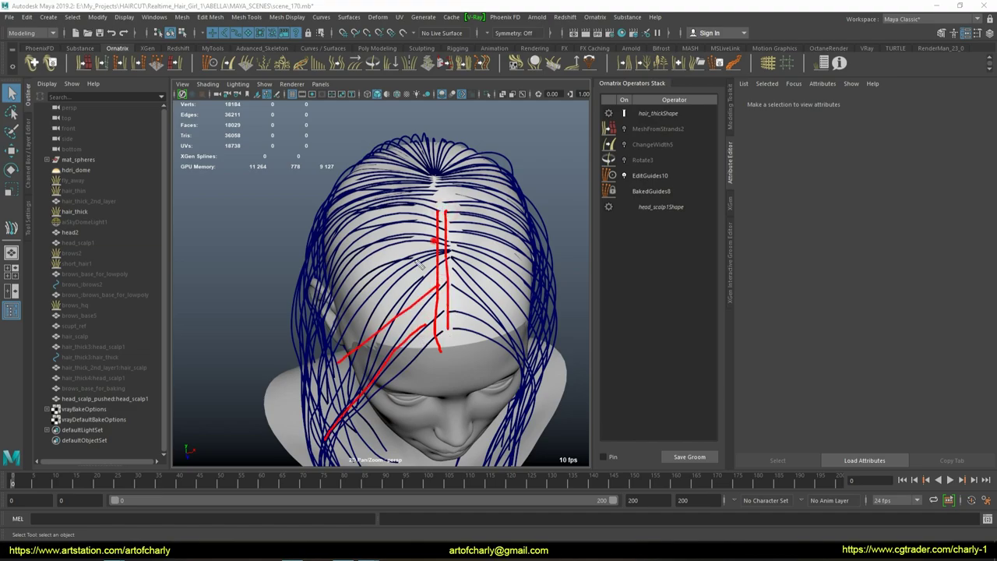
Step: Select guide strands near the parting, the crown and the side of the head
mouse_move(461, 299)
alt+mouse_down()
mouse_move(479, 236)
mouse_move(536, 269)
mouse_move(483, 265)
alt+mouse_up()
alt+right_drag(483, 265, 448, 262)
alt+drag(448, 262, 493, 248)
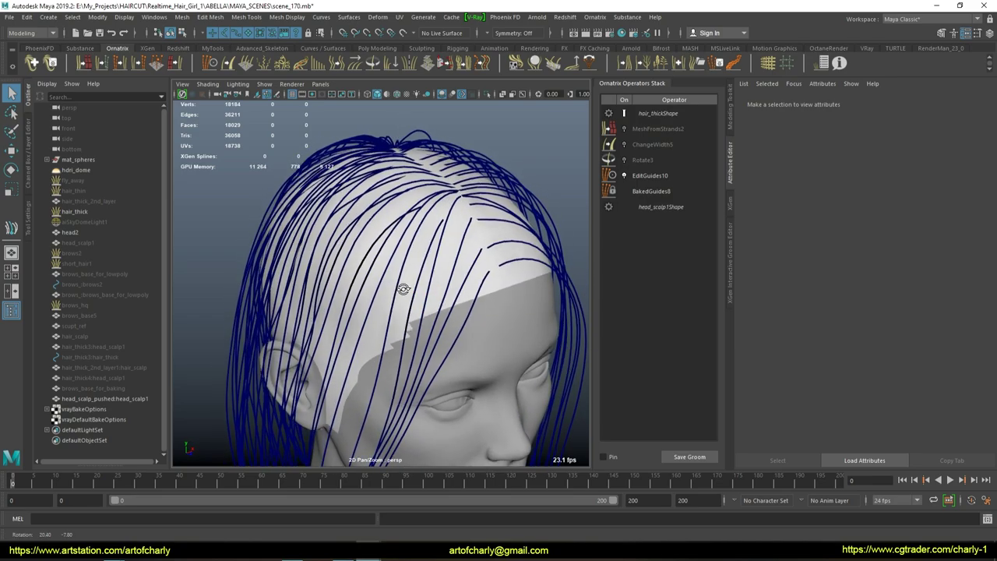
click(656, 171)
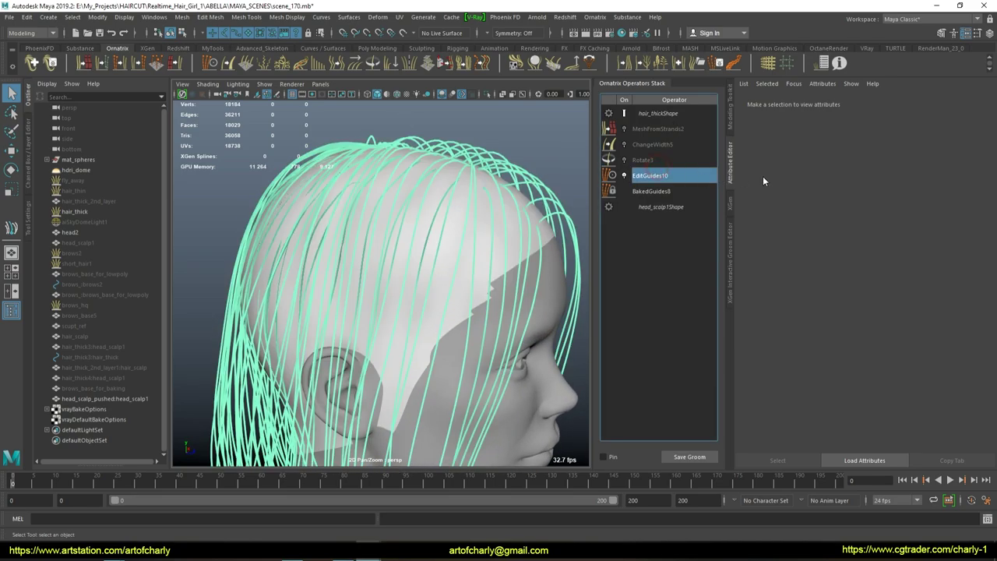
click(461, 222)
alt+drag(462, 234, 483, 125)
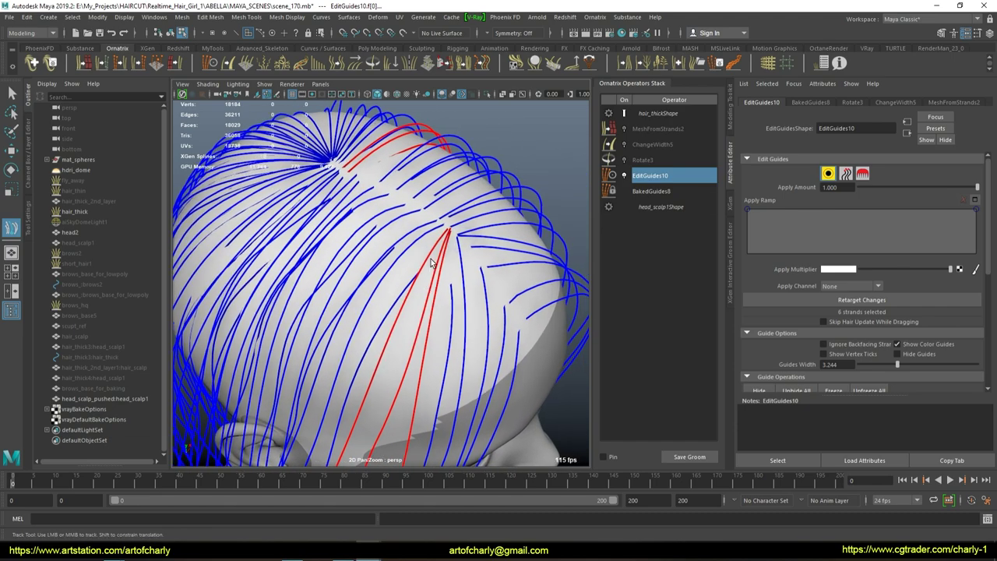
click(483, 124)
click(464, 144)
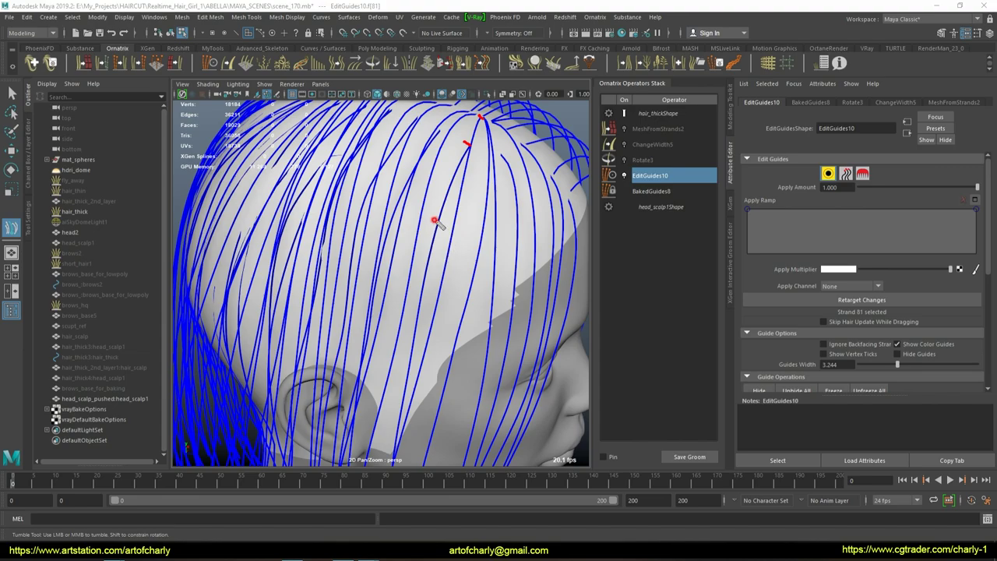
click(416, 305)
click(392, 349)
Step: Comb the selected strands into a new direction with the Move brush
mouse_move(475, 165)
alt+mouse_down()
mouse_move(428, 304)
mouse_move(357, 301)
alt+mouse_up()
scroll(429, 304, down, 5)
scroll(357, 302, up, 5)
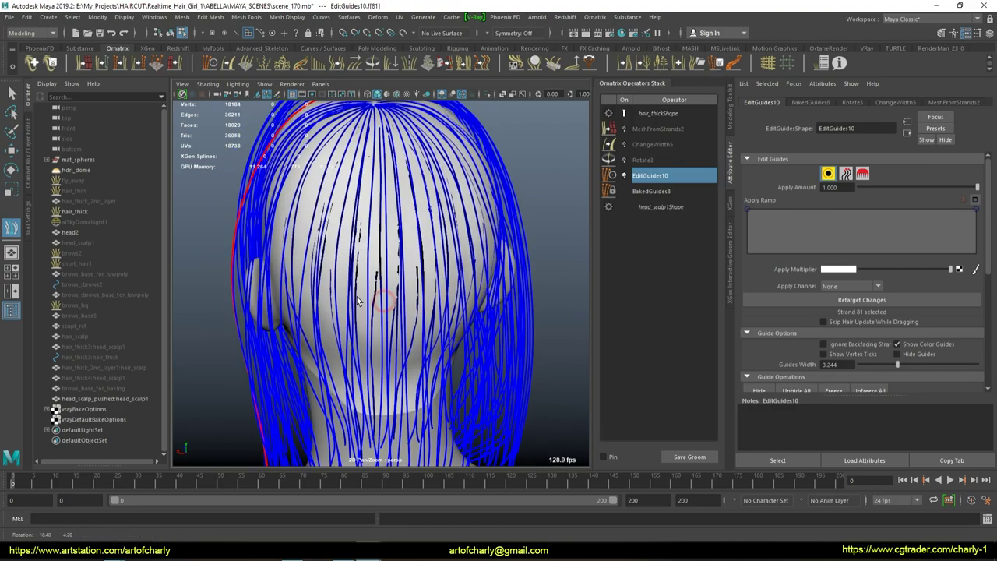
mouse_move(389, 288)
alt+mouse_down()
mouse_move(379, 285)
mouse_move(438, 340)
mouse_move(430, 329)
mouse_move(438, 271)
mouse_move(463, 374)
alt+mouse_up()
scroll(394, 291, up, 5)
Step: Select four guide roots along the hairline
click(270, 246)
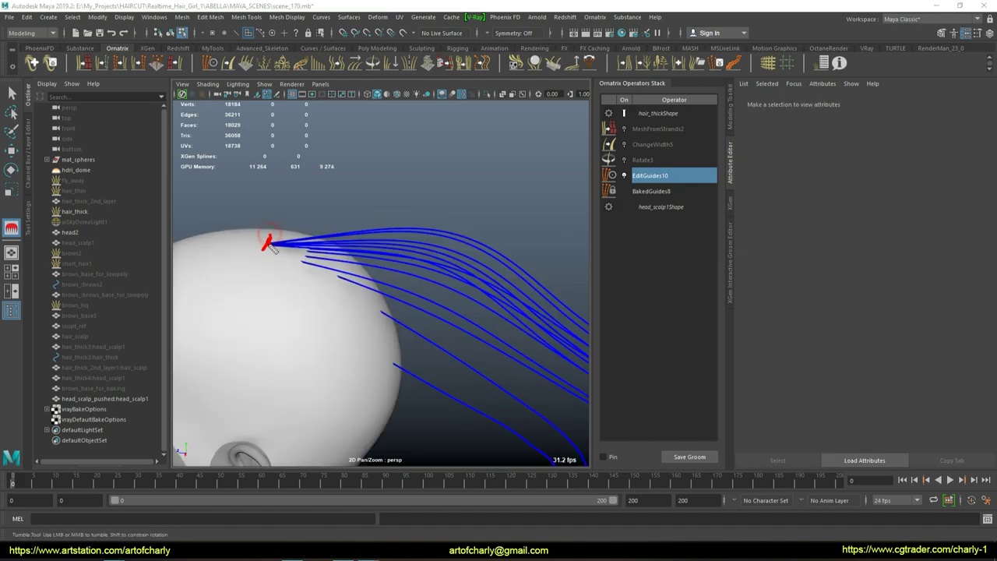
shift+click(338, 276)
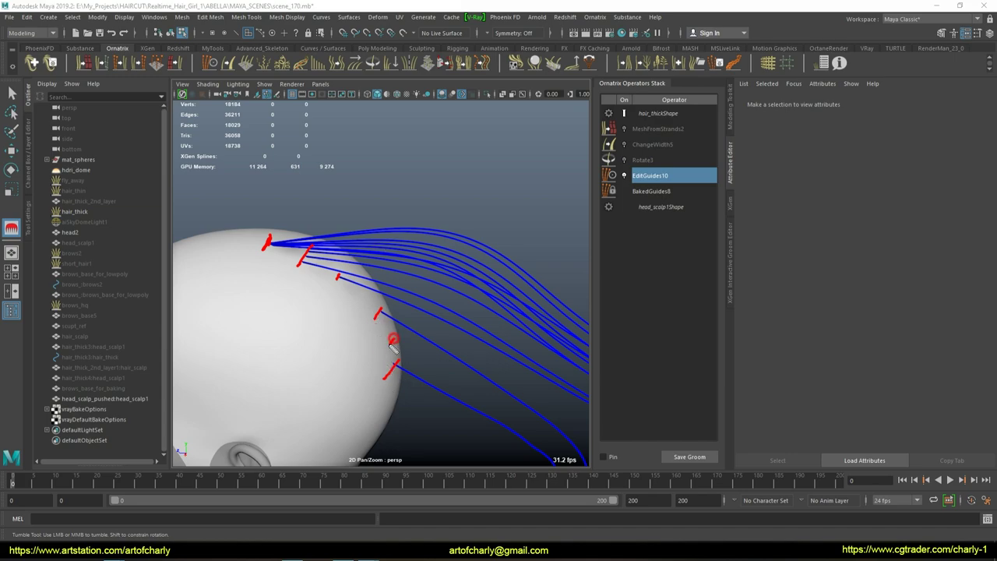
shift+click(355, 295)
shift+click(287, 262)
mouse_move(358, 304)
alt+mouse_down()
mouse_move(442, 273)
mouse_move(443, 246)
mouse_move(440, 279)
mouse_move(363, 319)
alt+mouse_up()
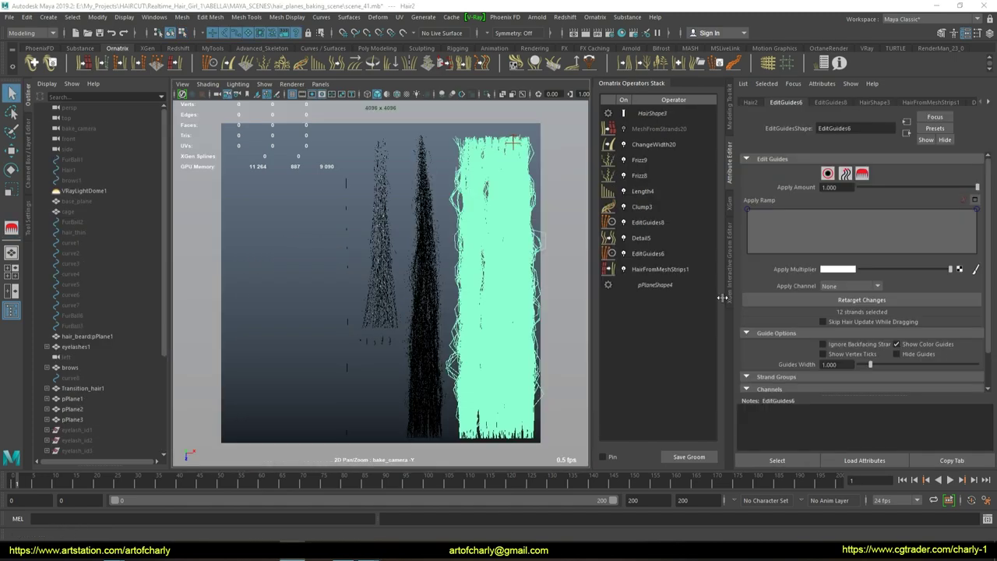
Step: Review ChangeWidth21's Width and the mesh-strips, guide, clump, length and frizz operators in the stack
drag(453, 130, 540, 128)
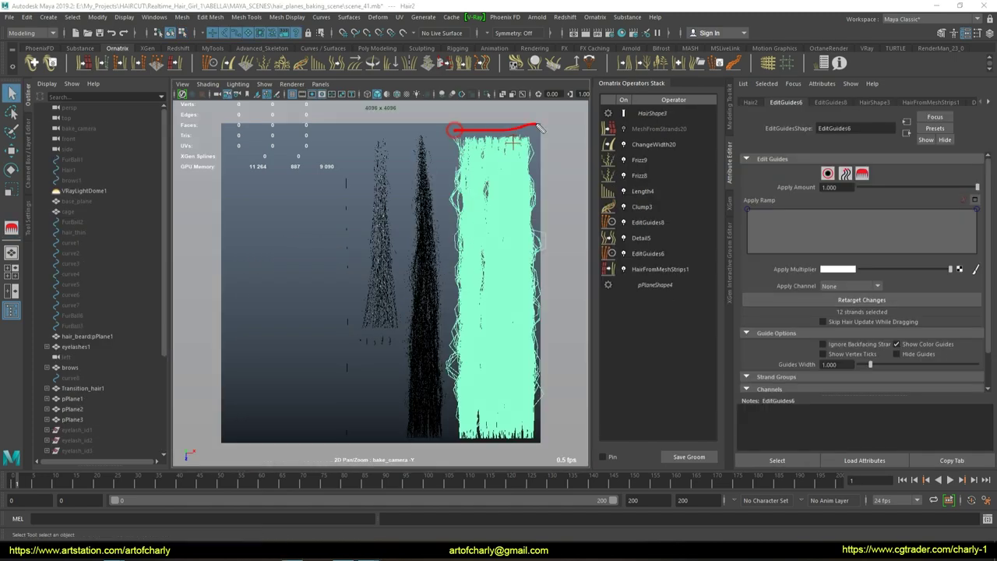
drag(452, 135, 428, 447)
mouse_move(537, 226)
mouse_down()
mouse_move(536, 461)
mouse_move(430, 450)
mouse_up()
click(642, 144)
click(659, 268)
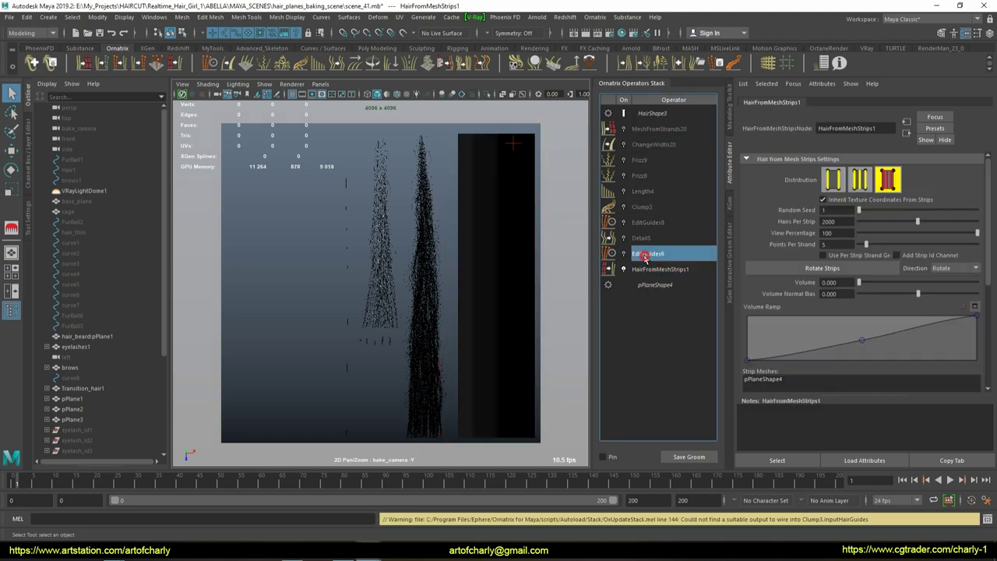
click(647, 222)
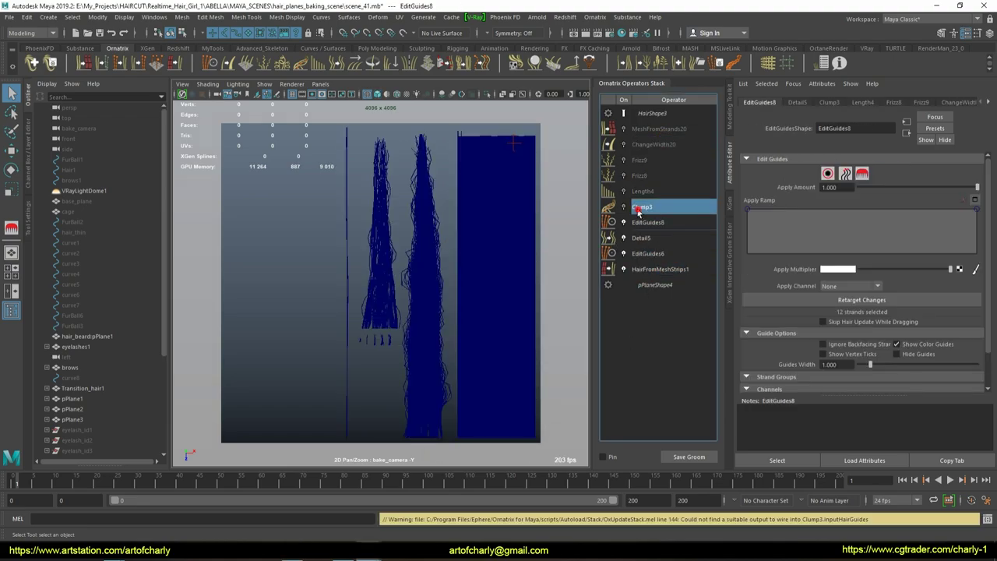
click(642, 207)
click(631, 190)
click(631, 175)
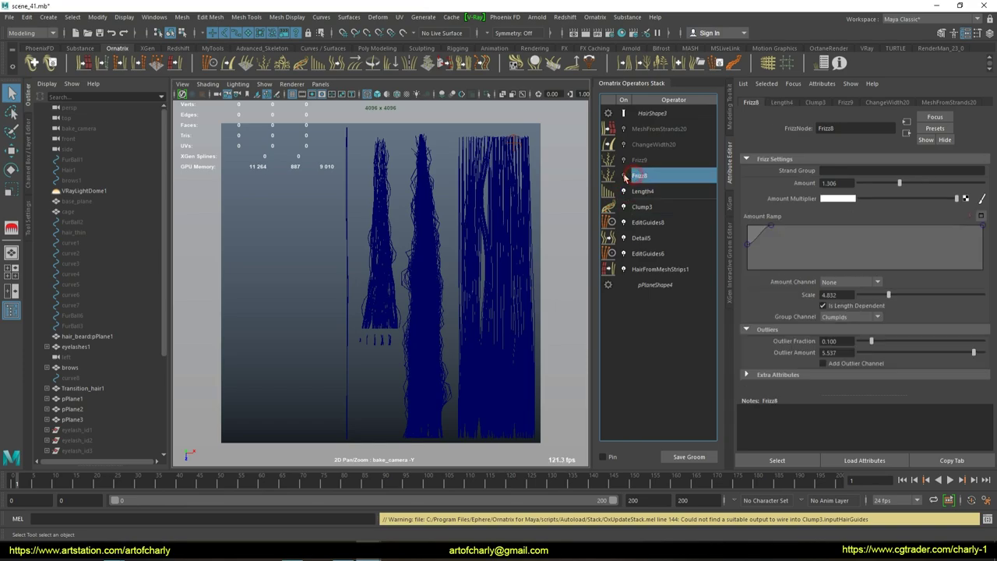
click(628, 160)
click(625, 145)
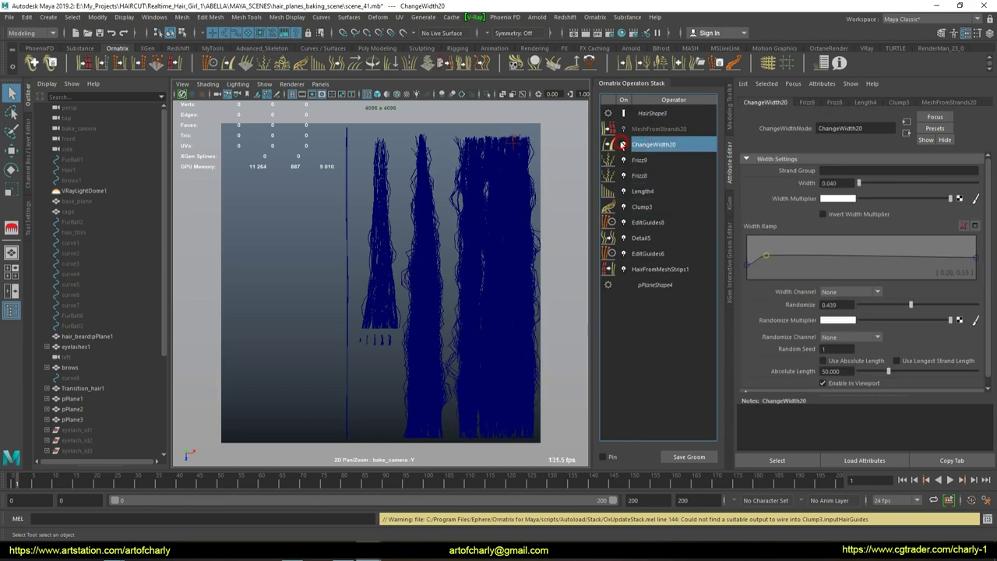
Step: Step back down the operator stack through both frizz operators and clump to the length settings
click(640, 160)
click(640, 175)
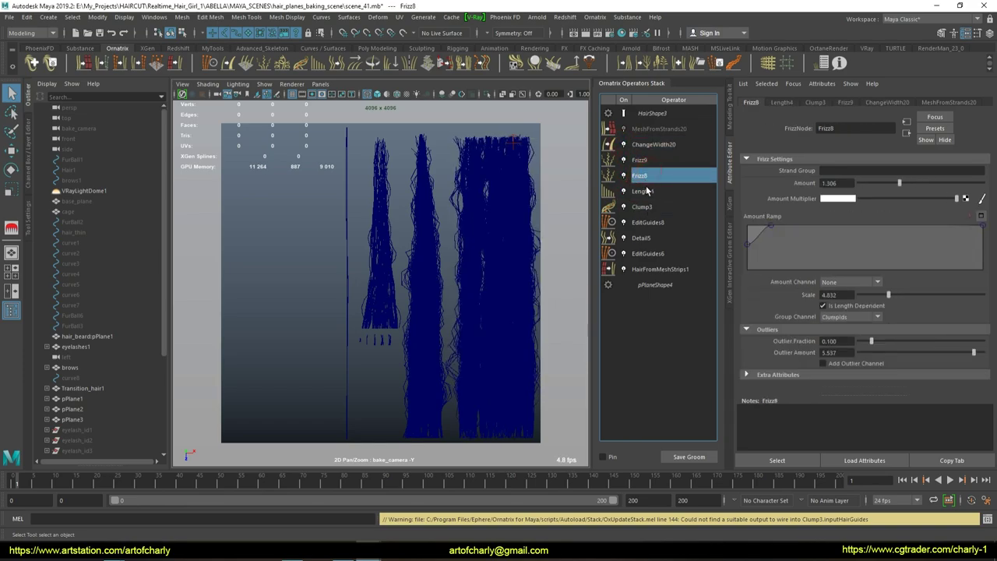
click(641, 191)
click(643, 207)
click(642, 191)
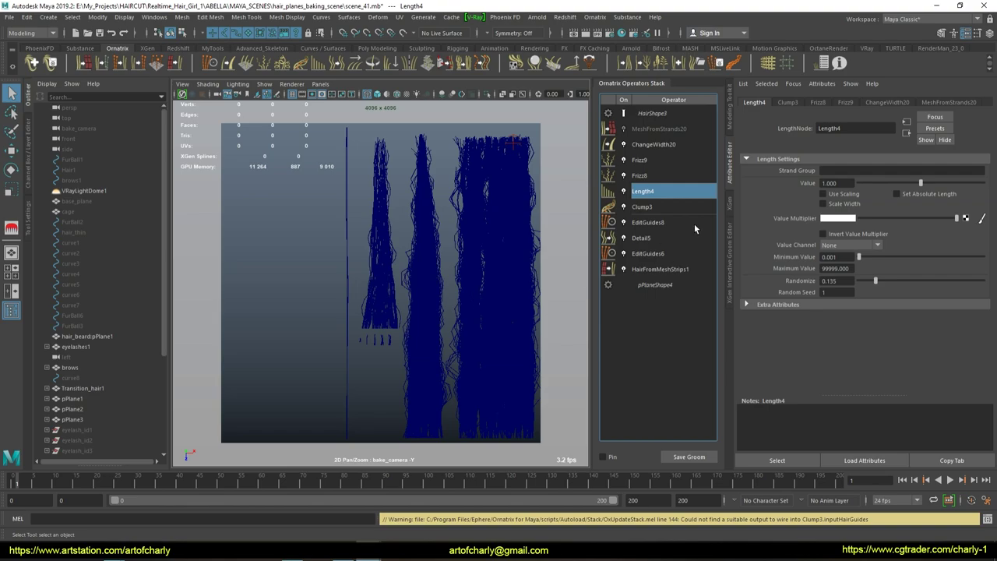
Step: Select the middle hair strip and bring up its strand width and EditGuides7 settings
click(479, 343)
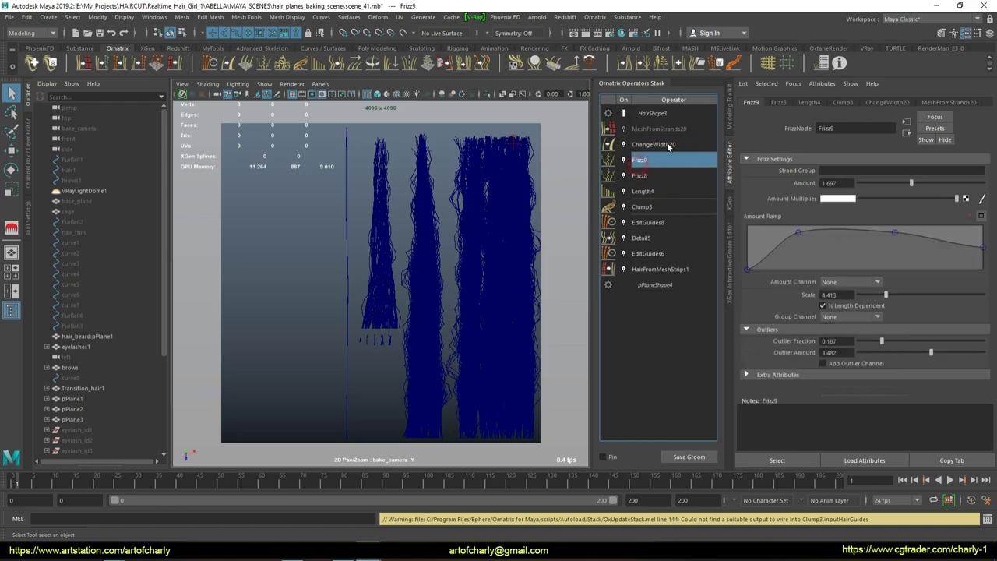
click(516, 187)
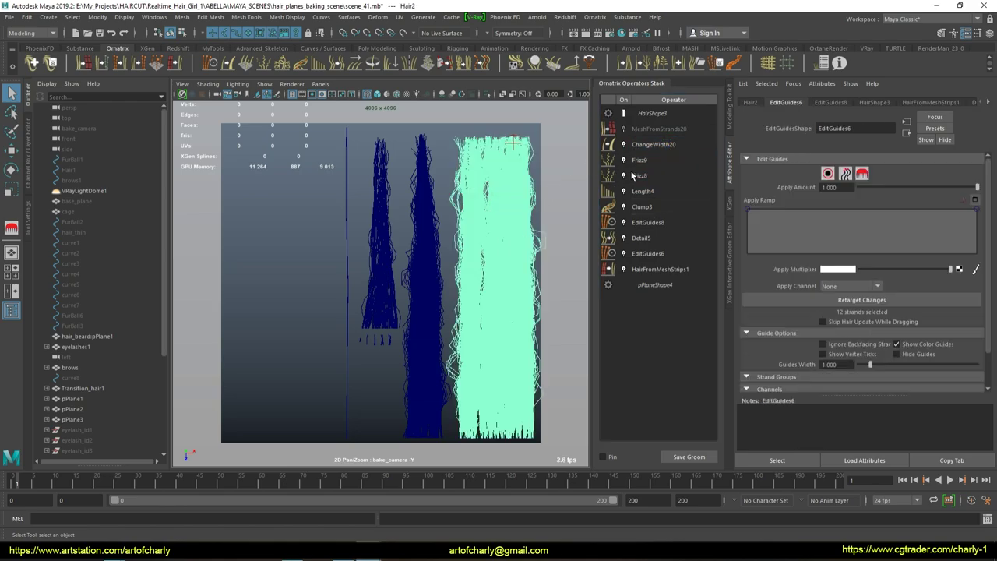
click(658, 146)
click(434, 213)
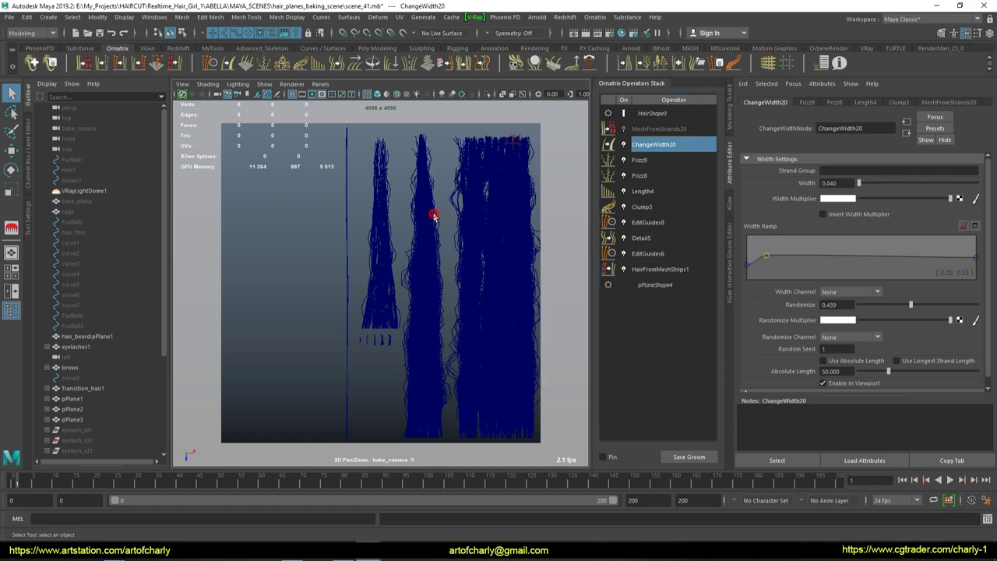
click(684, 146)
click(847, 182)
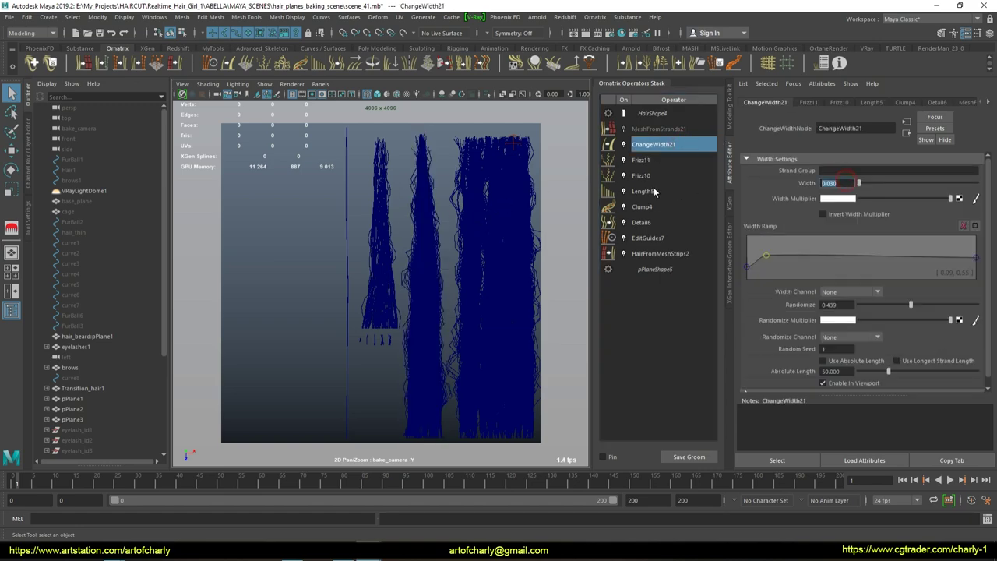
click(428, 180)
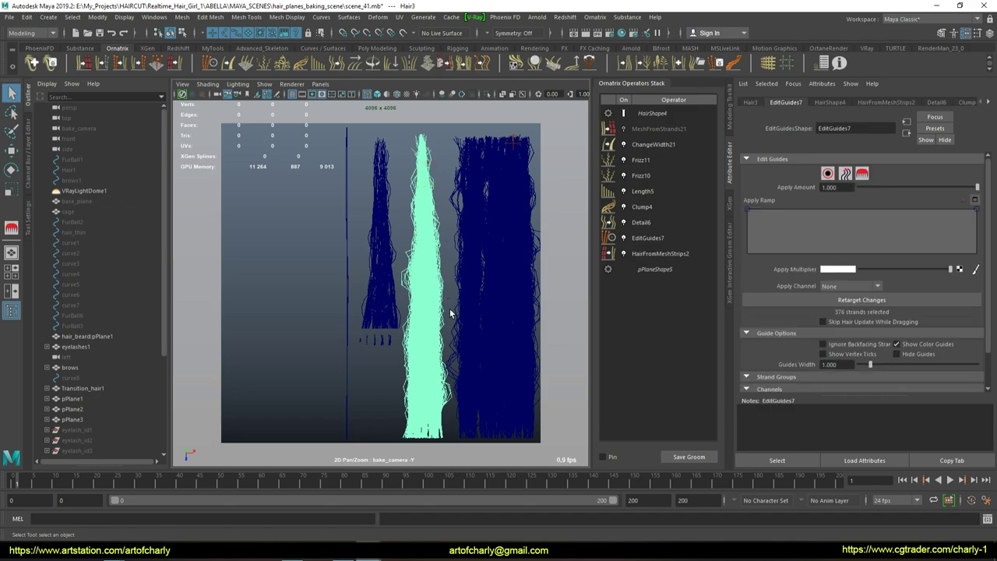
key(alt+Tab)
Step: Draw red circles around the thin, thick 2 and thick hair crowns in the reference image
drag(476, 280, 483, 289)
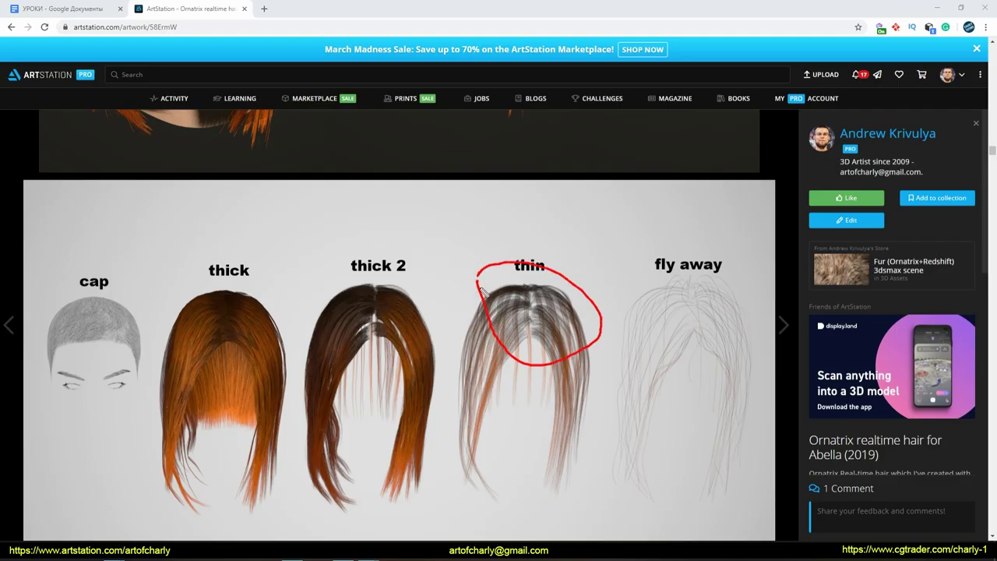
mouse_move(421, 277)
mouse_down()
mouse_move(321, 295)
mouse_move(447, 321)
mouse_move(413, 281)
mouse_up()
drag(232, 288, 236, 305)
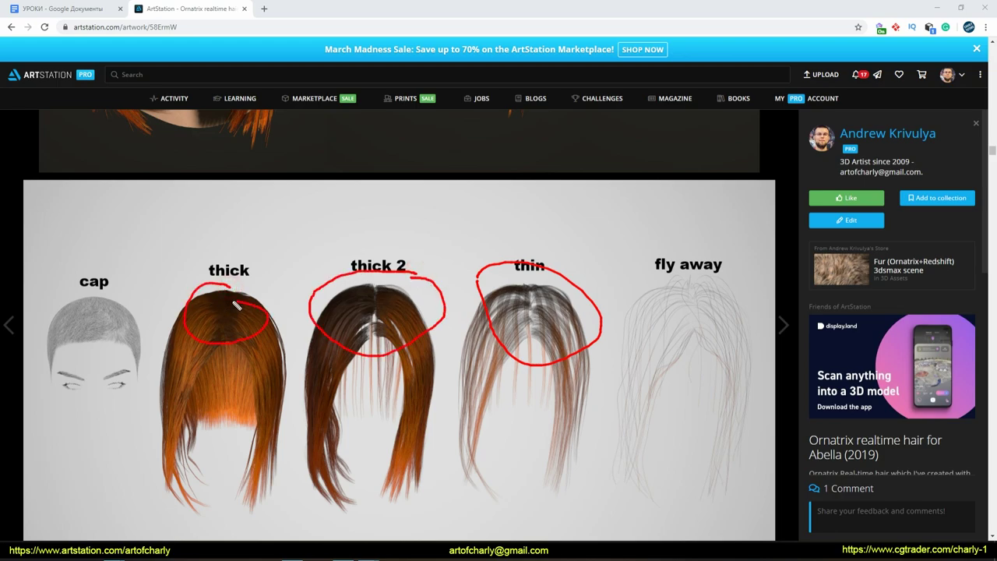
drag(319, 365, 362, 331)
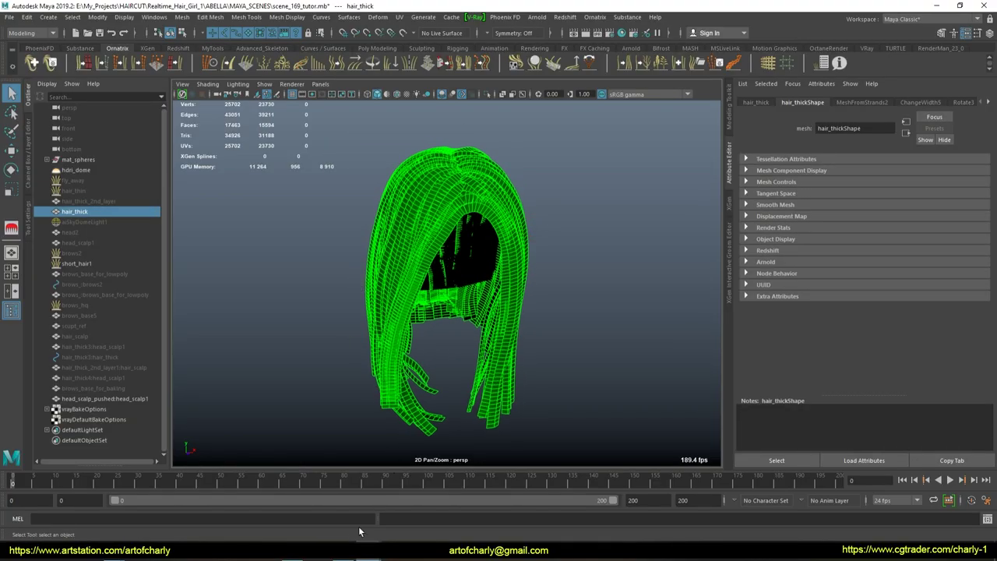
Step: Set hair_thick's Rotate3 Global Angle to -1.723 and Global Chaos to 0.177, checking from another angle
drag(902, 217, 921, 216)
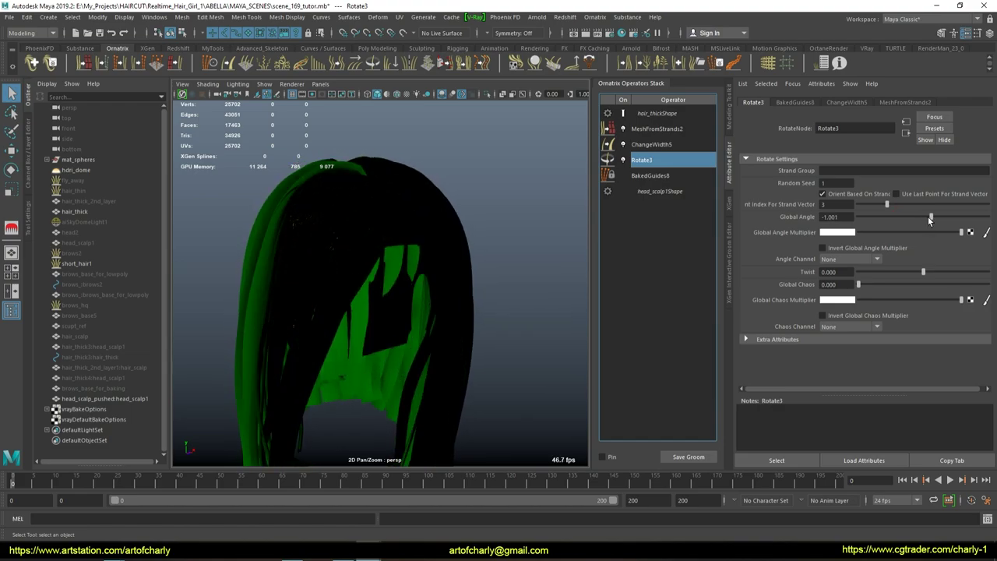
mouse_move(428, 237)
alt+mouse_down()
mouse_move(289, 234)
mouse_move(263, 223)
mouse_move(542, 222)
mouse_move(400, 220)
mouse_move(376, 299)
mouse_move(380, 263)
mouse_move(234, 231)
mouse_move(307, 225)
mouse_move(461, 256)
mouse_move(350, 174)
mouse_move(447, 231)
mouse_move(449, 219)
alt+mouse_up()
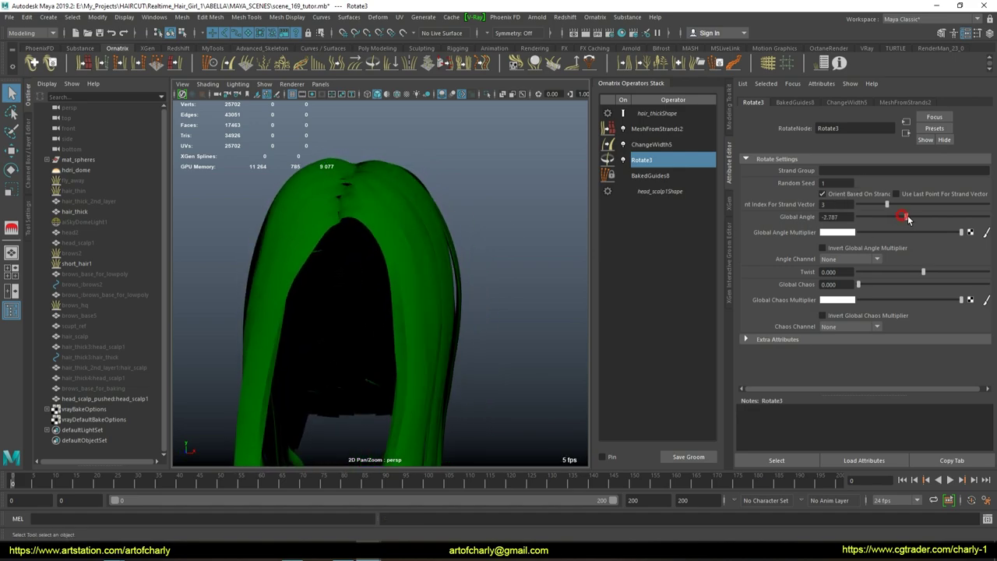
drag(901, 217, 922, 216)
drag(858, 284, 880, 285)
mouse_move(560, 268)
alt+mouse_down()
mouse_move(467, 258)
mouse_move(612, 262)
mouse_move(647, 329)
mouse_move(351, 283)
mouse_move(394, 263)
alt+mouse_up()
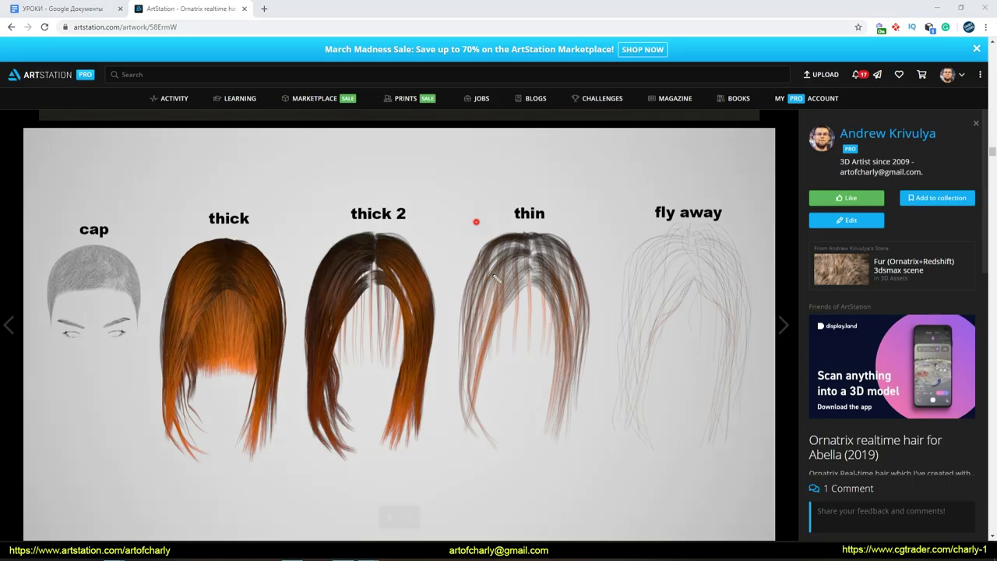
drag(475, 218, 585, 281)
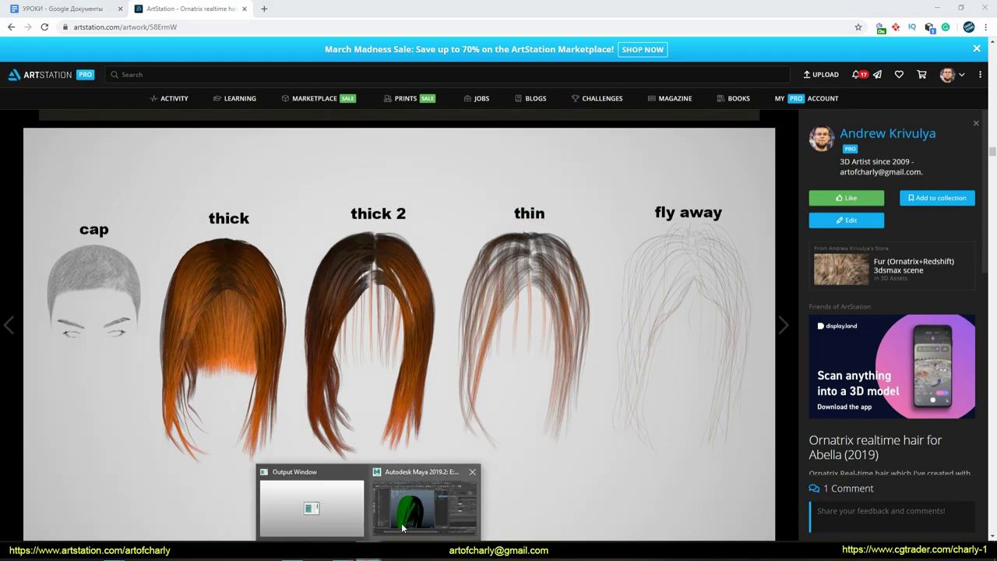
Step: Hide the hair_thick layer and unhide hair_thin in the Outliner
click(364, 558)
click(141, 212)
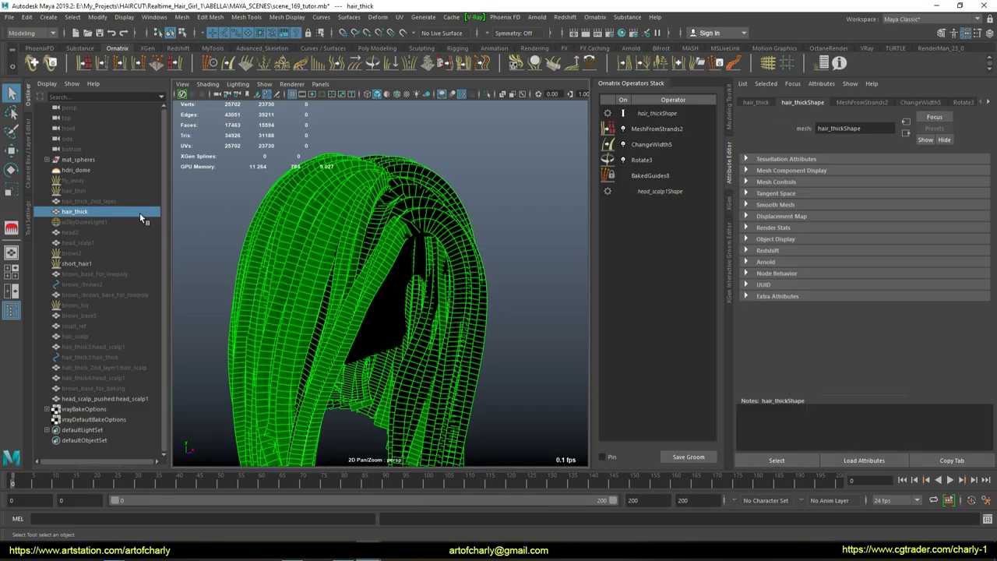
key(ctrl+h)
click(86, 191)
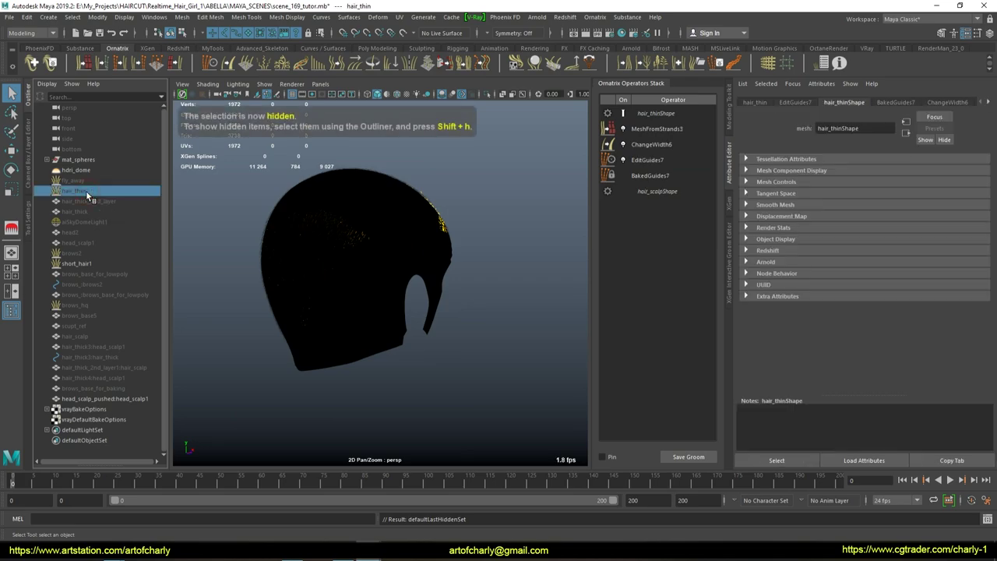
key(shift+h)
Step: Orbit around the thin layer, then bring back hair_thick and inspect its Rotate3 settings
click(498, 190)
mouse_move(498, 189)
alt+mouse_down()
mouse_move(479, 204)
mouse_move(518, 198)
mouse_move(431, 160)
alt+mouse_up()
click(658, 164)
click(431, 160)
alt+drag(544, 168, 449, 205)
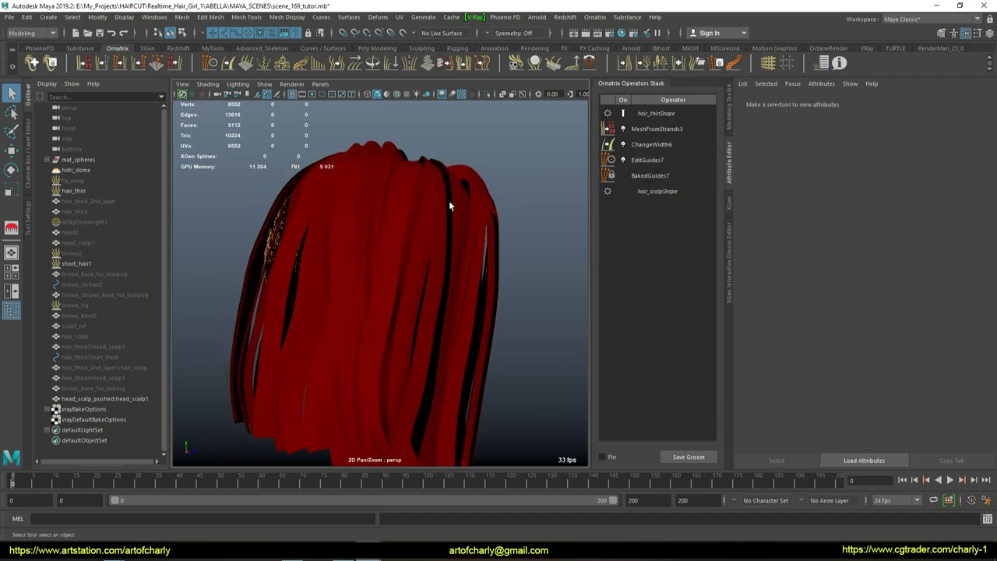
click(75, 211)
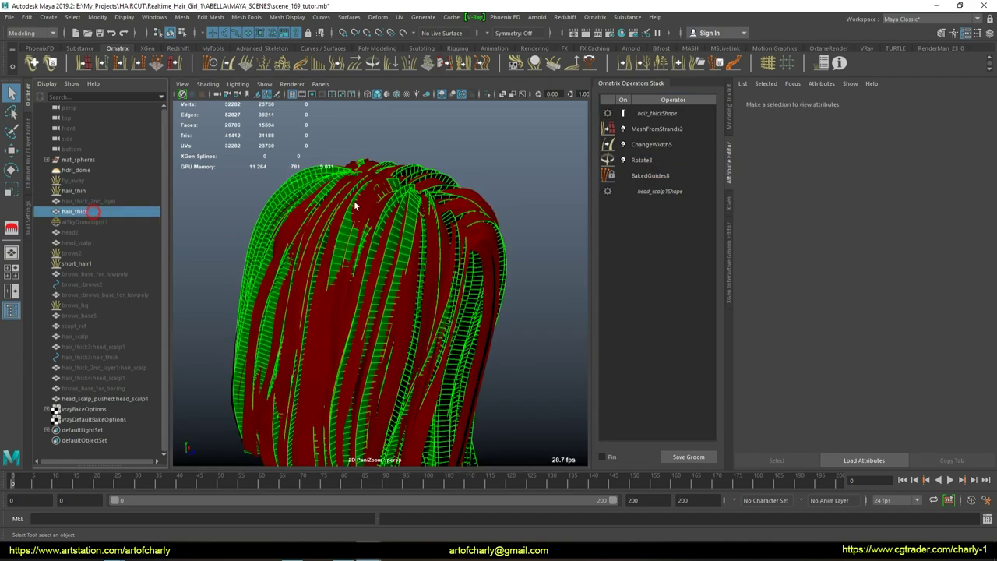
click(641, 160)
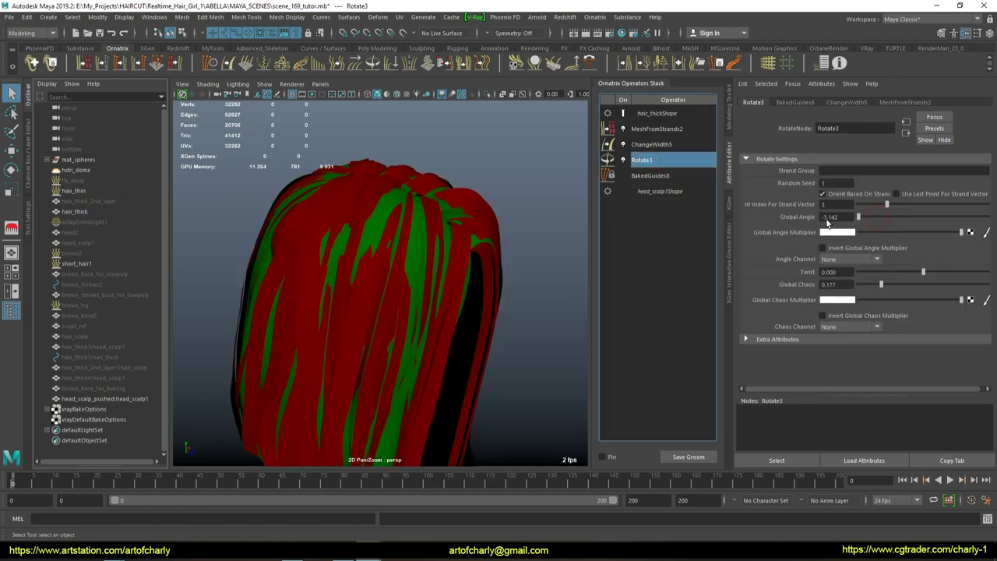
click(500, 151)
mouse_move(501, 151)
alt+mouse_down()
mouse_move(354, 255)
mouse_move(527, 229)
alt+mouse_up()
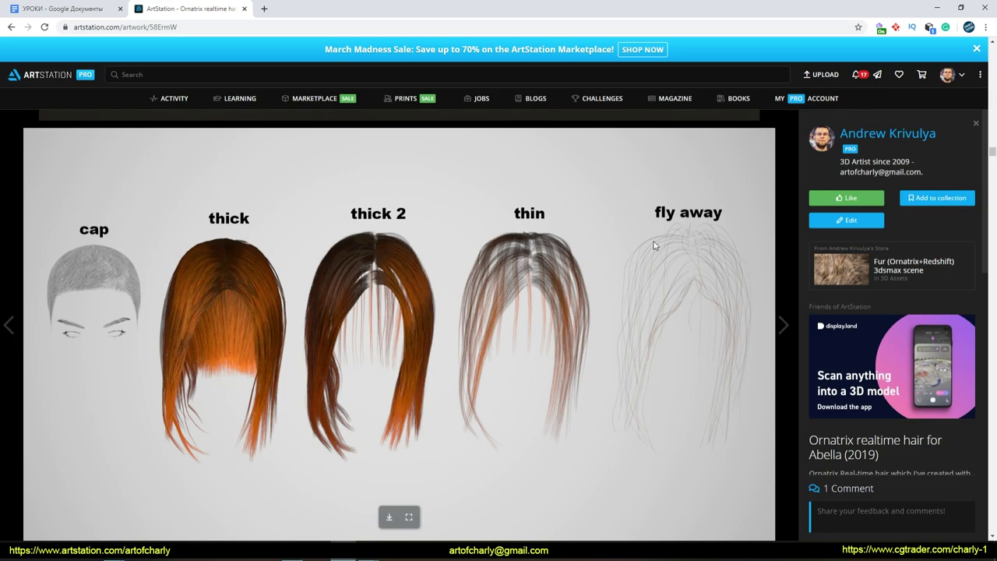
Step: Outline the fly away hair layer, then orbit and zoom around the rendered head in Marmoset
drag(624, 220, 792, 350)
drag(625, 207, 744, 349)
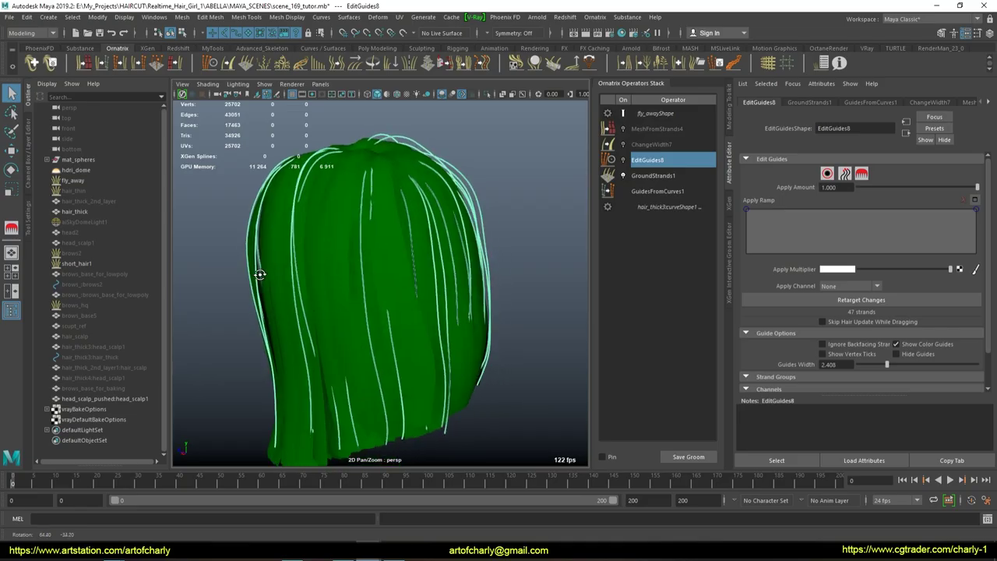
mouse_move(296, 257)
alt+mouse_down()
mouse_move(475, 247)
mouse_move(508, 209)
alt+mouse_up()
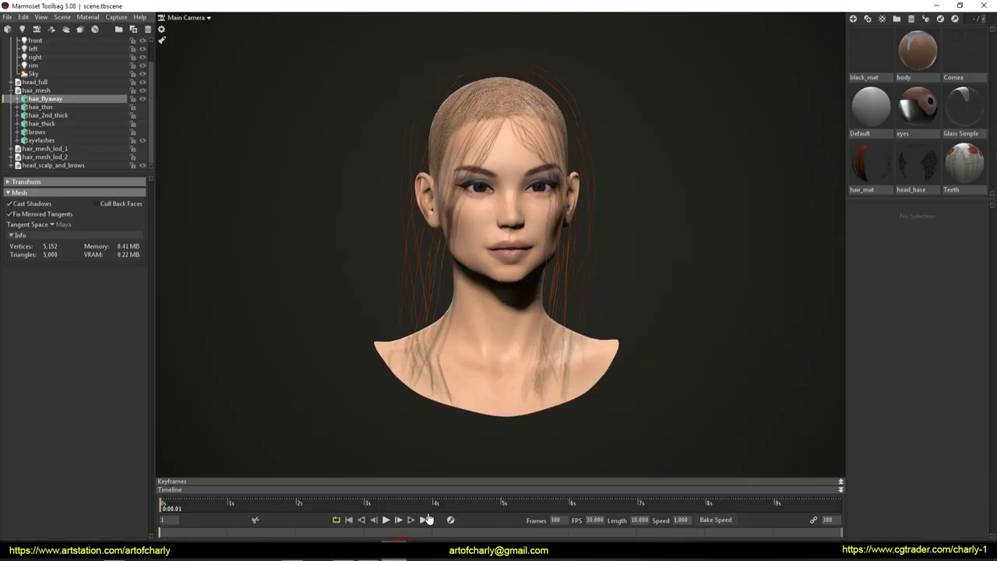
middle_drag(492, 233, 472, 148)
mouse_move(472, 148)
right_down()
mouse_move(494, 158)
mouse_move(469, 204)
right_up()
mouse_move(470, 205)
mouse_down()
mouse_move(598, 202)
mouse_move(601, 167)
mouse_move(589, 199)
mouse_move(489, 153)
mouse_up()
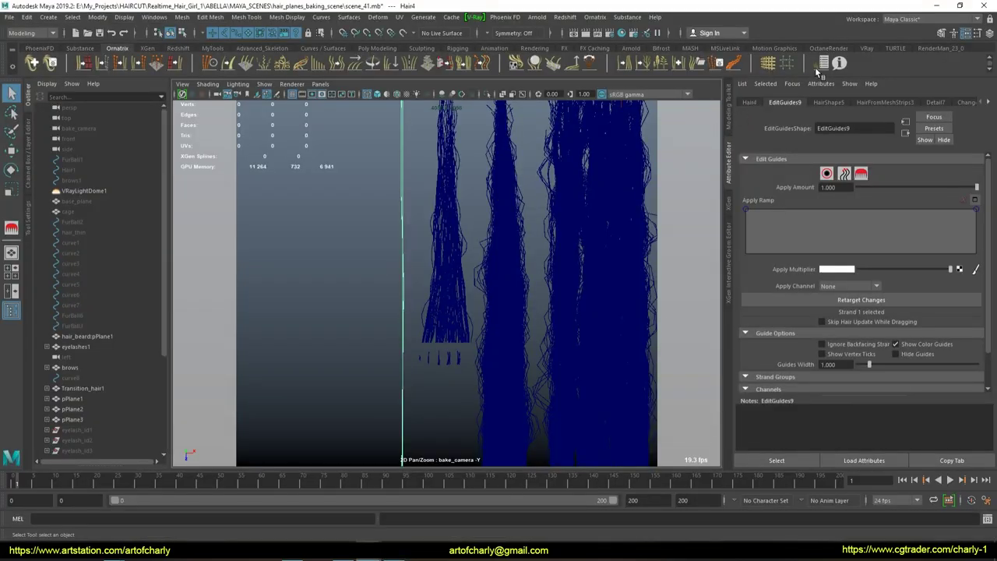
Step: Mark the lone strand at the left of the bake plane and select its operators in the stack
drag(328, 126, 325, 423)
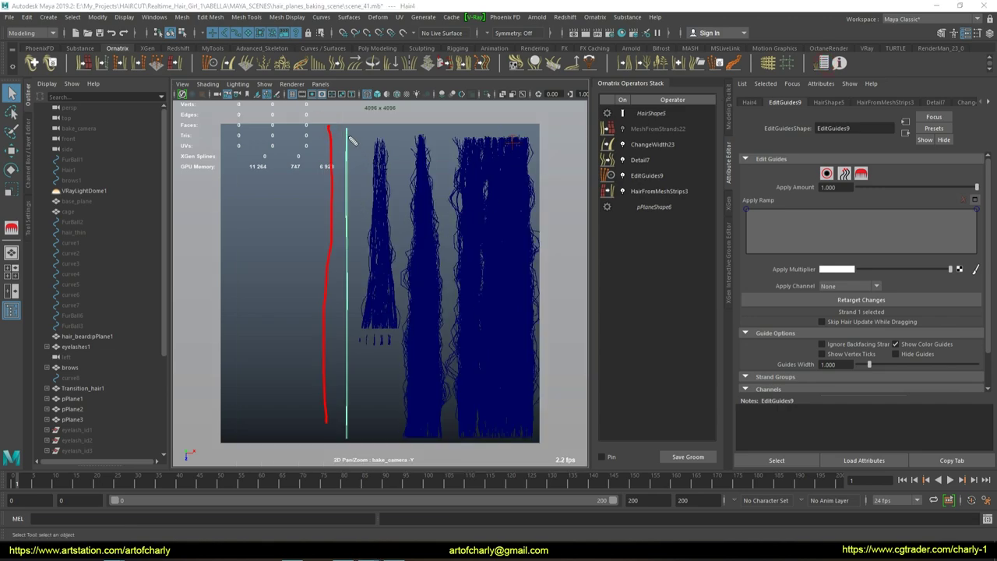
drag(361, 130, 366, 422)
key(Escape)
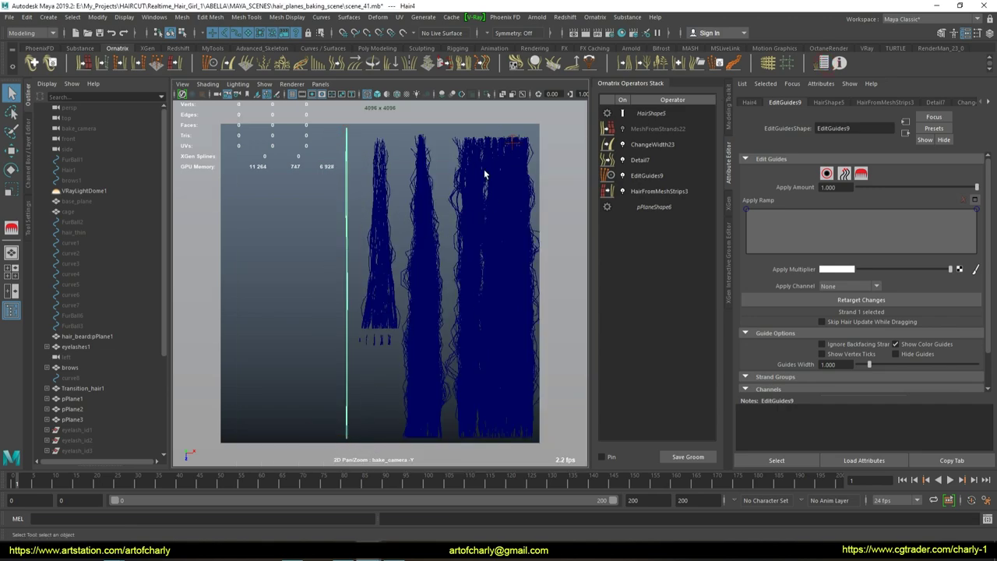
click(660, 190)
click(653, 144)
Step: Switch on Detail7, ChangeWidth23 and MeshFromStrands22, then clear the selection
click(622, 160)
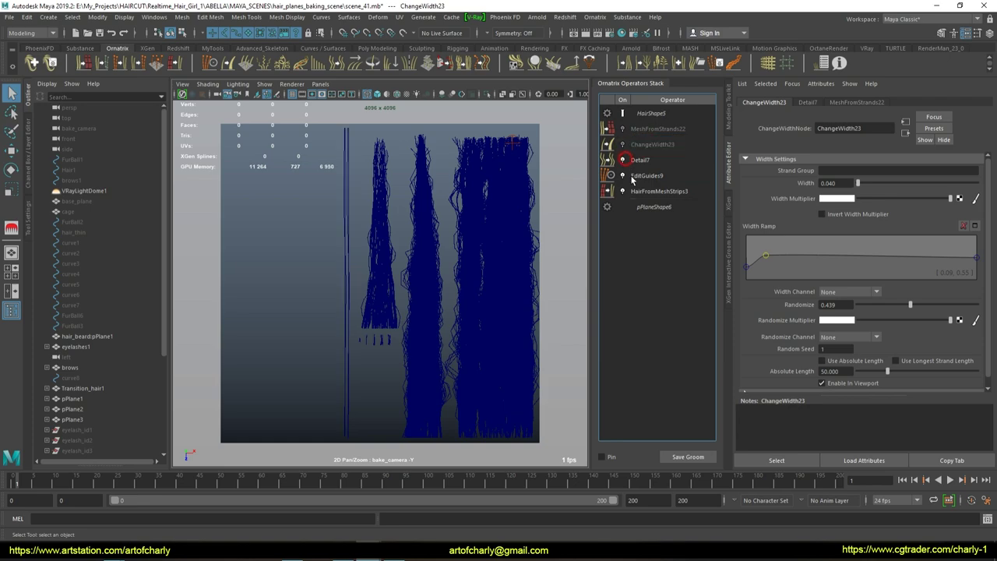
click(647, 176)
click(640, 159)
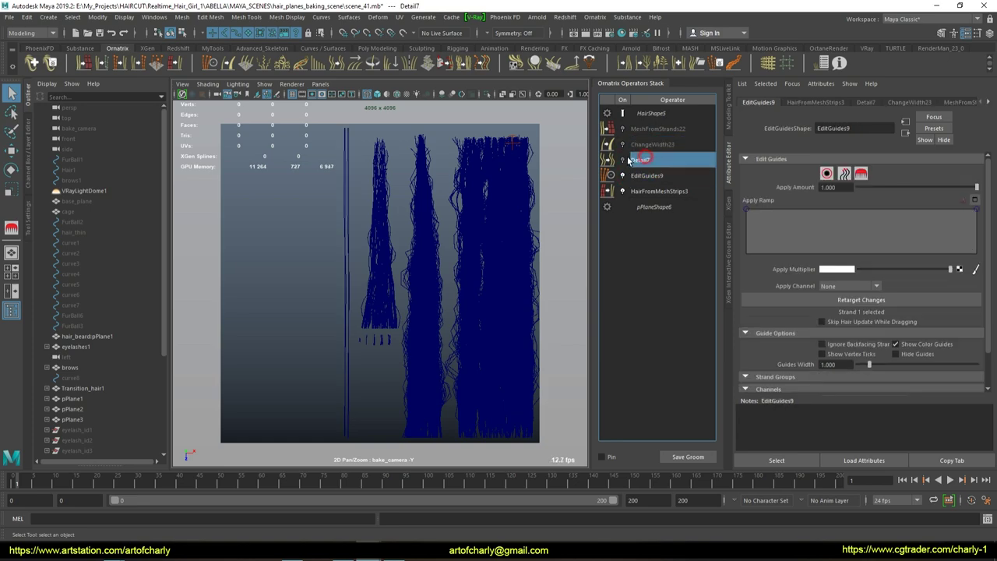
click(622, 160)
click(646, 144)
click(622, 144)
click(646, 128)
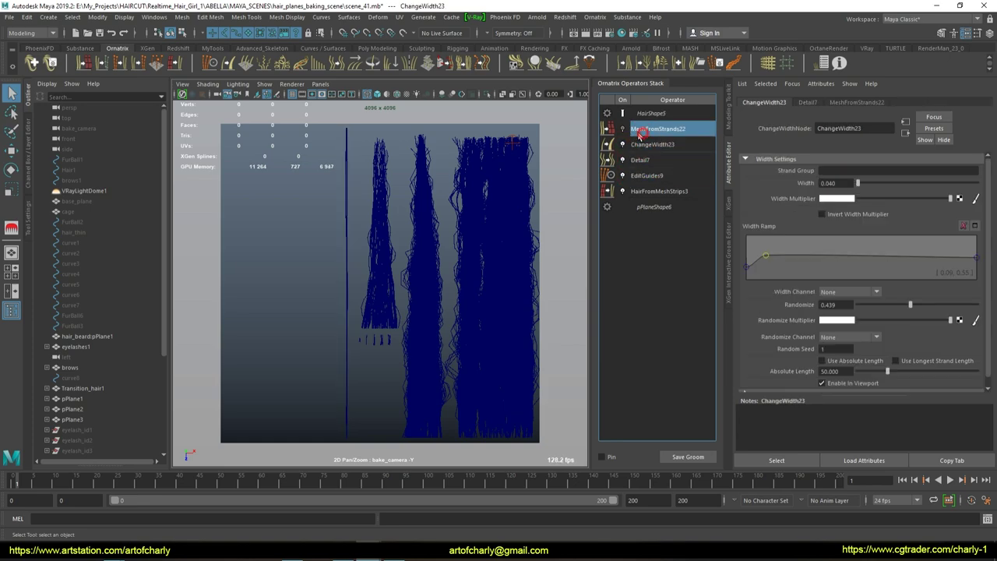
click(622, 128)
click(331, 213)
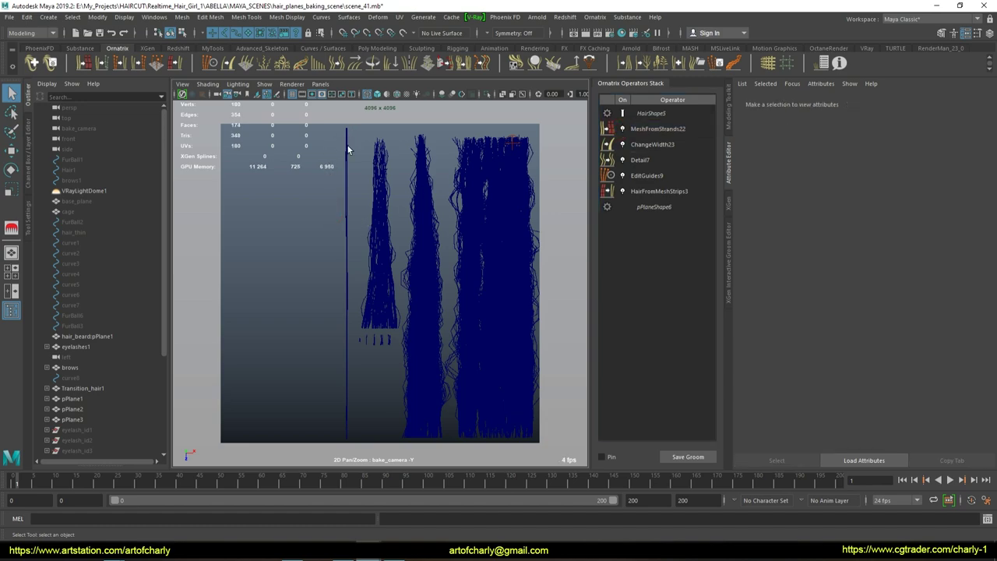
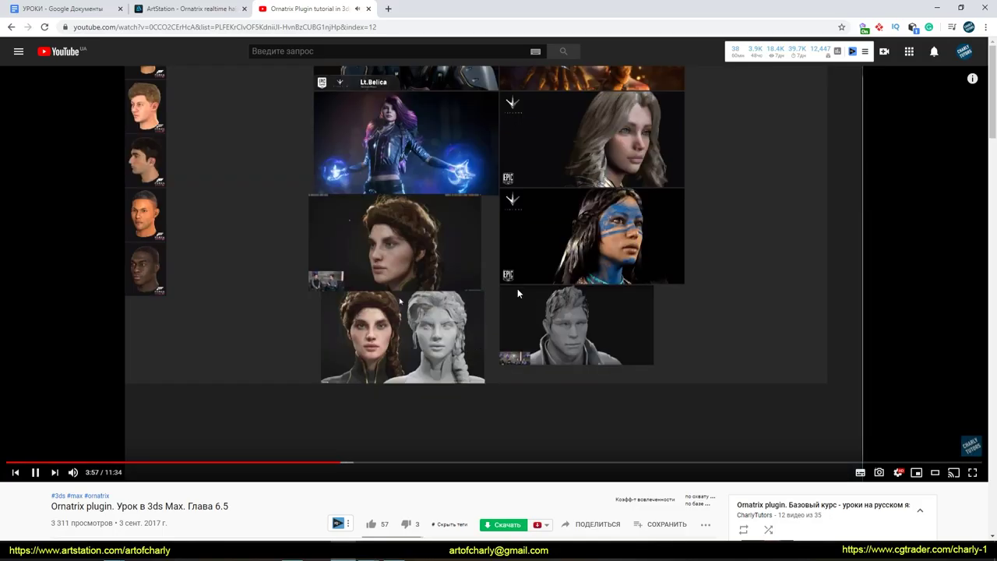
Step: Skip ahead in the current video, then open Ornatrix chapter 6.8 (Глава 6.8) from the playlist
click(659, 462)
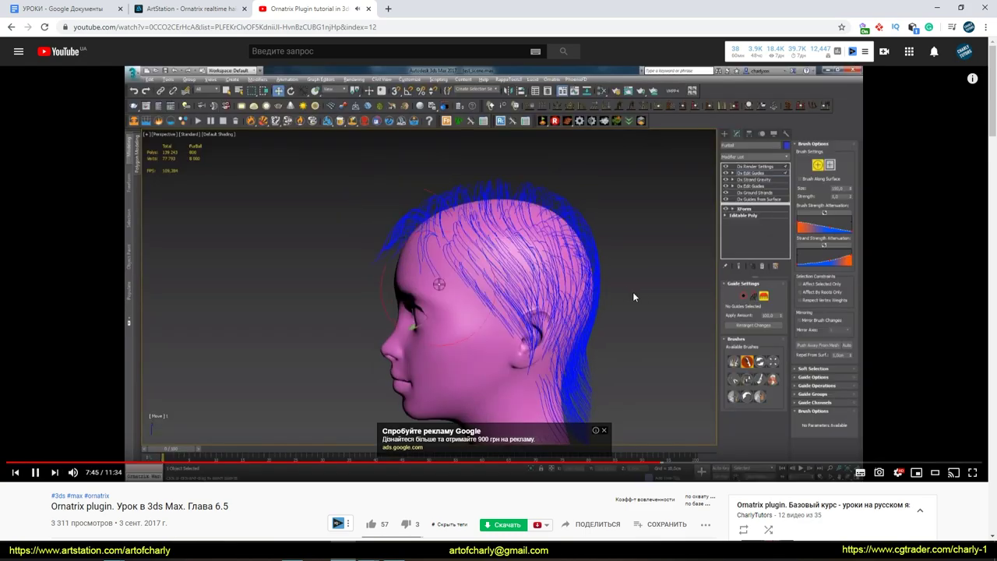
scroll(857, 373, down, 3)
scroll(839, 414, down, 2)
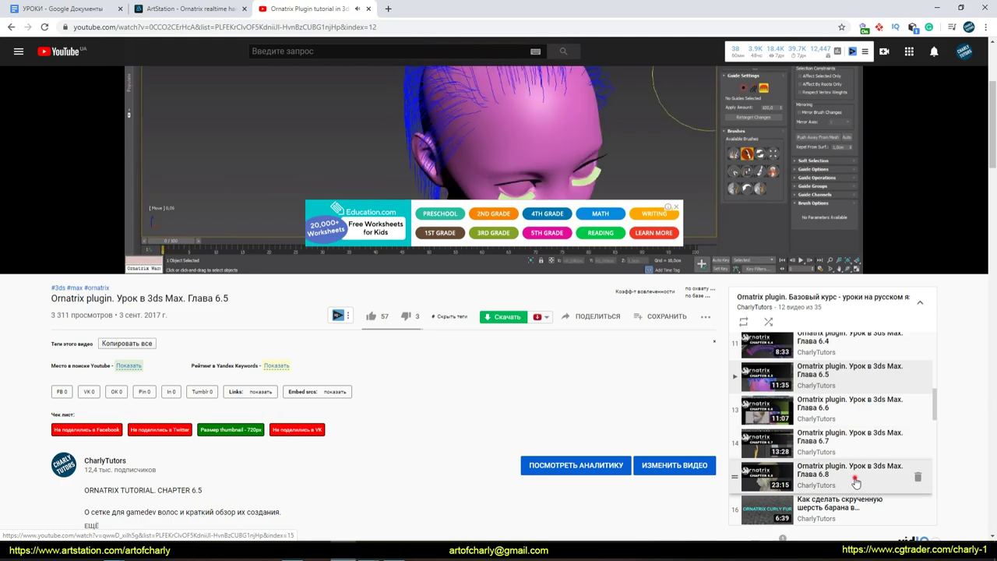
click(855, 471)
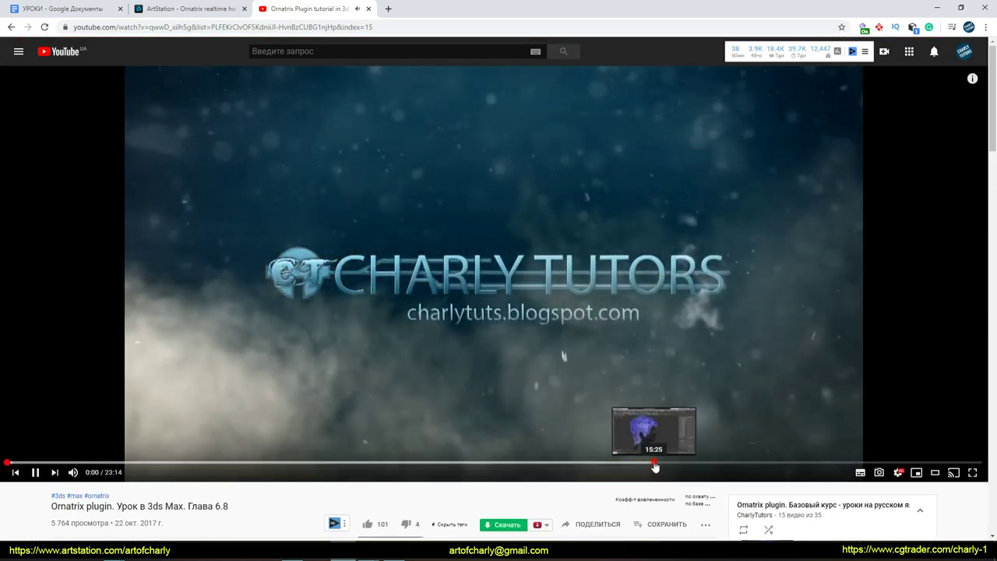
Step: Jump ahead in chapter 6.8 to 15:25 and 20:17 to reach the finished hair render
click(658, 462)
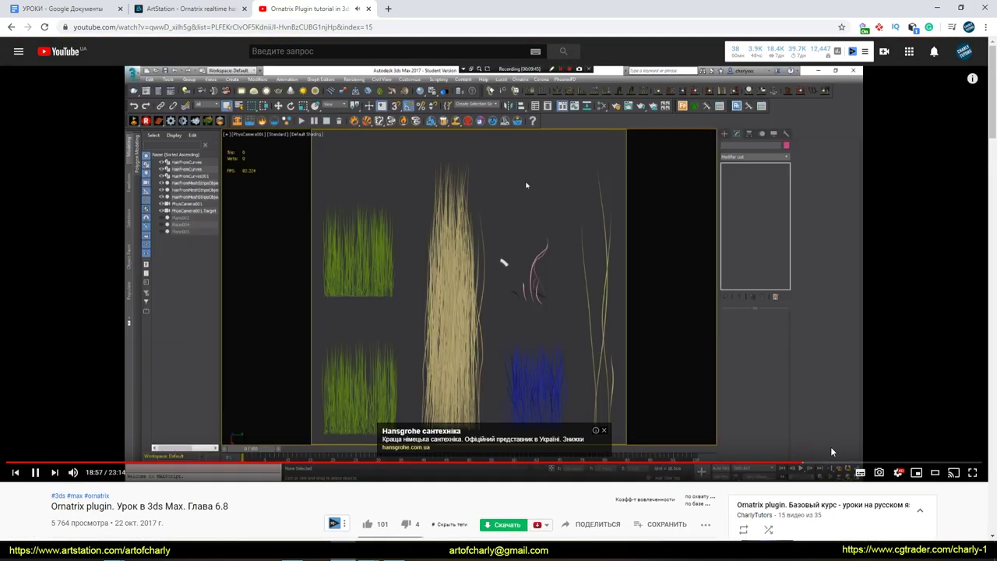
click(863, 462)
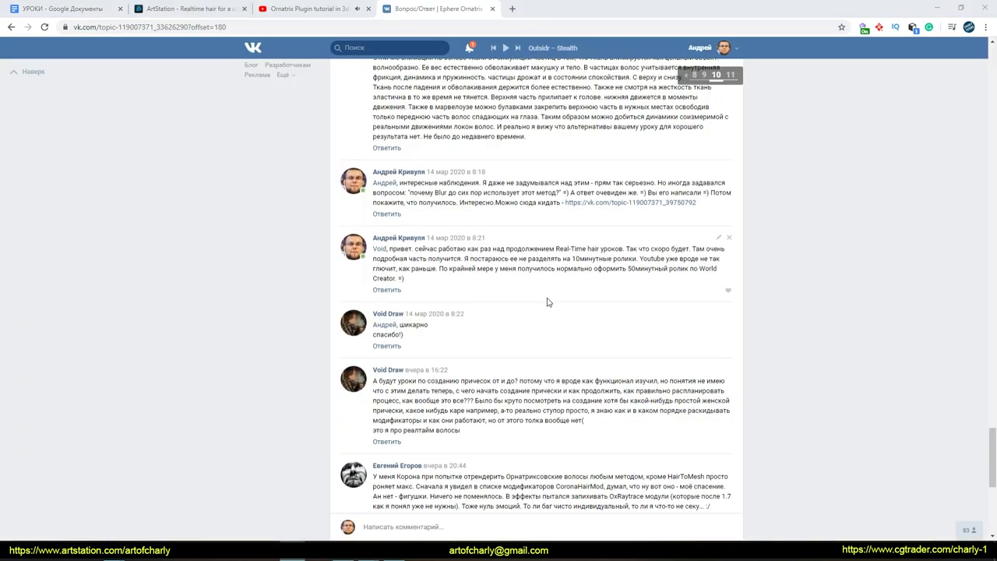
scroll(360, 342, down, 1)
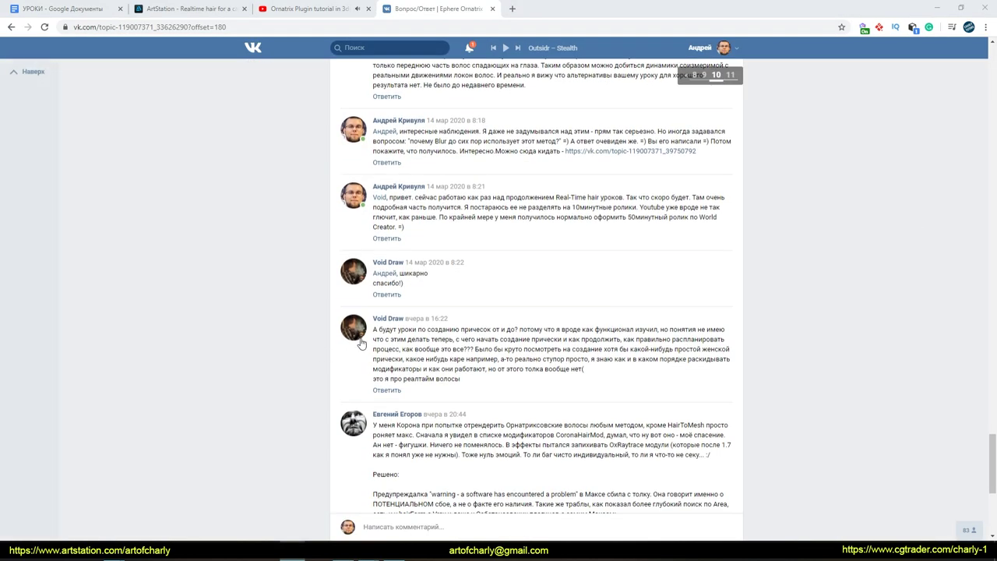
drag(374, 325, 396, 314)
drag(411, 330, 474, 329)
click(516, 329)
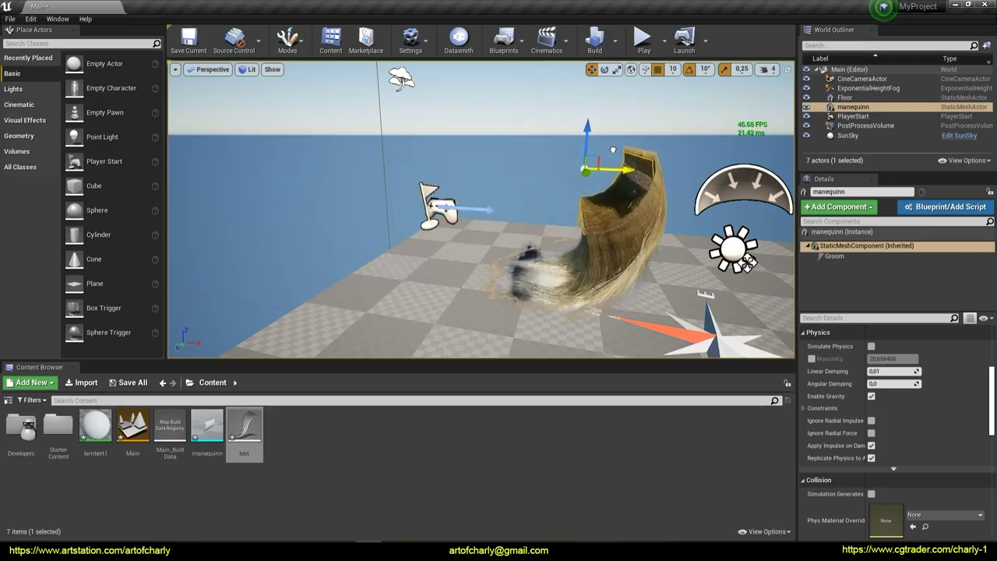
Step: Drag the Unreal mannequin left and right along X so its groom hair swings
drag(405, 145, 477, 156)
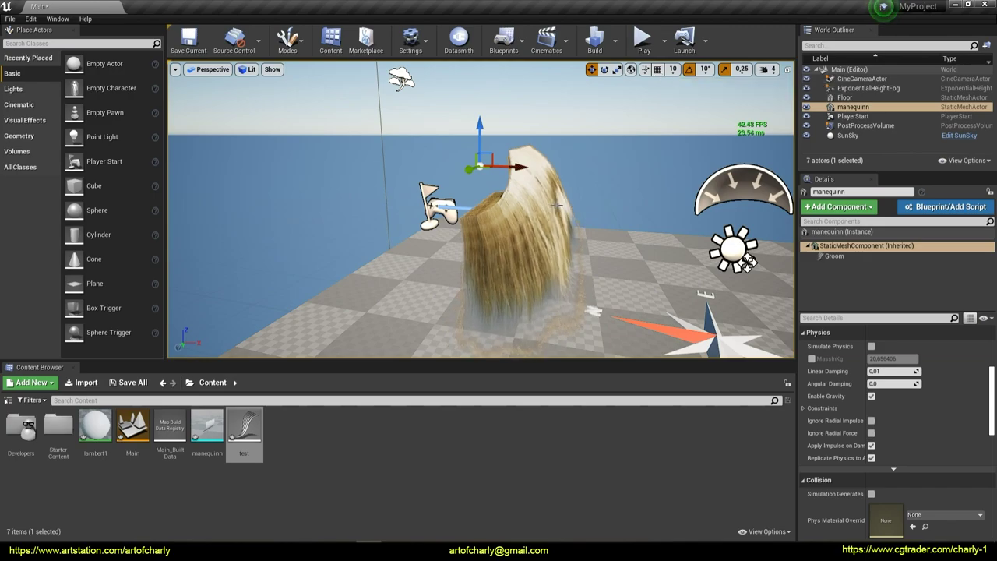
mouse_move(516, 165)
mouse_down()
mouse_move(283, 163)
mouse_move(621, 167)
mouse_move(496, 156)
mouse_up()
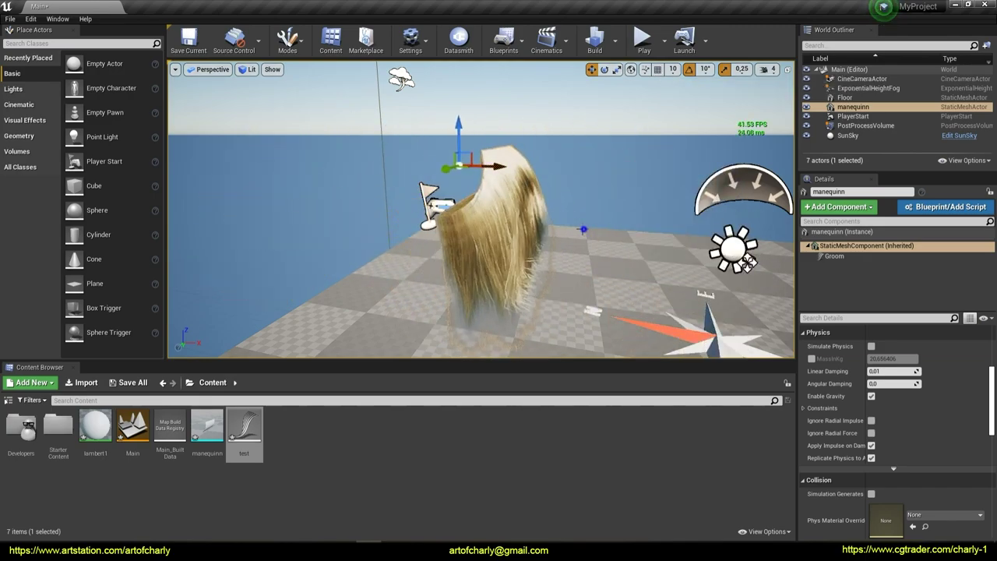
right_drag(463, 169, 739, 74)
middle_drag(739, 74, 596, 227)
drag(536, 176, 402, 173)
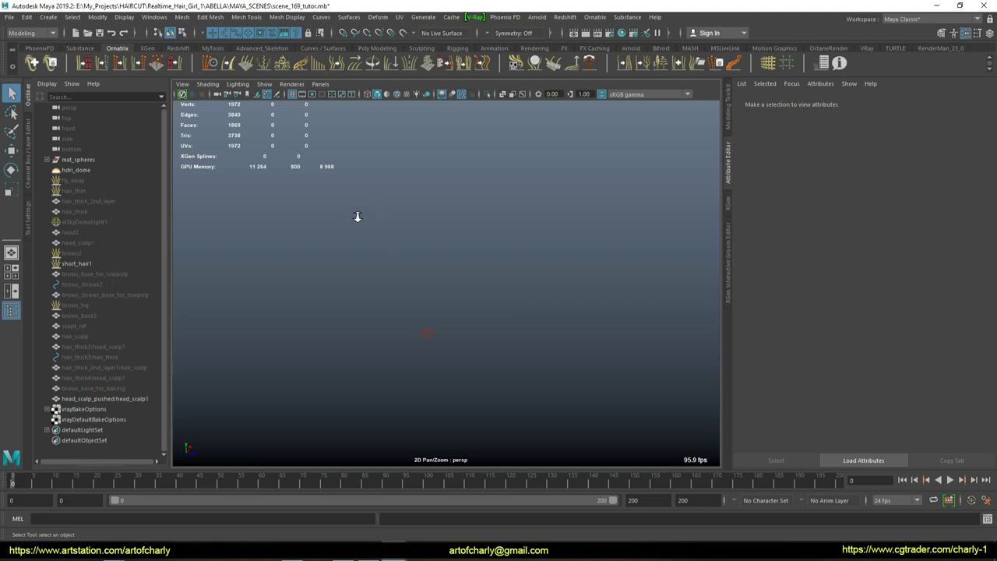
Step: Unhide all hair objects and inspect hair_thin's Rotate3 and BakedGuides8 operators
click(74, 190)
key(shift+h)
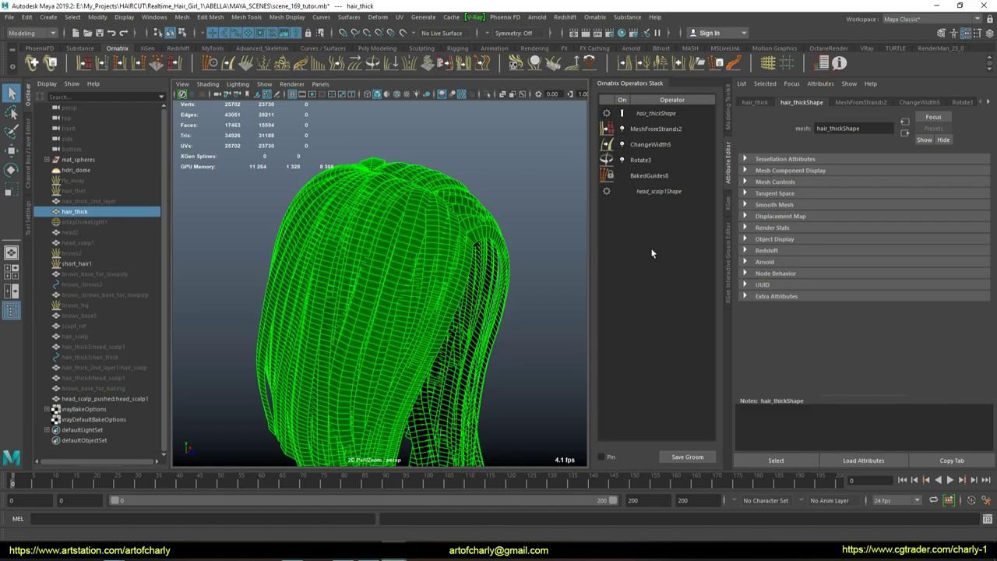
click(644, 159)
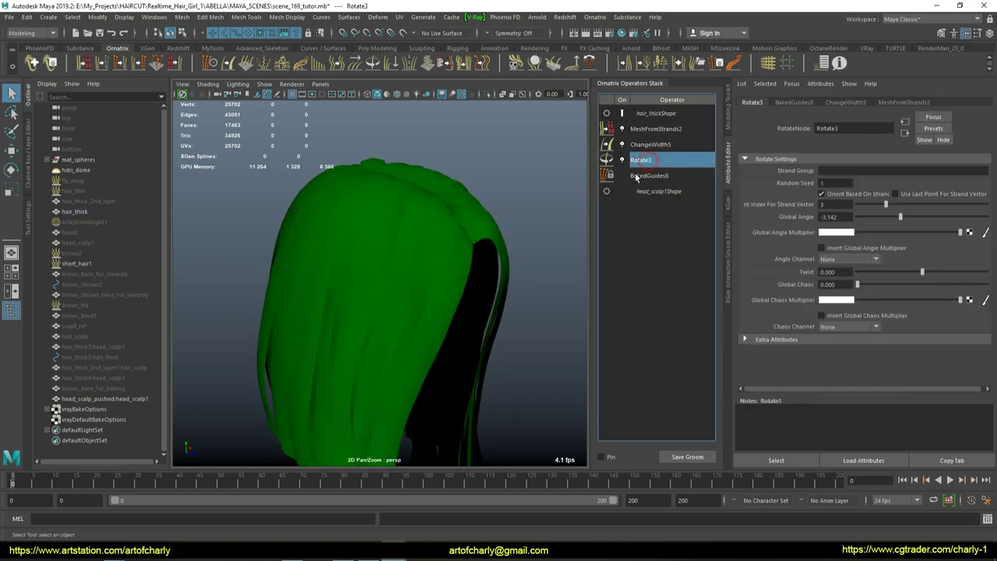
click(648, 175)
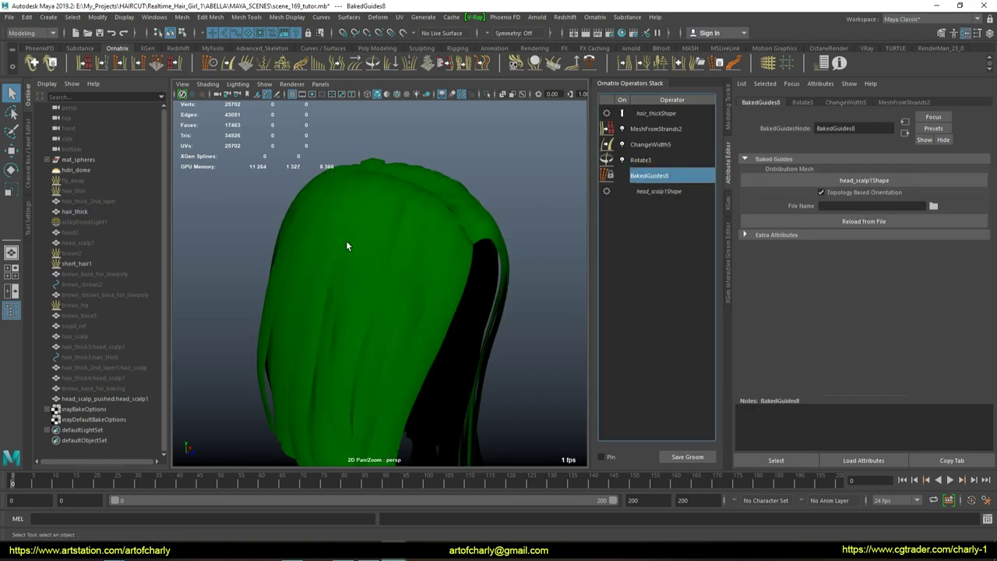
Step: Select hair_thick and orbit around it to inspect the mesh
click(460, 277)
mouse_move(423, 257)
alt+mouse_down()
mouse_move(487, 252)
mouse_move(456, 298)
mouse_move(467, 355)
alt+mouse_up()
scroll(407, 304, up, 5)
click(434, 197)
mouse_move(433, 197)
alt+mouse_down()
mouse_move(487, 281)
mouse_move(405, 165)
alt+mouse_up()
alt+drag(408, 264, 529, 288)
Step: Delete the hair_thickShape Ornatrix history so only a plain polygon mesh remains
click(650, 112)
right_click(668, 107)
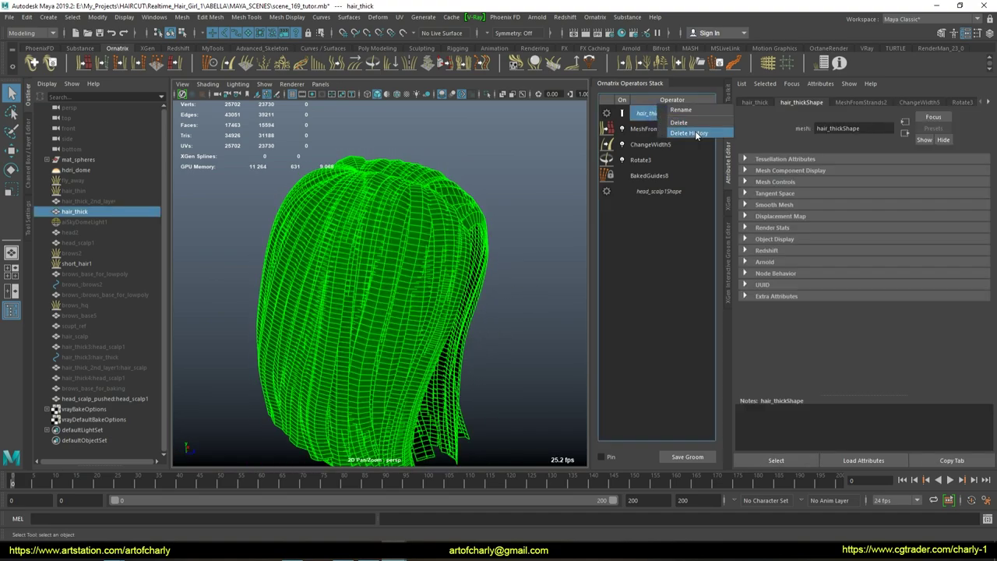
click(696, 133)
alt+drag(379, 211, 421, 208)
click(9, 17)
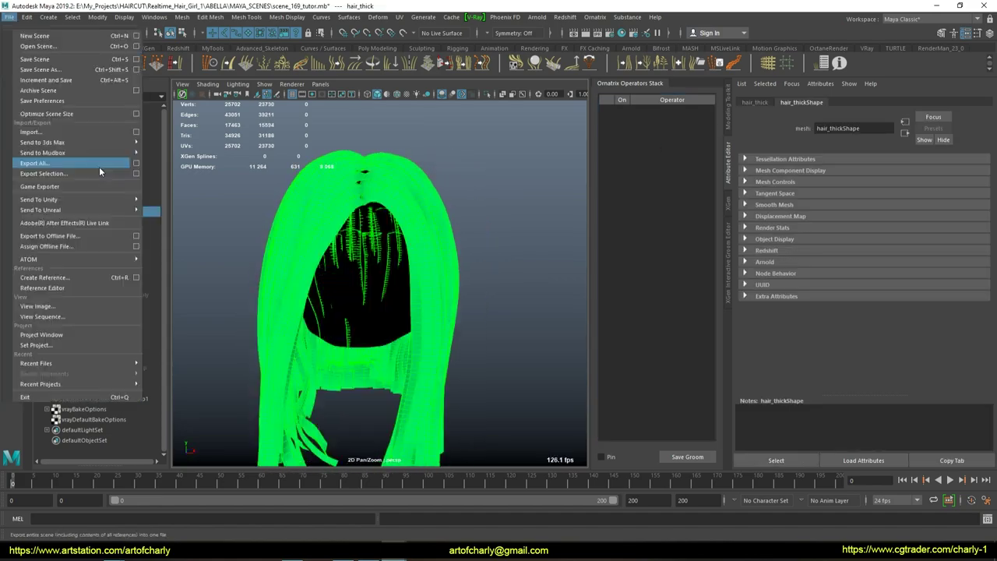
Step: Export hair_thick as an OBJexport file and reimport it into a new scene
click(135, 173)
click(693, 194)
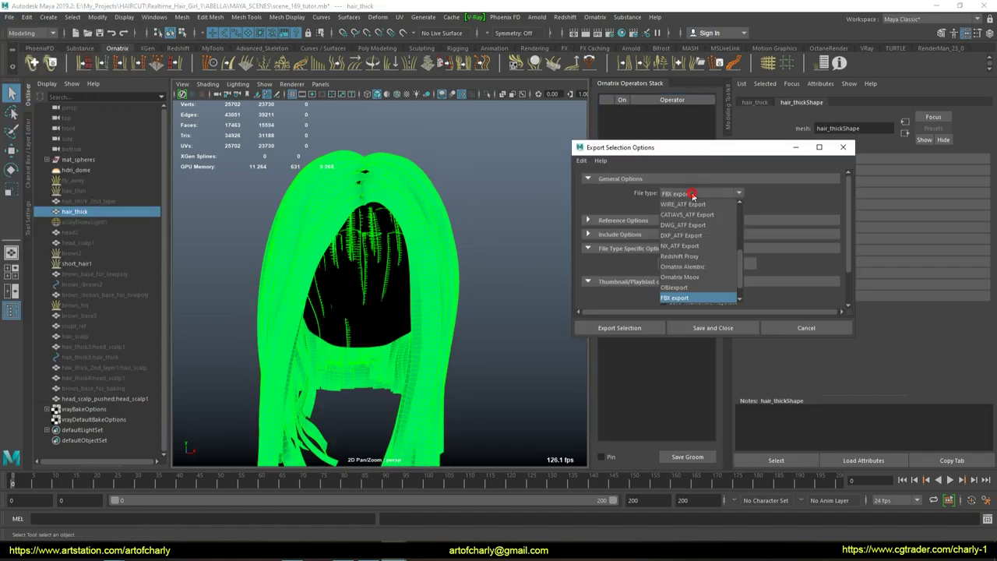
click(688, 287)
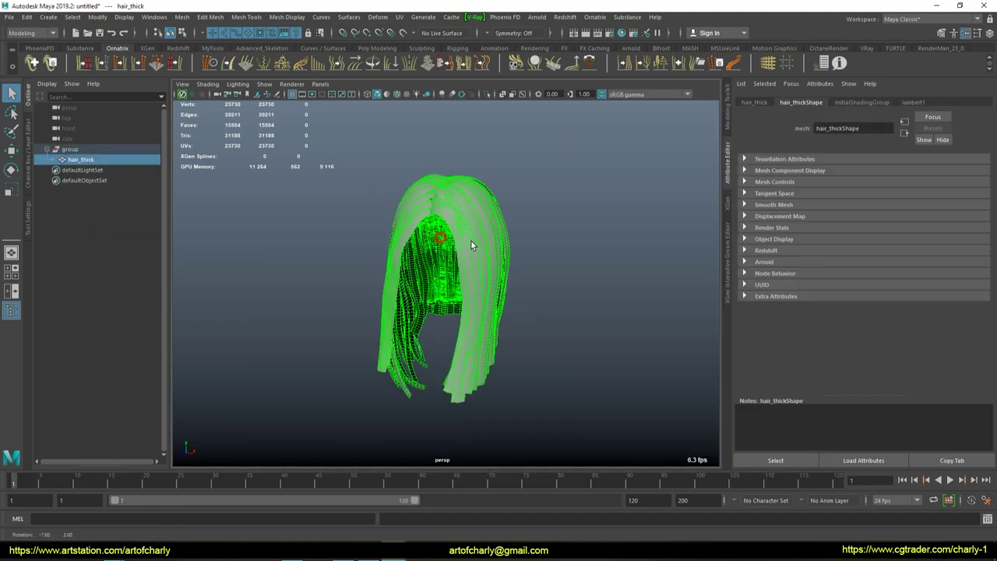
Step: Open Reduce options for the reimported hair, using Triangle limit method at 10000
click(568, 198)
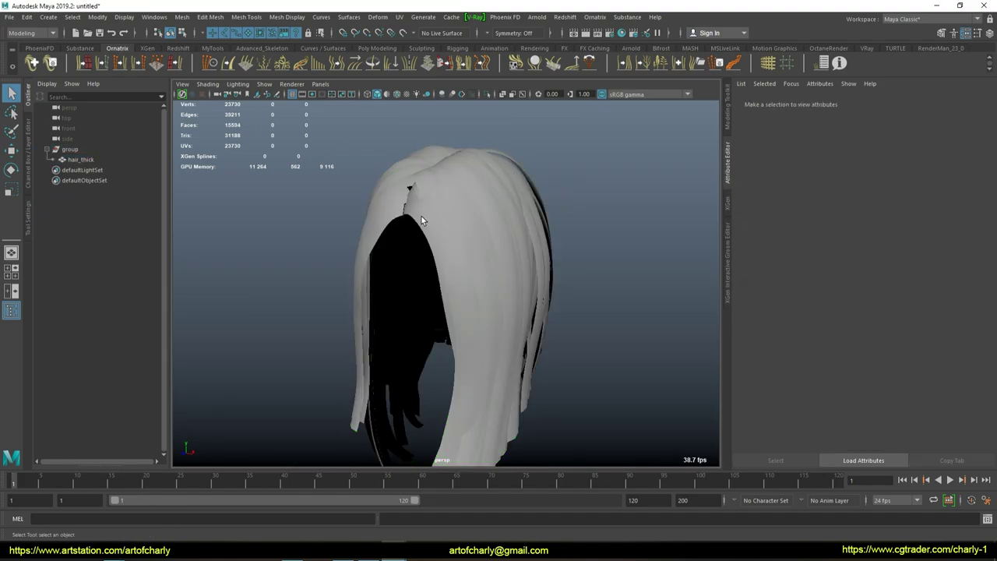
alt+drag(420, 220, 440, 228)
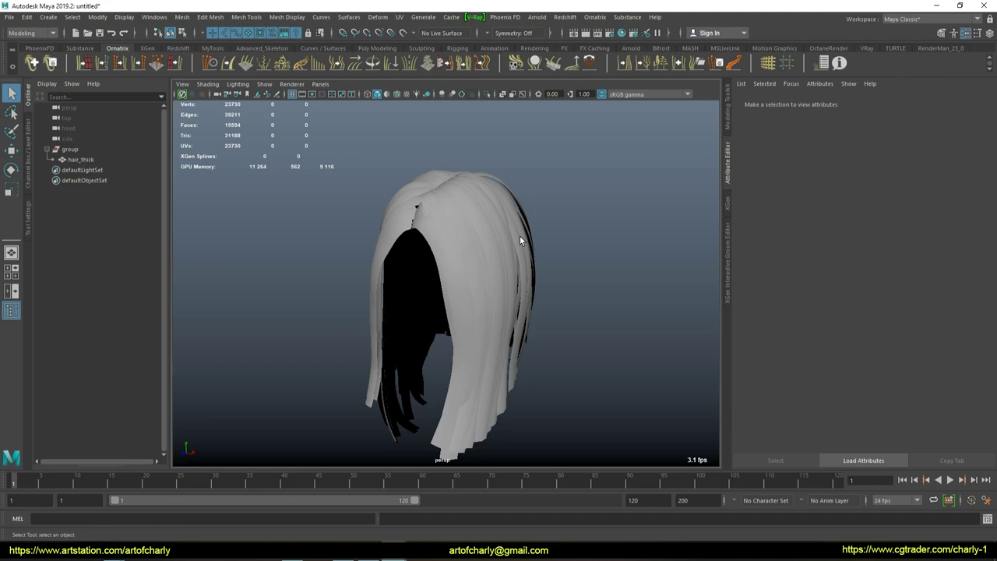
click(520, 235)
click(182, 16)
click(278, 104)
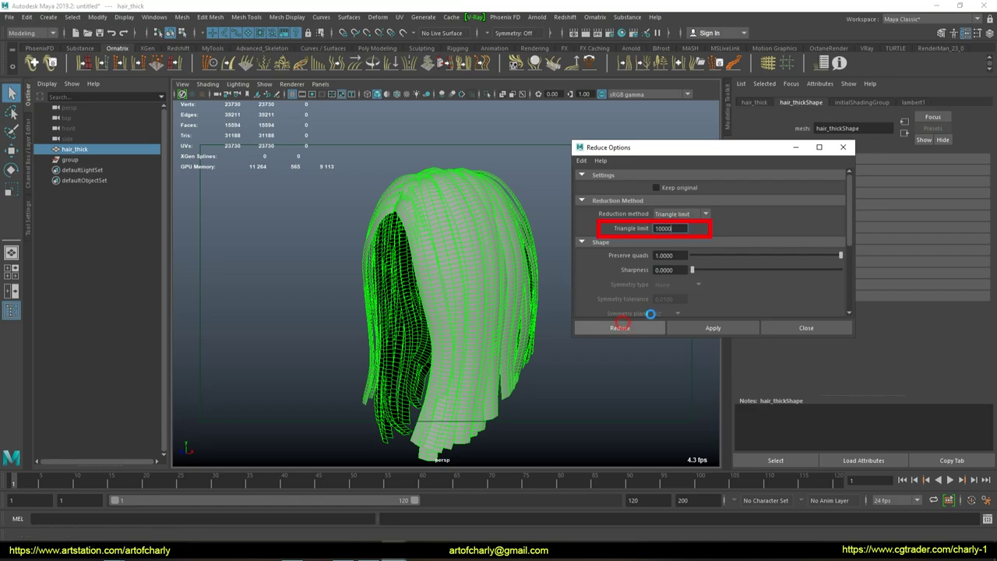
Step: Inspect the reduced hair and lower its Triangle Count to 5000
mouse_move(485, 263)
alt+mouse_down()
mouse_move(463, 244)
mouse_move(612, 233)
mouse_move(467, 252)
alt+mouse_up()
alt+right_drag(467, 252, 493, 301)
mouse_move(493, 301)
alt+mouse_down()
mouse_move(413, 343)
mouse_move(491, 309)
mouse_move(500, 269)
mouse_move(486, 280)
mouse_move(498, 329)
mouse_move(307, 272)
mouse_move(429, 256)
mouse_move(529, 272)
alt+mouse_up()
text(5000)
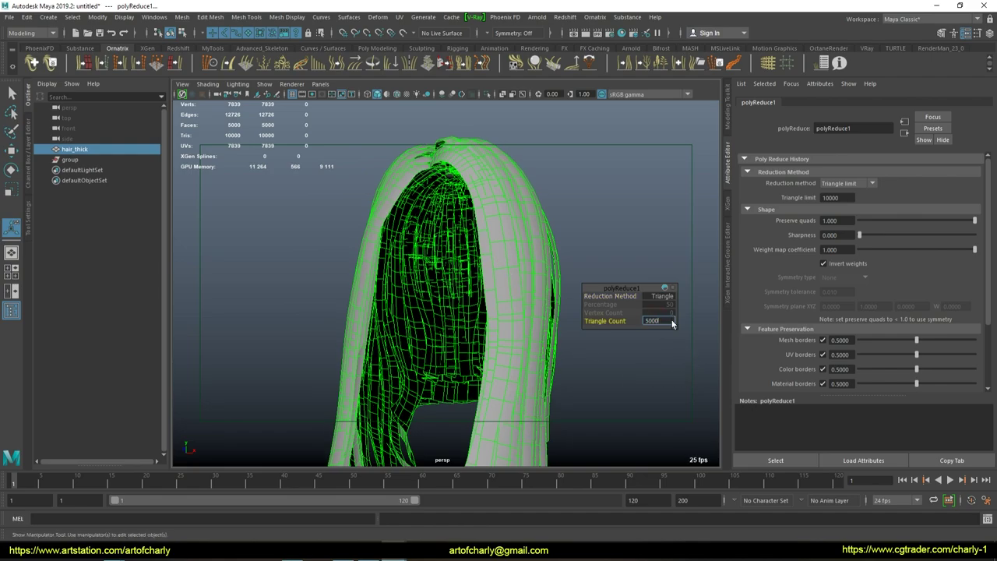
key(Return)
Step: Lower the Triangle Count to 2000, leaving 1984 triangles and 992 faces
mouse_move(493, 282)
alt+mouse_down()
mouse_move(434, 307)
mouse_move(506, 305)
alt+mouse_up()
alt+drag(254, 204, 671, 312)
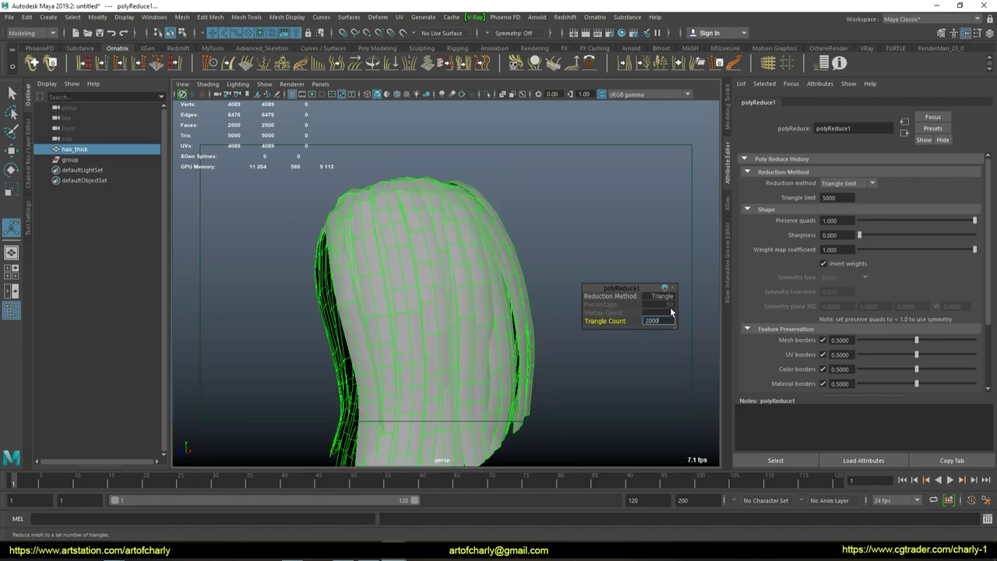
key(Return)
mouse_move(340, 187)
alt+mouse_down()
mouse_move(415, 196)
mouse_move(449, 181)
mouse_move(448, 203)
mouse_move(439, 178)
alt+mouse_up()
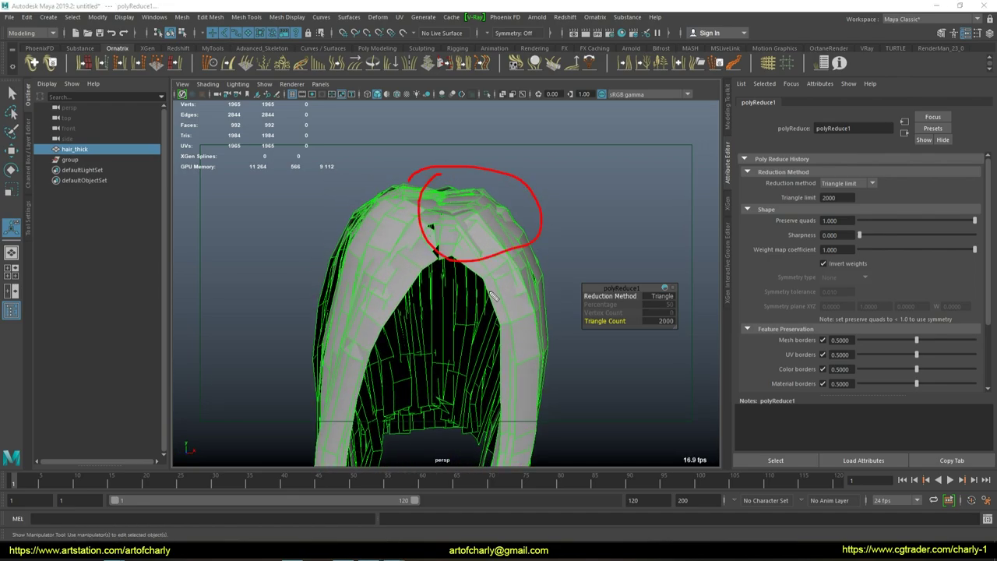
Step: Frame the hair in the viewport and set the polyReduce1 Triangle Count to 1000
mouse_move(499, 272)
alt+mouse_down()
mouse_move(472, 260)
mouse_move(493, 280)
alt+mouse_up()
scroll(472, 260, down, 3)
scroll(474, 285, down, 3)
scroll(498, 275, down, 2)
scroll(474, 338, up, 2)
scroll(465, 270, up, 3)
scroll(485, 162, down, 4)
scroll(486, 162, up, 3)
scroll(478, 274, down, 4)
mouse_move(478, 274)
alt+mouse_down()
mouse_move(457, 283)
mouse_move(472, 223)
alt+mouse_up()
scroll(480, 249, down, 3)
alt+middle_drag(487, 269, 483, 267)
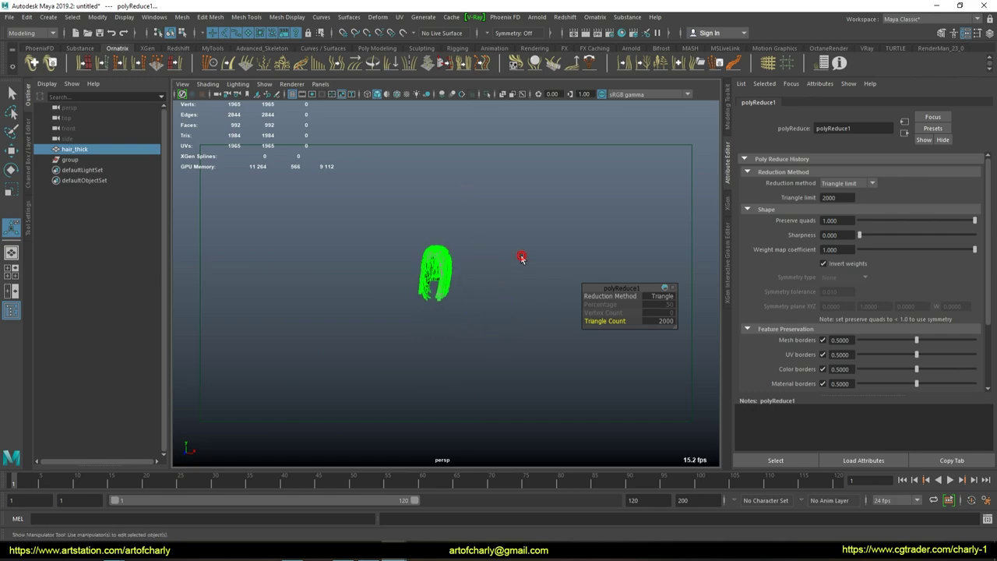
click(661, 321)
text(100)
Step: Bring the Triangle Count down to 500, leaving 250 faces, and check the result
click(516, 269)
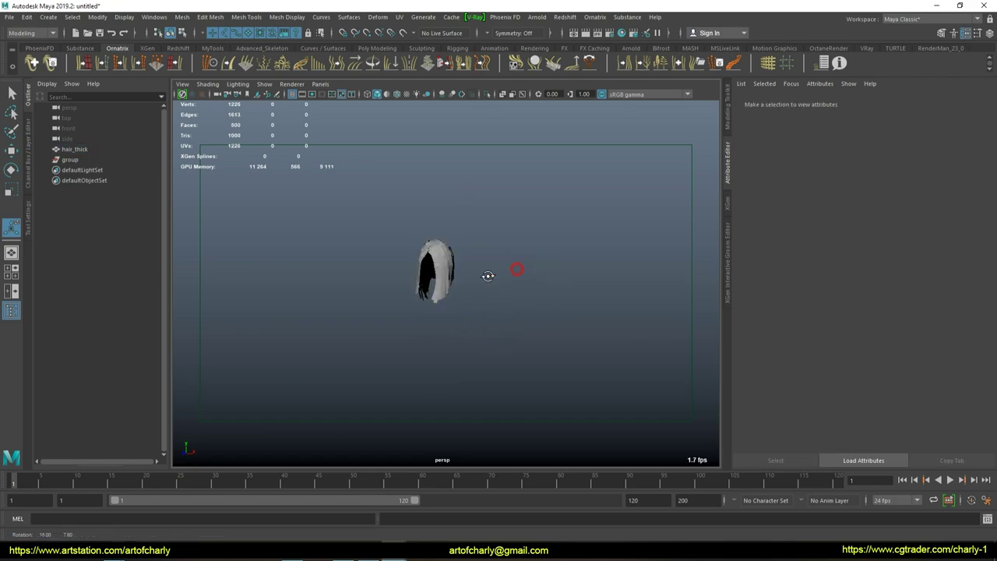
alt+drag(531, 281, 577, 330)
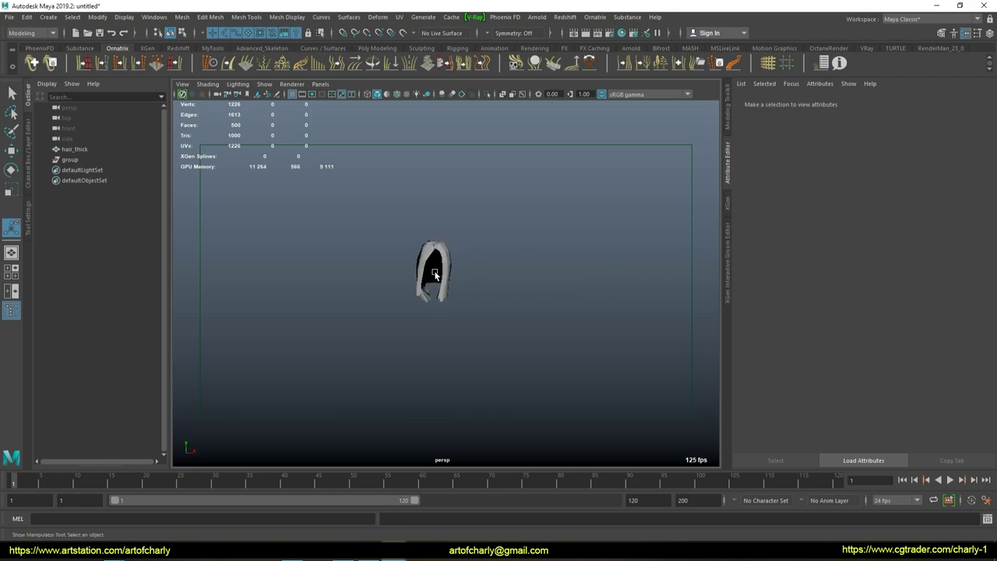
key(ctrl+z)
text(500)
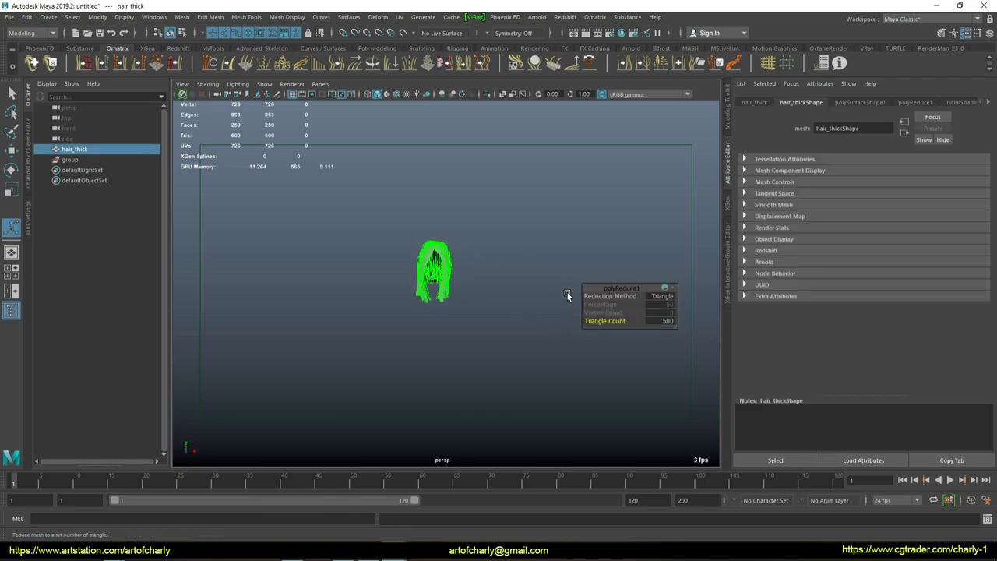
click(567, 295)
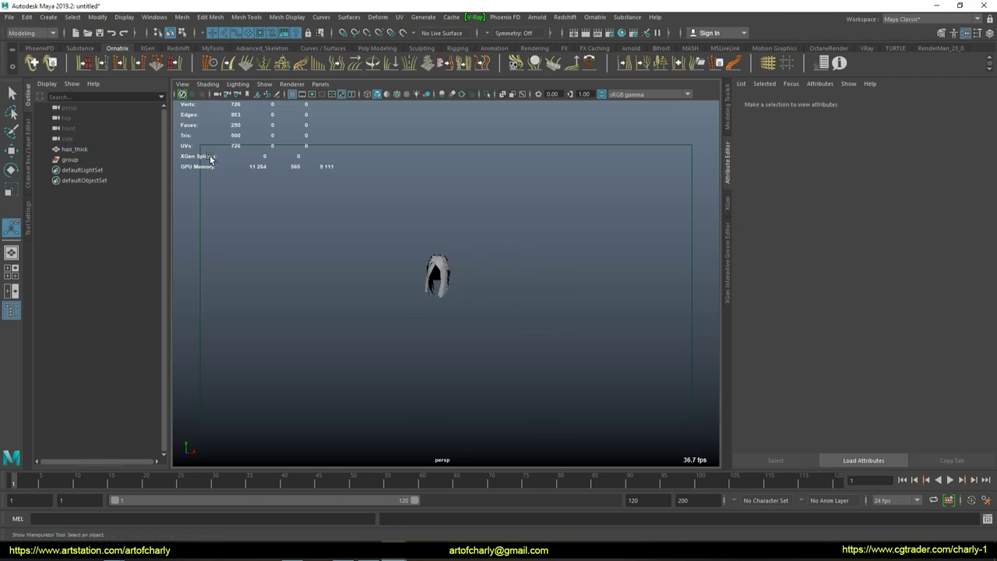
click(454, 277)
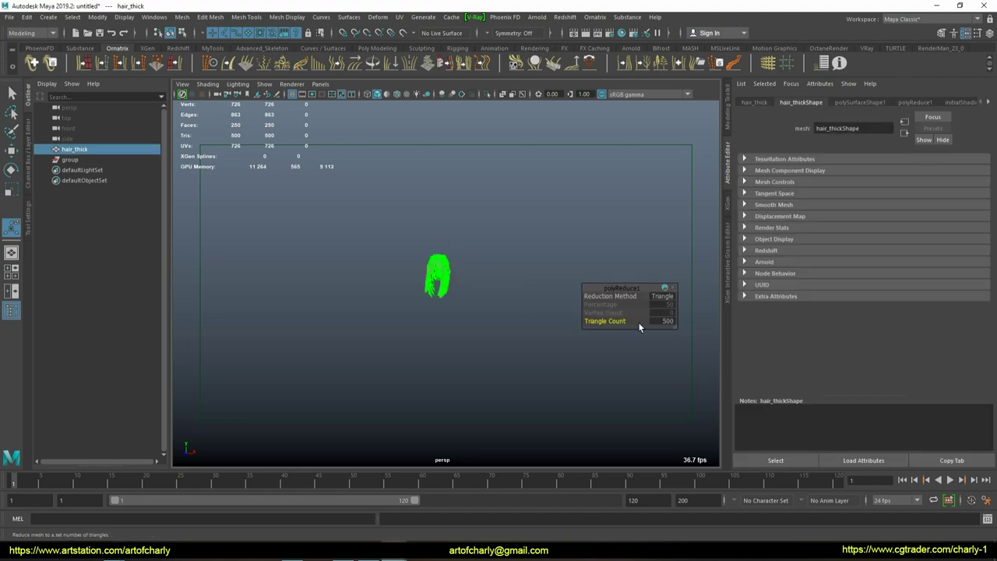
click(394, 268)
click(443, 264)
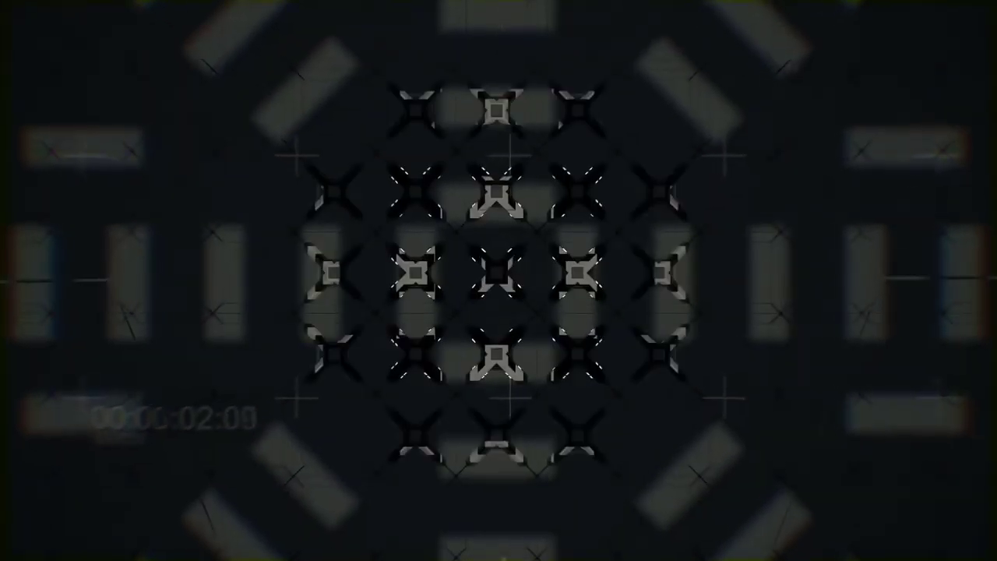